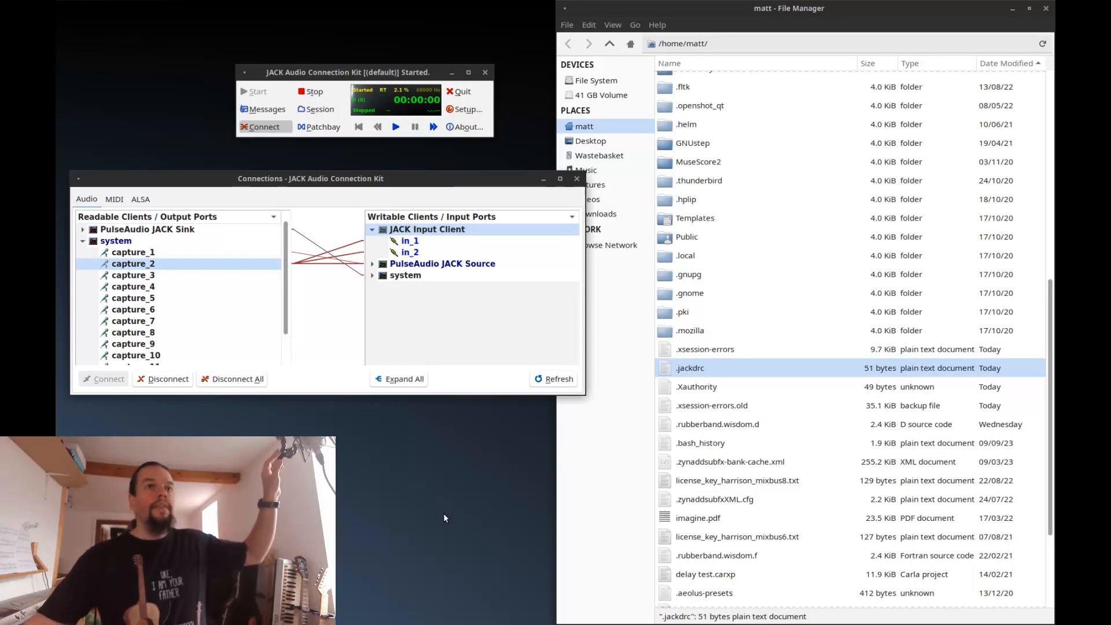
# Step: Examine the JACK audio connections of capture_1 and capture_2 and of the JACK Input Client's in_1 and in_2 ports
pyautogui.click(146, 254)
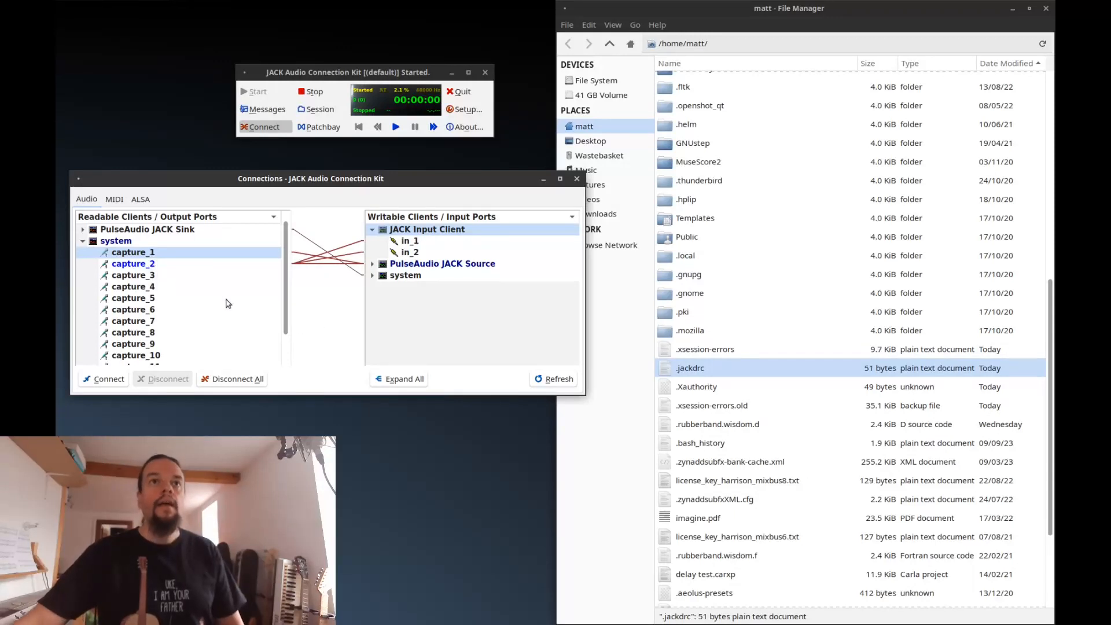
pyautogui.click(140, 267)
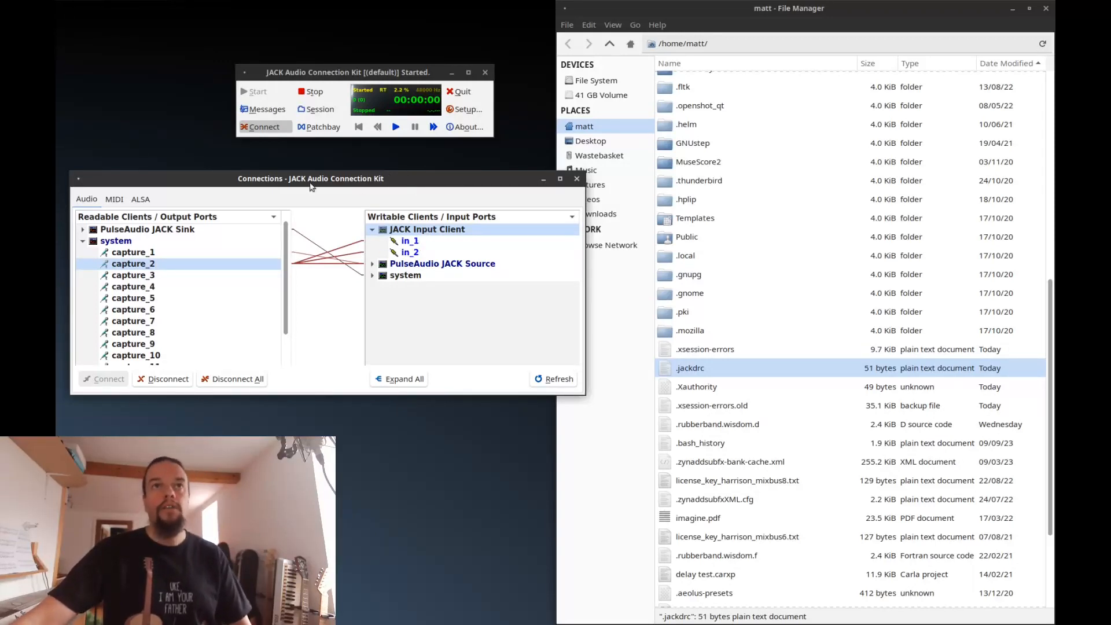
pyautogui.click(418, 242)
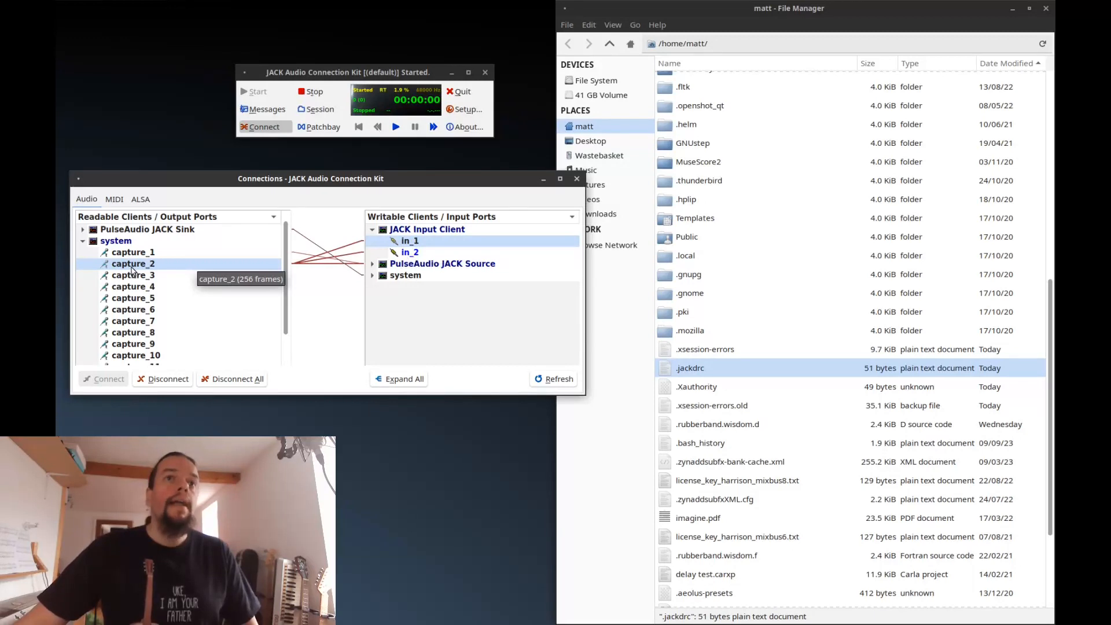
pyautogui.click(414, 253)
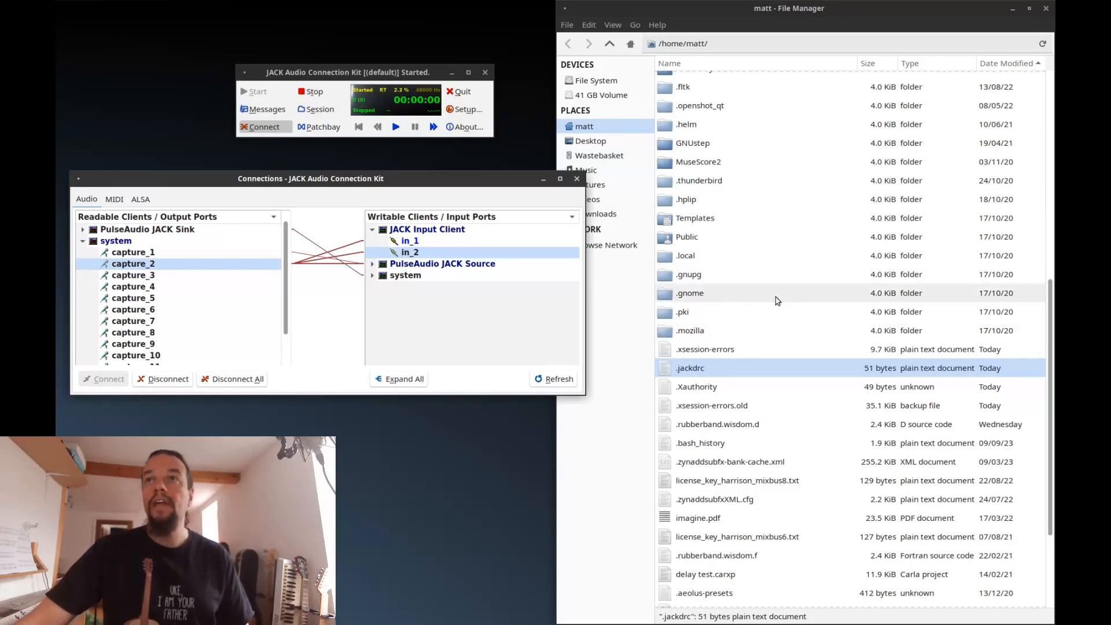
# Step: Close the file manager, then switch to Ardour and start a new session
pyautogui.click(1039, 14)
pyautogui.click(1041, 10)
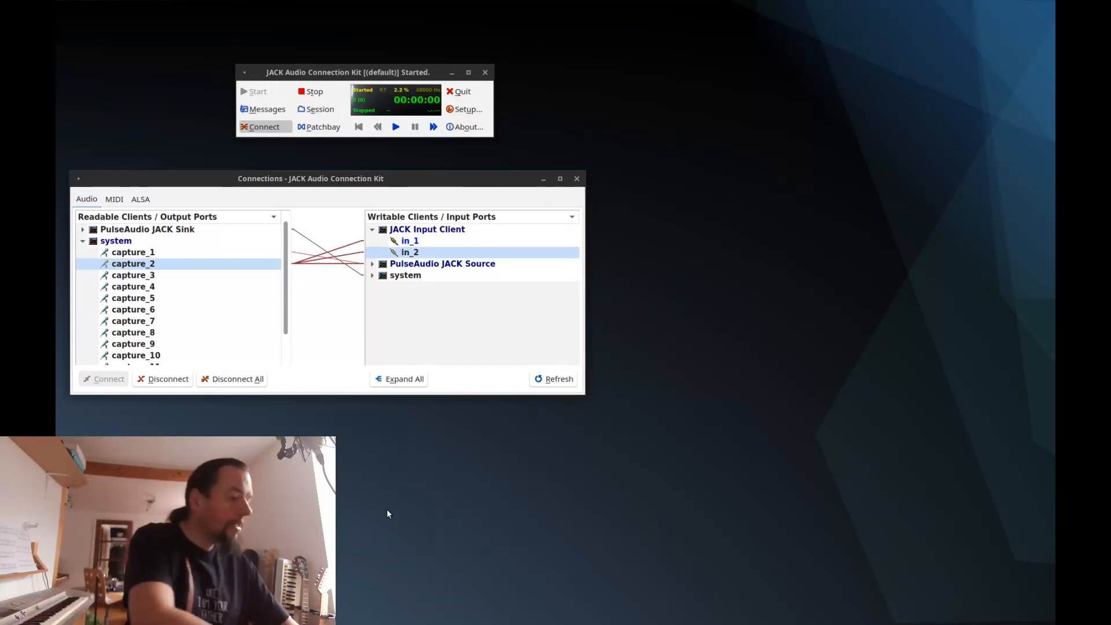
pyautogui.hotkey('ctrl', 'alt', 'Right')
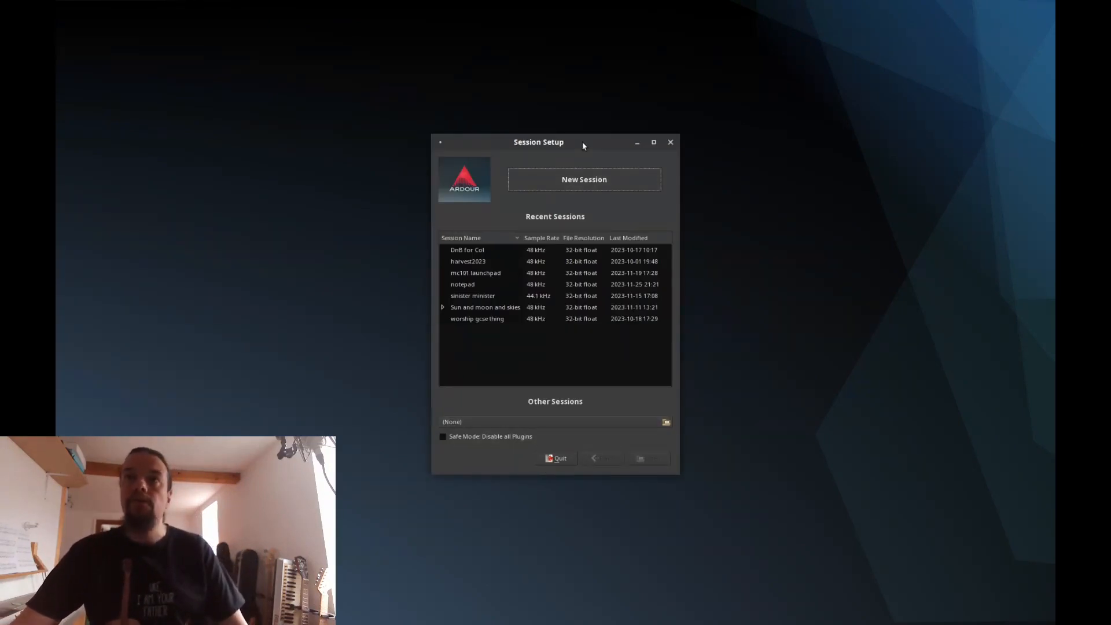
pyautogui.click(589, 179)
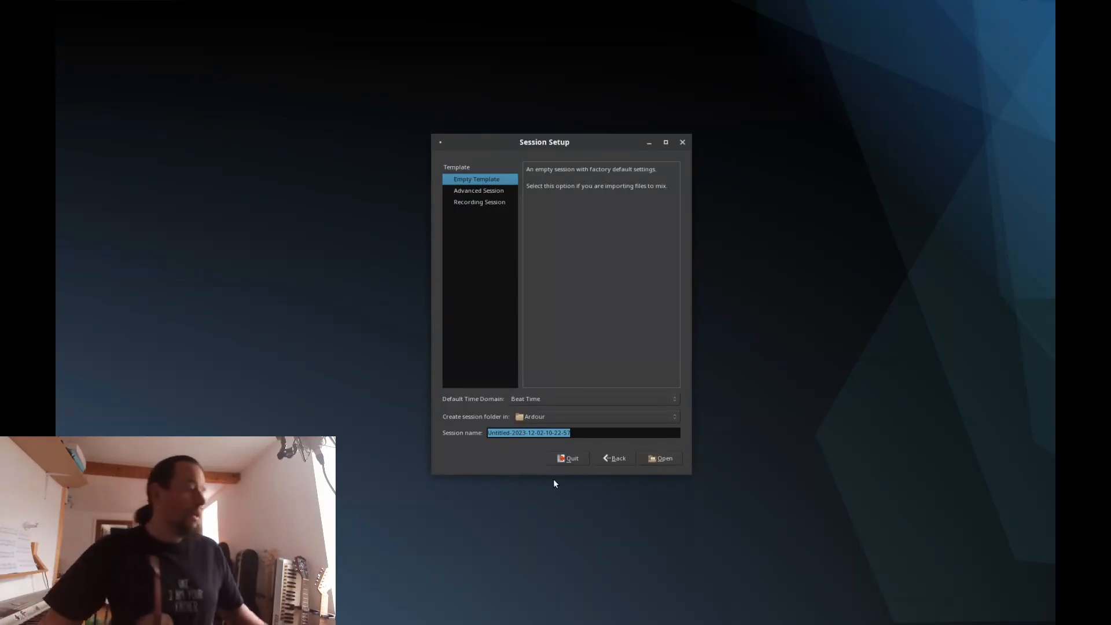
pyautogui.write('ardo')
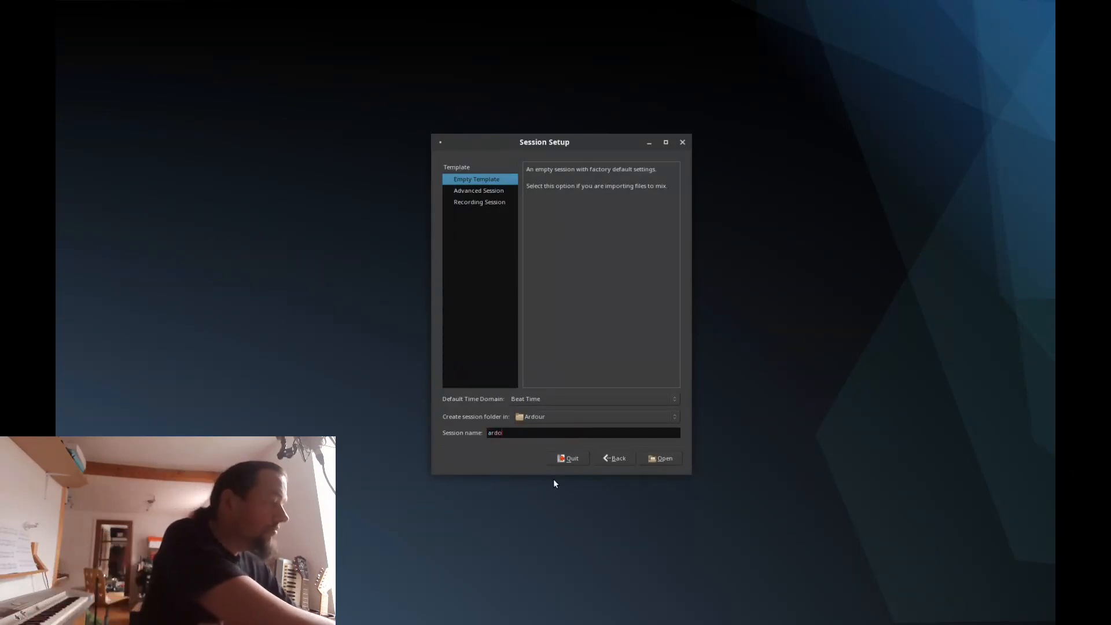
pyautogui.write('ur')
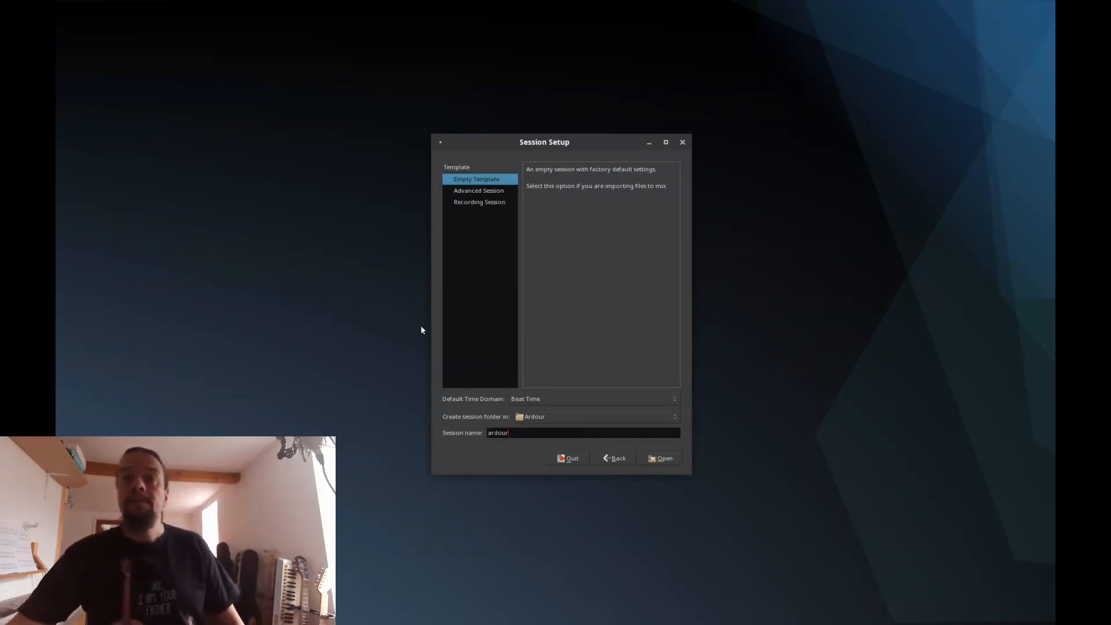
pyautogui.press('BackSpace')
pyautogui.press('BackSpace')
pyautogui.press('BackSpace')
pyautogui.press('BackSpace')
pyautogui.press('BackSpace')
pyautogui.press('BackSpace')
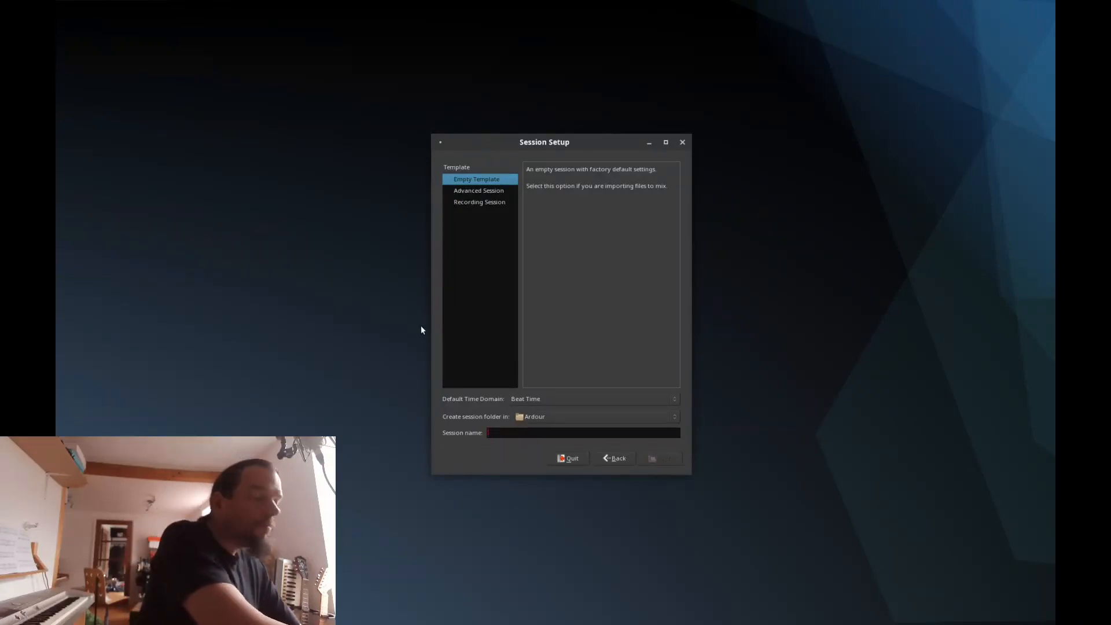
# Step: Name the session "away in a manger" and create it from the Empty Template
pyautogui.write('away in a ')
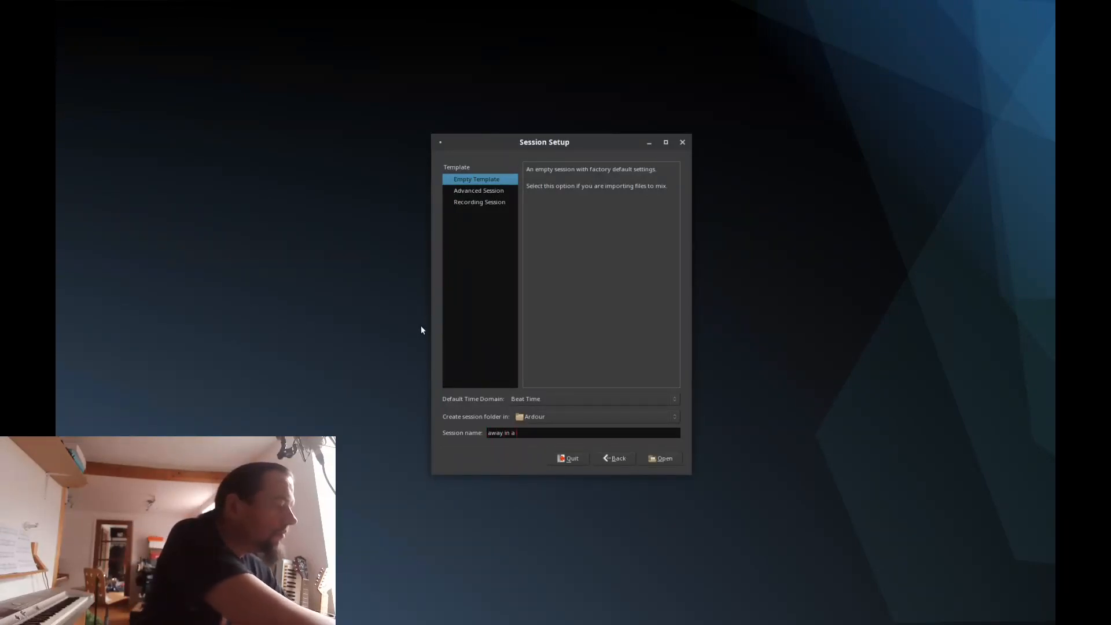
pyautogui.write('manger')
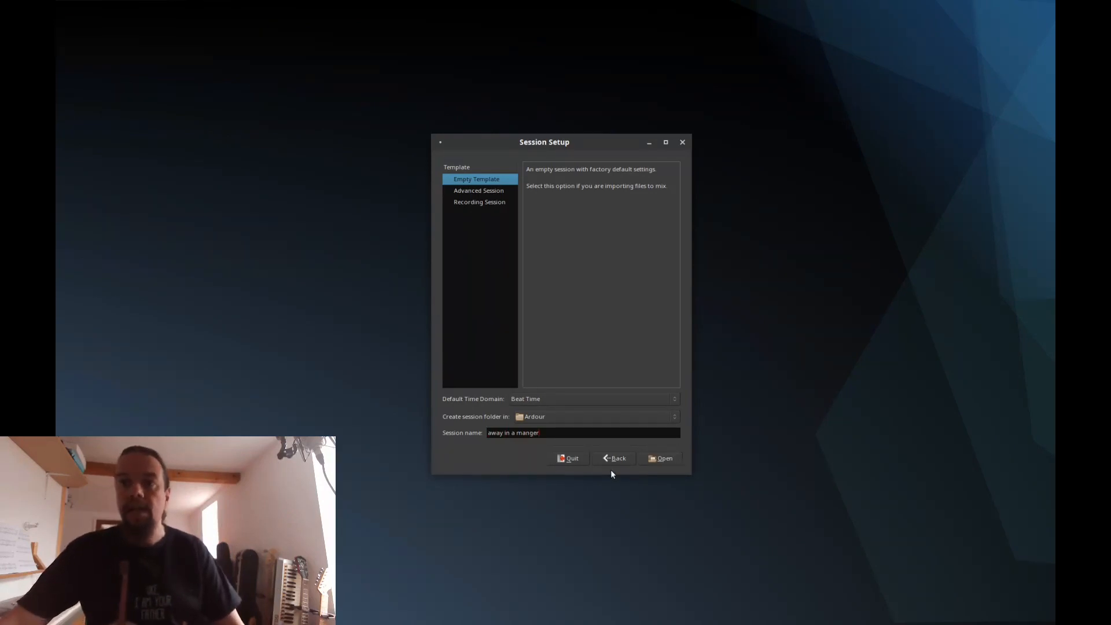
pyautogui.click(664, 461)
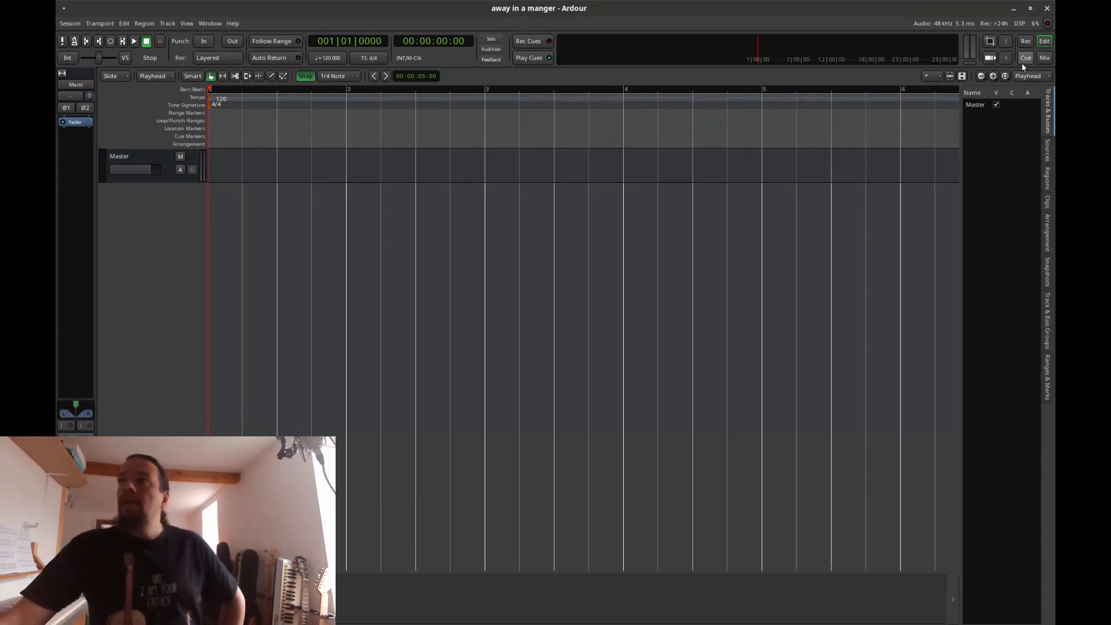
# Step: View the empty mixer window, close it and show the recorder page with the audio inputs
pyautogui.click(1045, 59)
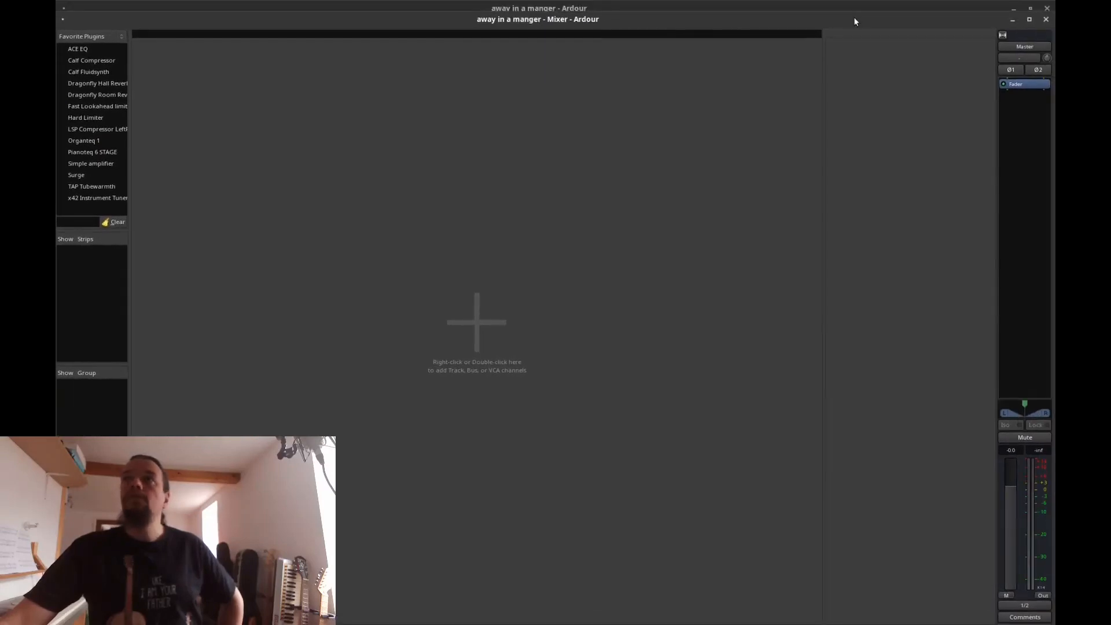
pyautogui.click(1046, 20)
pyautogui.click(1024, 42)
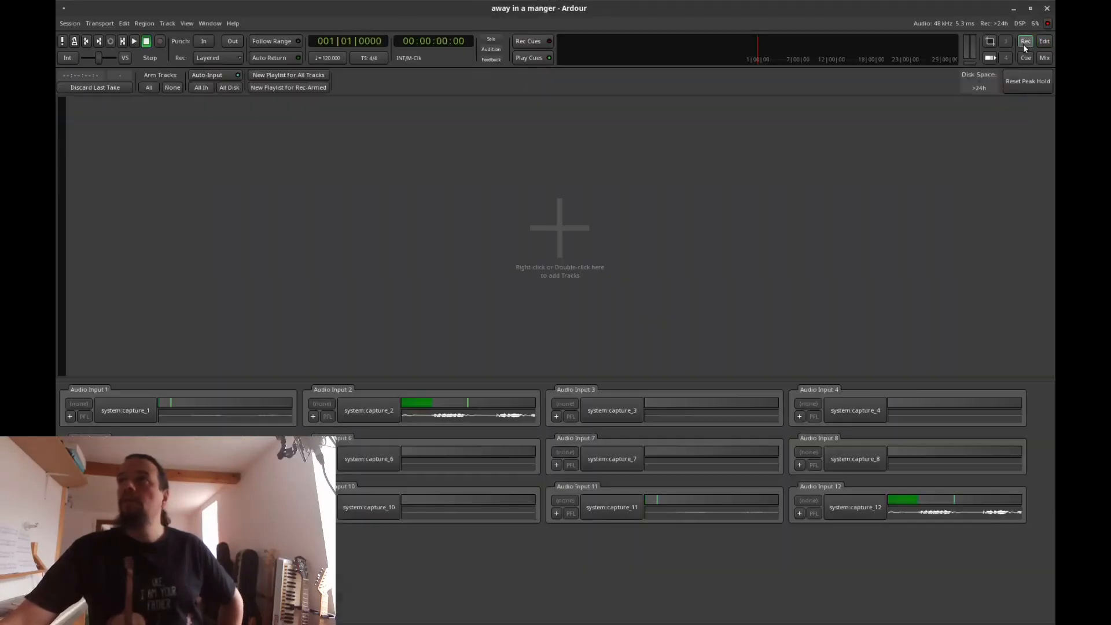
# Step: Add four mono audio tracks named Audio to the session
pyautogui.doubleClick(258, 169)
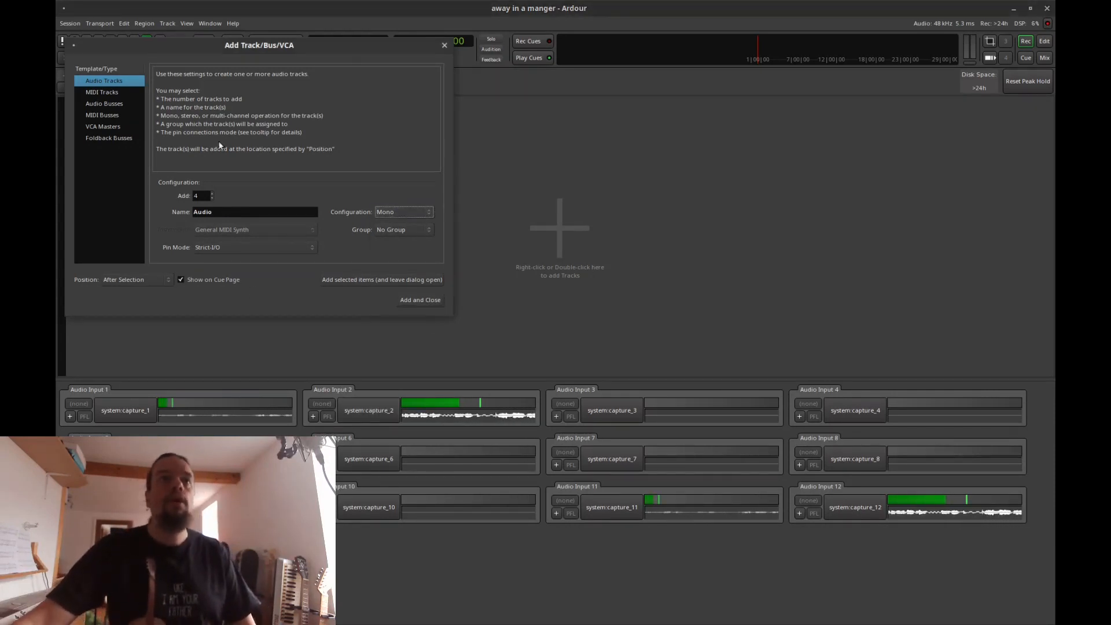
pyautogui.click(428, 301)
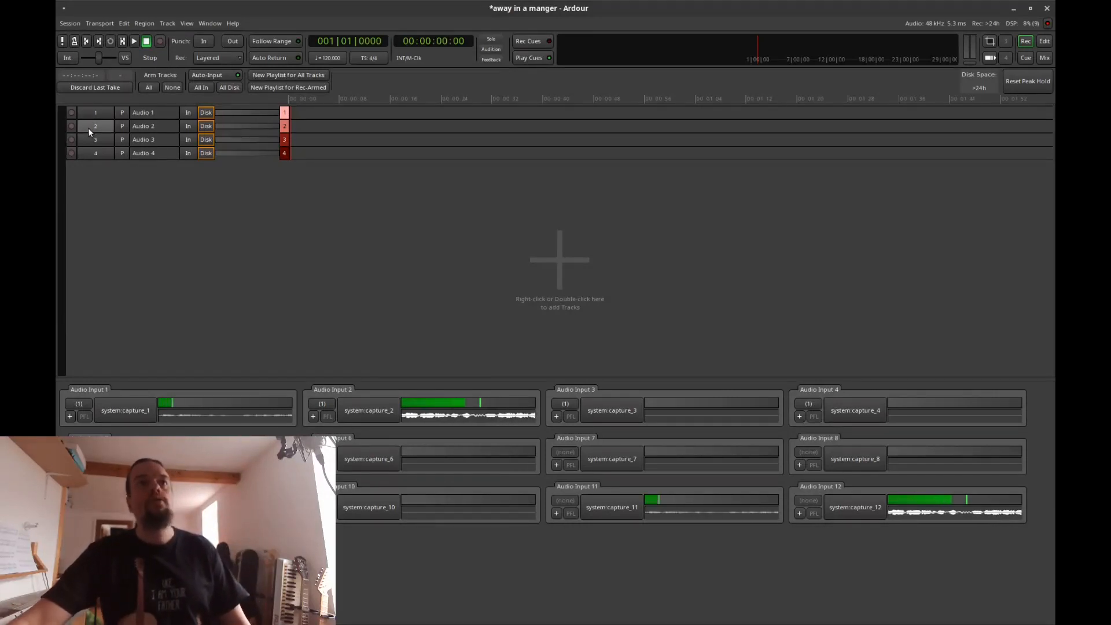
# Step: Check the input assignments of the Audio 1 and Audio 2 tracks in the editor
pyautogui.click(1043, 42)
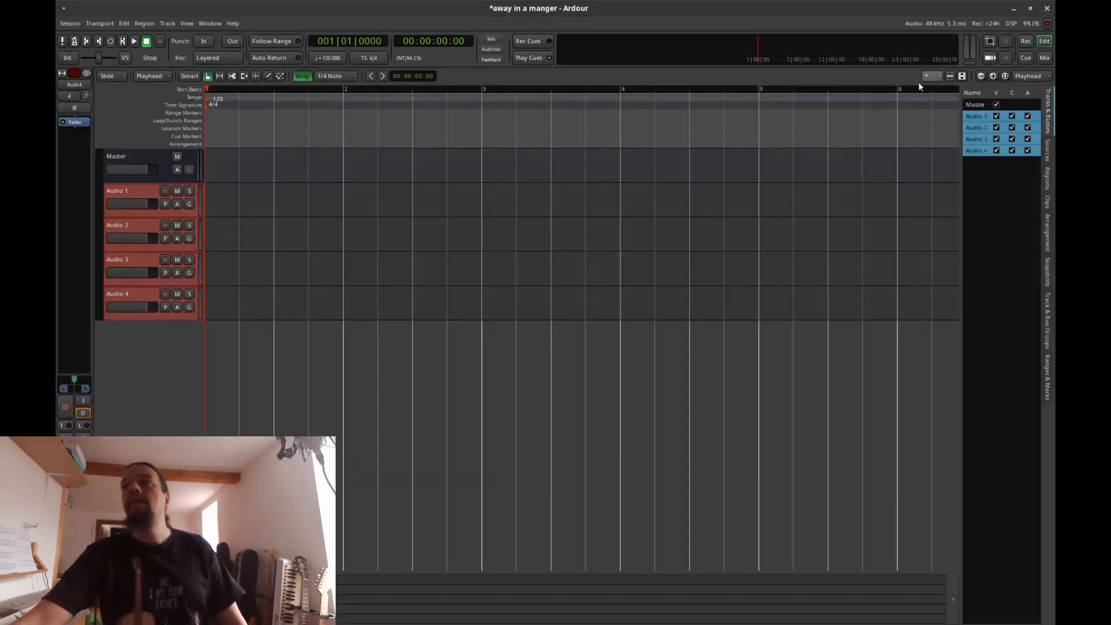
pyautogui.click(139, 192)
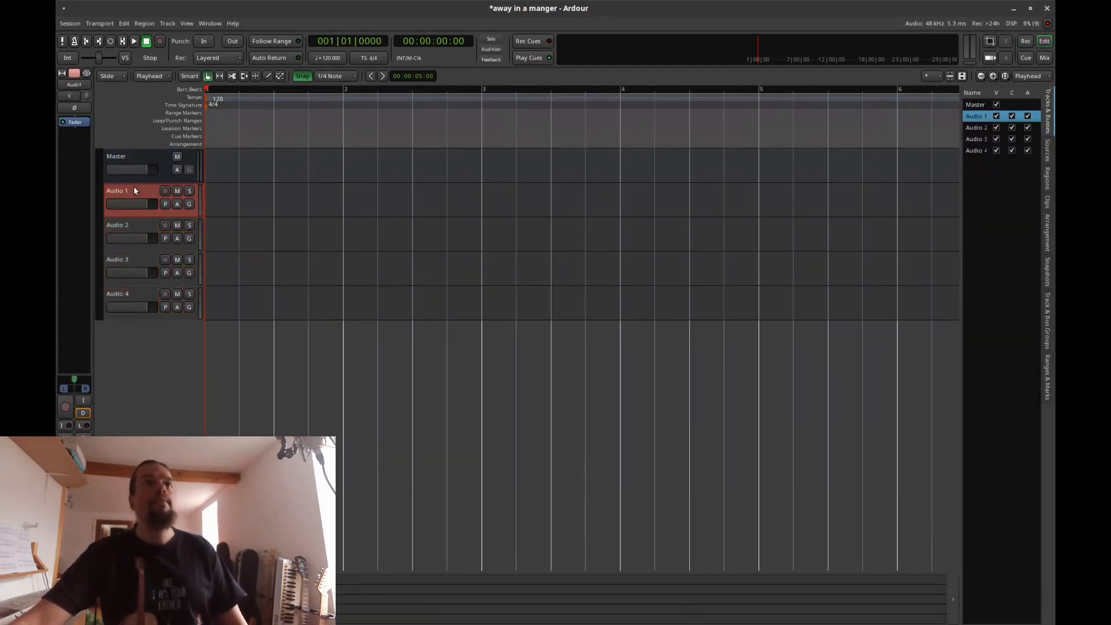
pyautogui.click(139, 222)
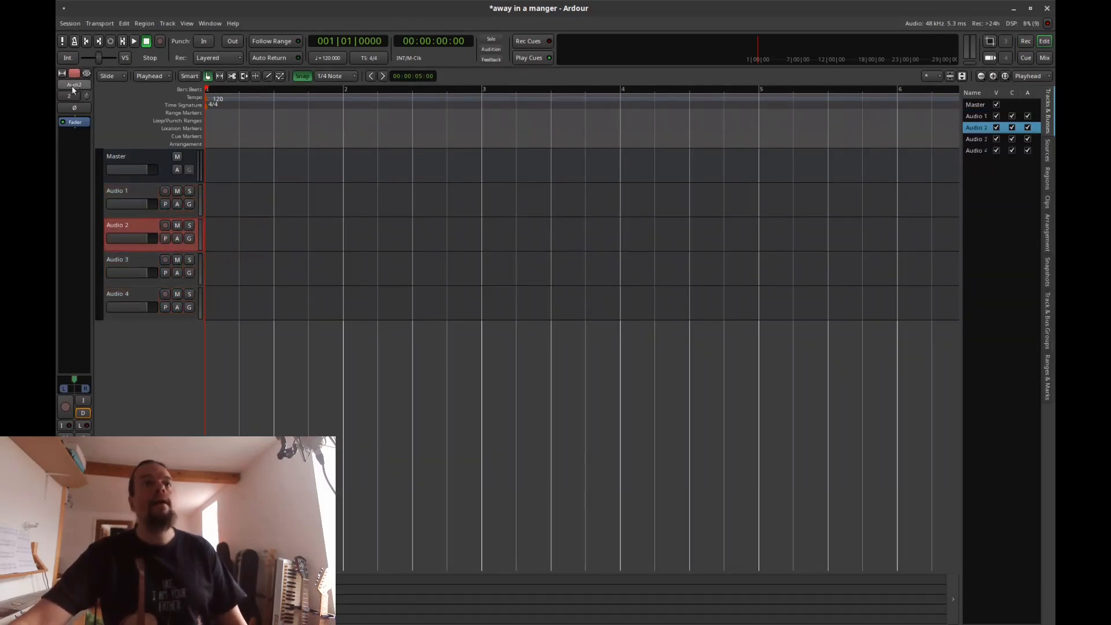
# Step: Assign input 1 to the Audio 2, Audio 3 and Audio 4 tracks on the recorder page
pyautogui.click(1026, 40)
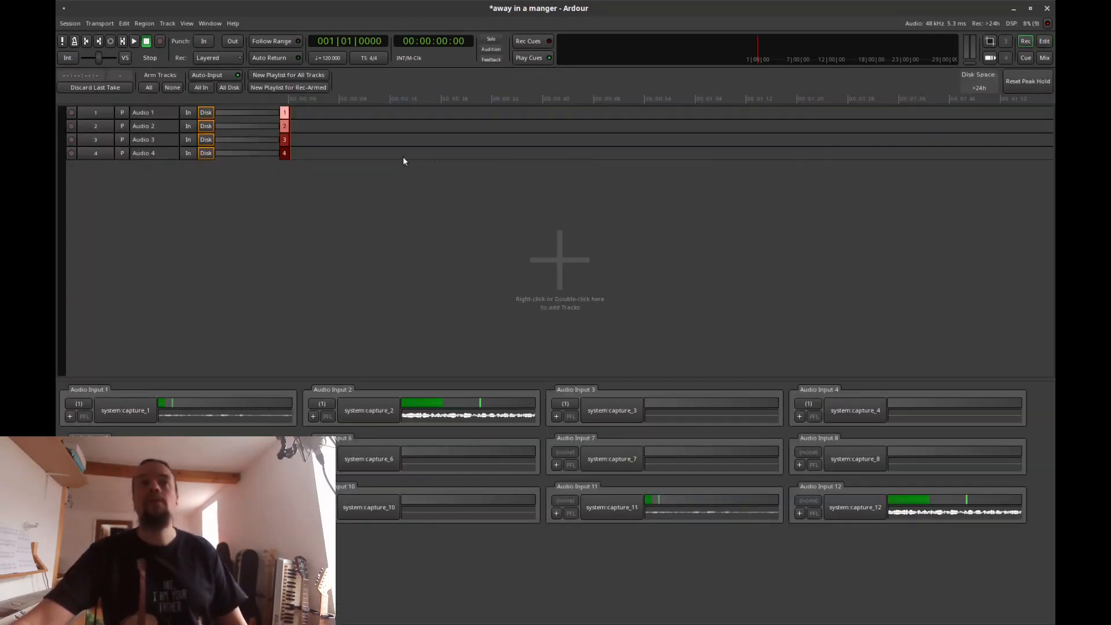
pyautogui.click(101, 126)
pyautogui.click(106, 152)
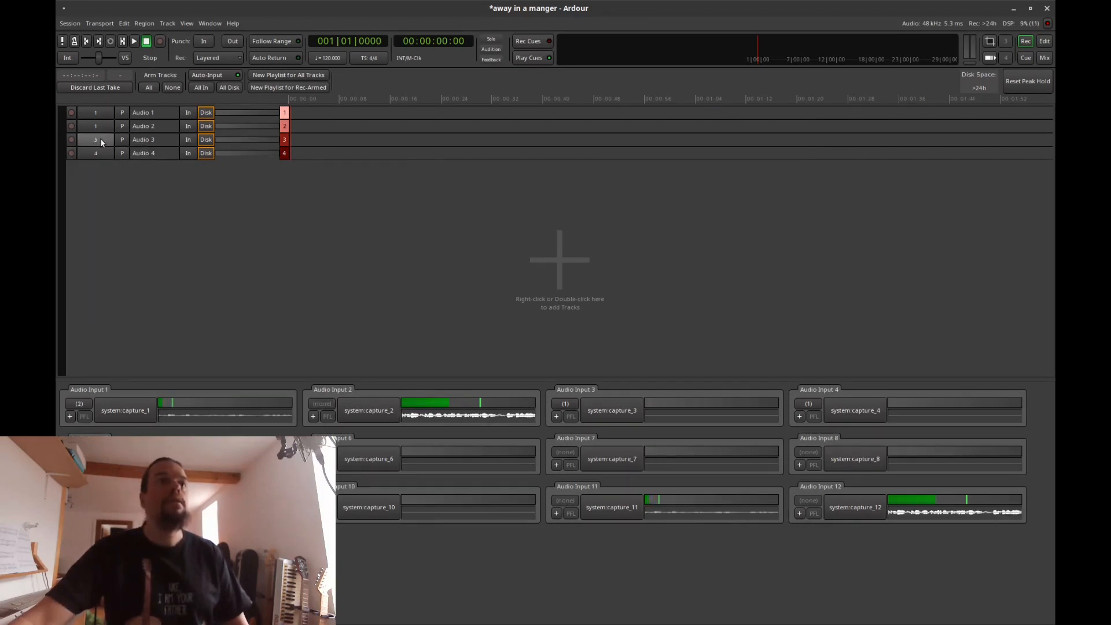
pyautogui.click(100, 139)
pyautogui.click(112, 166)
pyautogui.click(104, 153)
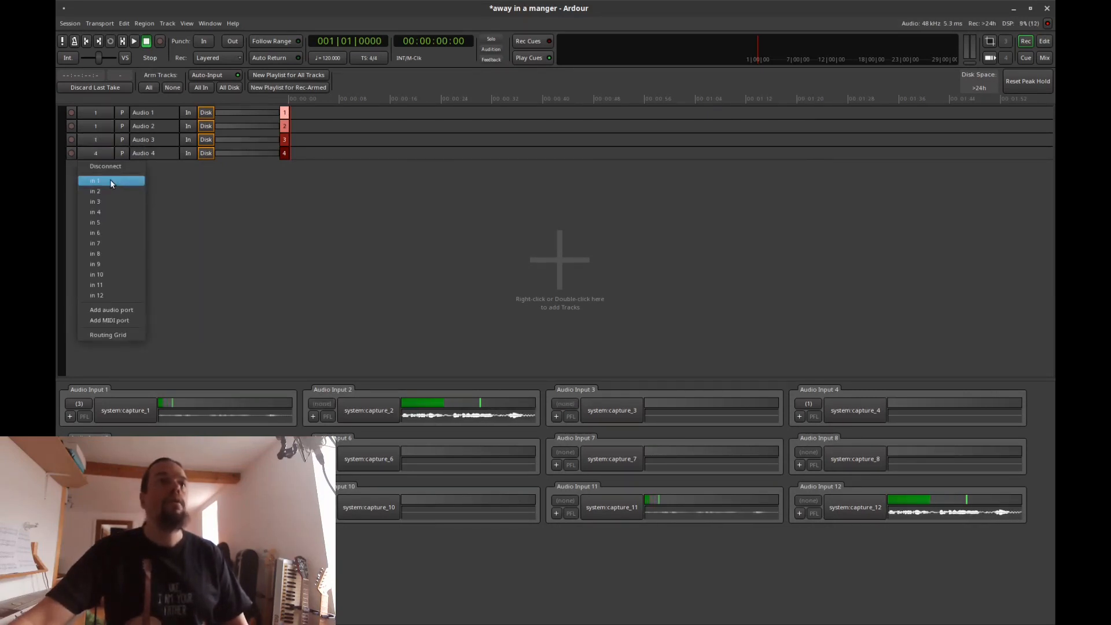
pyautogui.click(110, 179)
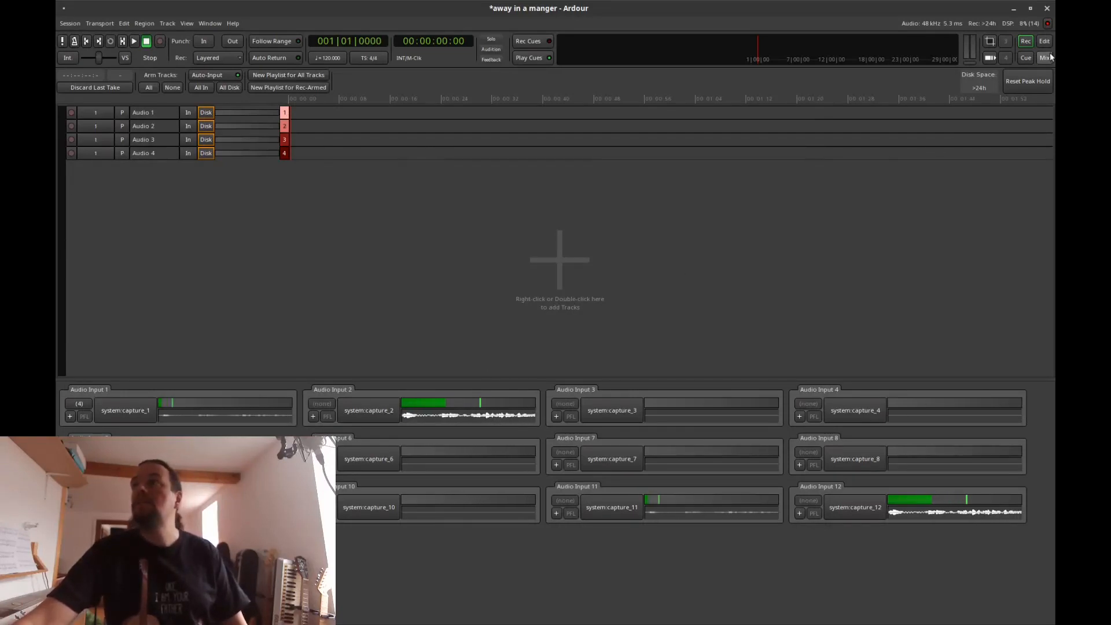
# Step: Add one MIDI track with the Organteq 2 instrument in the editor, accepting the plugin setup
pyautogui.hotkey('alt', 'e')
pyautogui.doubleClick(155, 354)
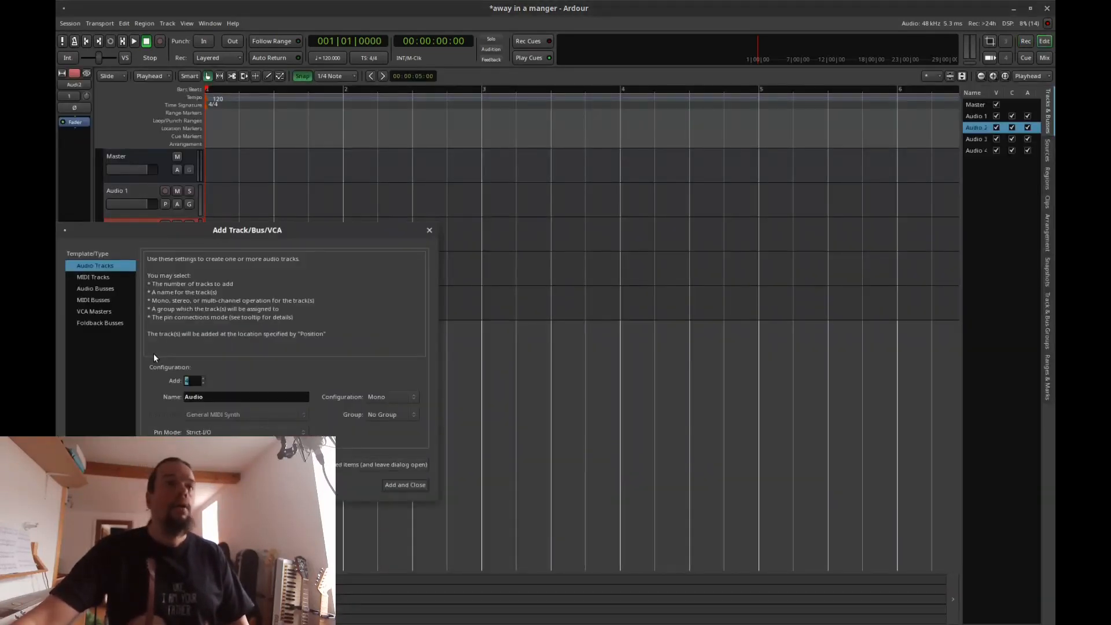
pyautogui.click(91, 277)
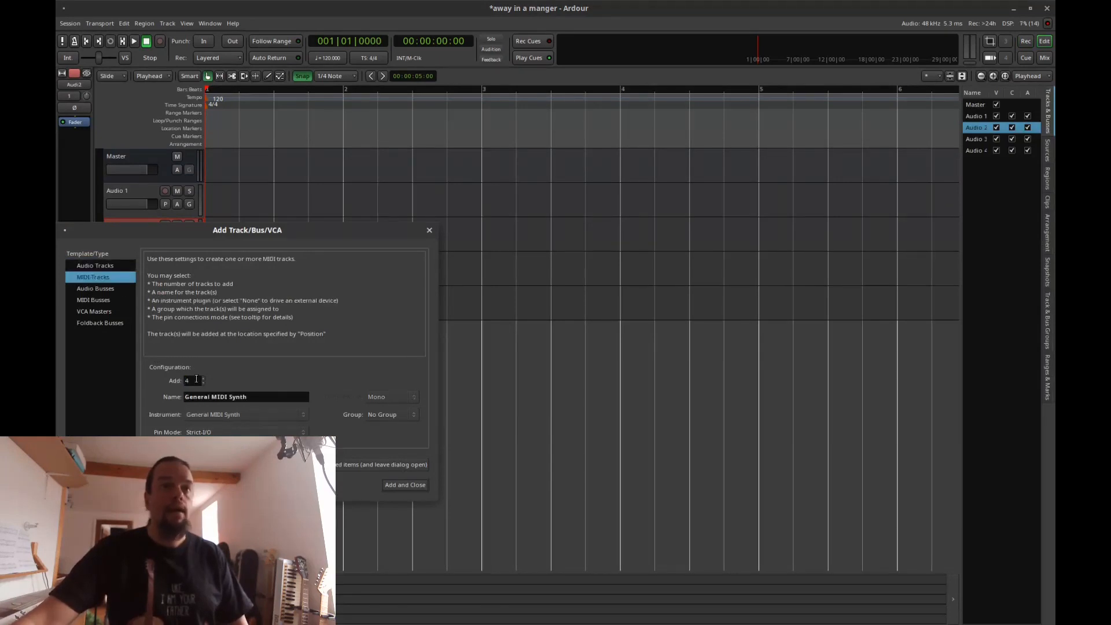
pyautogui.write('1')
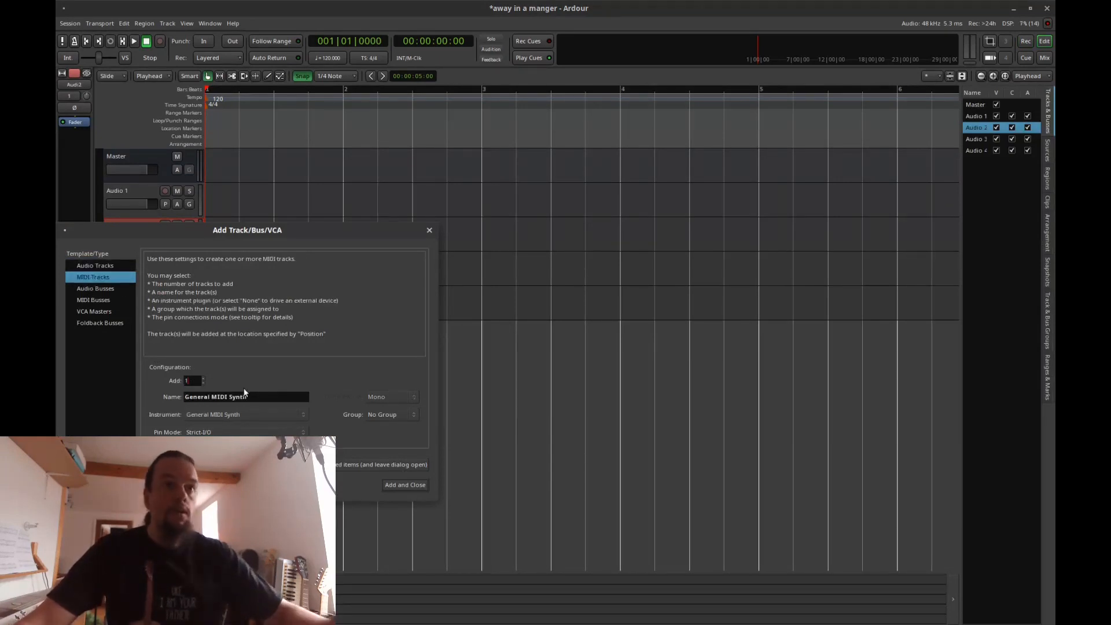
pyautogui.click(259, 413)
pyautogui.scroll(-5, 243, 347)
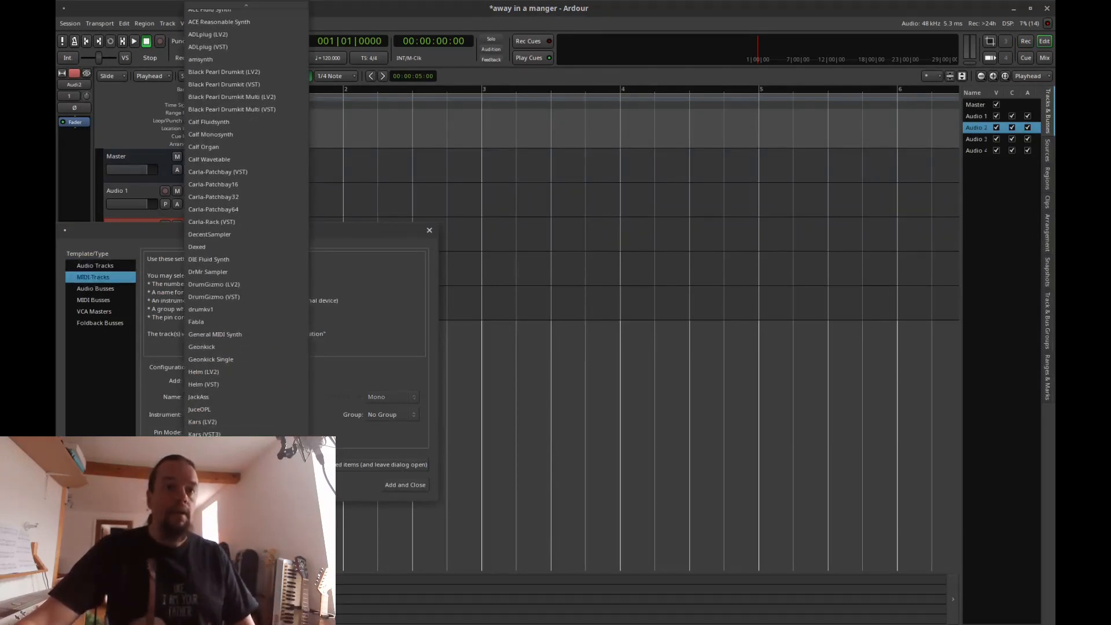
pyautogui.scroll(-5, 243, 231)
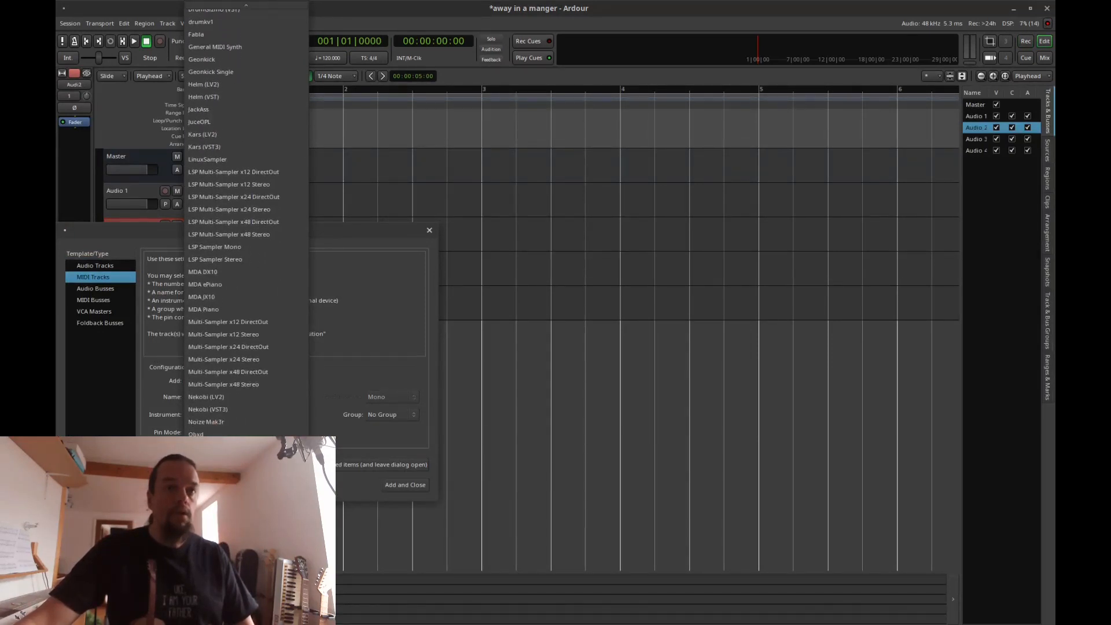
pyautogui.scroll(-2, 238, 405)
pyautogui.click(239, 422)
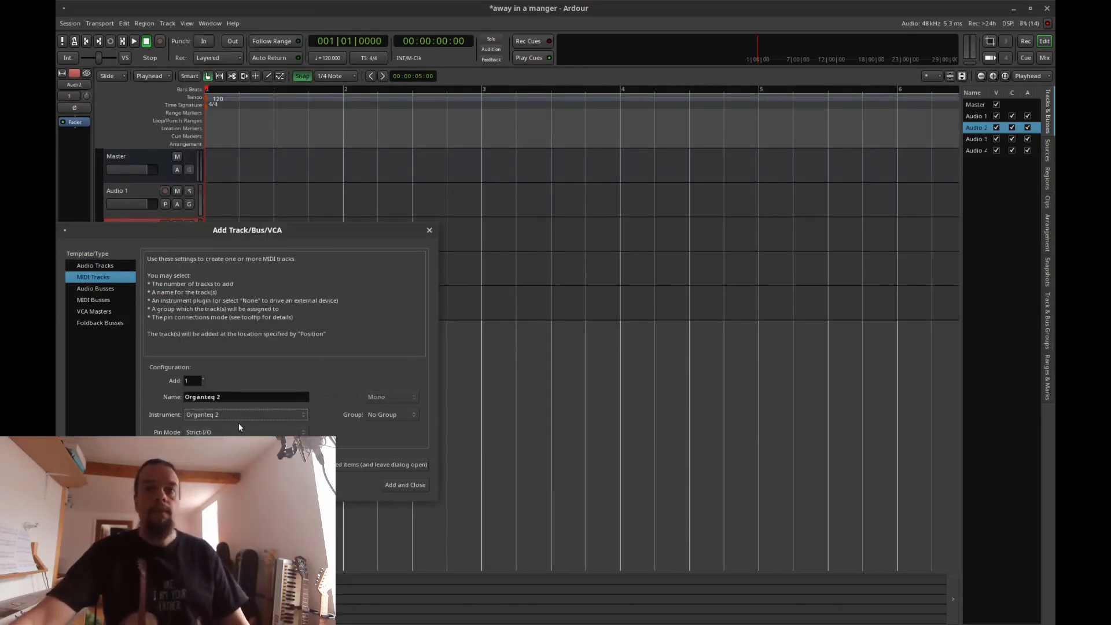
pyautogui.click(399, 485)
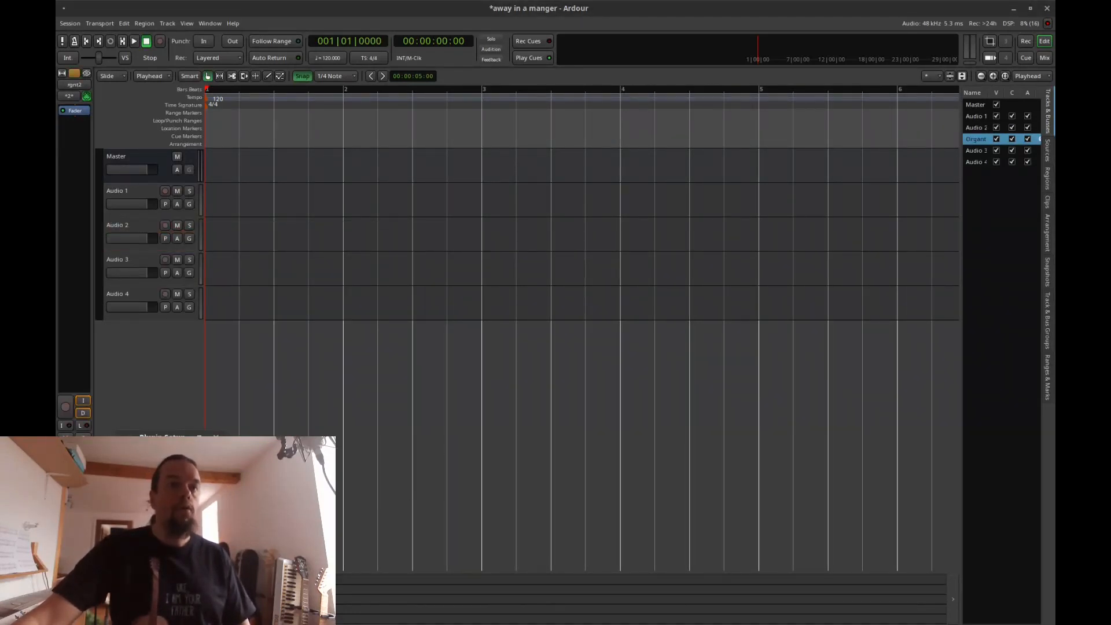
pyautogui.press('Return')
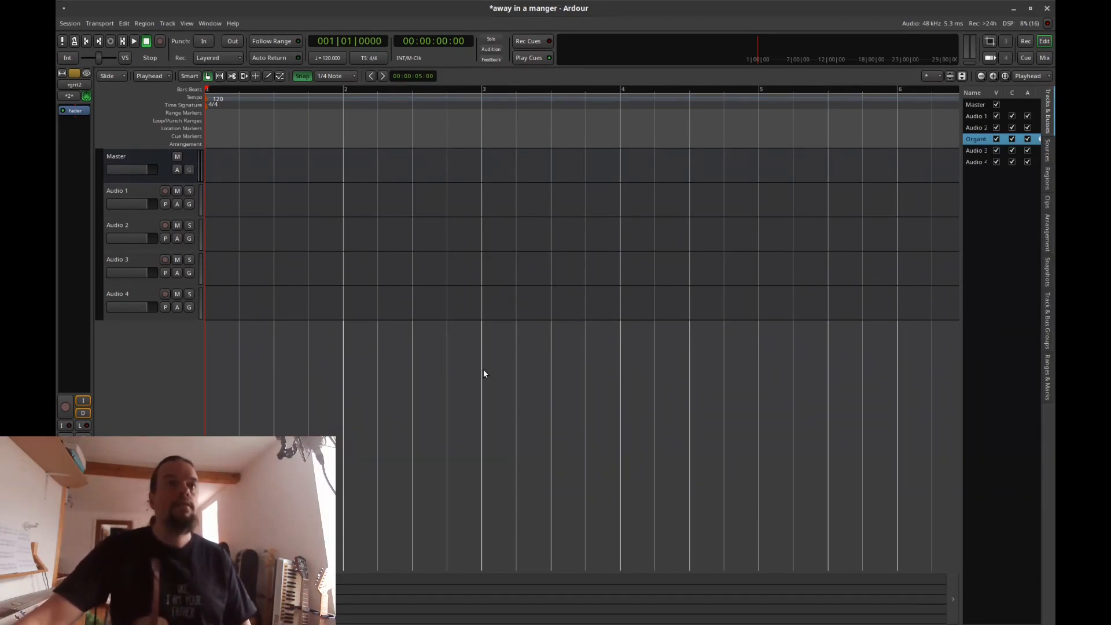
# Step: Dismiss the reopened Add Track/Bus/VCA dialog and select the Organteq 2 track
pyautogui.doubleClick(127, 346)
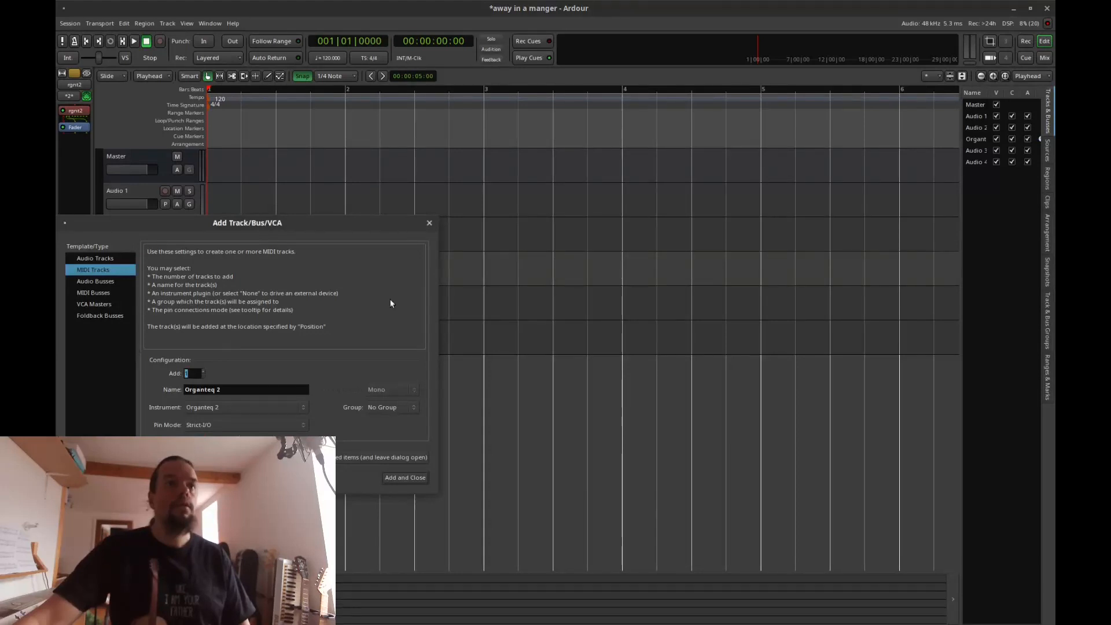
pyautogui.click(429, 224)
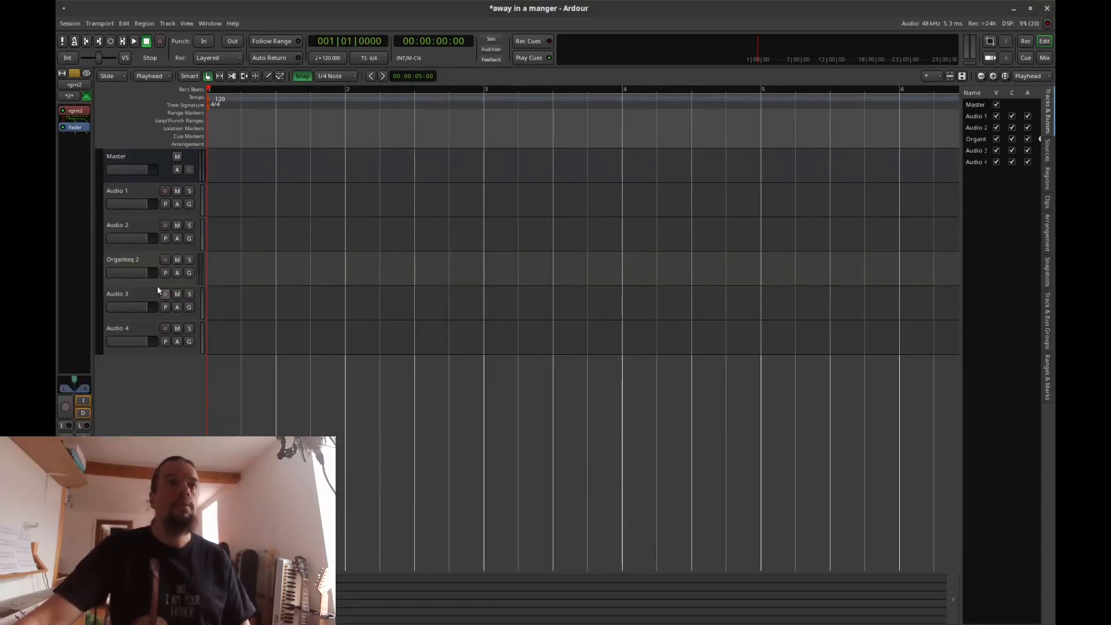
pyautogui.click(147, 268)
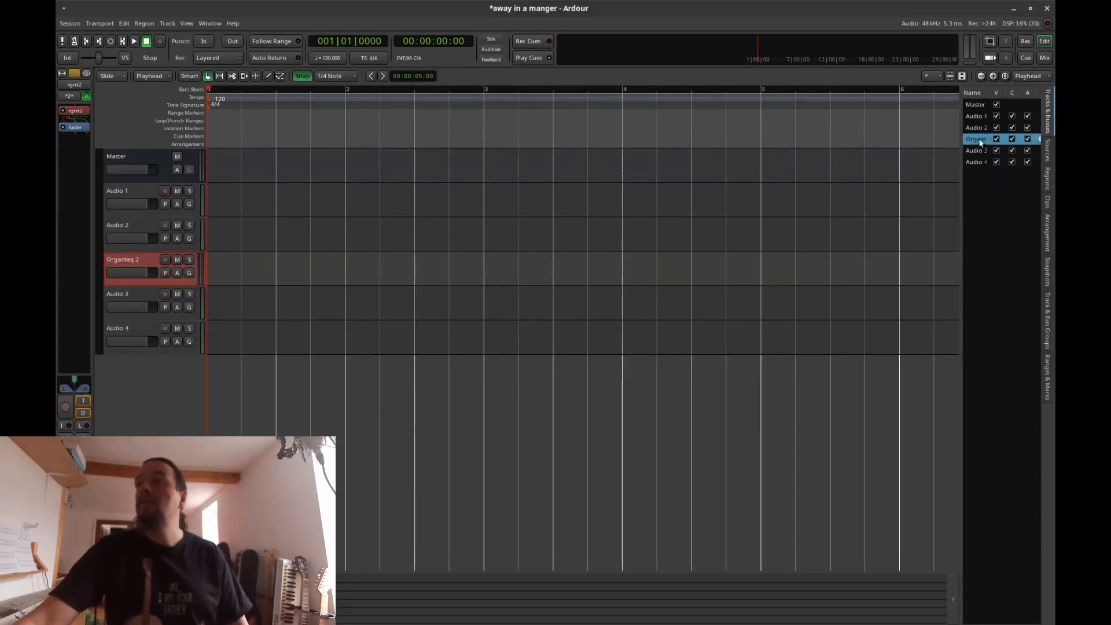
# Step: Move the Organteq 2 track above Audio 1 and connect its MIDI input to Midi Through Port-0
pyautogui.moveTo(976, 138); pyautogui.dragTo(980, 113)
pyautogui.scroll(5, 144, 366)
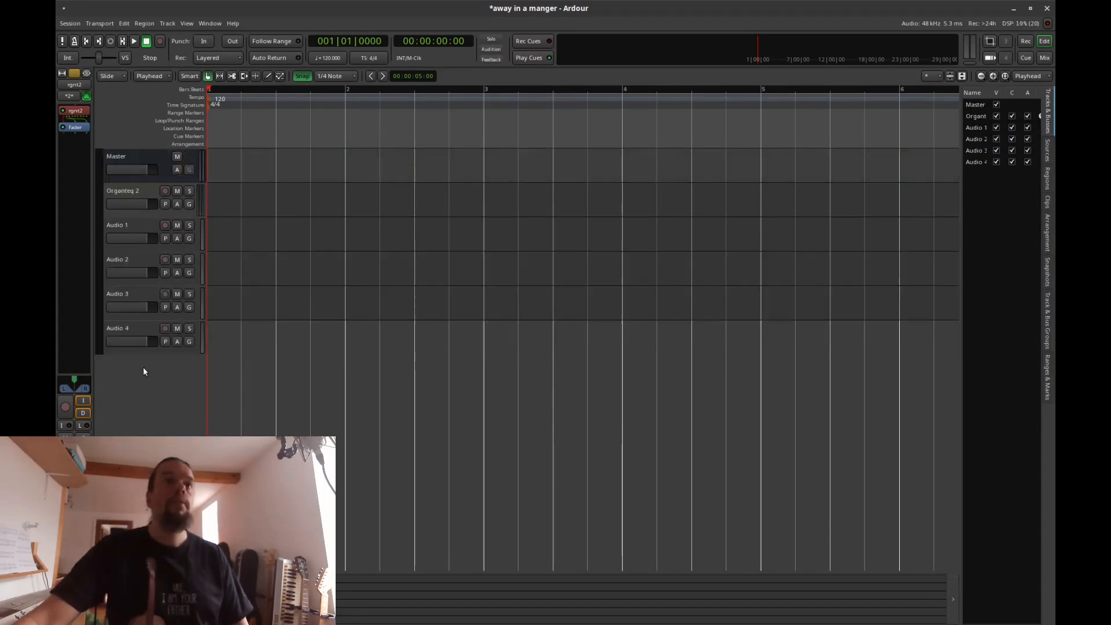
pyautogui.click(144, 188)
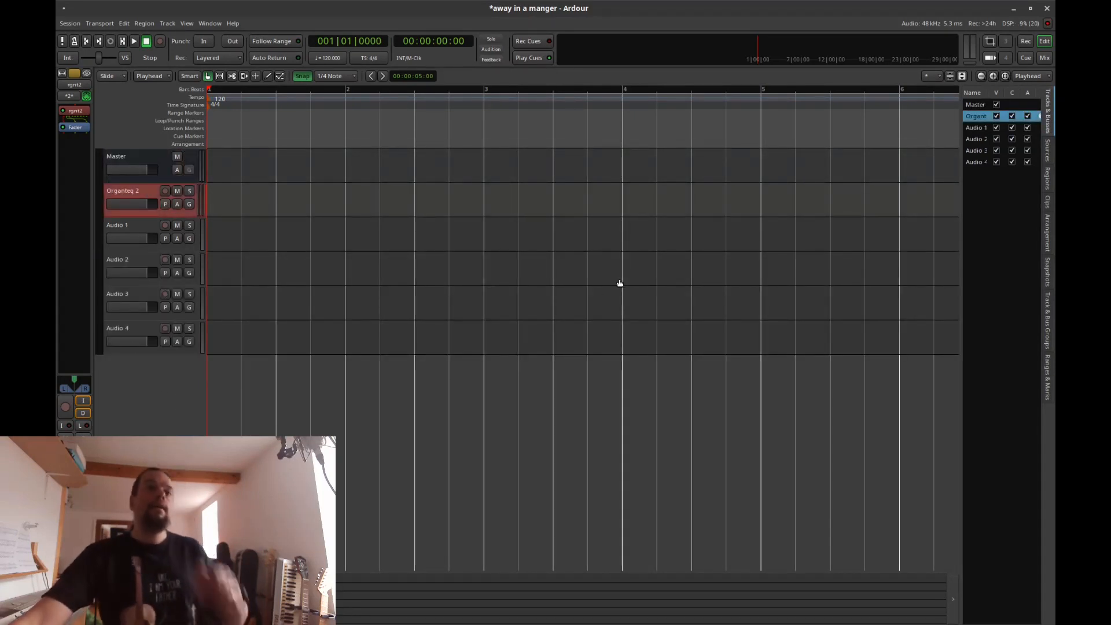
pyautogui.click(70, 92)
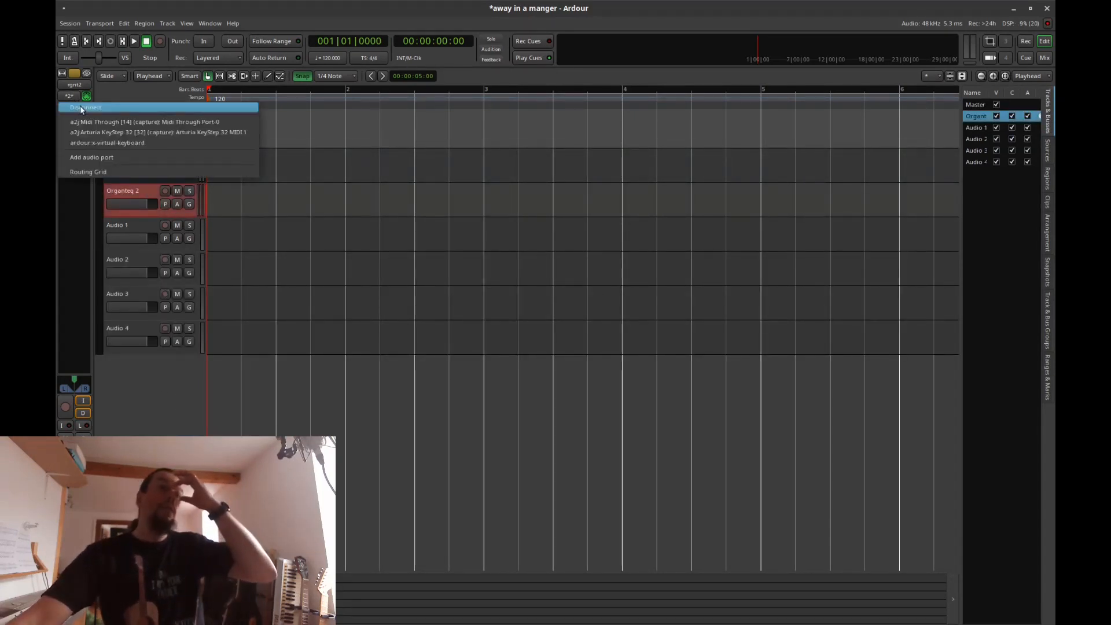
pyautogui.click(110, 125)
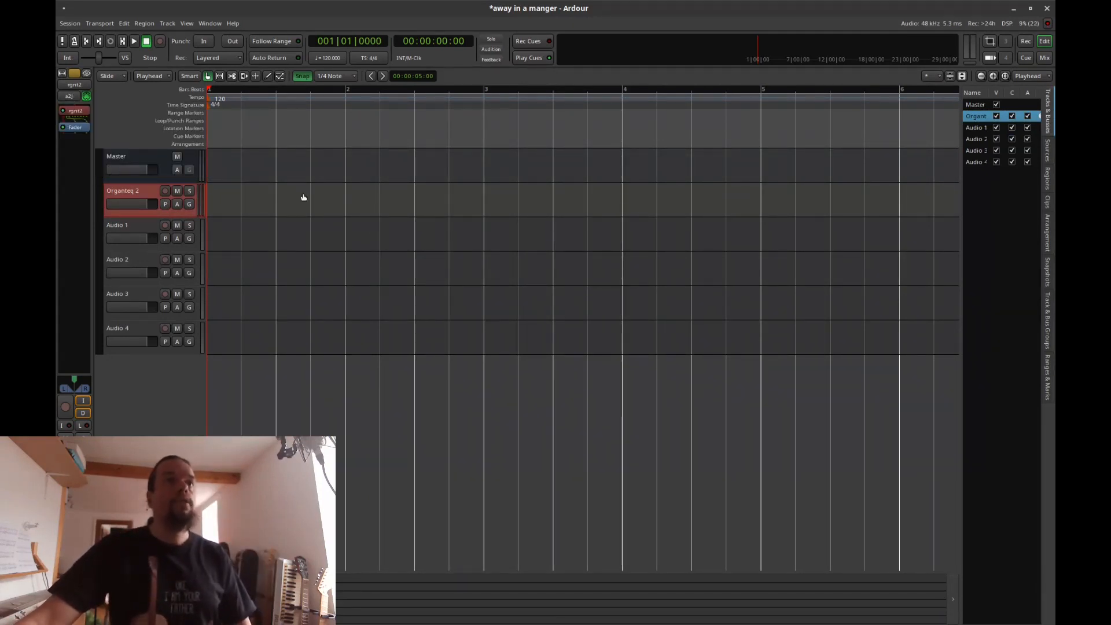
# Step: Switch to the JACK Connections window and connect Master/audio_out 1 and 2 to in_1 and in_2 of JACK Input Client
pyautogui.hotkey('ctrl', 'alt', 'Left')
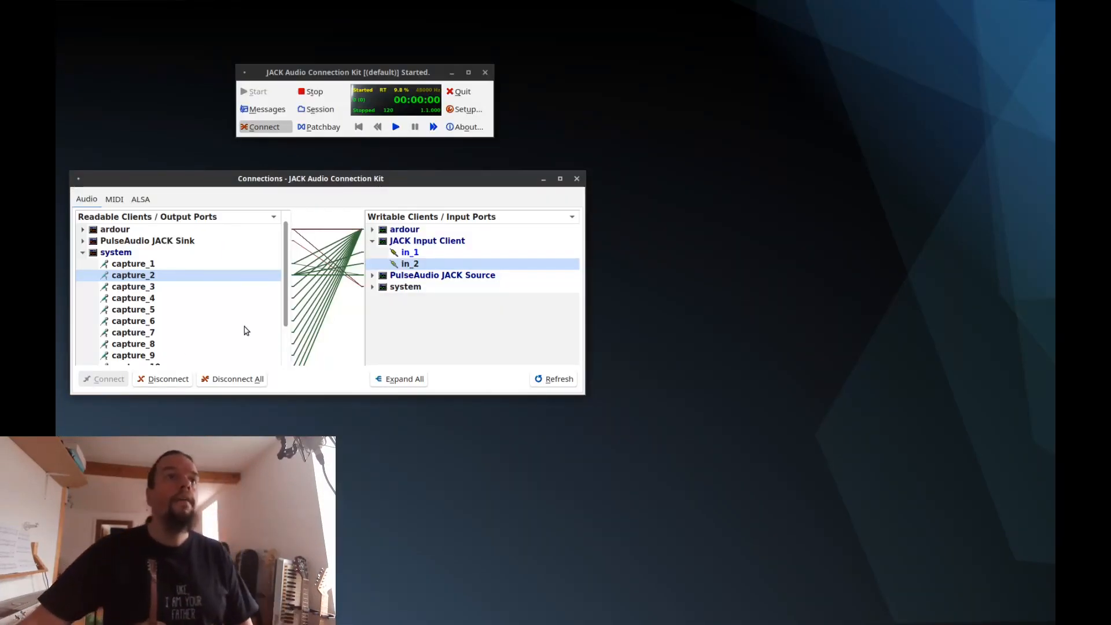
pyautogui.click(83, 253)
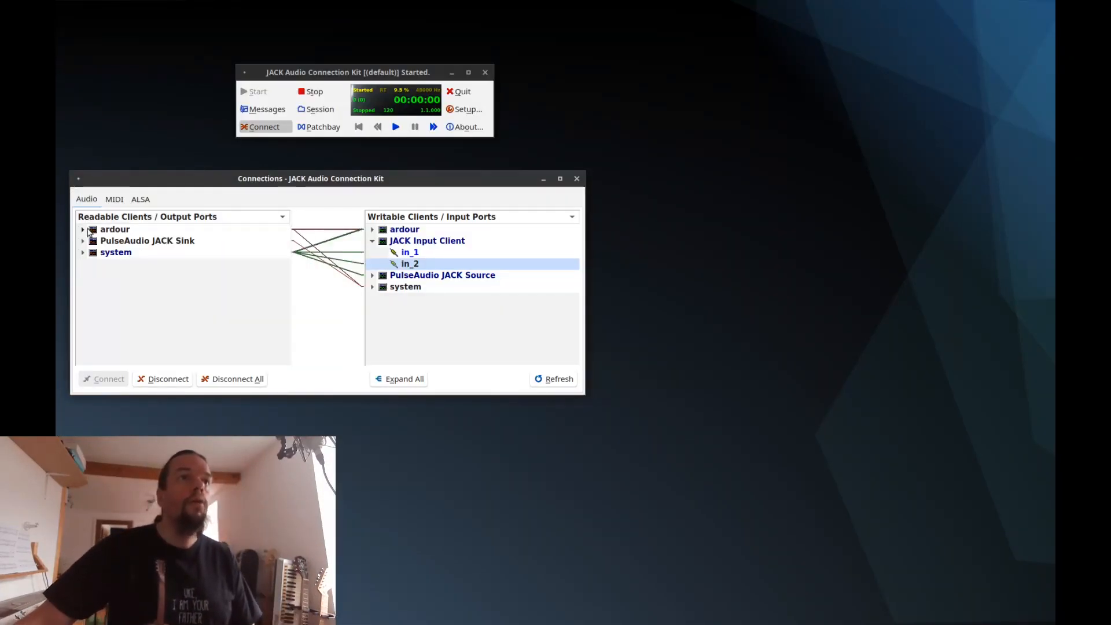
pyautogui.click(83, 230)
pyautogui.scroll(-2, 184, 293)
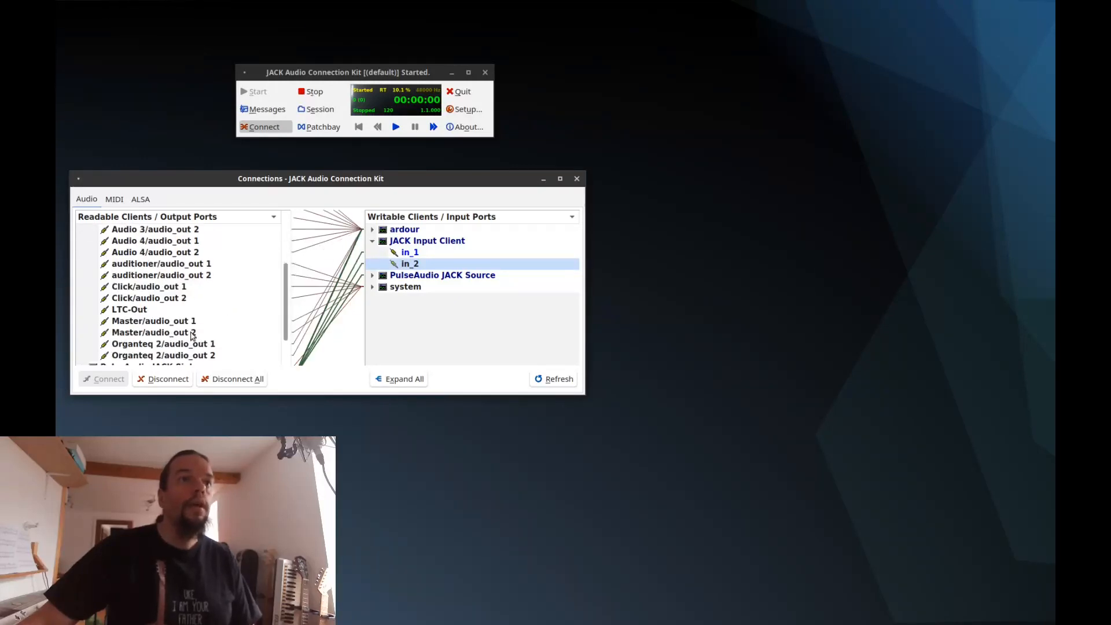
pyautogui.click(196, 322)
pyautogui.click(412, 253)
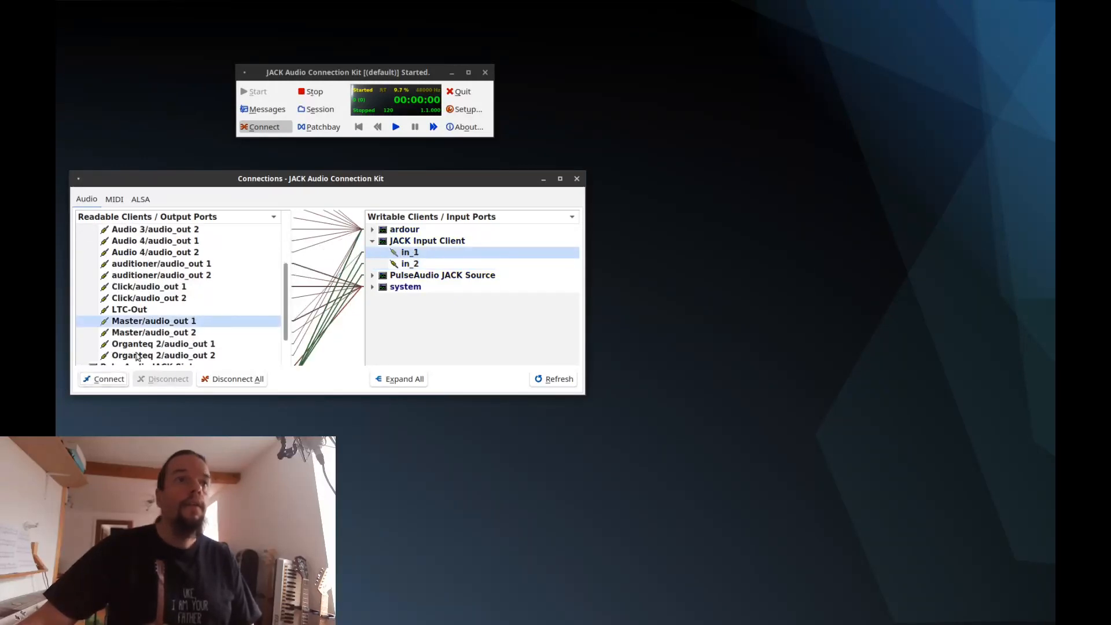
pyautogui.click(104, 379)
pyautogui.click(415, 265)
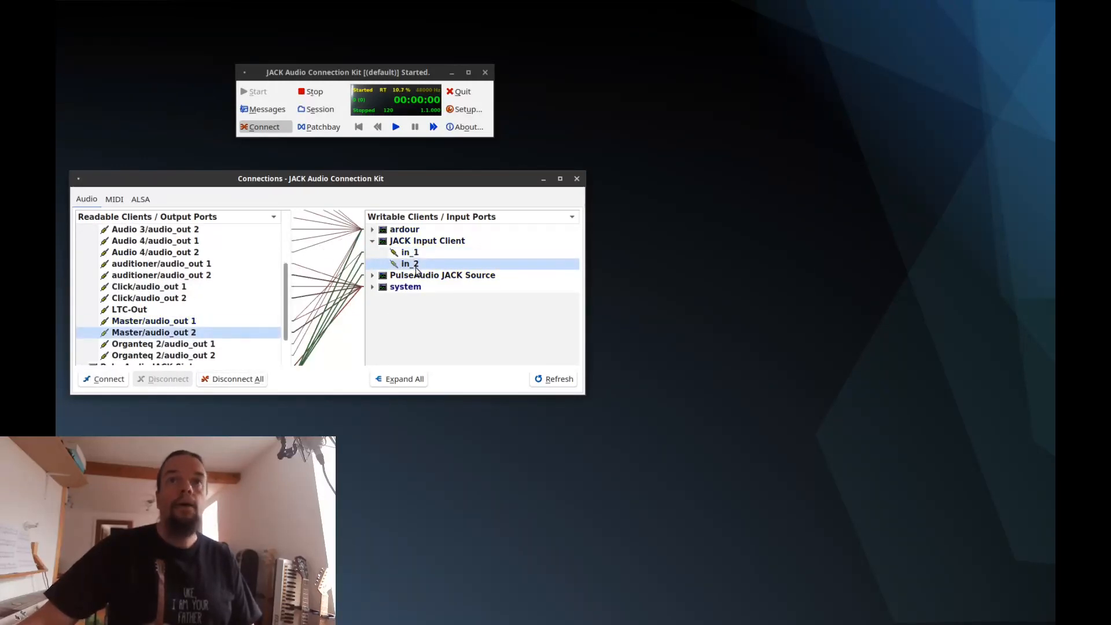
pyautogui.click(103, 382)
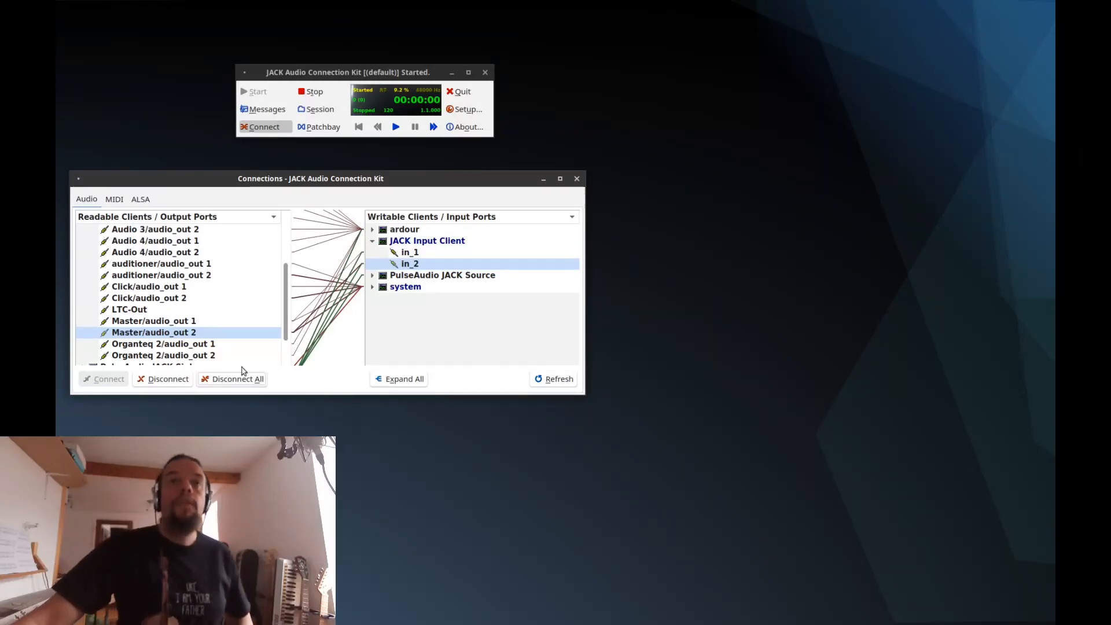
# Step: Back in Ardour, connect the Organteq 2 input to Arturia KeyStep 32 MIDI 1 and arm the track for recording
pyautogui.hotkey('alt', 'Tab')
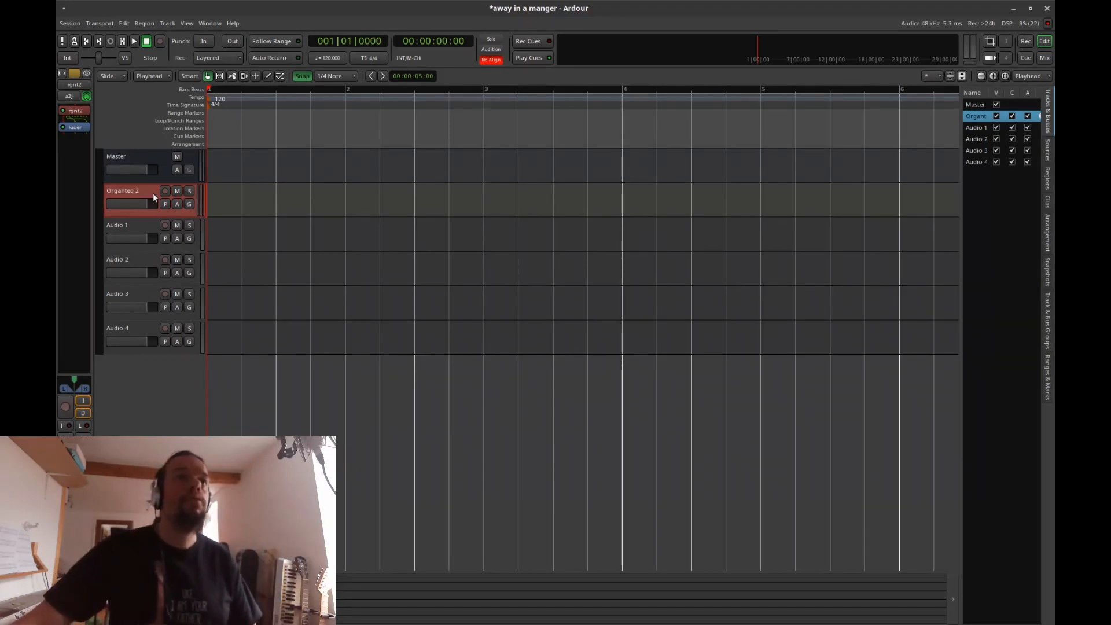
pyautogui.click(68, 95)
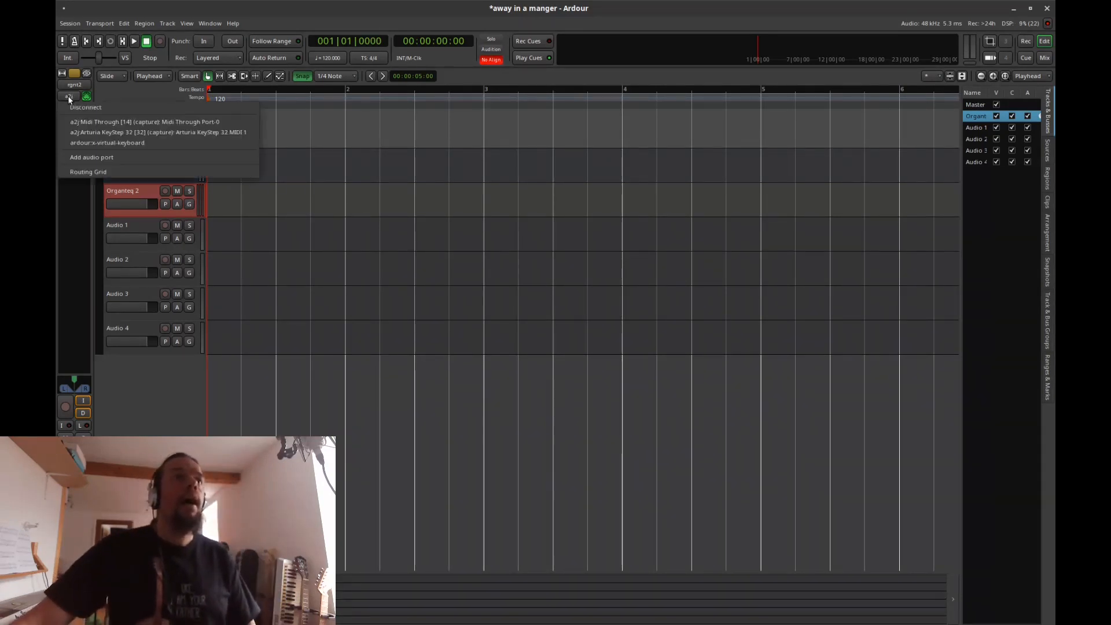
pyautogui.click(122, 133)
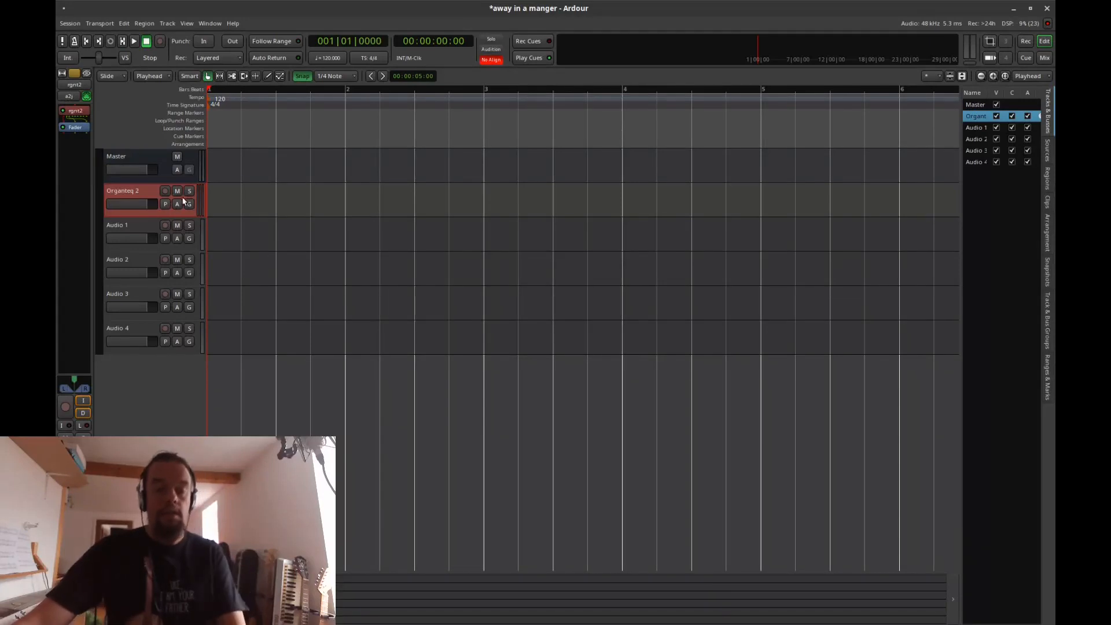
pyautogui.click(165, 190)
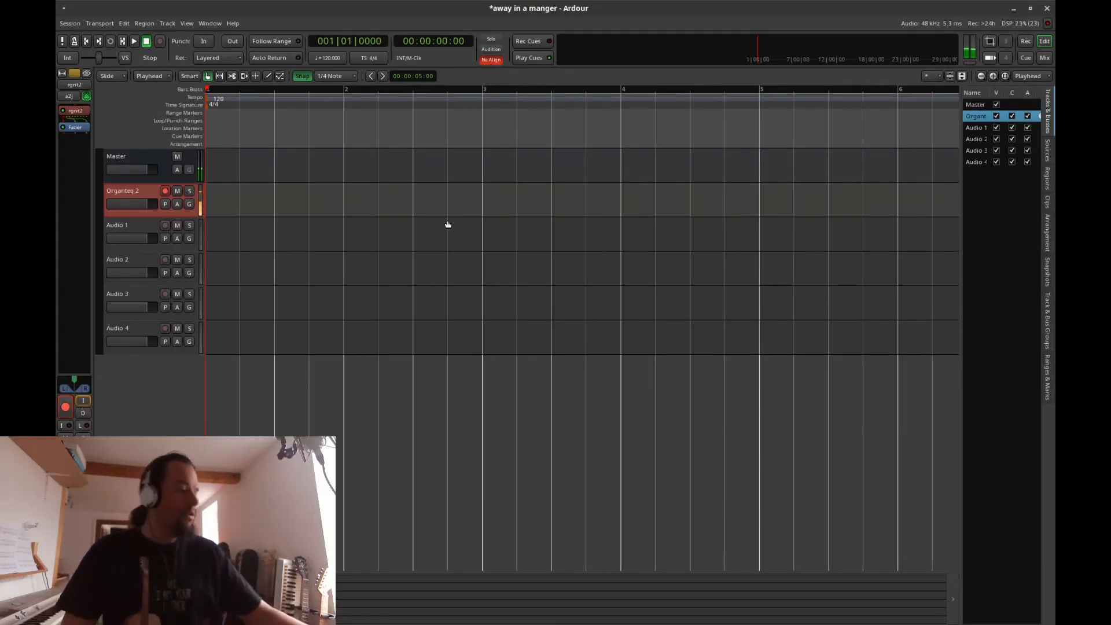
pyautogui.hotkey('ctrl', 'alt', 'Right')
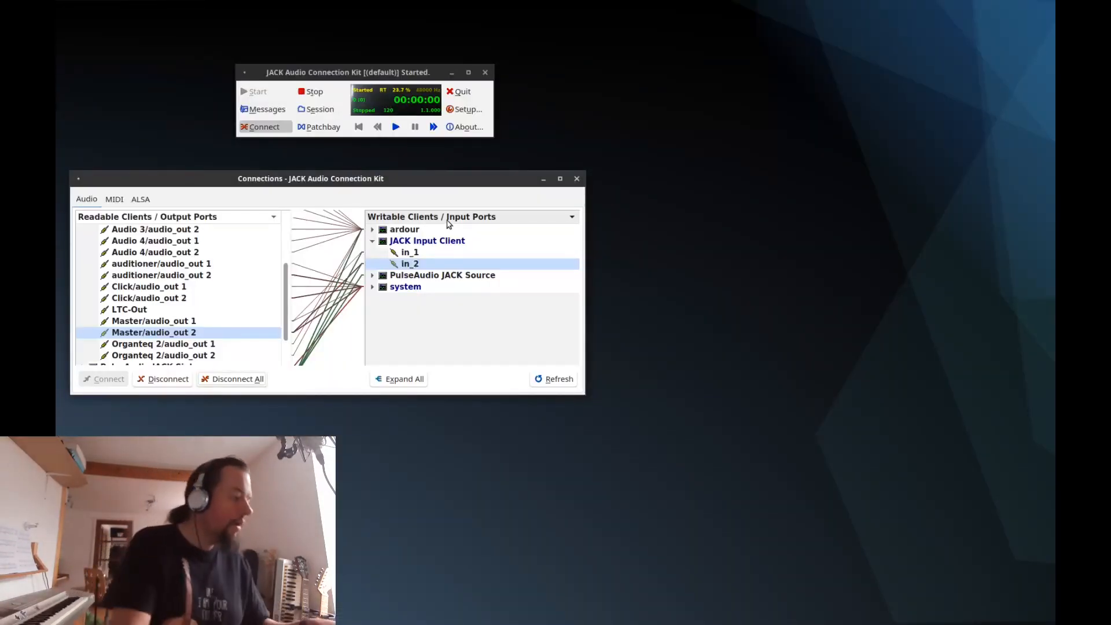
pyautogui.hotkey('ctrl', 'alt', 'Left')
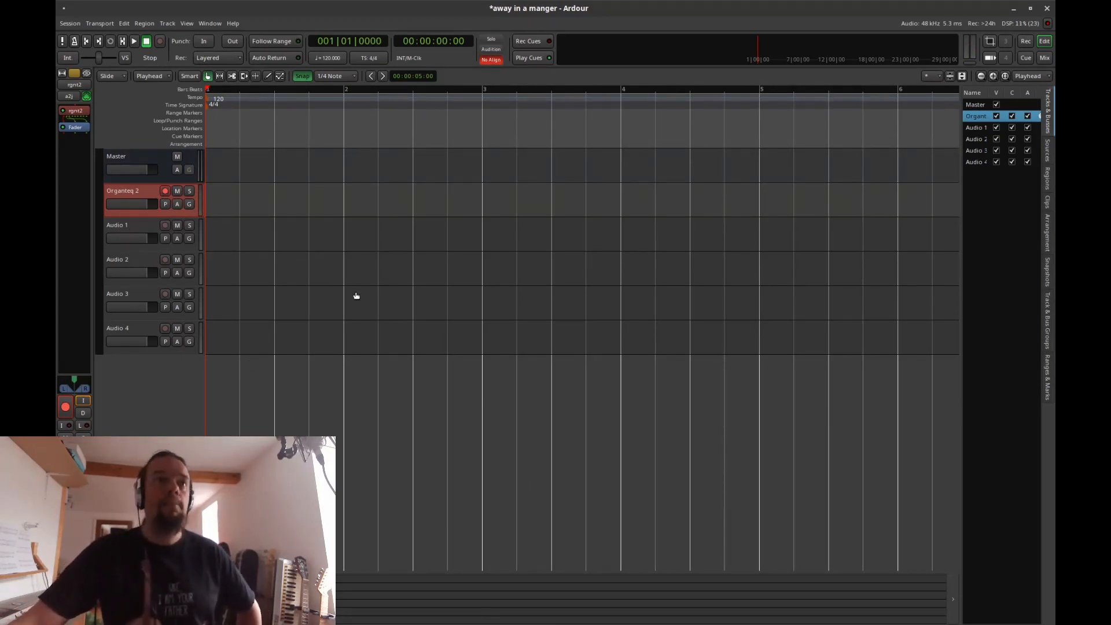
# Step: Rename the Audio 1 track as Soprano
pyautogui.doubleClick(116, 226)
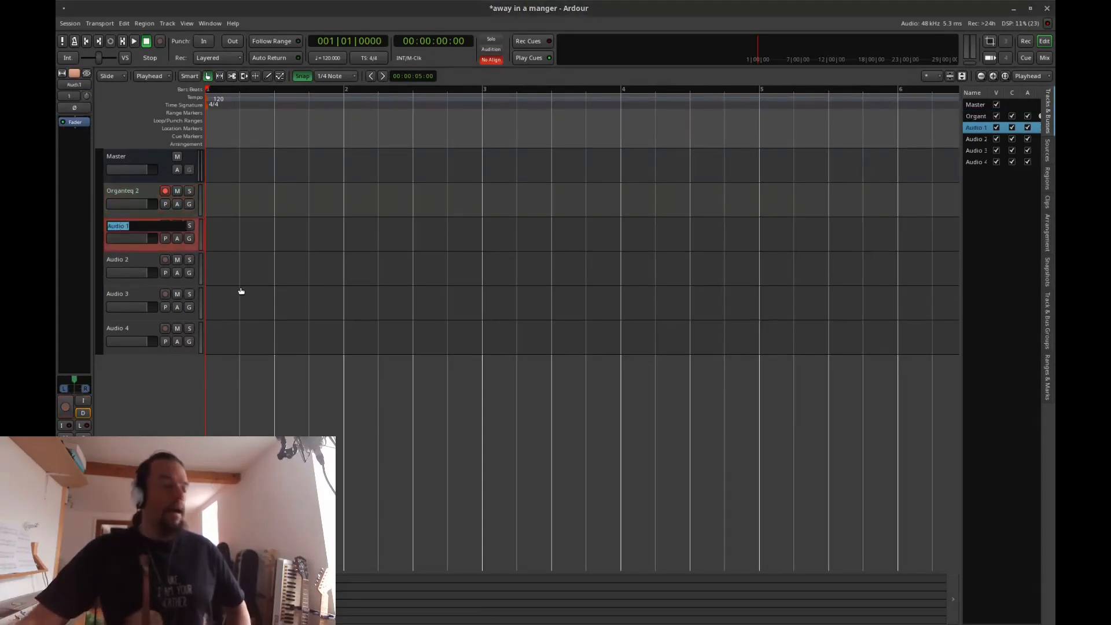
pyautogui.write('Soprano')
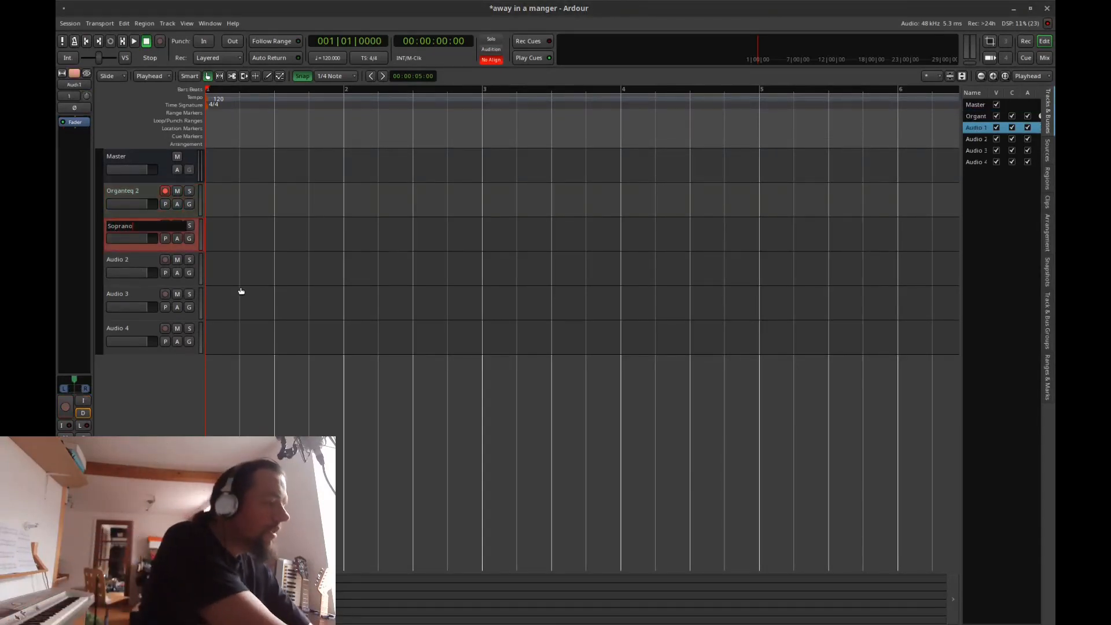
pyautogui.press('Return')
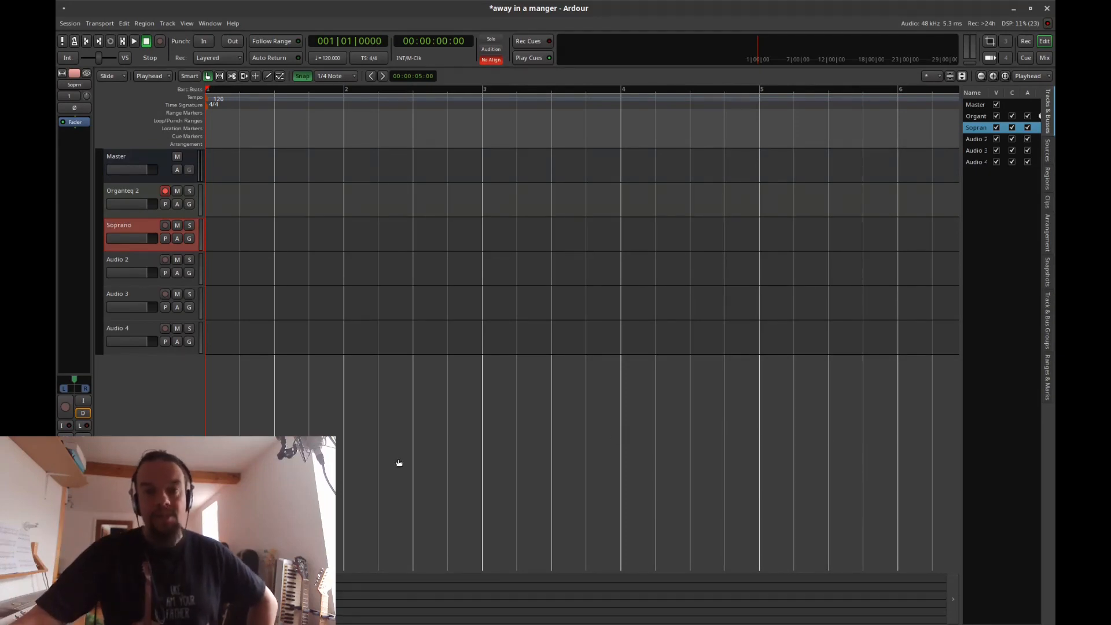
pyautogui.hotkey('ctrl', 'alt', 'Right')
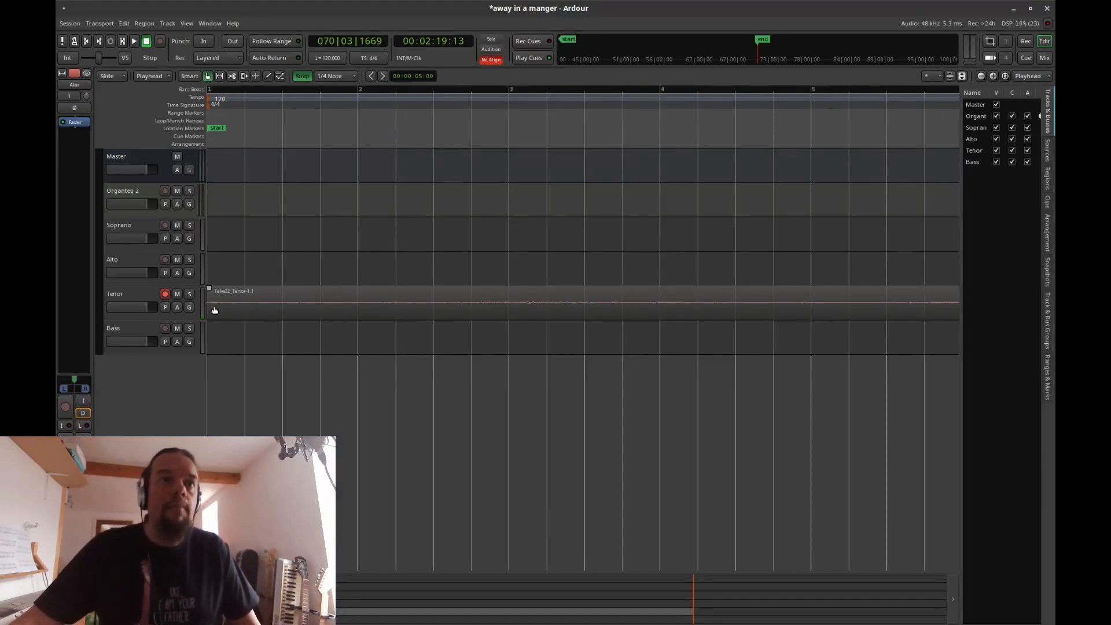
# Step: Turn off Snap and reposition the Tenor region freely so it starts between bars 5 and 6
pyautogui.moveTo(213, 307); pyautogui.dragTo(793, 308)
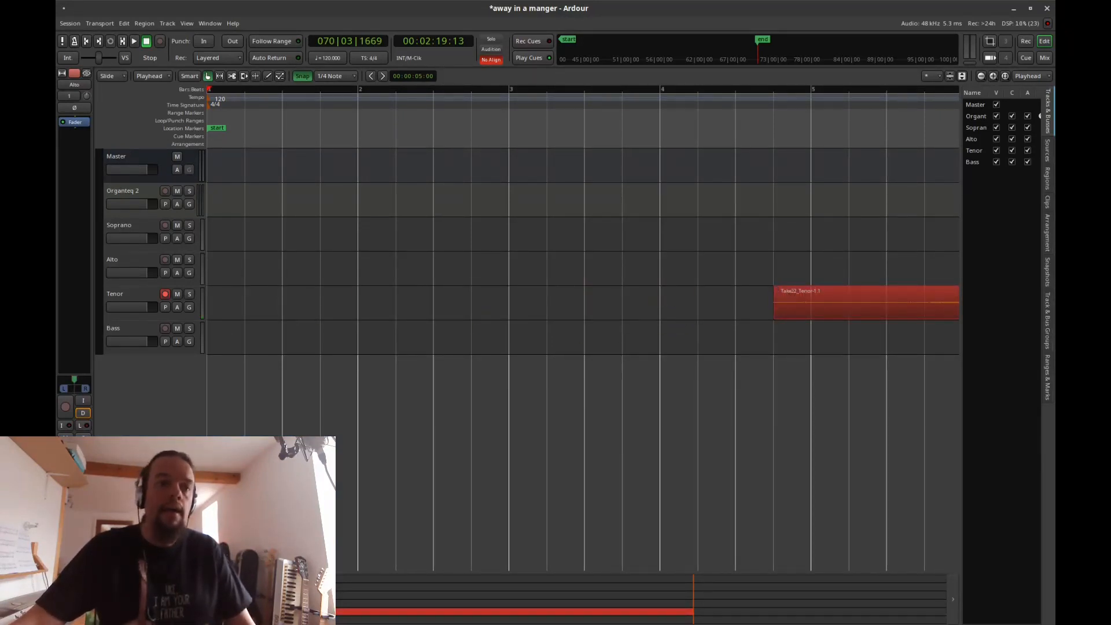
pyautogui.scroll(-3, 389, 370)
pyautogui.moveTo(405, 299); pyautogui.dragTo(467, 316)
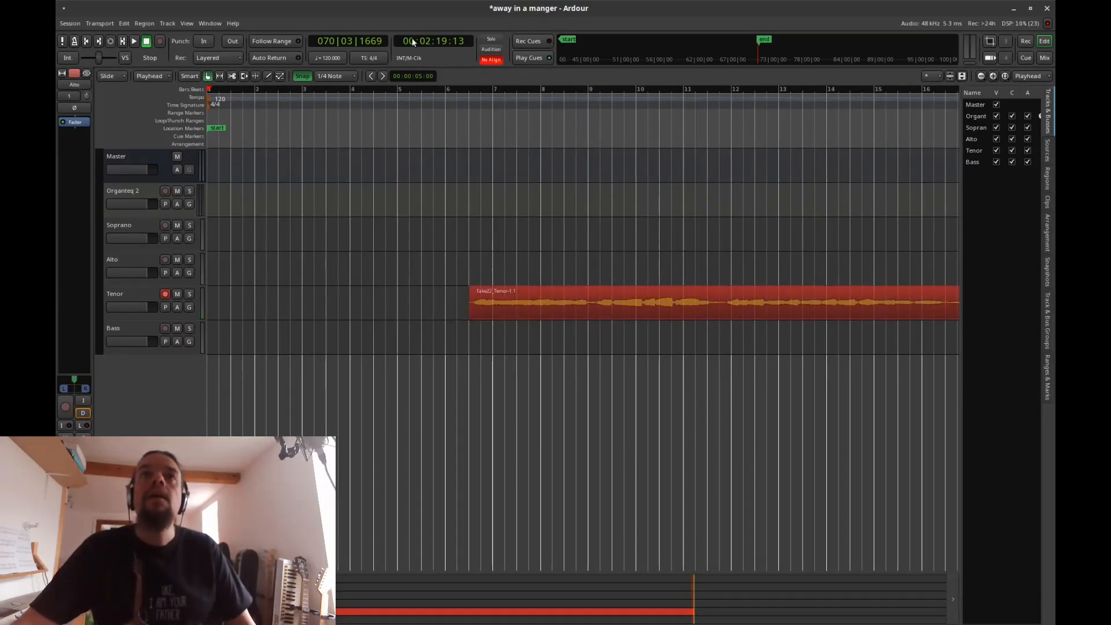
pyautogui.click(303, 77)
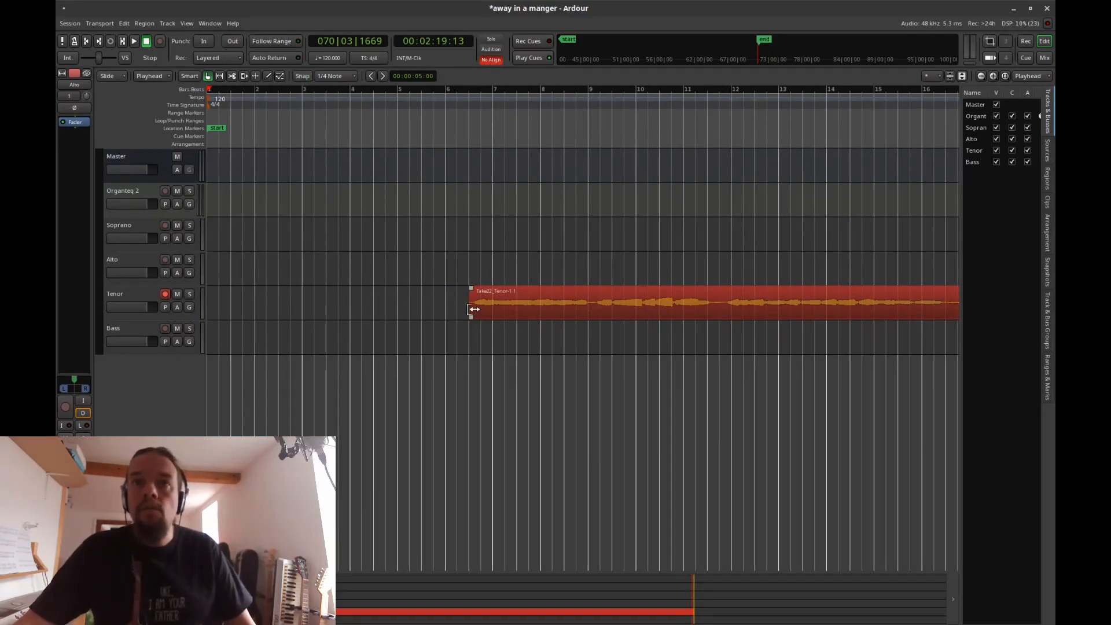
pyautogui.moveTo(474, 310); pyautogui.dragTo(476, 310)
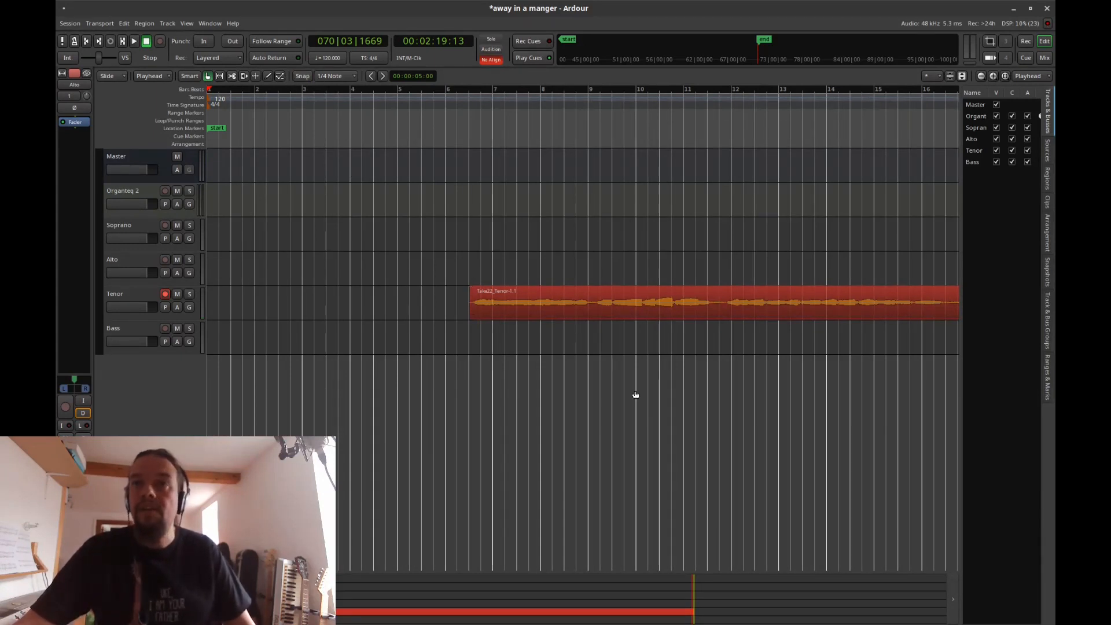
pyautogui.moveTo(625, 308); pyautogui.dragTo(584, 307)
# Step: Play back the Tenor region from about bar 5, checking the JACK connections, and stop in bar 7
pyautogui.click(396, 144)
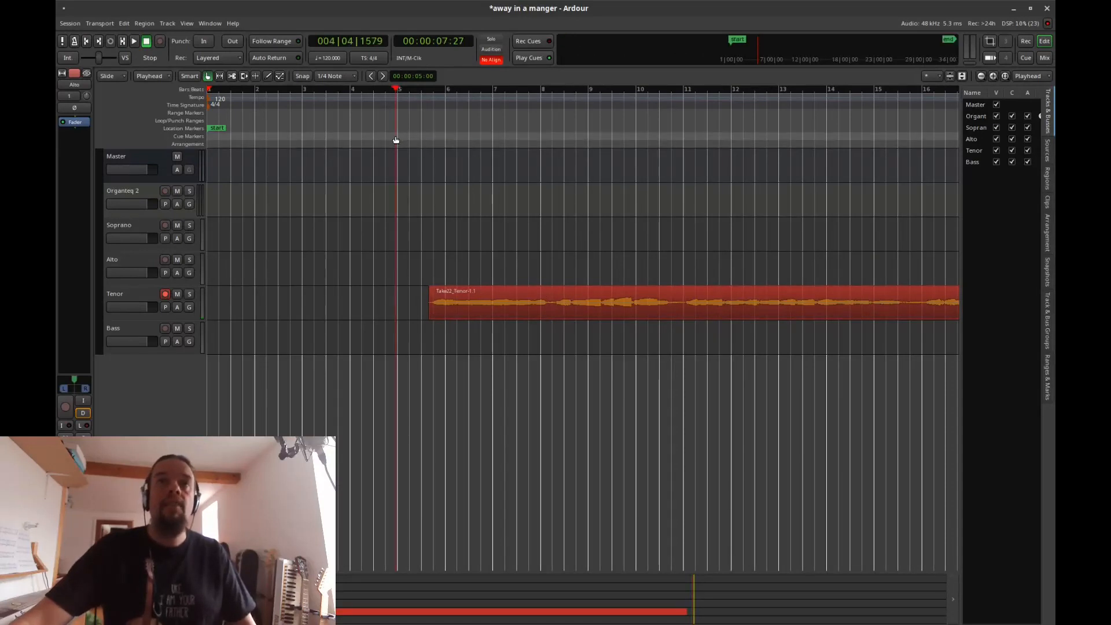
pyautogui.press('space')
pyautogui.hotkey('ctrl', 'alt', 'Left')
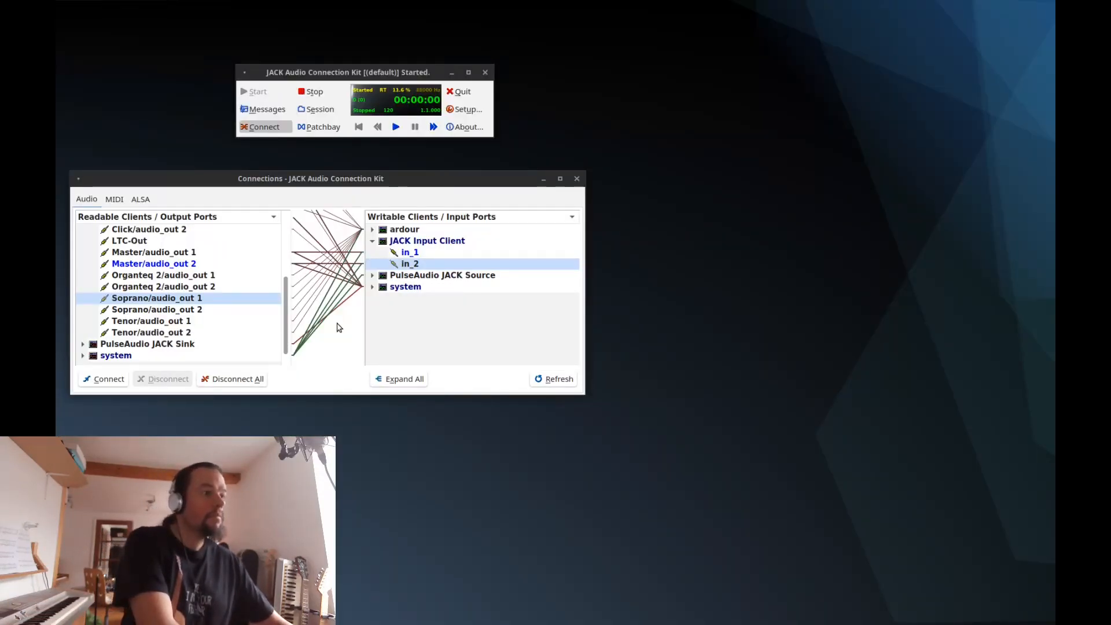
pyautogui.hotkey('ctrl', 'alt', 'Right')
pyautogui.press('space')
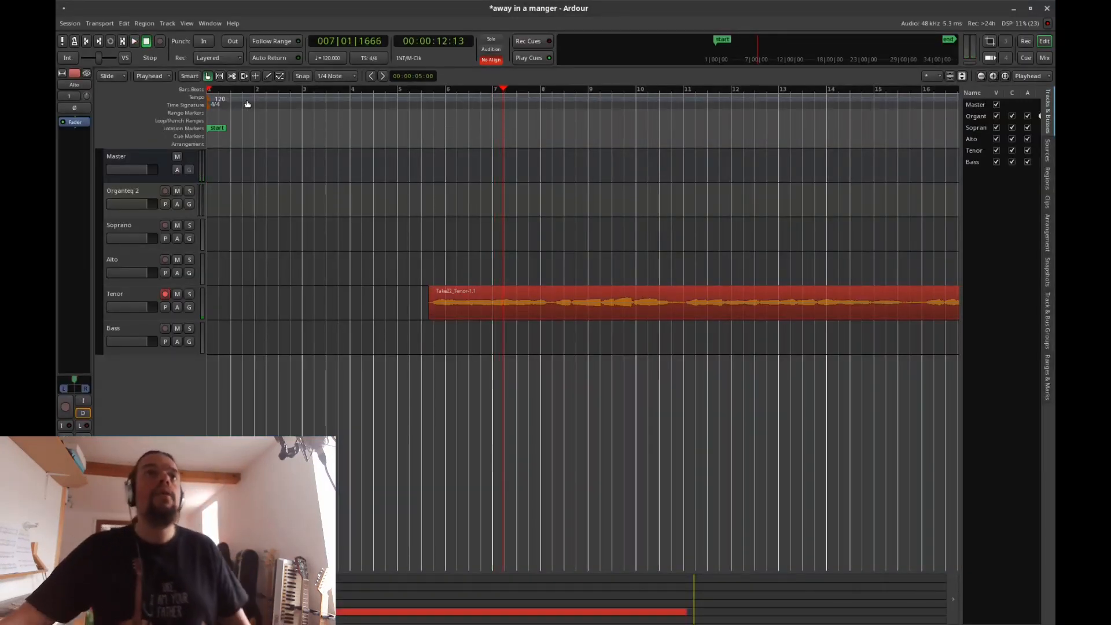
# Step: Set the session's start tempo to 82.697 BPM with tap tempo, keeping the constant tempo type
pyautogui.doubleClick(214, 99)
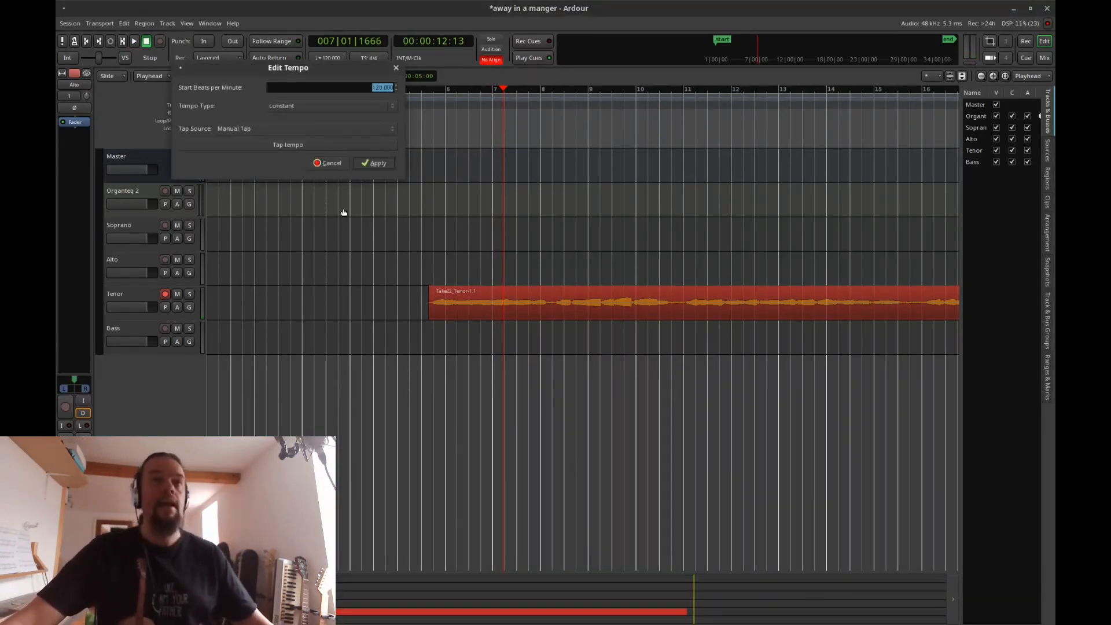
pyautogui.click(328, 106)
pyautogui.click(328, 106)
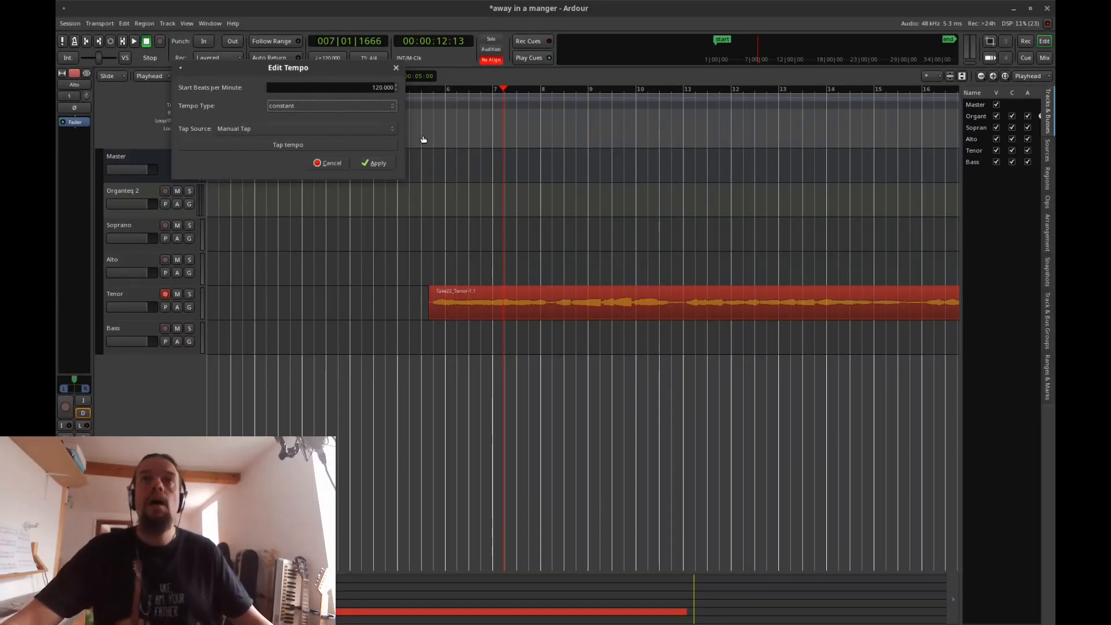
pyautogui.press('space')
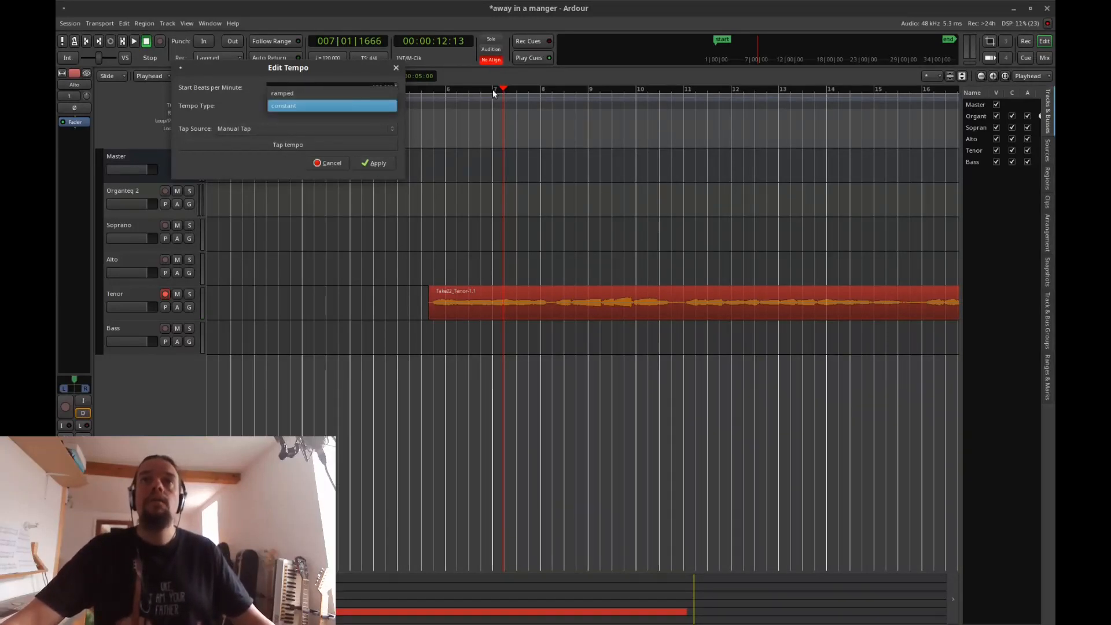
pyautogui.press('Return')
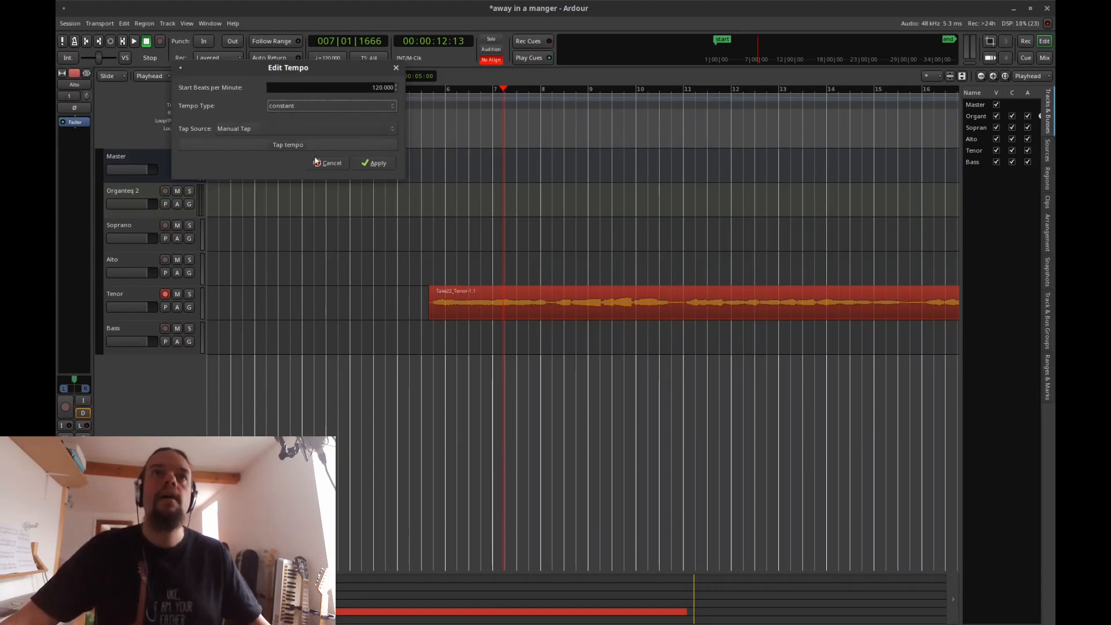
pyautogui.click(282, 145)
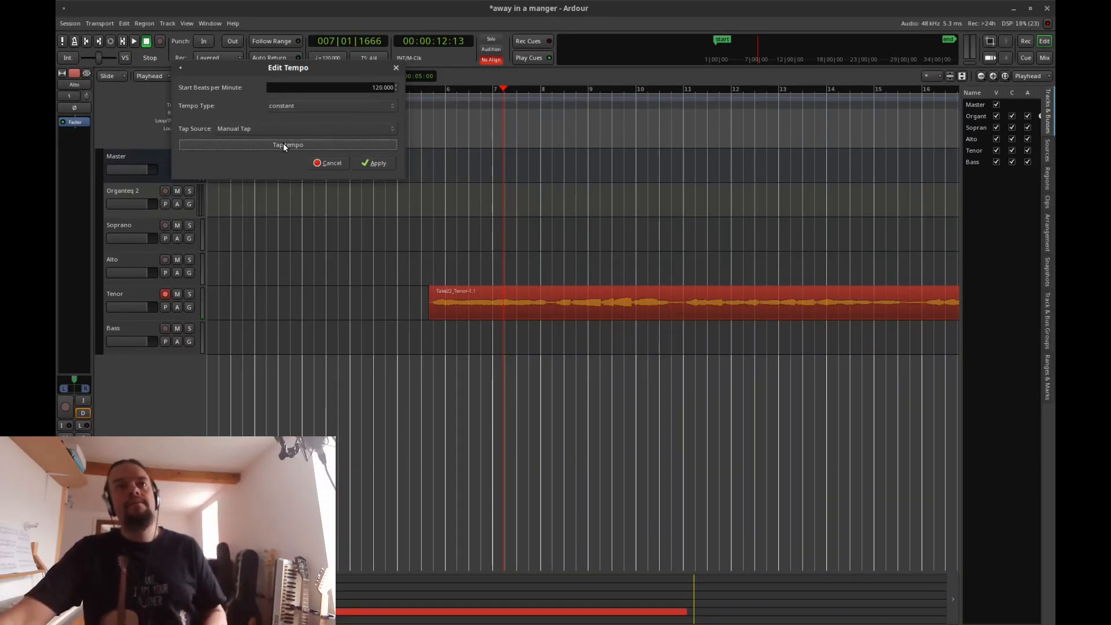
pyautogui.click(282, 144)
pyautogui.click(283, 145)
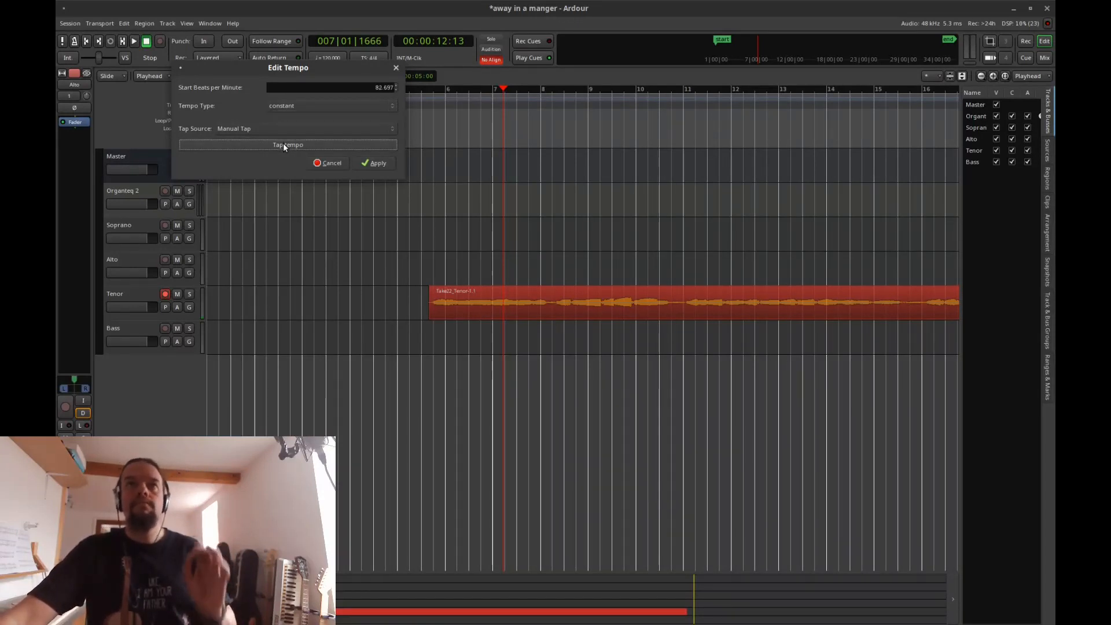
pyautogui.click(385, 167)
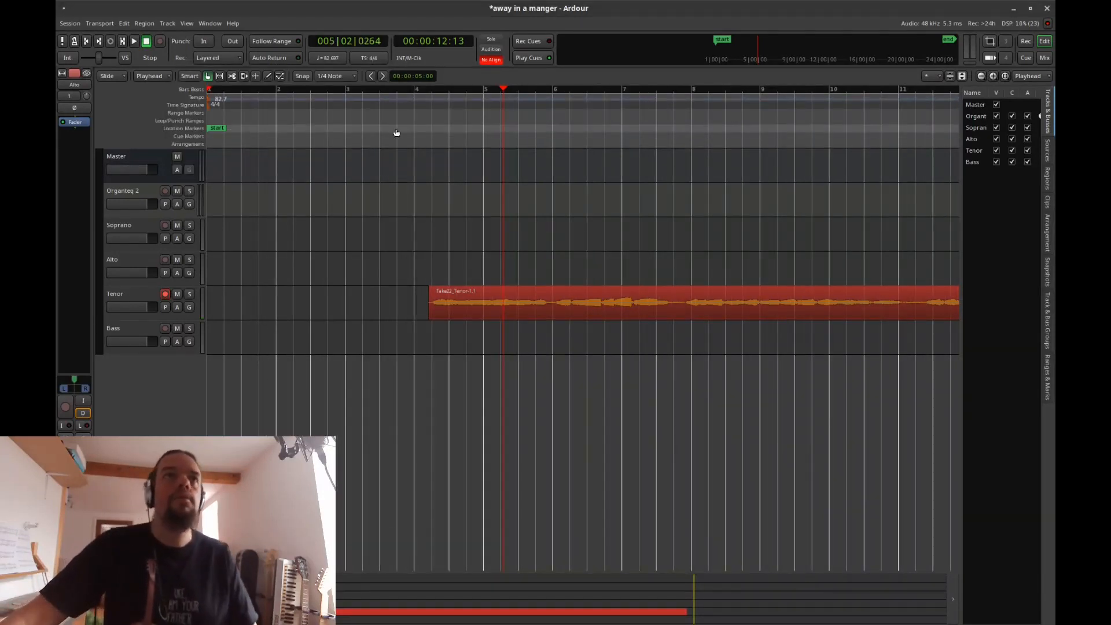
# Step: Create a 3/4 time signature at bar 1 with three crotchet beats per bar
pyautogui.rightClick(205, 107)
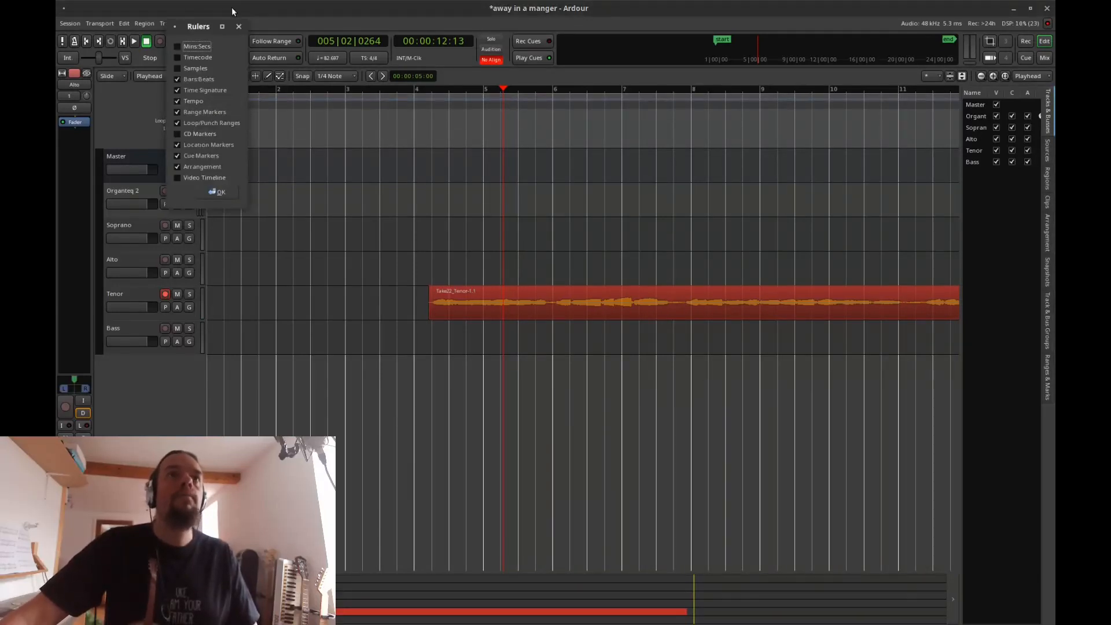
pyautogui.click(240, 26)
pyautogui.rightClick(217, 105)
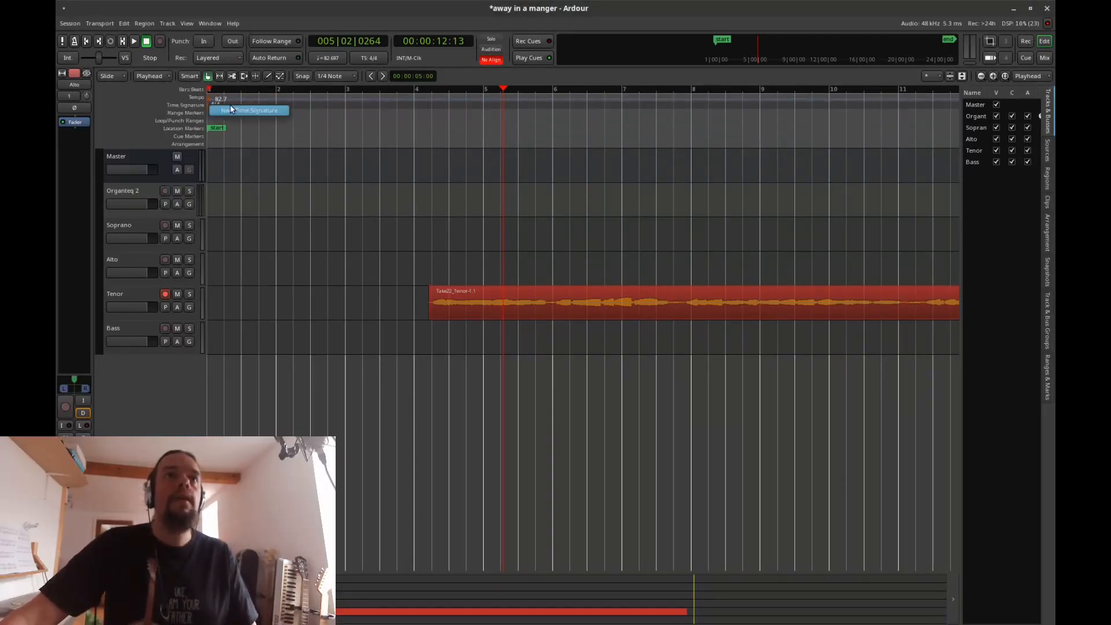
pyautogui.click(230, 104)
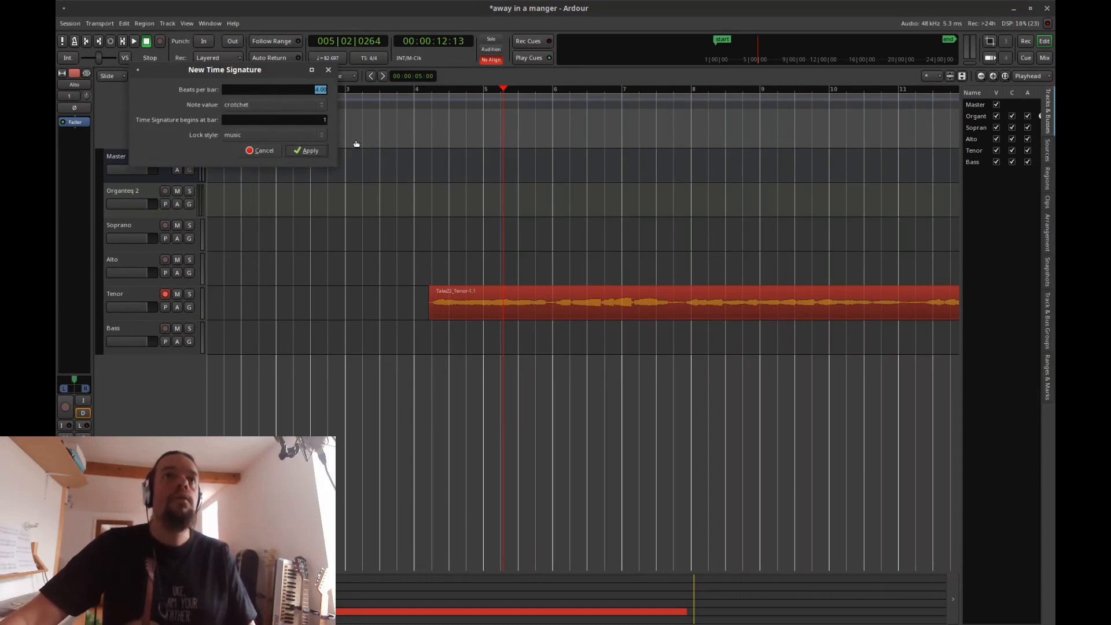
pyautogui.write('3')
pyautogui.click(307, 151)
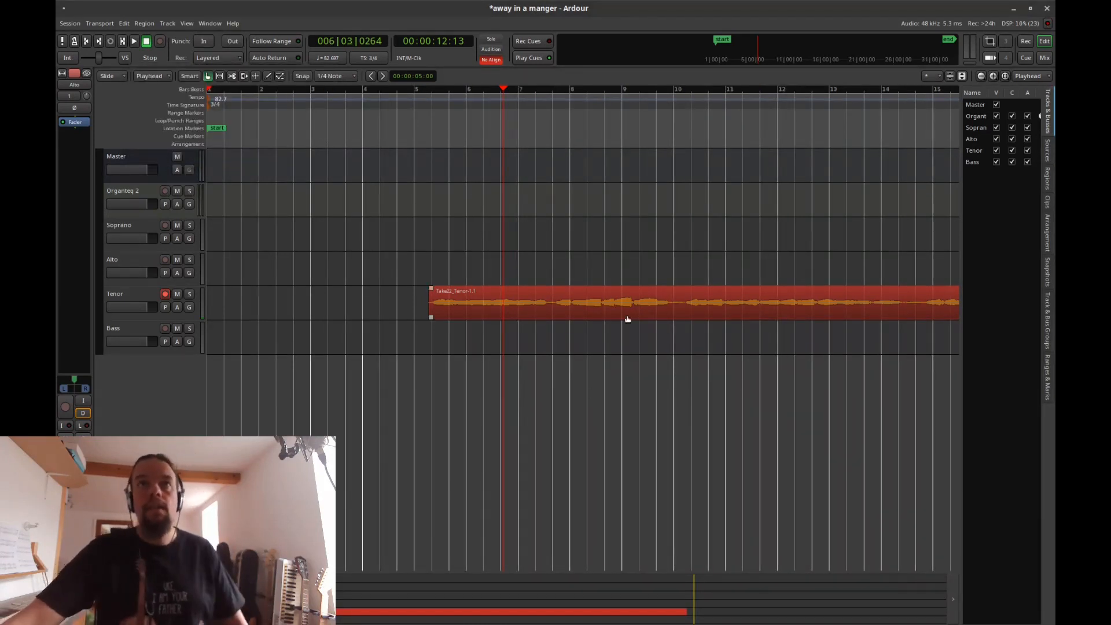
# Step: Move the Tenor region earlier so it starts between bars 4 and 5, and play back its opening
pyautogui.moveTo(663, 305); pyautogui.dragTo(632, 314)
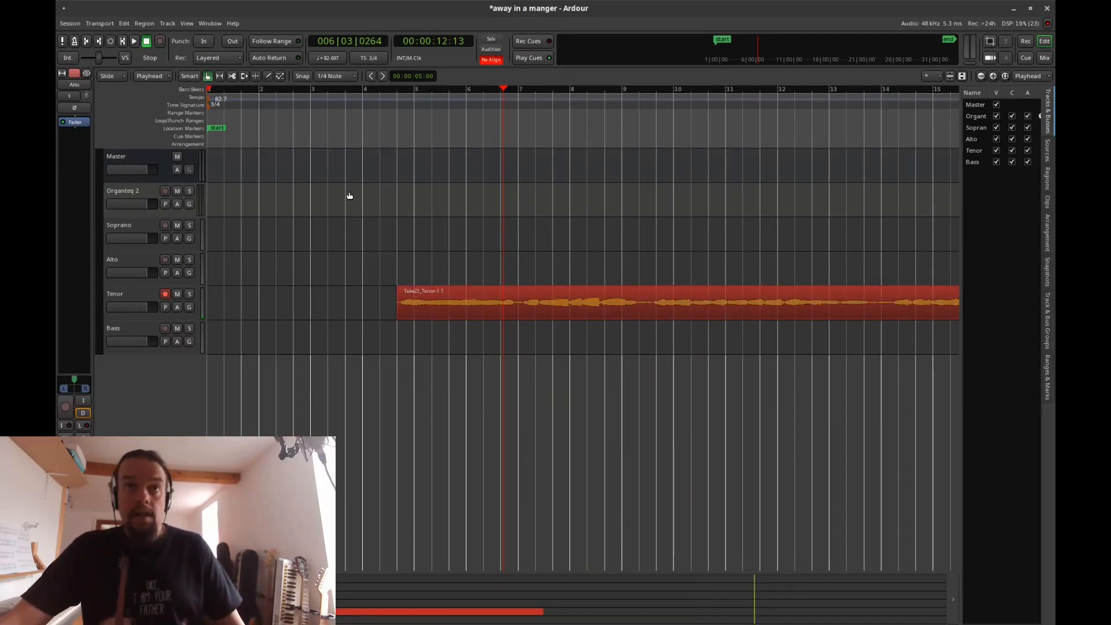
pyautogui.click(363, 141)
pyautogui.press('space')
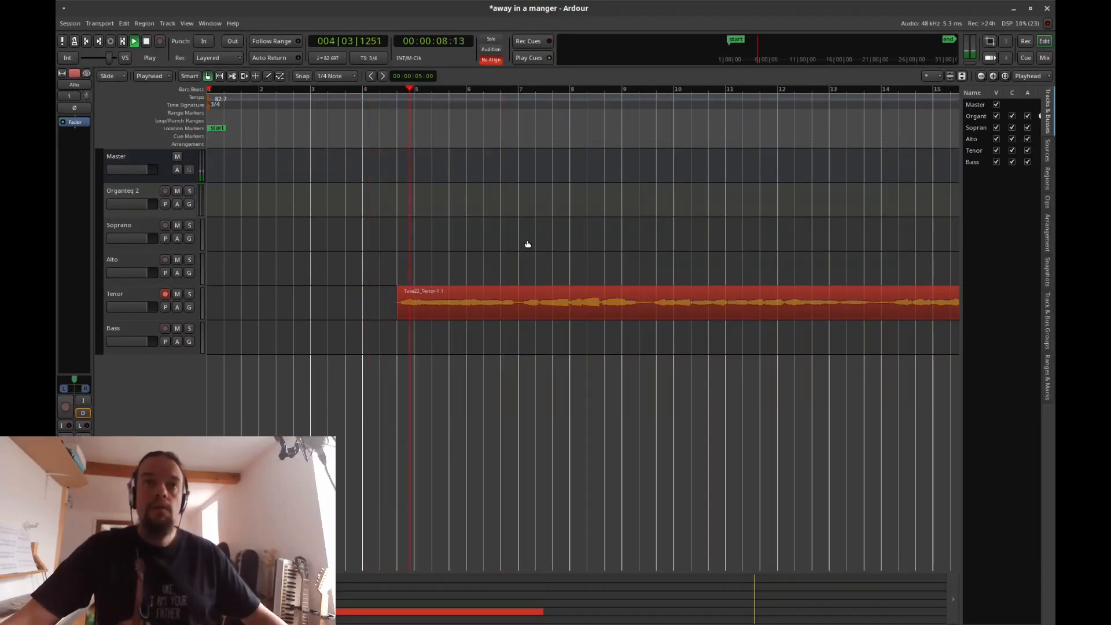
pyautogui.press('space')
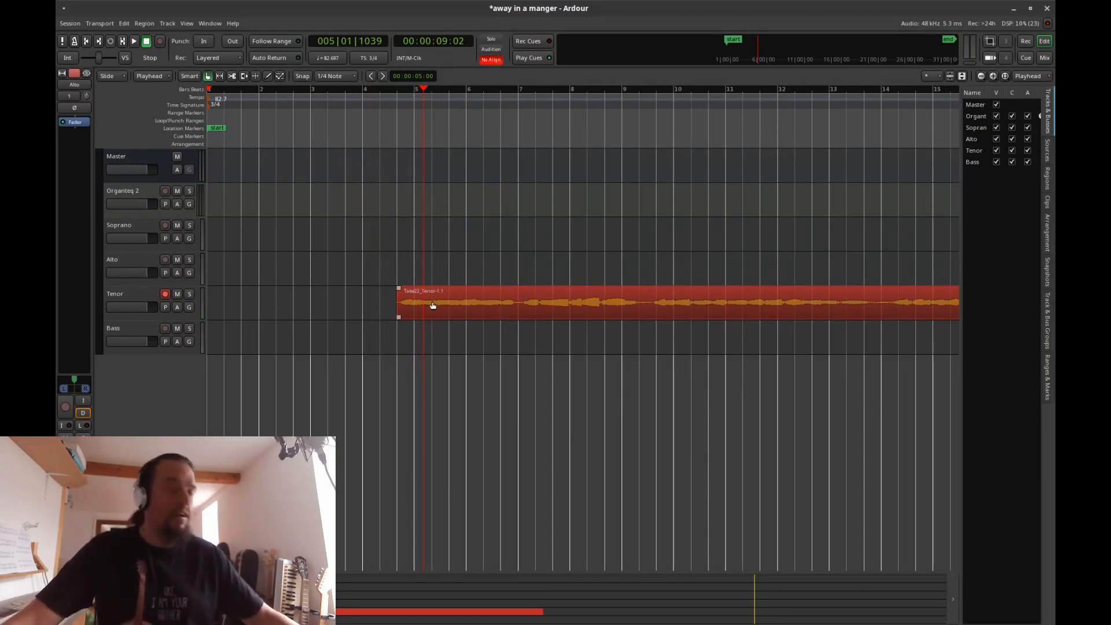
# Step: Shift the Tenor region slightly earlier so it starts around the middle of bar 4
pyautogui.scroll(2, 433, 304)
pyautogui.moveTo(446, 301); pyautogui.dragTo(423, 304)
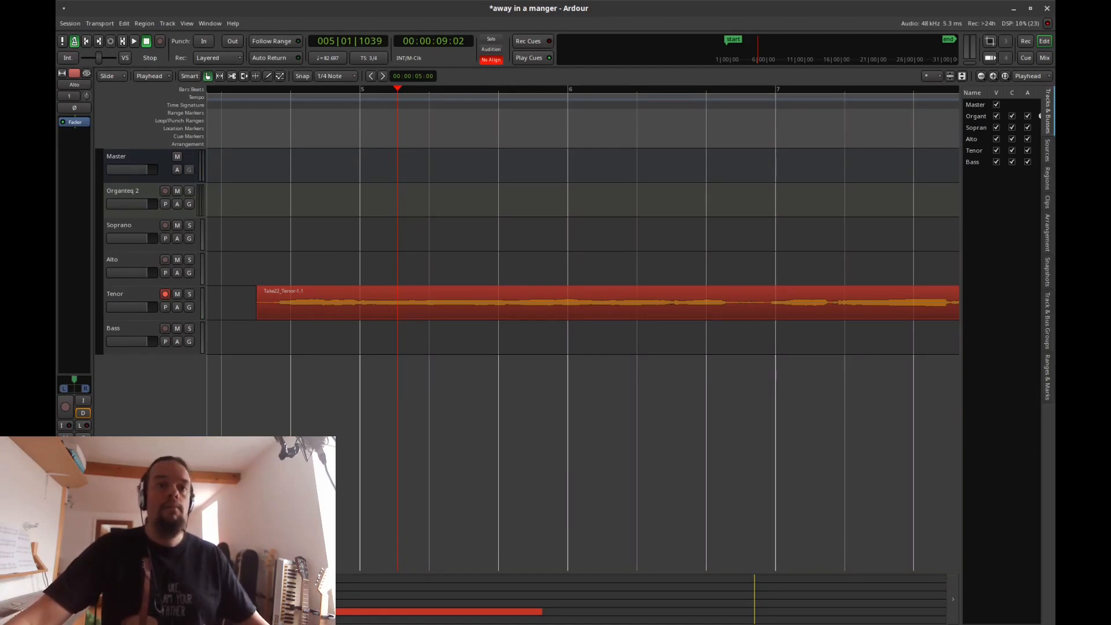
pyautogui.scroll(-1, 409, 248)
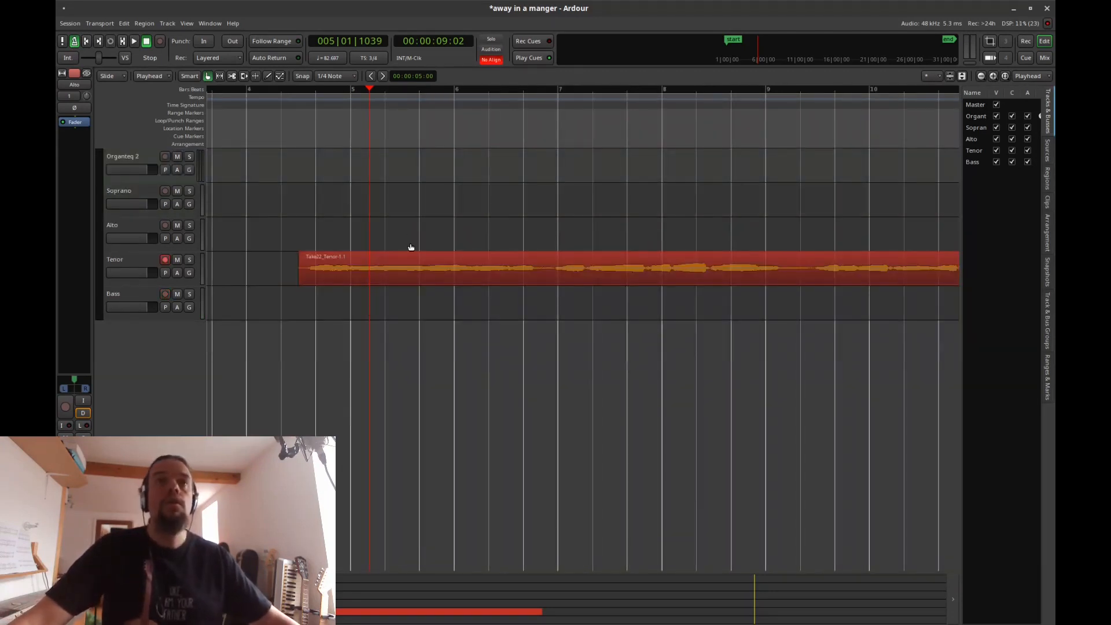
pyautogui.scroll(-2, 409, 237)
pyautogui.scroll(1, 347, 255)
# Step: Play back with the metronome from bar 2 into bar 5, and return the playhead to the start of bar 5
pyautogui.click(260, 139)
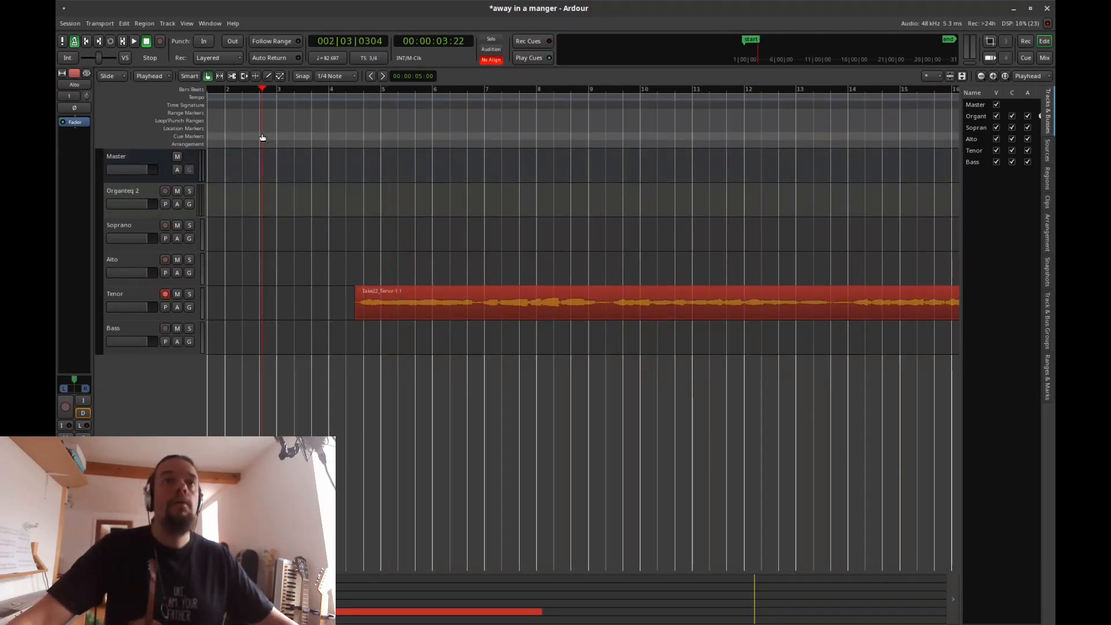
pyautogui.press('space')
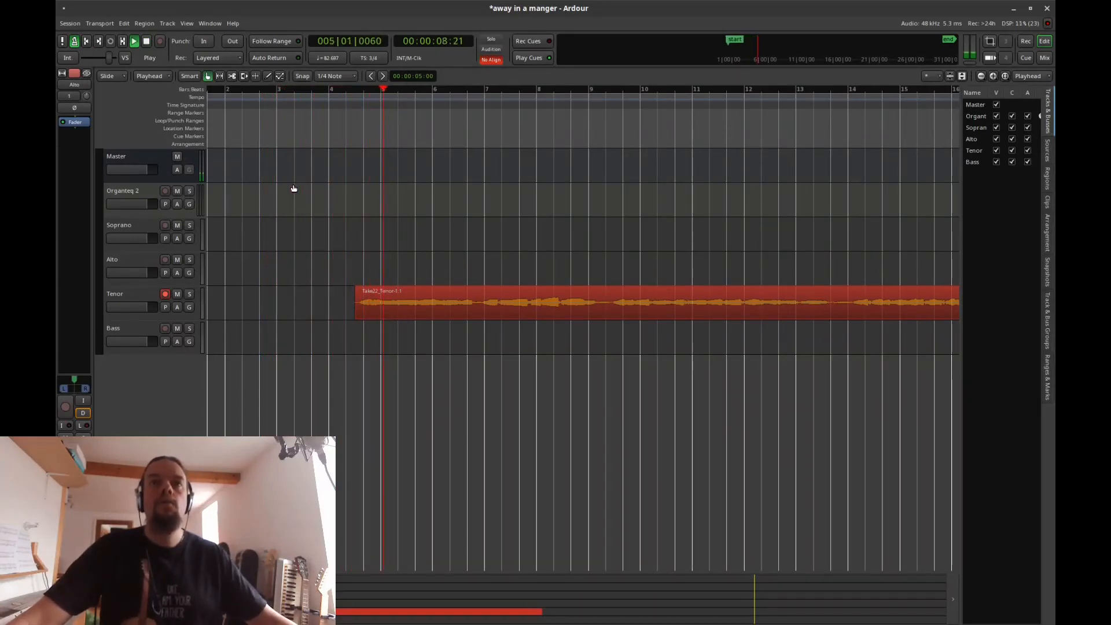
pyautogui.press('space')
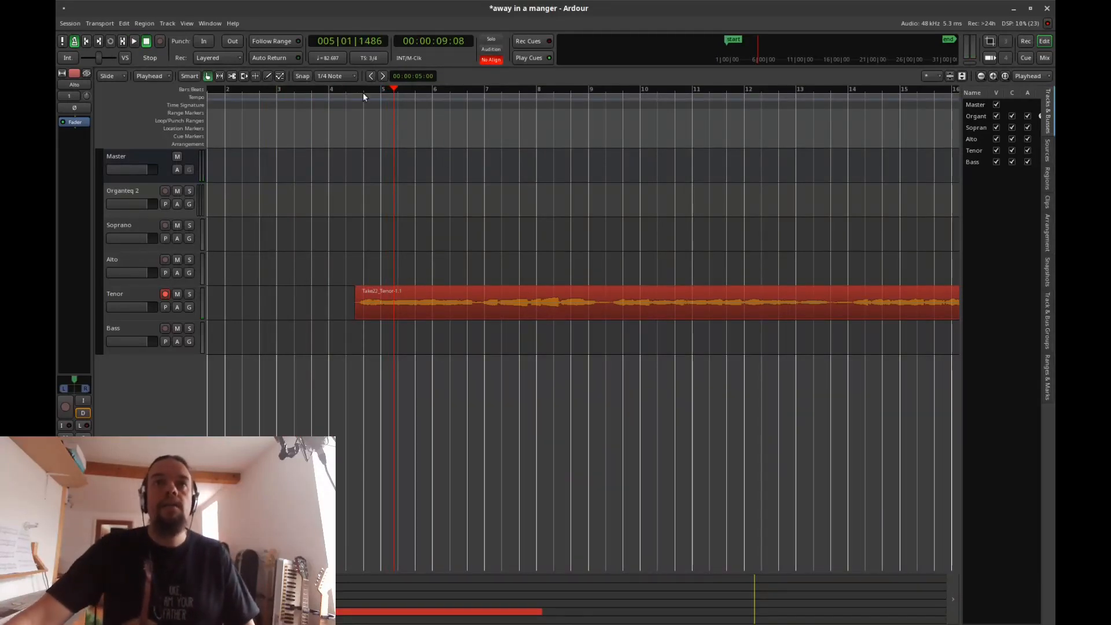
pyautogui.click(382, 144)
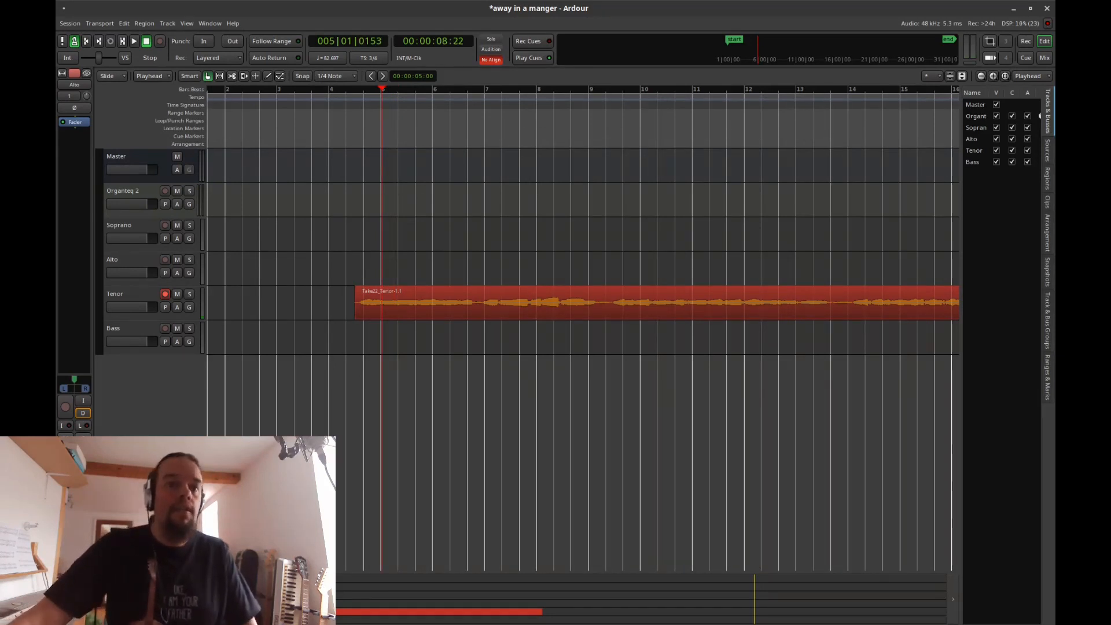
# Step: Edit the time signature at bar 1 to one crotchet beat per bar (1/4)
pyautogui.moveTo(260, 599); pyautogui.dragTo(238, 599)
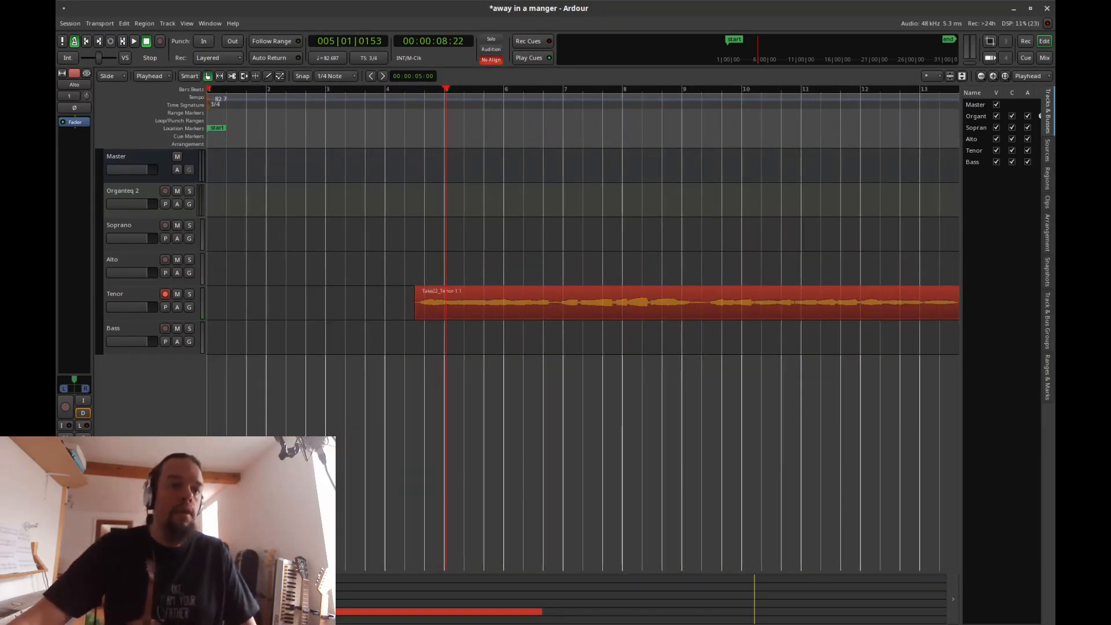
pyautogui.rightClick(209, 109)
pyautogui.click(228, 112)
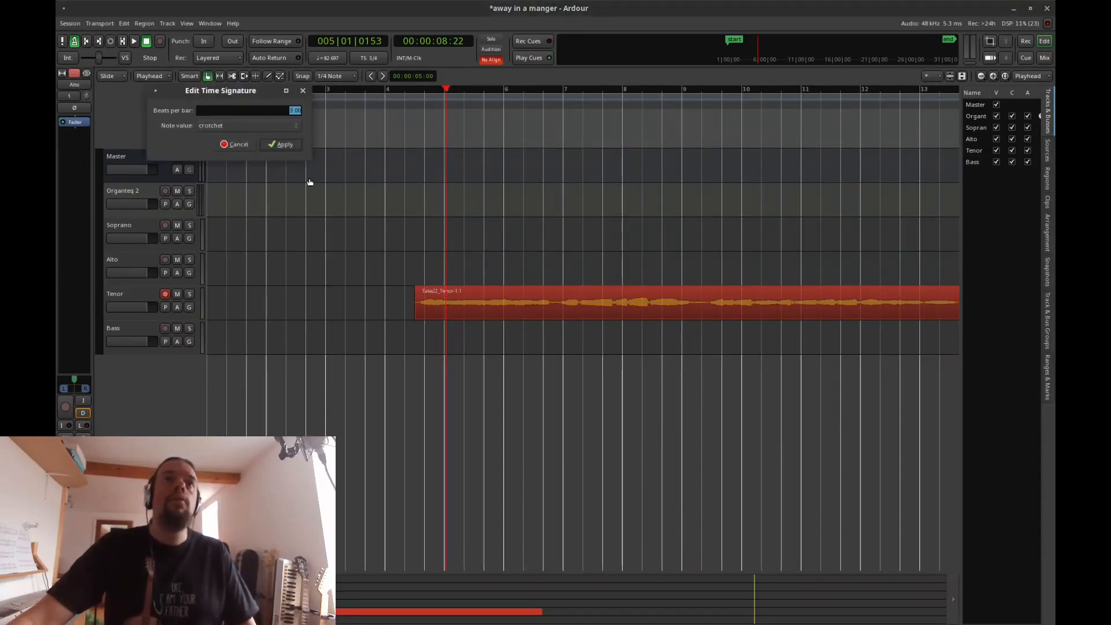
pyautogui.write('1')
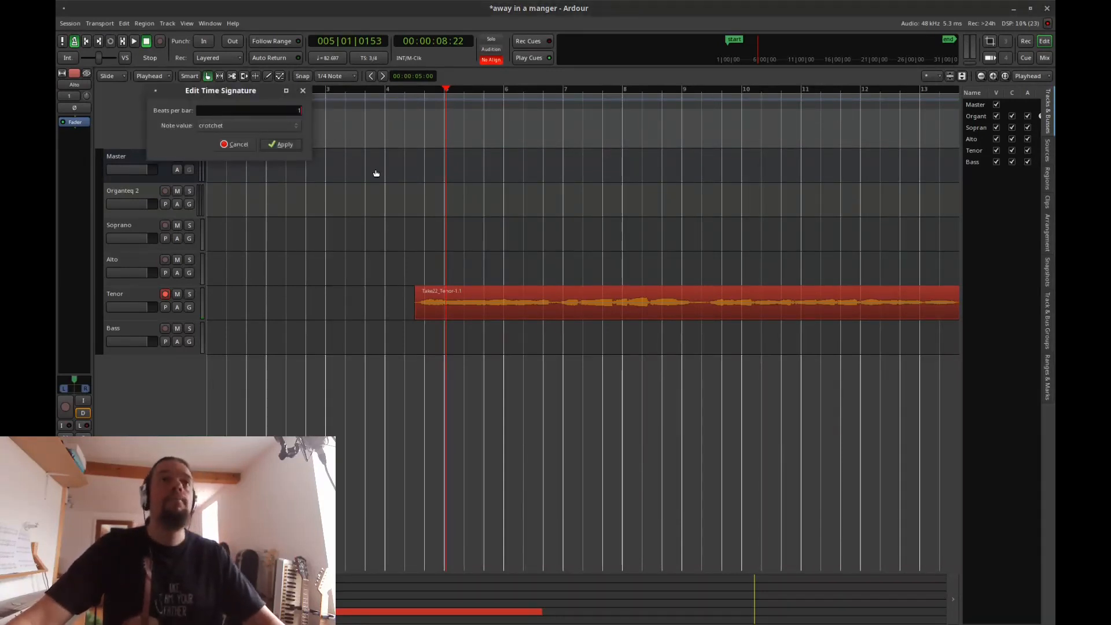
pyautogui.click(276, 144)
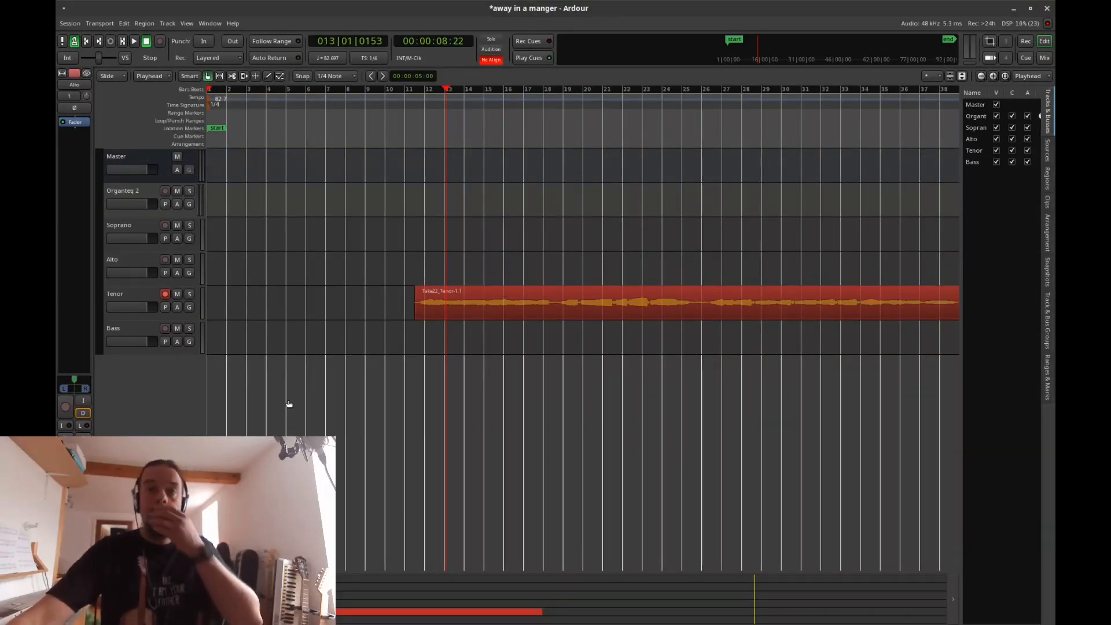
# Step: Play back the Tenor opening with the metronome from bar 9 and stop at bar 13
pyautogui.click(373, 139)
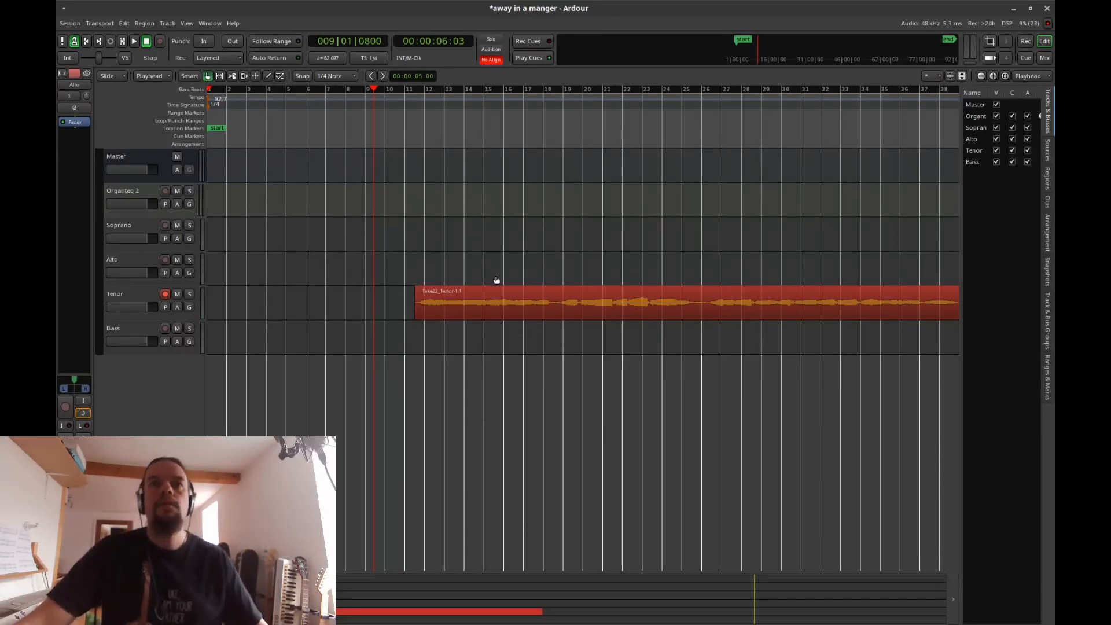
pyautogui.press('space')
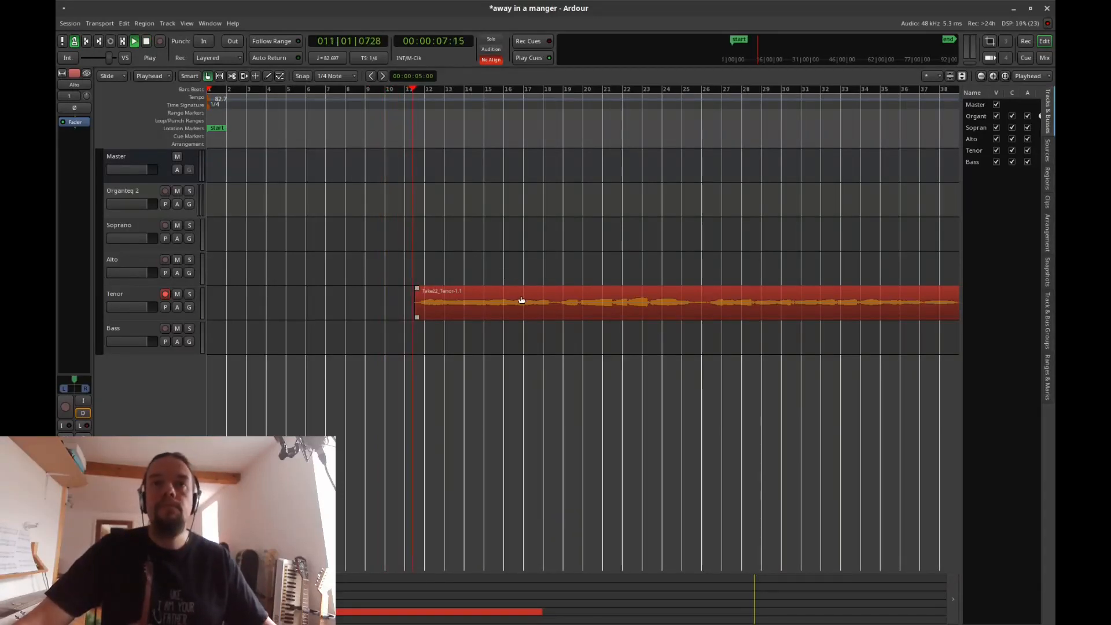
pyautogui.press('space')
# Step: Shift the Tenor region slightly later within bar 11, and play back from about bar 7 into bar 13
pyautogui.click(507, 299)
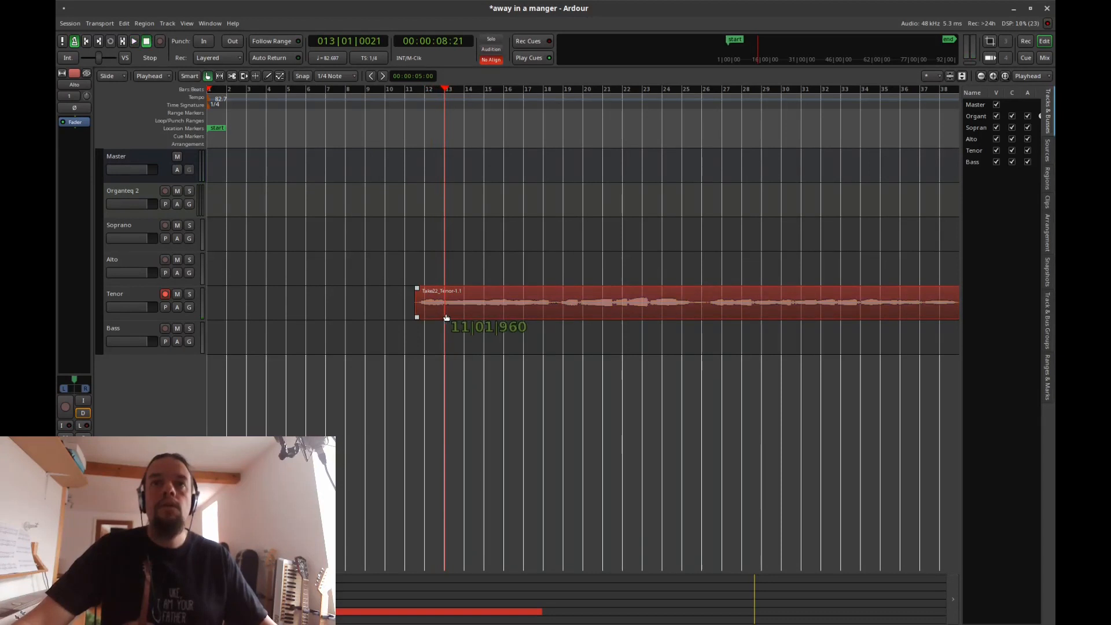
pyautogui.moveTo(455, 316); pyautogui.dragTo(445, 305)
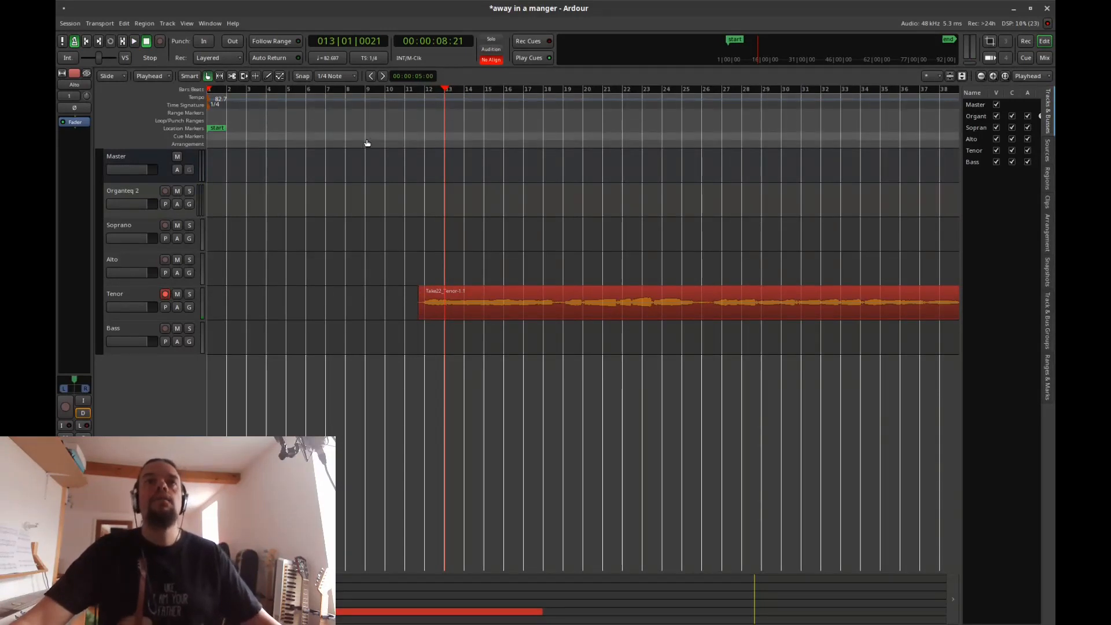
pyautogui.click(326, 141)
pyautogui.press('space')
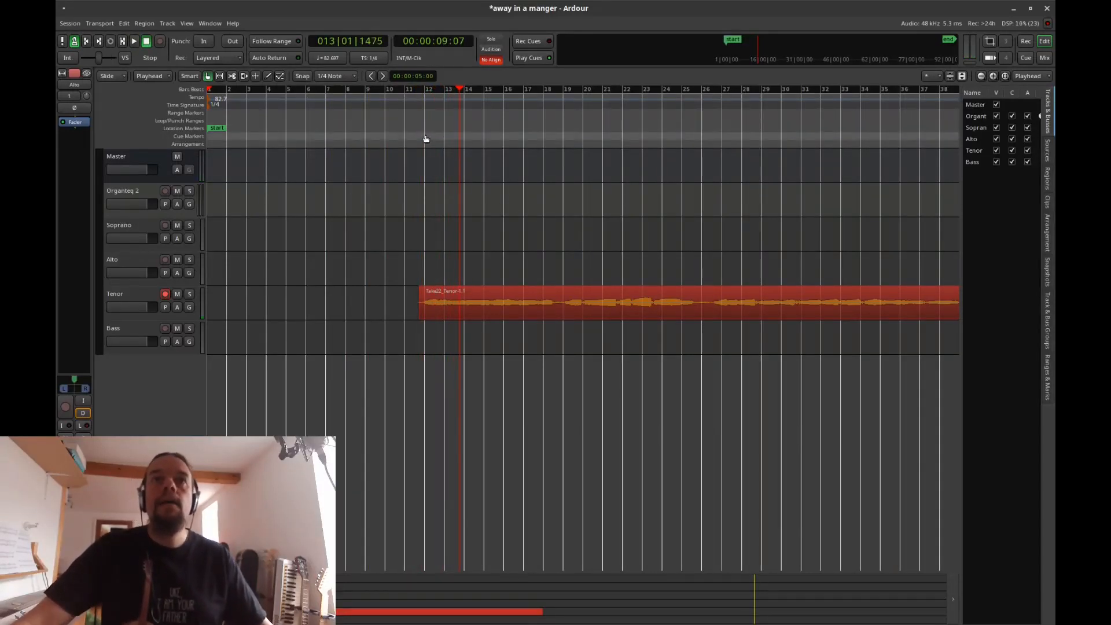
# Step: Add a tempo marker at bar 12 and stretch the tempo grid after it to about 60.3 BPM
pyautogui.rightClick(424, 98)
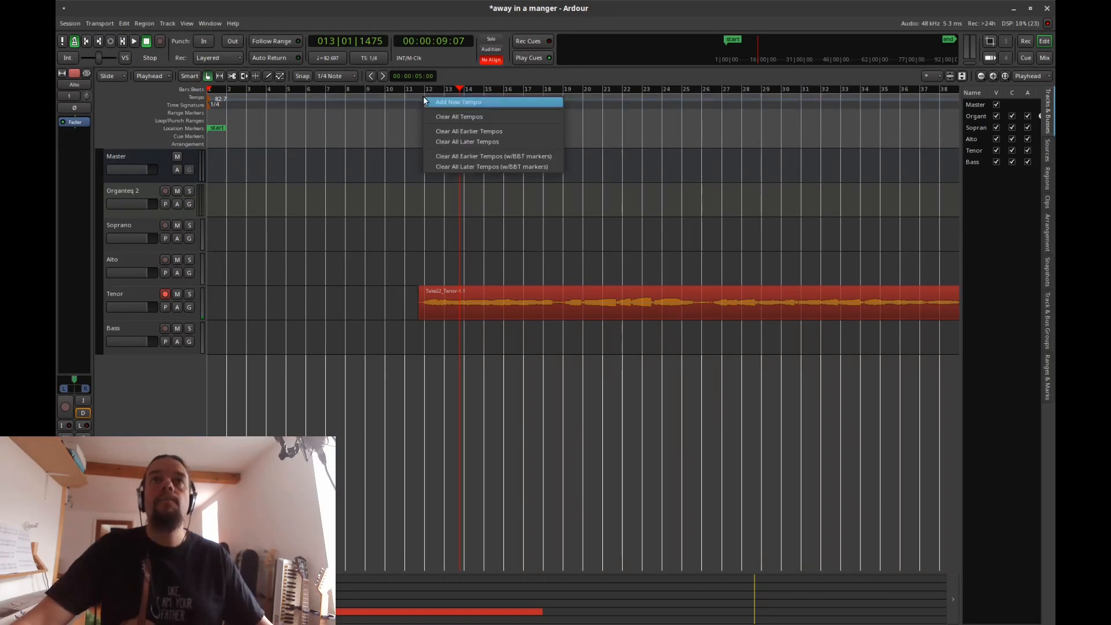
pyautogui.click(456, 103)
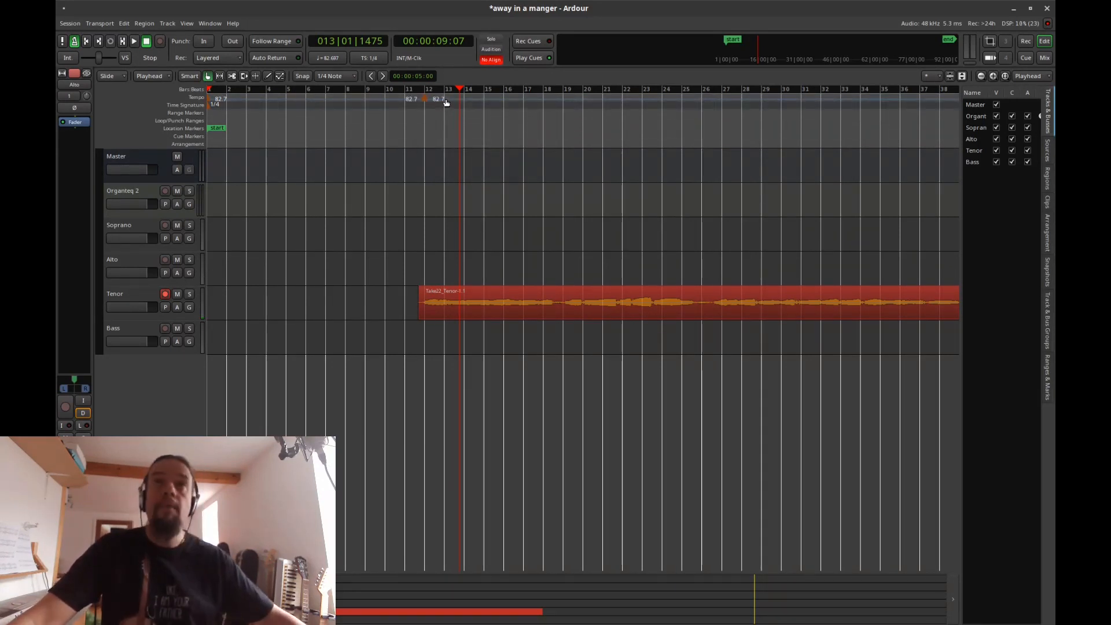
pyautogui.moveTo(442, 102)
pyautogui.mouseDown()
pyautogui.moveTo(589, 97)
pyautogui.moveTo(478, 119)
pyautogui.mouseUp()
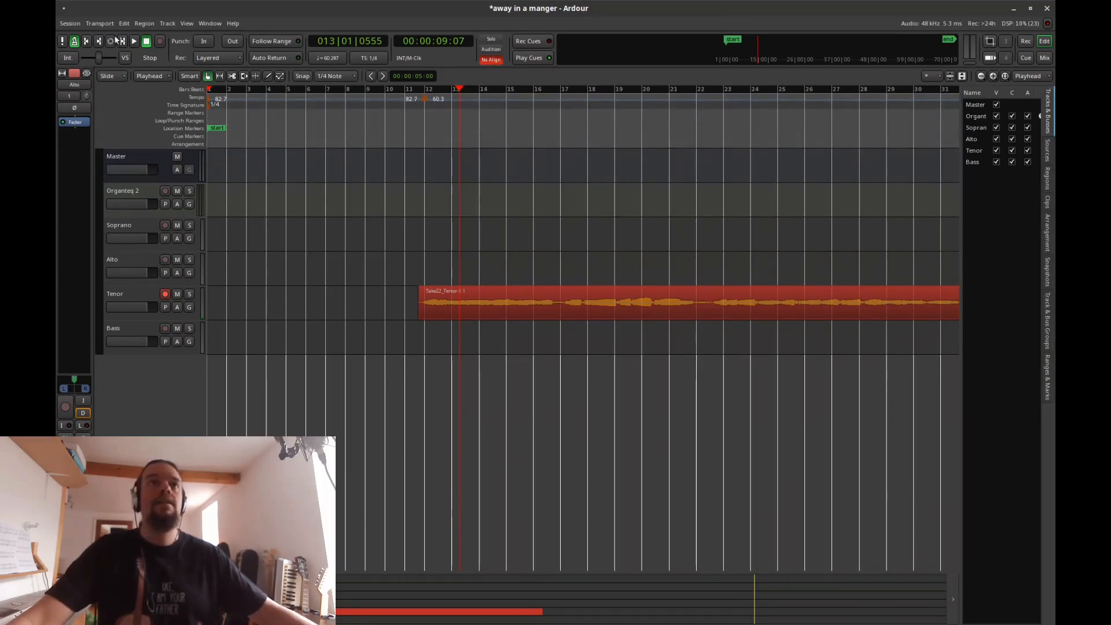
# Step: Turn off the metronome, find the next beat by playback, and adjust the bar 12 tempo to about 65.7 BPM so bar 13 meets the playhead
pyautogui.click(73, 44)
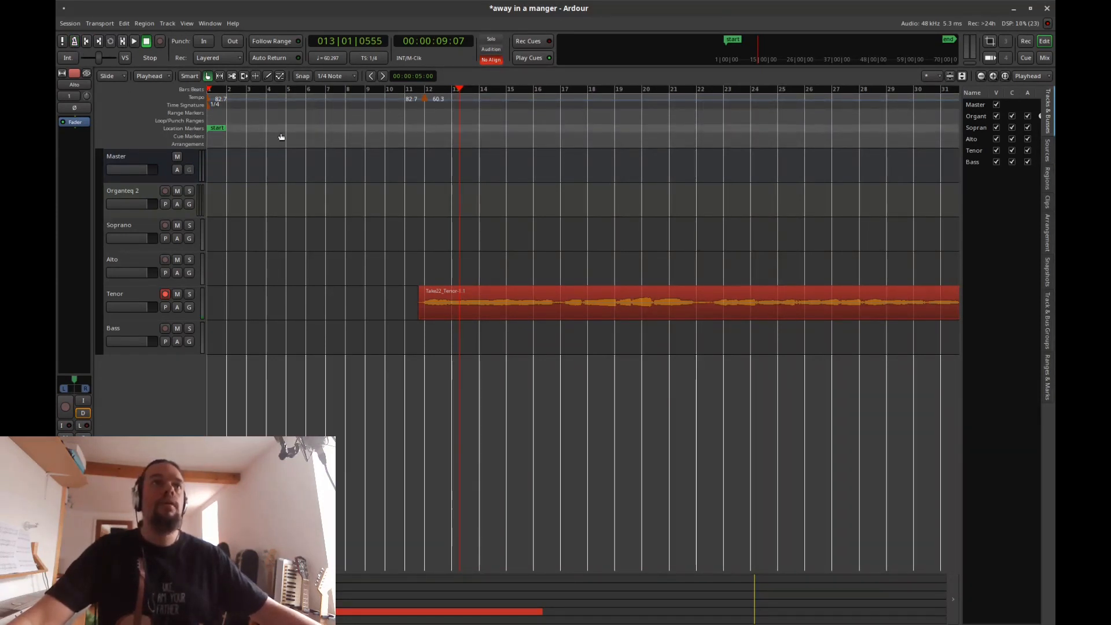
pyautogui.click(346, 146)
pyautogui.press('space')
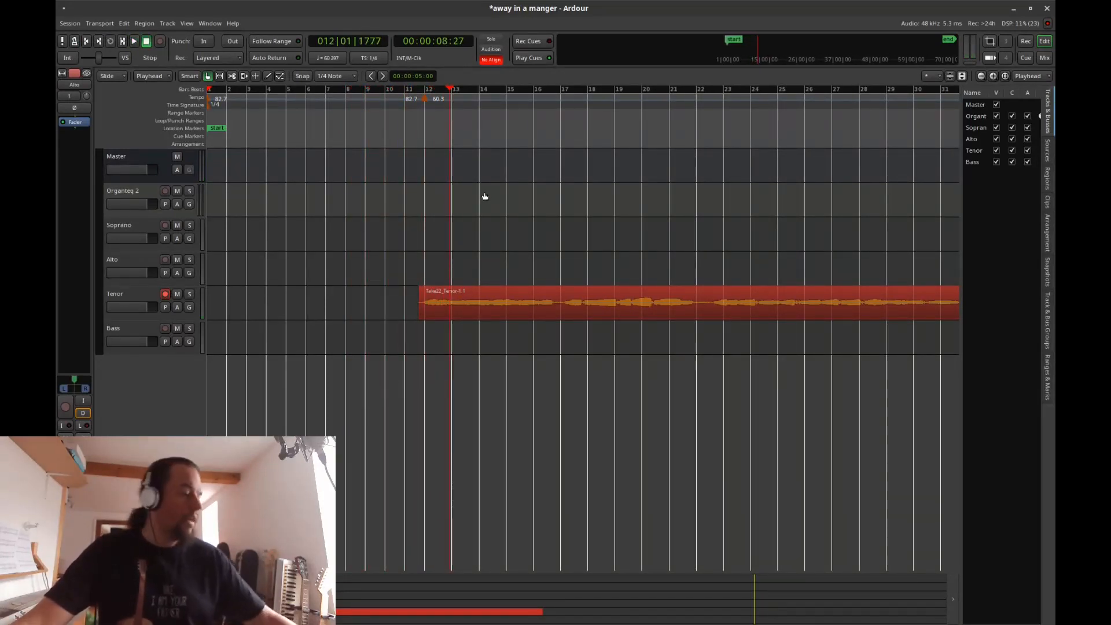
pyautogui.moveTo(459, 100); pyautogui.dragTo(446, 112)
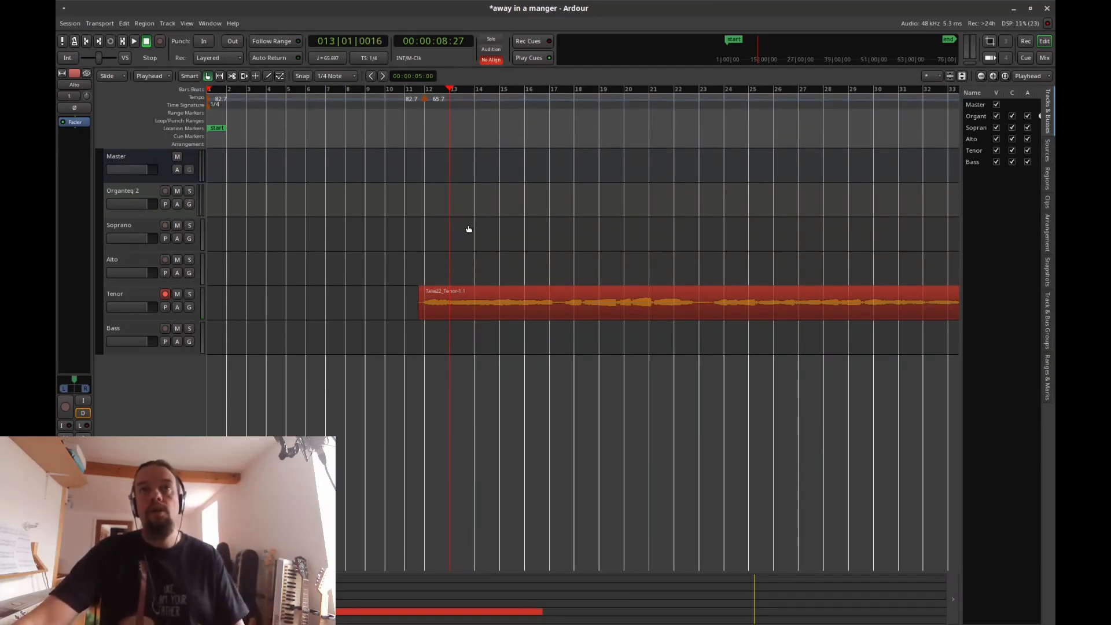
# Step: Add a tempo marker at bar 13 and stretch its tempo to about 50.3 BPM so bar 15 meets the playhead stopped by ear
pyautogui.rightClick(450, 99)
pyautogui.click(462, 101)
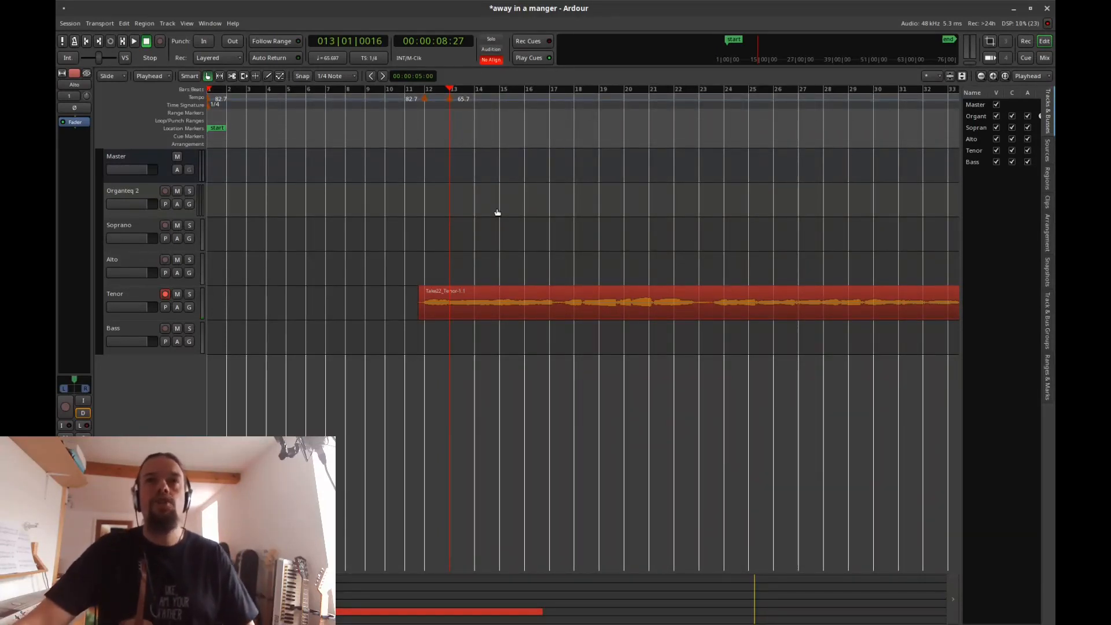
pyautogui.click(376, 140)
pyautogui.press('space')
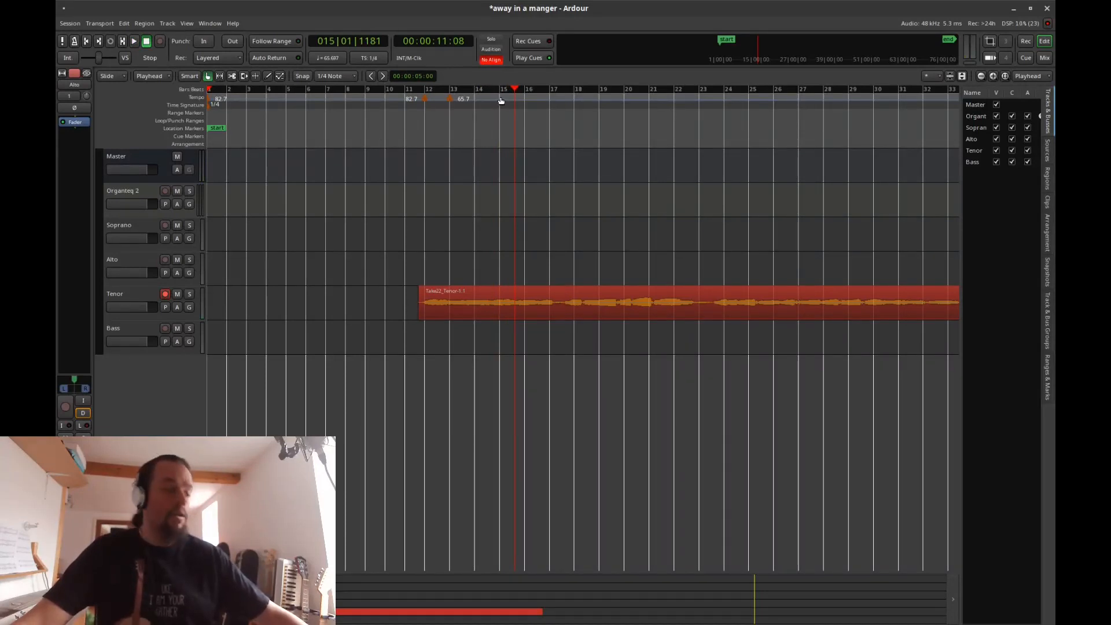
pyautogui.moveTo(501, 101); pyautogui.dragTo(541, 99)
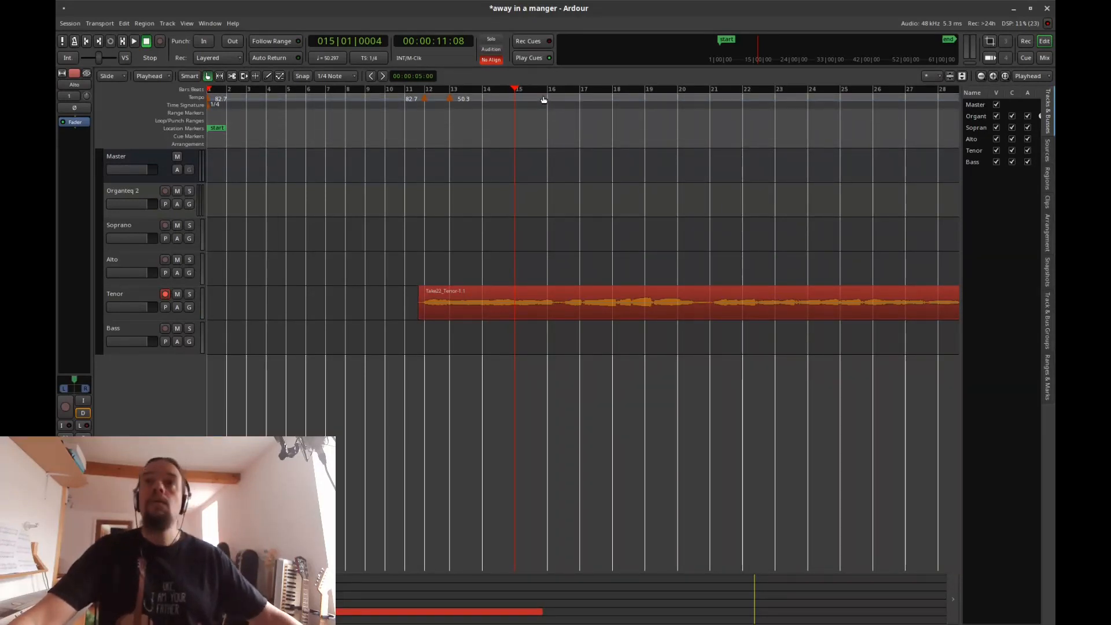
# Step: Add tempo markers at bars 15 and 16
pyautogui.click(512, 99)
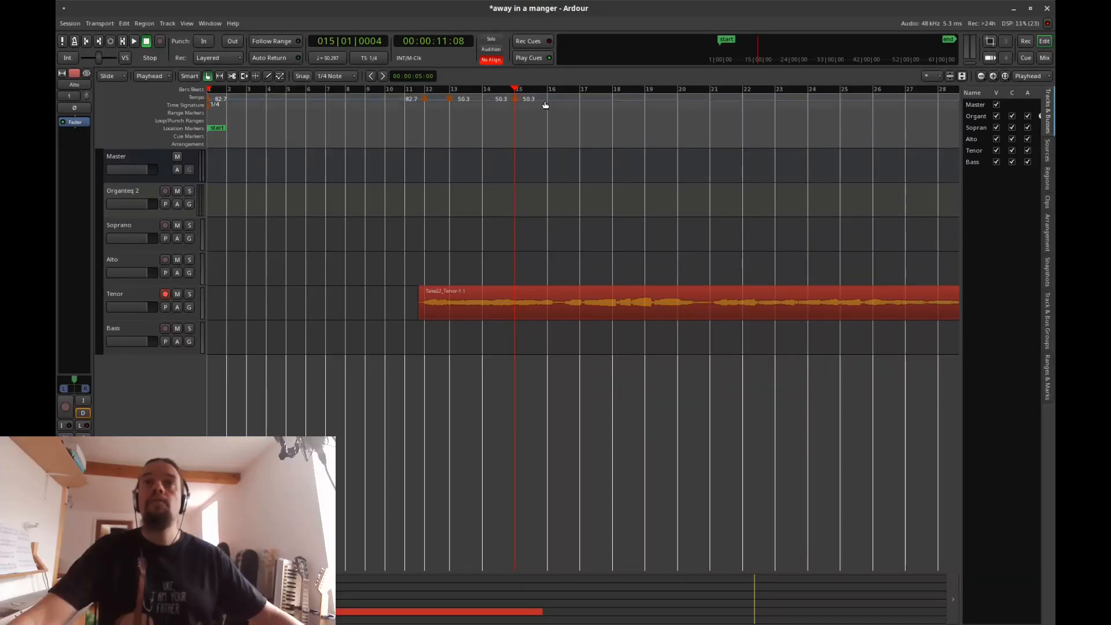
pyautogui.click(548, 99)
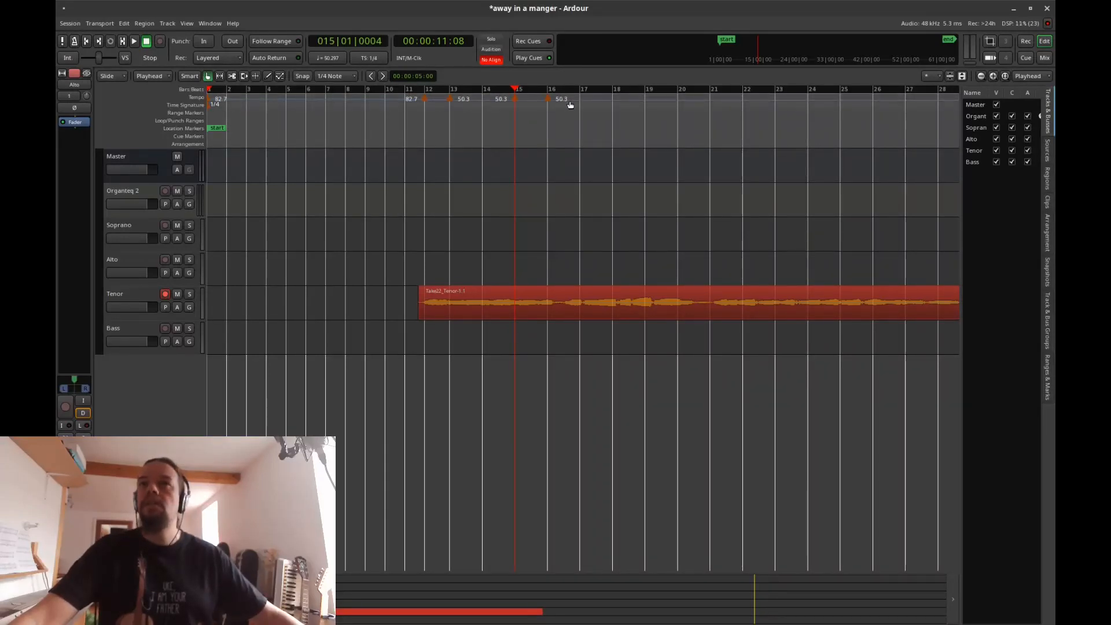
pyautogui.rightClick(515, 101)
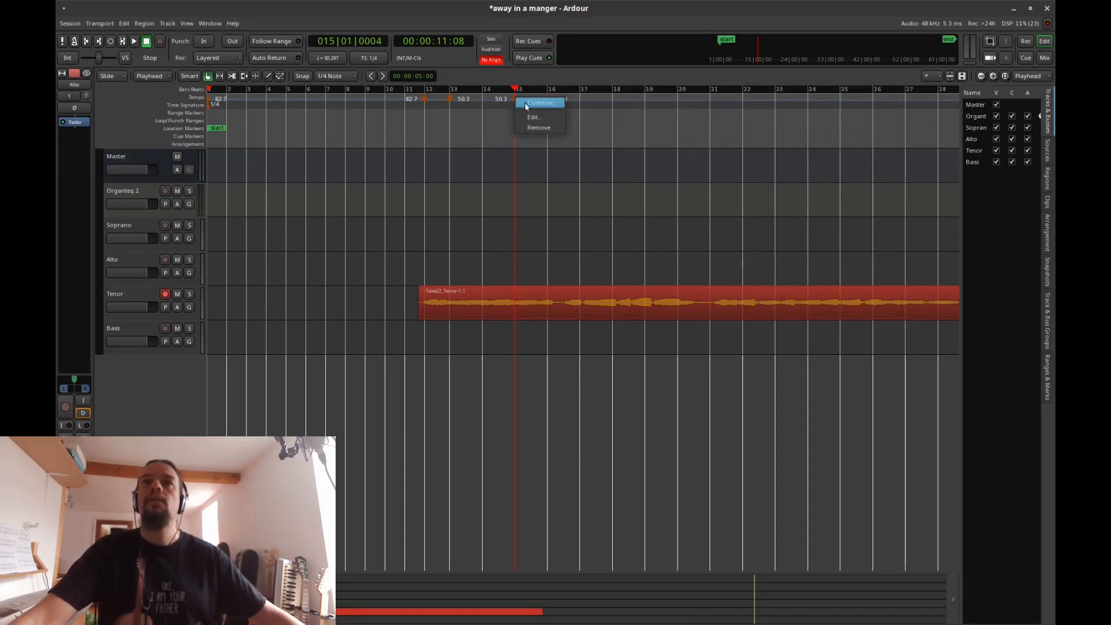
pyautogui.click(541, 114)
pyautogui.click(692, 60)
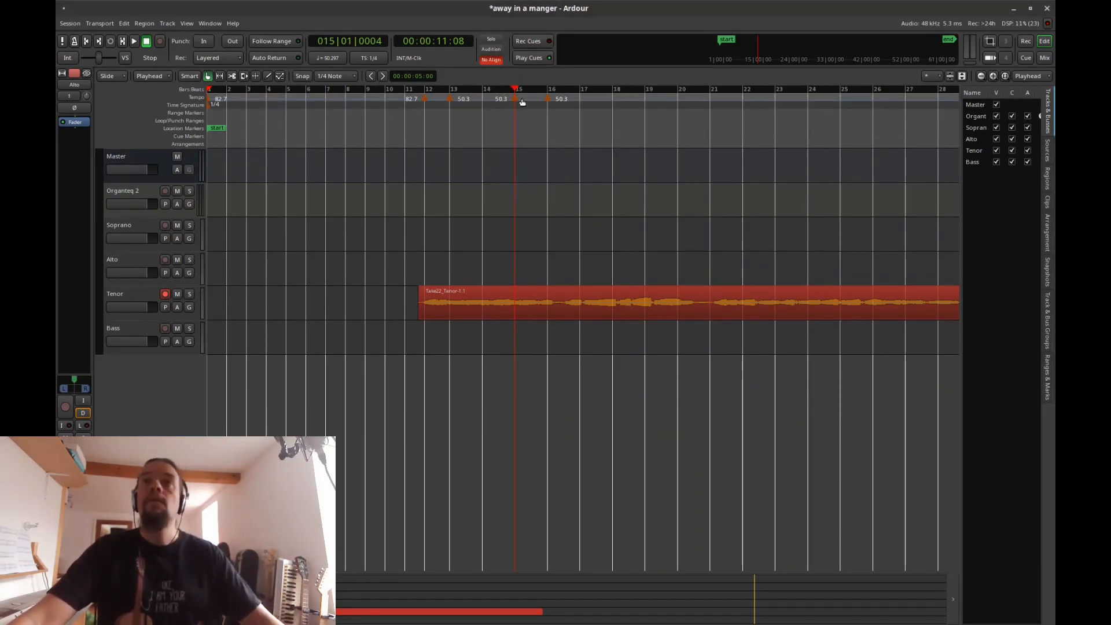
# Step: Delete the tempo markers at bars 15 and 16 and stretch the bar 13 tempo to about 75.5 BPM so bar 16 meets the playhead
pyautogui.keyDown('shift'); pyautogui.rightClick(516, 102); pyautogui.keyUp('shift')
pyautogui.keyDown('shift'); pyautogui.rightClick(553, 101); pyautogui.keyUp('shift')
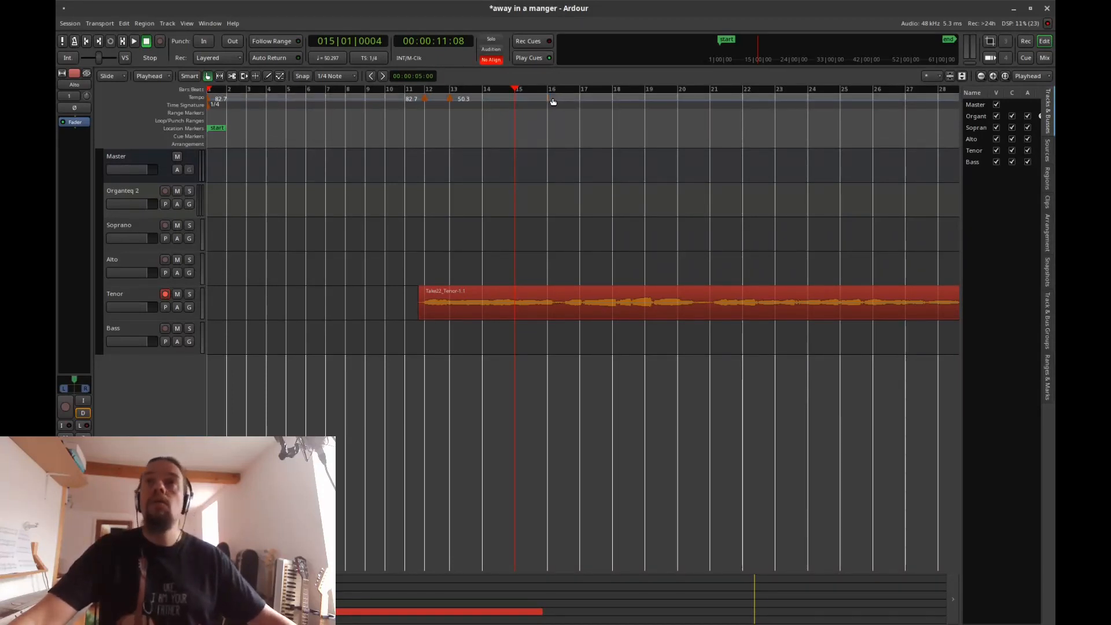
pyautogui.moveTo(554, 102); pyautogui.dragTo(488, 108)
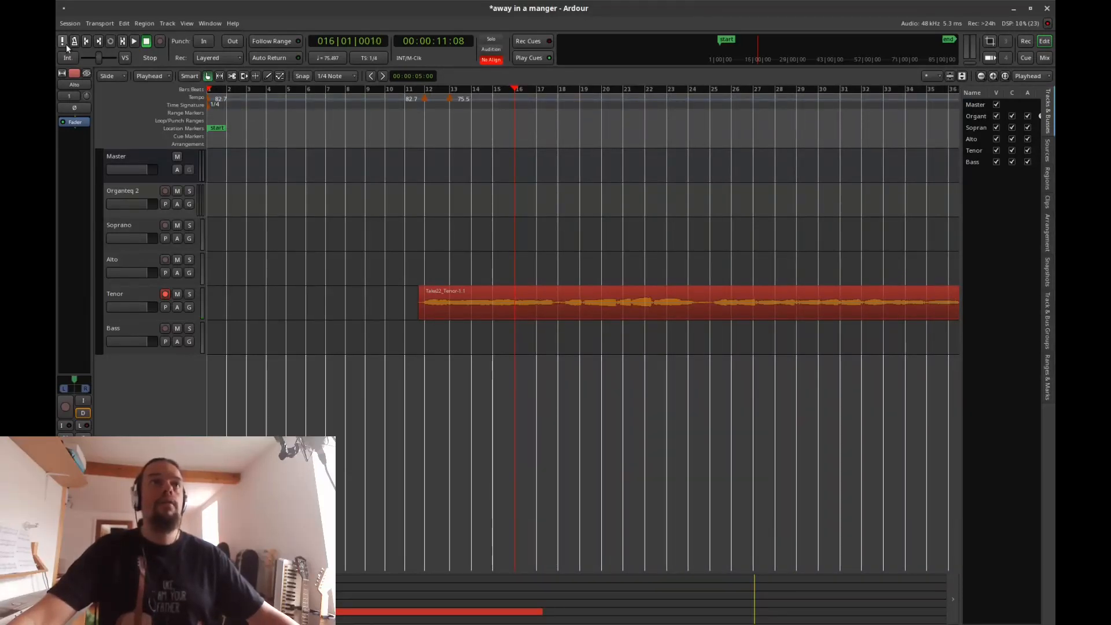
# Step: Audition the mapped passage from bar 9 with the metronome on and add a tempo marker at bar 16
pyautogui.click(384, 142)
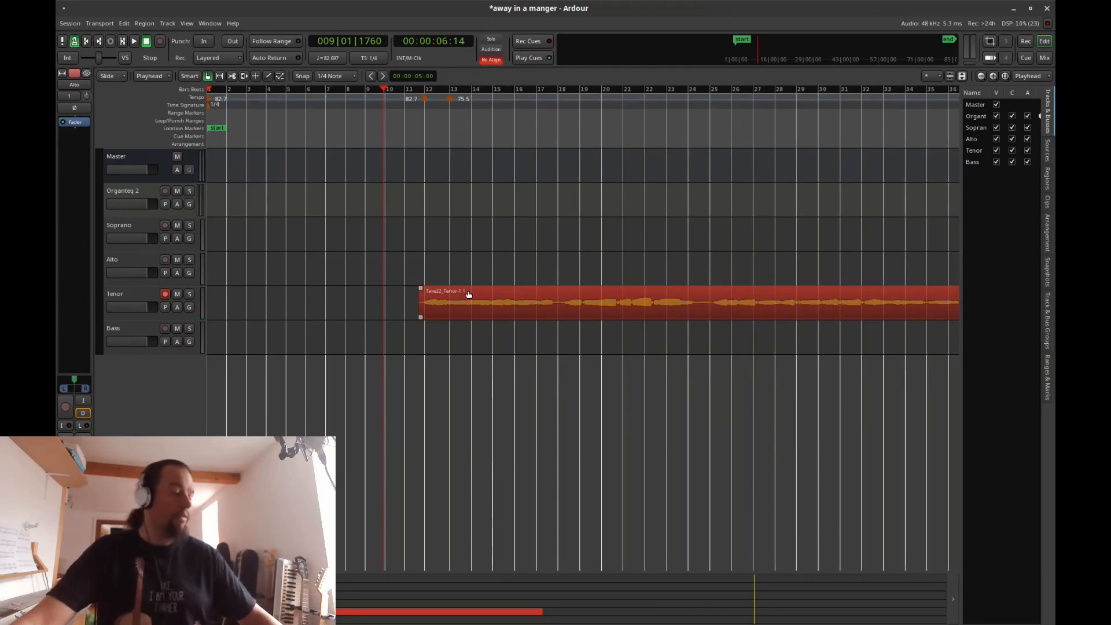
pyautogui.press('space')
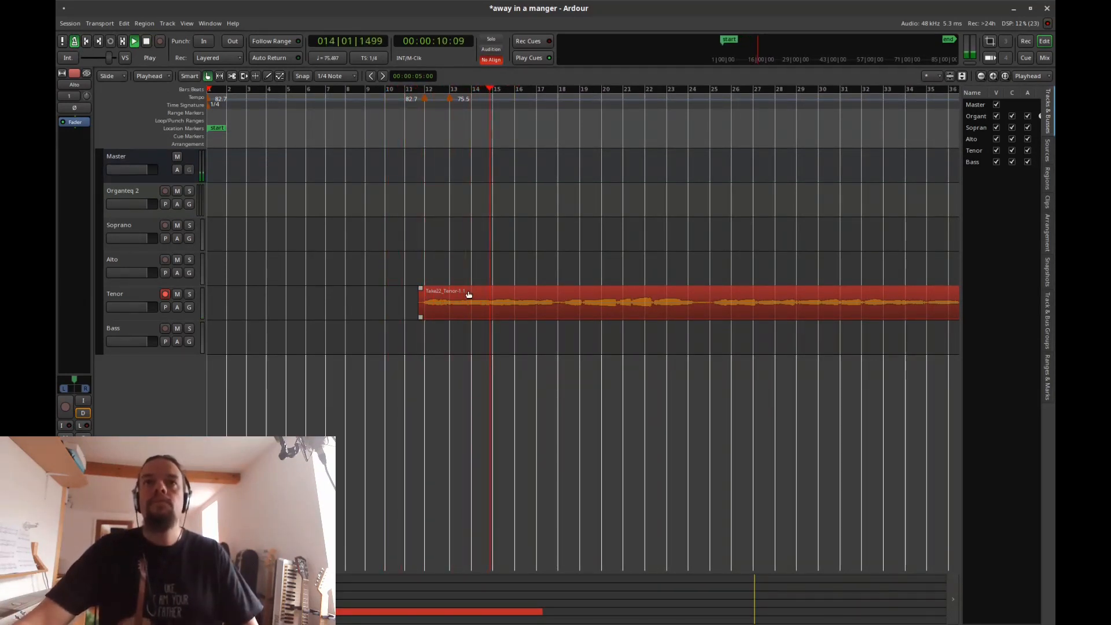
pyautogui.press('space')
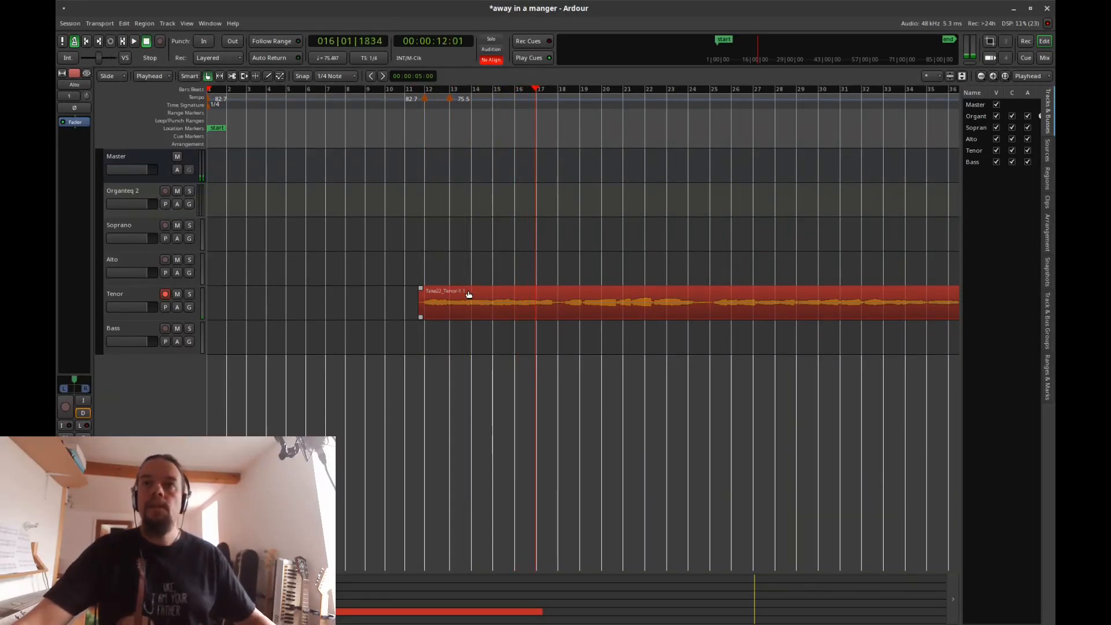
pyautogui.rightClick(515, 100)
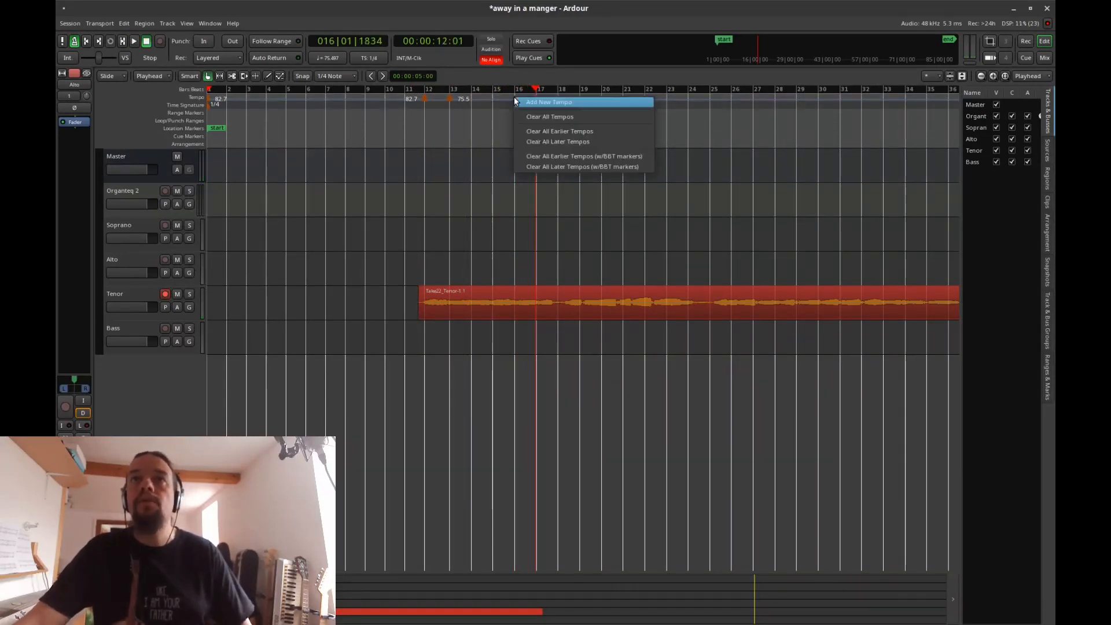
pyautogui.click(520, 100)
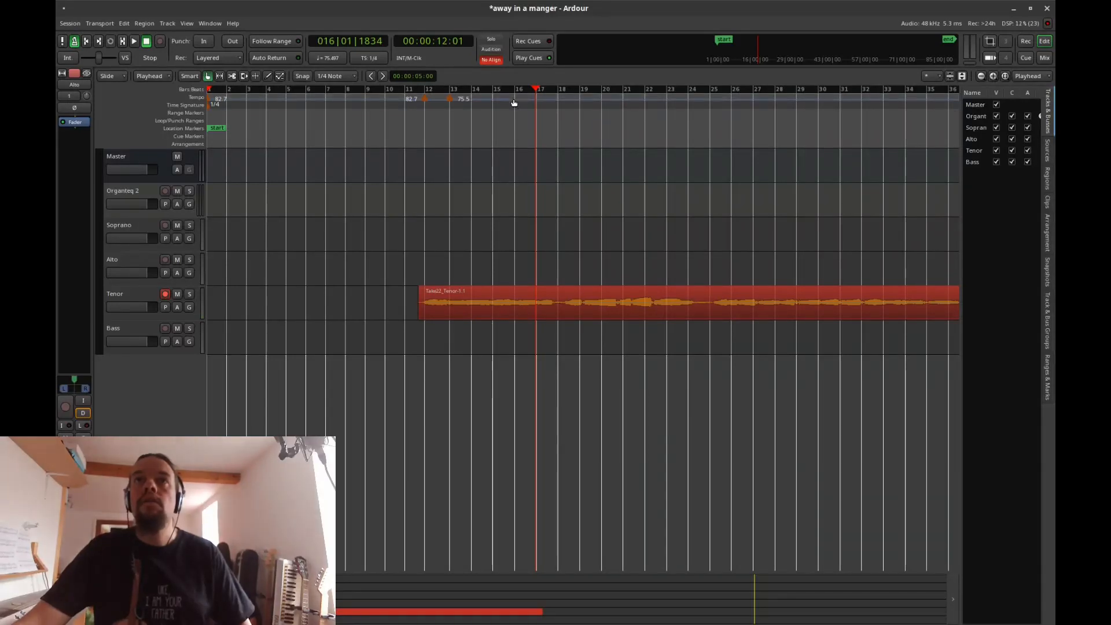
pyautogui.rightClick(514, 101)
pyautogui.click(521, 103)
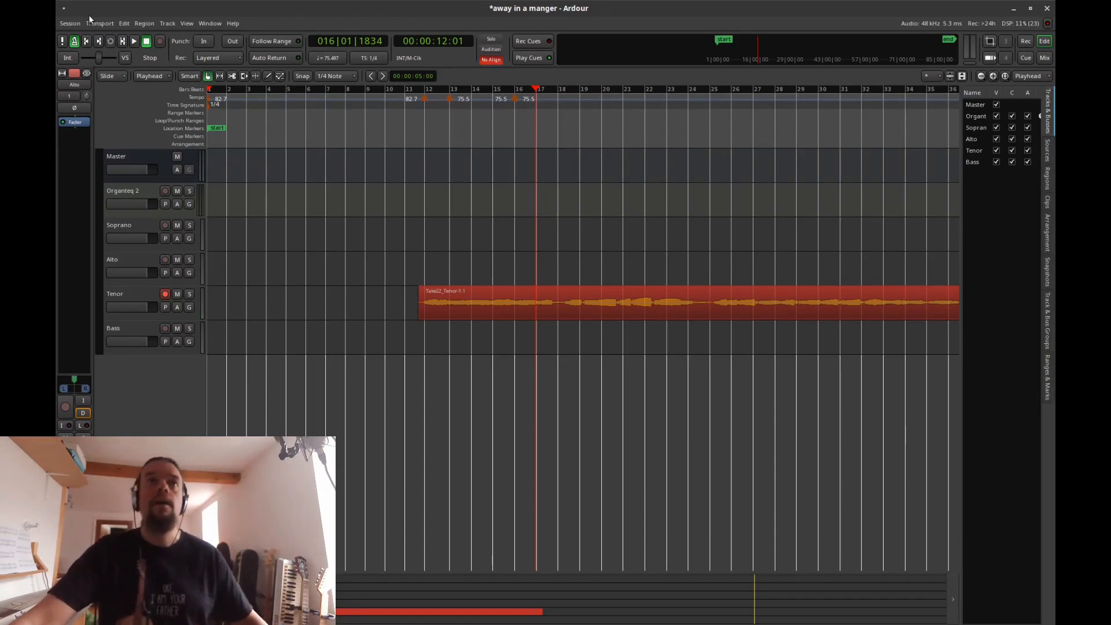
# Step: With the metronome off, find the next beat by playback and stretch the bar 16 tempo to about 73.3 BPM so bar 17 meets the playhead
pyautogui.click(466, 139)
pyautogui.press('space')
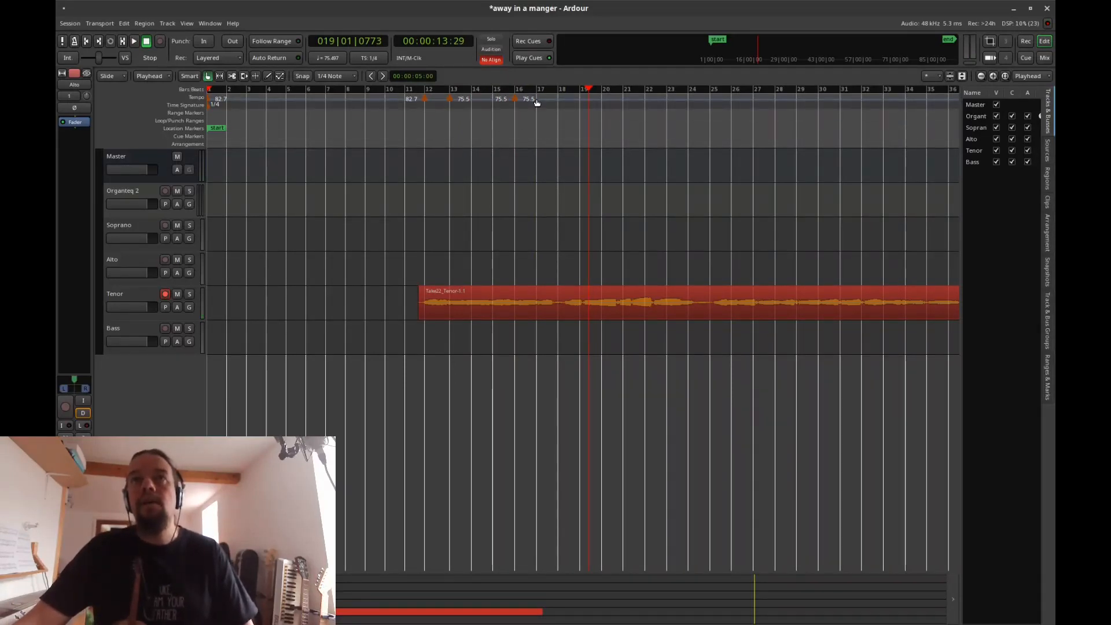
pyautogui.click(469, 142)
pyautogui.press('space')
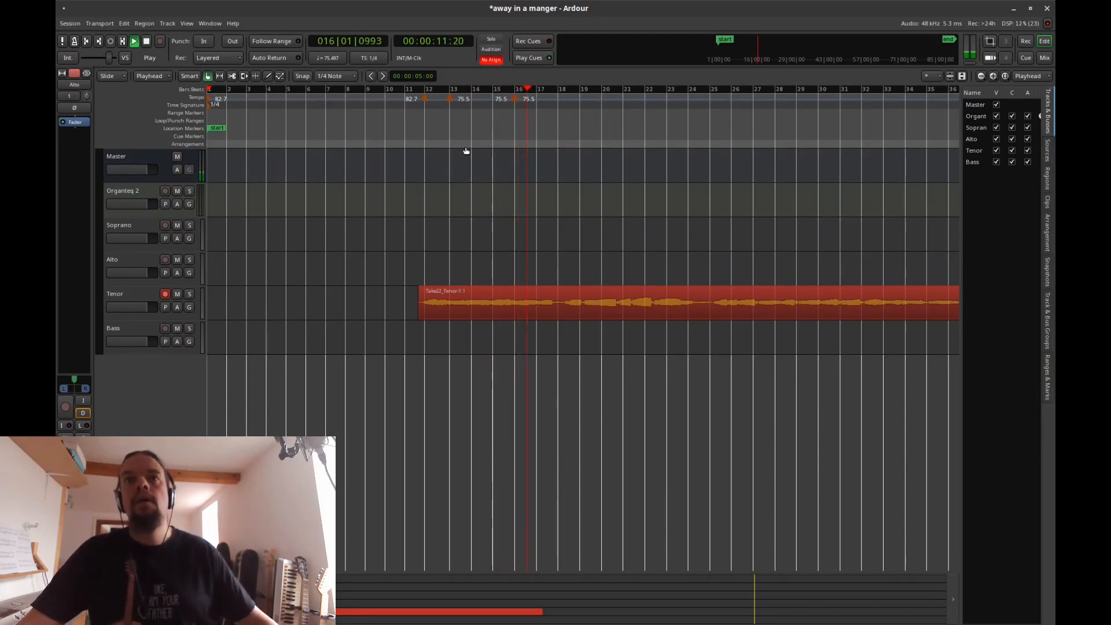
pyautogui.press('space')
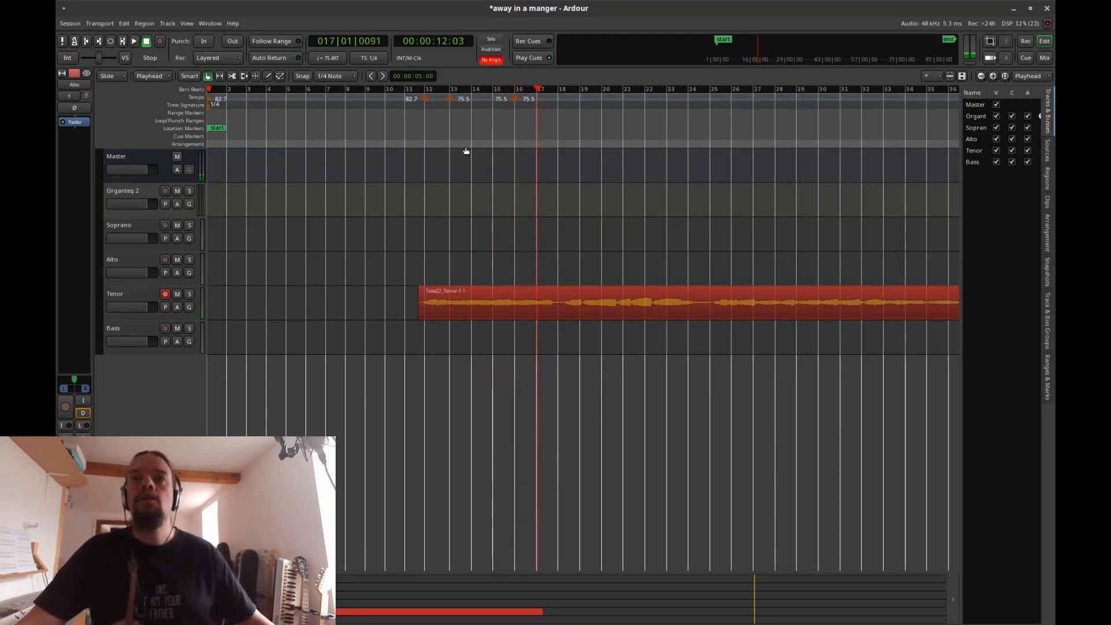
pyautogui.moveTo(535, 100); pyautogui.dragTo(539, 99)
# Step: Add a tempo marker at bar 17 and stretch its tempo to about 55.7 BPM so bar 18 meets the playhead stopped by ear
pyautogui.rightClick(539, 99)
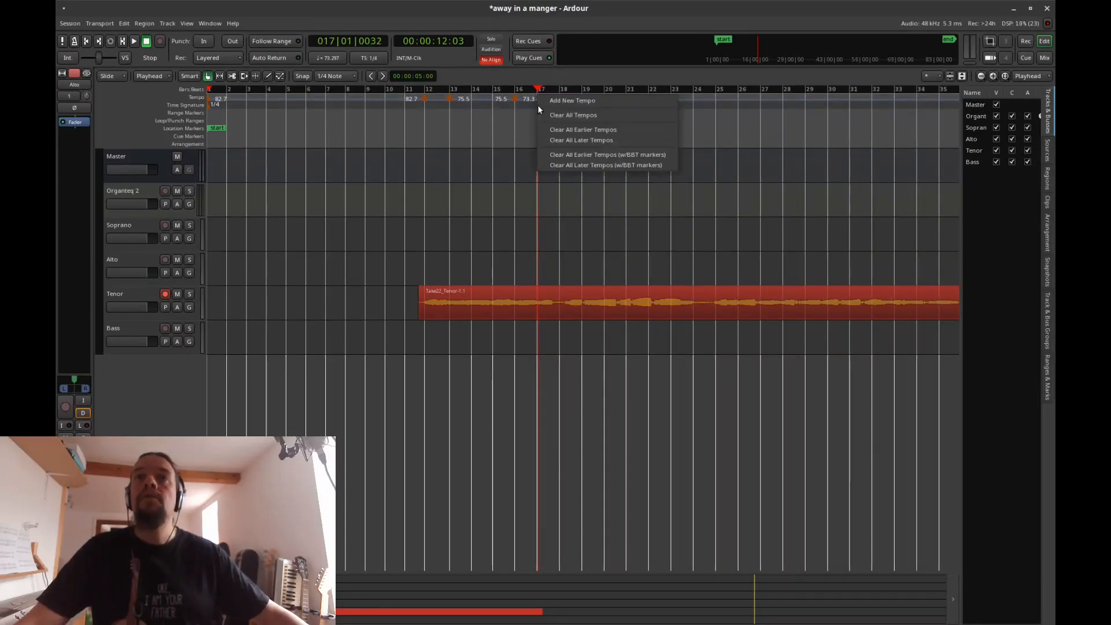
pyautogui.click(543, 104)
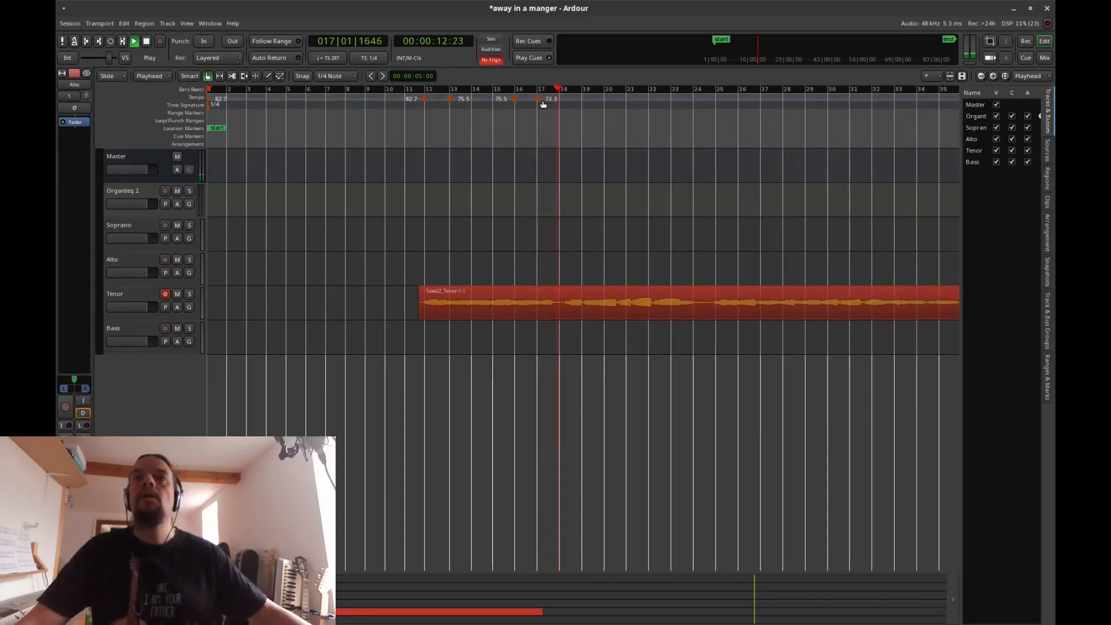
pyautogui.press('space')
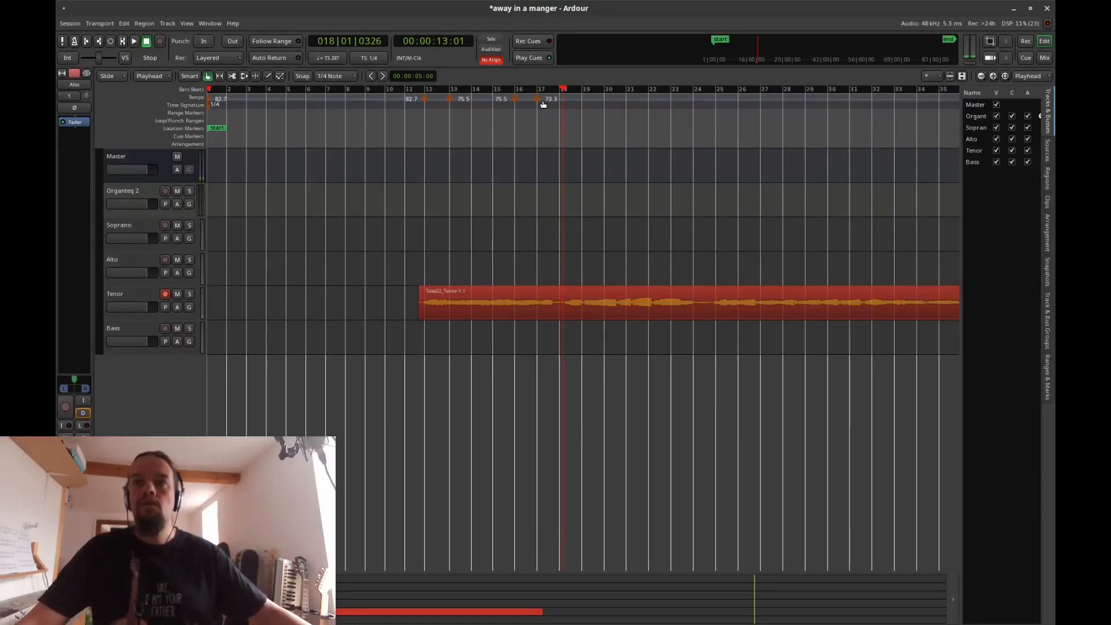
pyautogui.press('space')
pyautogui.click(491, 140)
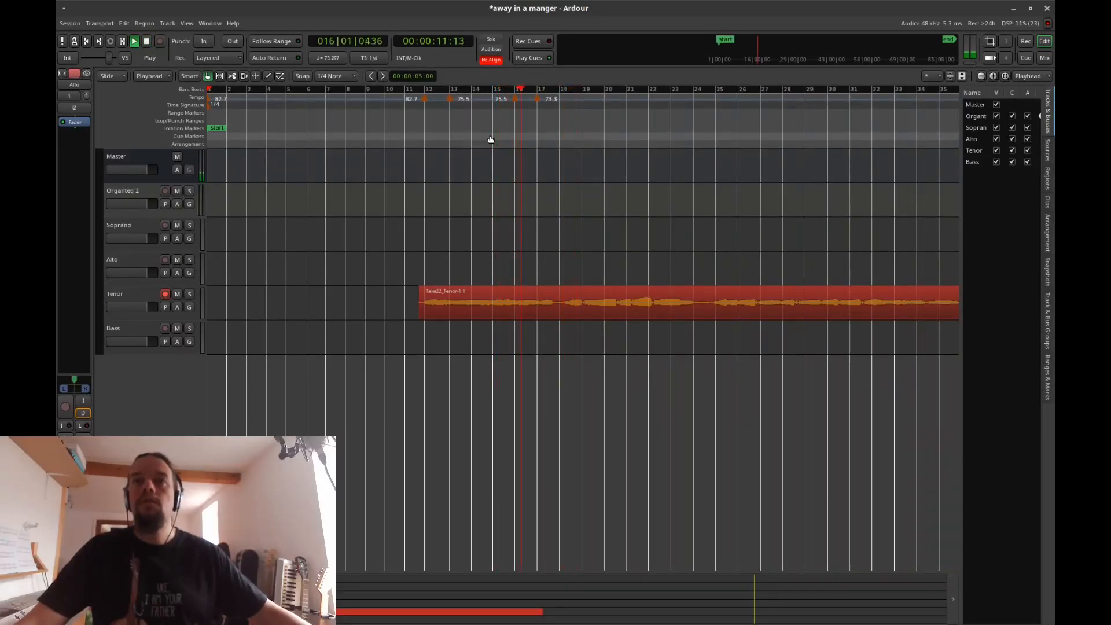
pyautogui.press('space')
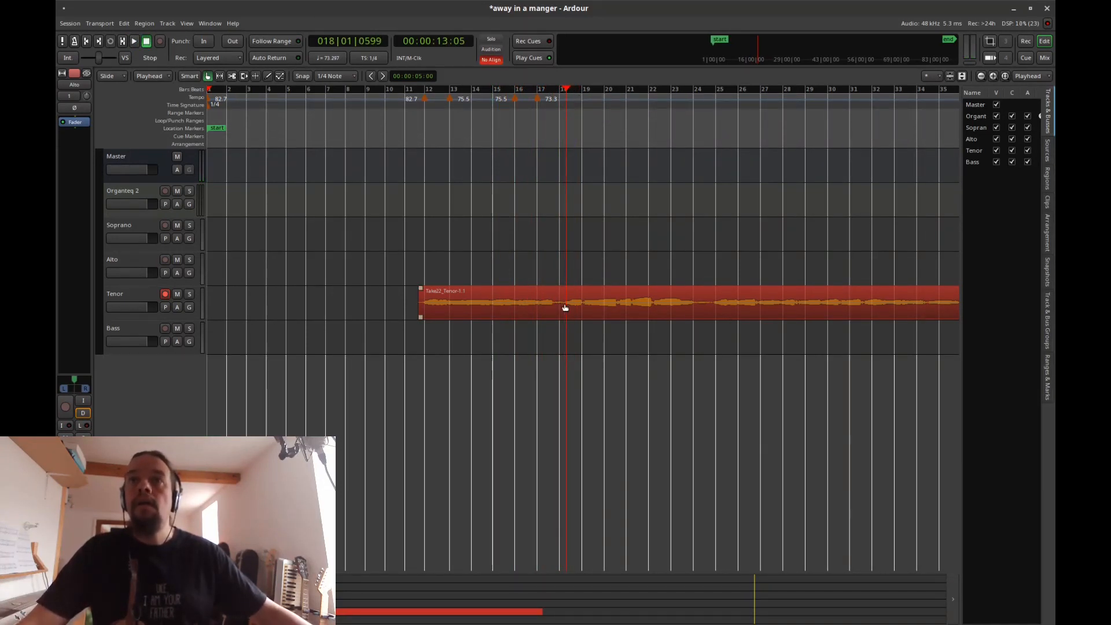
pyautogui.moveTo(563, 304); pyautogui.dragTo(566, 308)
pyautogui.hotkey('ctrl', 'z')
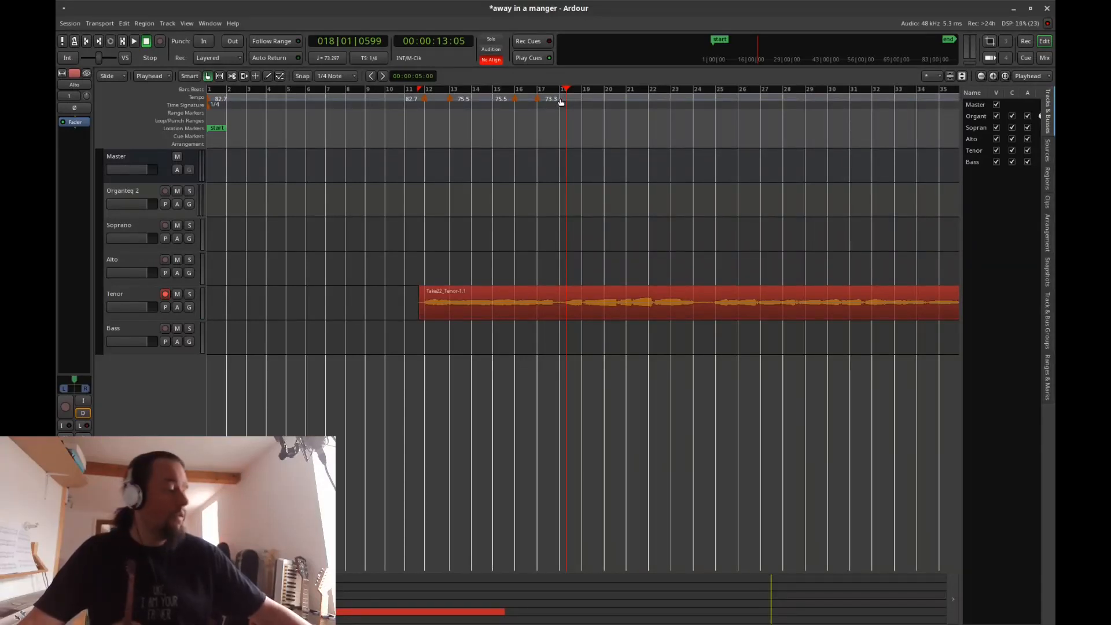
pyautogui.moveTo(560, 102); pyautogui.dragTo(606, 103)
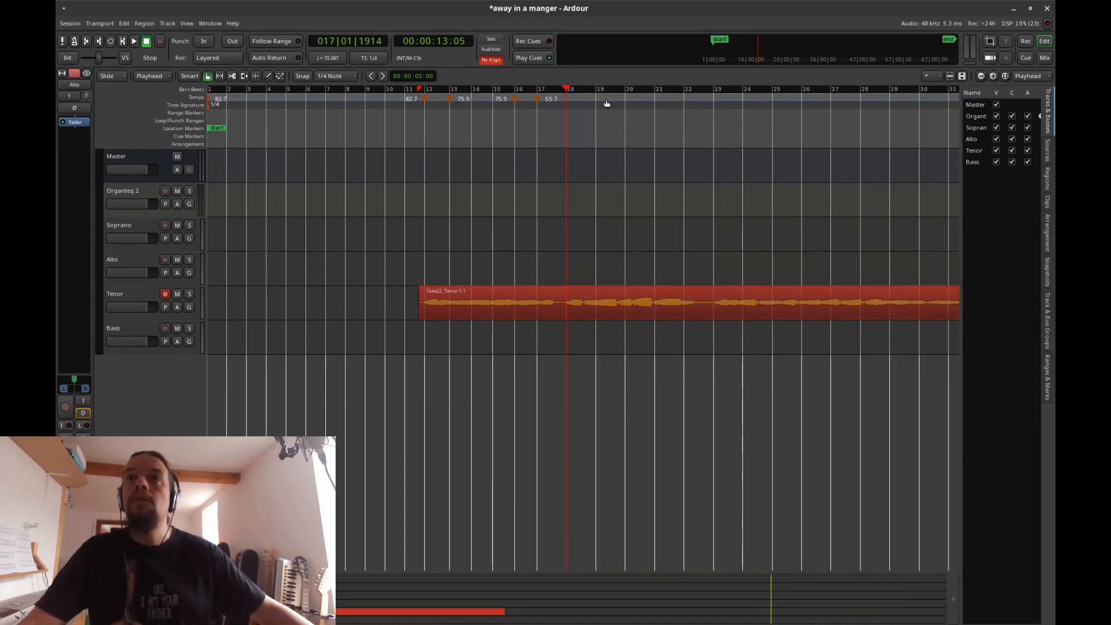
# Step: Add a tempo marker at bar 18 and replay the Tenor recording, stopping the playhead by ear on the next beat
pyautogui.rightClick(567, 101)
pyautogui.click(572, 103)
pyautogui.press('space')
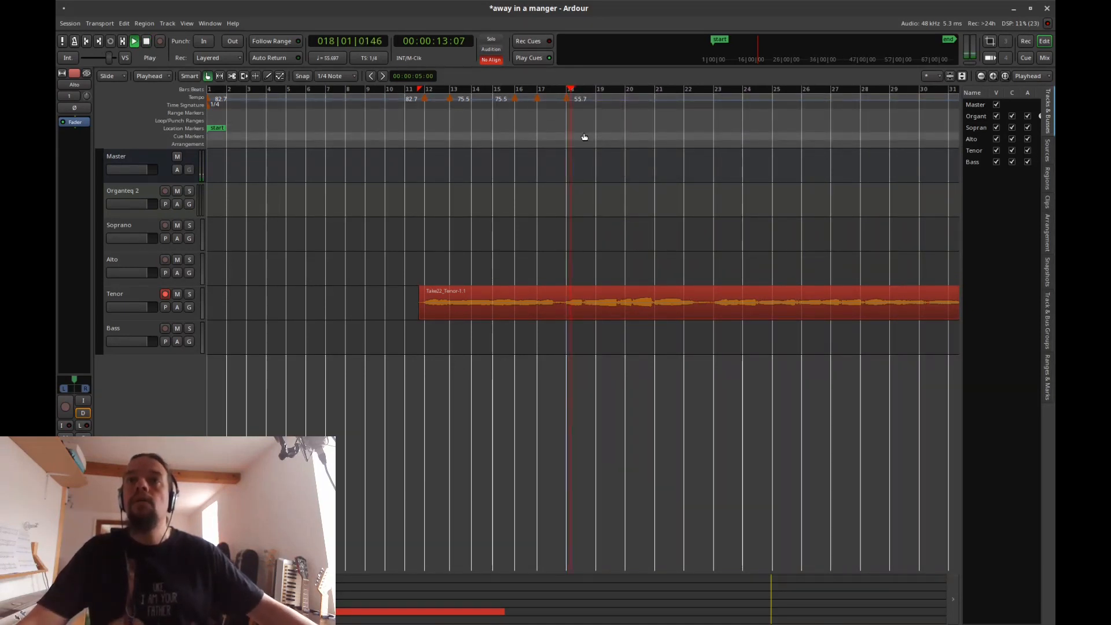
pyautogui.press('space')
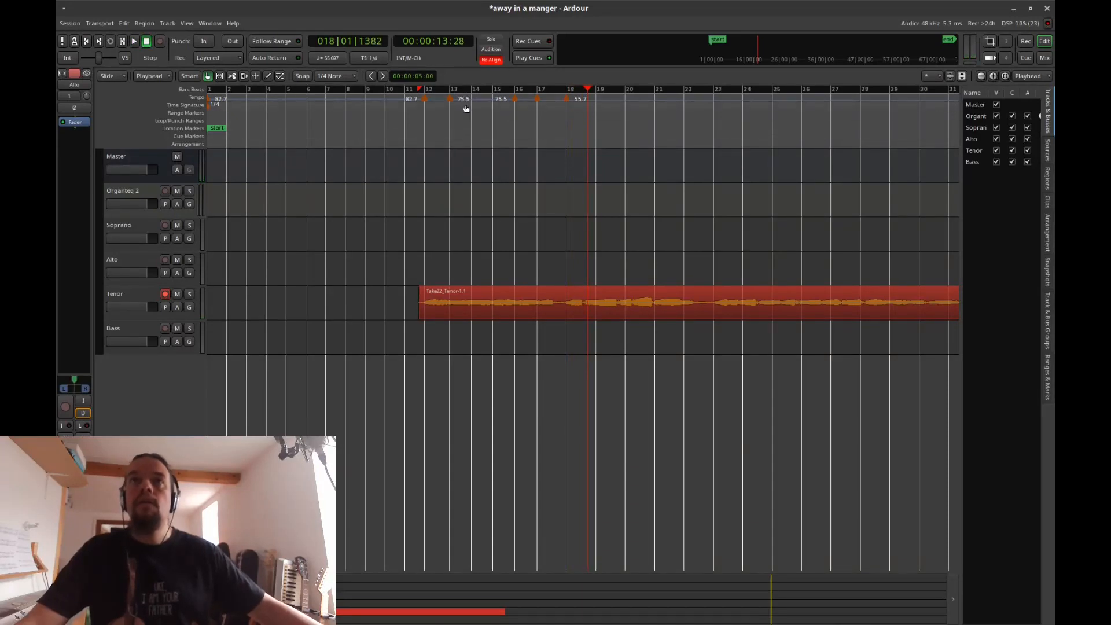
pyautogui.click(458, 141)
pyautogui.press('space')
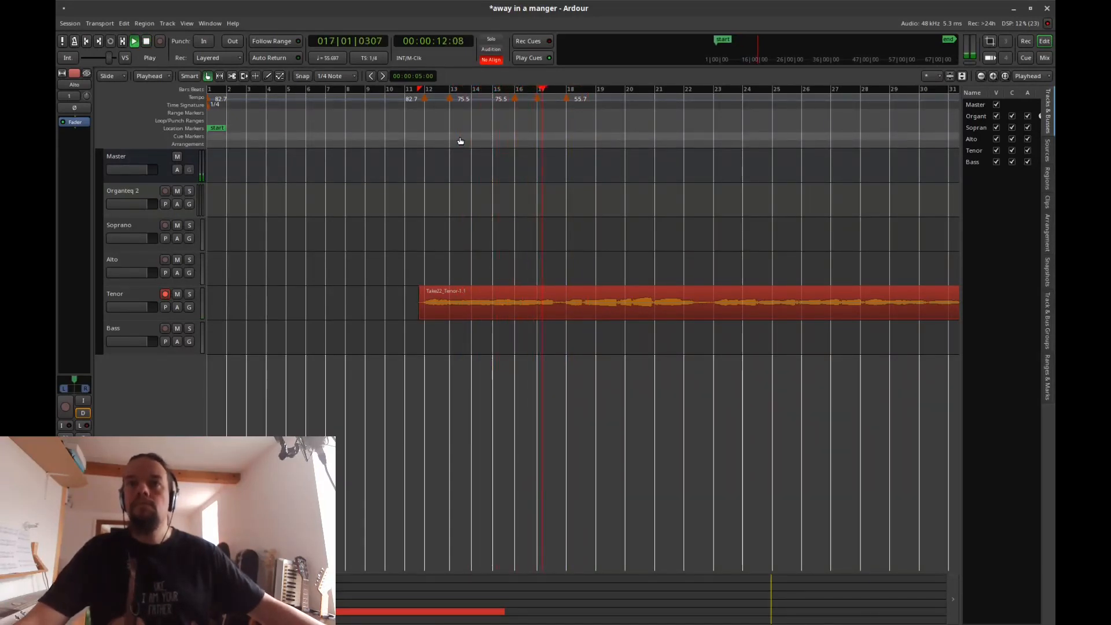
pyautogui.press('space')
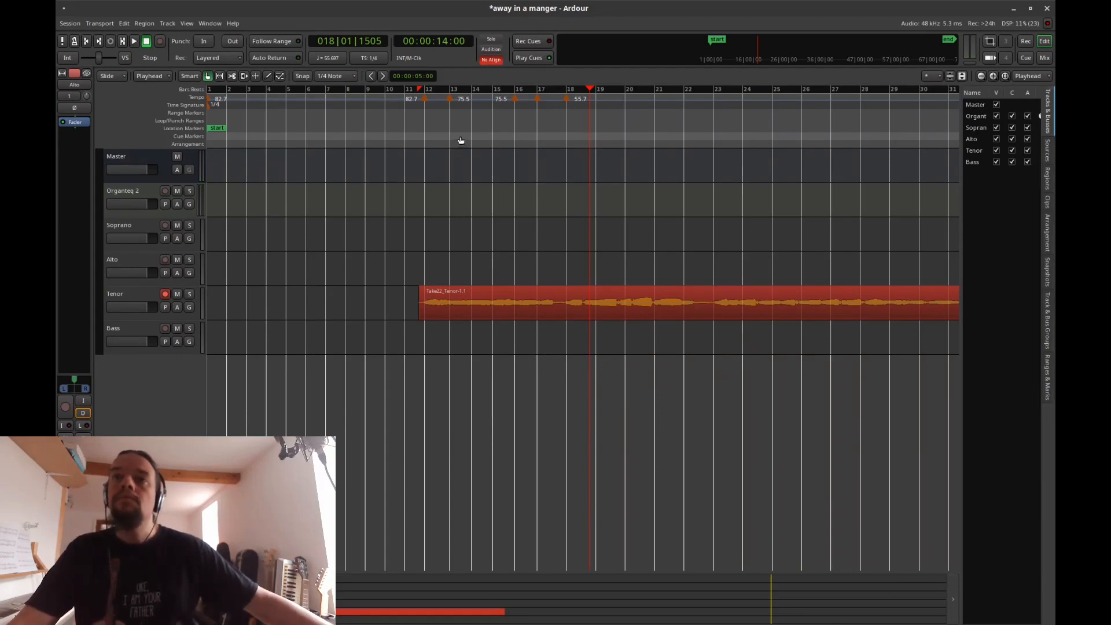
pyautogui.moveTo(602, 141); pyautogui.dragTo(571, 141)
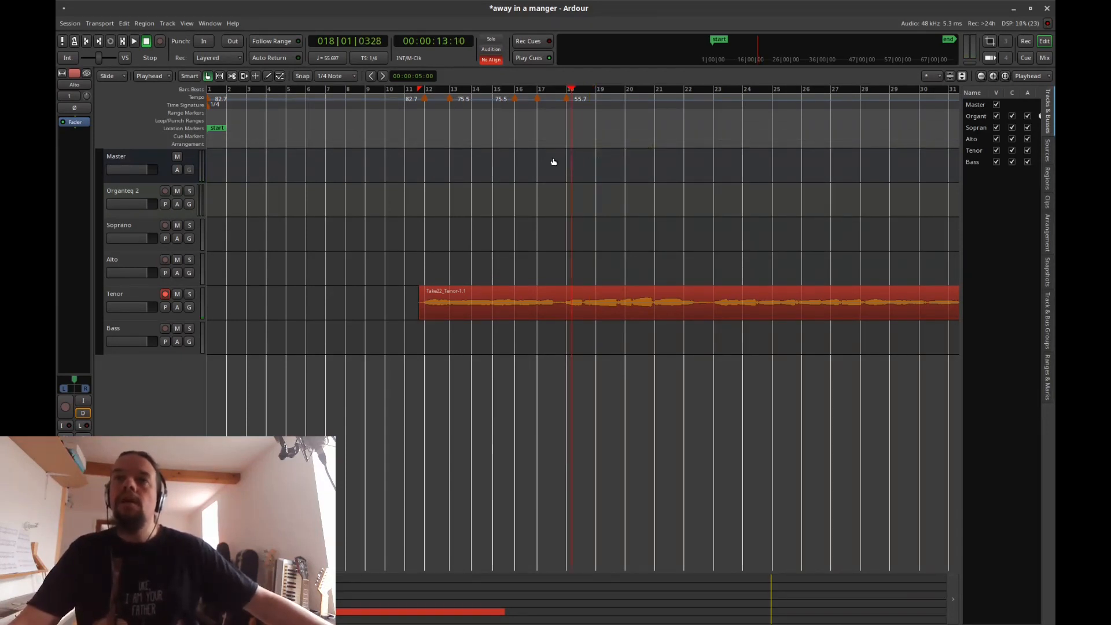
pyautogui.press('space')
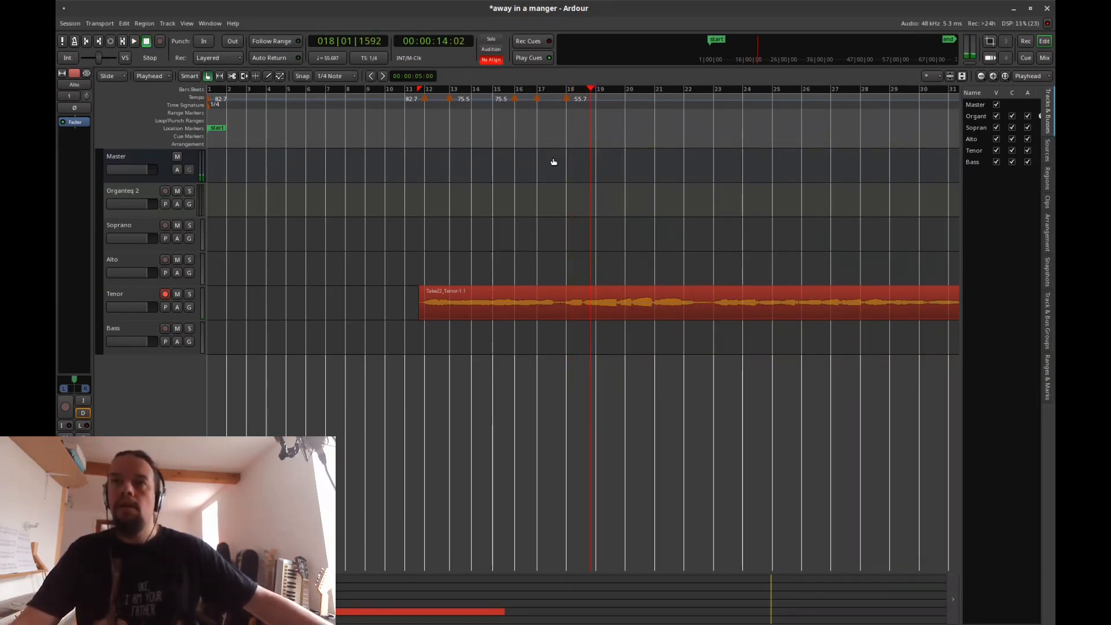
pyautogui.doubleClick(584, 128)
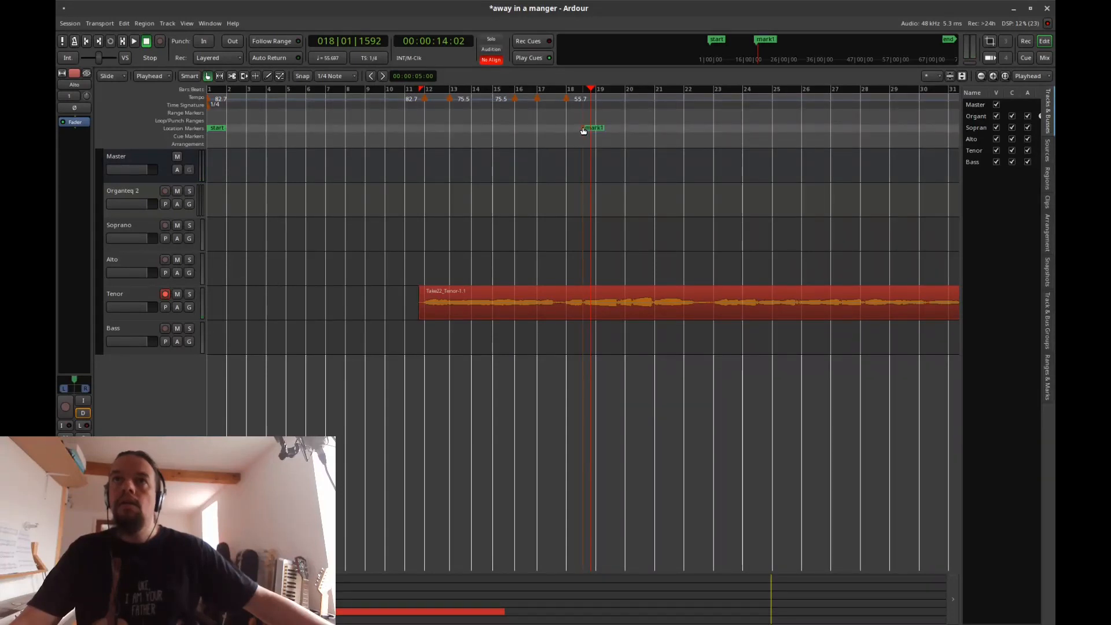
pyautogui.hotkey('ctrl', 'z')
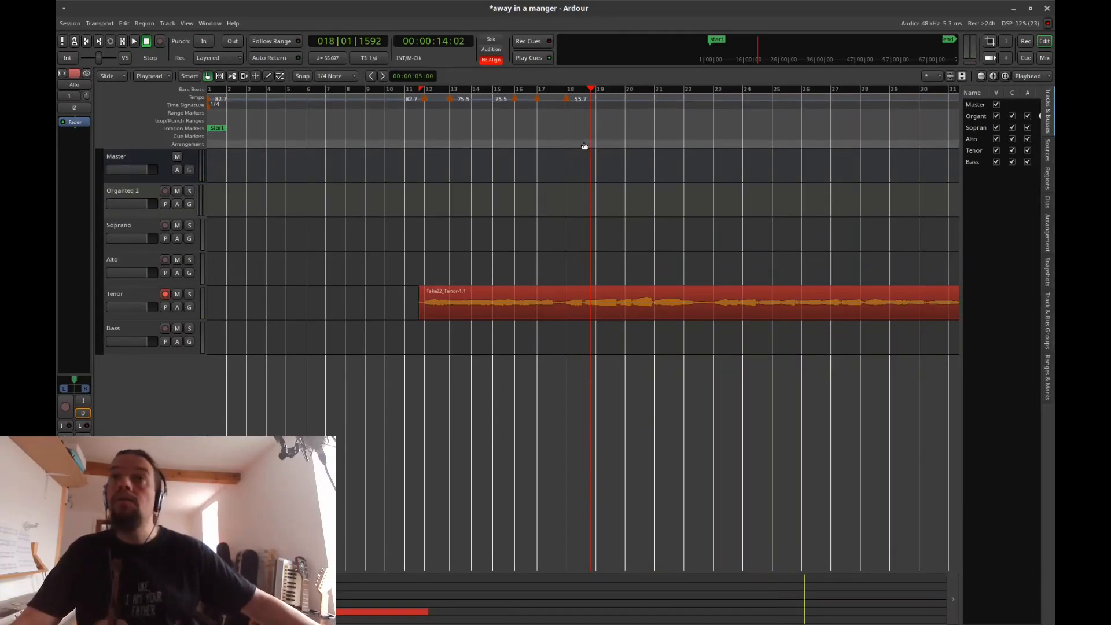
pyautogui.doubleClick(598, 108)
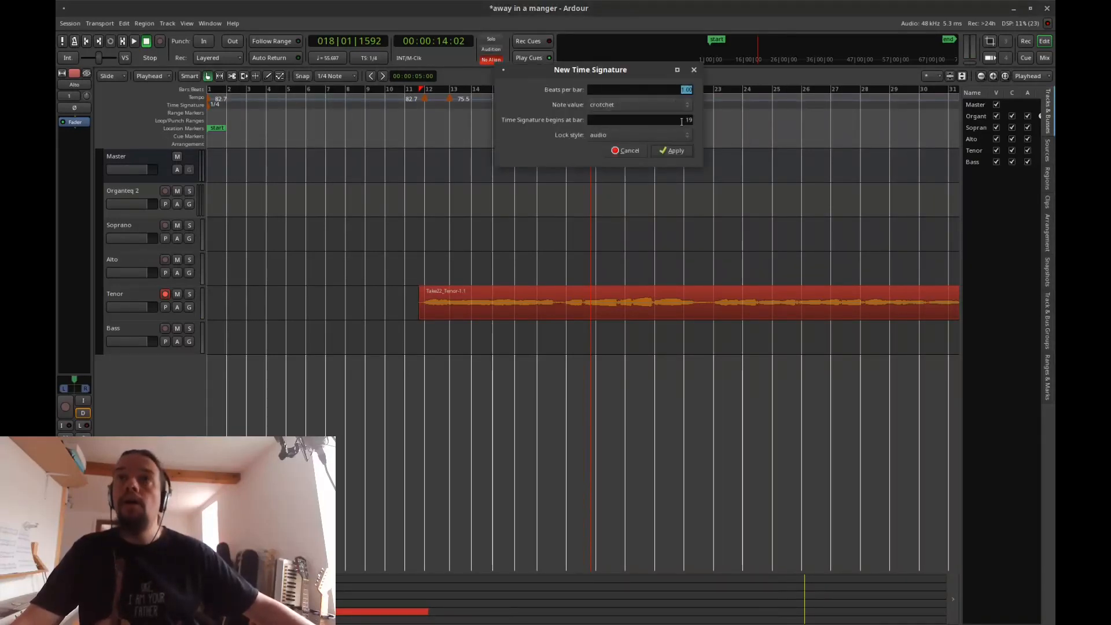
pyautogui.click(626, 151)
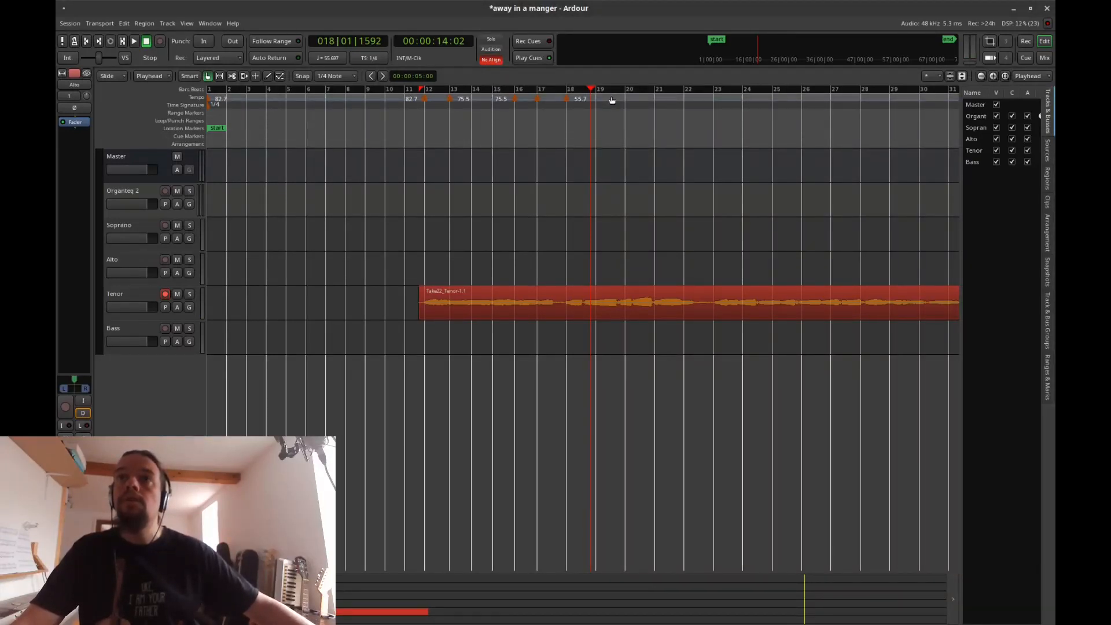
# Step: Stretch the bar 18 tempo to about 70.3 BPM so bar 19 meets the playhead, and audition the mapped passage with the metronome
pyautogui.moveTo(612, 100); pyautogui.dragTo(561, 116)
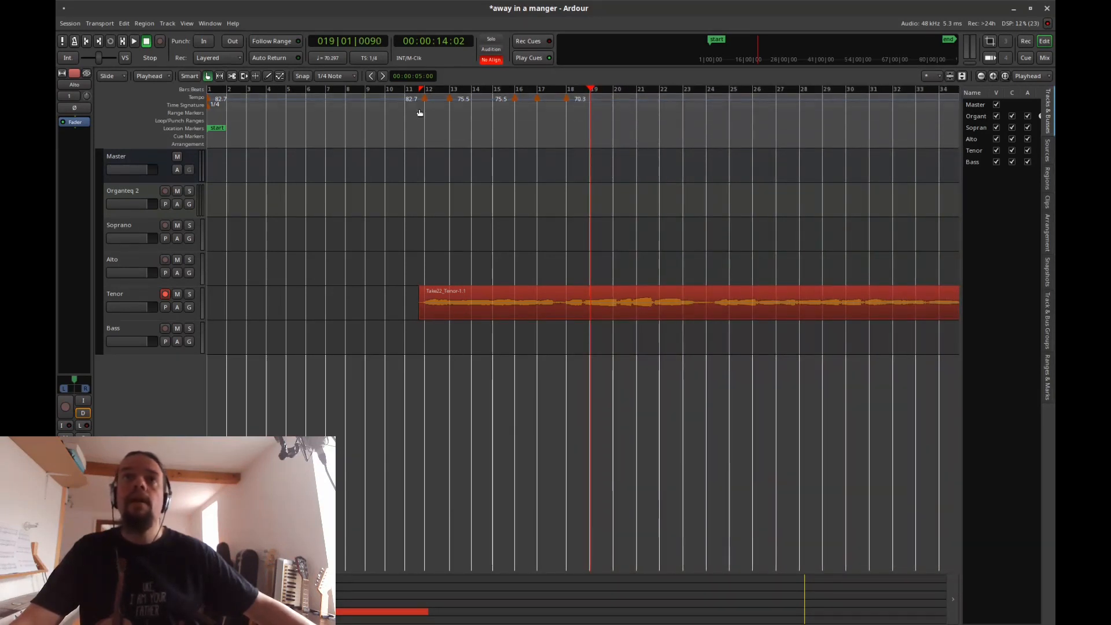
pyautogui.click(420, 135)
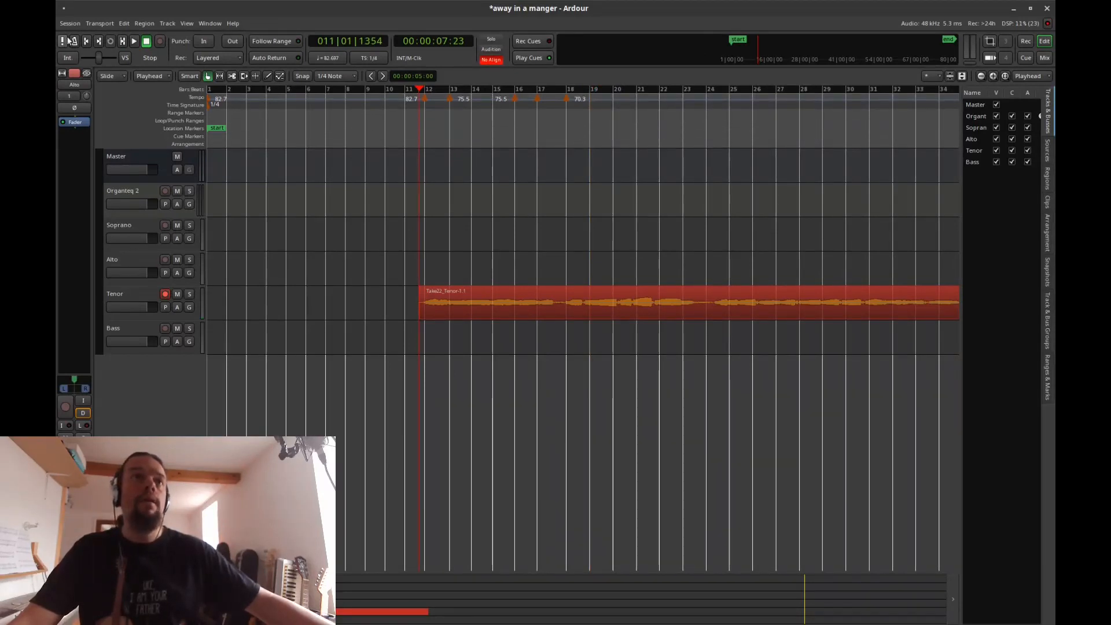
pyautogui.press('space')
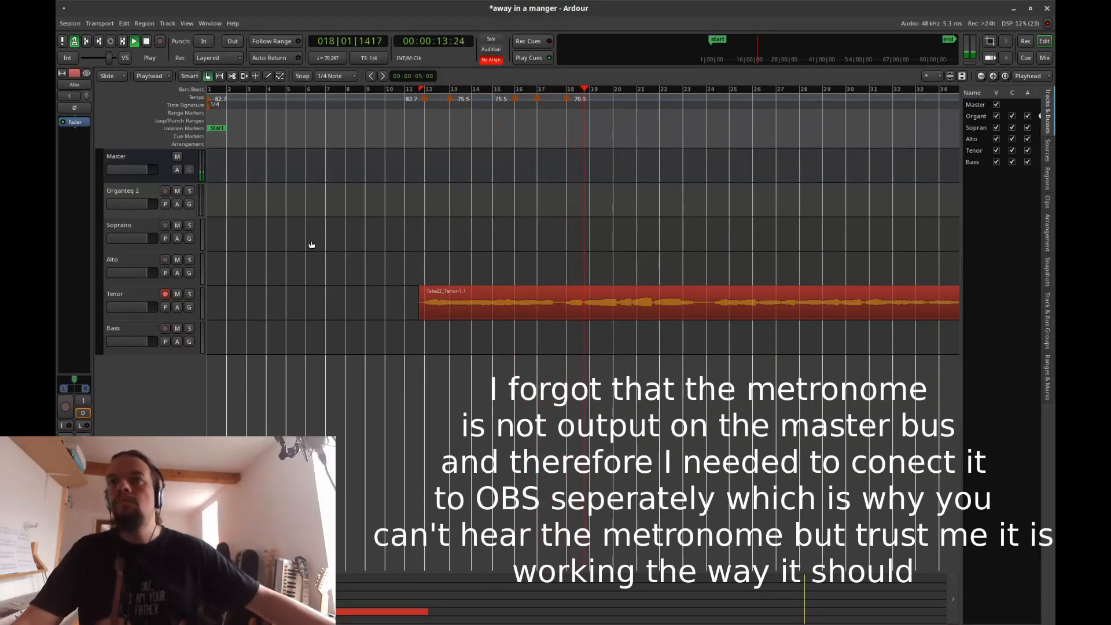
pyautogui.press('space')
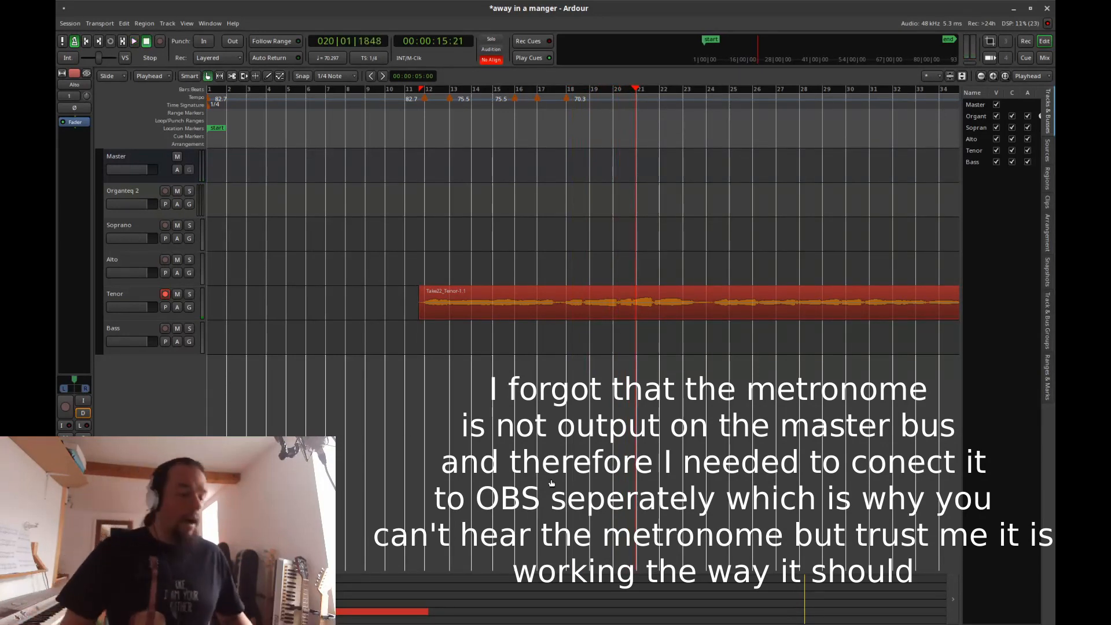
# Step: Switch to the JACK Audio Connection Kit to check the audio output connections and return to the Ardour session
pyautogui.hotkey('ctrl', 'alt', 'Left')
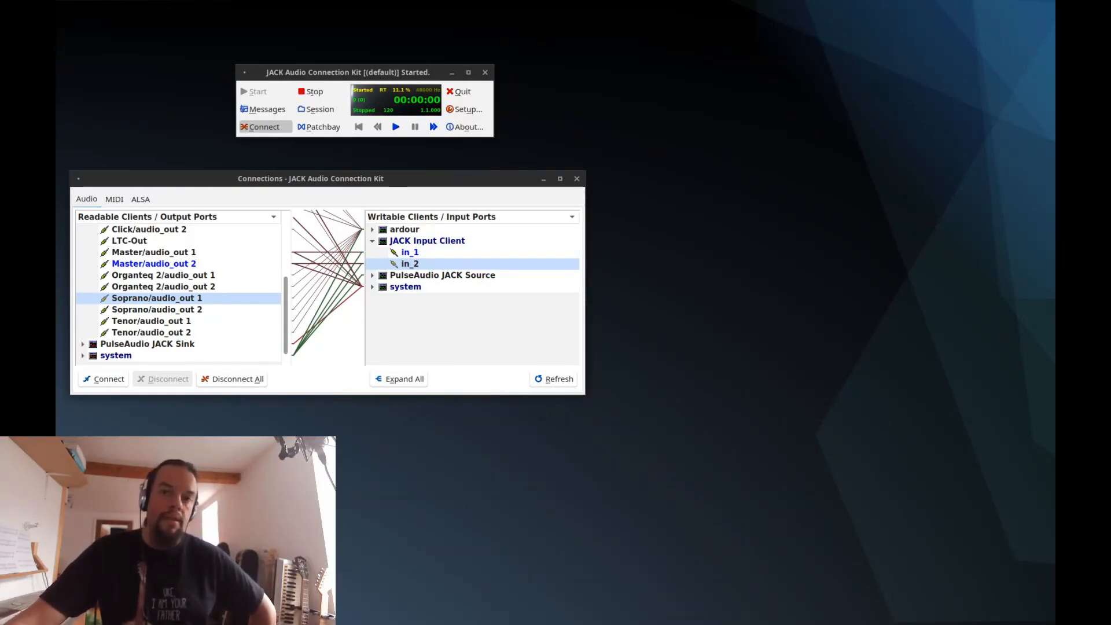
pyautogui.hotkey('ctrl', 'alt', 'Right')
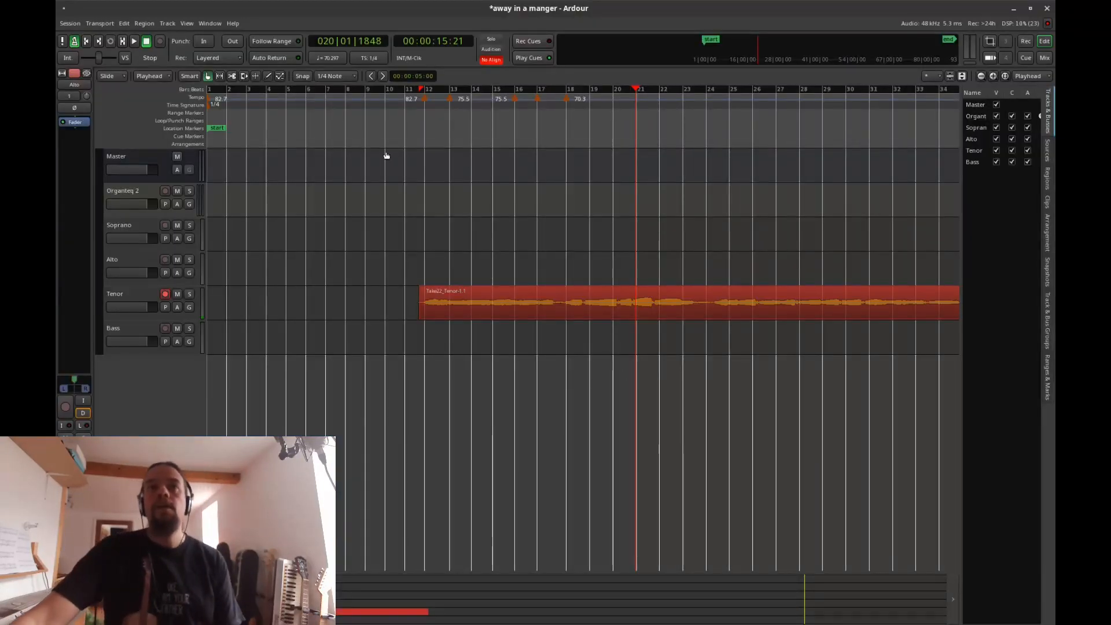
pyautogui.click(402, 137)
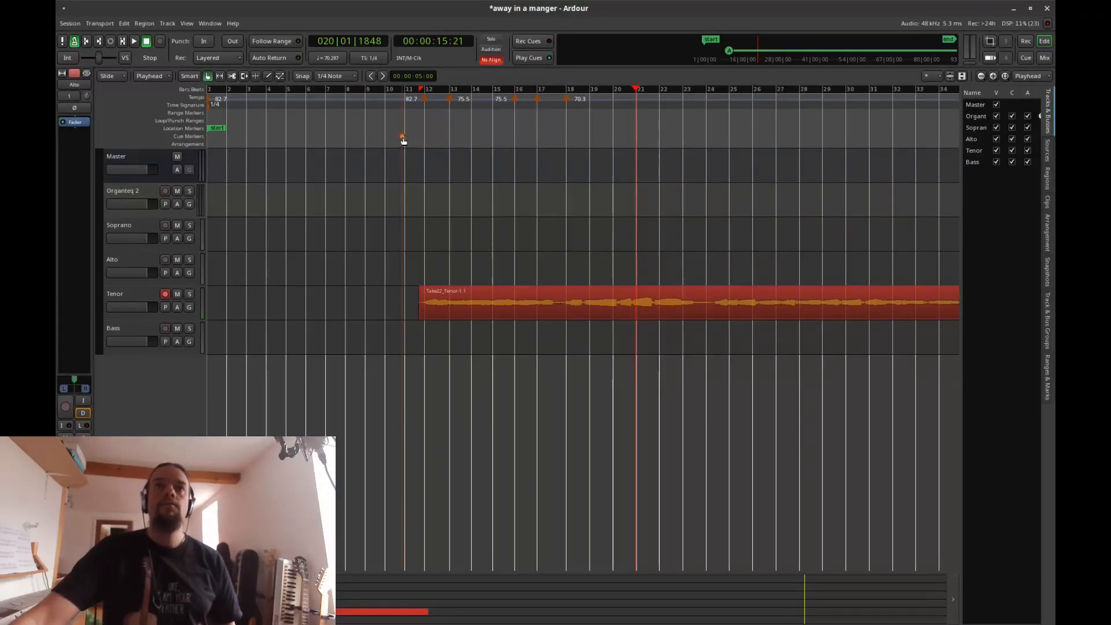
# Step: Remove the cue marker just before bar 11 and replay the Tenor recording with the metronome until shortly after bar 20
pyautogui.rightClick(402, 136)
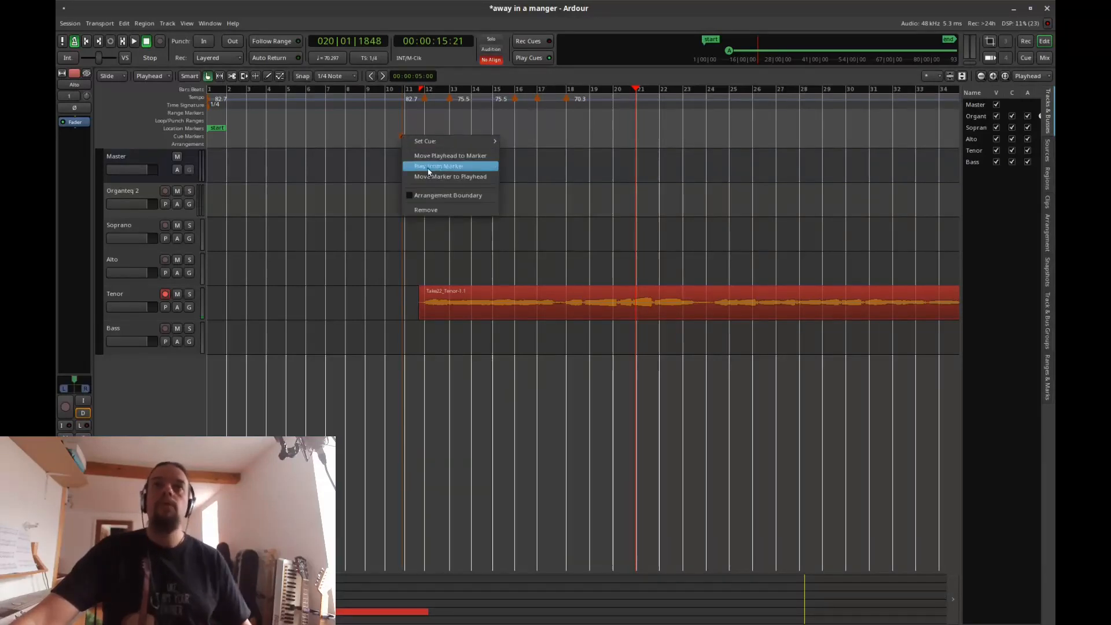
pyautogui.click(445, 210)
pyautogui.click(396, 137)
pyautogui.press('space')
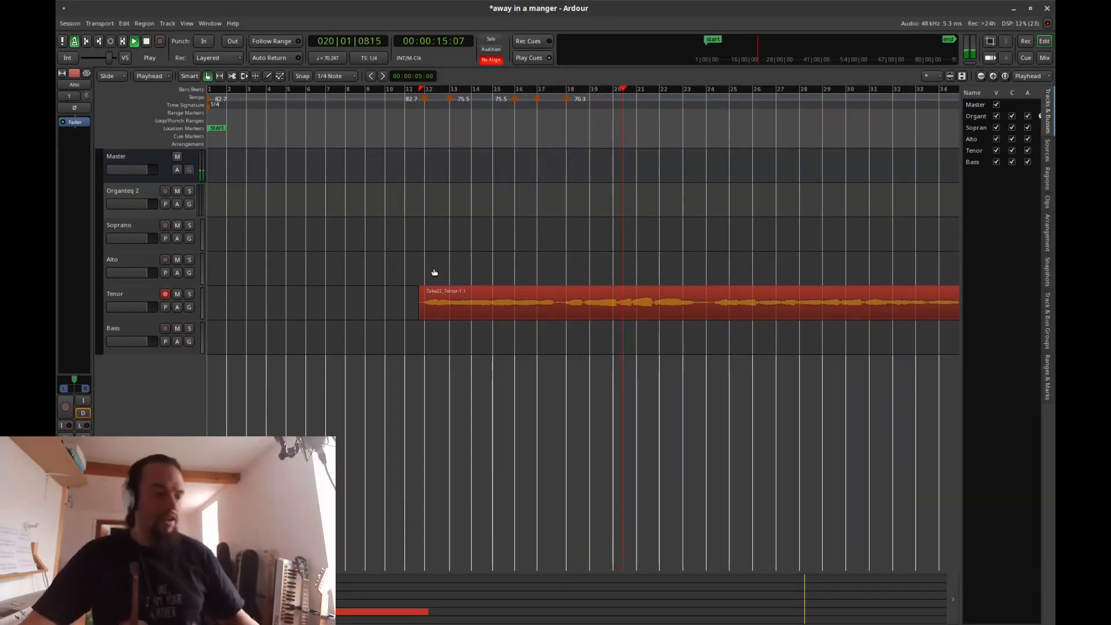
pyautogui.press('space')
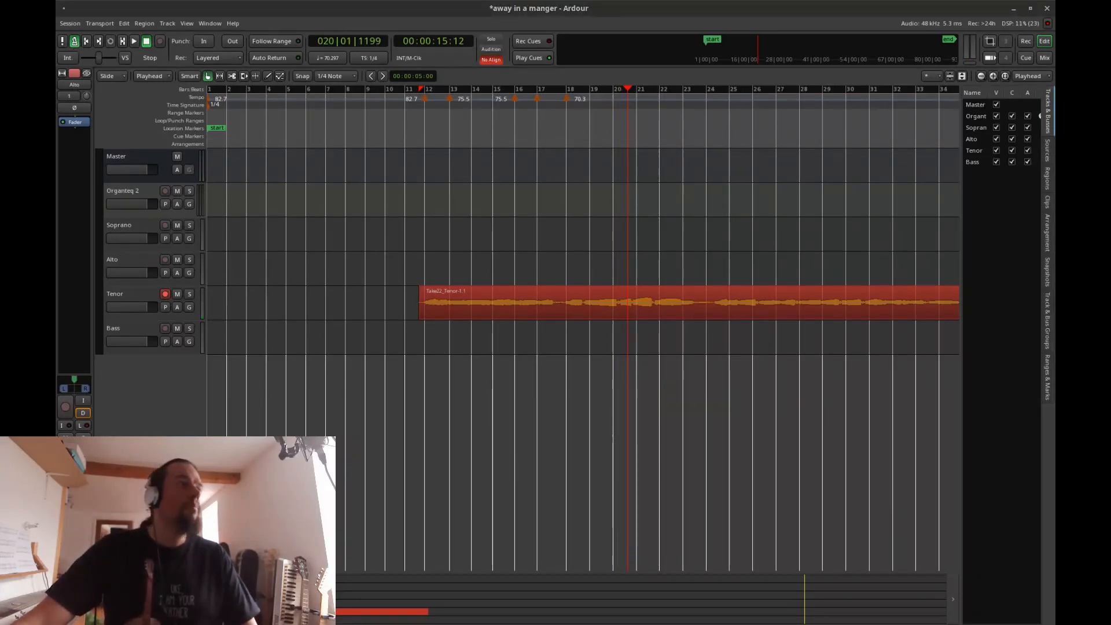
# Step: Check the metronome's sound and gain settings in the preferences and close them
pyautogui.moveTo(0, 9); pyautogui.dragTo(344, 91)
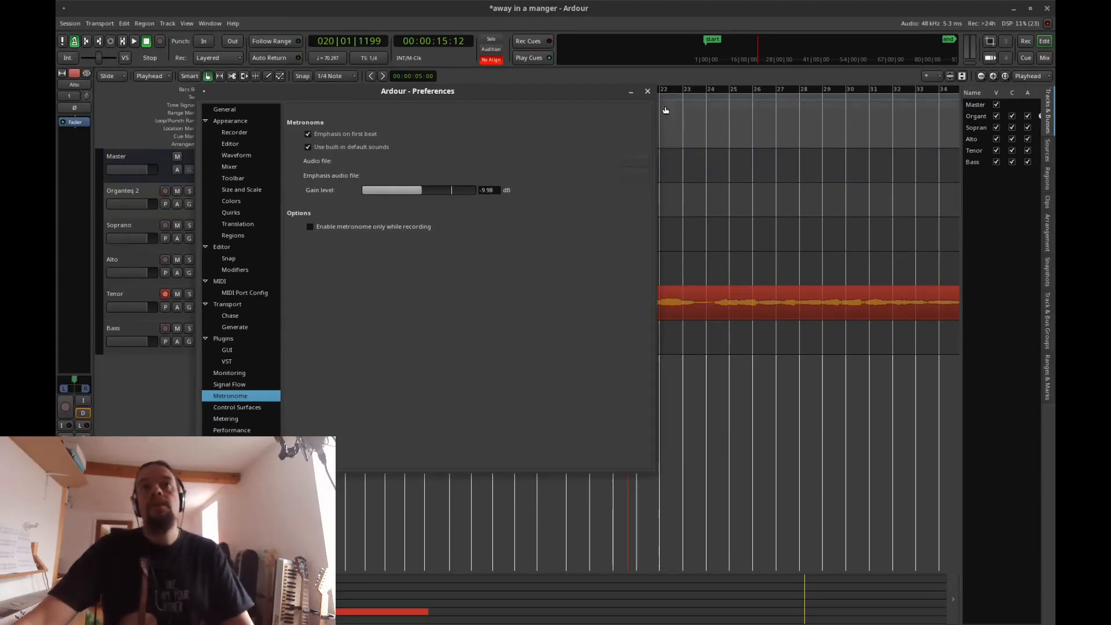
pyautogui.click(647, 92)
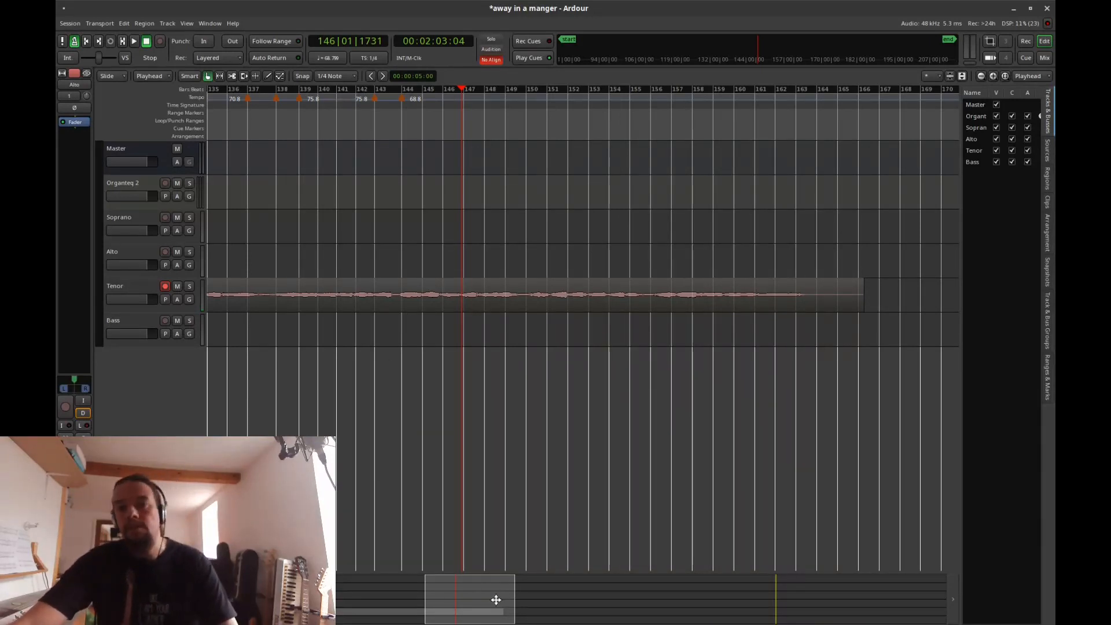
pyautogui.moveTo(495, 599); pyautogui.dragTo(458, 580)
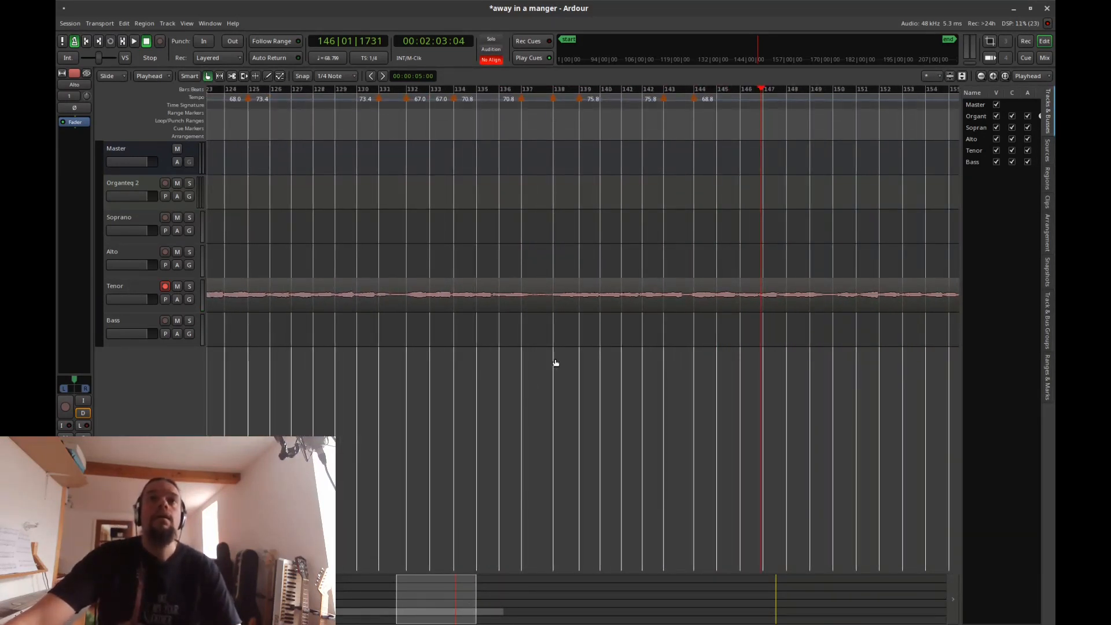
pyautogui.moveTo(459, 587)
pyautogui.mouseDown()
pyautogui.moveTo(432, 603)
pyautogui.moveTo(384, 602)
pyautogui.moveTo(390, 609)
pyautogui.moveTo(200, 609)
pyautogui.moveTo(474, 616)
pyautogui.moveTo(469, 602)
pyautogui.mouseUp()
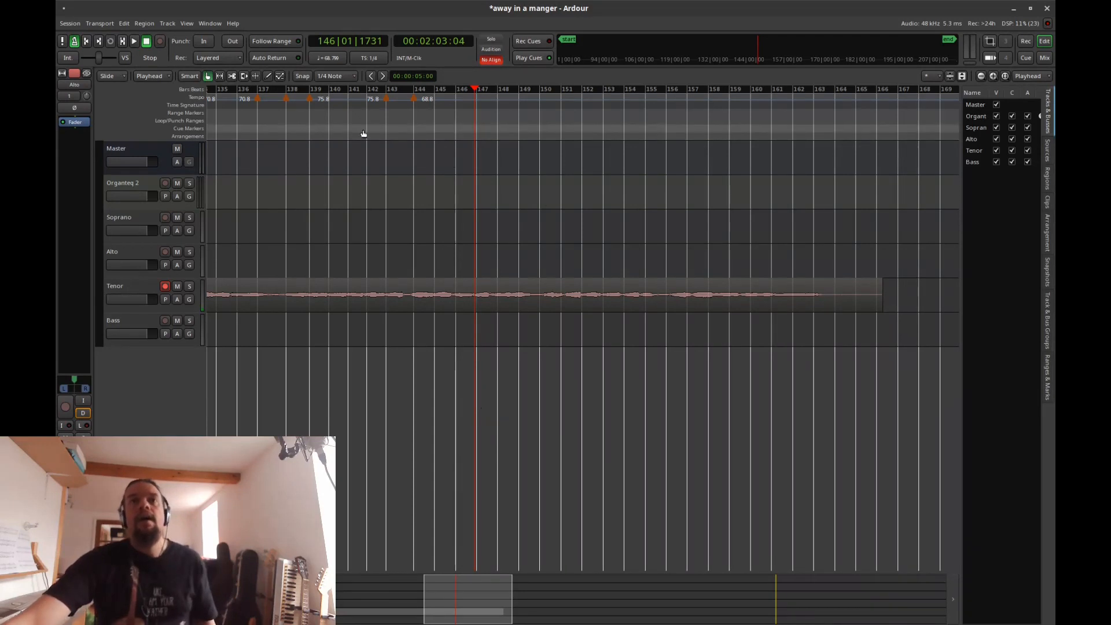
pyautogui.click(341, 133)
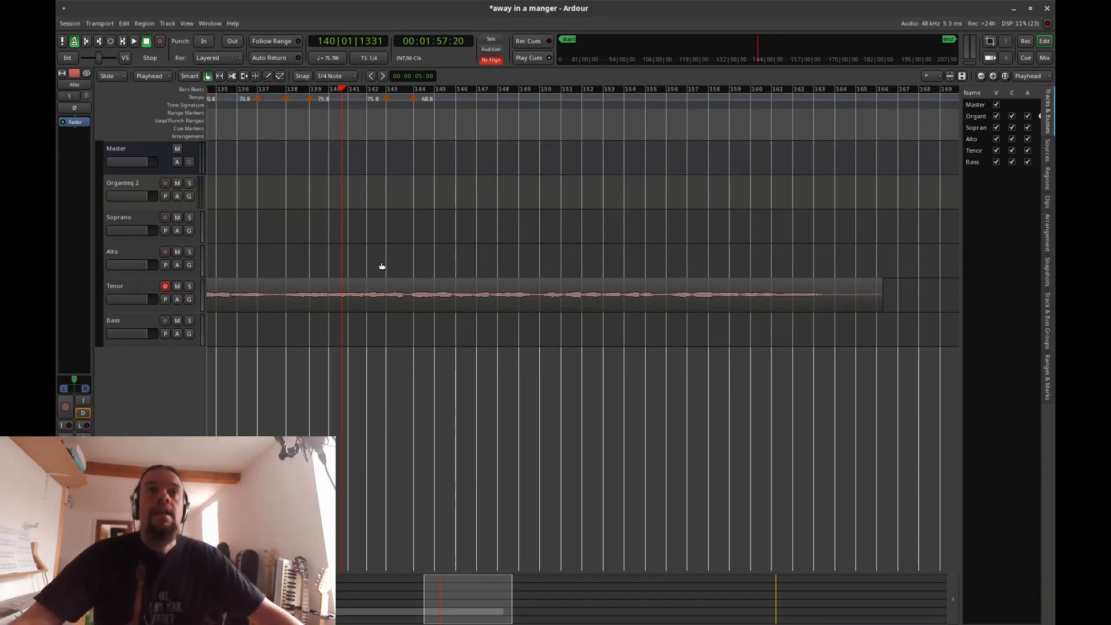
pyautogui.click(260, 134)
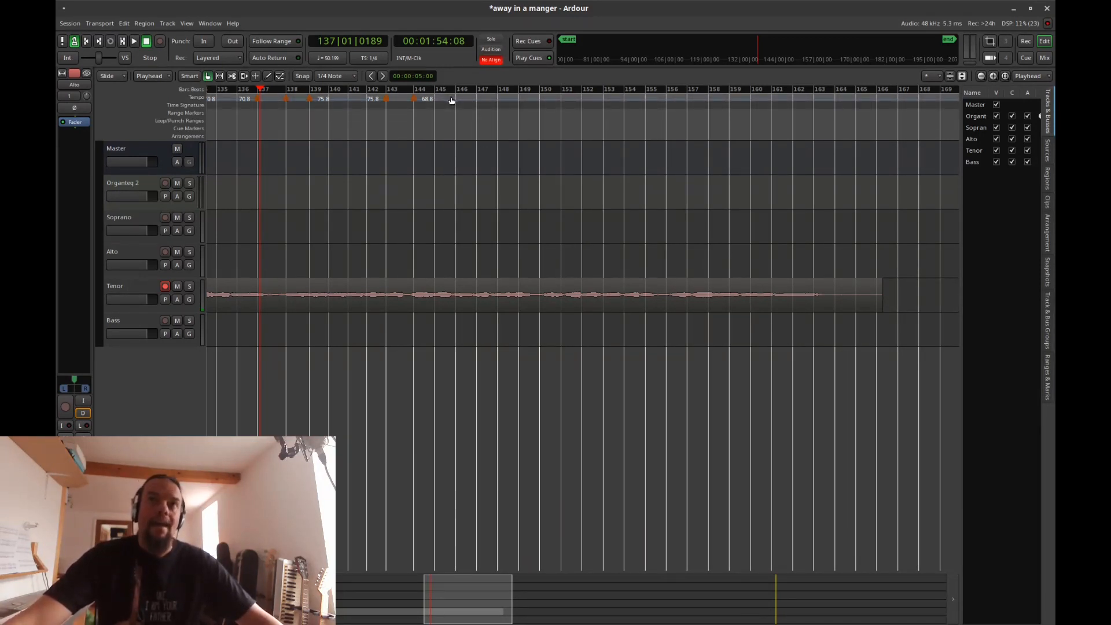
# Step: Add a tempo marker at bar 145 and stretch its tempo to about 77.2 BPM toward the playhead stopped by ear near bar 146
pyautogui.click(347, 137)
pyautogui.press('space')
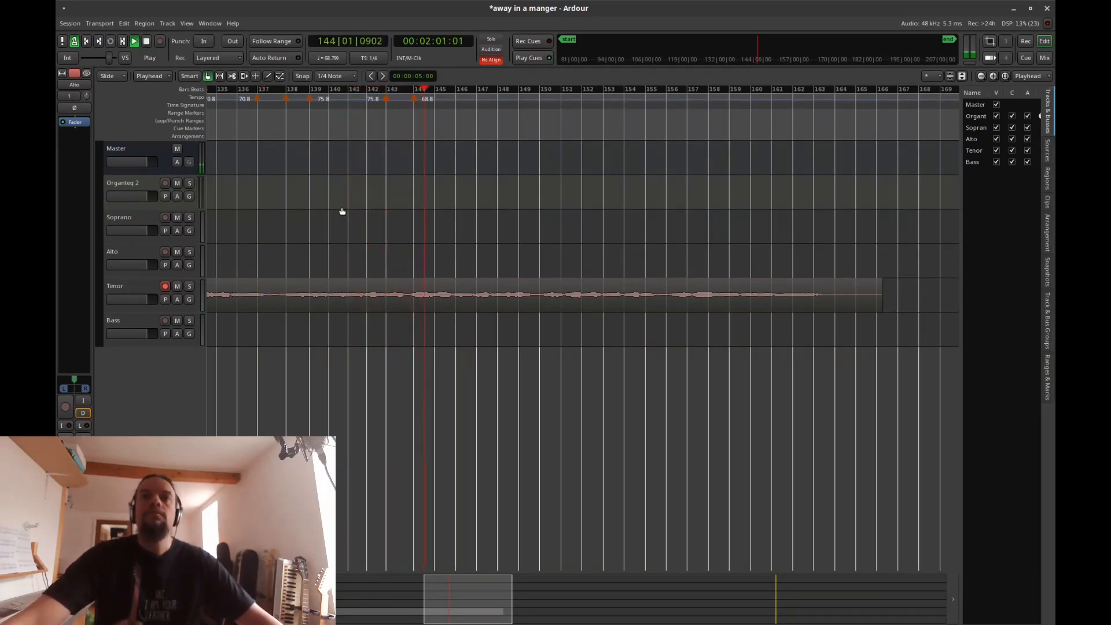
pyautogui.press('space')
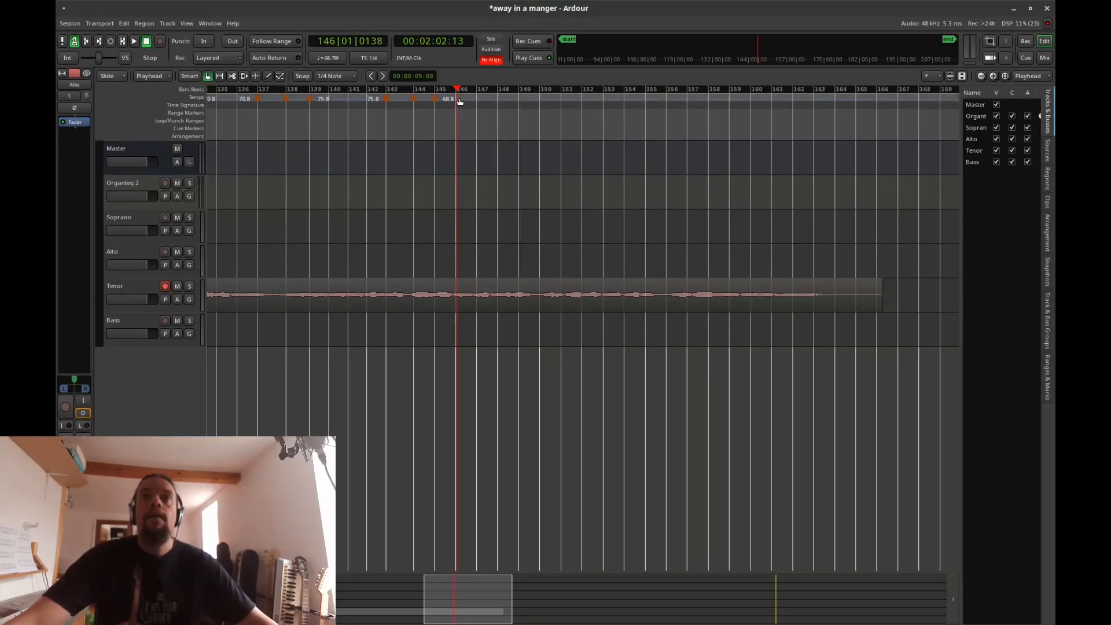
pyautogui.moveTo(460, 101); pyautogui.dragTo(441, 103)
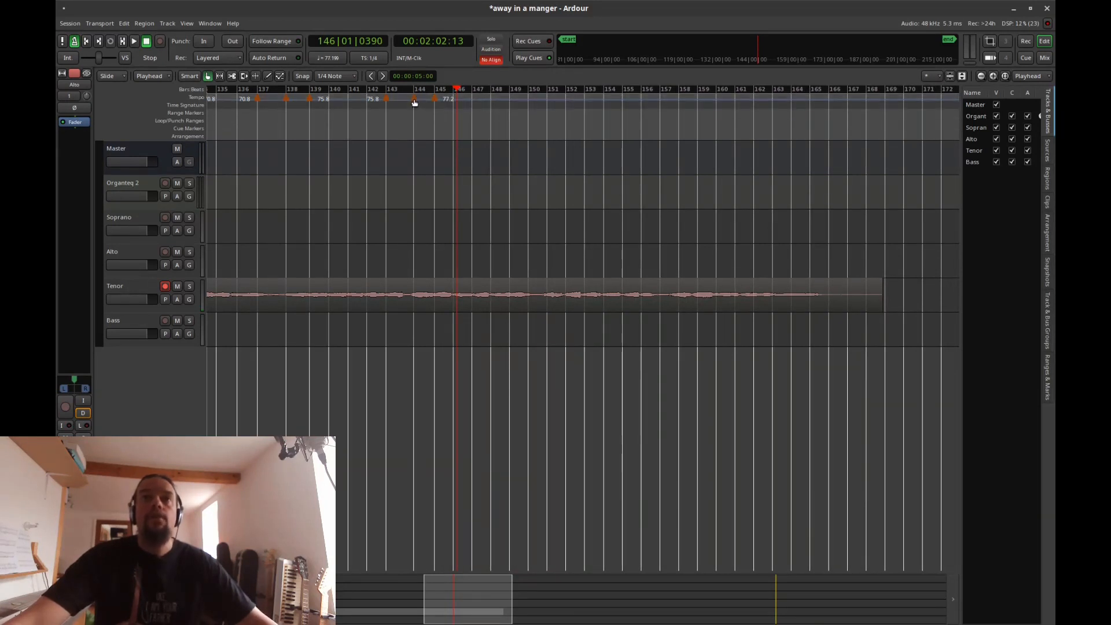
# Step: Replay the Tenor recording from about bar 141 to find where the grid drifts and add a tempo marker at bar 149
pyautogui.moveTo(364, 138); pyautogui.dragTo(359, 134)
pyautogui.press('space')
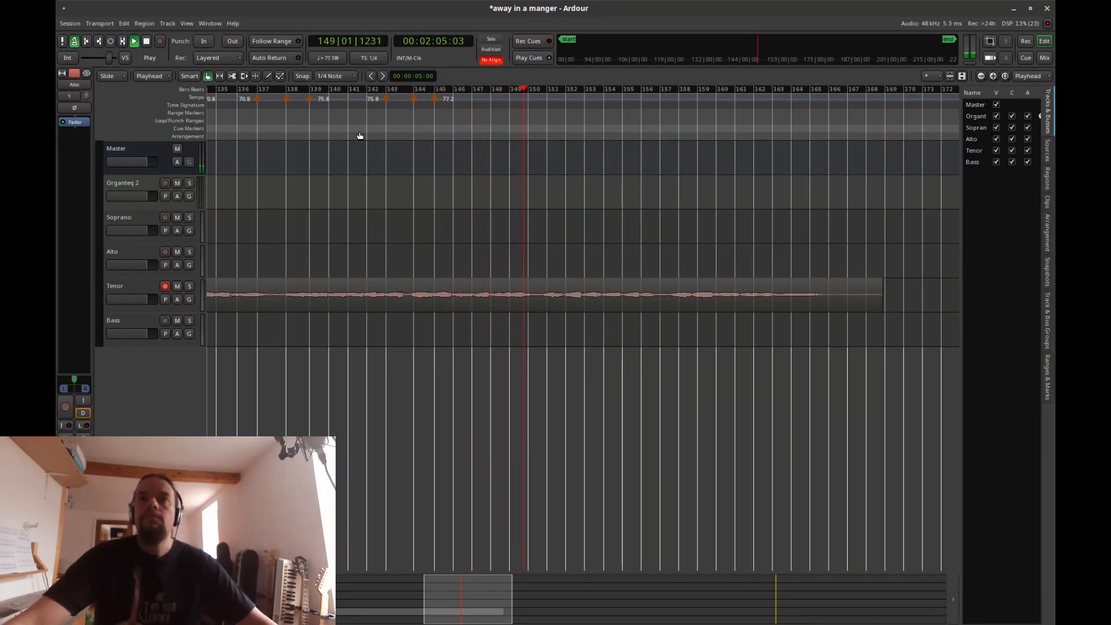
pyautogui.press('space')
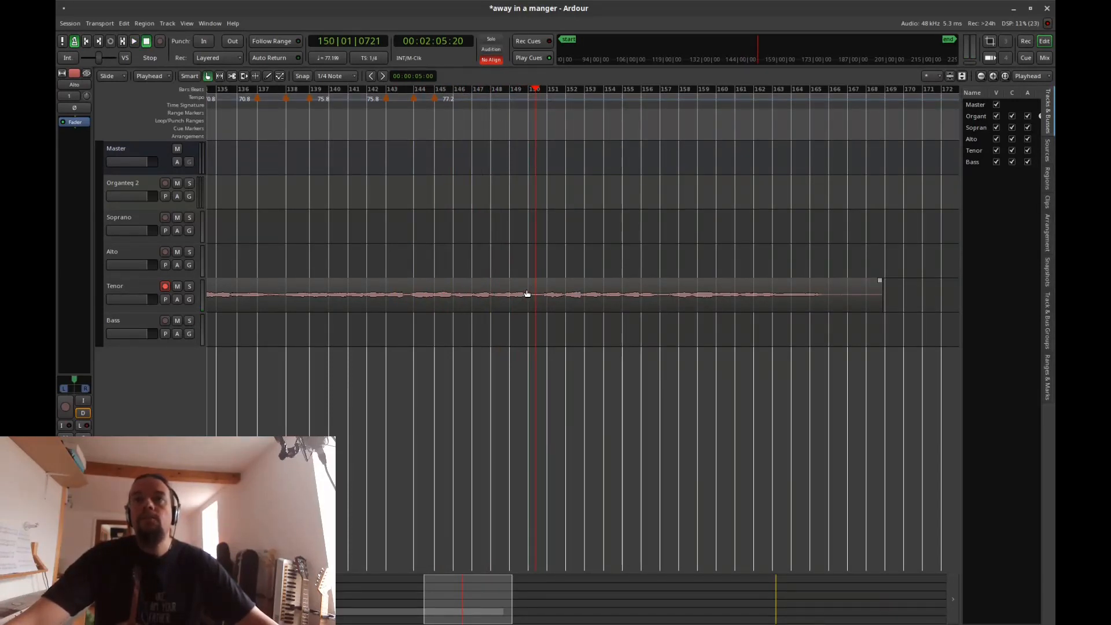
pyautogui.keyDown('ctrl'); pyautogui.click(510, 101); pyautogui.keyUp('ctrl')
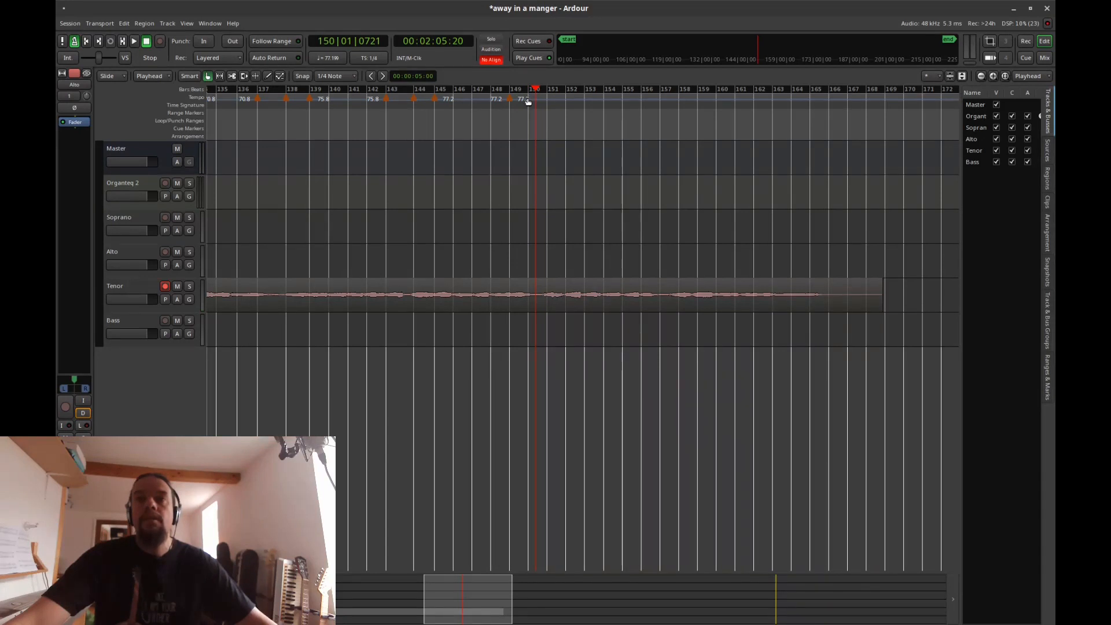
# Step: Replay the passage from bar 145 and stretch the bar 149 tempo to about 72.4 BPM so bar 150 meets the stopped playhead
pyautogui.click(443, 129)
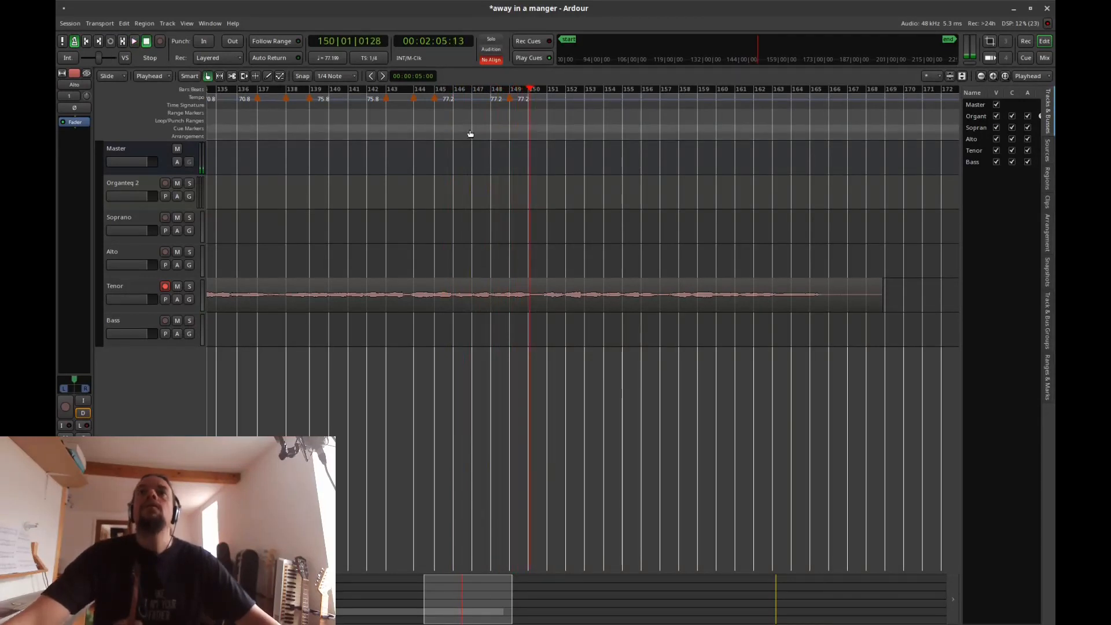
pyautogui.press('space')
pyautogui.moveTo(527, 101); pyautogui.dragTo(540, 99)
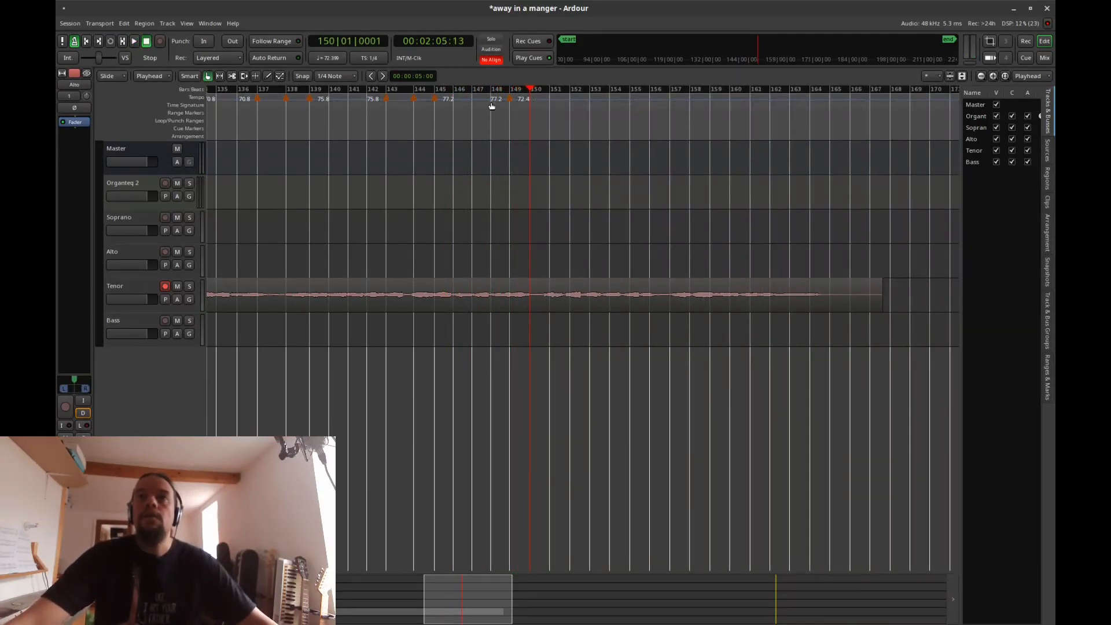
# Step: Replay from bar 147, add a tempo marker at bar 150, and stretch its tempo to about 99.8 BPM toward the stopped playhead
pyautogui.click(474, 132)
pyautogui.press('space')
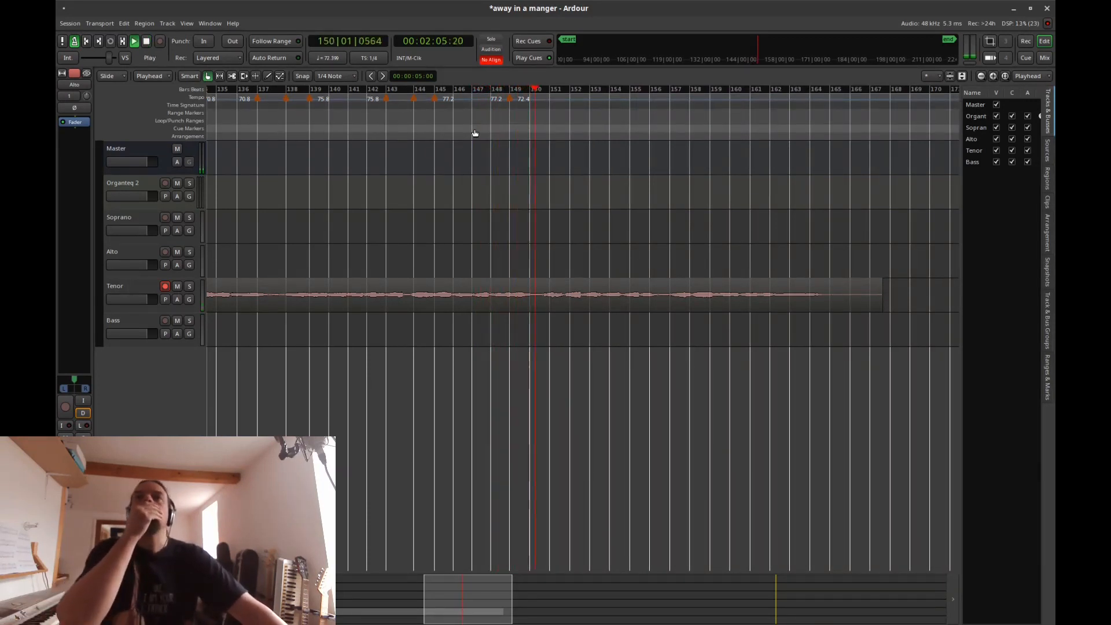
pyautogui.press('space')
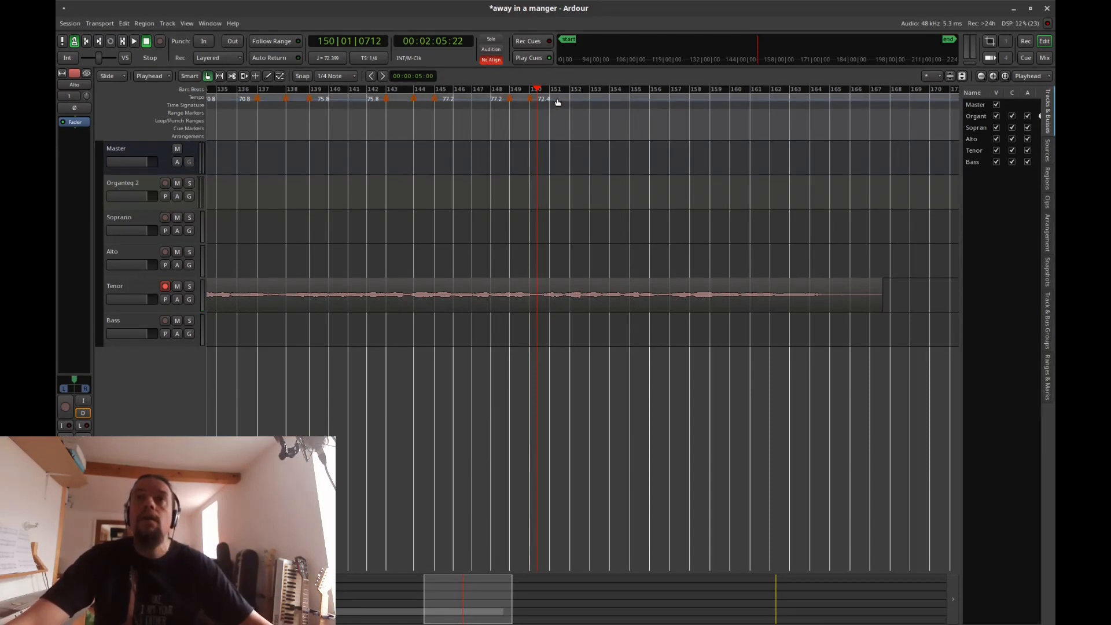
pyautogui.moveTo(550, 102); pyautogui.dragTo(486, 104)
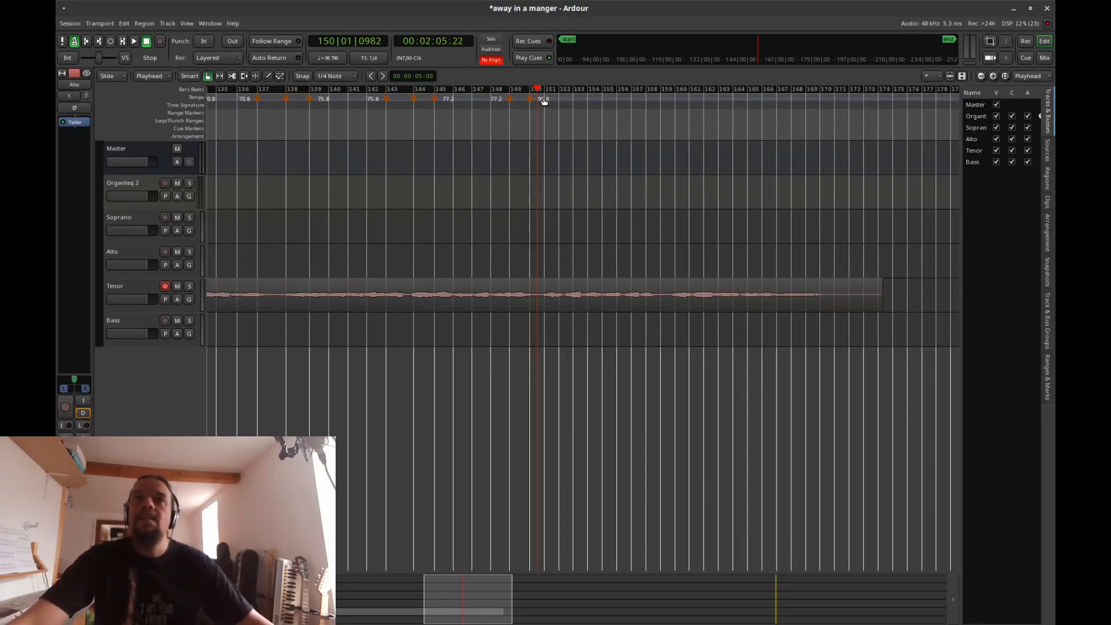
# Step: Replay the passage, add a tempo marker at bar 151, and try stretching the bar 150 tempo to about 41 BPM
pyautogui.click(479, 129)
pyautogui.press('space')
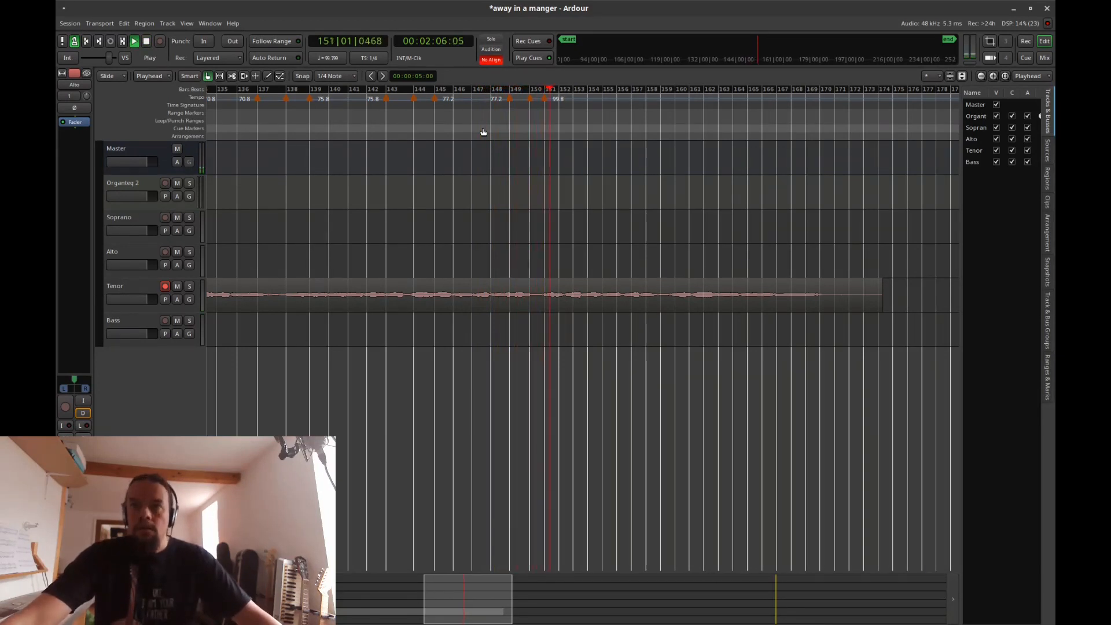
pyautogui.press('space')
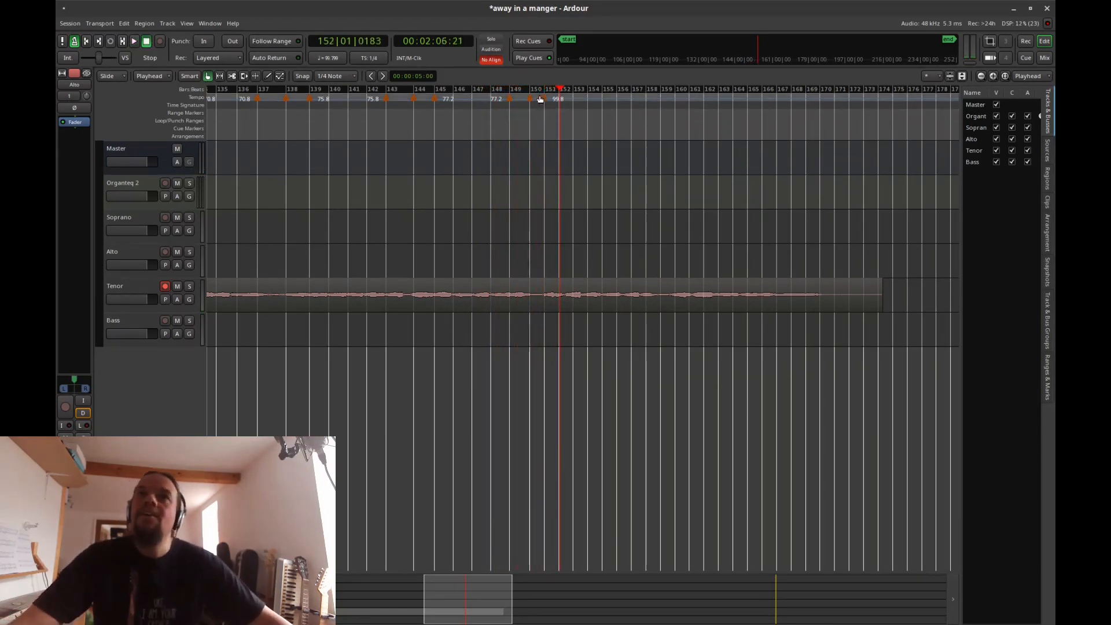
pyautogui.moveTo(540, 100); pyautogui.dragTo(692, 88)
# Step: Replay the passage twice, stopping by ear on the beat, and stretch the bar 150 tempo to about 105 BPM so bar 151 meets the playhead
pyautogui.click(473, 130)
pyautogui.press('space')
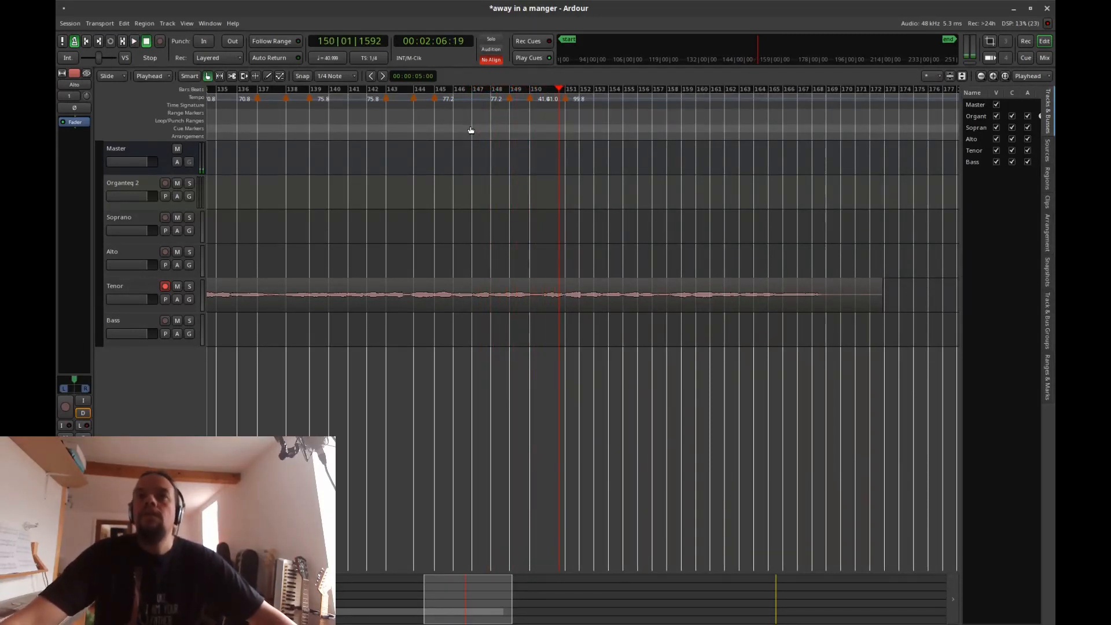
pyautogui.click(469, 130)
pyautogui.press('space')
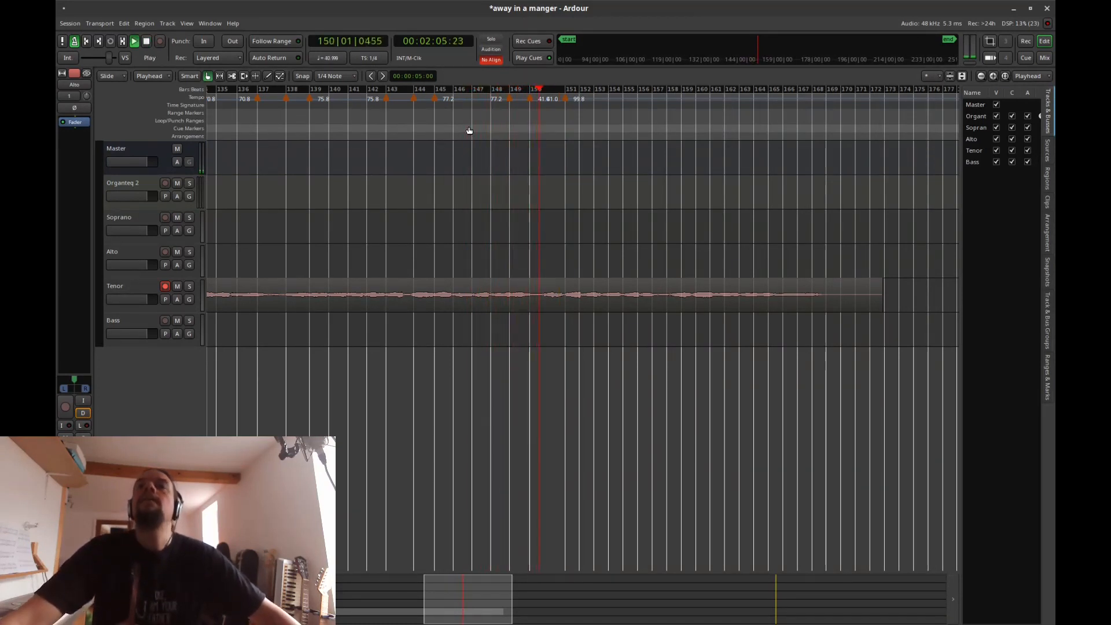
pyautogui.press('space')
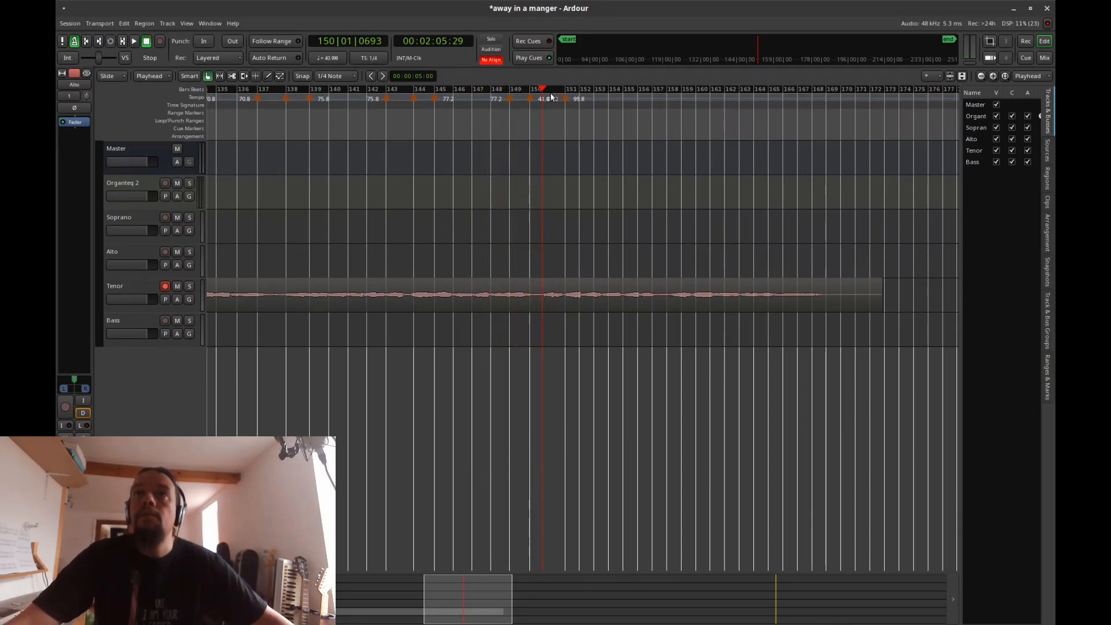
pyautogui.moveTo(560, 99); pyautogui.dragTo(391, 107)
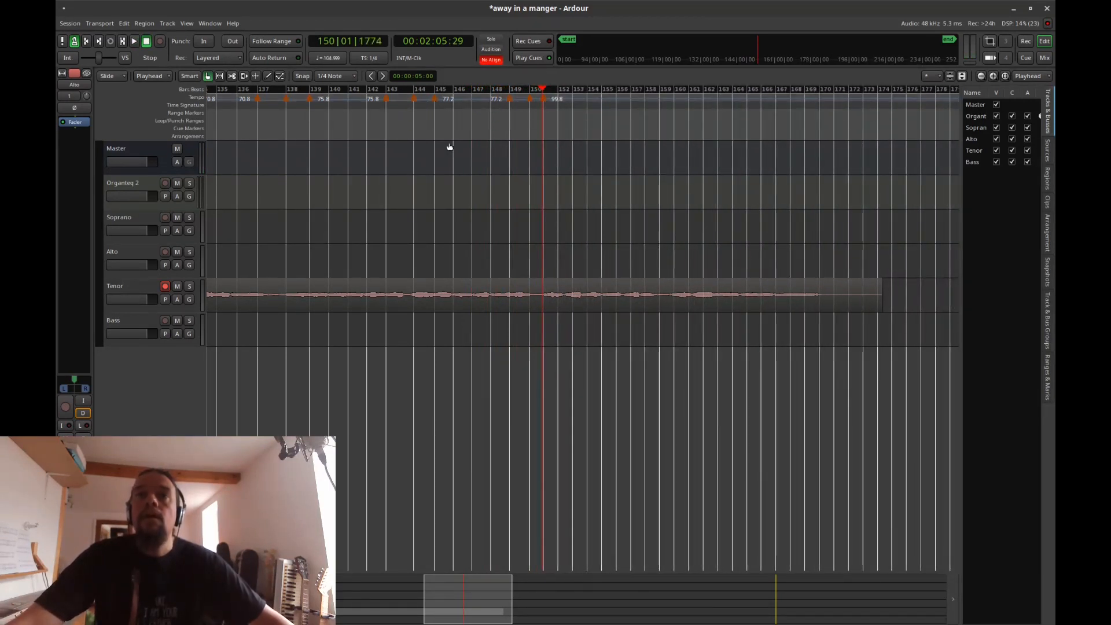
# Step: Replay the passage, remove the tempo marker at bar 151, and stretch the bar 150 tempo to about 63.2 BPM
pyautogui.press('p')
pyautogui.press('space')
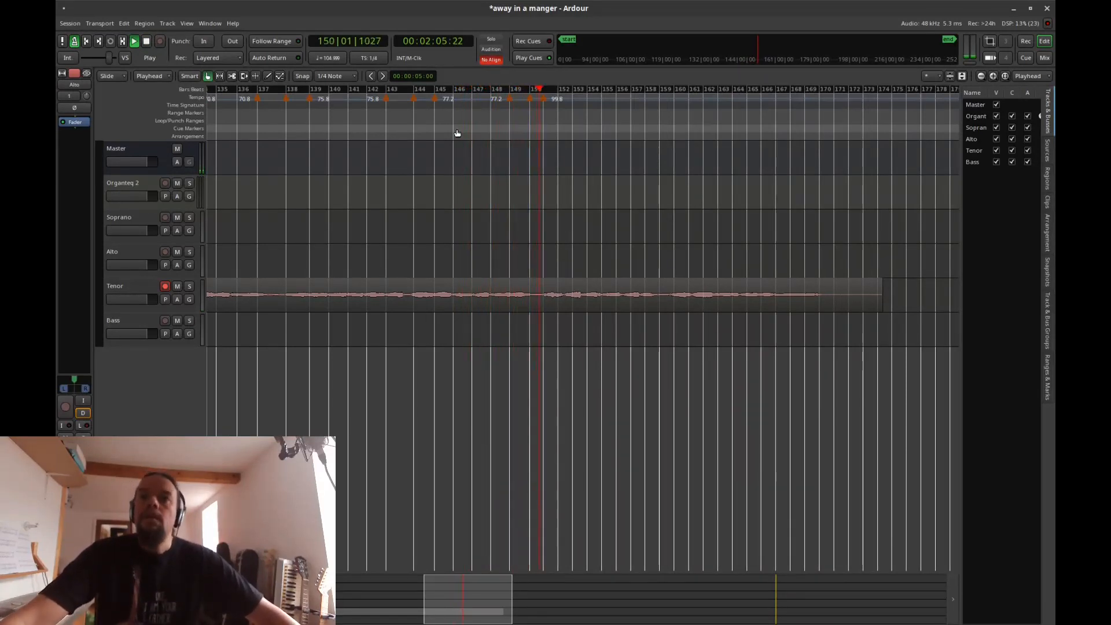
pyautogui.press('space')
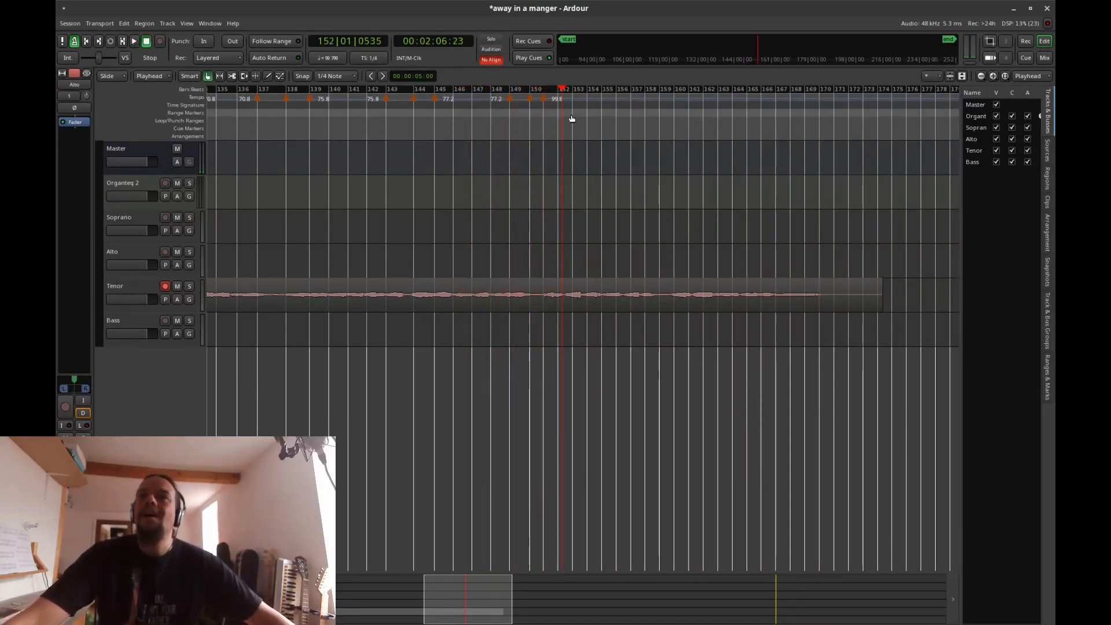
pyautogui.keyDown('shift'); pyautogui.rightClick(542, 99); pyautogui.keyUp('shift')
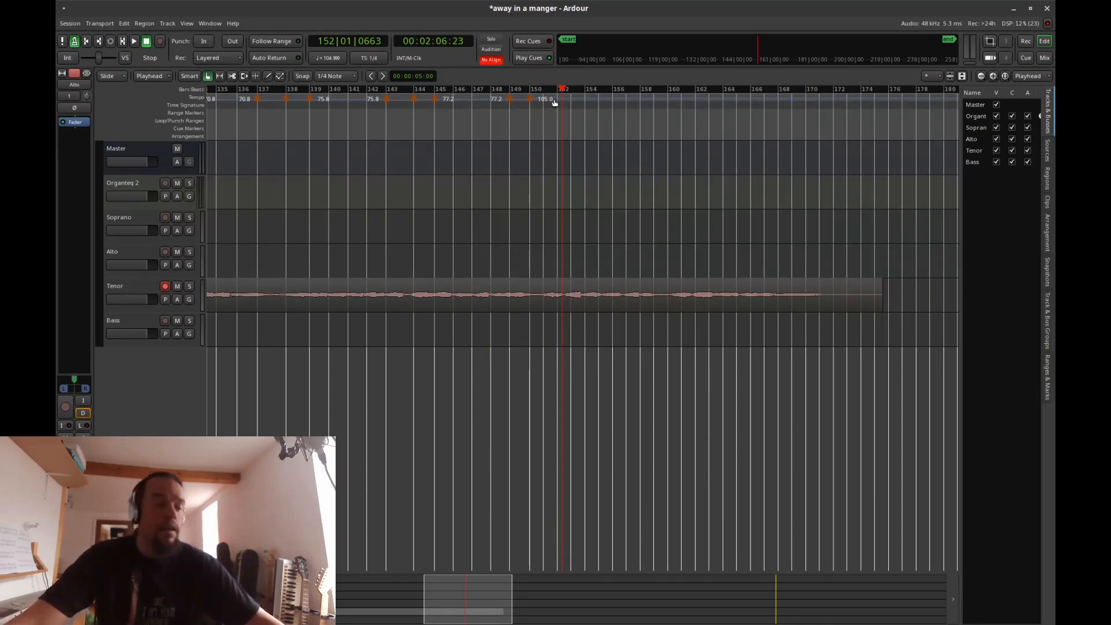
pyautogui.moveTo(557, 99); pyautogui.dragTo(665, 103)
# Step: Replay up to the next sung beat and stretch the bar 149 tempo to about 42.7 BPM so bar 150 meets the stopped playhead
pyautogui.press('p')
pyautogui.press('space')
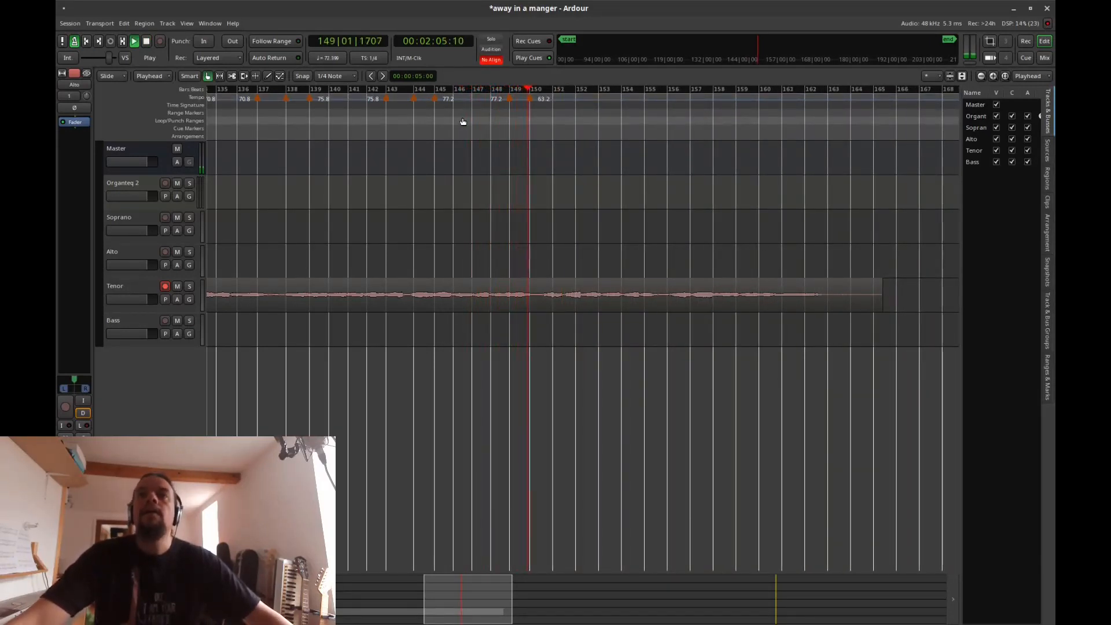
pyautogui.press('space')
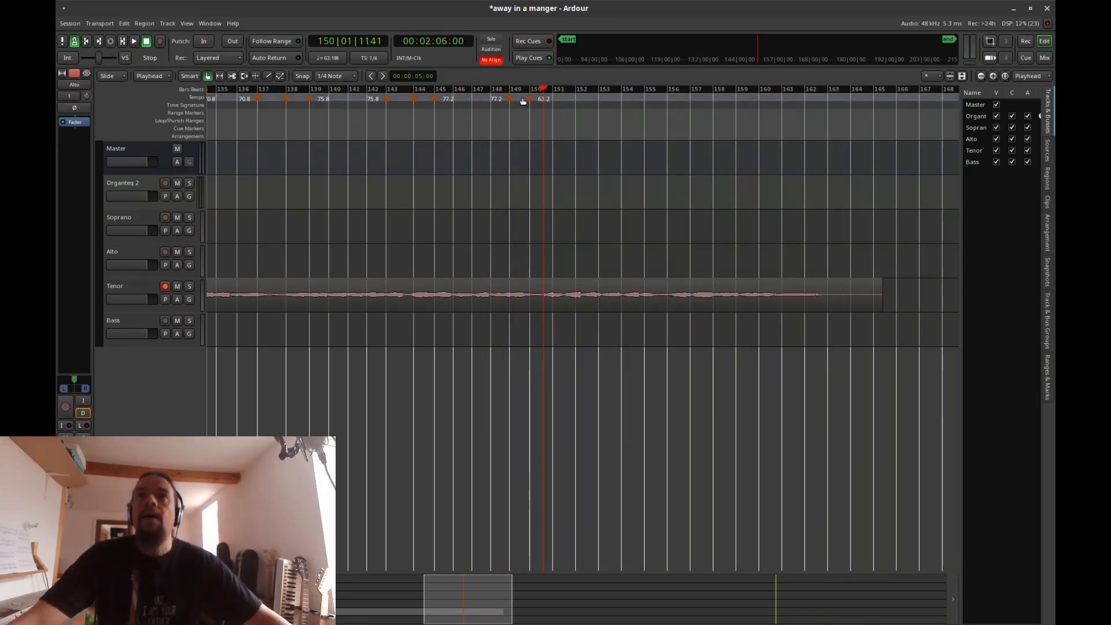
pyautogui.moveTo(529, 100); pyautogui.dragTo(599, 106)
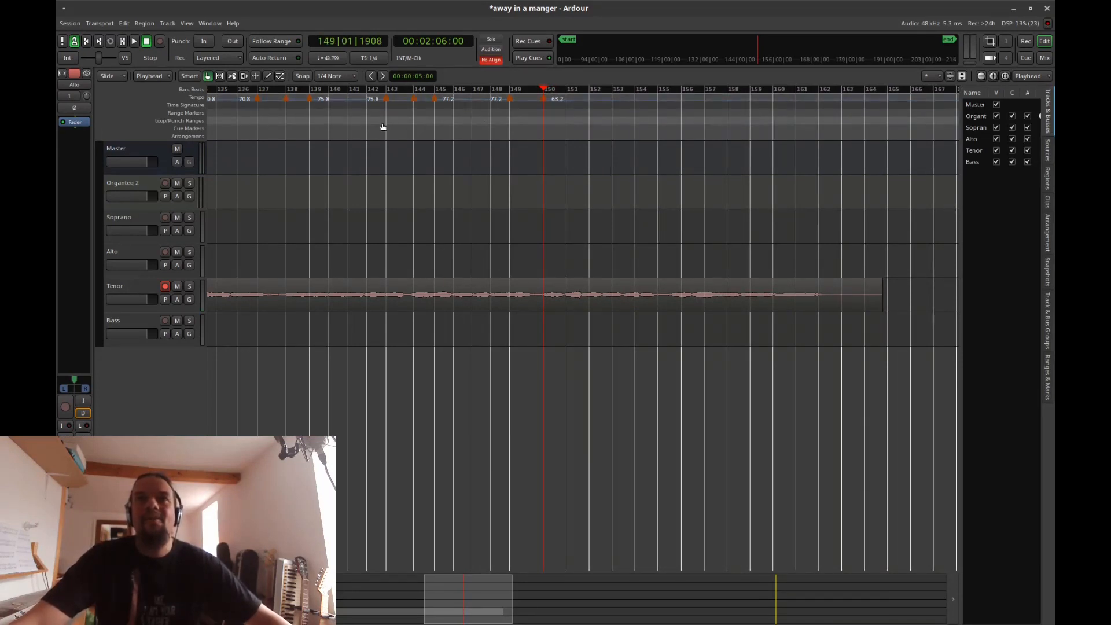
# Step: Replay the remapped passage from bar 142, stop the playhead by ear near bar 152, and add a tempo marker at bar 151
pyautogui.click(369, 134)
pyautogui.press('space')
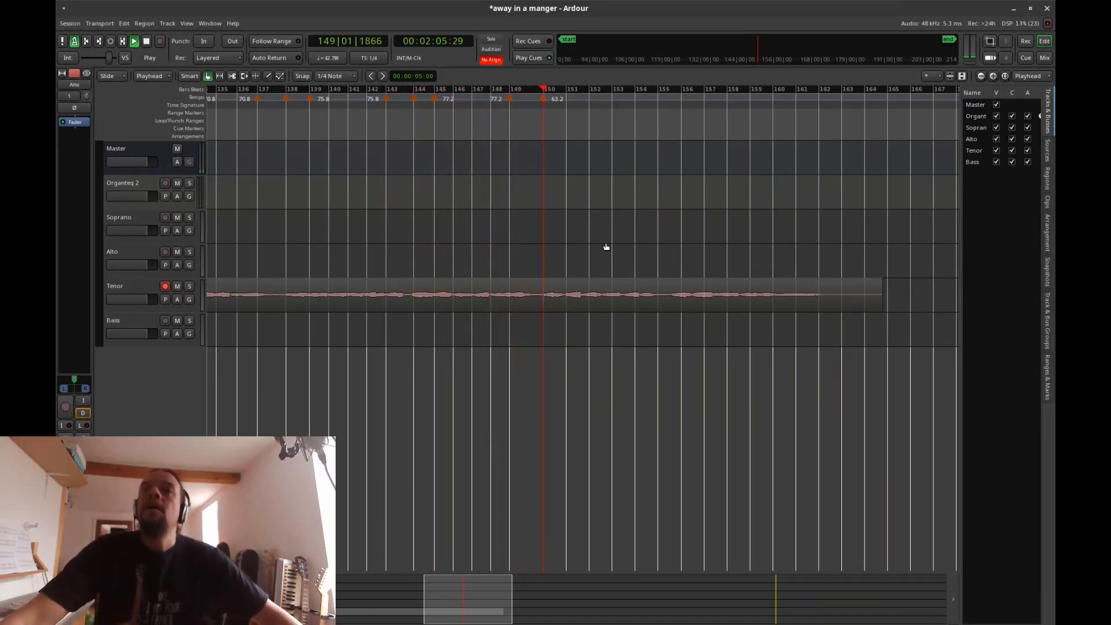
pyautogui.press('space')
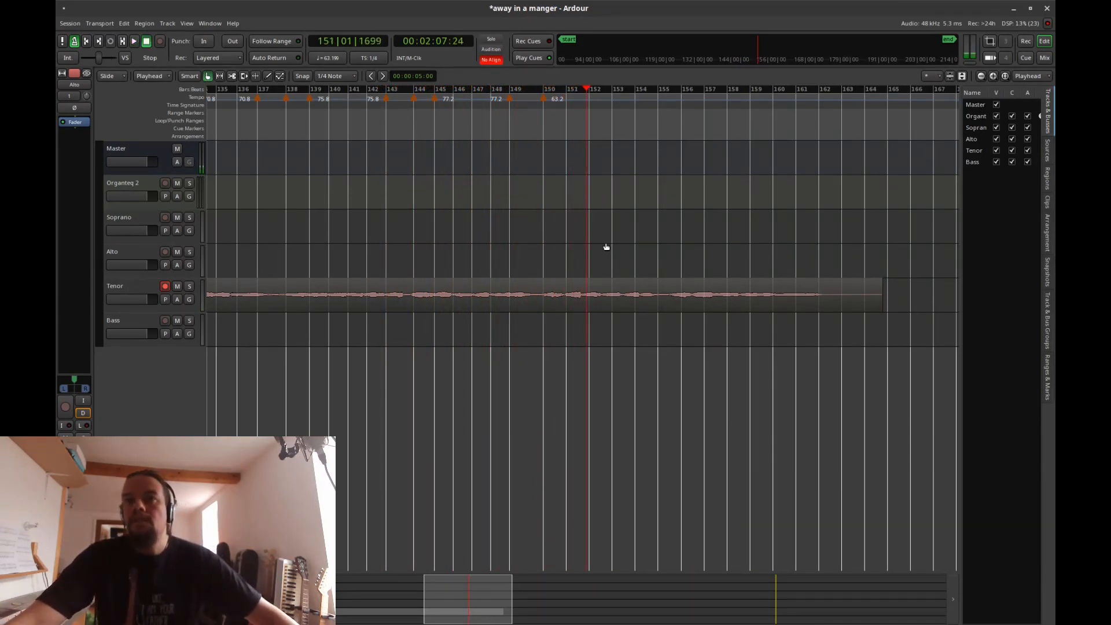
pyautogui.click(566, 100)
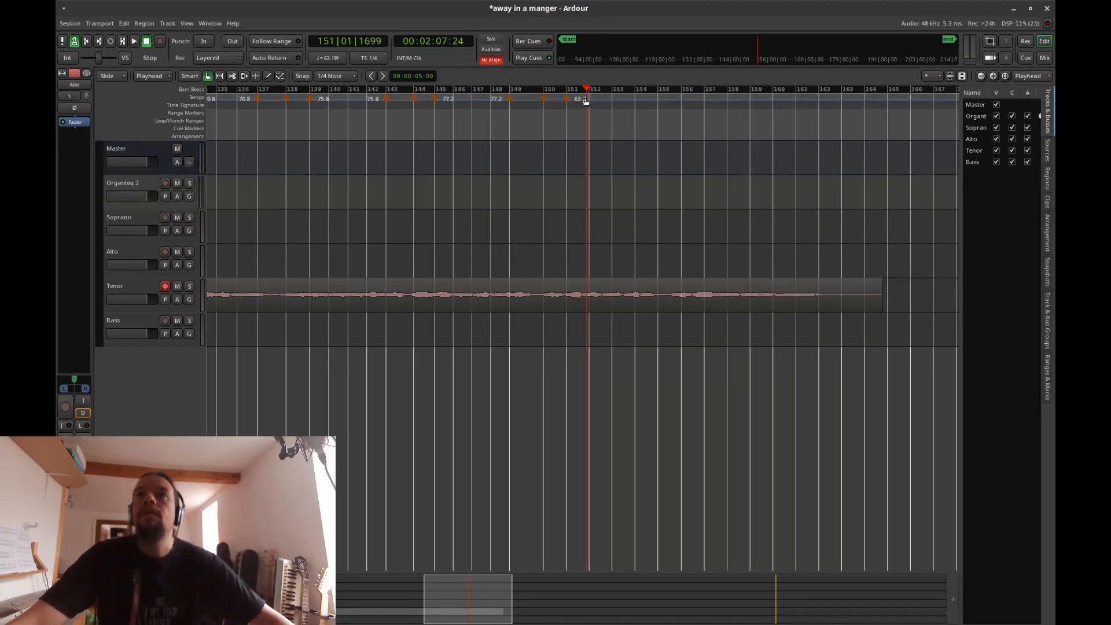
# Step: Add a tempo marker at bar 152 and pull it slightly earlier so bar 152 meets the stopped playhead
pyautogui.click(590, 102)
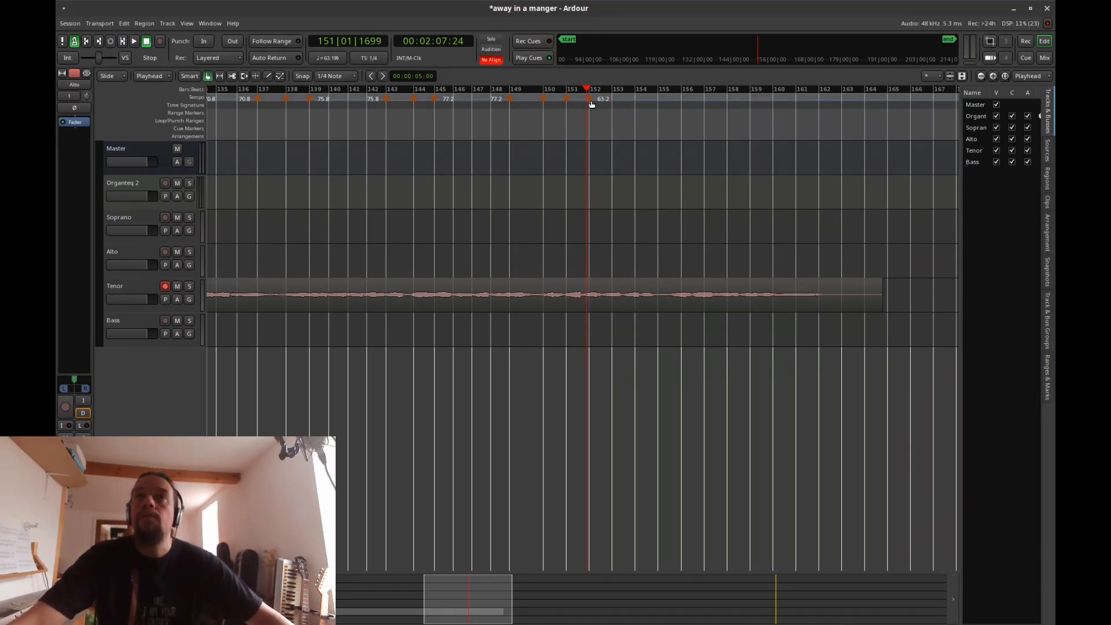
pyautogui.moveTo(583, 102); pyautogui.dragTo(561, 113)
# Step: Replay the passage twice, stopping by ear after bar 152, and stretch the bar 152 tempo to about 80.8 BPM
pyautogui.click(528, 132)
pyautogui.press('space')
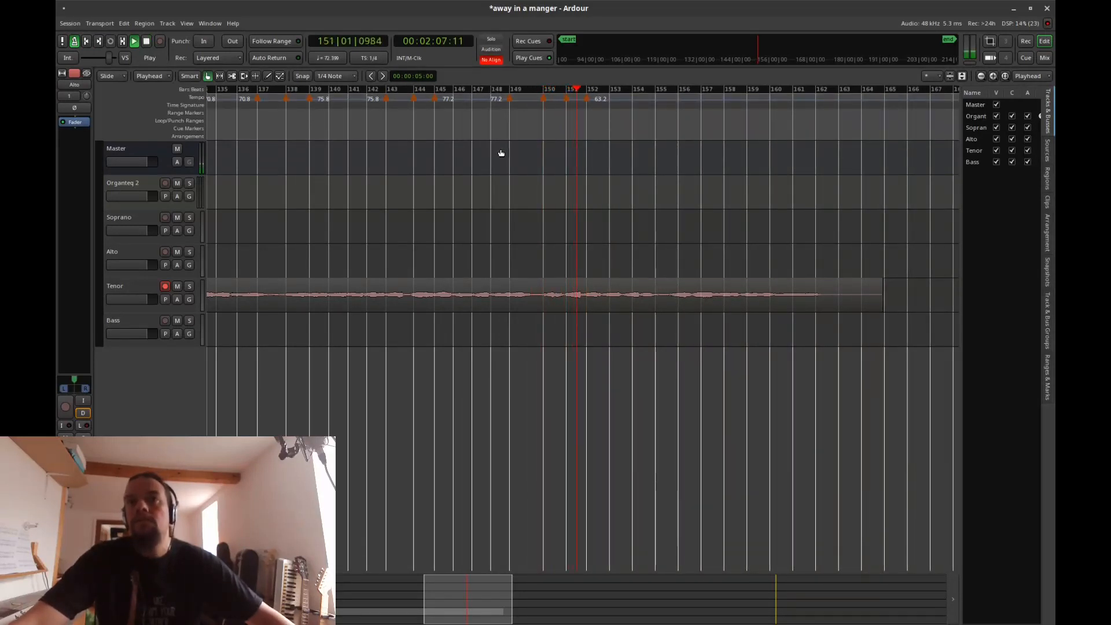
pyautogui.press('space')
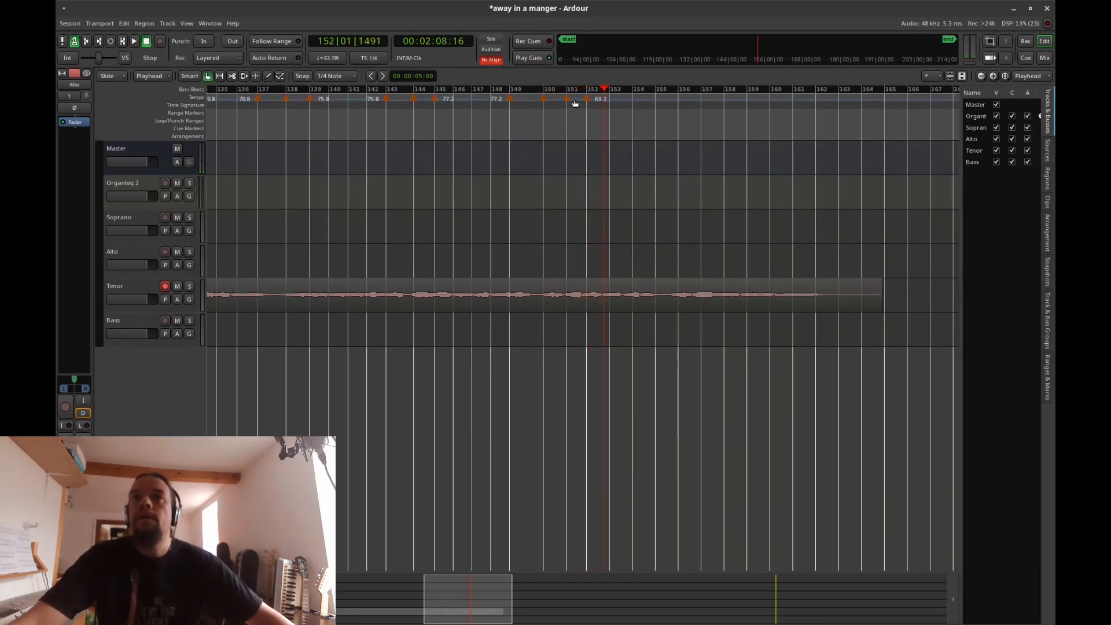
pyautogui.click(540, 134)
pyautogui.press('space')
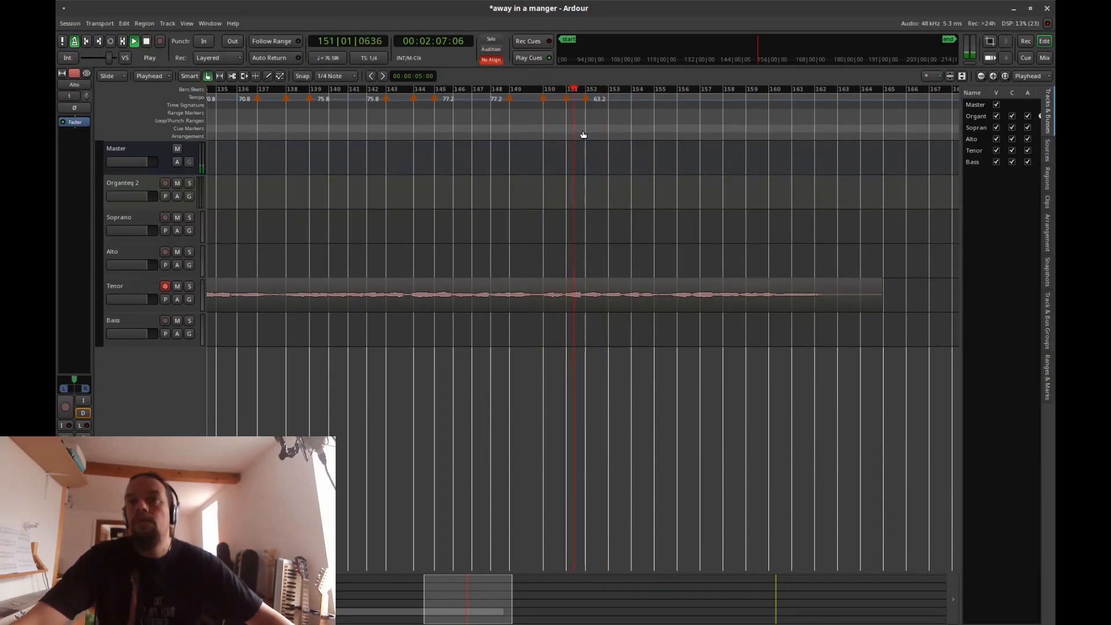
pyautogui.press('space')
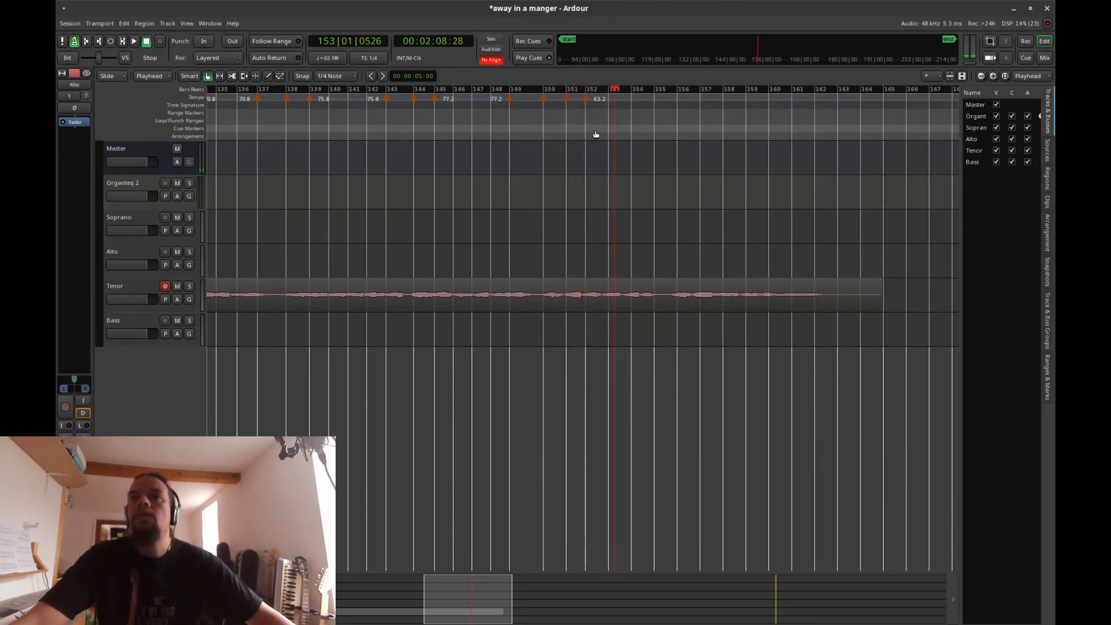
pyautogui.moveTo(625, 101); pyautogui.dragTo(581, 105)
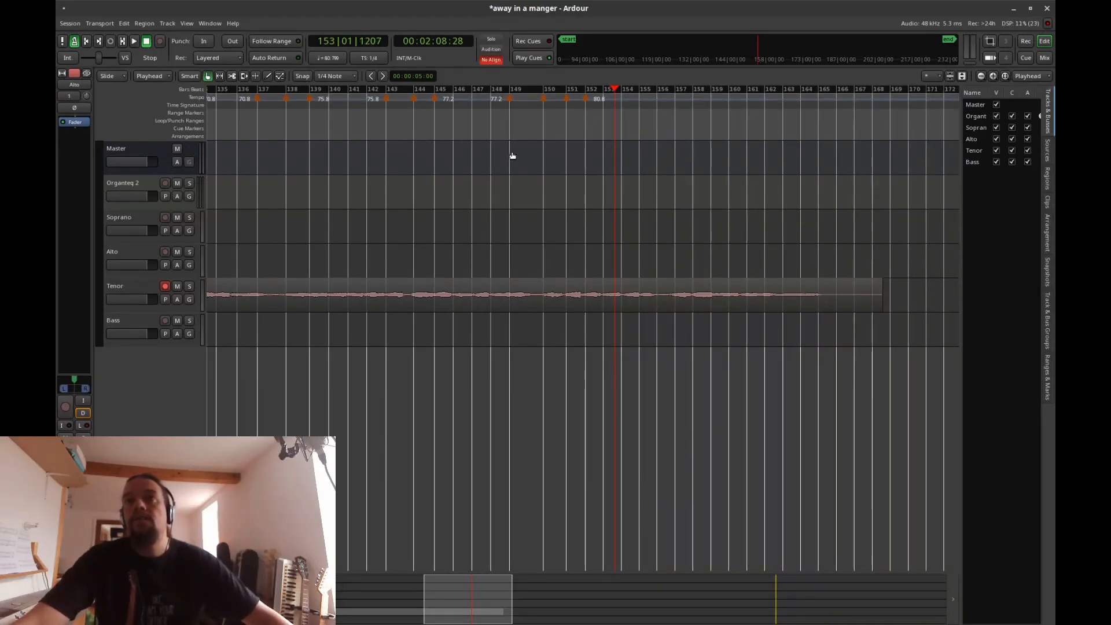
# Step: Replay from bar 146, stop by ear near bar 152, and tighten the bar 151 tempo to about 81.3 BPM
pyautogui.click(471, 131)
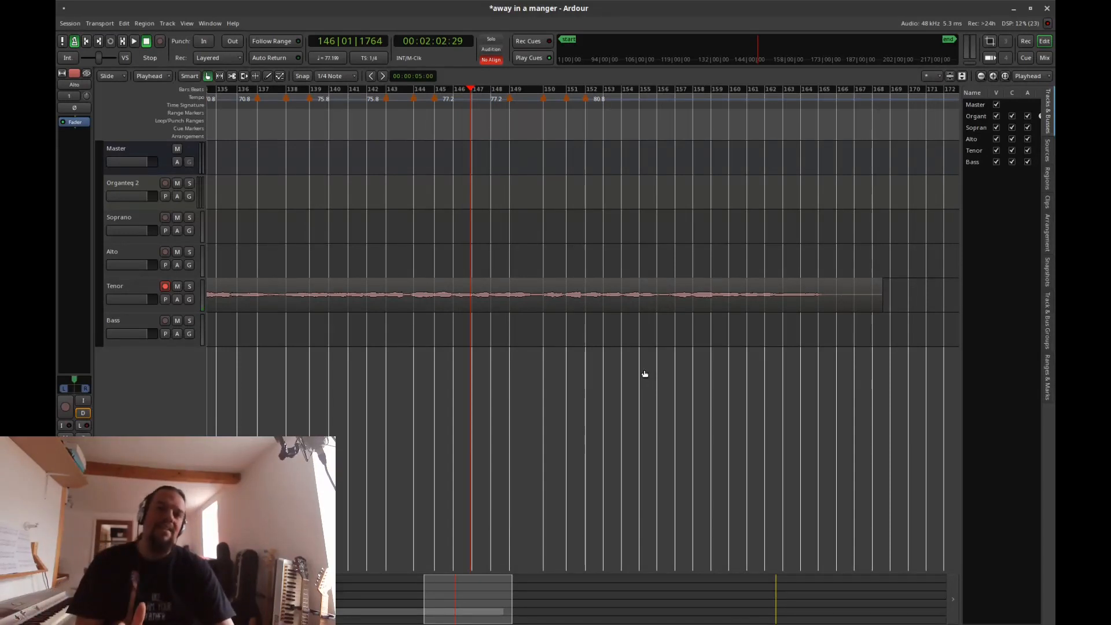
pyautogui.press('space')
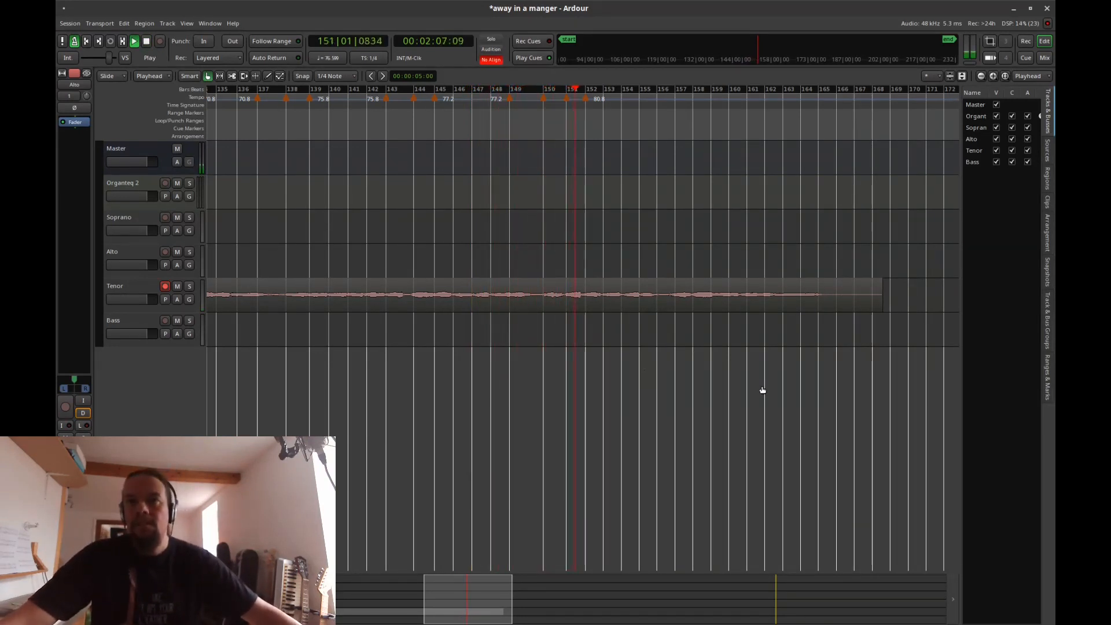
pyautogui.press('space')
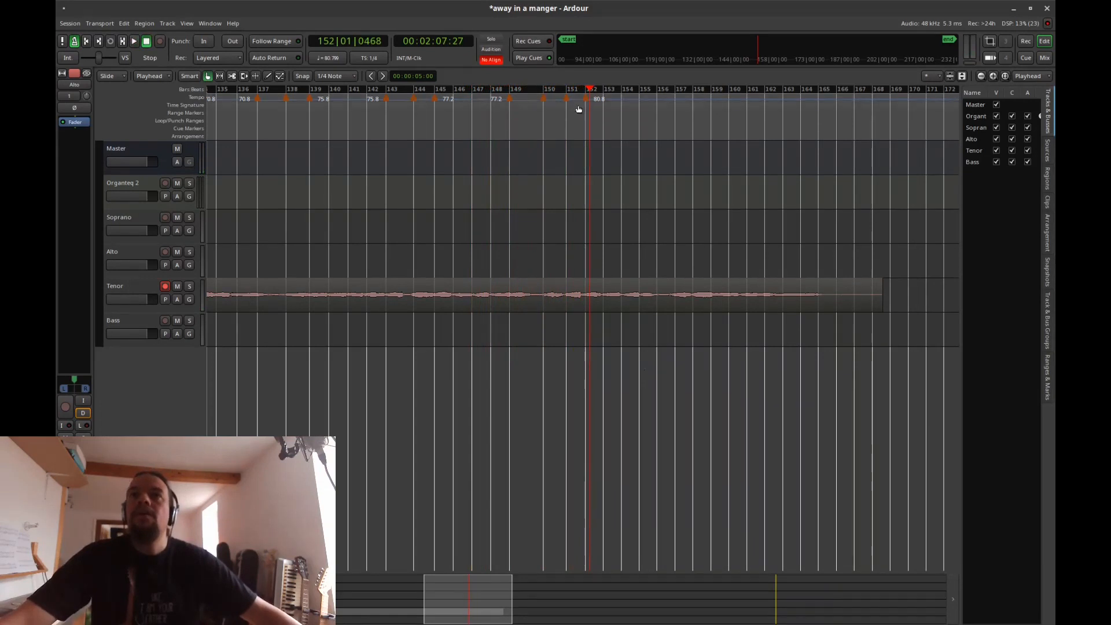
pyautogui.moveTo(576, 101); pyautogui.dragTo(564, 100)
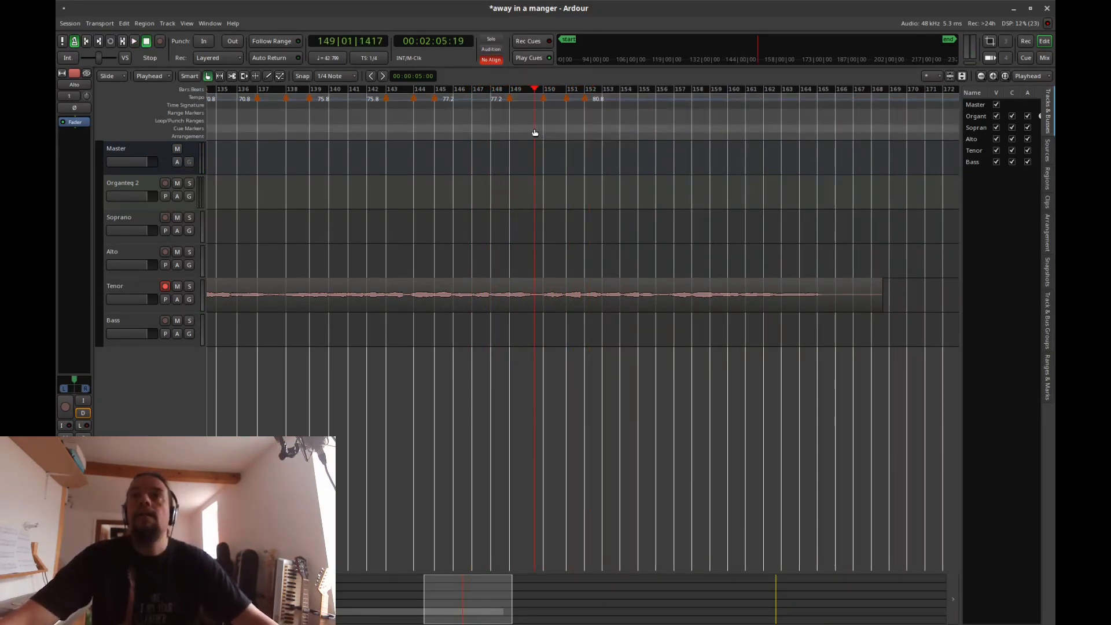
# Step: Replay from bar 149, add tempo markers at bars 153 and 154, and stretch the bar 154 tempo to about 75.4 BPM to meet the stopped playhead
pyautogui.press('space')
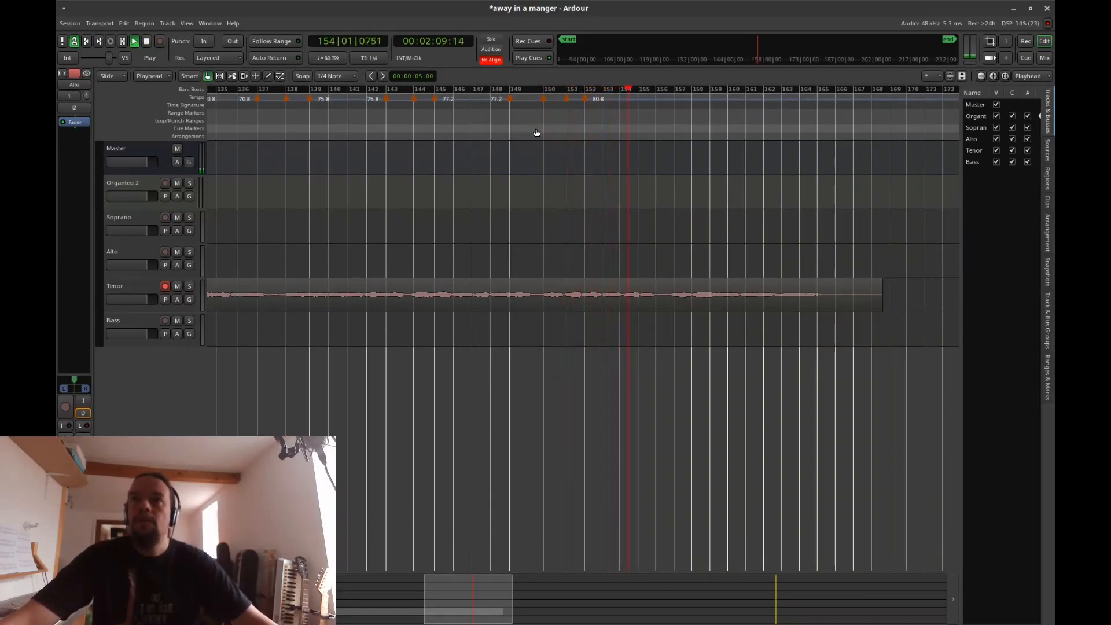
pyautogui.press('space')
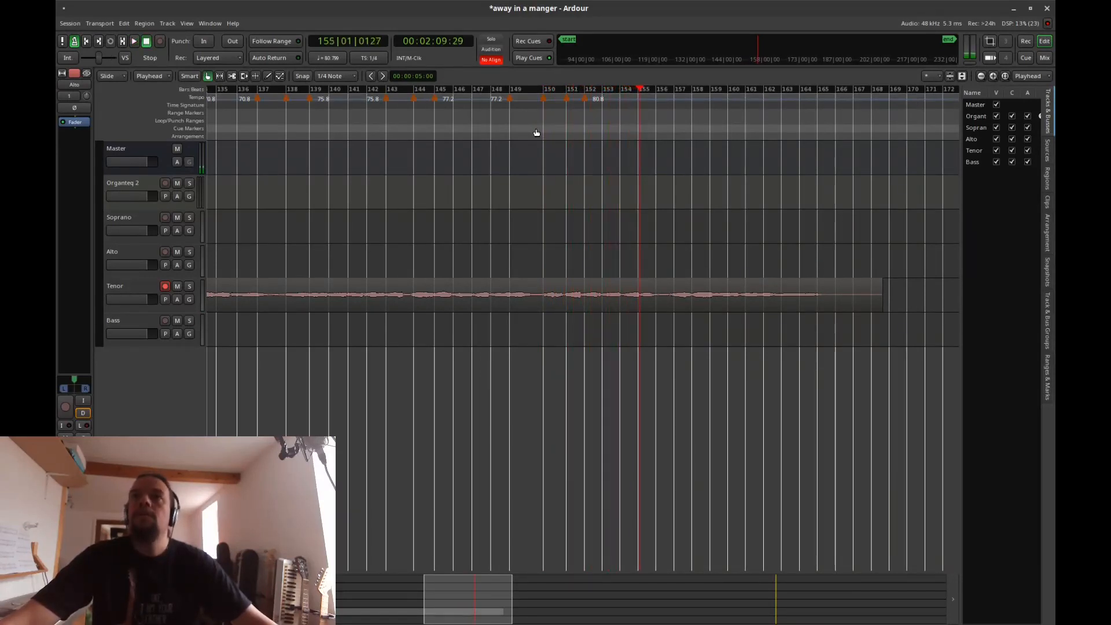
pyautogui.click(620, 98)
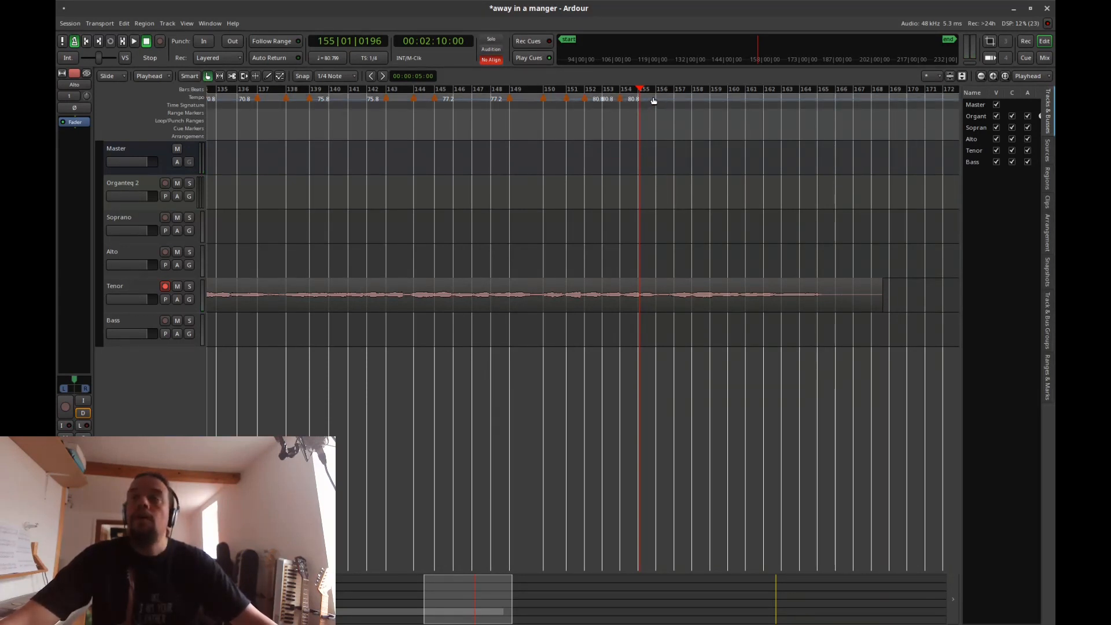
pyautogui.moveTo(654, 101)
pyautogui.mouseDown()
pyautogui.moveTo(642, 102)
pyautogui.moveTo(665, 105)
pyautogui.moveTo(647, 110)
pyautogui.mouseUp()
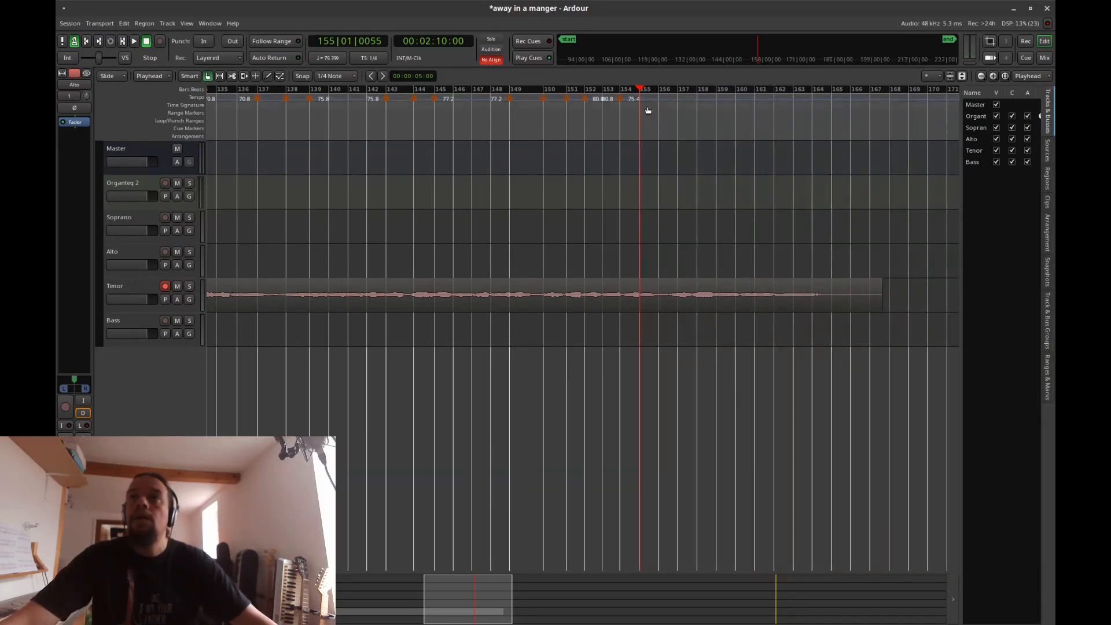
# Step: Replay from bar 152, fine-tune the bar 154 tempo to about 75.2 BPM, and add a tempo marker at bar 155
pyautogui.click(594, 129)
pyautogui.press('space')
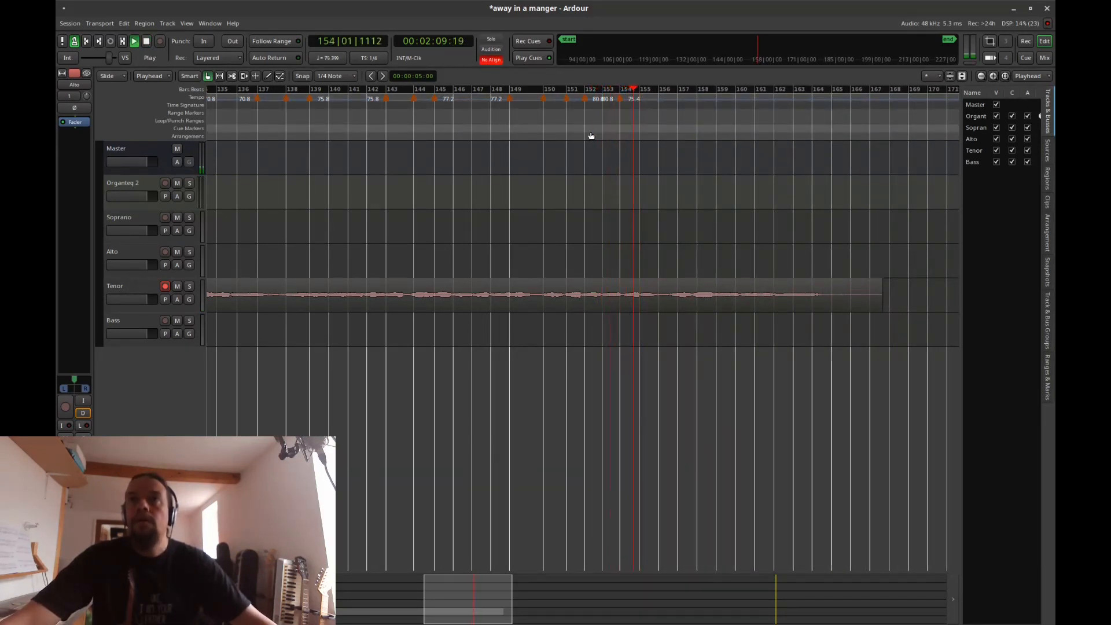
pyautogui.press('space')
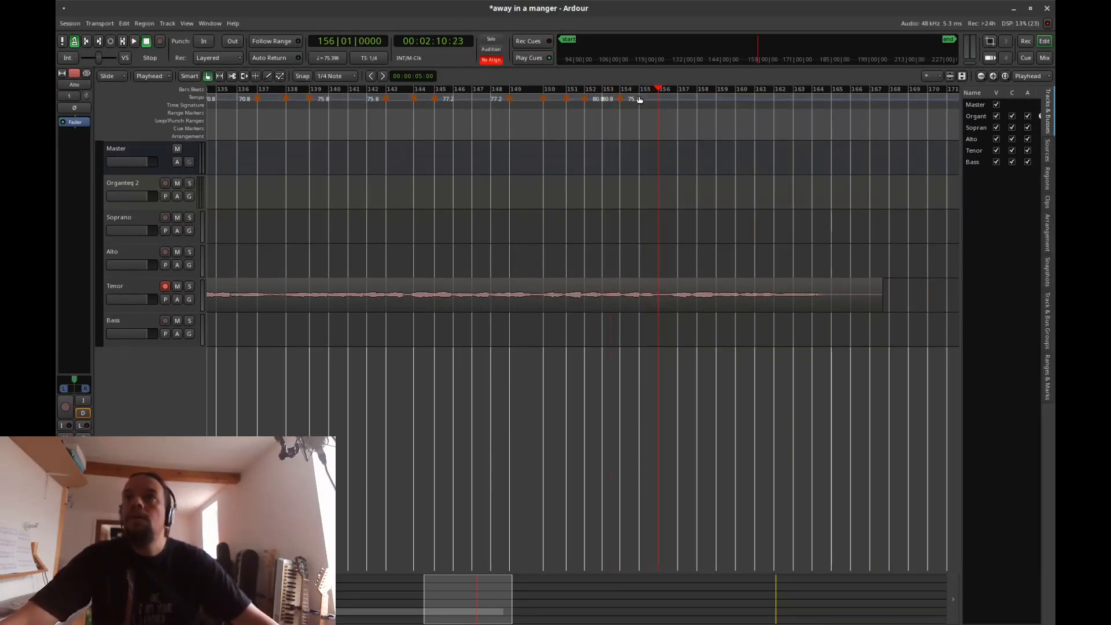
pyautogui.moveTo(639, 101); pyautogui.dragTo(639, 102)
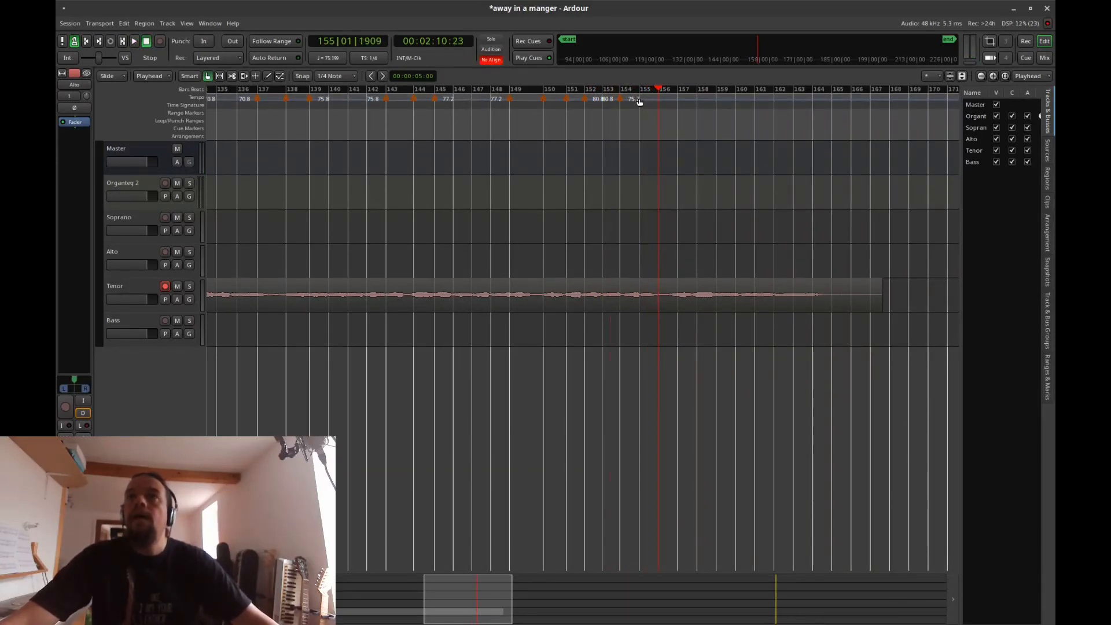
pyautogui.keyDown('ctrl'); pyautogui.click(642, 102); pyautogui.keyUp('ctrl')
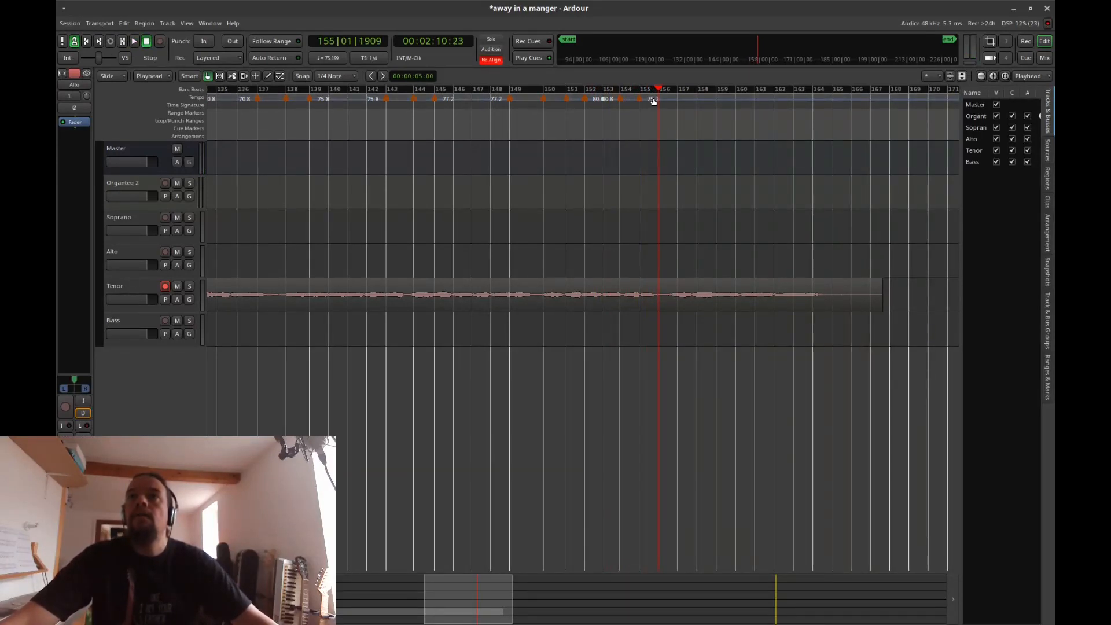
# Step: Replay from bar 153, stop by ear on the next beat, and stretch the bar 155 tempo to about 47.8 BPM
pyautogui.click(602, 133)
pyautogui.press('space')
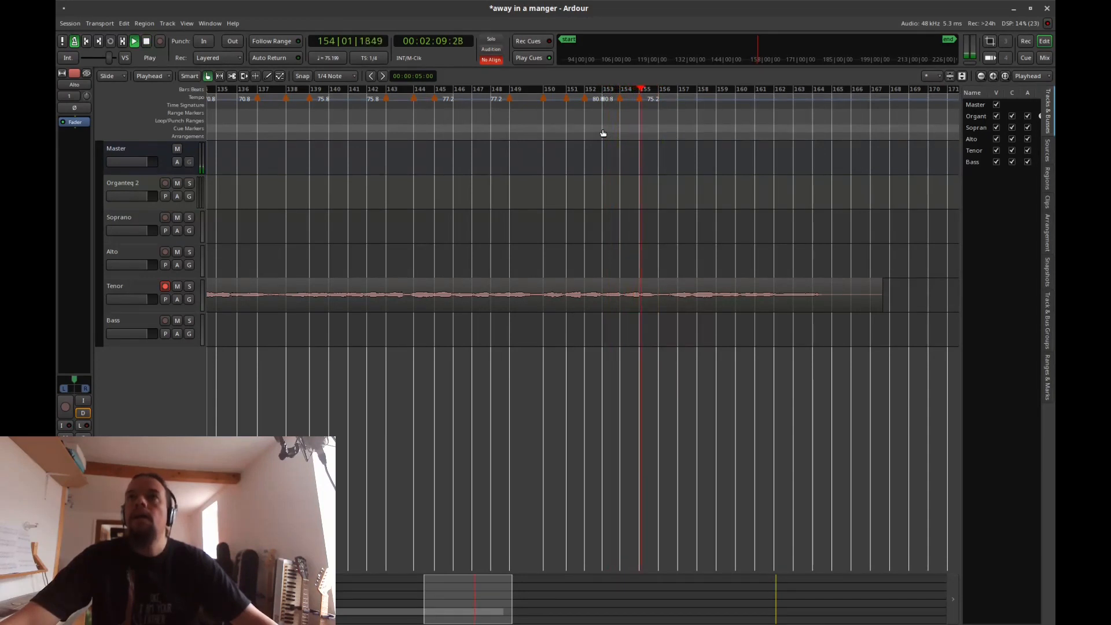
pyautogui.press('space')
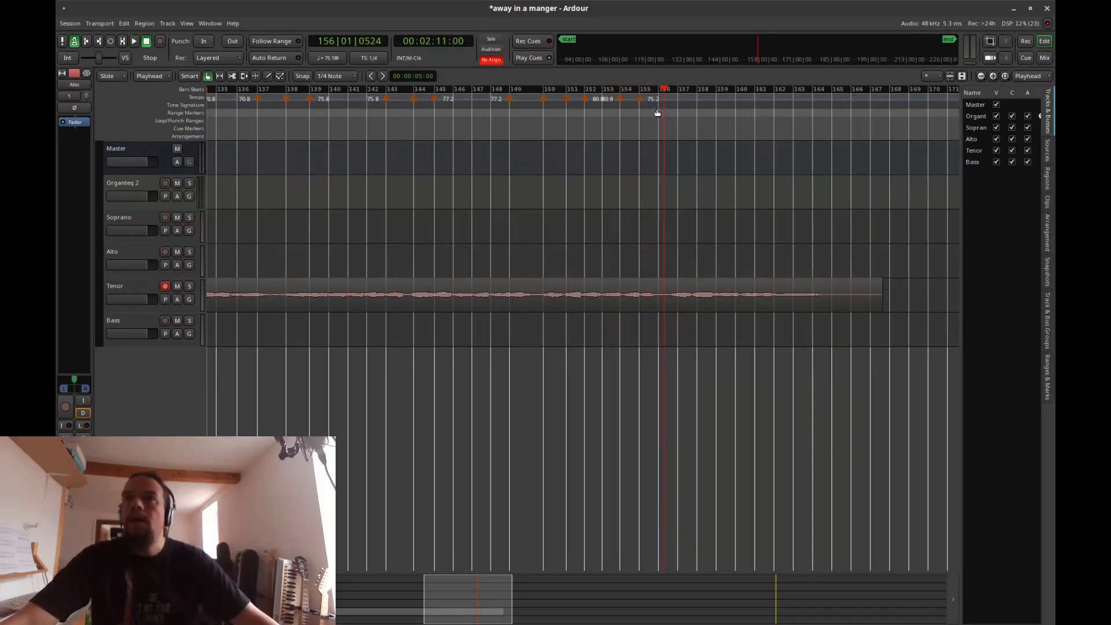
pyautogui.moveTo(669, 99); pyautogui.dragTo(744, 91)
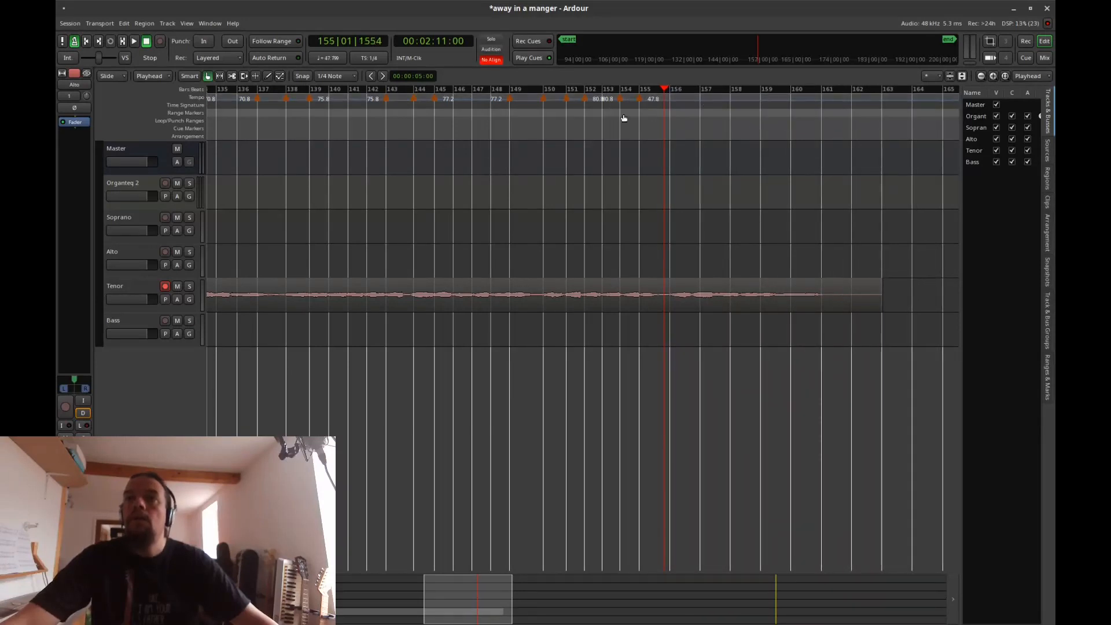
# Step: Replay from bar 153, stretch the bar 155 tempo to about 45.4 BPM, and add a tempo marker at bar 156
pyautogui.click(606, 132)
pyautogui.press('space')
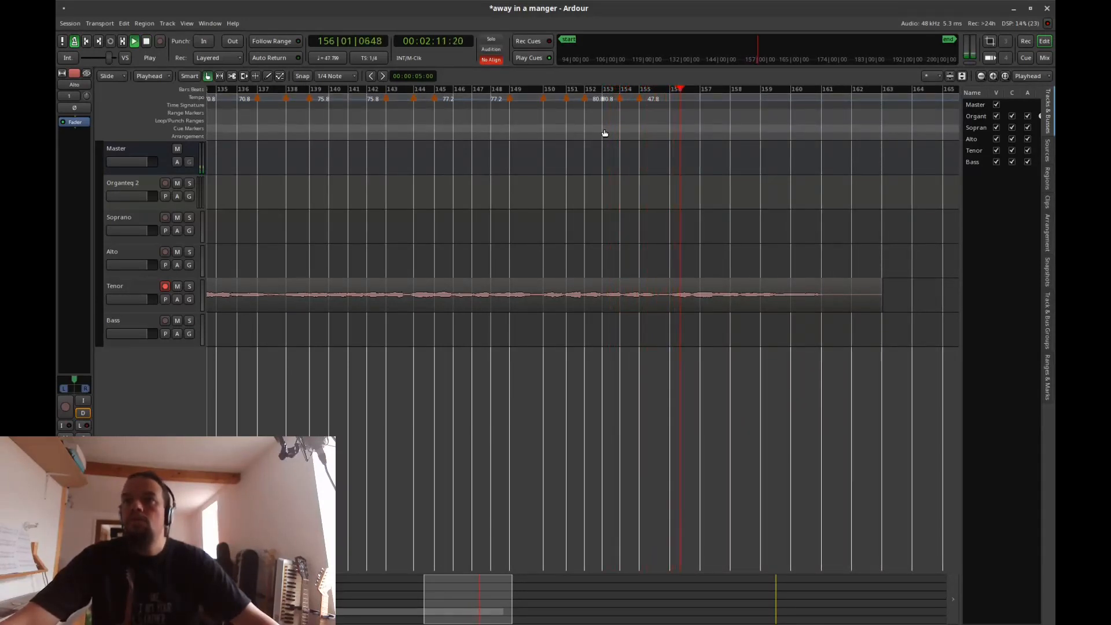
pyautogui.press('space')
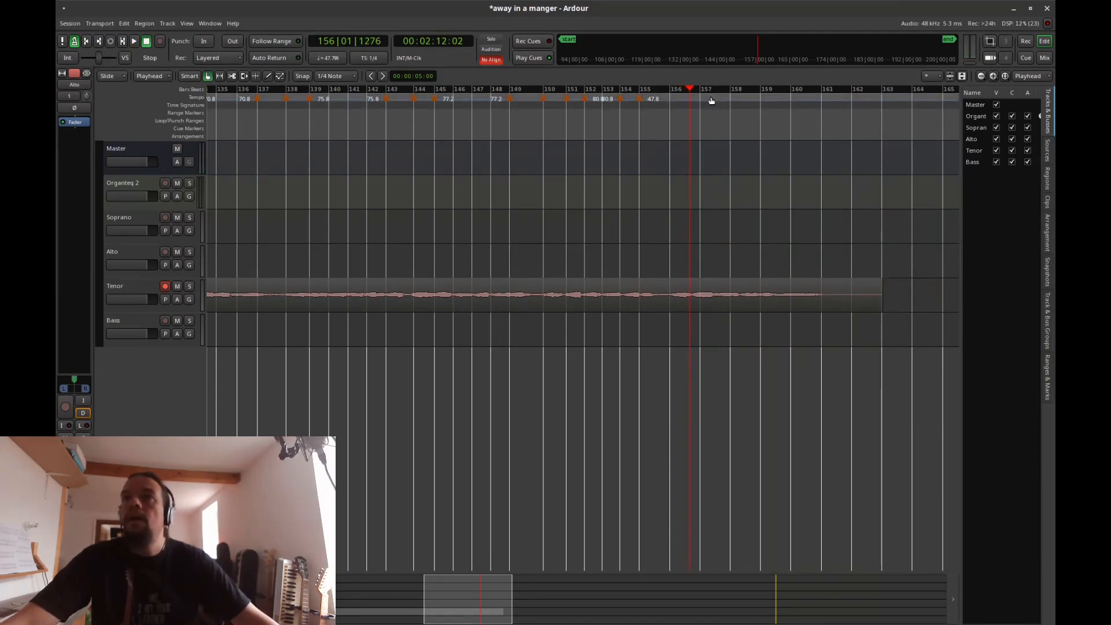
pyautogui.moveTo(710, 102)
pyautogui.mouseDown()
pyautogui.moveTo(721, 102)
pyautogui.moveTo(697, 102)
pyautogui.mouseUp()
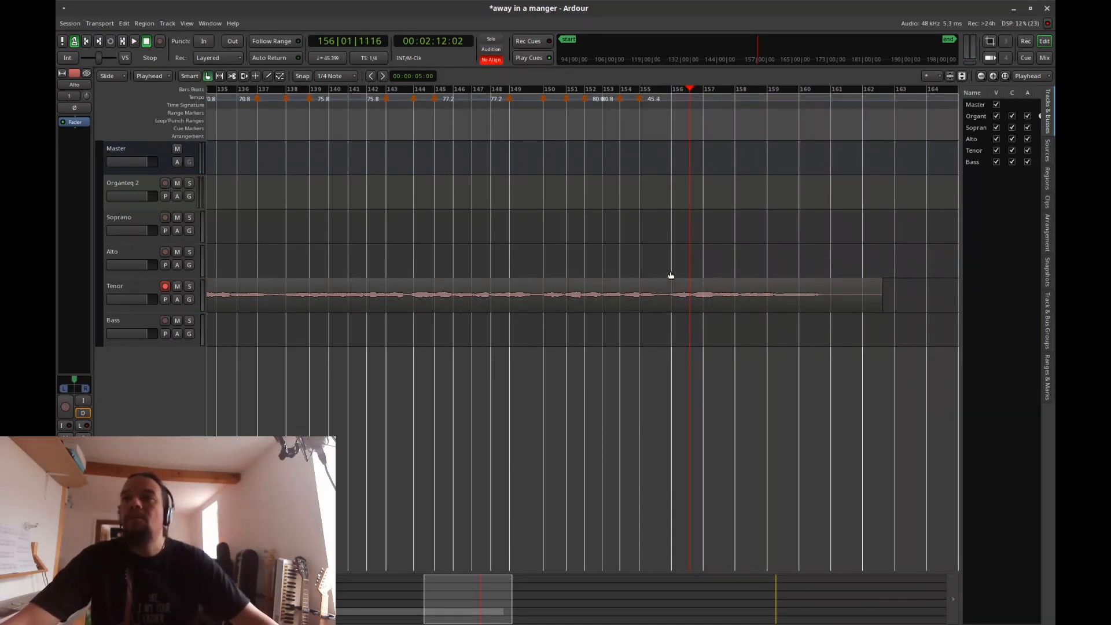
pyautogui.click(671, 101)
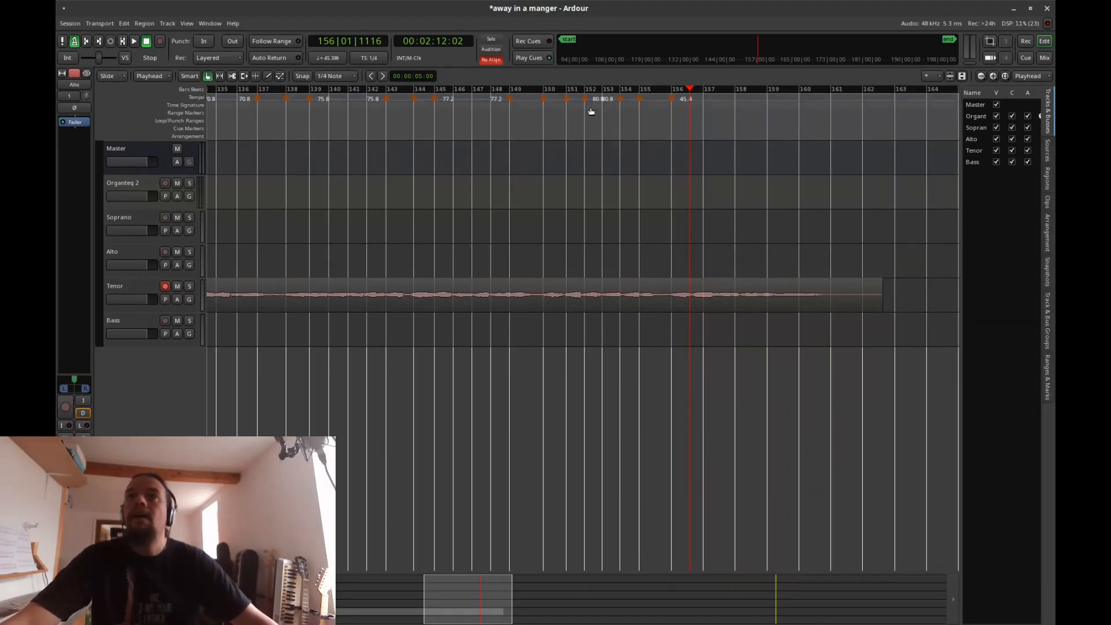
# Step: Replay from bar 150 and stretch the bar 156 tempo to about 65.8 BPM so bar 157 meets the stopped playhead
pyautogui.click(566, 131)
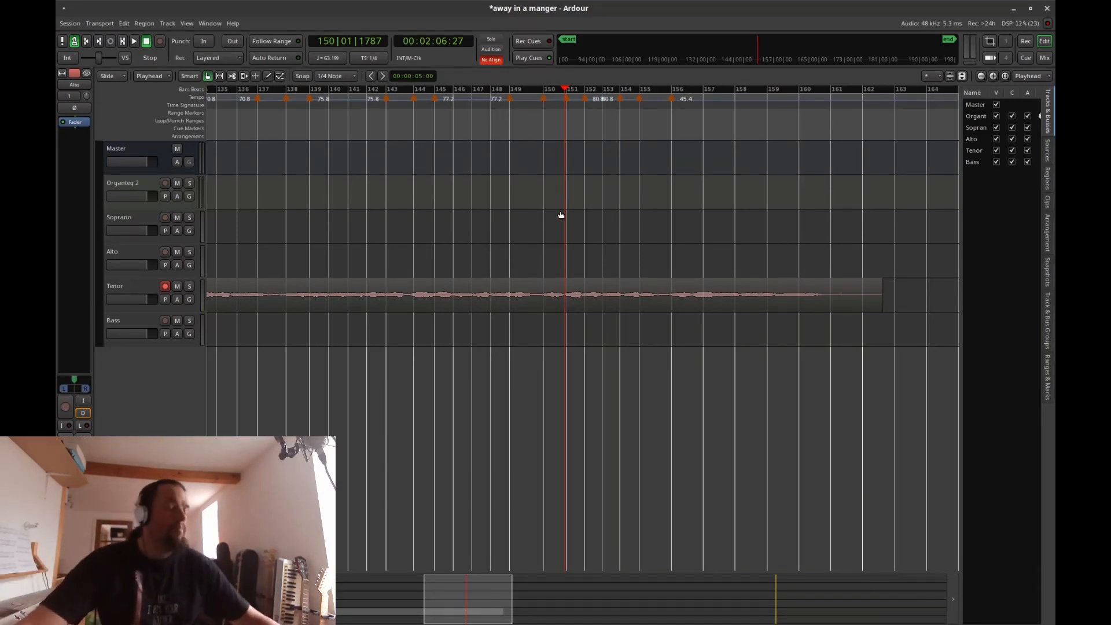
pyautogui.press('space')
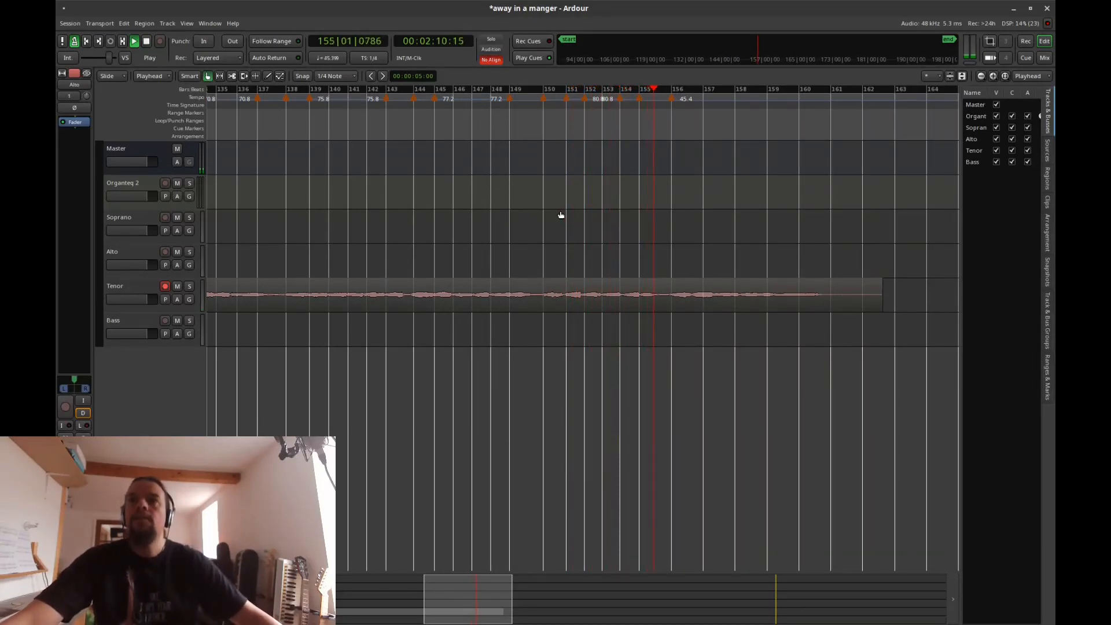
pyautogui.press('space')
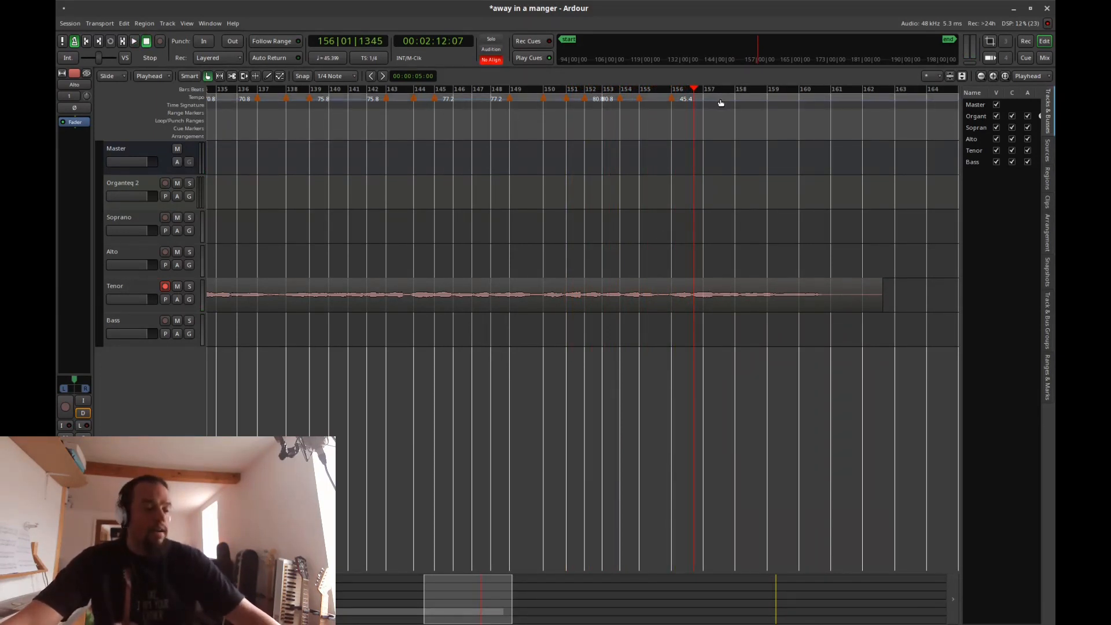
pyautogui.moveTo(720, 103); pyautogui.dragTo(673, 105)
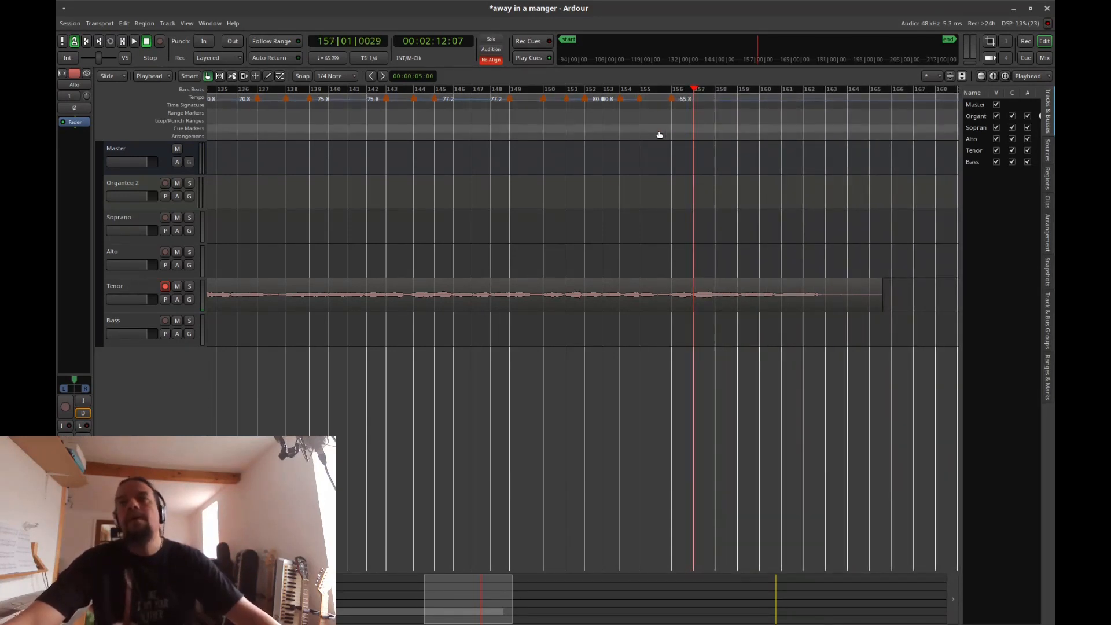
# Step: Replay from bar 149, add tempo markers at bars 157 and 158, and stretch the bar 158 tempo to about 56.0 BPM
pyautogui.click(575, 134)
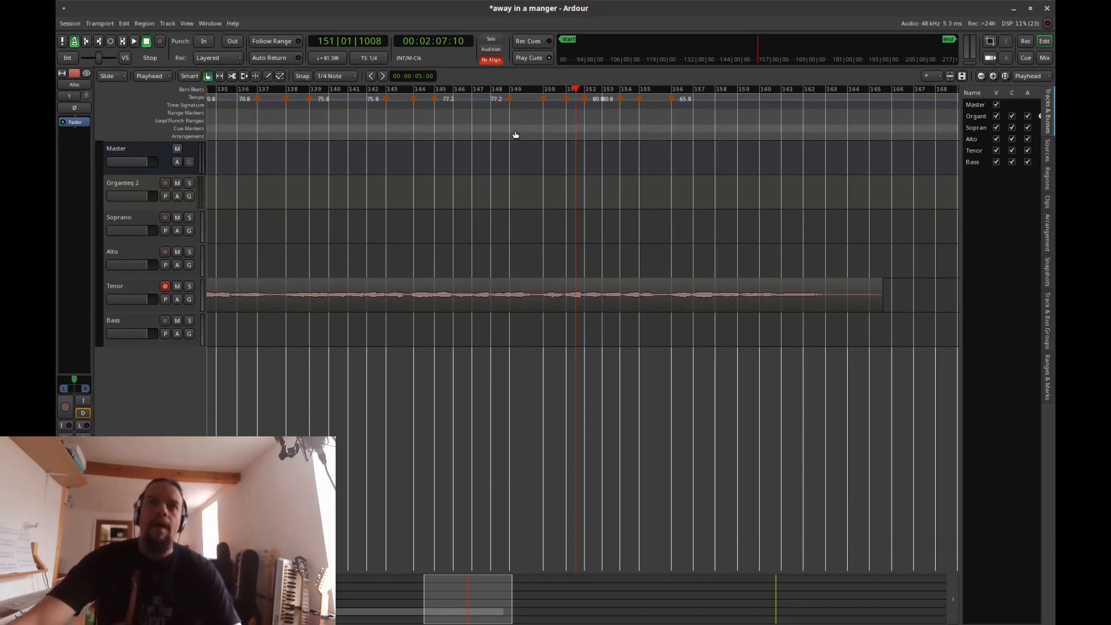
pyautogui.moveTo(515, 133); pyautogui.dragTo(511, 137)
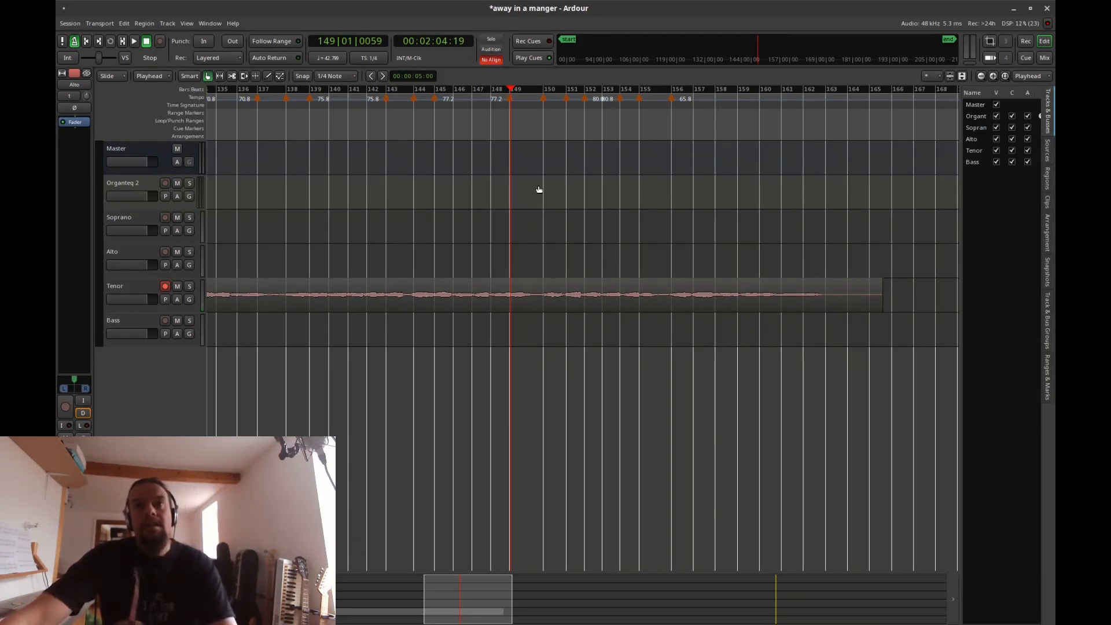
pyautogui.click(508, 135)
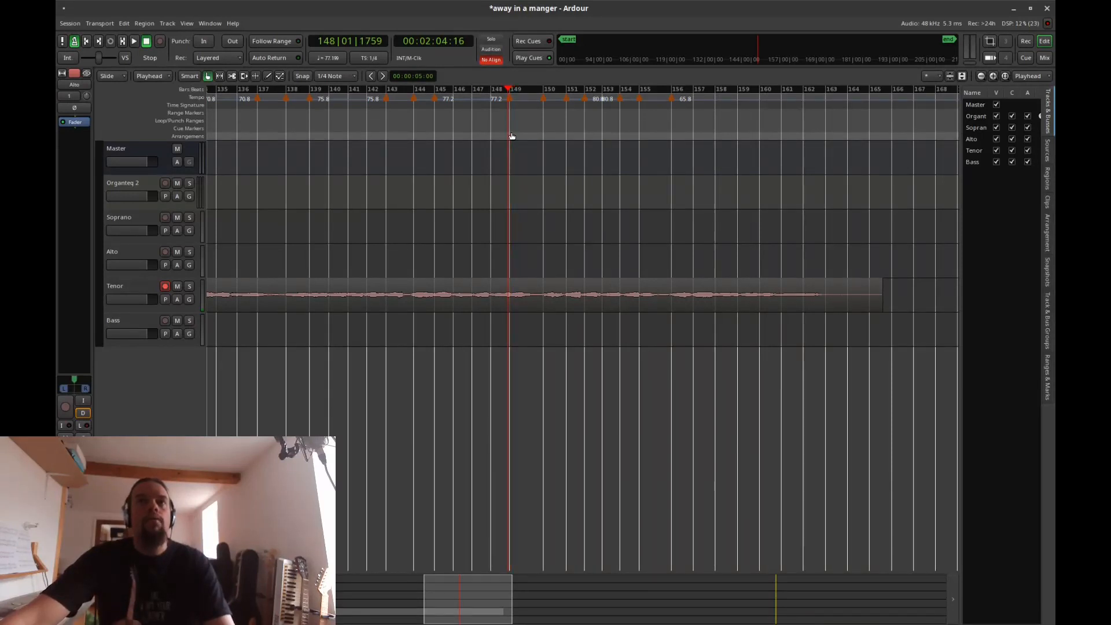
pyautogui.click(509, 139)
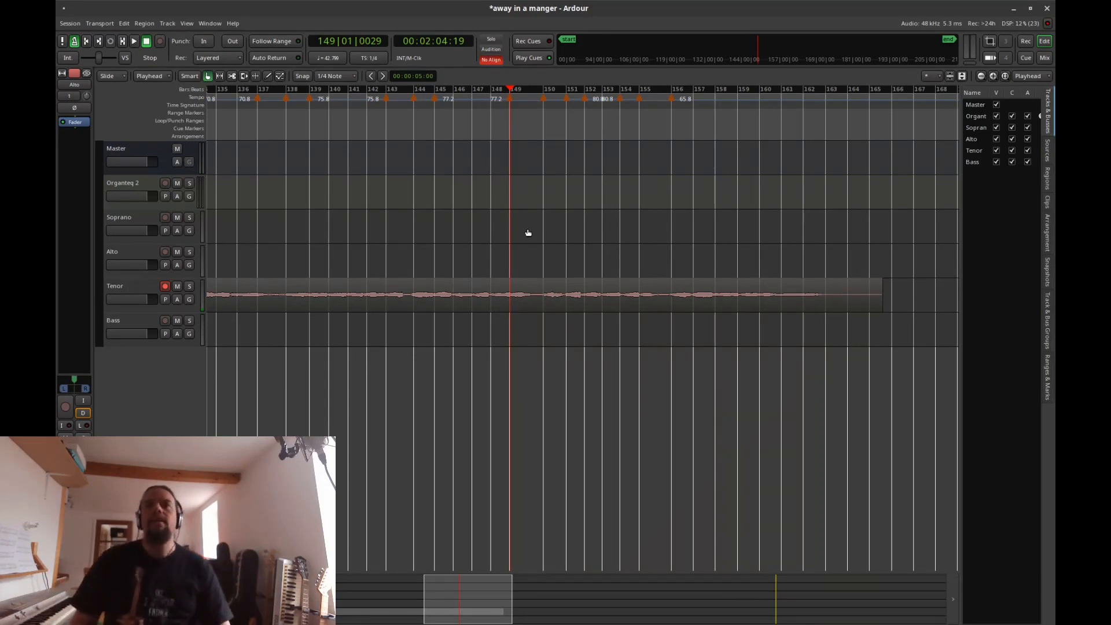
pyautogui.press('space')
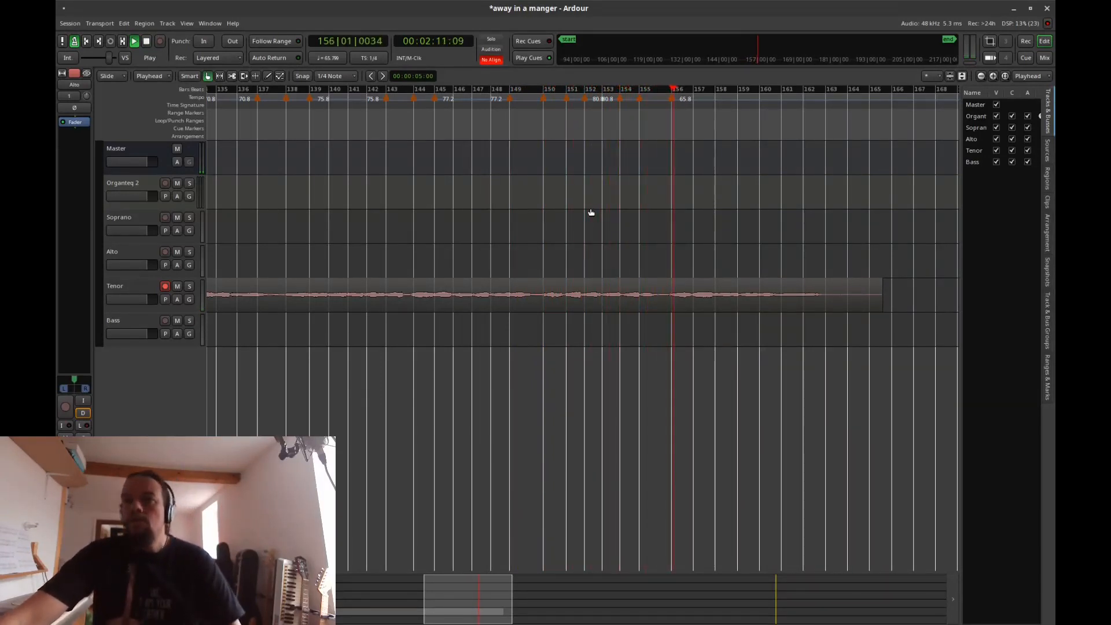
pyautogui.press('space')
pyautogui.press('space')
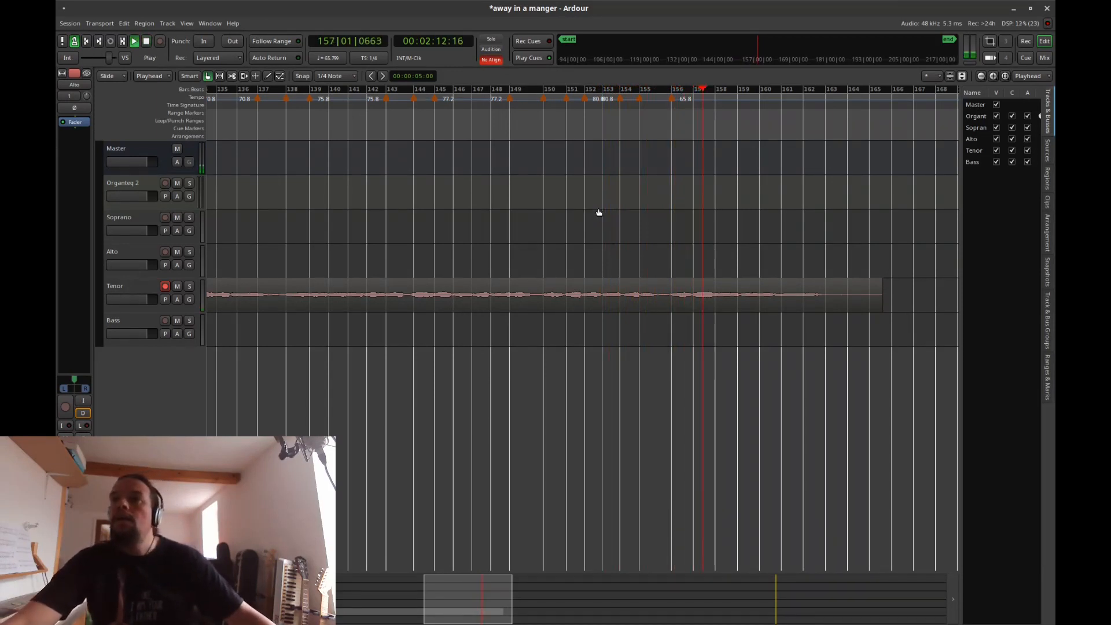
pyautogui.press('space')
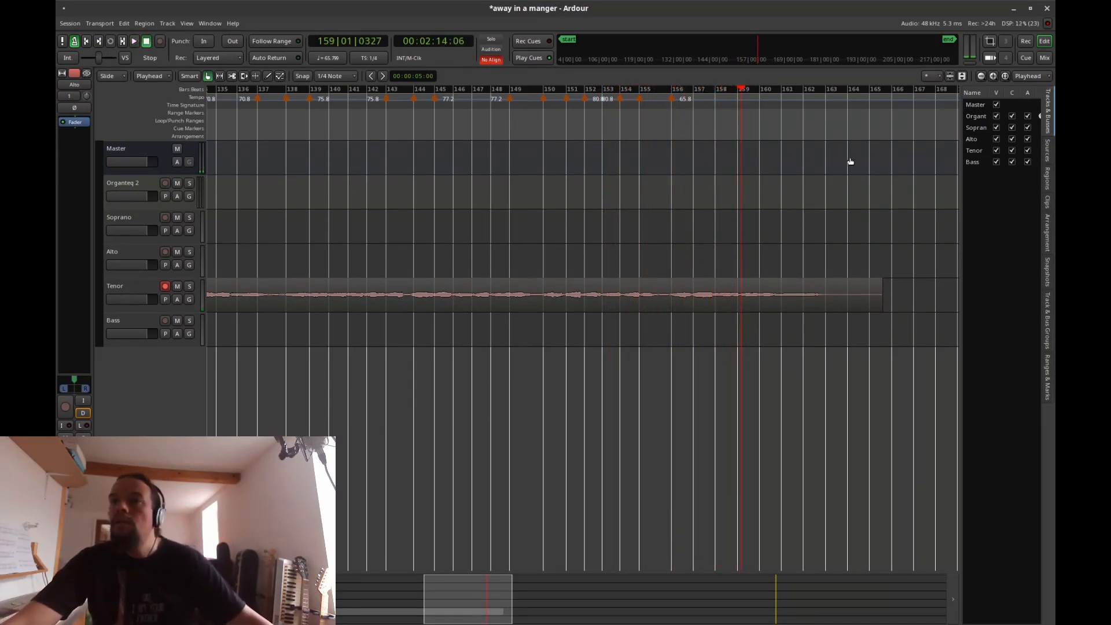
pyautogui.click(716, 101)
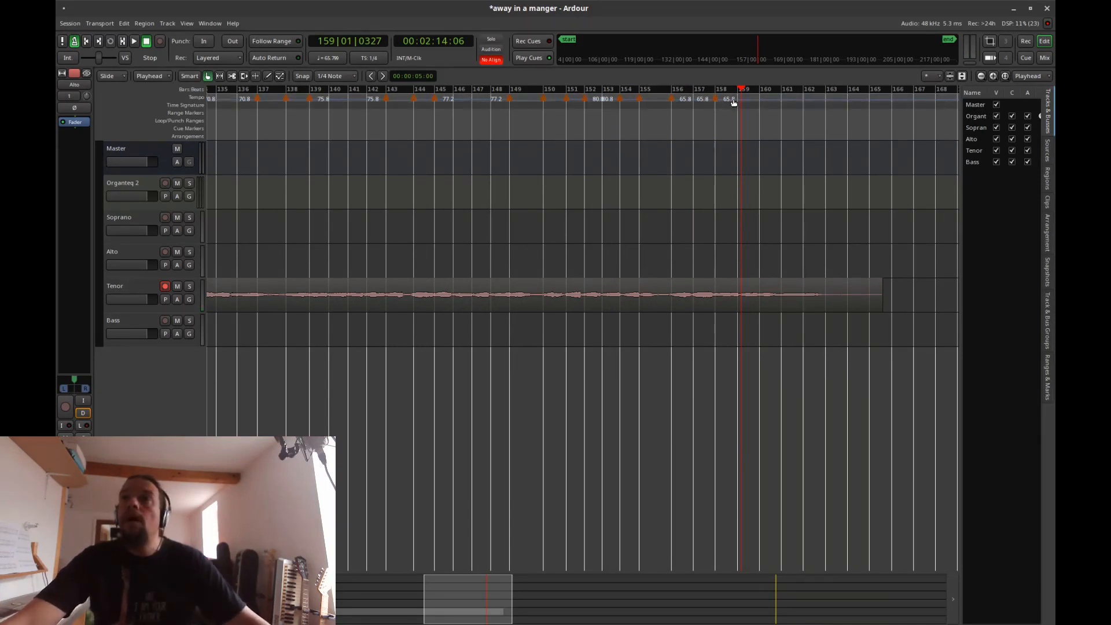
pyautogui.click(735, 100)
pyautogui.moveTo(734, 100); pyautogui.dragTo(758, 102)
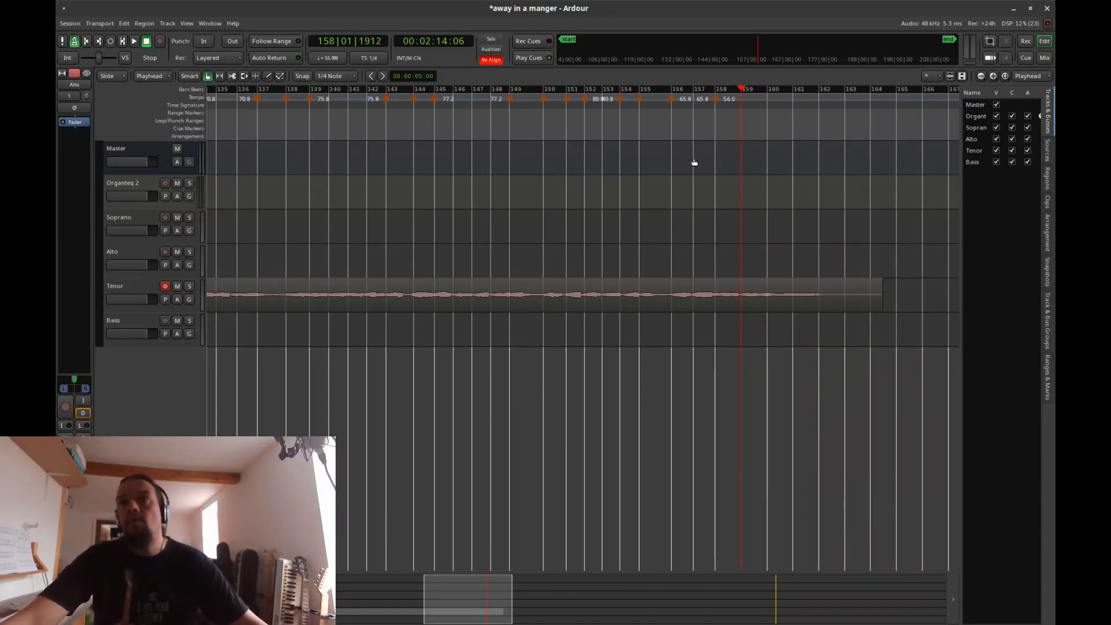
# Step: Replay from bar 152, add a tempo marker at bar 159, and stretch its tempo to about 43.8 BPM so bar 160 meets the stopped playhead
pyautogui.click(647, 135)
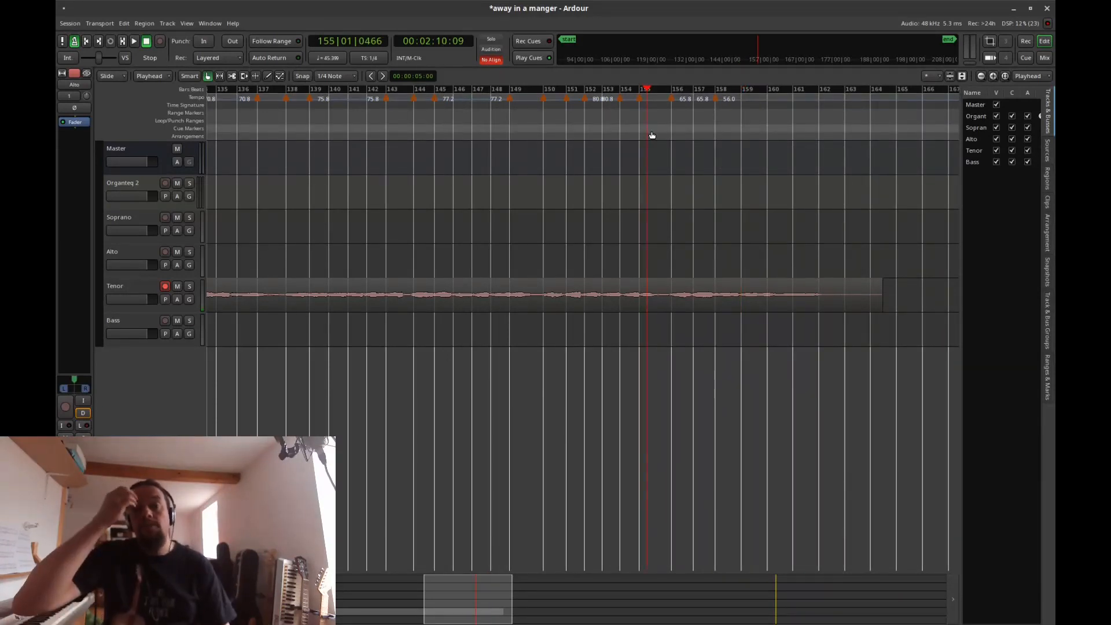
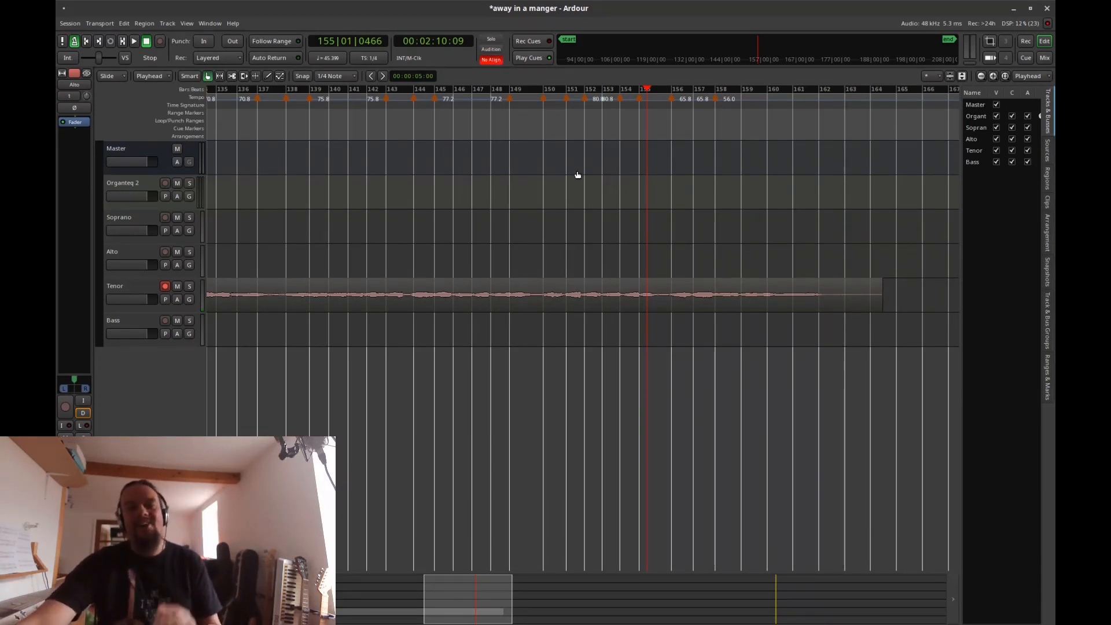
pyautogui.click(587, 130)
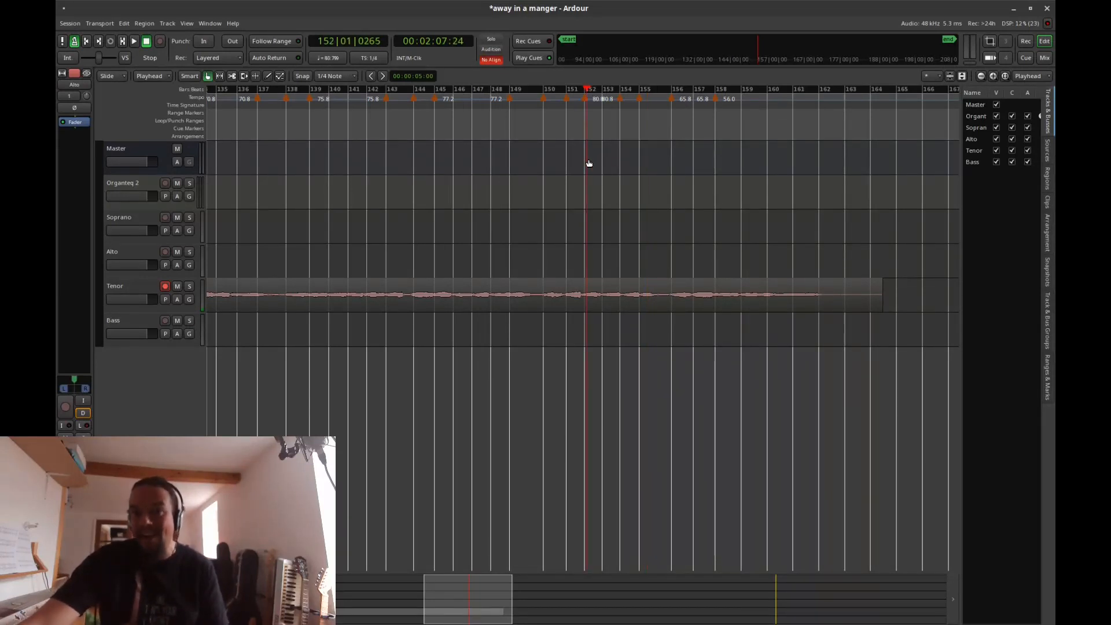
pyautogui.press('space')
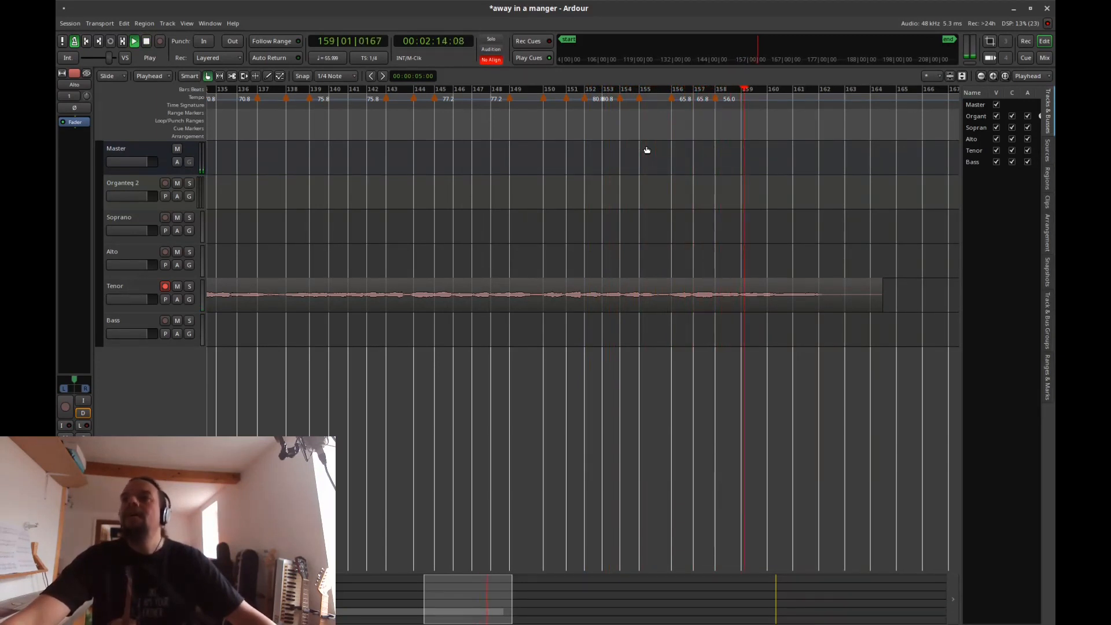
pyautogui.press('space')
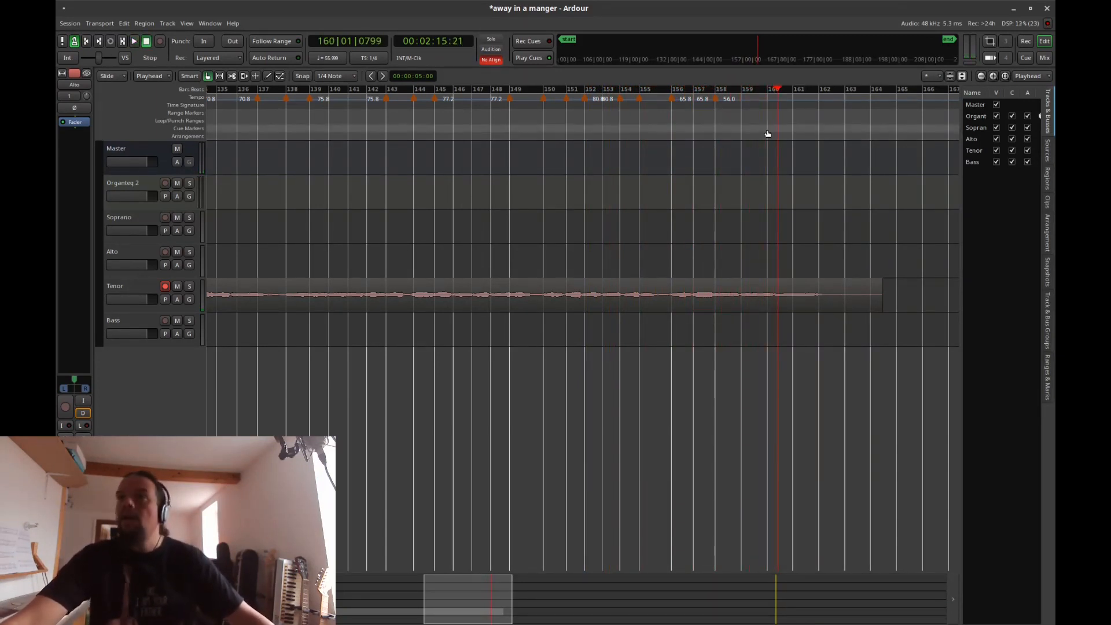
pyautogui.keyDown('ctrl'); pyautogui.click(742, 101); pyautogui.keyUp('ctrl')
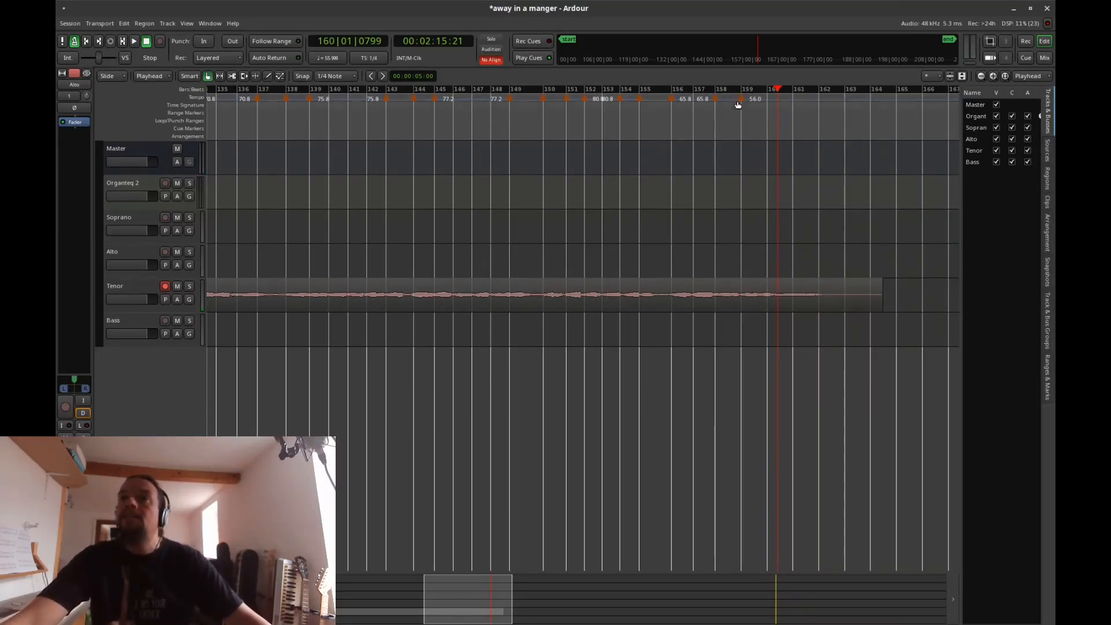
pyautogui.moveTo(767, 101); pyautogui.dragTo(799, 100)
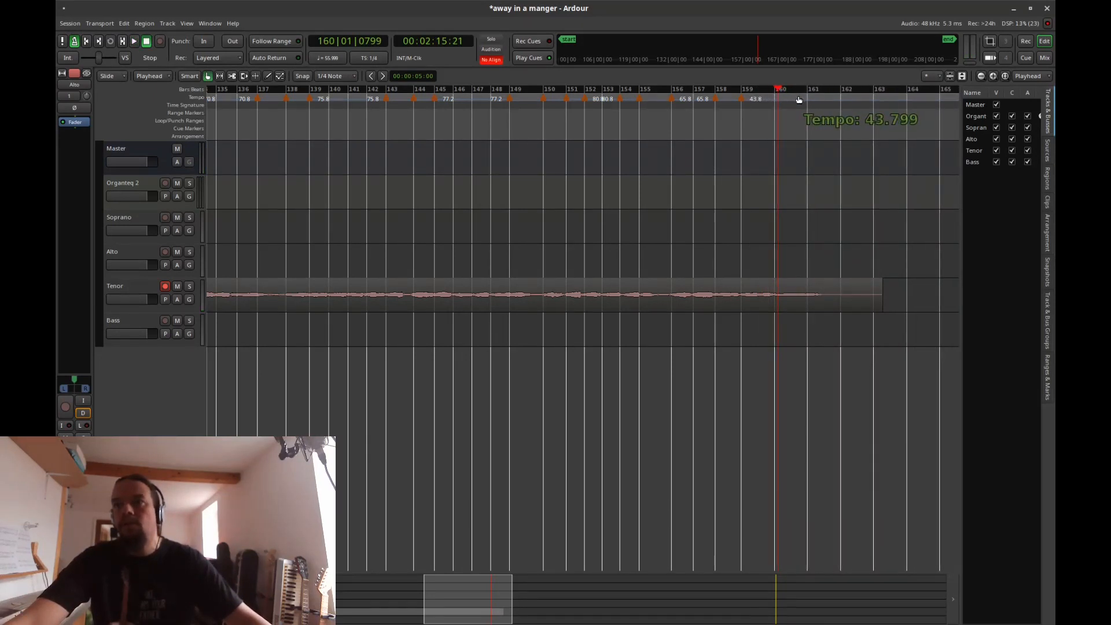
# Step: Replay from just before bar 155, add a tempo marker at bar 160, and stretch its tempo to about 32.2 BPM
pyautogui.click(636, 131)
pyautogui.press('space')
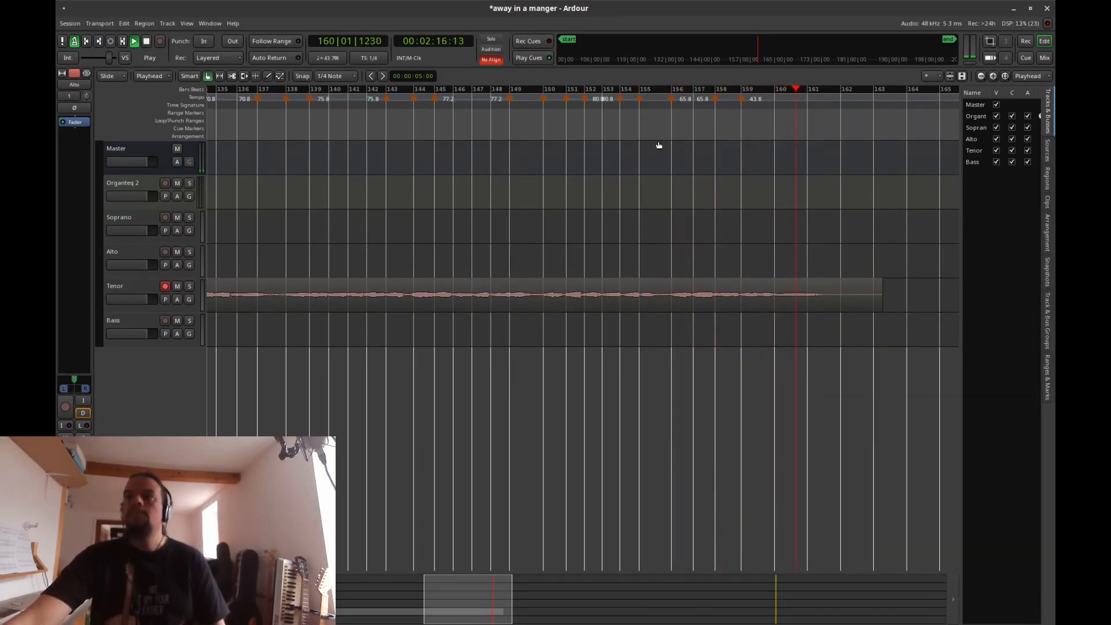
pyautogui.press('space')
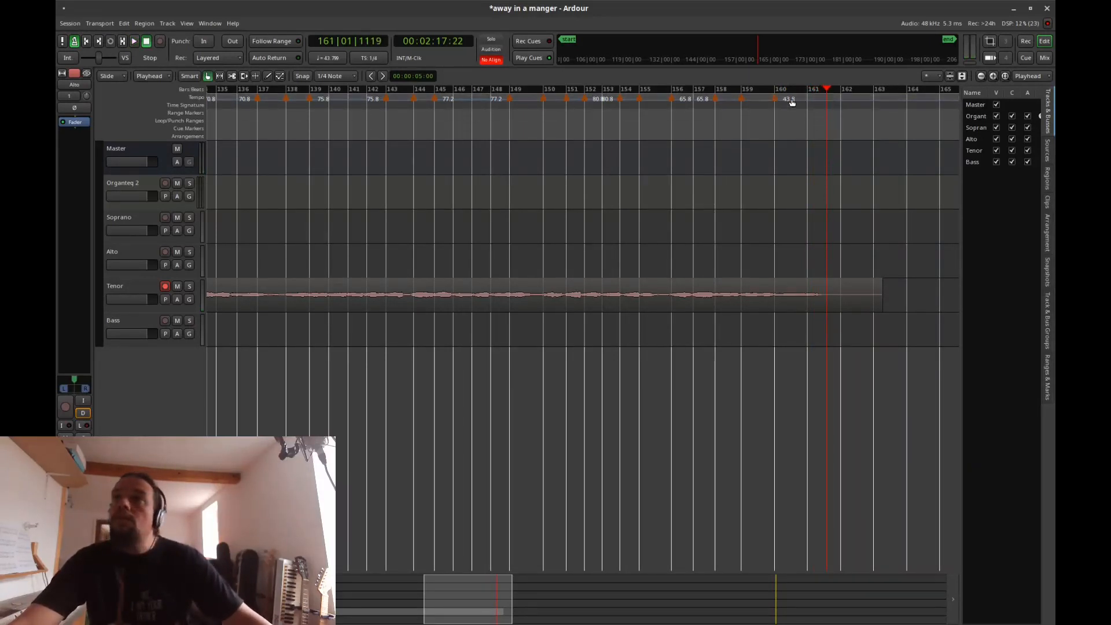
pyautogui.moveTo(804, 99); pyautogui.dragTo(835, 99)
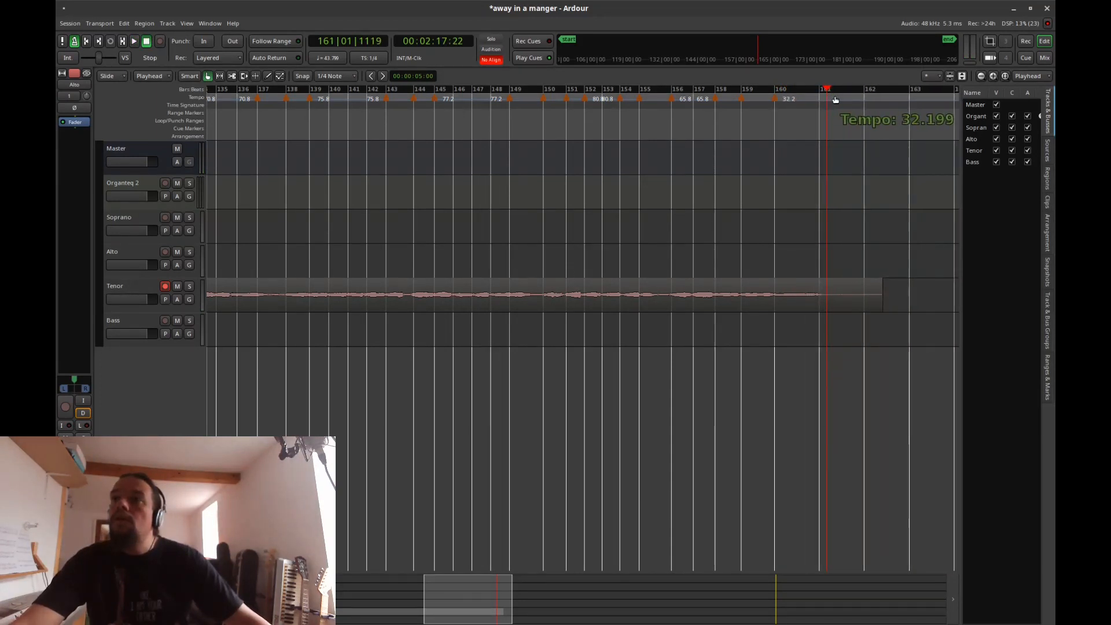
# Step: Replay the Tenor's ending from within bar 159 to check the last beats, and save the session
pyautogui.click(764, 129)
pyautogui.press('space')
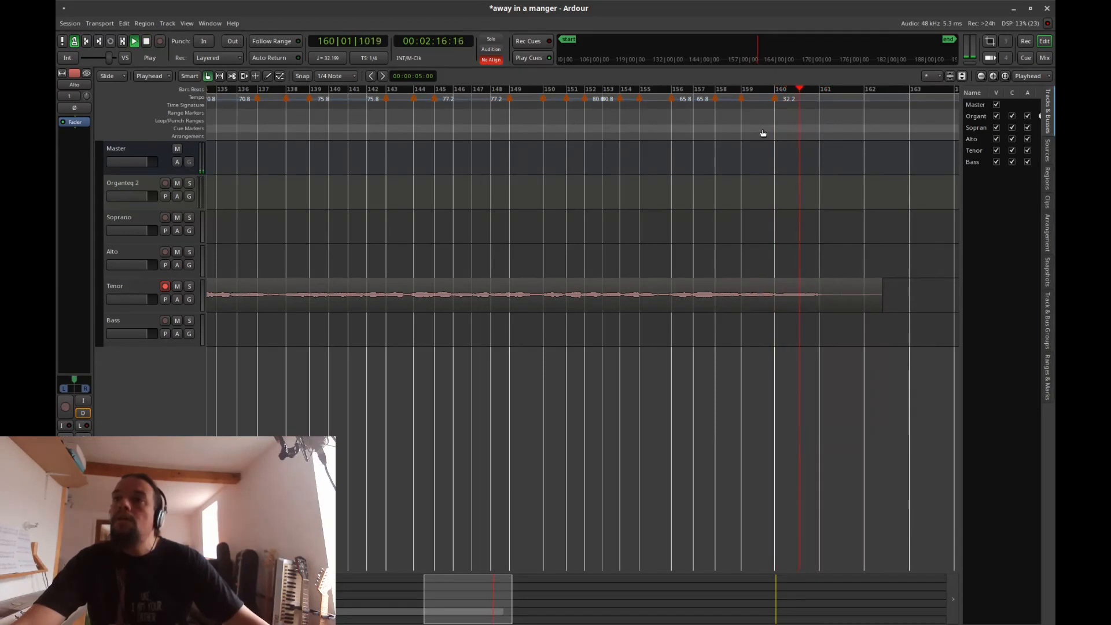
pyautogui.press('space')
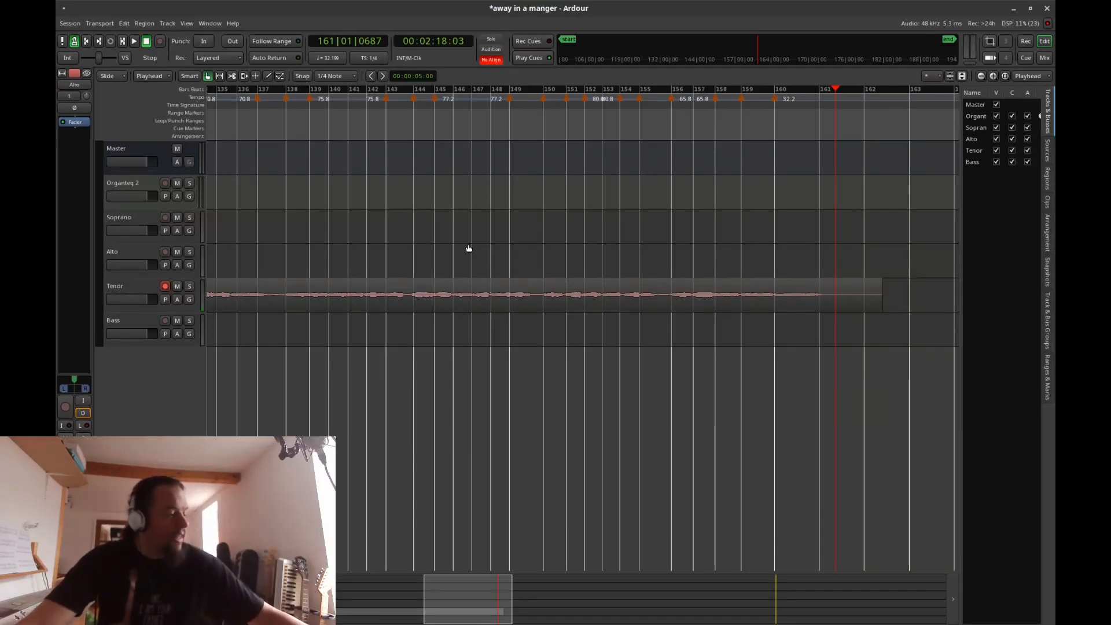
pyautogui.hotkey('ctrl', 's')
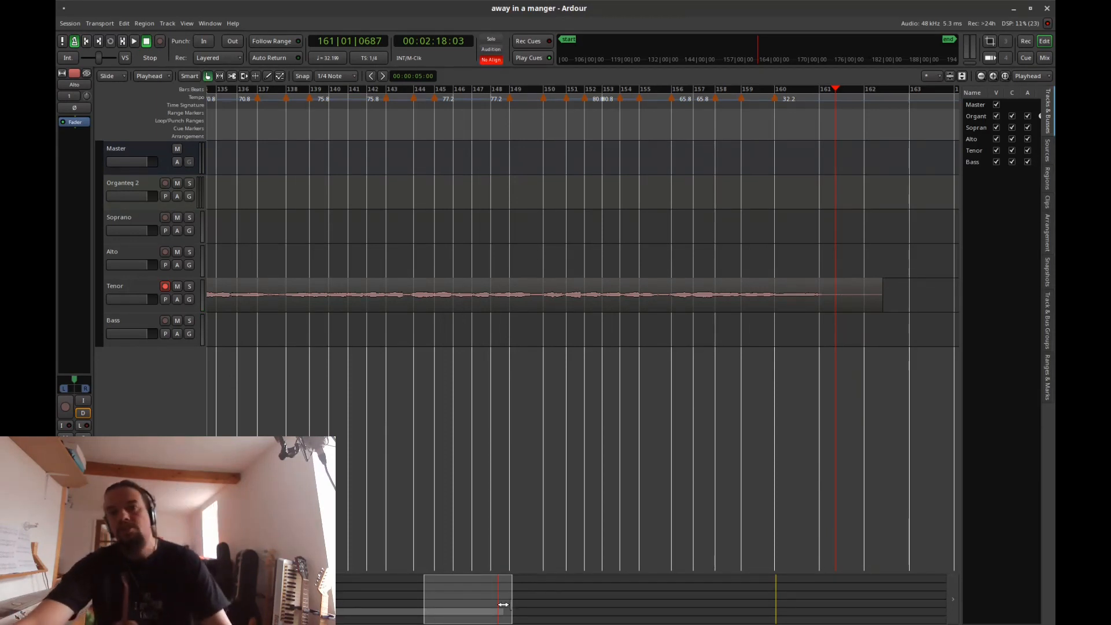
# Step: Review the tempo map from the session start onward and play the Tenor against the click from bar 105
pyautogui.moveTo(496, 599); pyautogui.dragTo(312, 590)
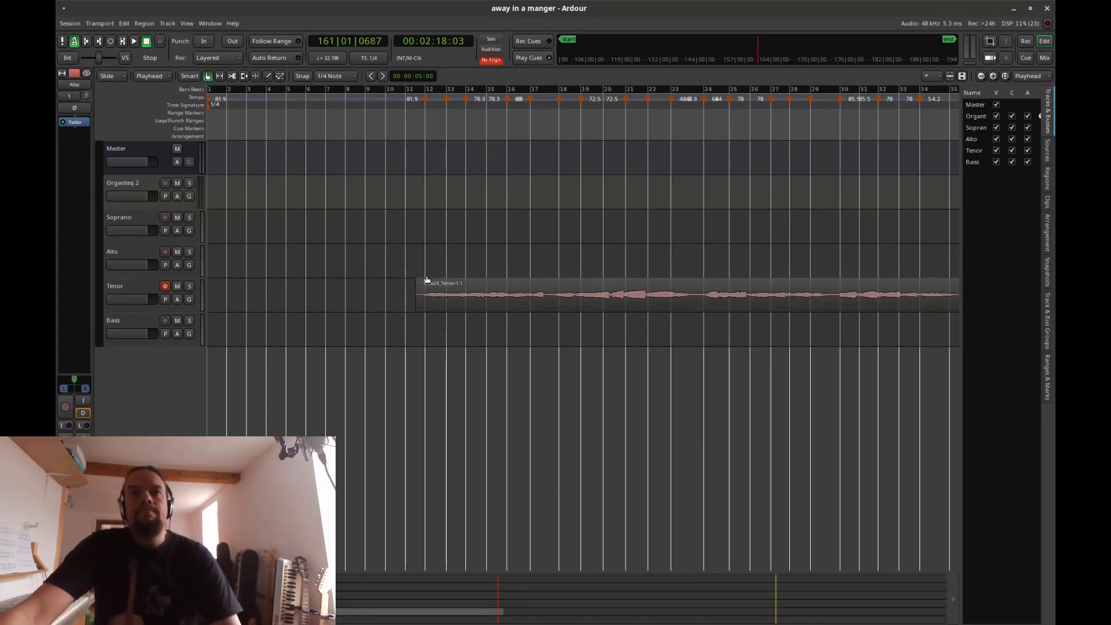
pyautogui.hscroll(10, 583, 324)
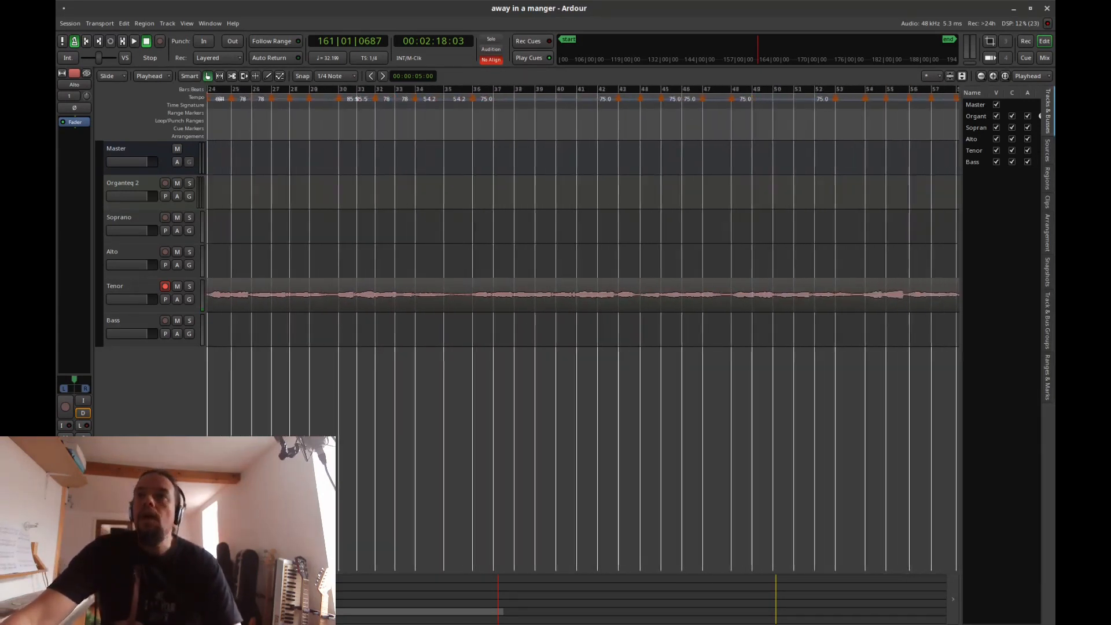
pyautogui.hscroll(2, 583, 324)
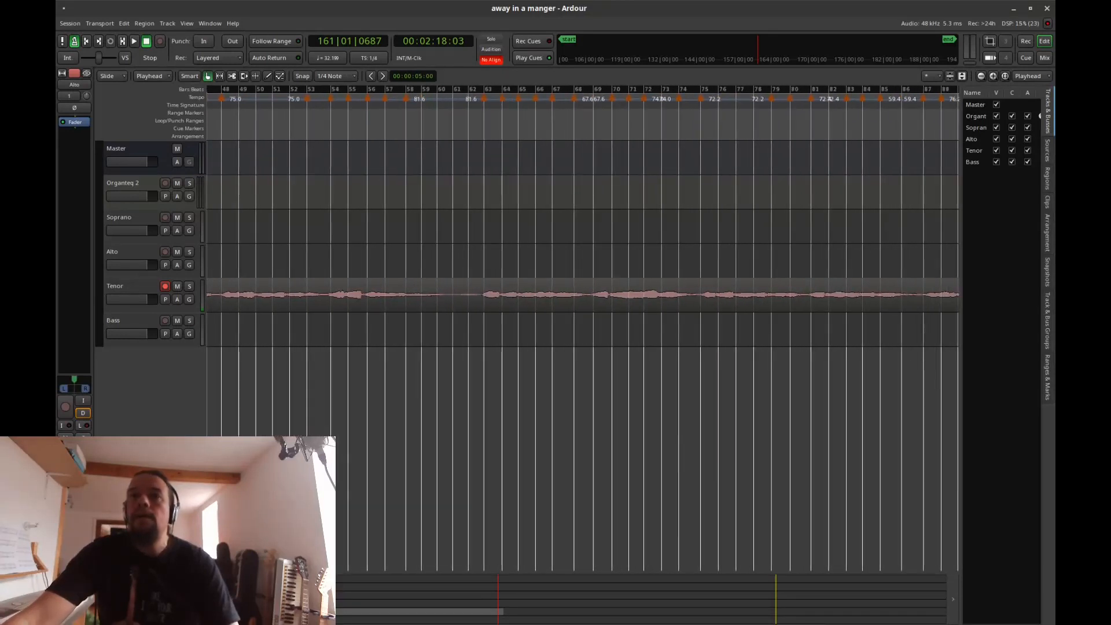
pyautogui.moveTo(266, 599); pyautogui.dragTo(269, 582)
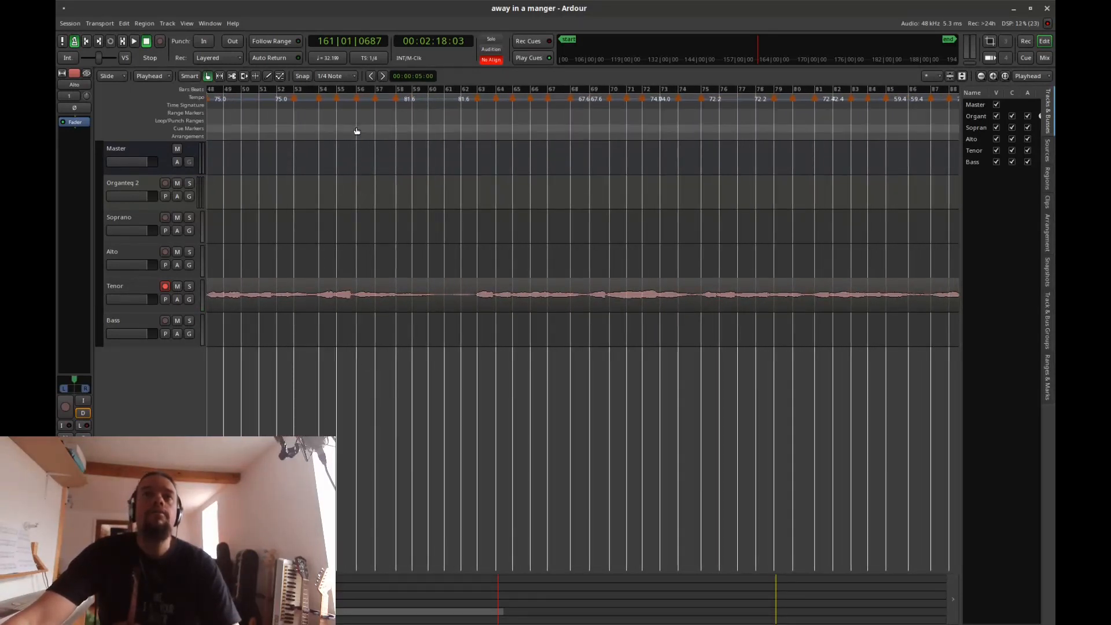
pyautogui.moveTo(263, 596); pyautogui.dragTo(369, 609)
pyautogui.click(453, 131)
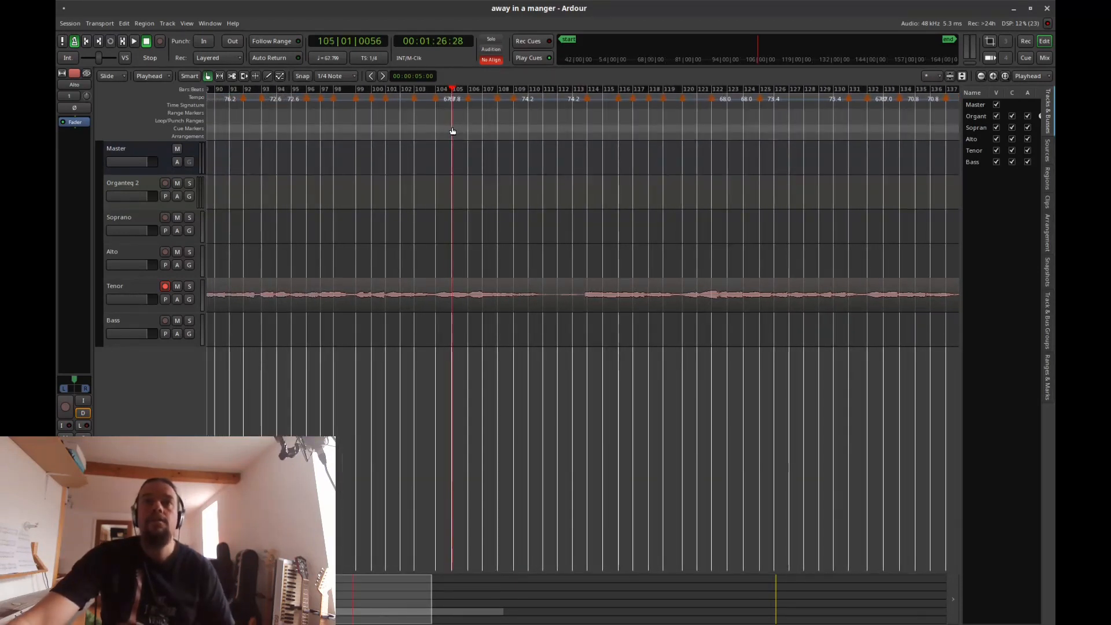
pyautogui.press('space')
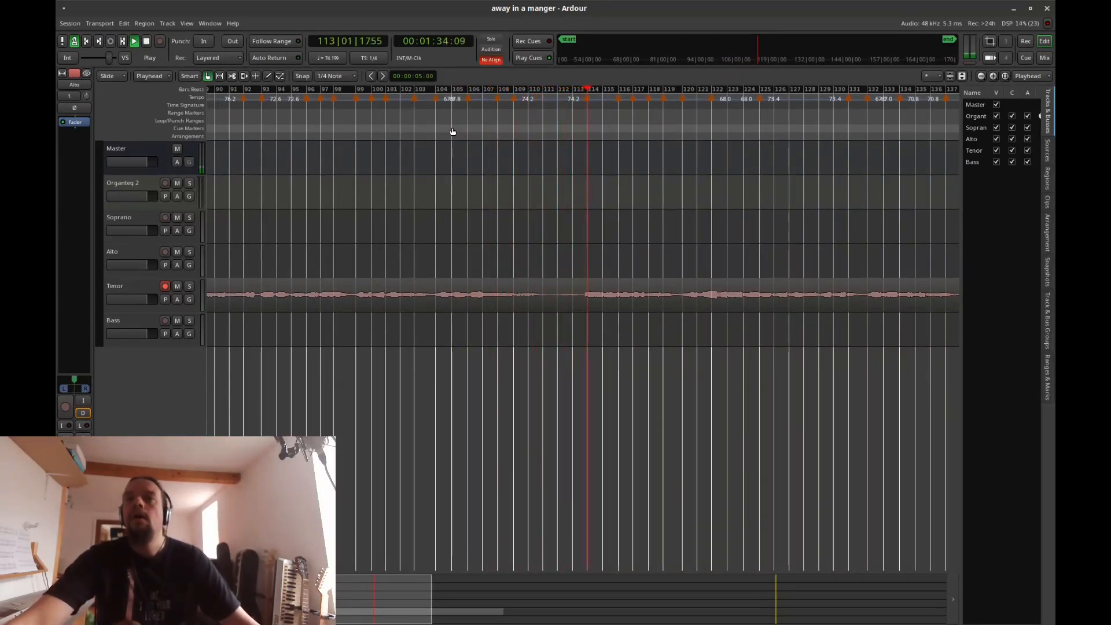
pyautogui.press('space')
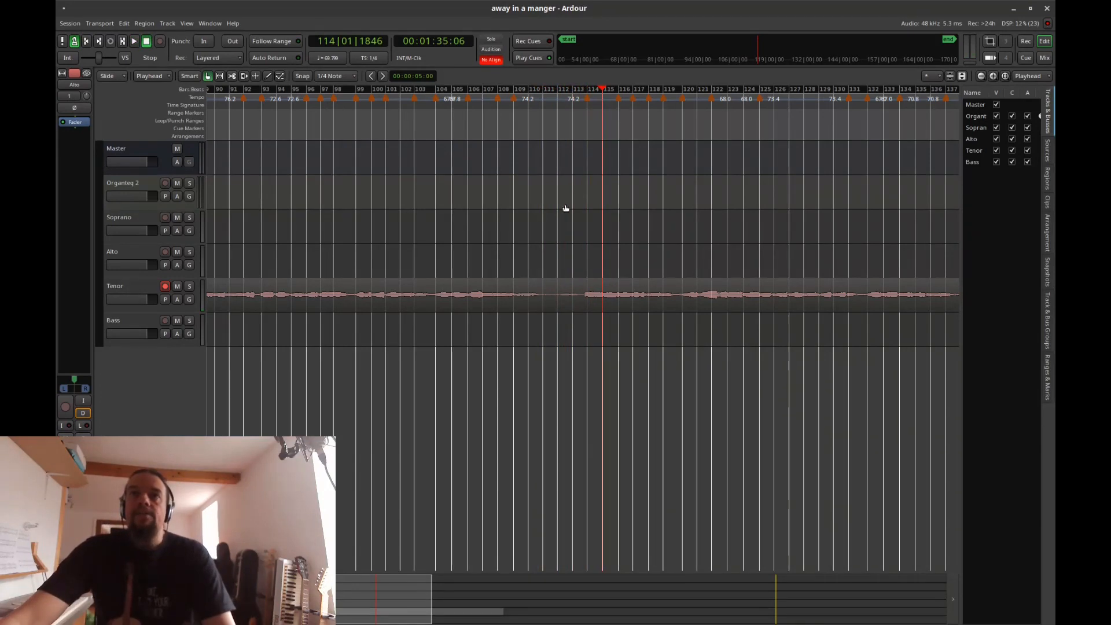
# Step: Return to the session start, review the earlier bars, and spot-check the tempo map by playing from bar 56
pyautogui.moveTo(350, 603); pyautogui.dragTo(129, 603)
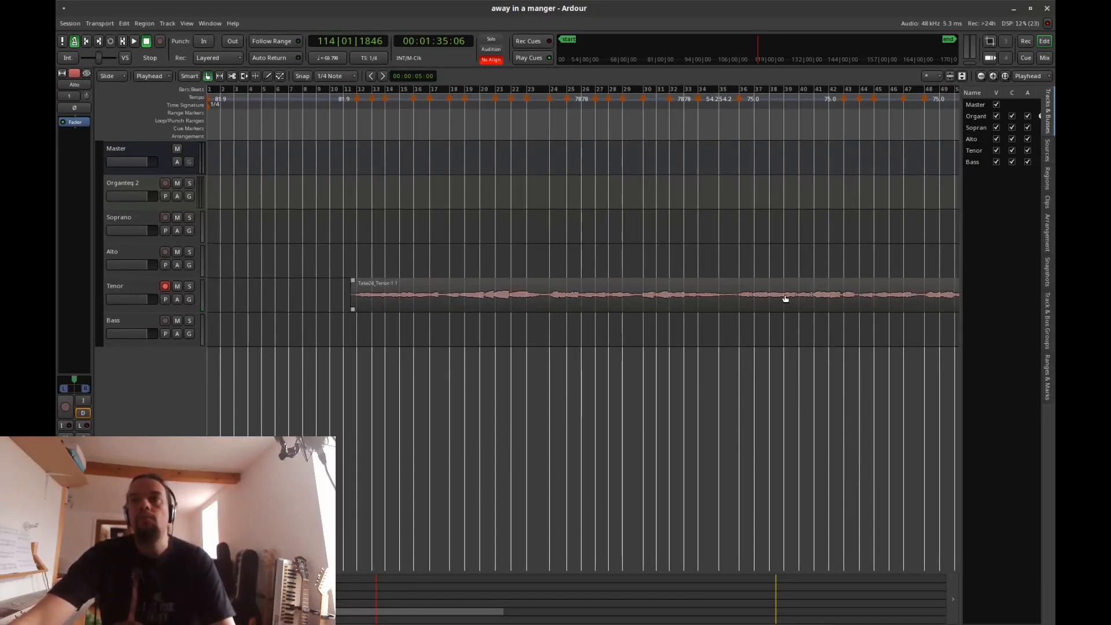
pyautogui.moveTo(144, 603); pyautogui.dragTo(227, 603)
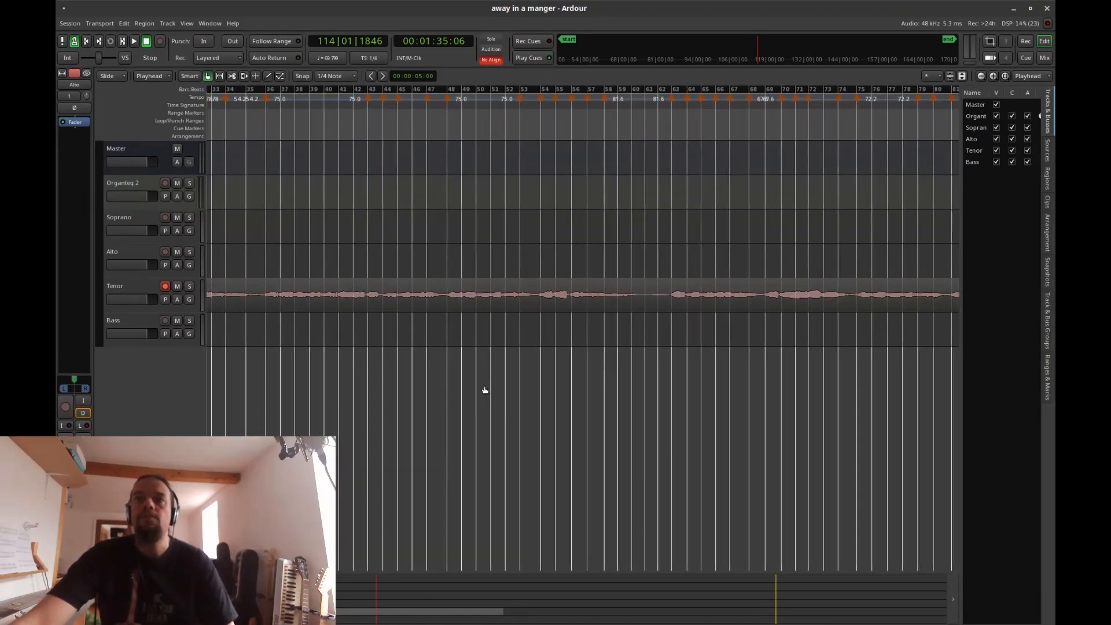
pyautogui.click(574, 138)
pyautogui.press('space')
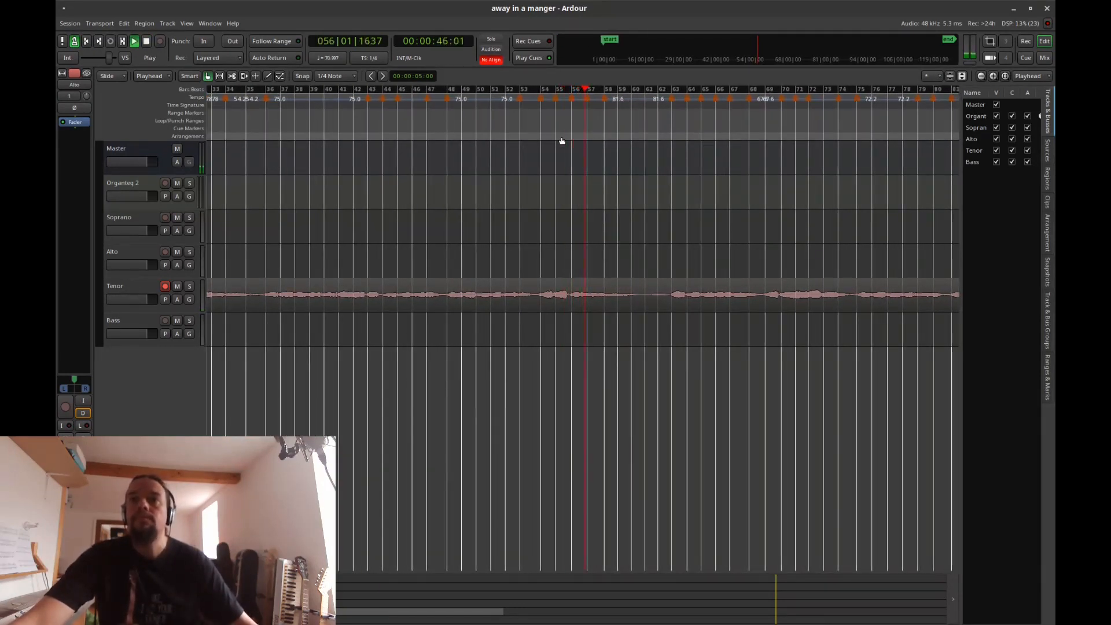
pyautogui.press('space')
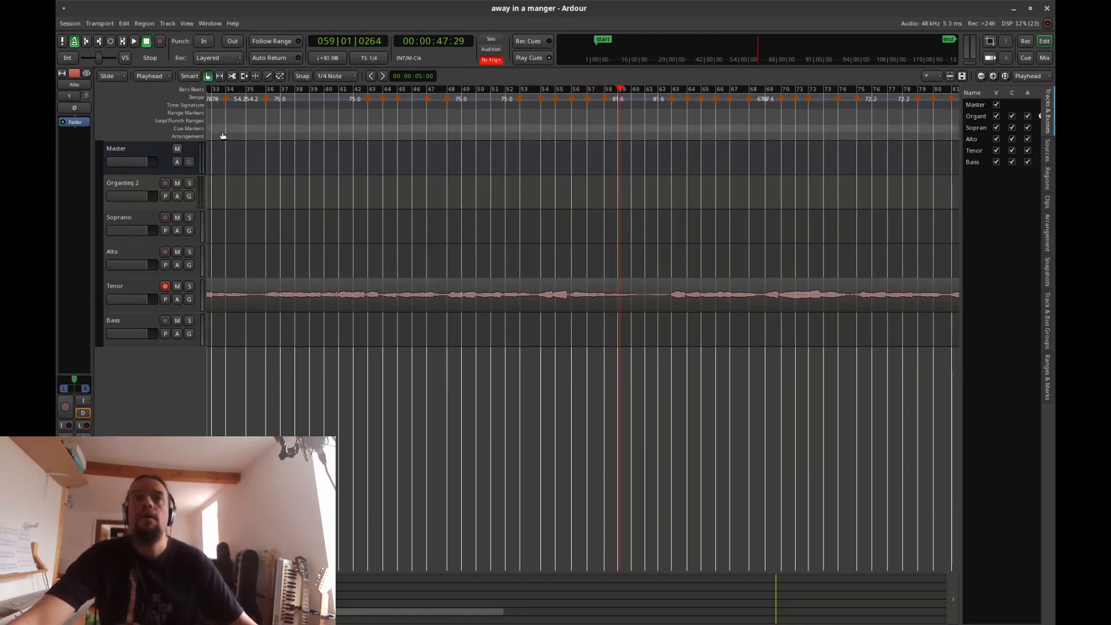
# Step: Show the Location Markers ruler above the tracks
pyautogui.rightClick(167, 127)
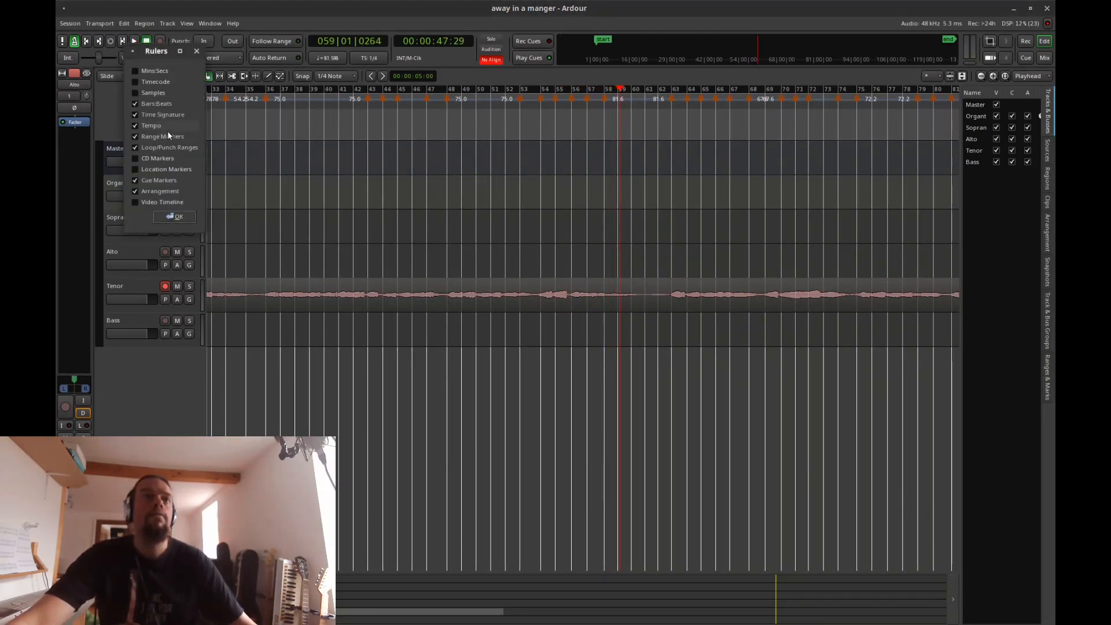
pyautogui.click(163, 169)
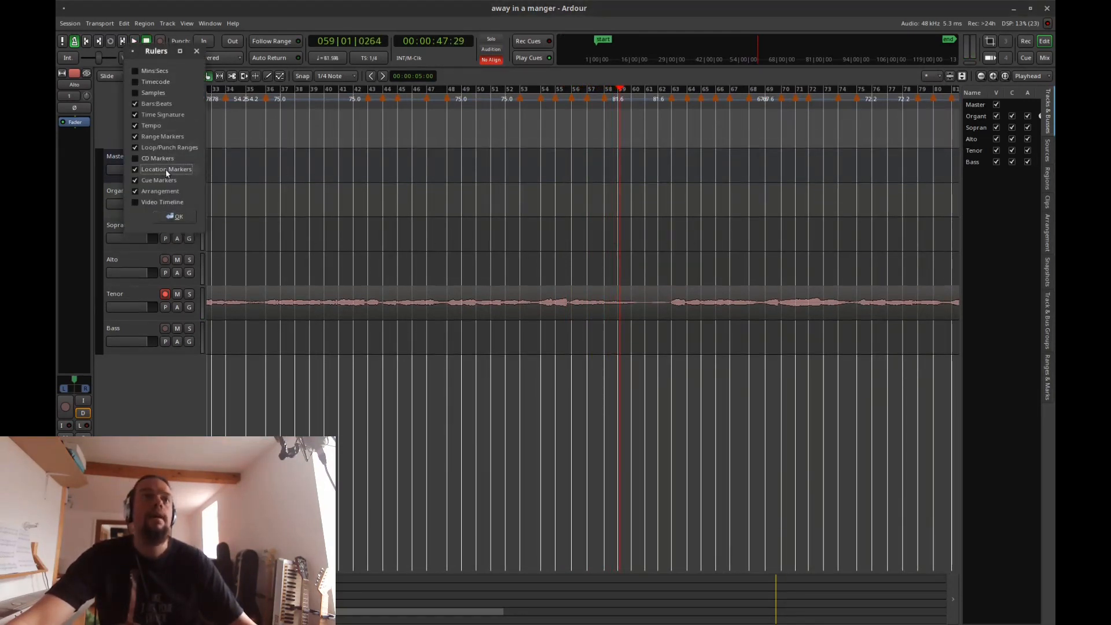
pyautogui.click(183, 219)
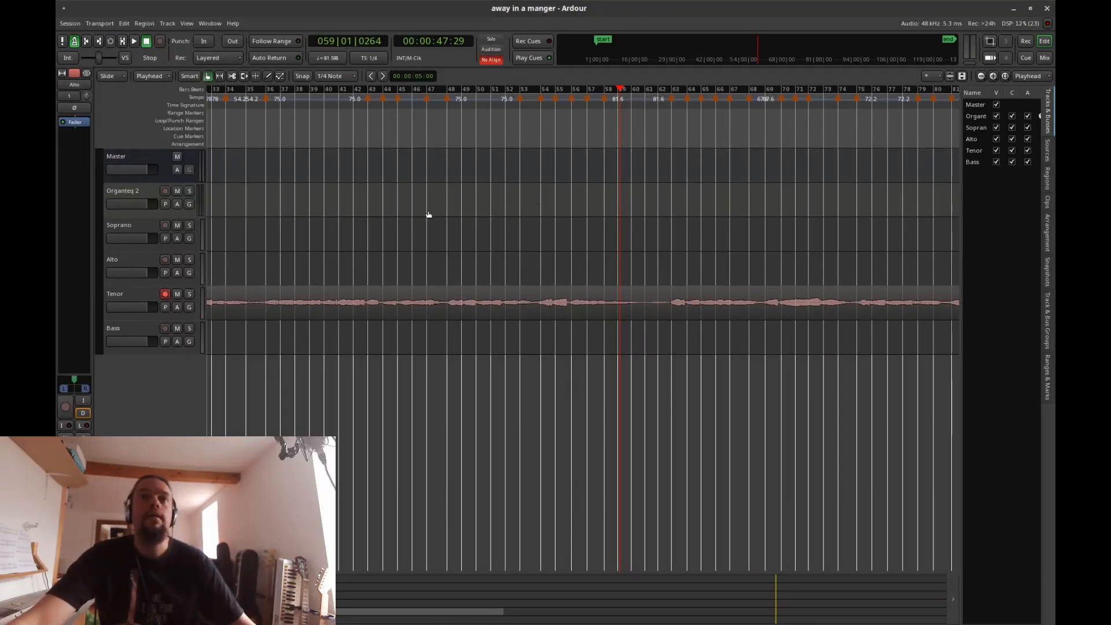
# Step: Add a location marker just before bar 59 and rename it "end V1"
pyautogui.doubleClick(621, 132)
pyautogui.doubleClick(623, 132)
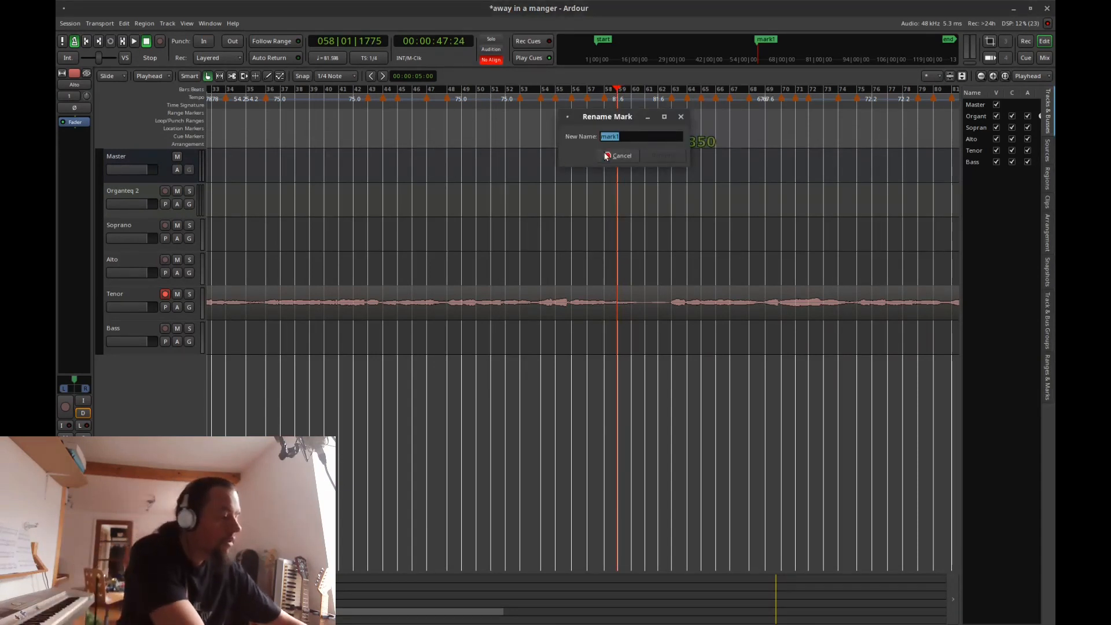
pyautogui.write('end V1')
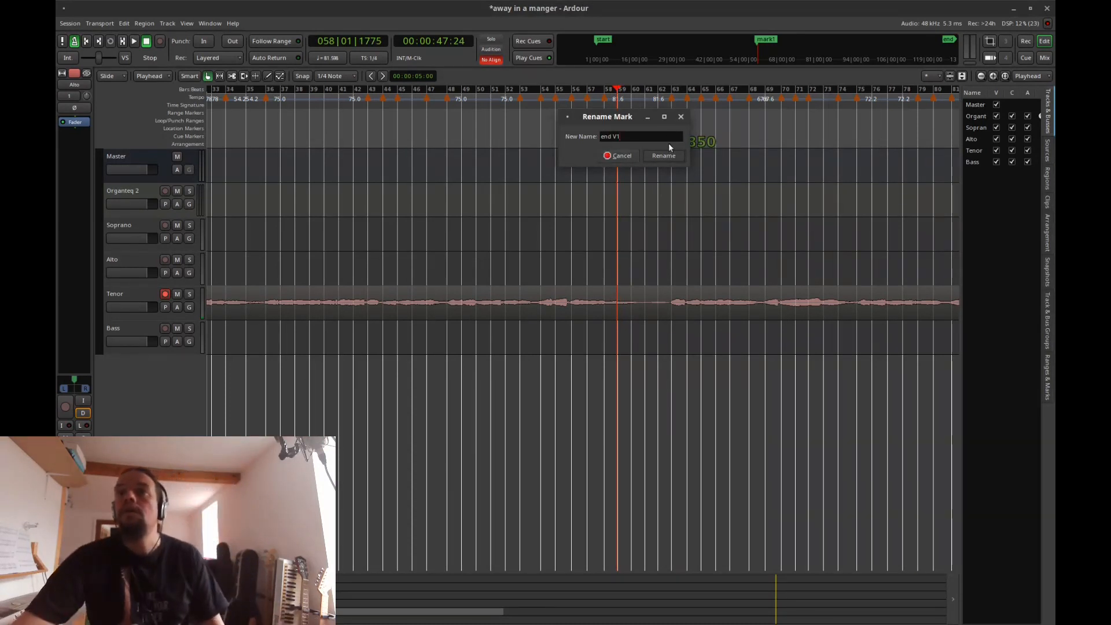
pyautogui.click(659, 157)
# Step: Play on to the Tenor's next entry at bar 63, add a location marker there, and rename it "Satart V2"
pyautogui.press('space')
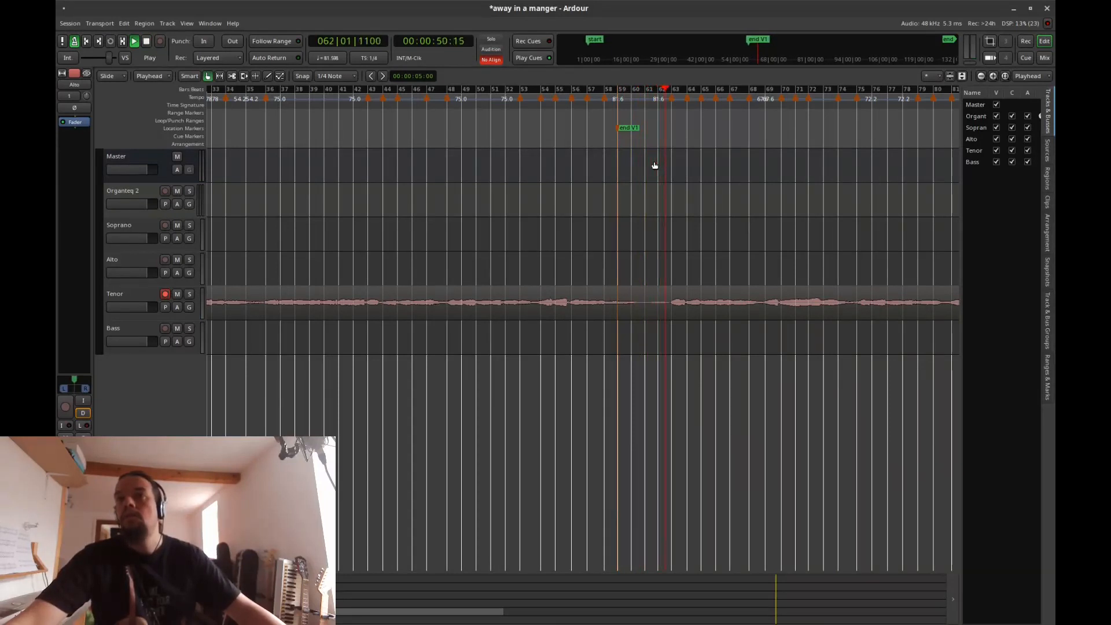
pyautogui.press('space')
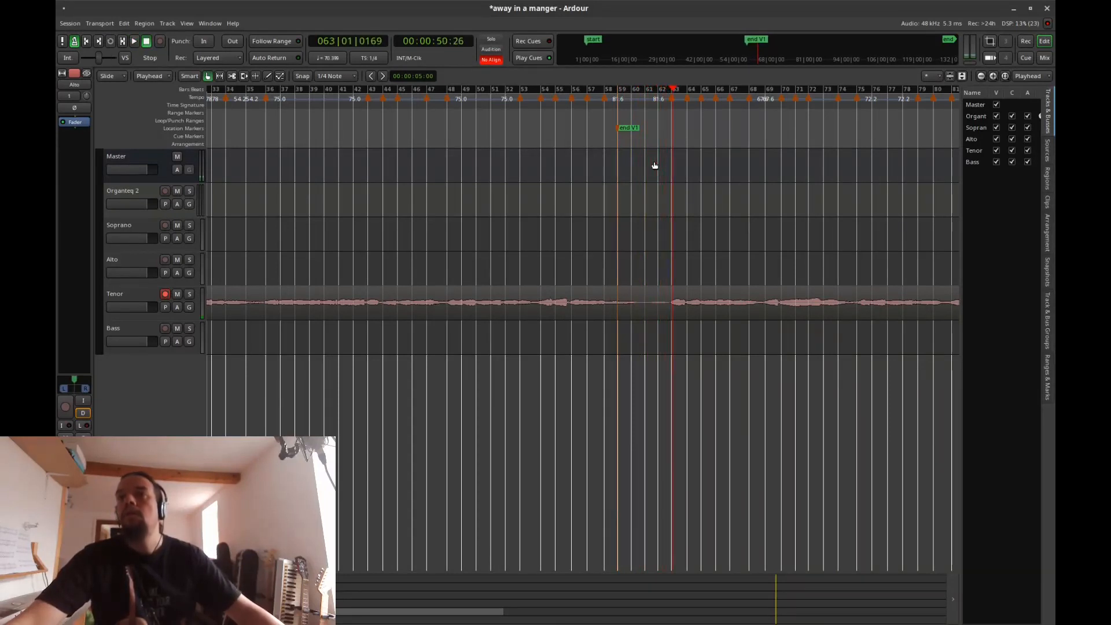
pyautogui.rightClick(671, 134)
pyautogui.click(699, 135)
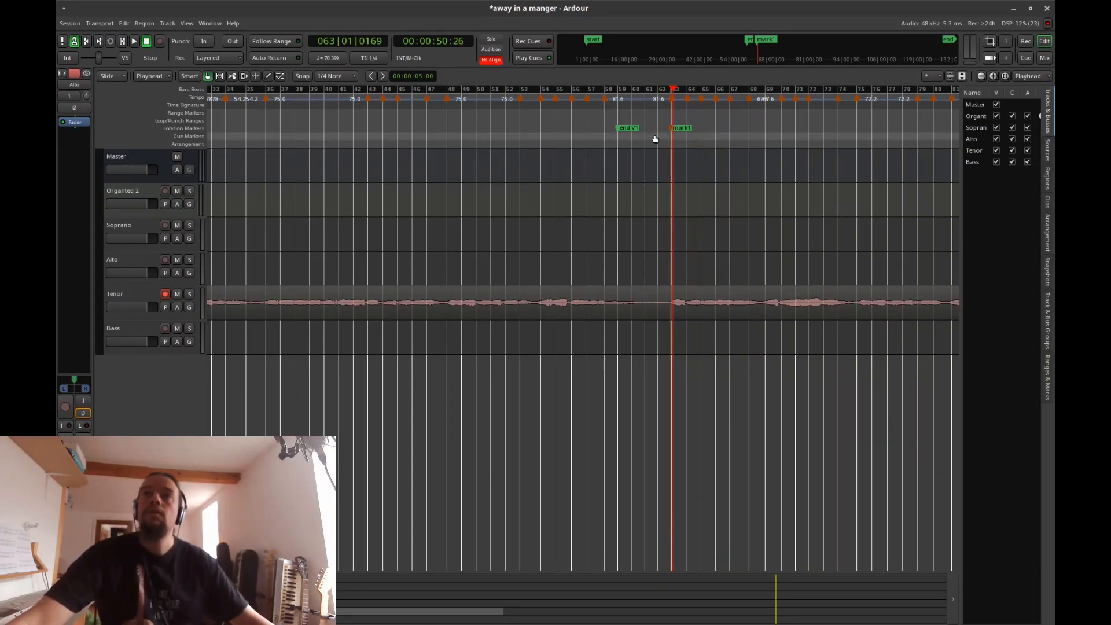
pyautogui.doubleClick(681, 130)
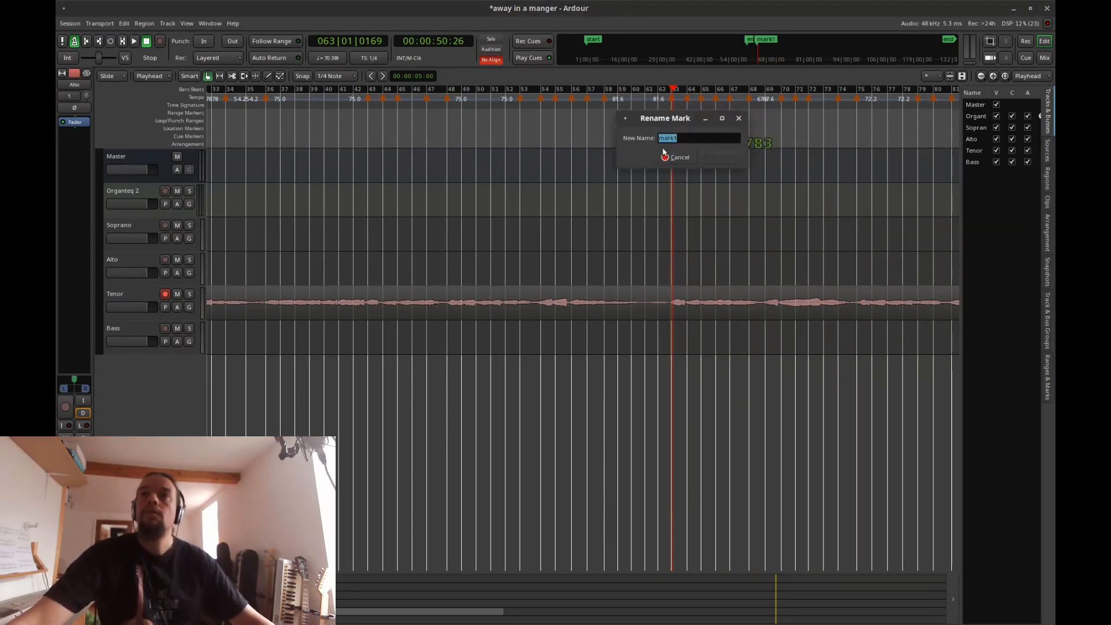
pyautogui.write('Satart')
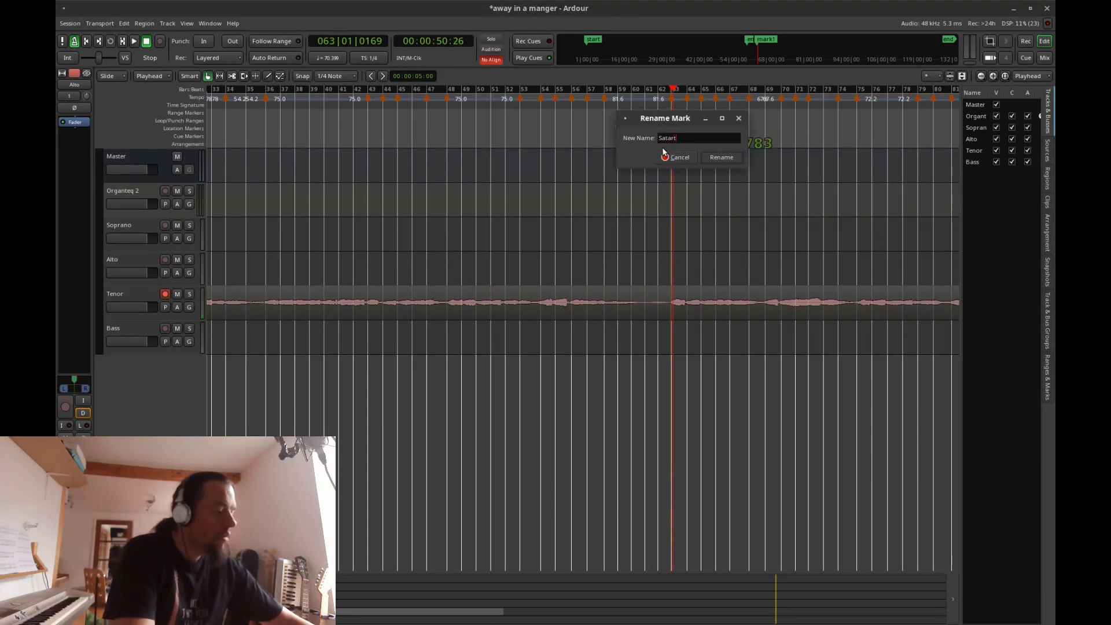
pyautogui.write(' V2')
pyautogui.press('Return')
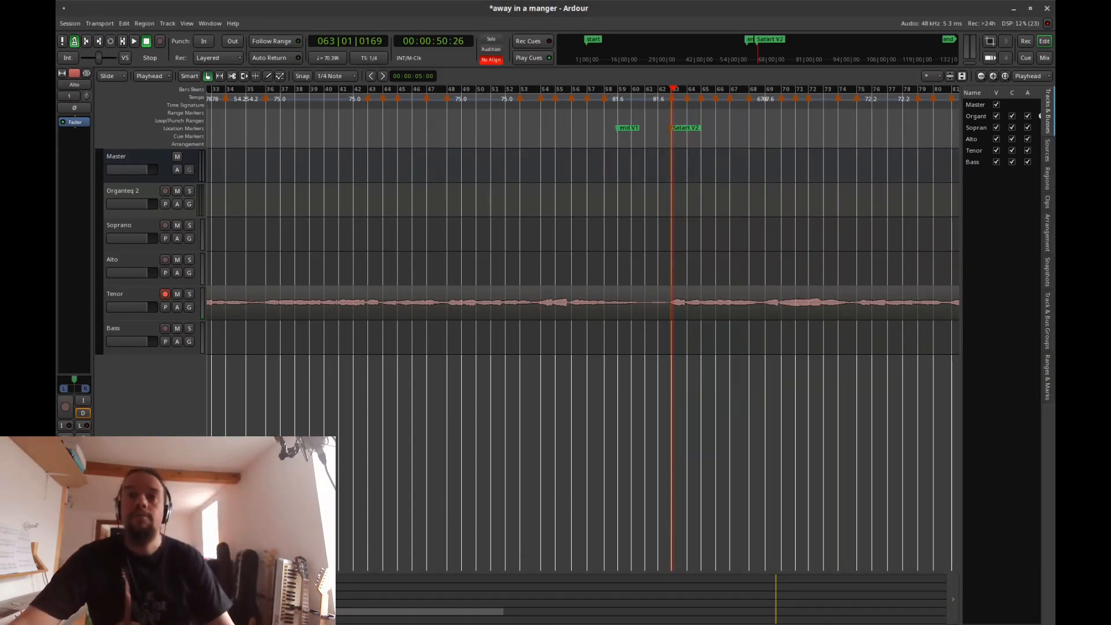
# Step: Add a tempo marker at bar 11, just before the Tenor region begins
pyautogui.moveTo(260, 598); pyautogui.dragTo(185, 596)
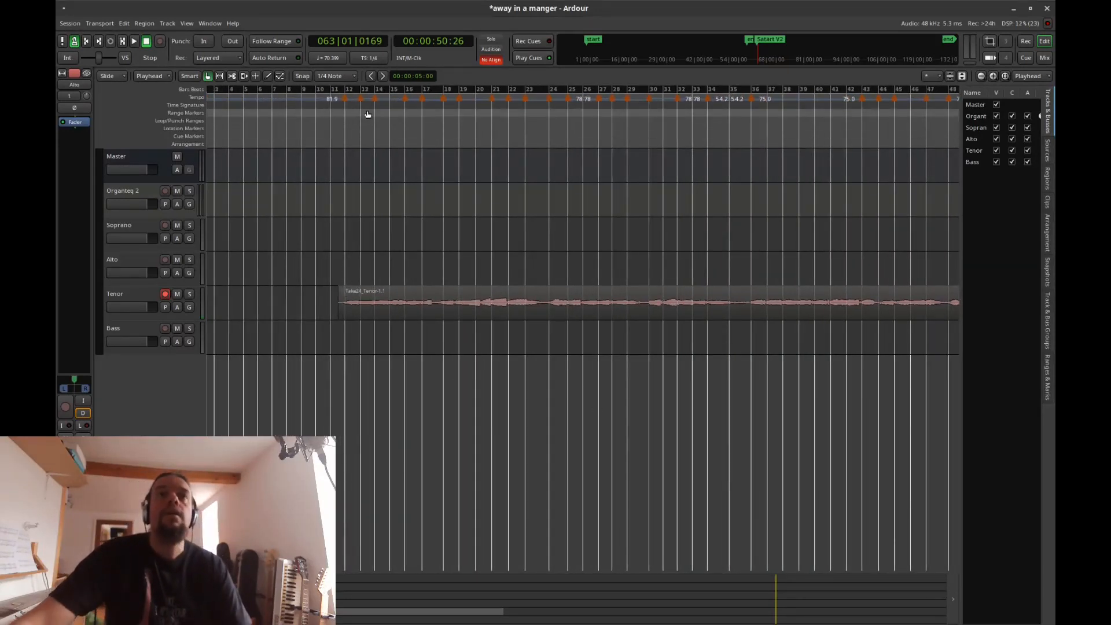
pyautogui.rightClick(330, 99)
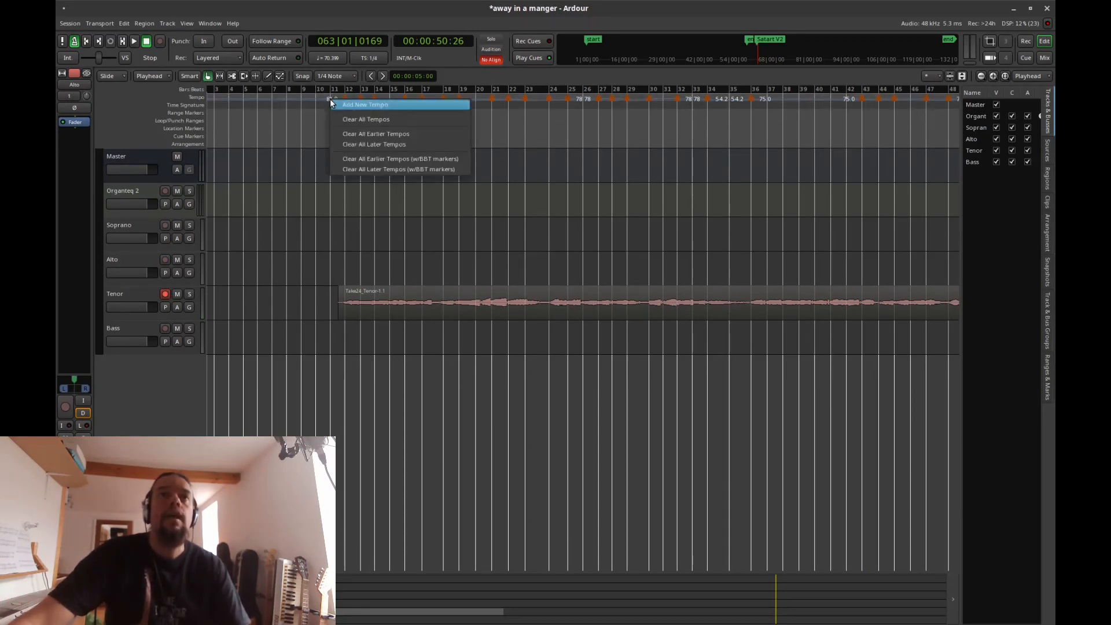
pyautogui.click(342, 104)
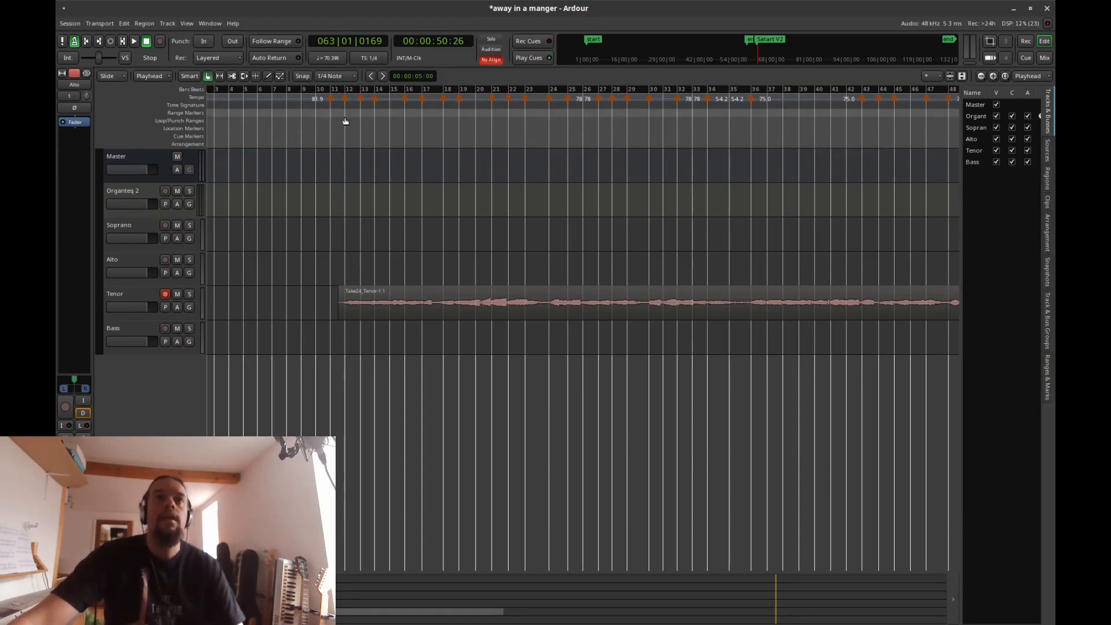
# Step: Try stretching the tempo at bar 11 to about 90.3 BPM, and undo the change
pyautogui.scroll(5, 344, 162)
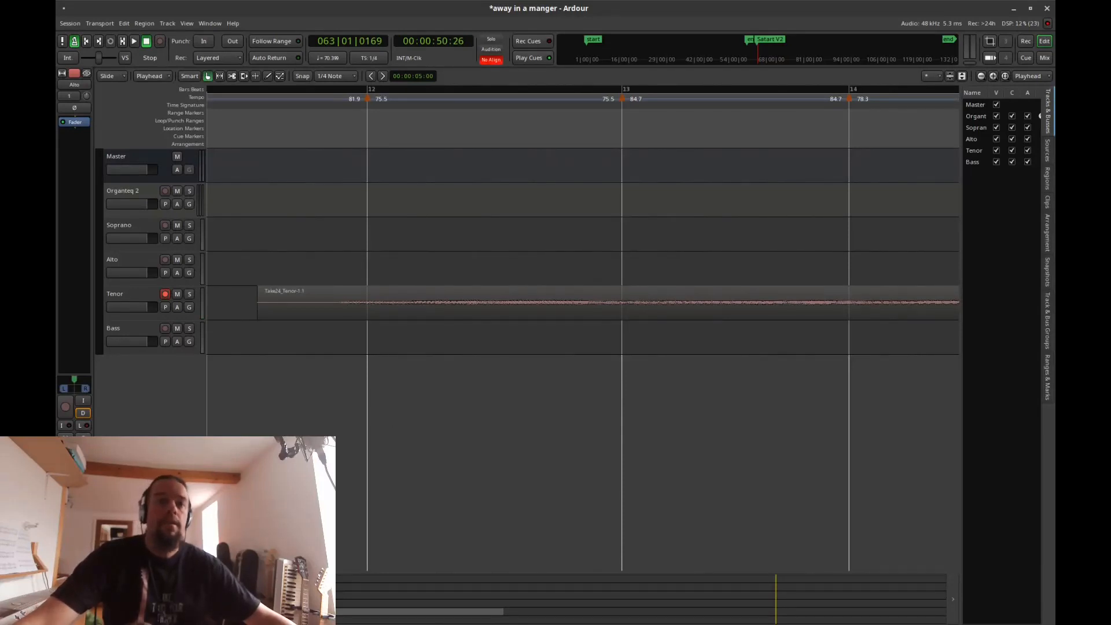
pyautogui.scroll(-2, 375, 400)
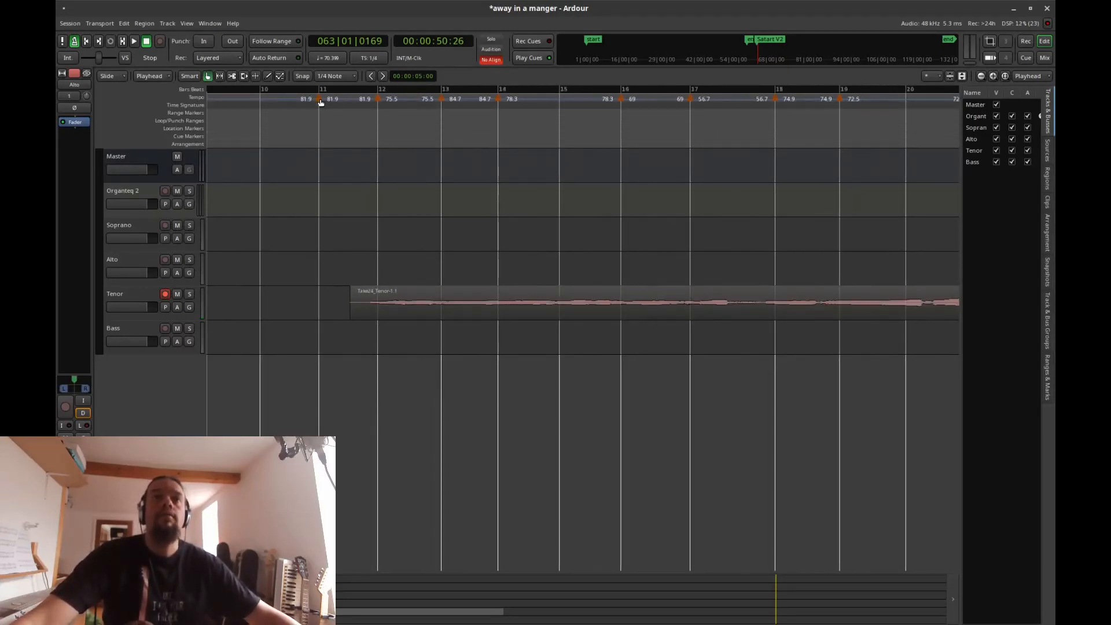
pyautogui.moveTo(321, 103)
pyautogui.mouseDown()
pyautogui.moveTo(289, 100)
pyautogui.moveTo(299, 105)
pyautogui.mouseUp()
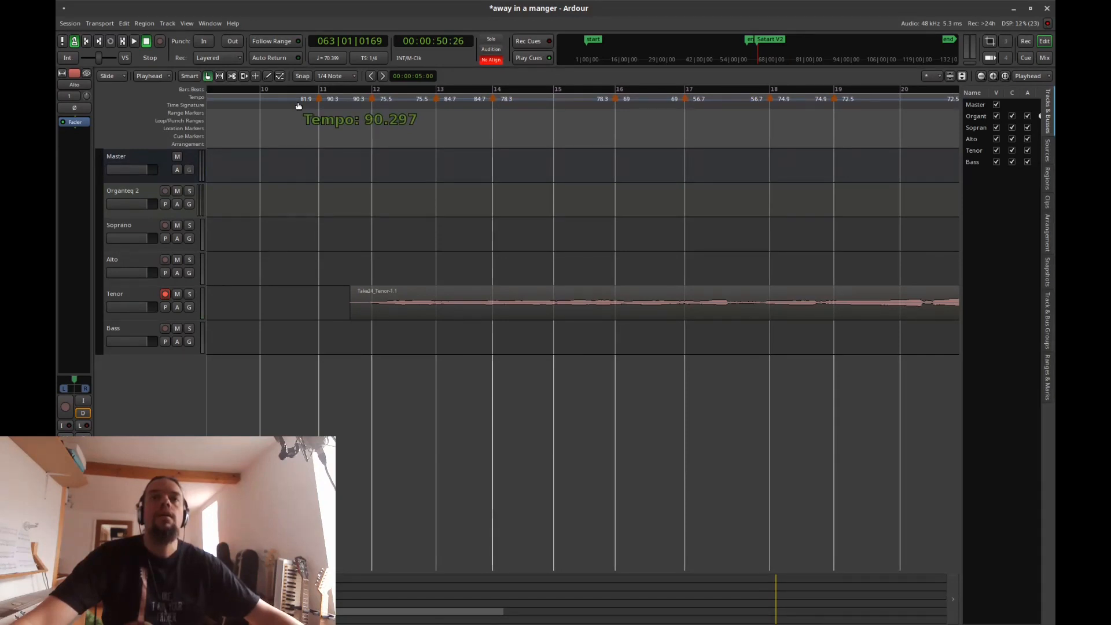
pyautogui.moveTo(298, 106); pyautogui.dragTo(299, 108)
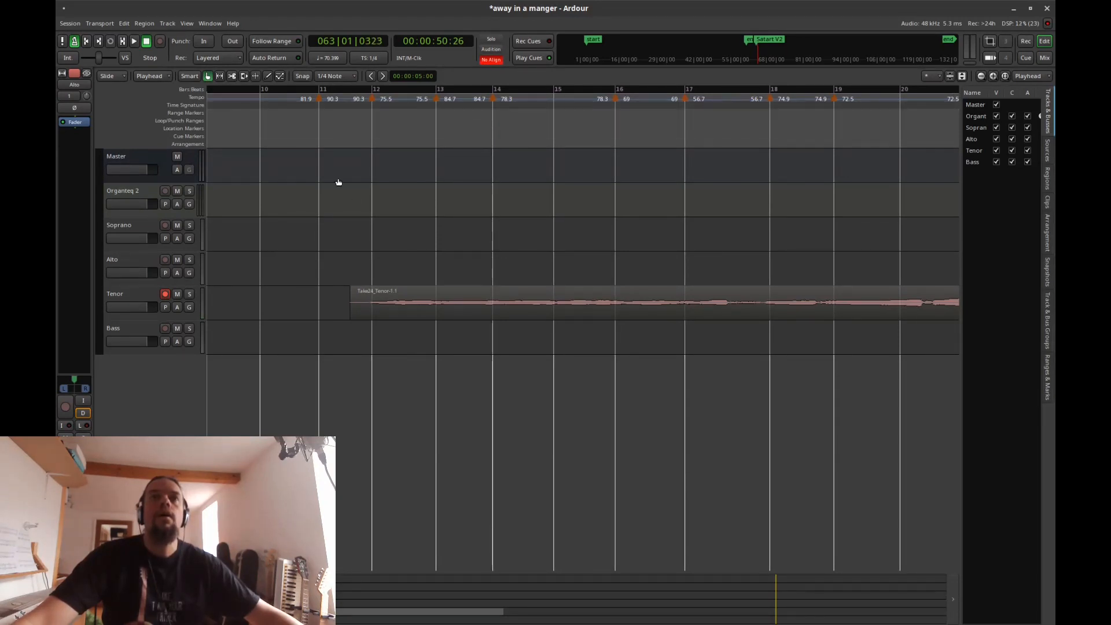
pyautogui.hotkey('ctrl', 'z')
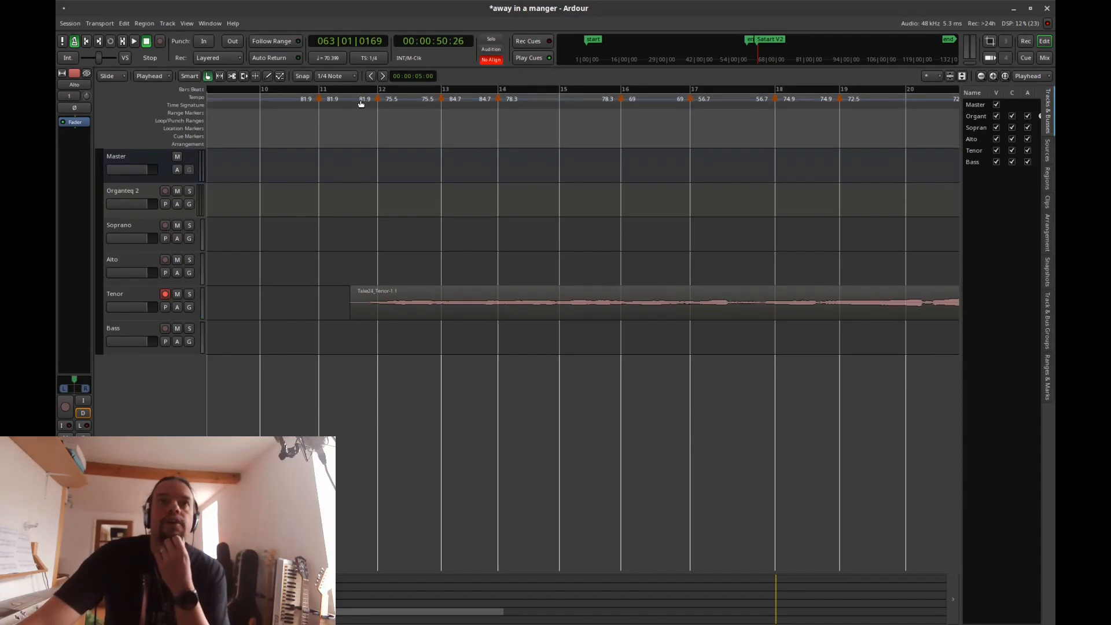
# Step: Play the Tenor's opening against the click from before bar 10 to about bar 18
pyautogui.click(244, 139)
pyautogui.press('space')
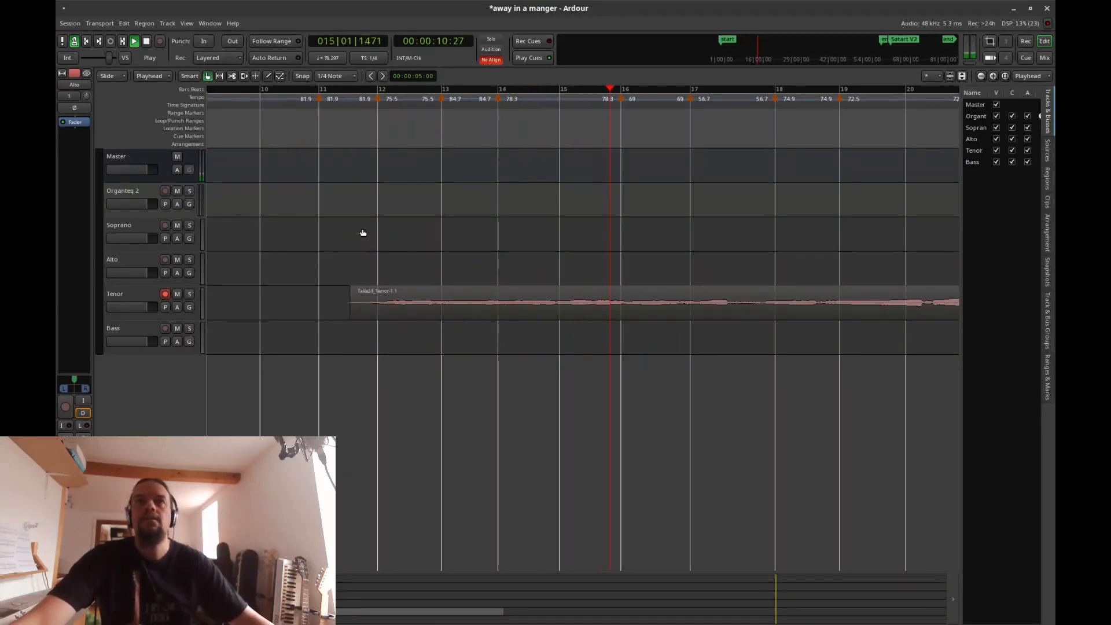
pyautogui.press('space')
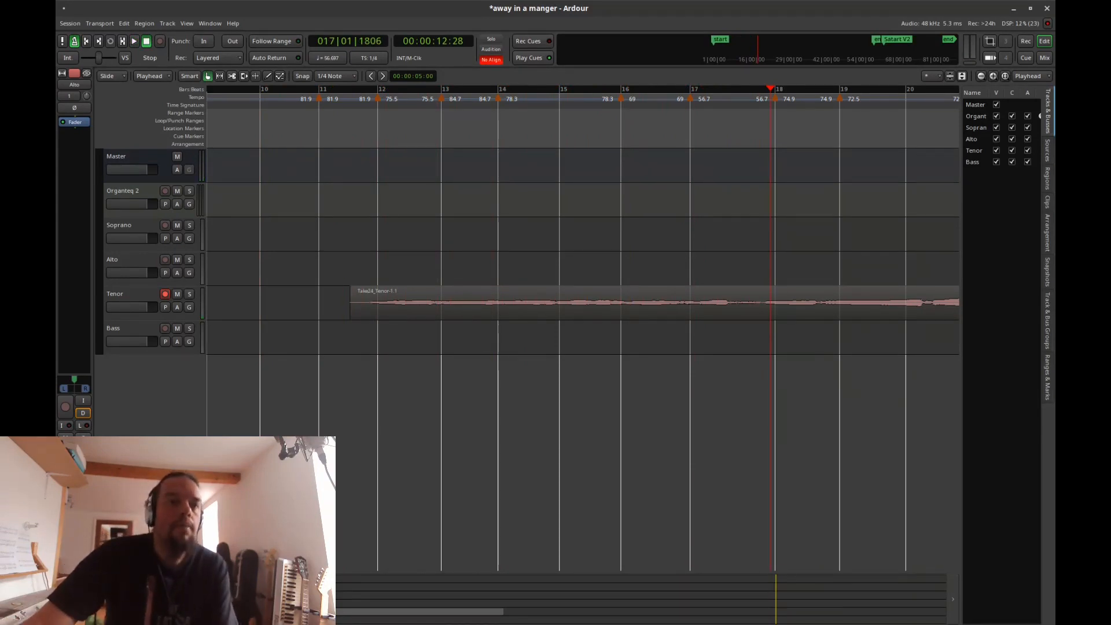
# Step: Save the session with the added location markers and the tempo marker at bar 11
pyautogui.press('-')
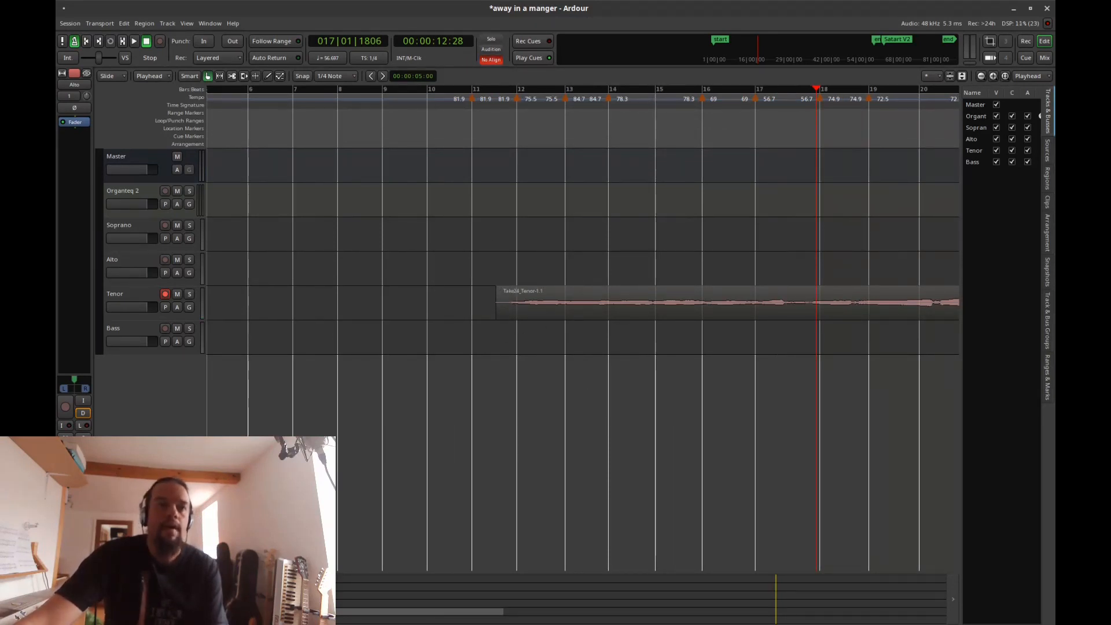
pyautogui.press('-')
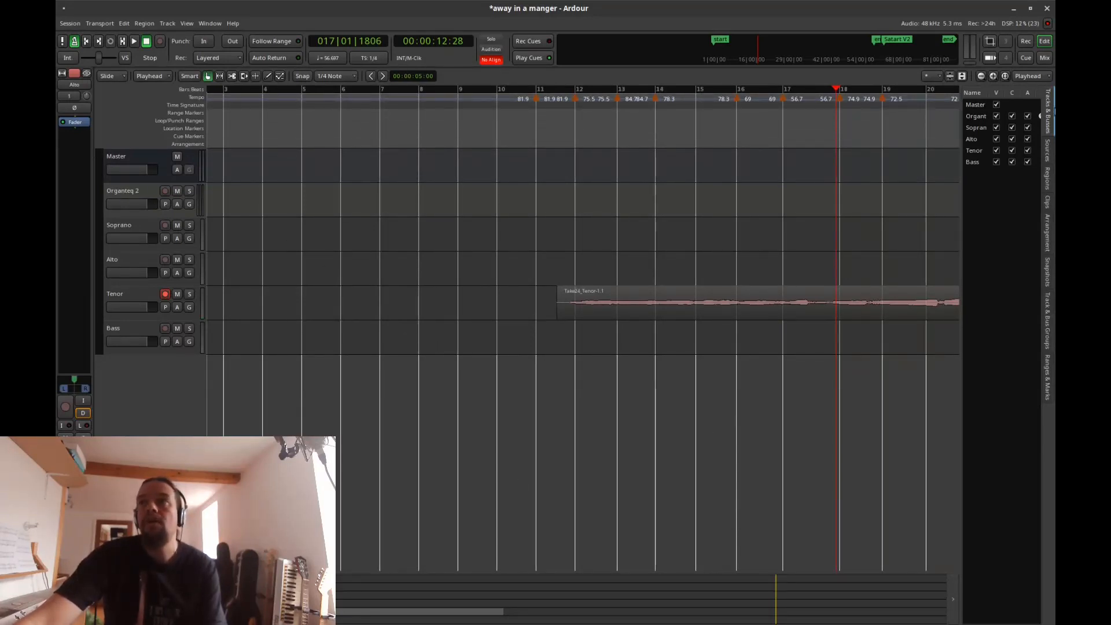
pyautogui.rightClick(529, 91)
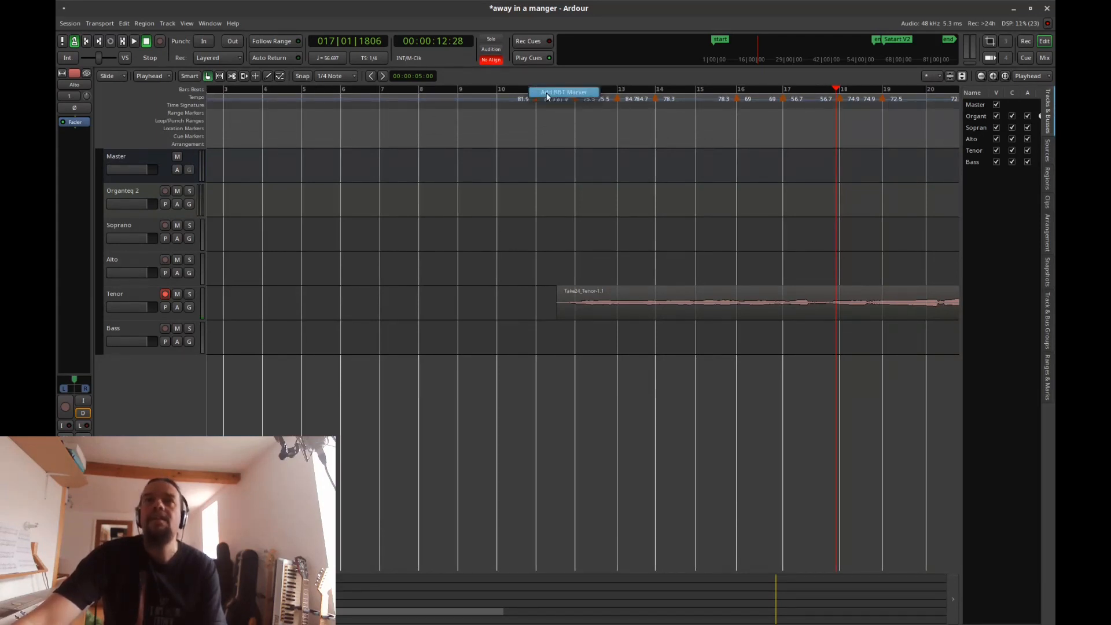
pyautogui.click(551, 214)
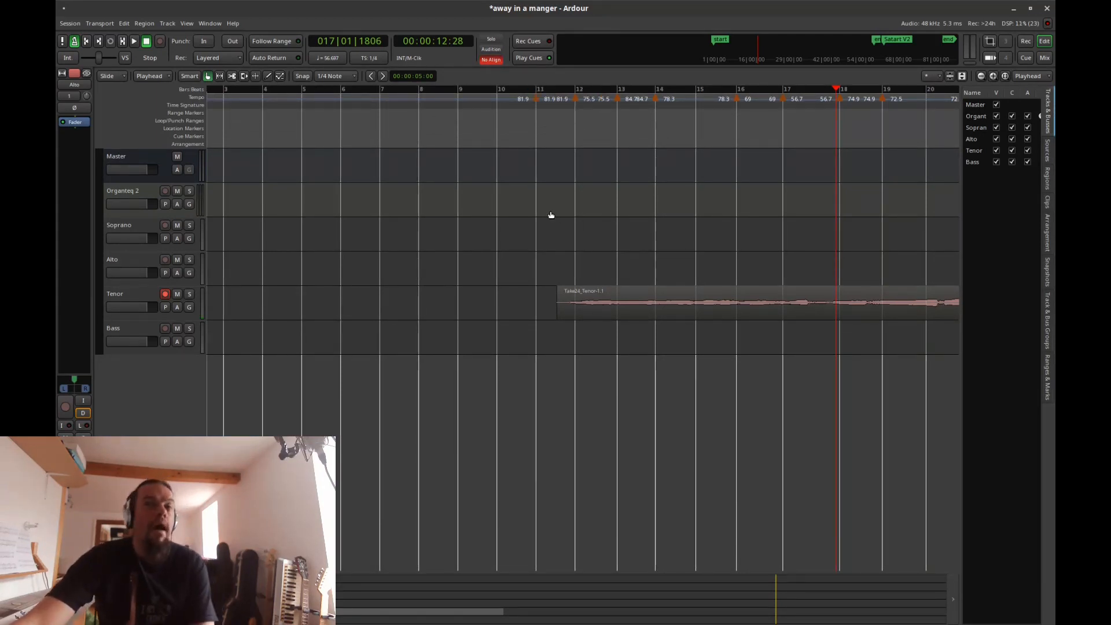
pyautogui.hotkey('ctrl', 's')
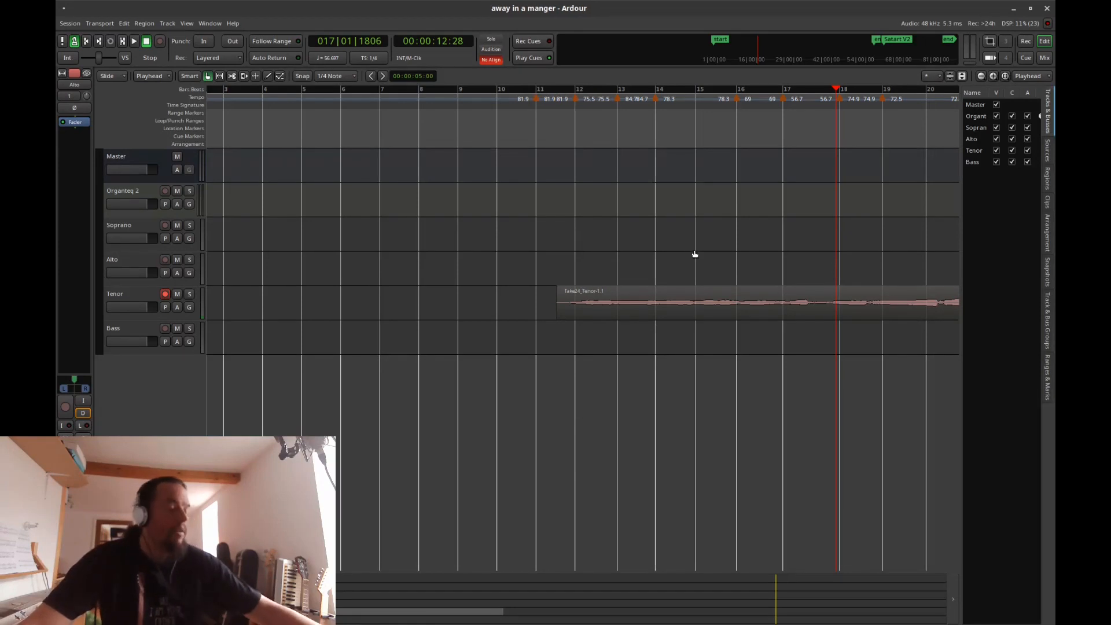
# Step: Add a BBT marker named "start" at bar 12, restarting the count at bar 1, beat 1, and try adjusting bar 11's tempo
pyautogui.rightClick(573, 92)
pyautogui.click(602, 94)
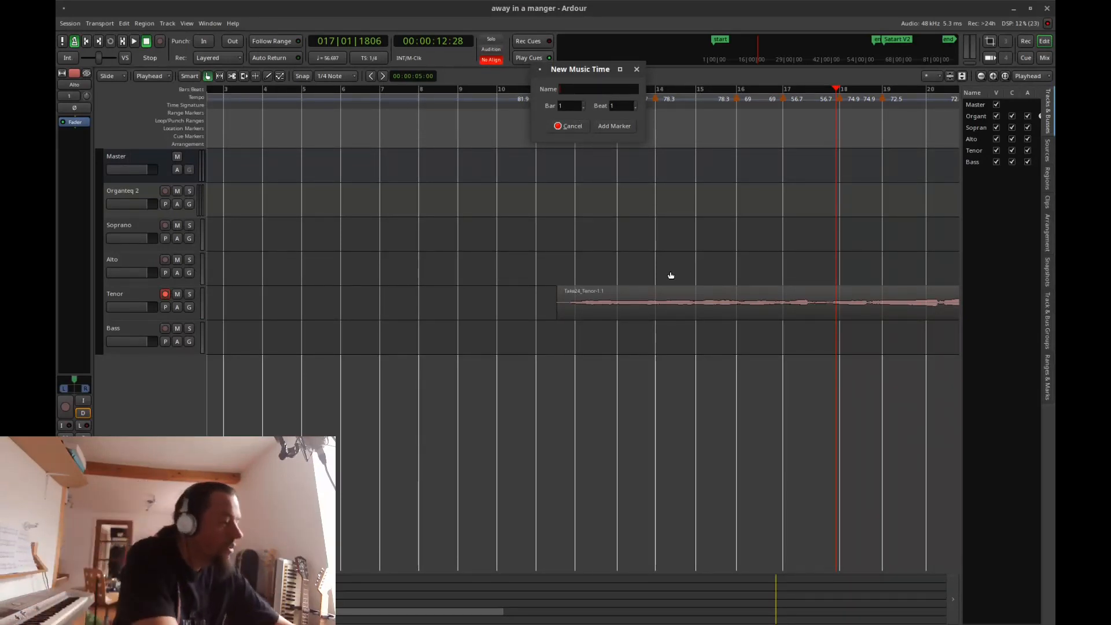
pyautogui.press('Return')
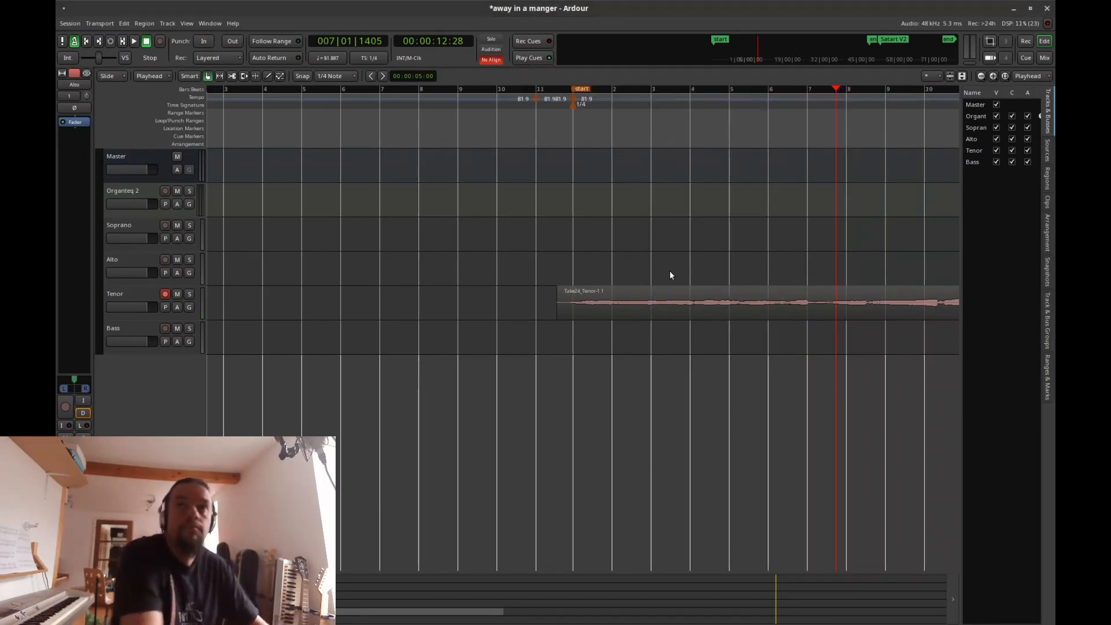
pyautogui.click(534, 100)
pyautogui.moveTo(533, 101); pyautogui.dragTo(520, 104)
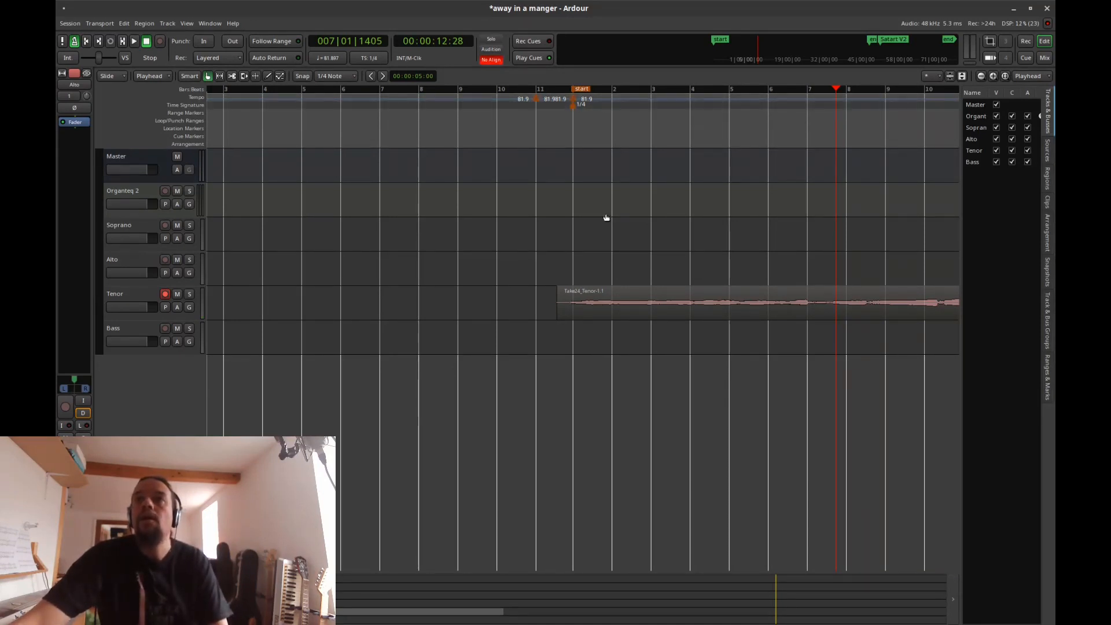
# Step: Play the session from the start against the restarted bar count, and undo the BBT marker
pyautogui.press('Home')
pyautogui.press('space')
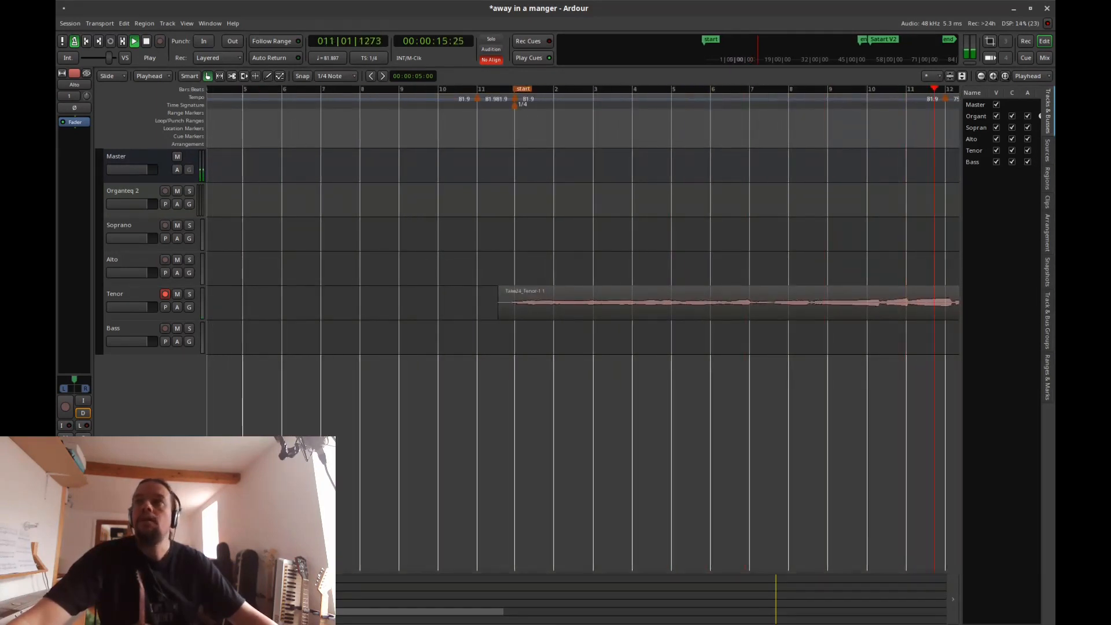
pyautogui.press('space')
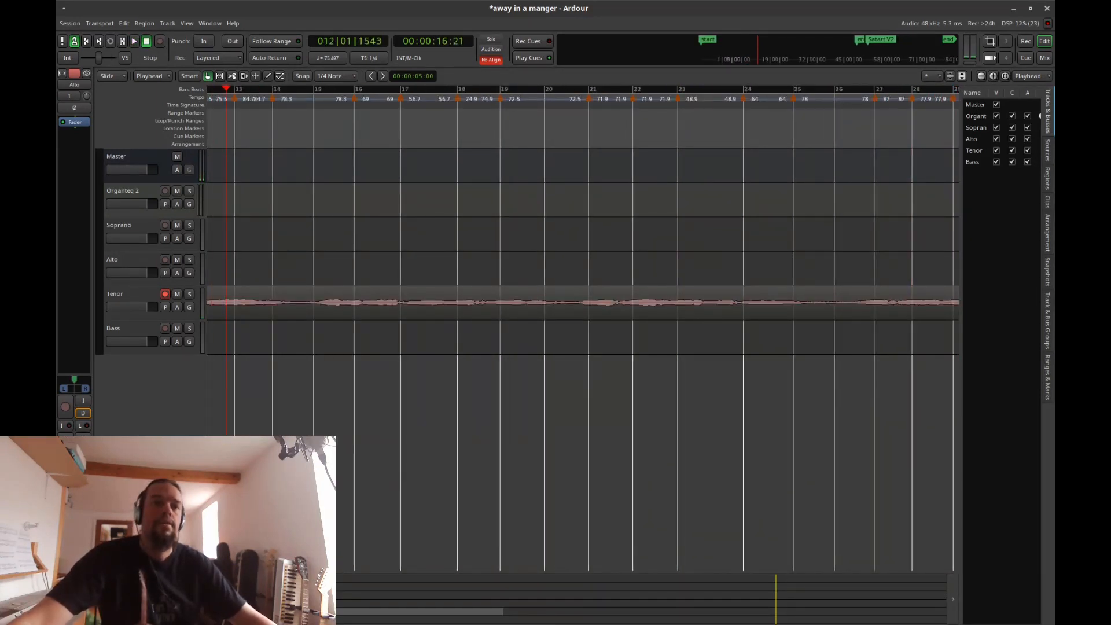
pyautogui.moveTo(253, 599); pyautogui.dragTo(115, 599)
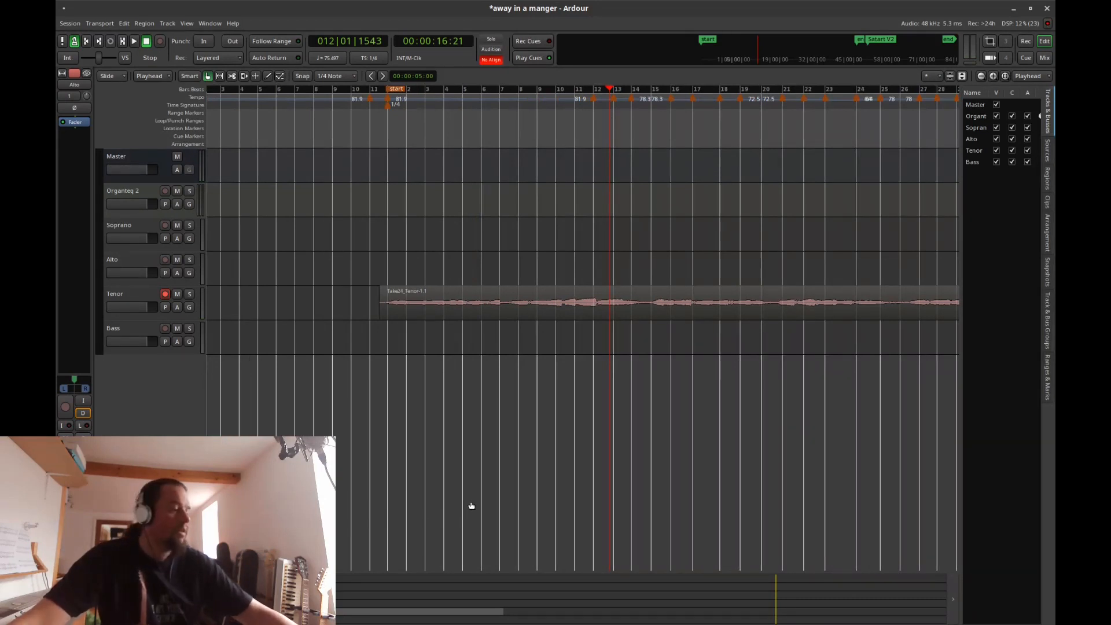
pyautogui.hotkey('ctrl', 'z')
pyautogui.hotkey('ctrl', 'z')
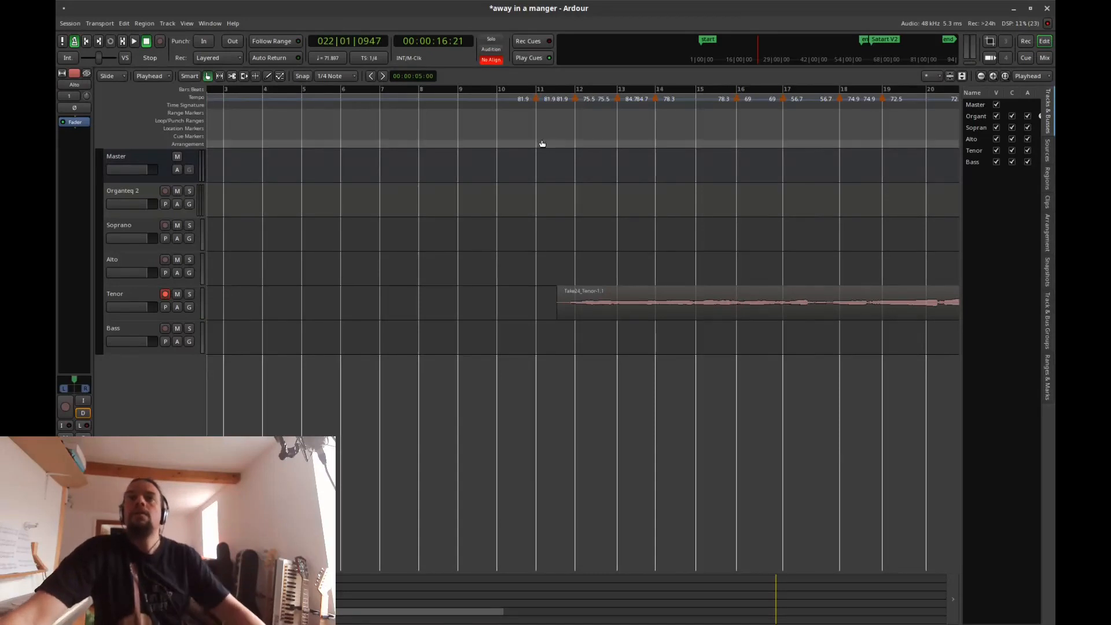
# Step: Play the Tenor against the mapped click from bar 11 to about bar 21, and save the session
pyautogui.click(538, 145)
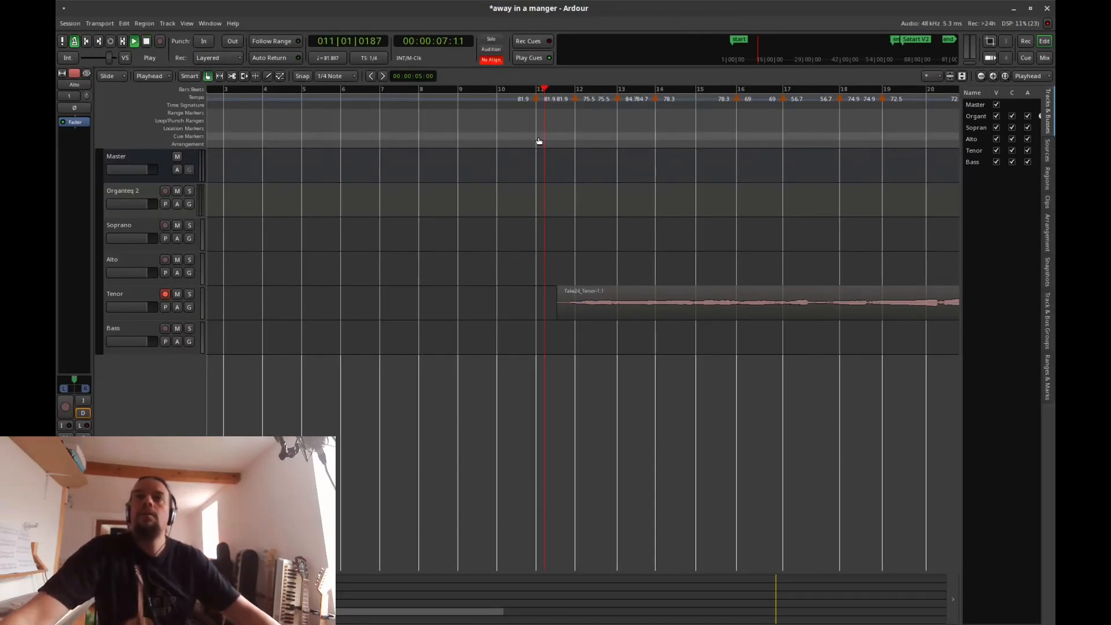
pyautogui.press('space')
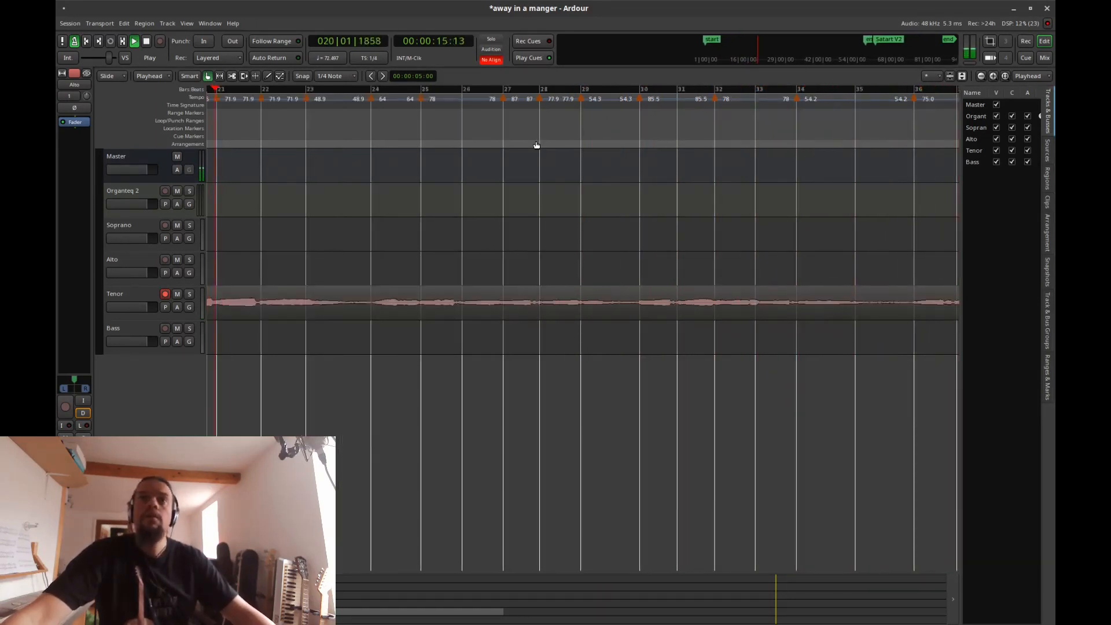
pyautogui.press('space')
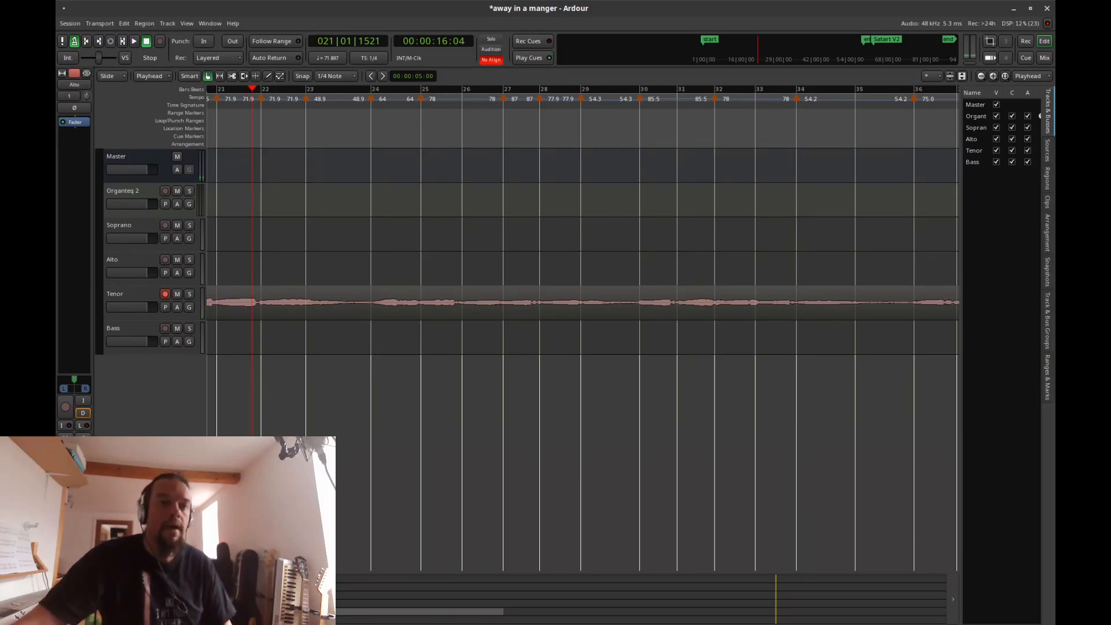
pyautogui.press('-')
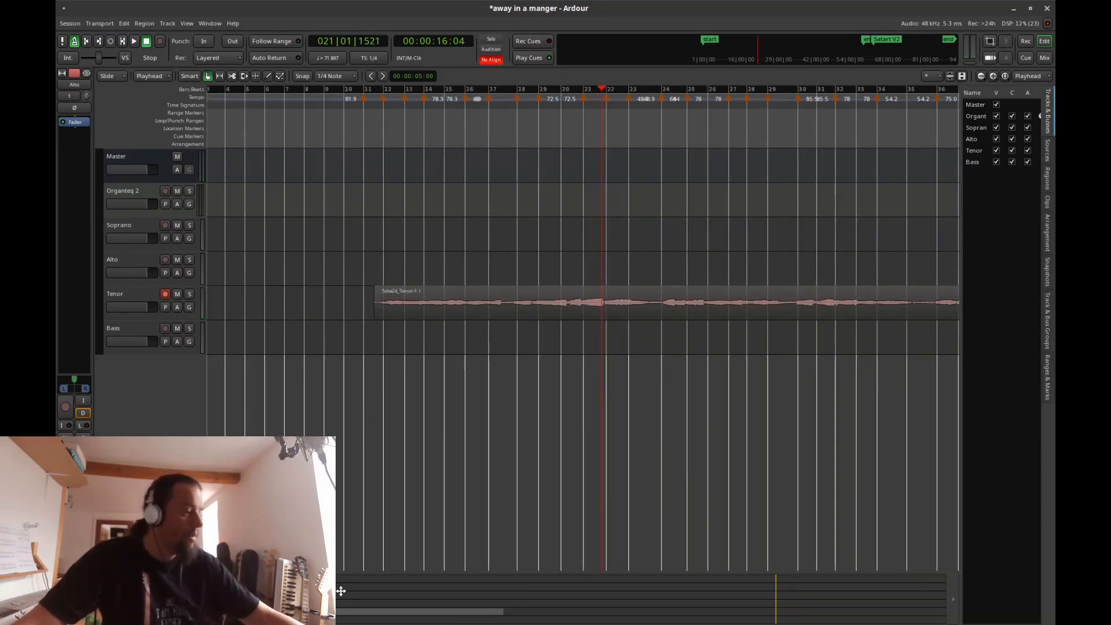
pyautogui.hotkey('ctrl', 's')
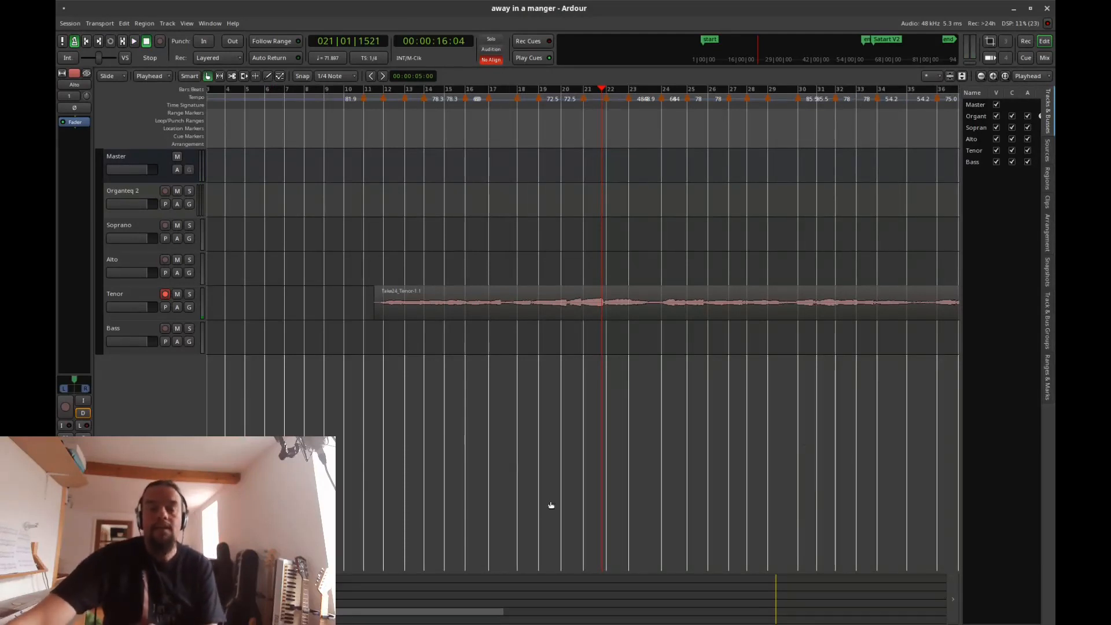
# Step: Disarm the Tenor track, arm the Alto track for recording, and select the Soprano track
pyautogui.click(165, 294)
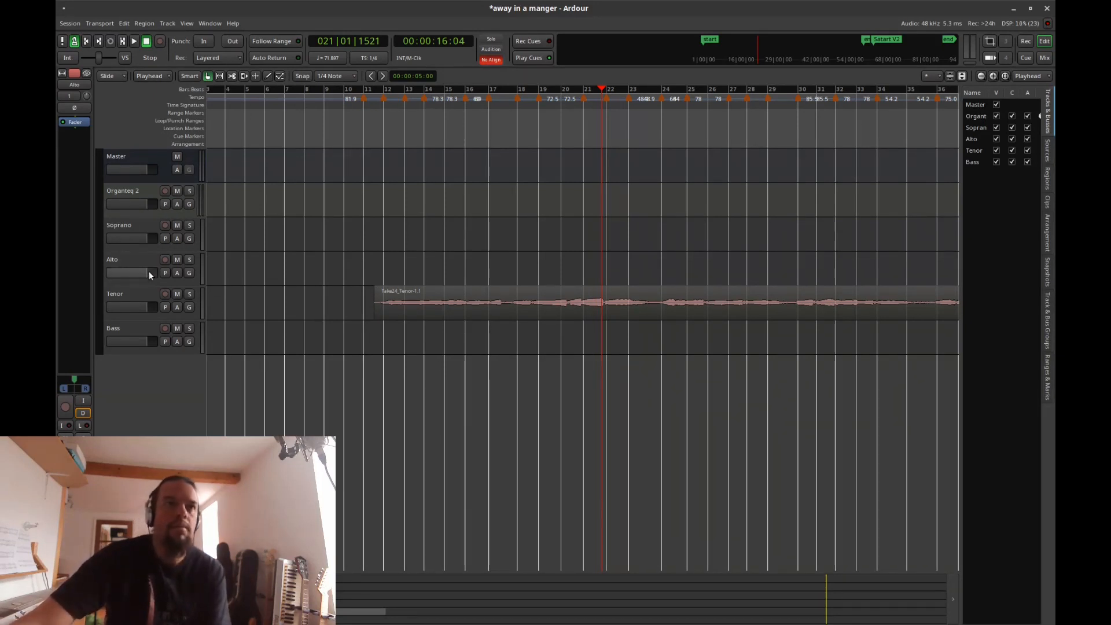
pyautogui.click(165, 259)
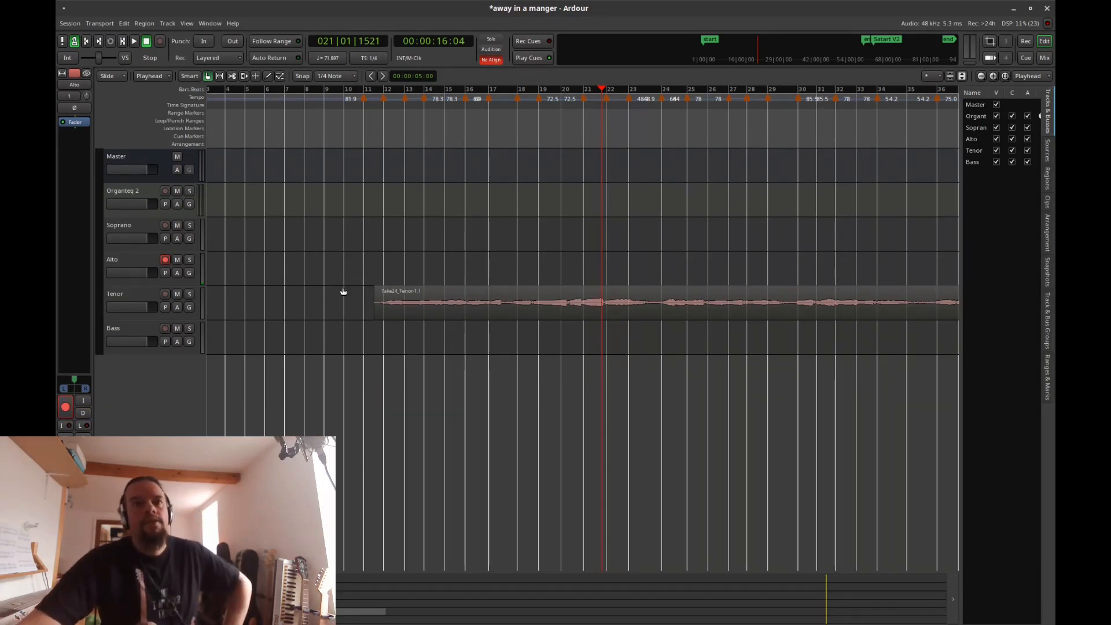
pyautogui.click(140, 332)
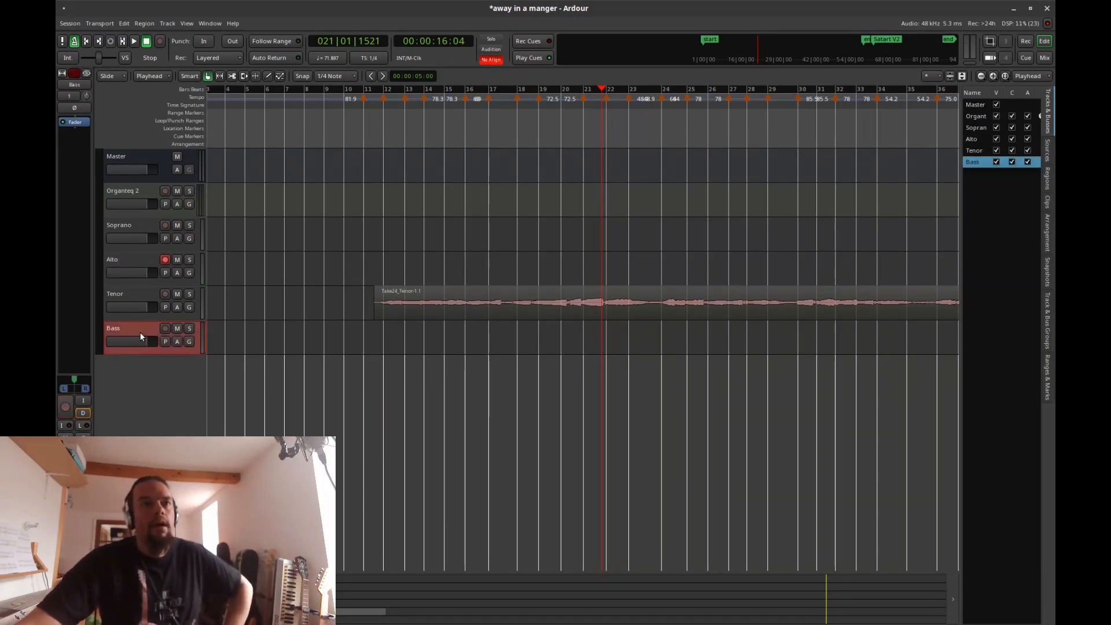
pyautogui.click(142, 227)
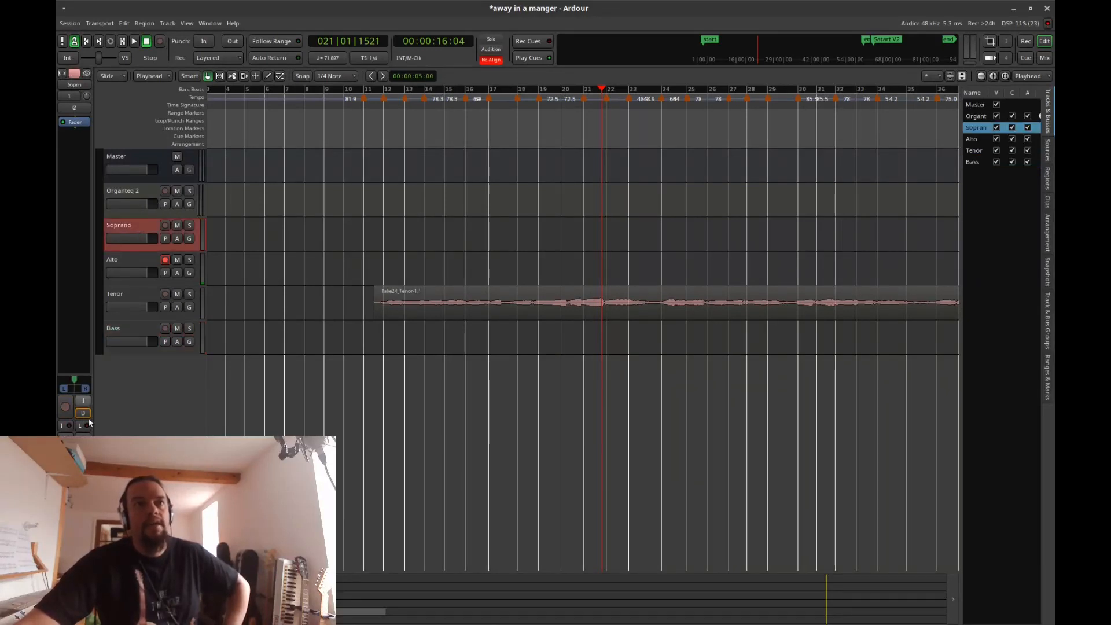
# Step: Reset the varispeed to 0 semitones and 100 percent, and close its settings
pyautogui.click(87, 41)
pyautogui.hotkey('ctrl', 'alt', 'Right')
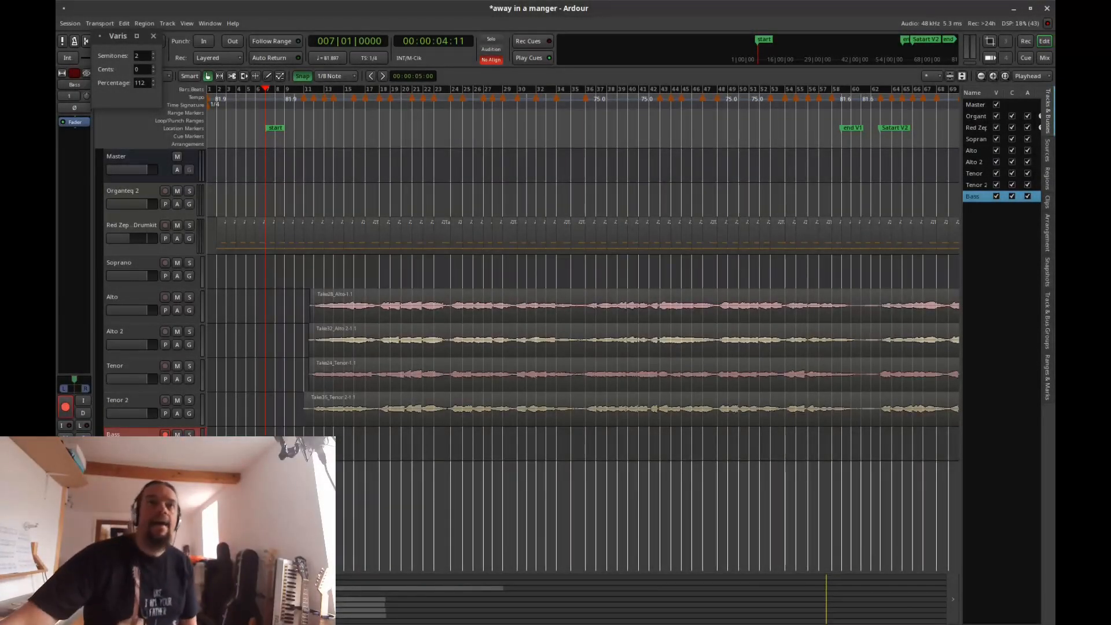
pyautogui.doubleClick(154, 58)
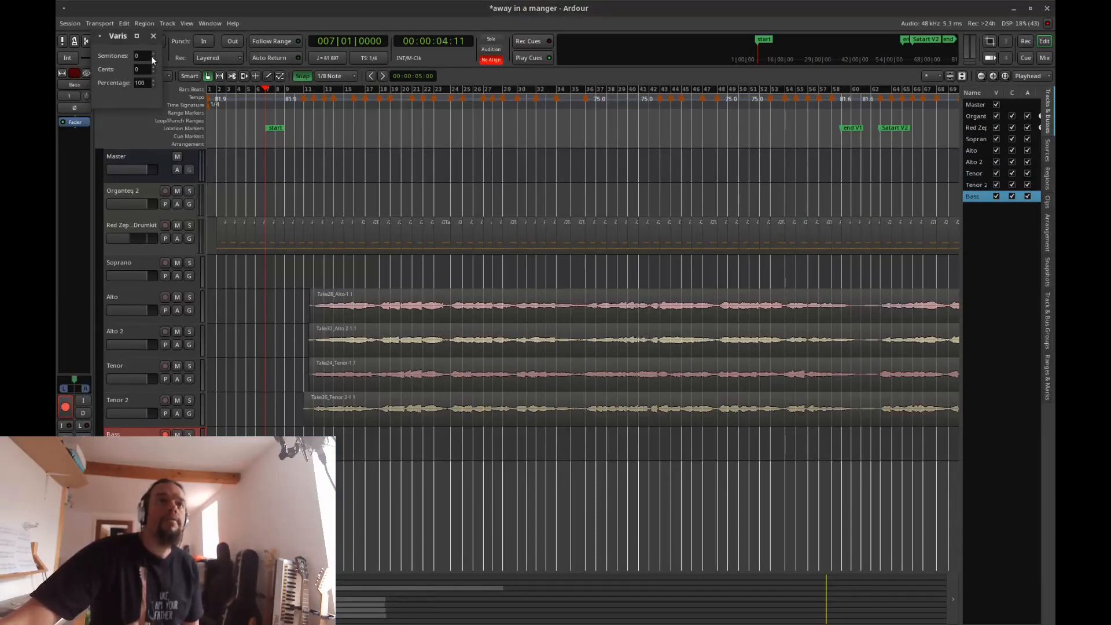
pyautogui.click(154, 37)
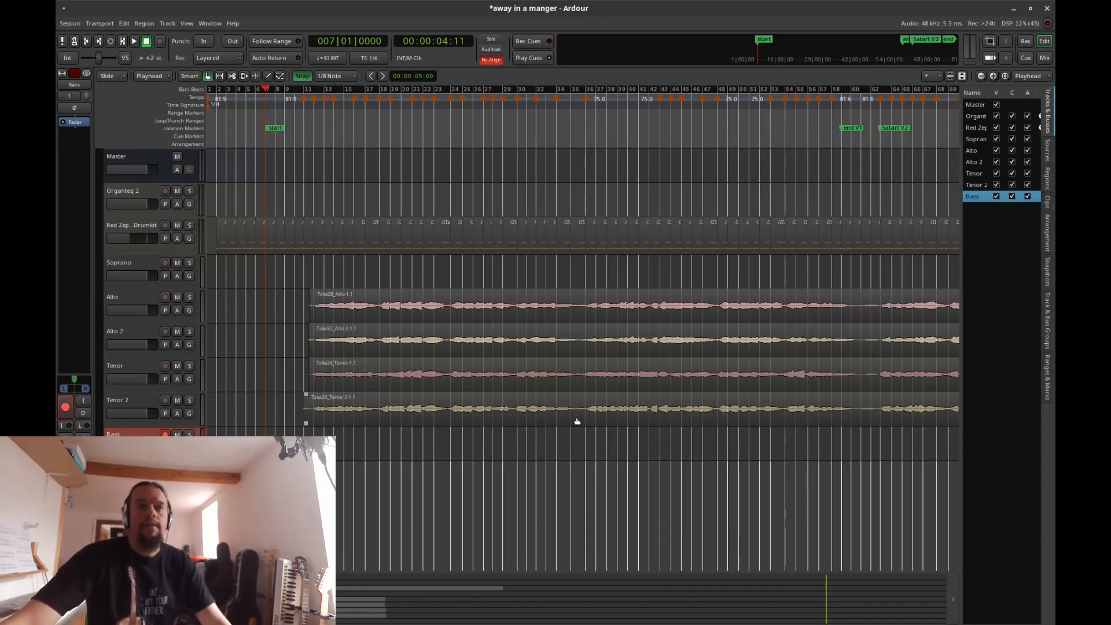
# Step: Reopen the varispeed settings, move them clear of the transport controls, and toggle them closed and open again
pyautogui.click(128, 60)
pyautogui.moveTo(152, 33); pyautogui.dragTo(266, 33)
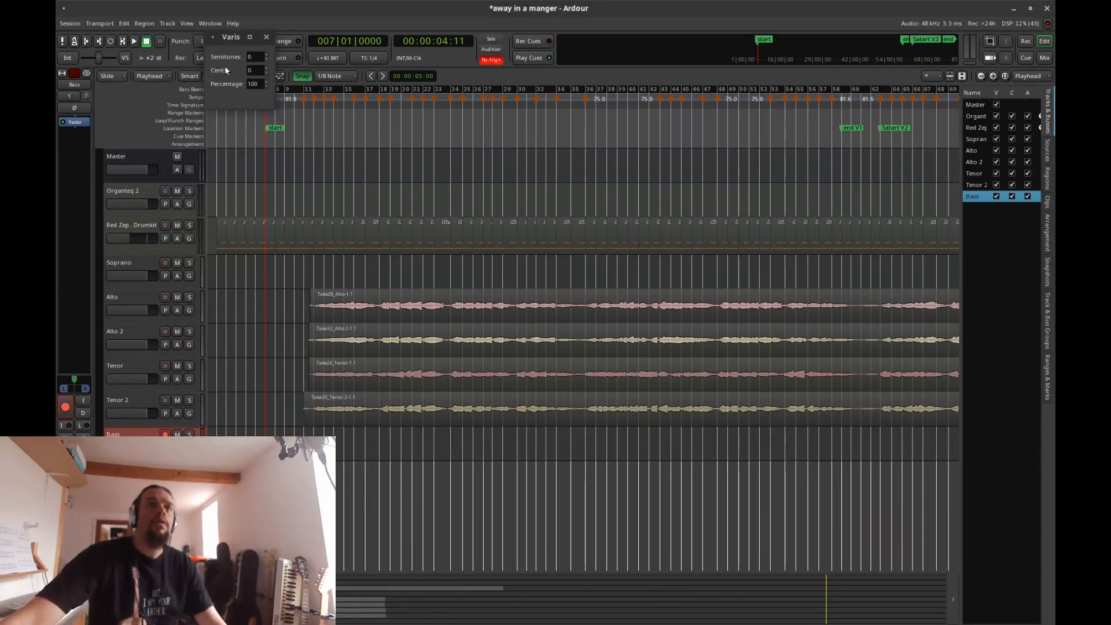
pyautogui.click(124, 58)
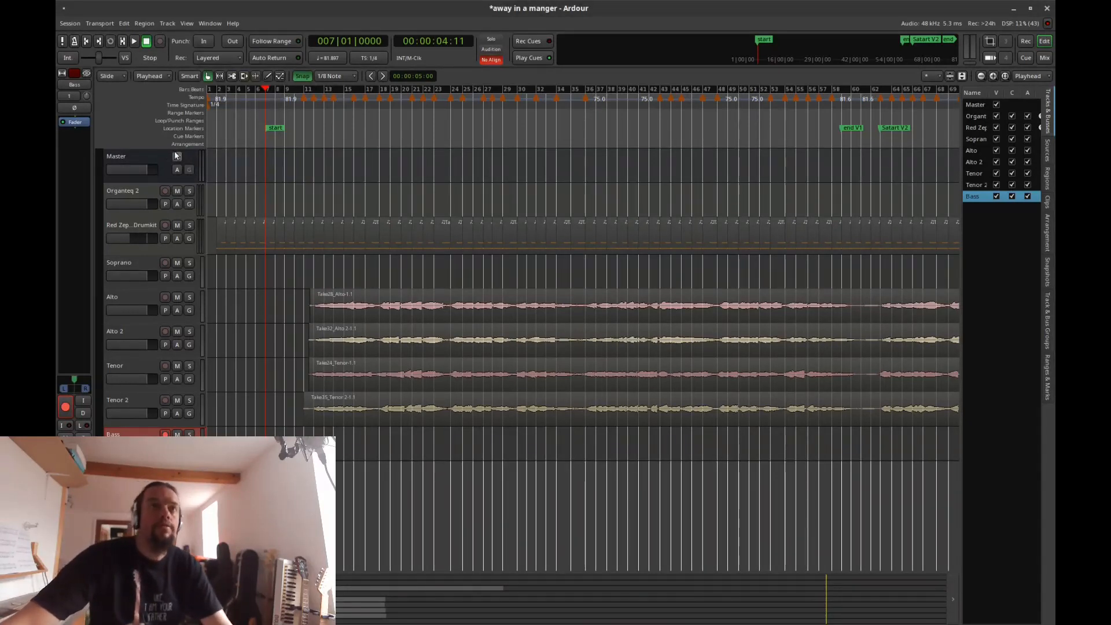
pyautogui.click(123, 58)
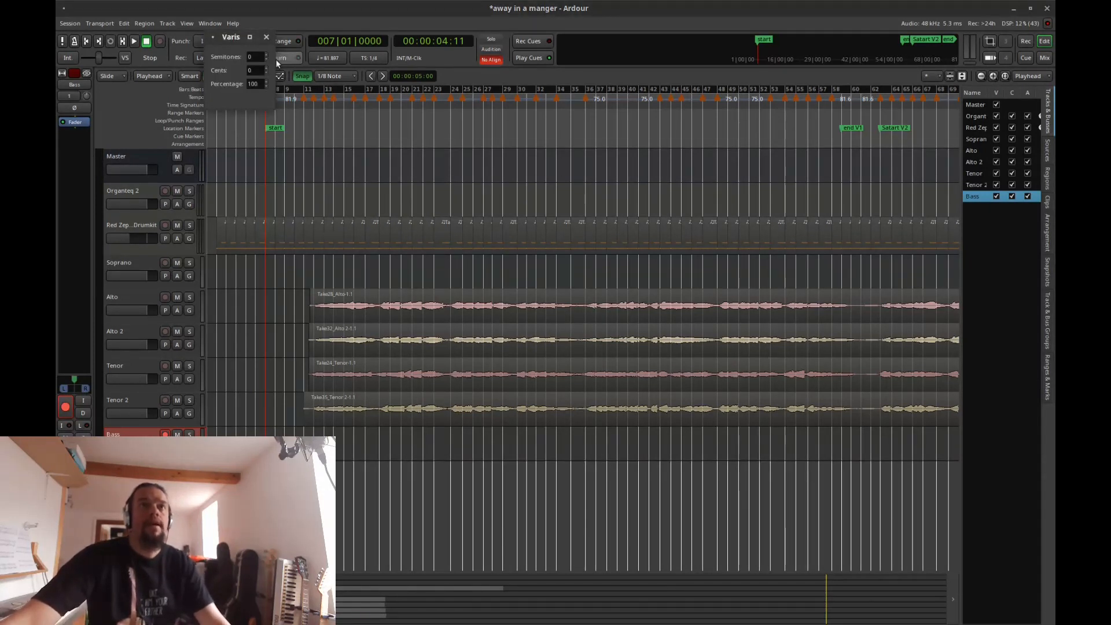
# Step: Play the session from the start marker while raising the varispeed to 2 semitones, and stop around bar 32
pyautogui.moveTo(239, 40); pyautogui.dragTo(132, 74)
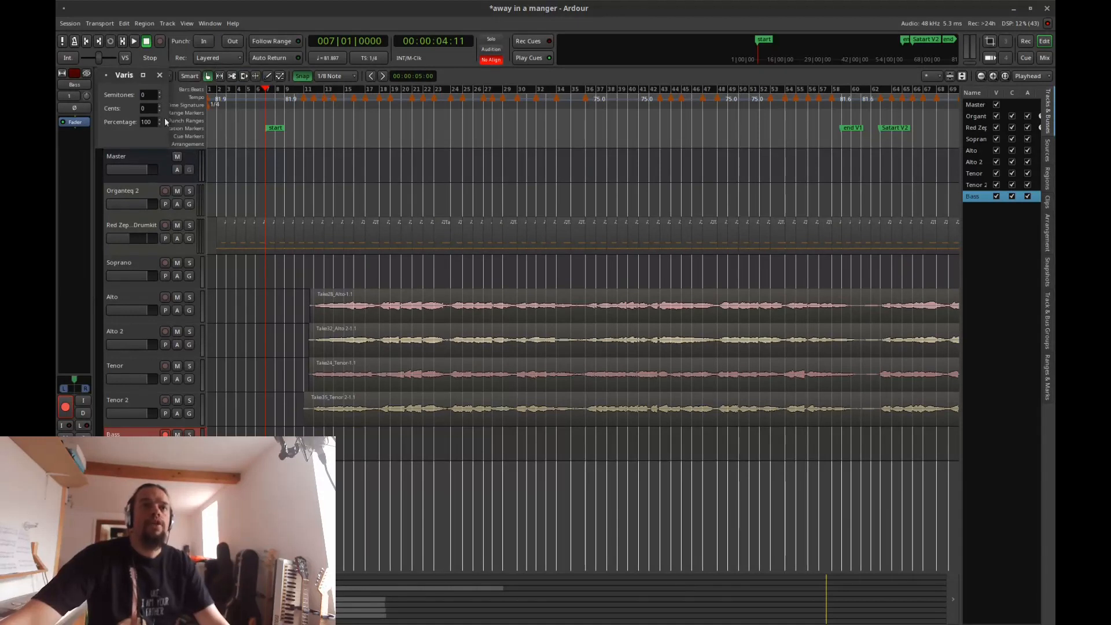
pyautogui.press('space')
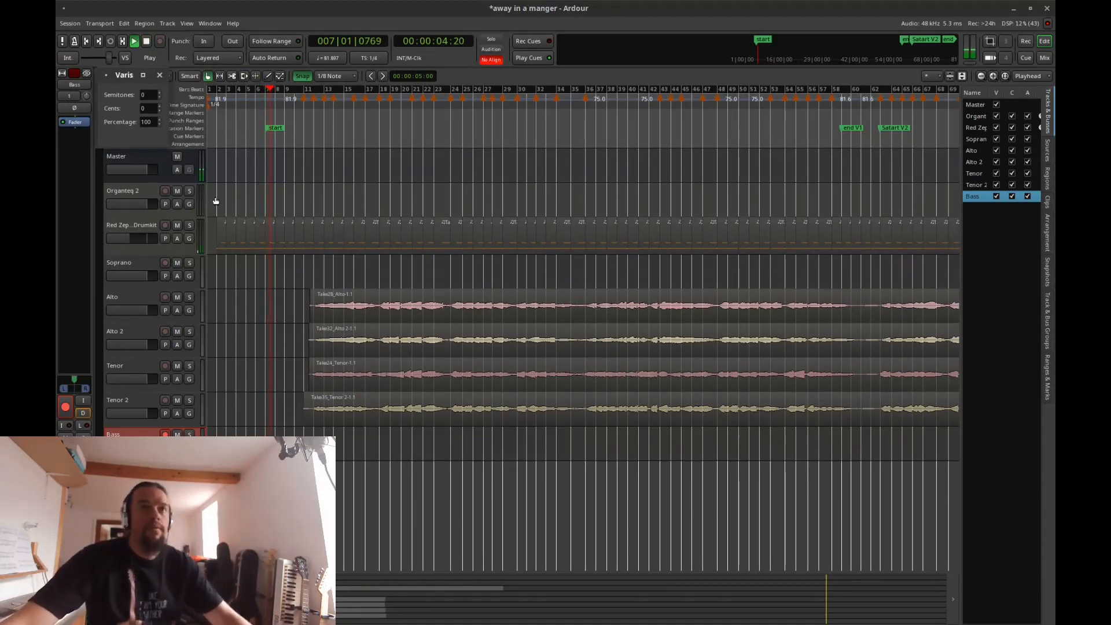
pyautogui.click(160, 92)
pyautogui.click(160, 92)
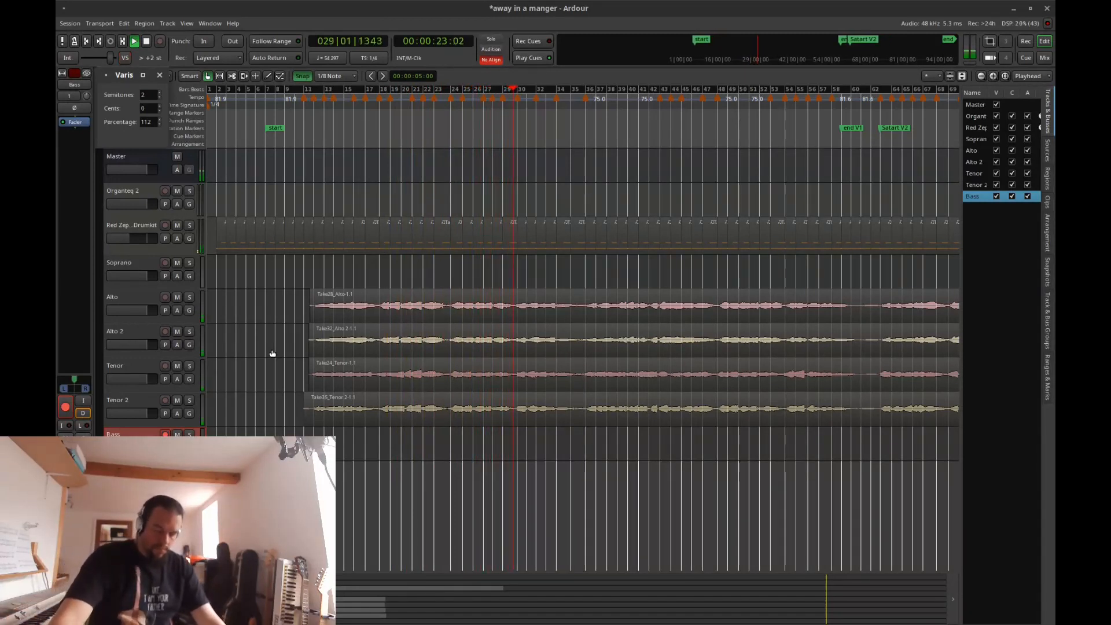
pyautogui.press('space')
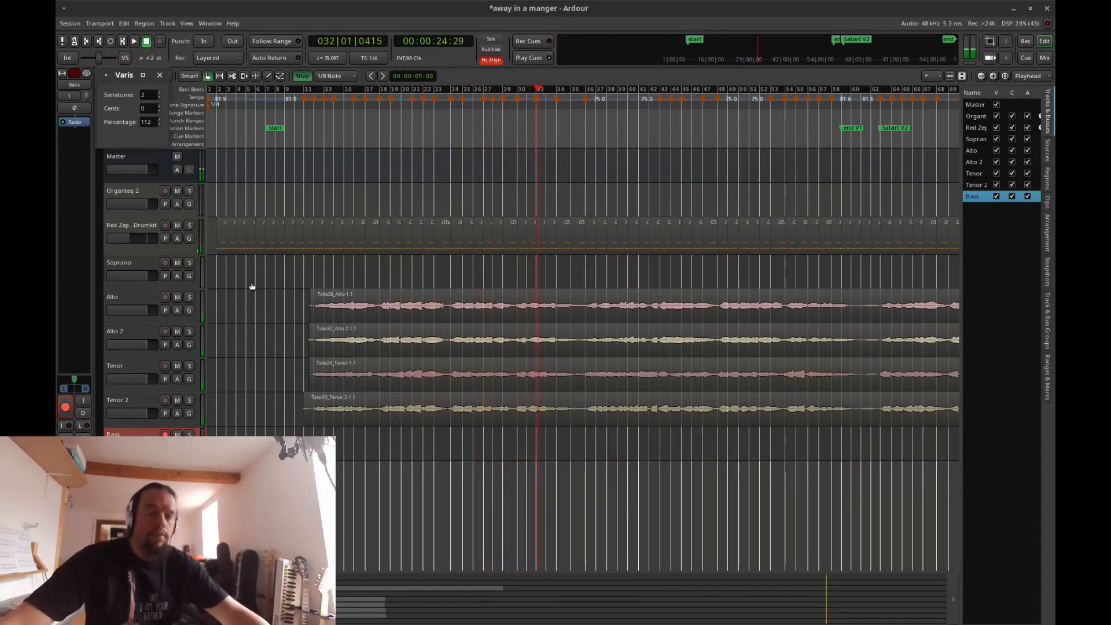
# Step: Audition the session from bar 10 at the raised varispeed and stop around bar 19
pyautogui.click(295, 141)
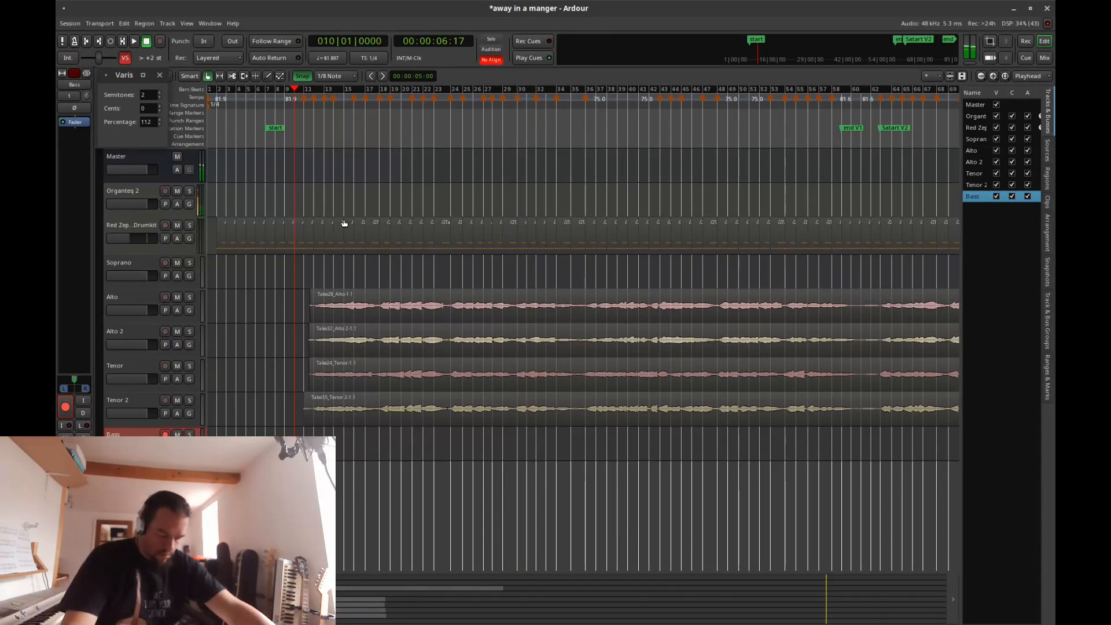
pyautogui.press('space')
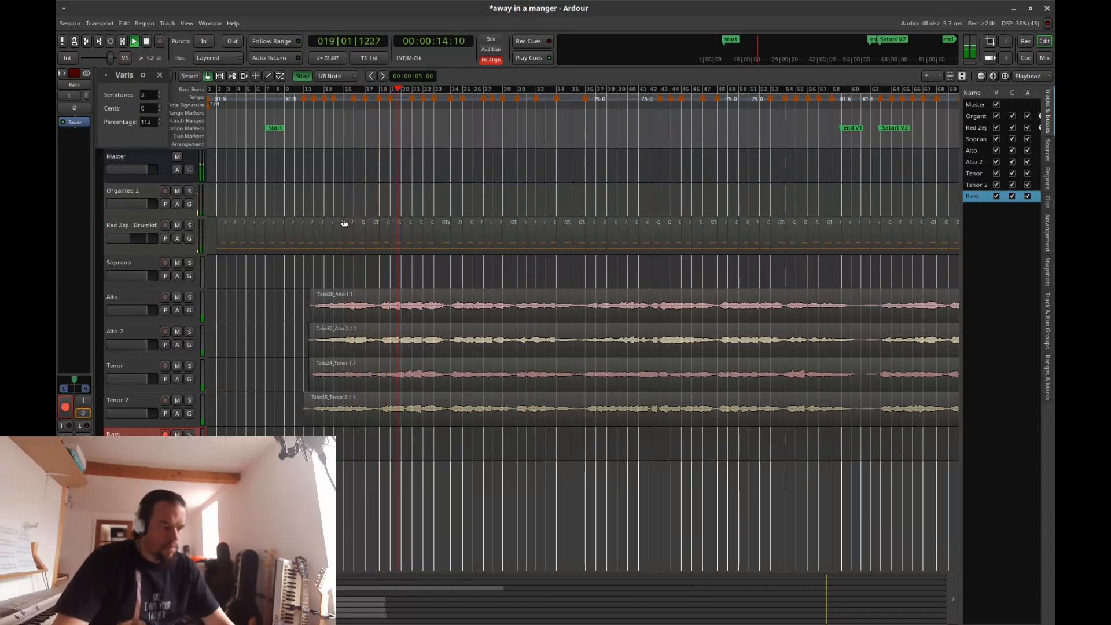
pyautogui.press('space')
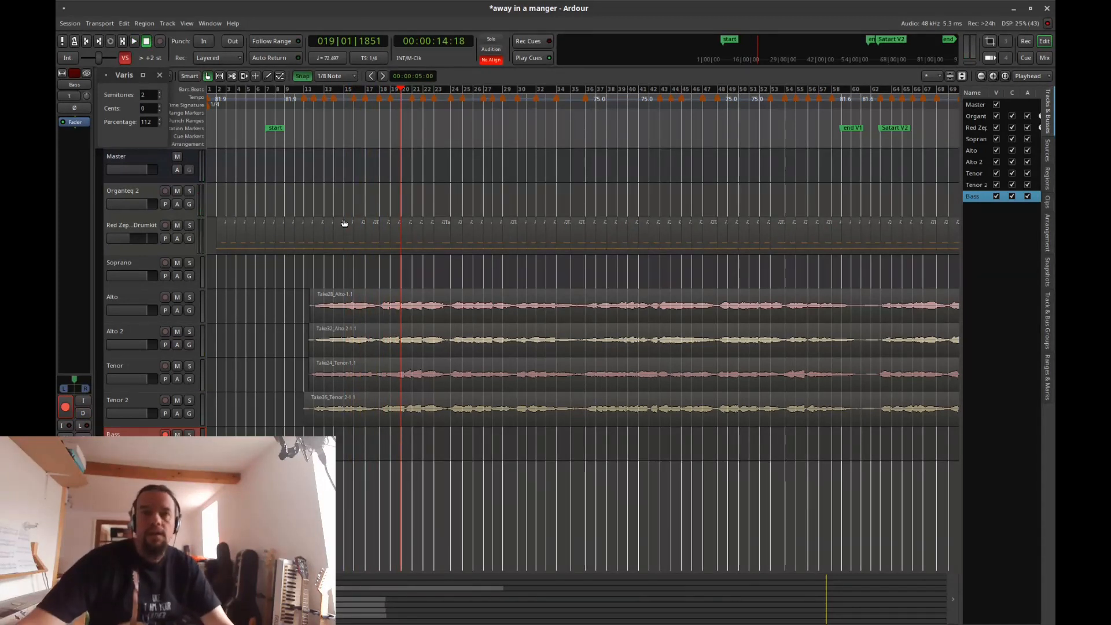
# Step: Select the Organteq 2 track, toggle the varispeed controls off and on, and reset varispeed to 0 semitones
pyautogui.click(151, 193)
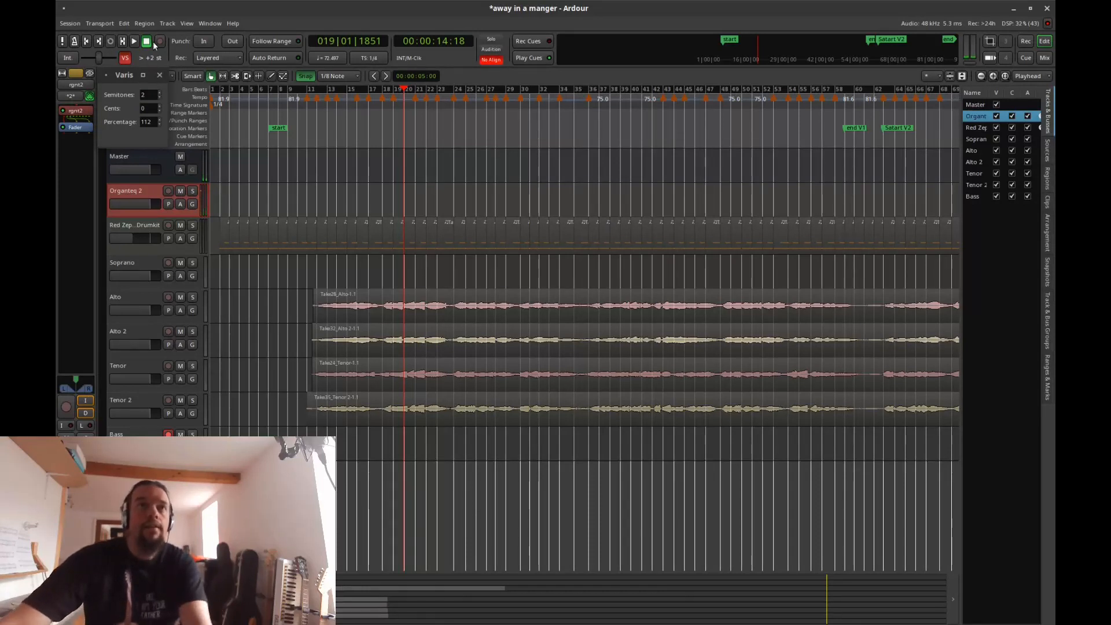
pyautogui.click(121, 58)
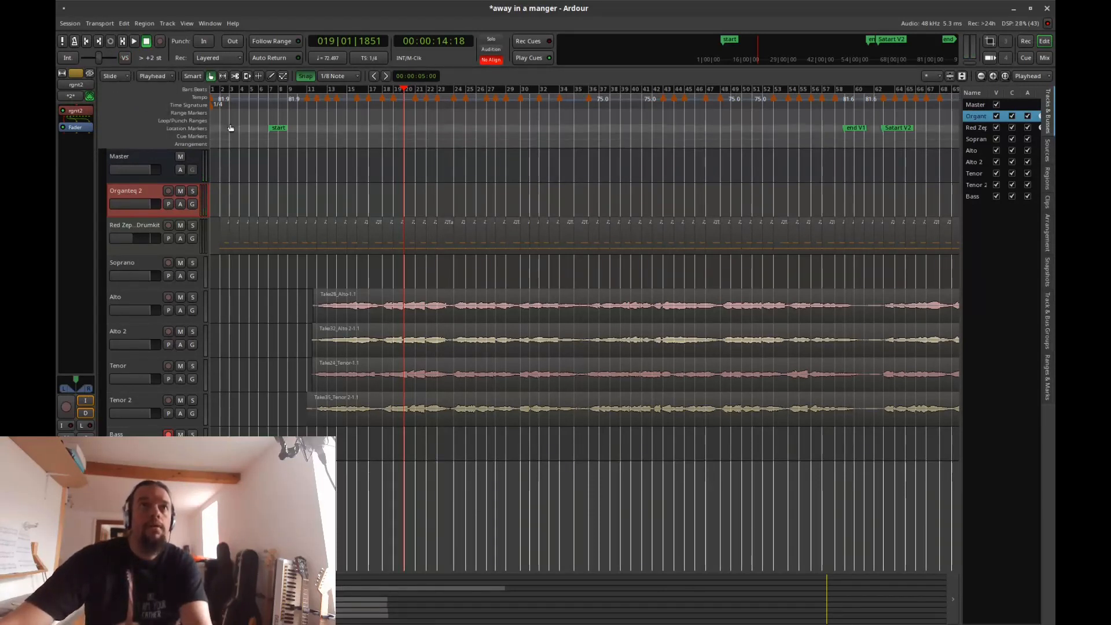
pyautogui.click(125, 57)
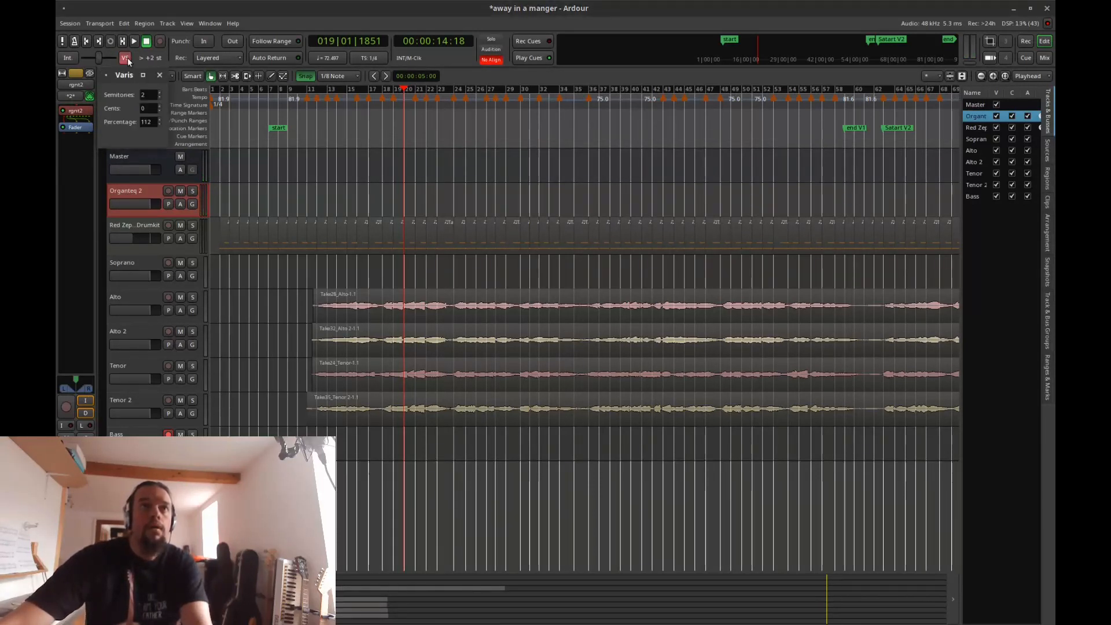
pyautogui.click(160, 96)
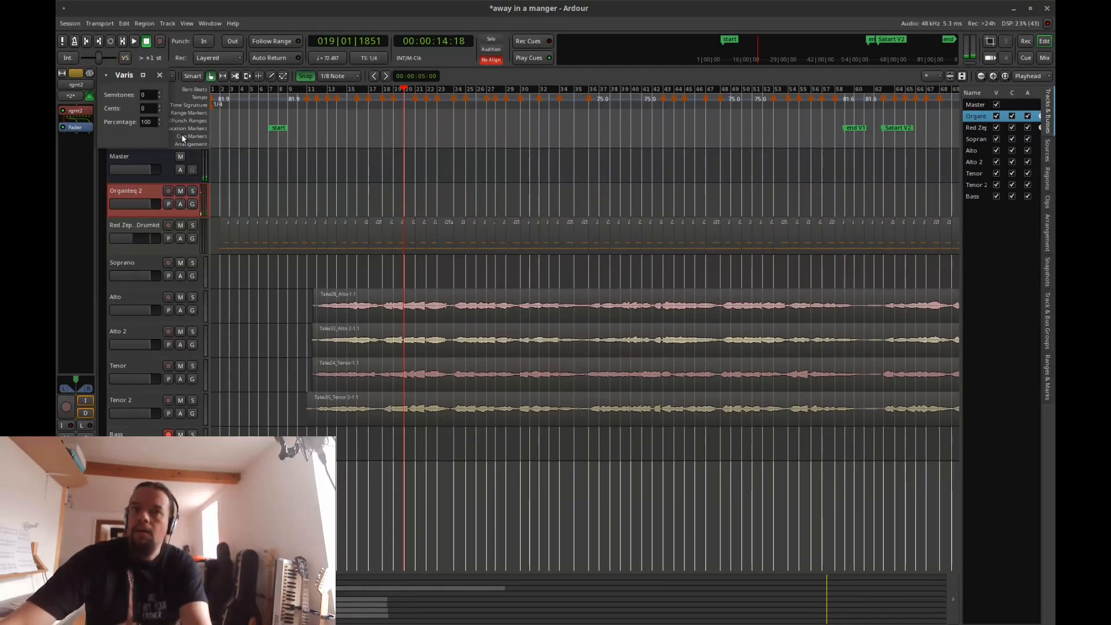
pyautogui.click(158, 92)
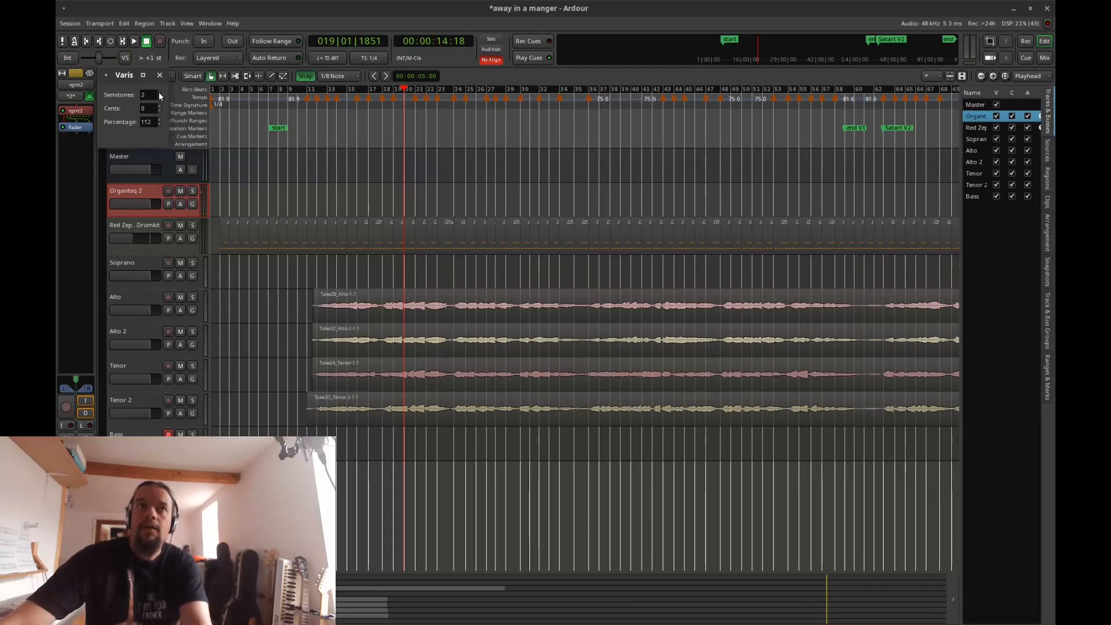
pyautogui.click(158, 92)
pyautogui.click(159, 99)
pyautogui.click(159, 97)
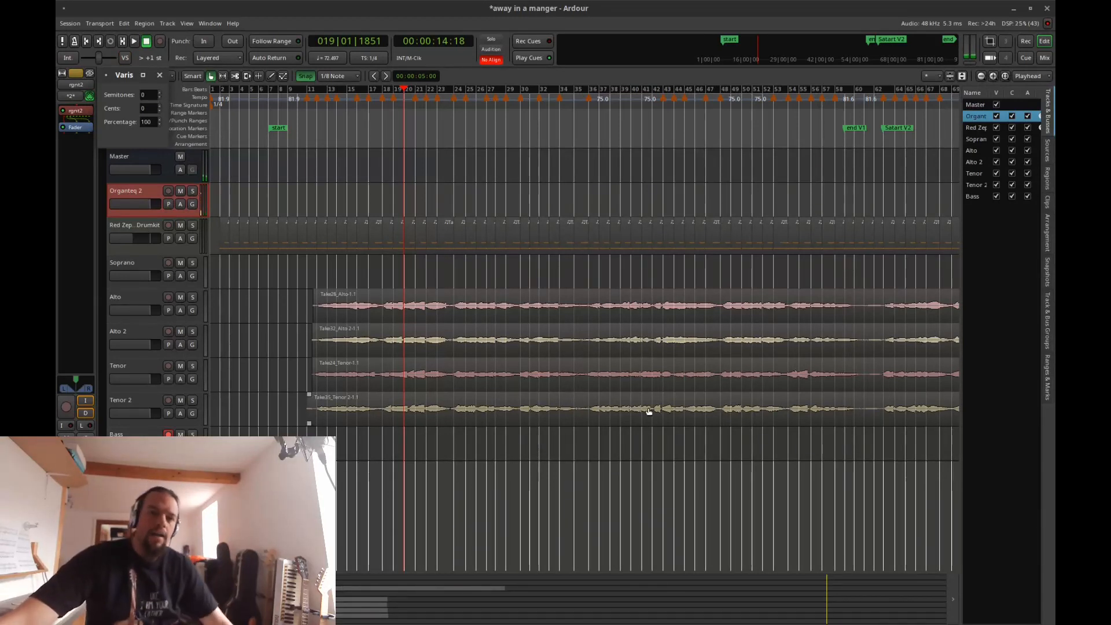
# Step: Play from the start marker with varispeed raised to 2 semitones and stop around bar 18
pyautogui.click(270, 103)
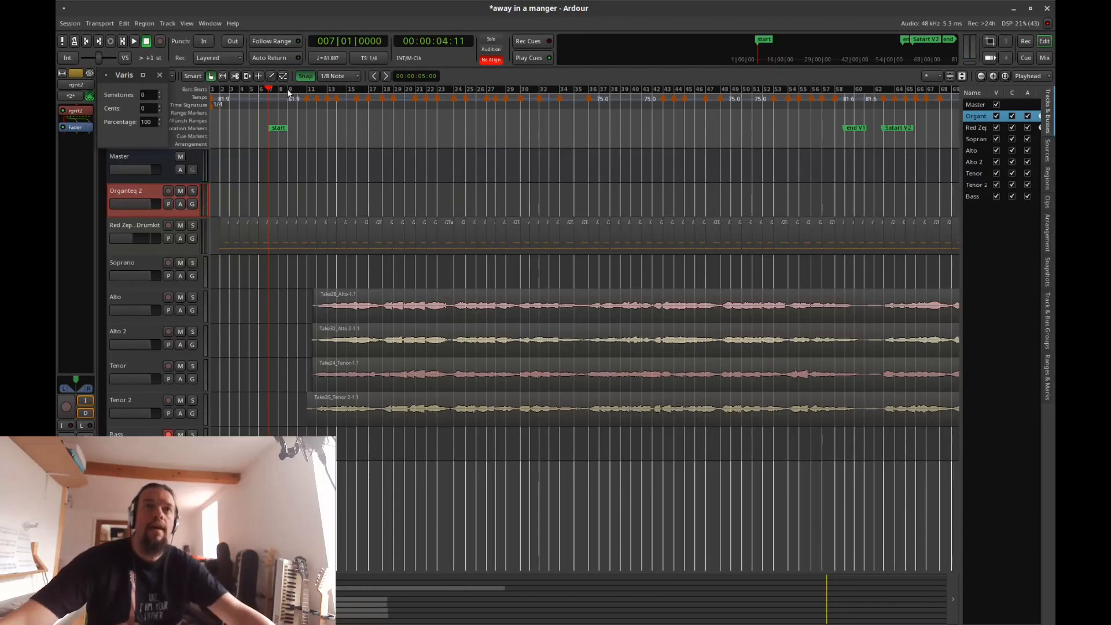
pyautogui.press('space')
pyautogui.click(160, 92)
pyautogui.click(160, 92)
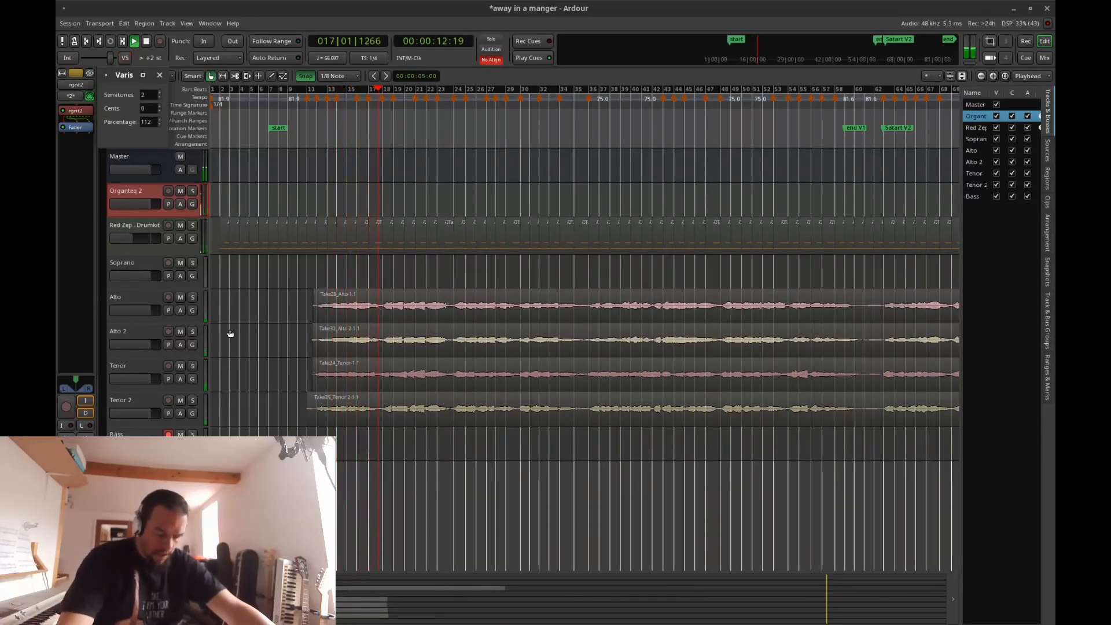
pyautogui.press('space')
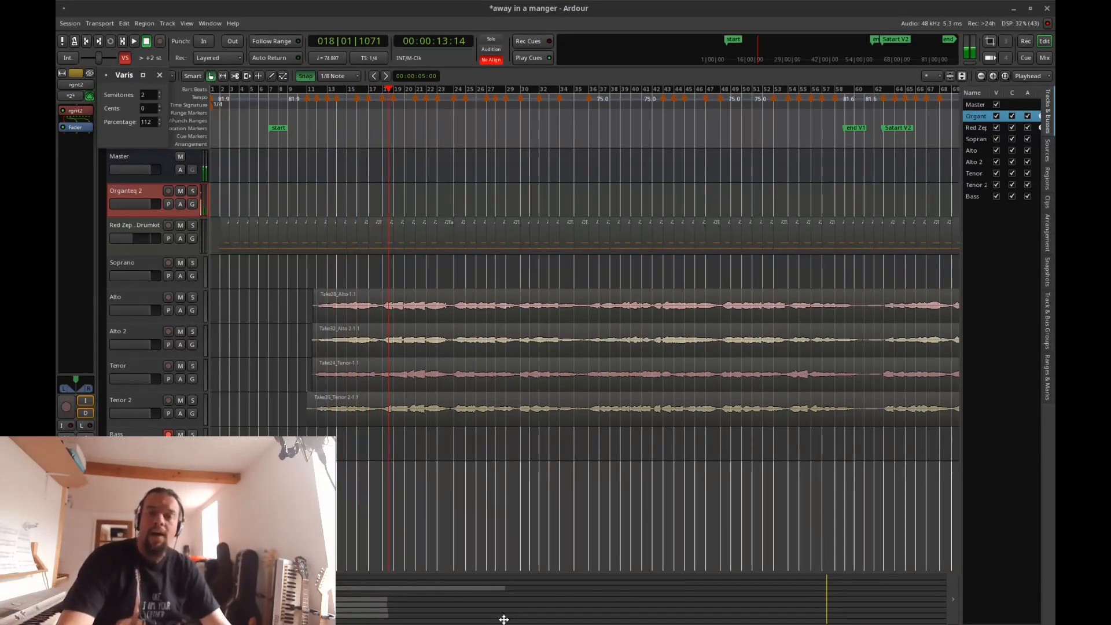
# Step: Replay the session from the start marker with varispeed on and stop around bar 23
pyautogui.press('Home')
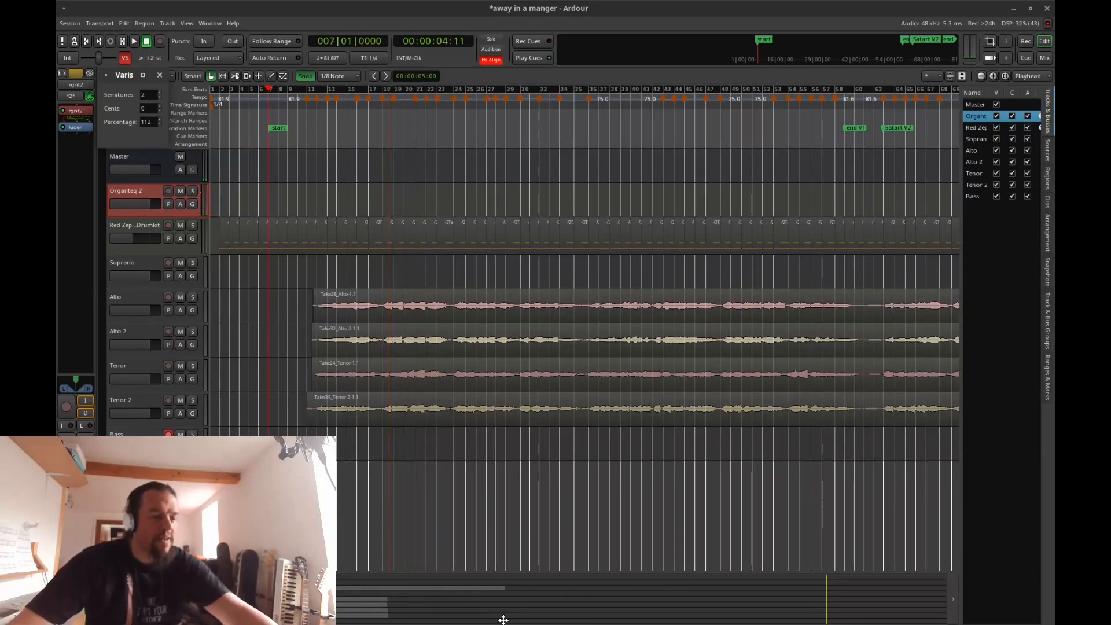
pyautogui.press('space')
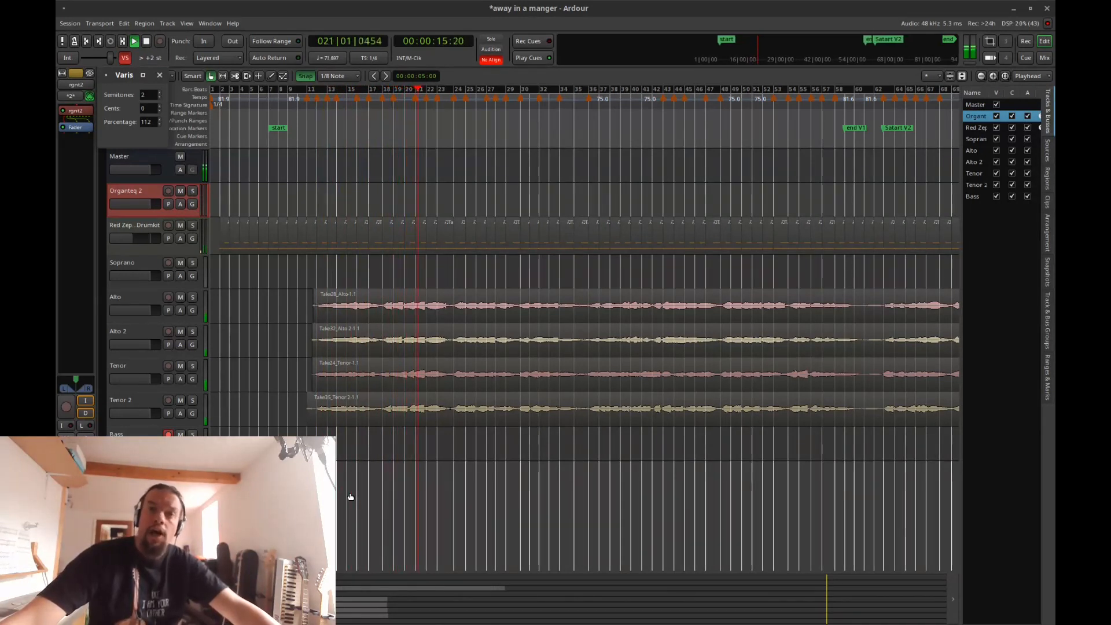
pyautogui.press('space')
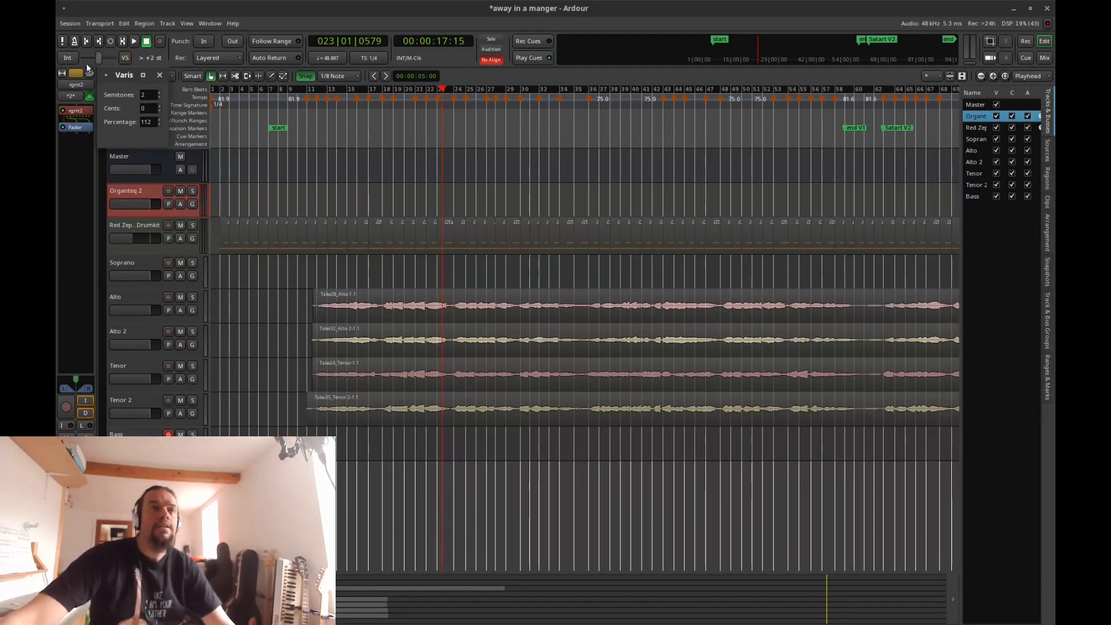
# Step: Record the bass part on the armed Bass track from the start marker with varispeed on, and return the playhead to the start
pyautogui.click(86, 41)
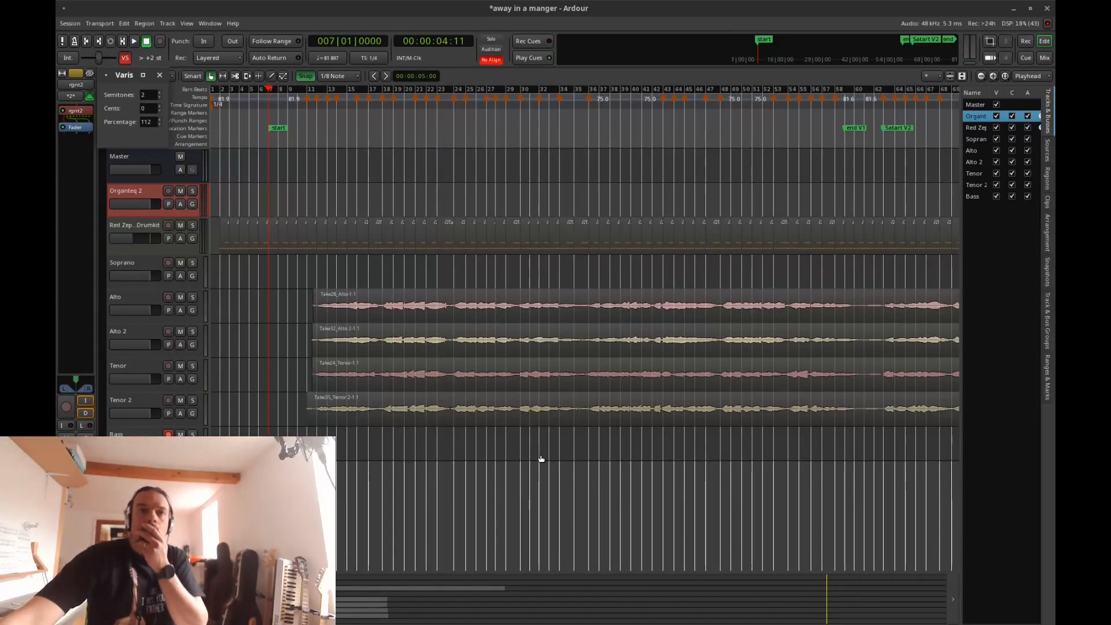
pyautogui.hotkey('ctrl', 'alt', 'v')
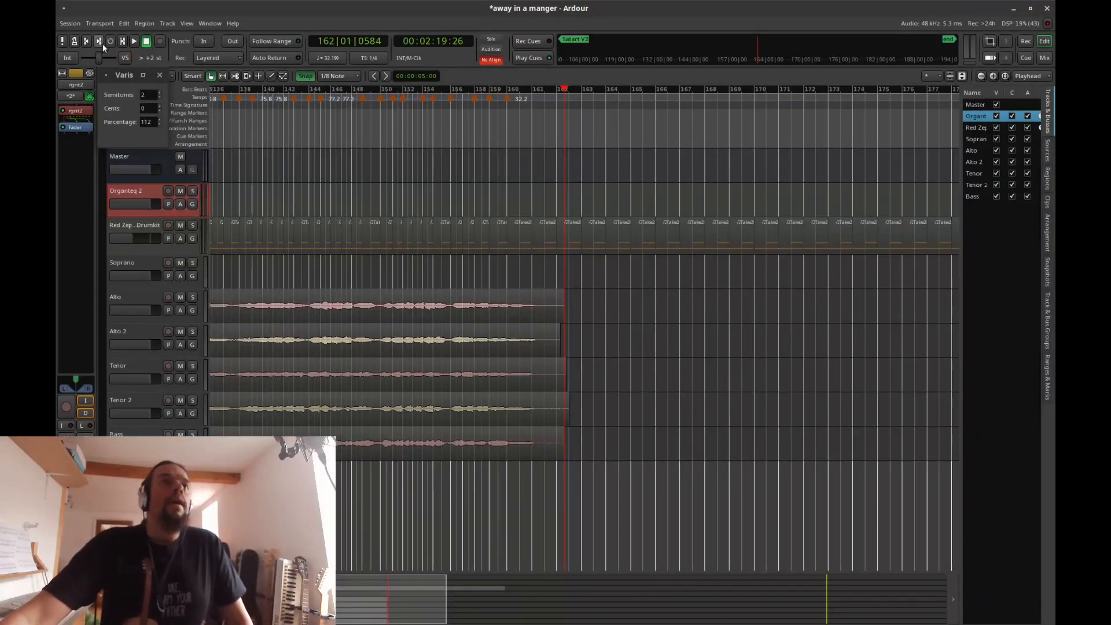
pyautogui.click(85, 45)
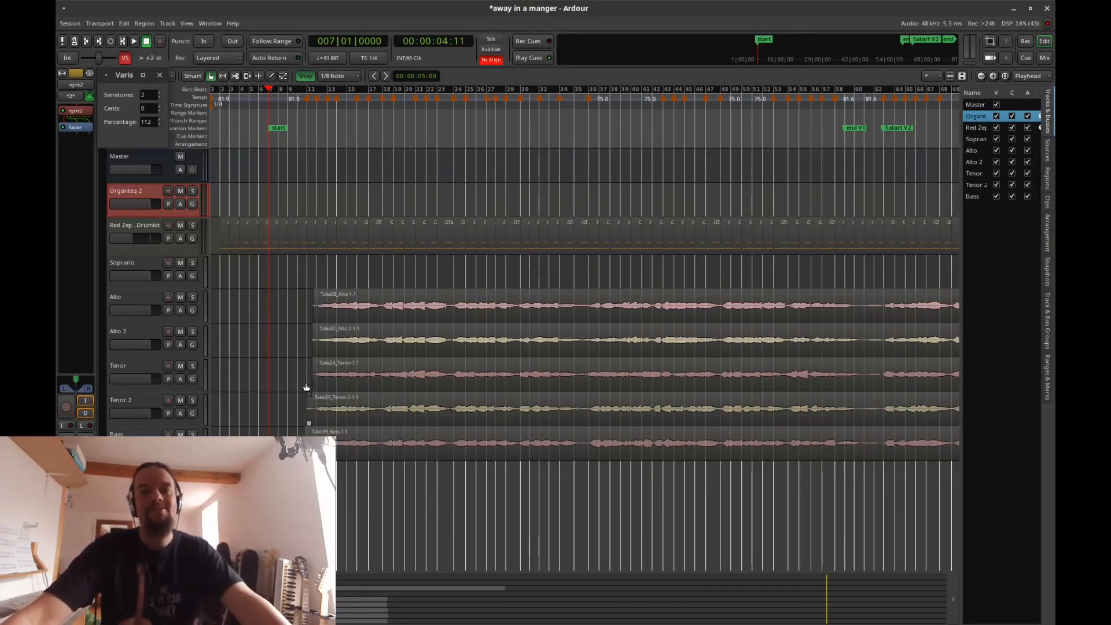
# Step: Play back the recorded parts with the Red Zeppelin Drumkit track muted and varispeed reset to 0 semitones, and stop around bar 52
pyautogui.click(158, 96)
pyautogui.click(158, 96)
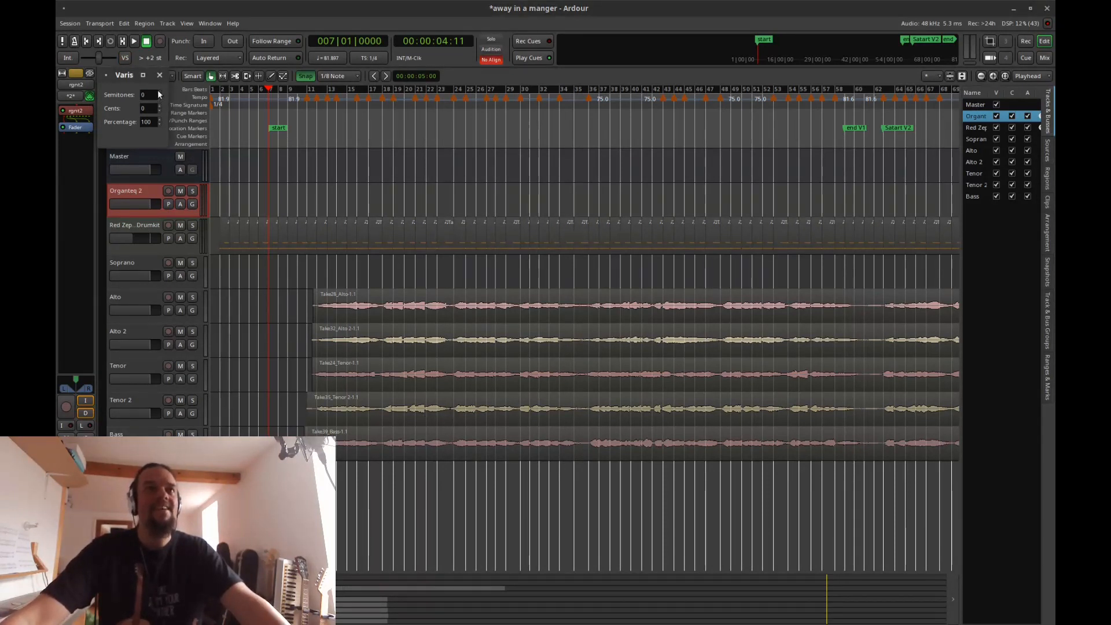
pyautogui.press('space')
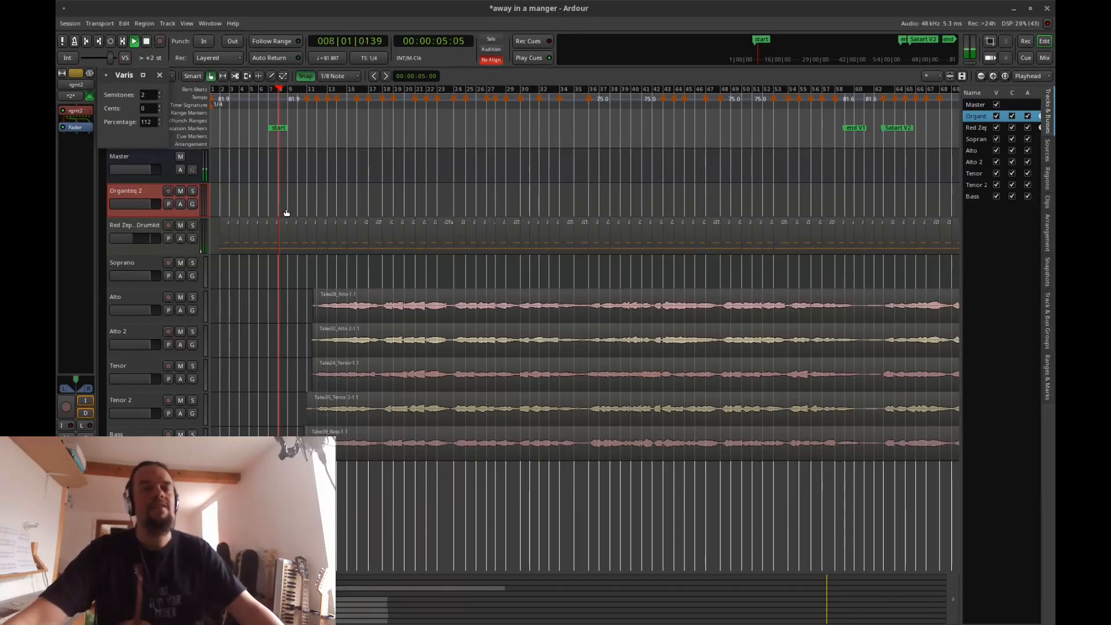
pyautogui.click(180, 225)
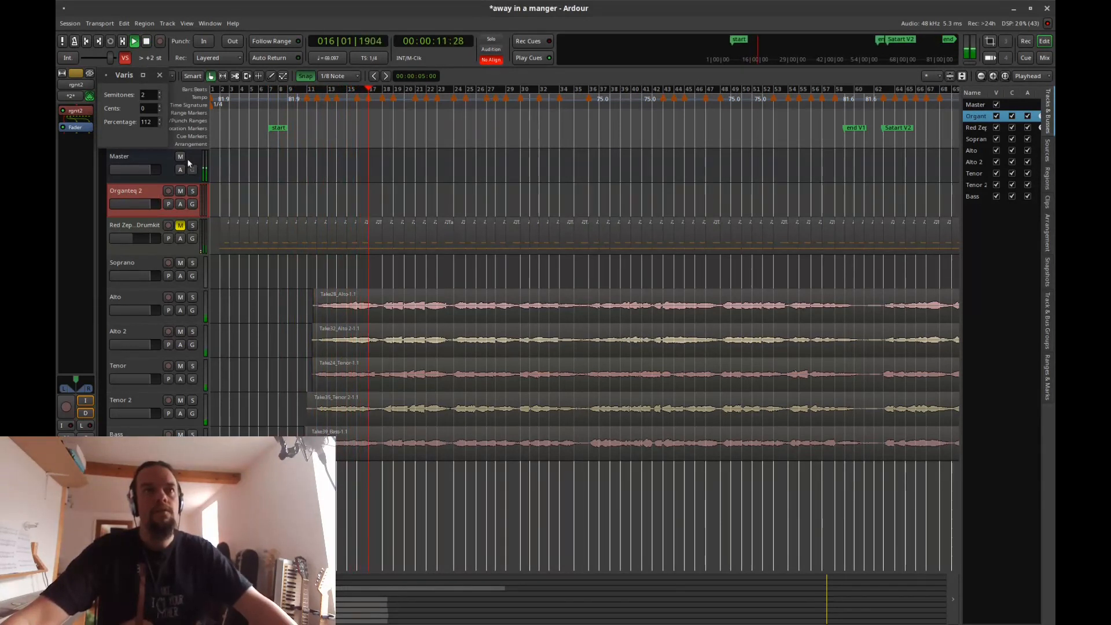
pyautogui.click(159, 98)
pyautogui.click(159, 98)
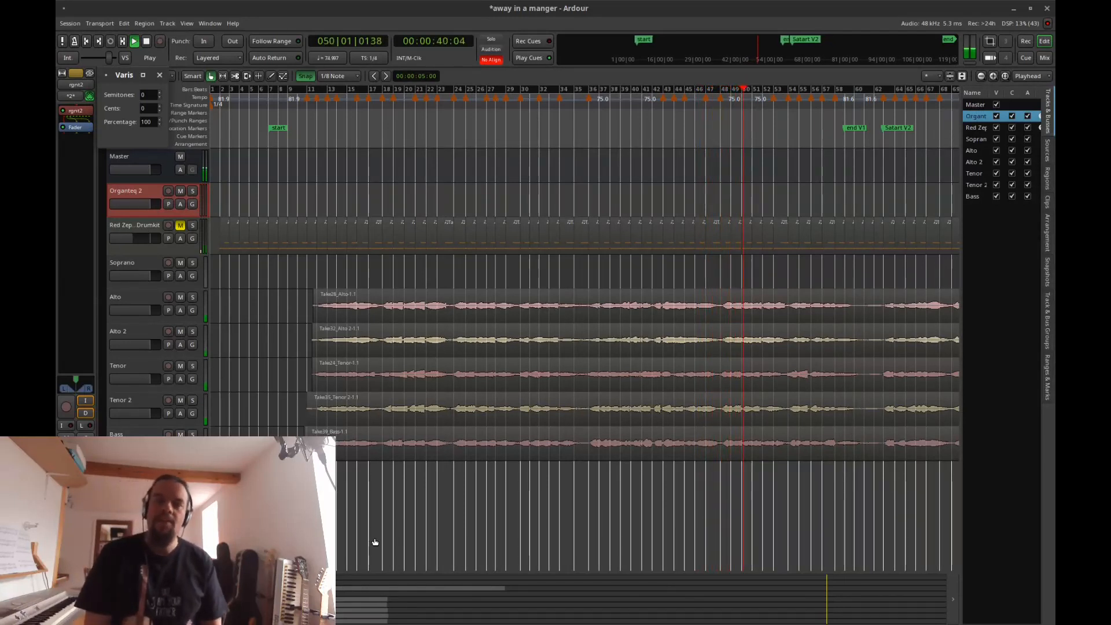
pyautogui.press('space')
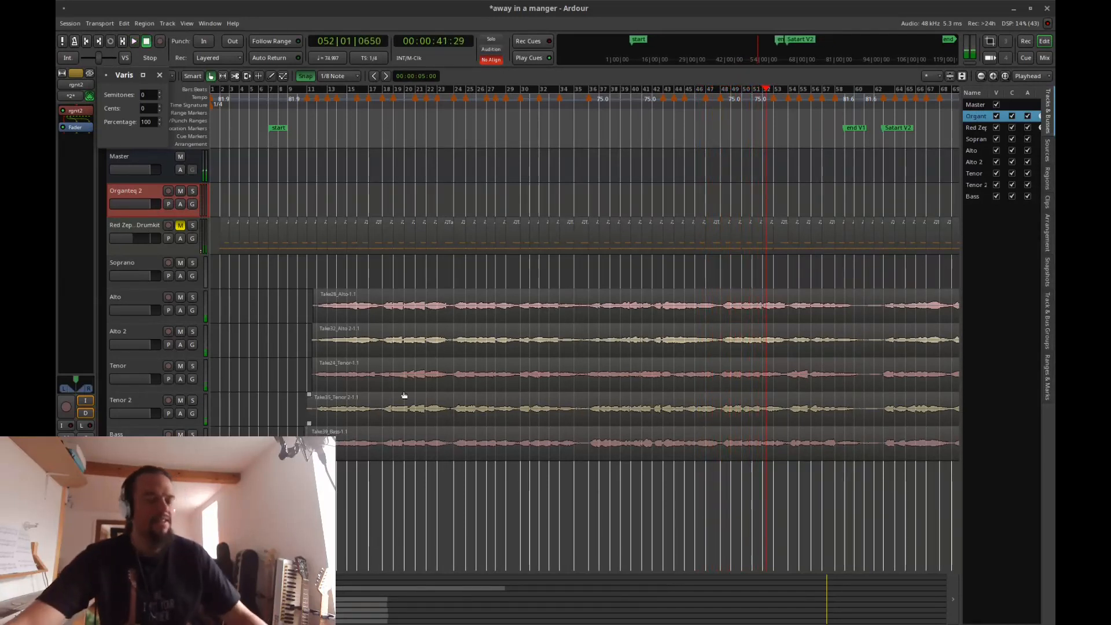
# Step: Add two mono audio tracks, Bass 1 and Bass 2, below the Bass track and select Bass 1
pyautogui.click(145, 435)
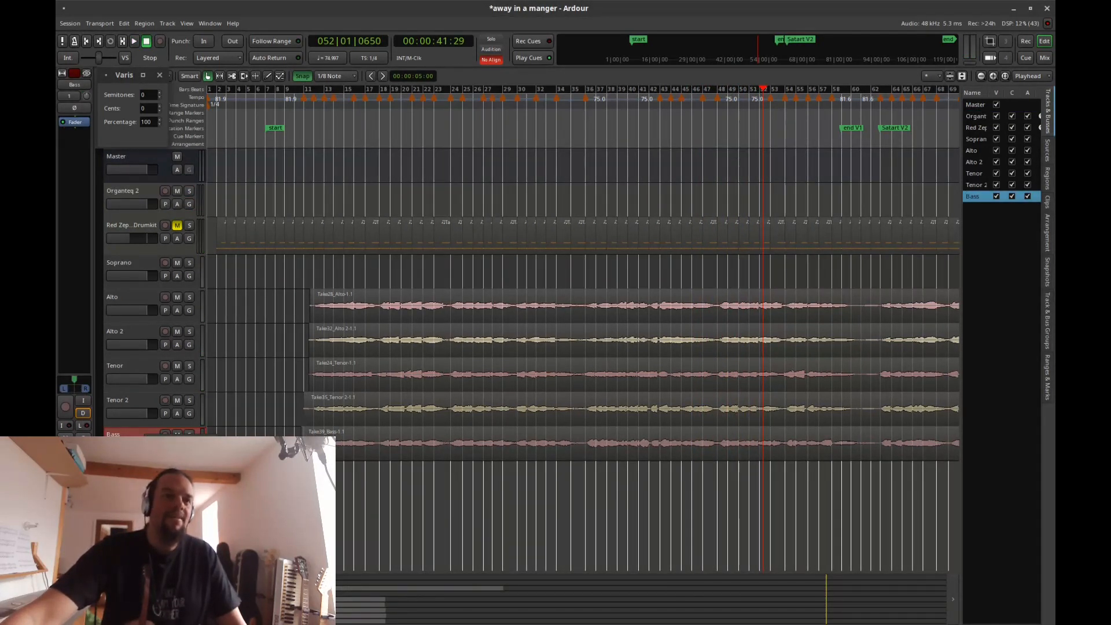
pyautogui.hotkey('ctrl', 'shift', 'n')
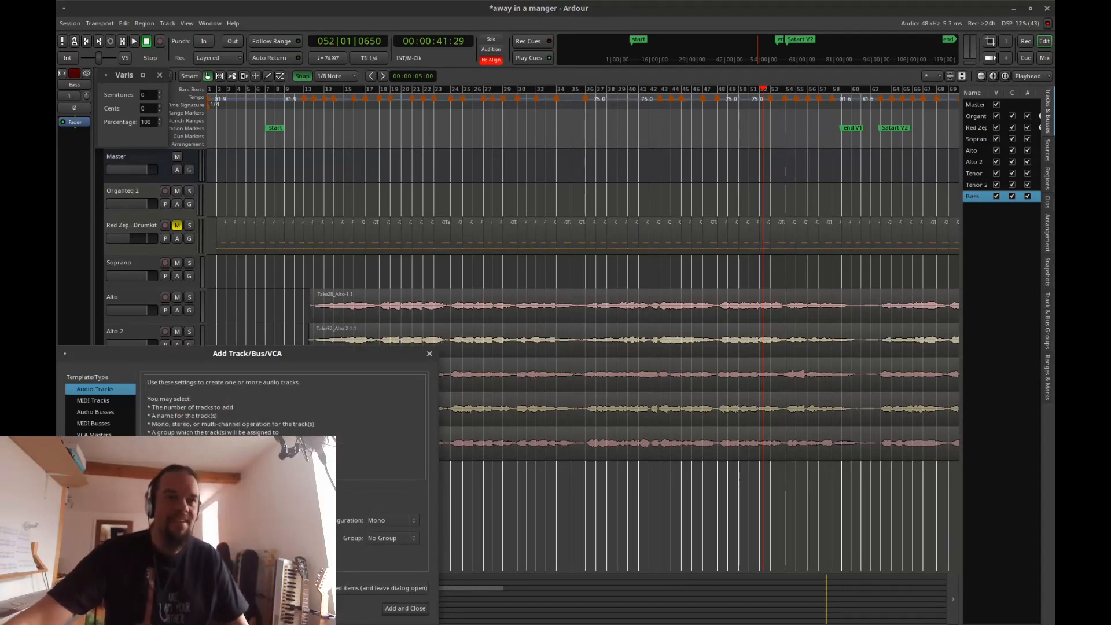
pyautogui.click(399, 607)
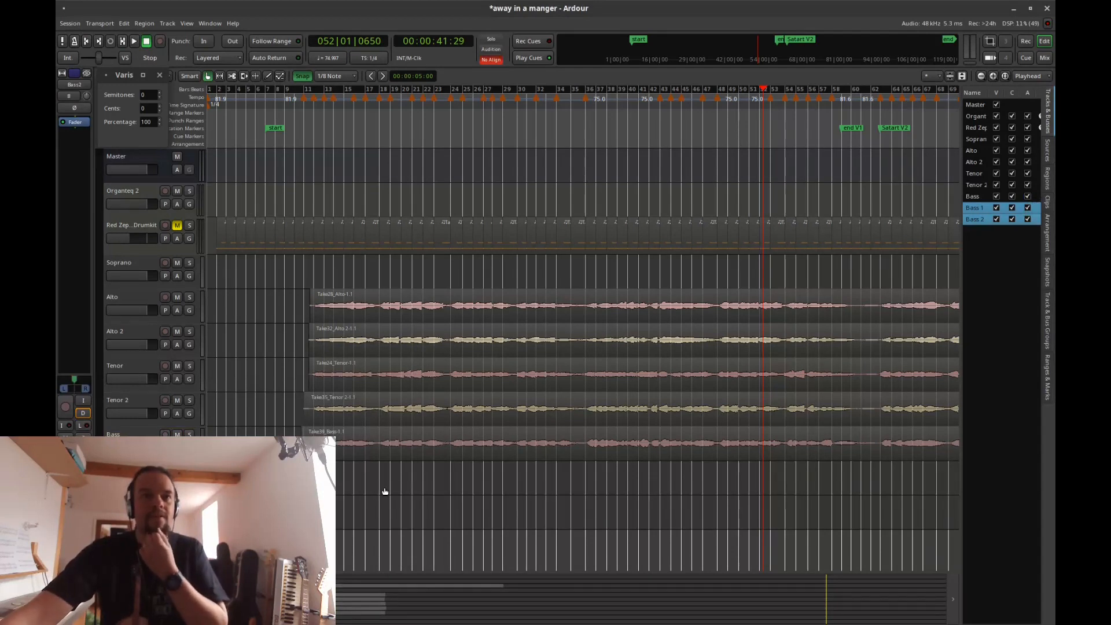
pyautogui.click(124, 469)
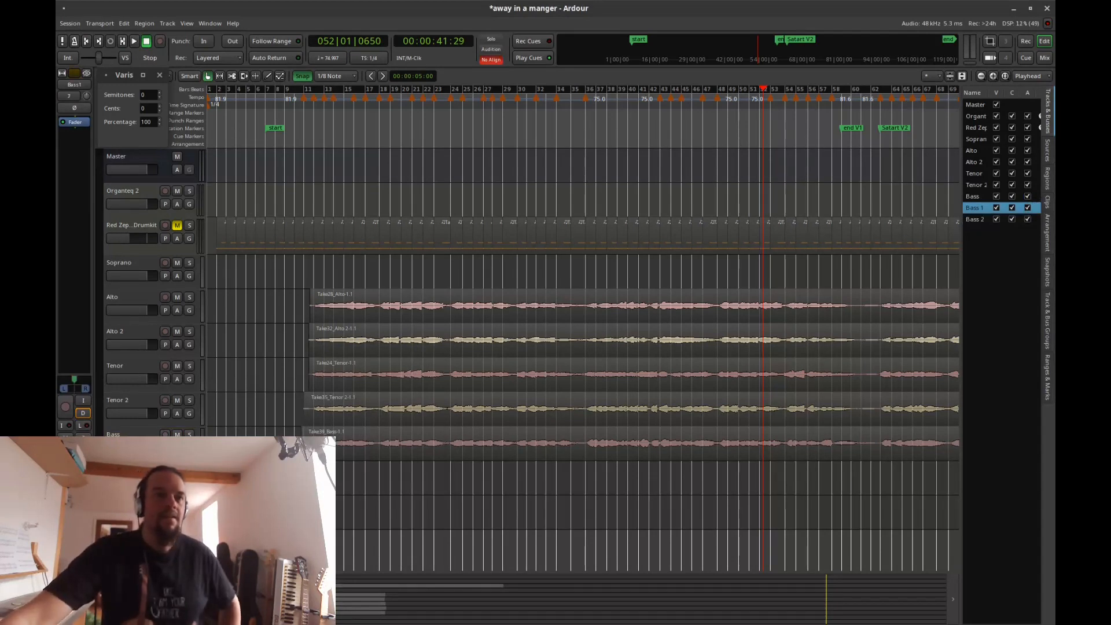
pyautogui.click(1023, 42)
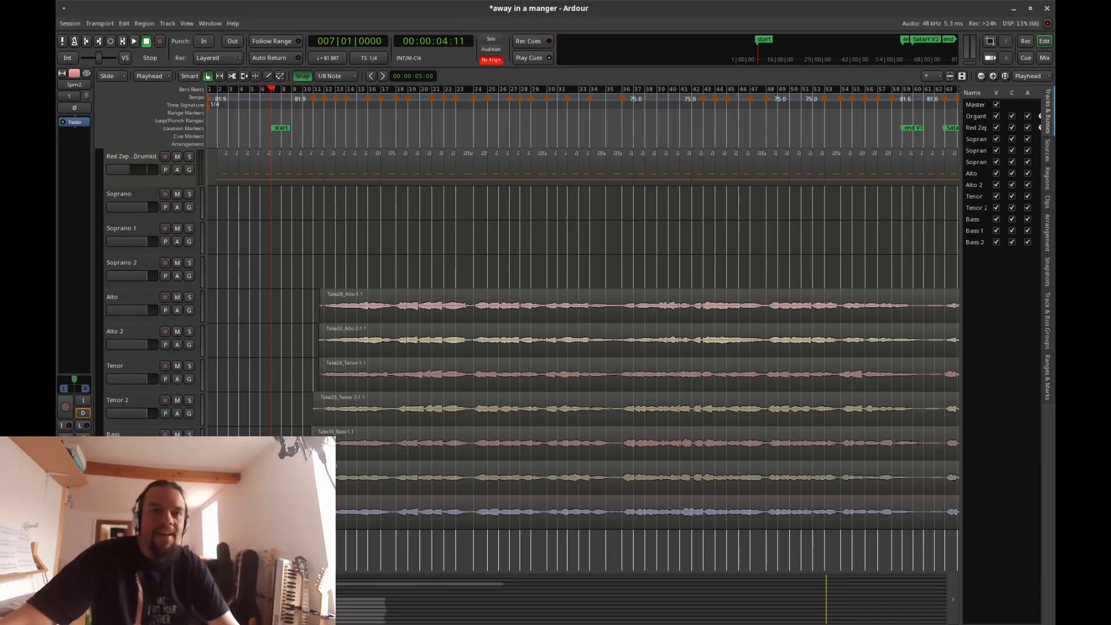
# Step: Add a fade-in at the beginning of the Alto track's recorded region
pyautogui.moveTo(289, 510); pyautogui.dragTo(315, 524)
pyautogui.moveTo(316, 520); pyautogui.dragTo(318, 484)
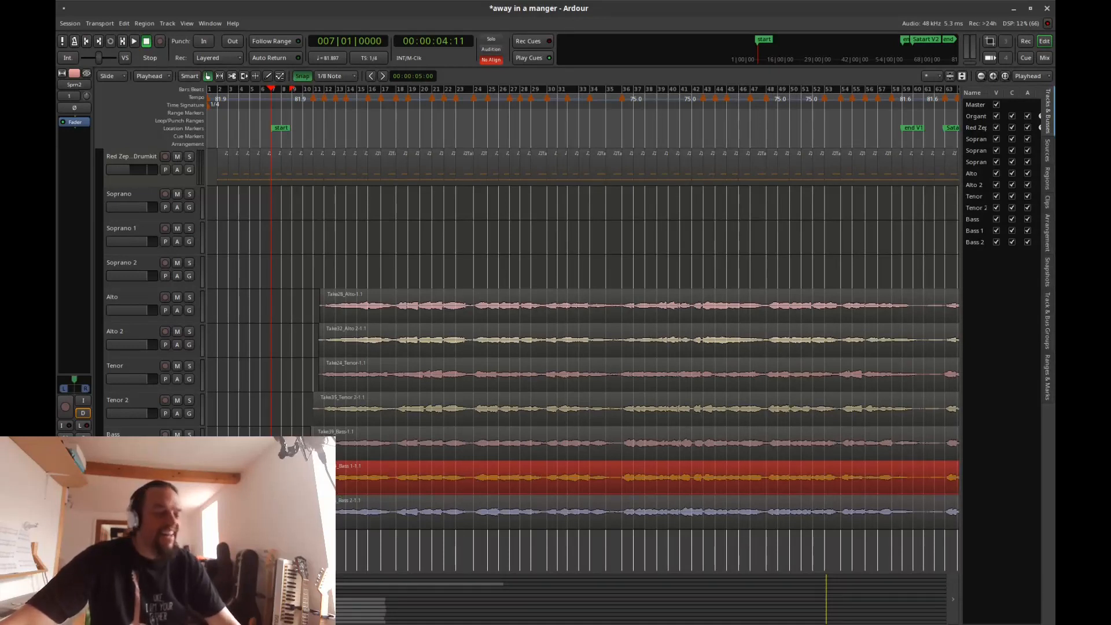
pyautogui.scroll(5, 318, 484)
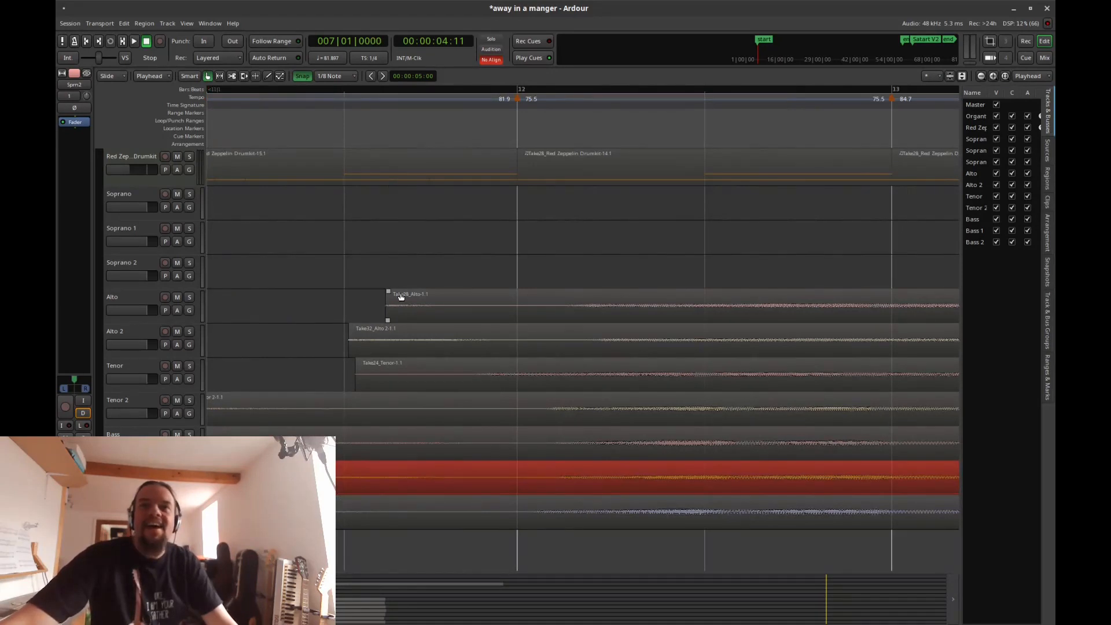
pyautogui.moveTo(388, 291); pyautogui.dragTo(476, 300)
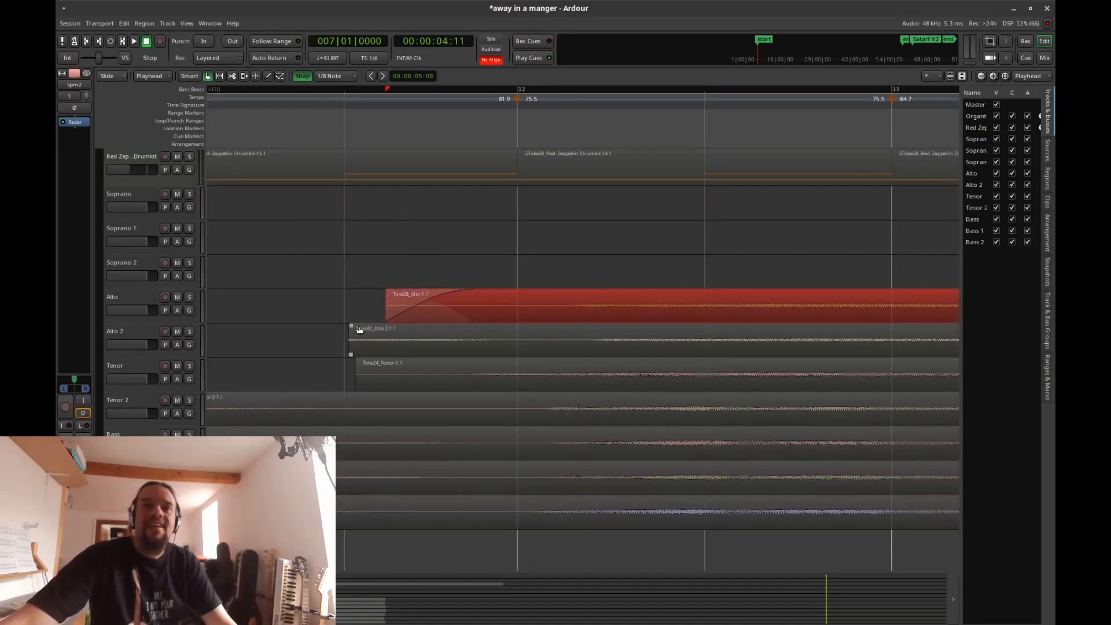
# Step: Add fade-ins at the beginning of the recorded regions on the Alto 2 and Tenor tracks
pyautogui.moveTo(354, 327); pyautogui.dragTo(442, 333)
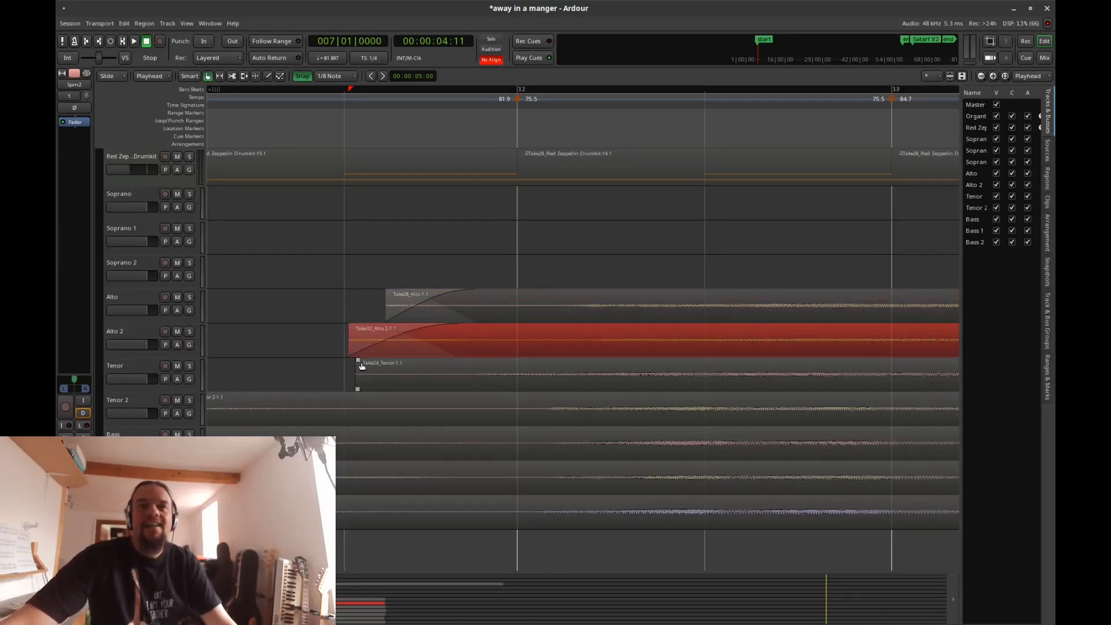
pyautogui.moveTo(362, 366); pyautogui.dragTo(445, 366)
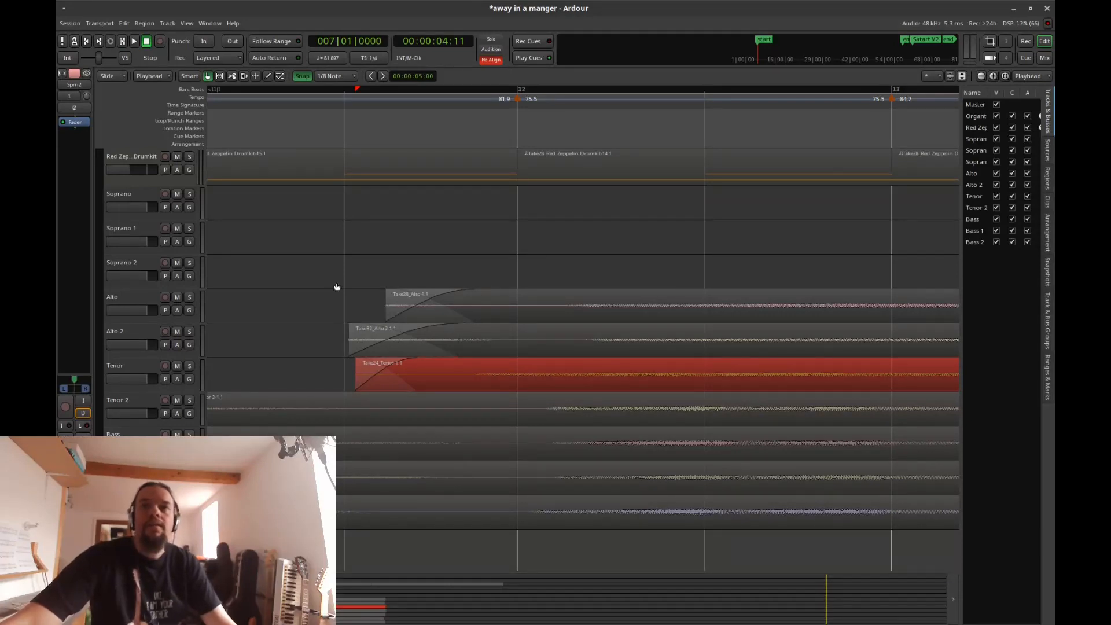
pyautogui.moveTo(324, 262); pyautogui.dragTo(417, 253)
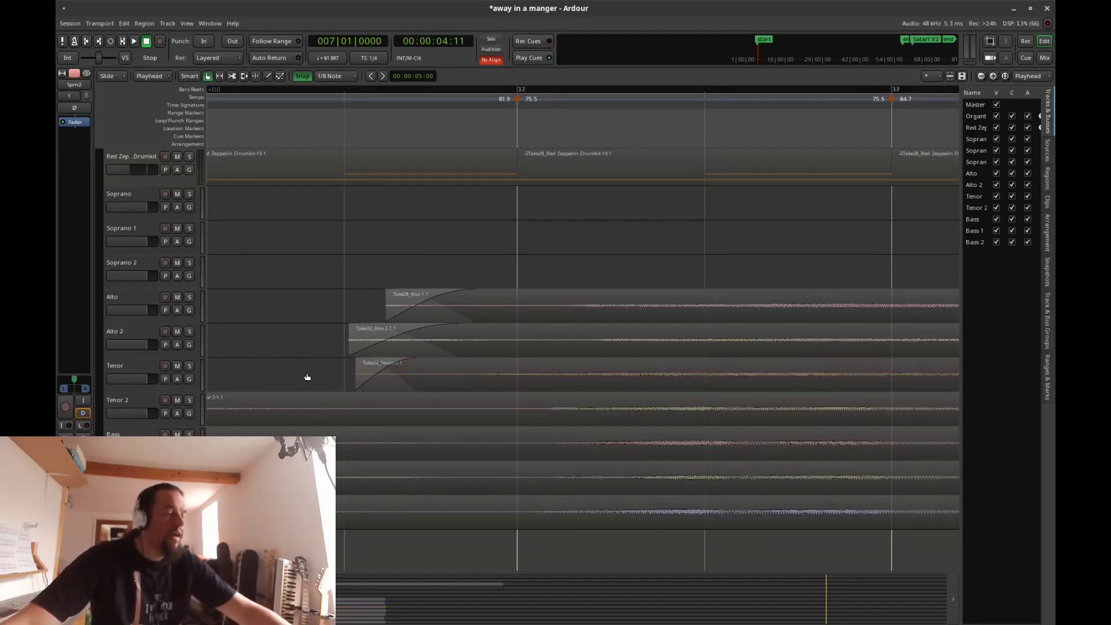
pyautogui.scroll(-3, 305, 376)
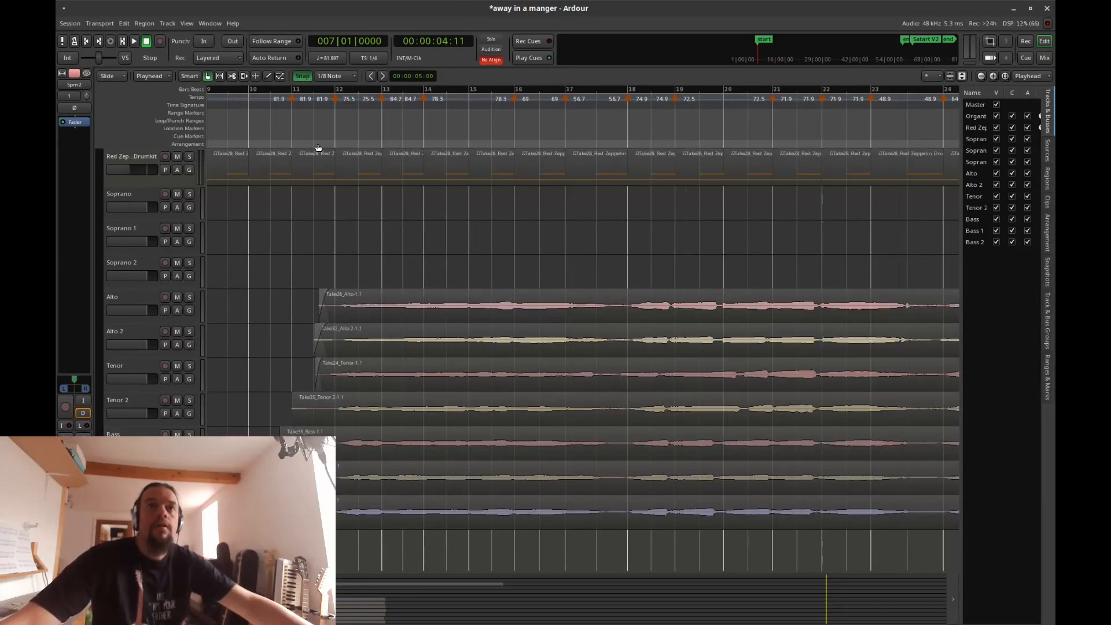
pyautogui.press('Tab')
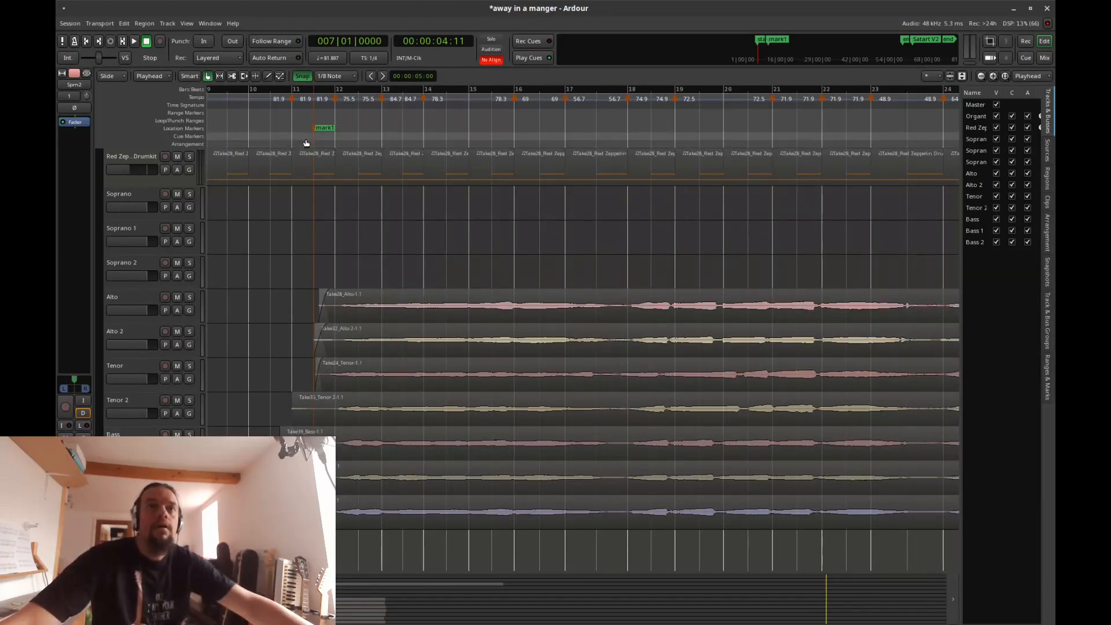
pyautogui.click(324, 127)
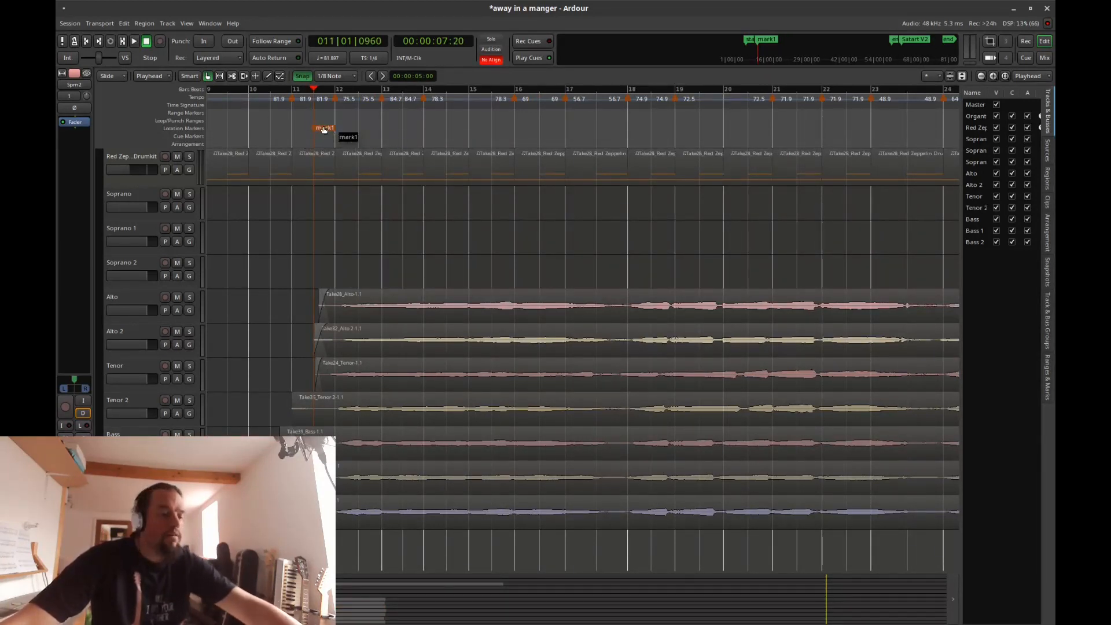
pyautogui.press('Delete')
# Step: Add long fade-ins at the beginning of the recorded regions on the Tenor 2, Bass 1 and Bass 2 tracks
pyautogui.scroll(4, 290, 392)
pyautogui.scroll(1, 290, 391)
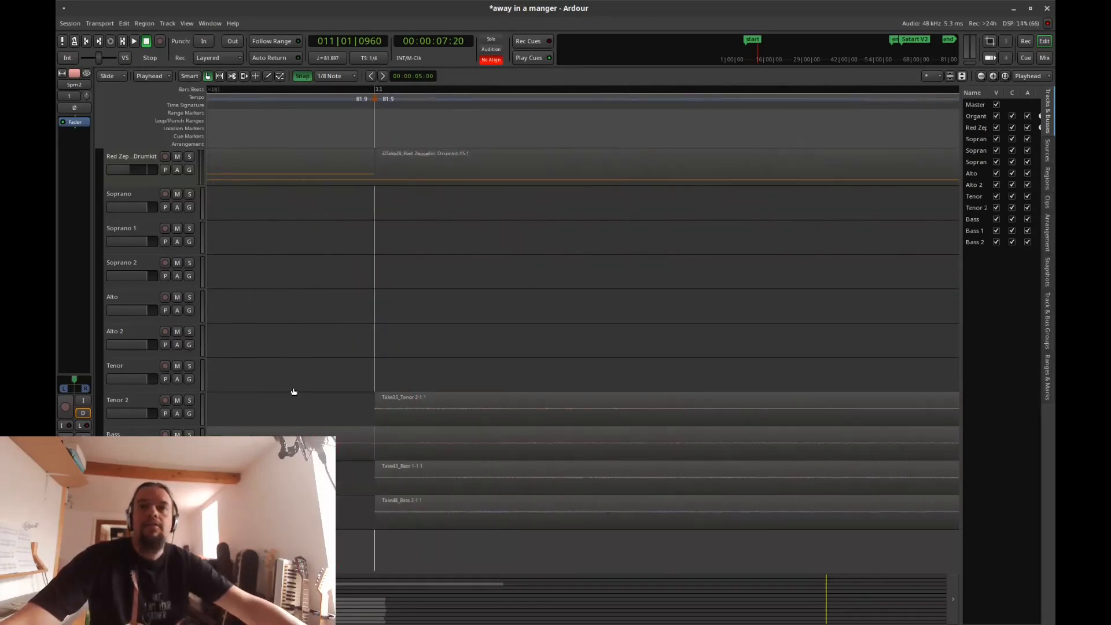
pyautogui.scroll(-1, 293, 389)
pyautogui.click(346, 406)
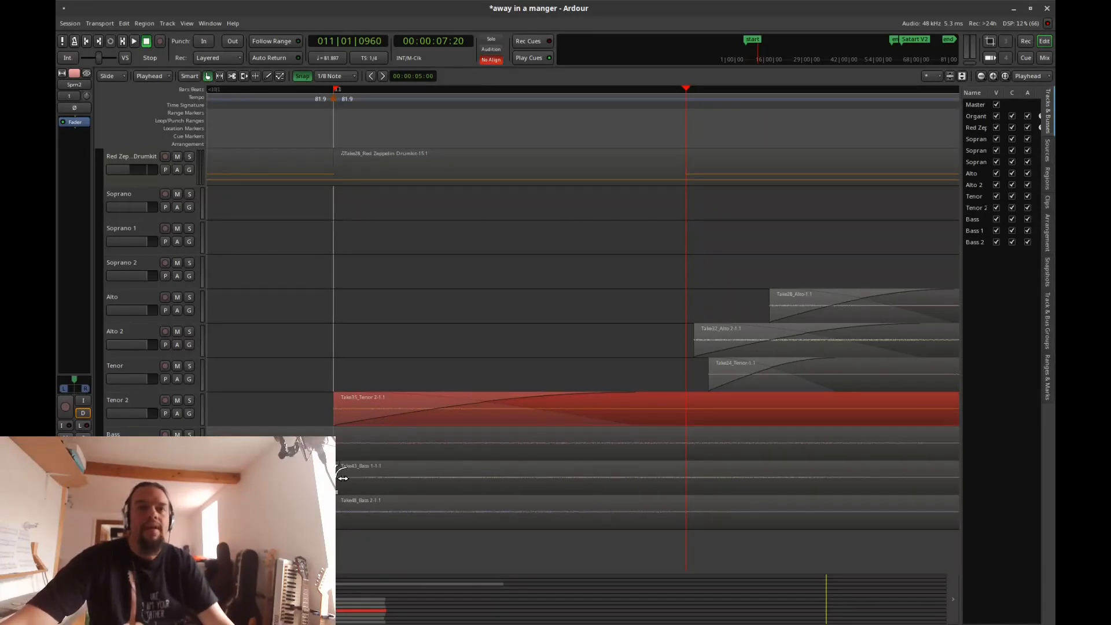
pyautogui.moveTo(342, 473); pyautogui.dragTo(870, 473)
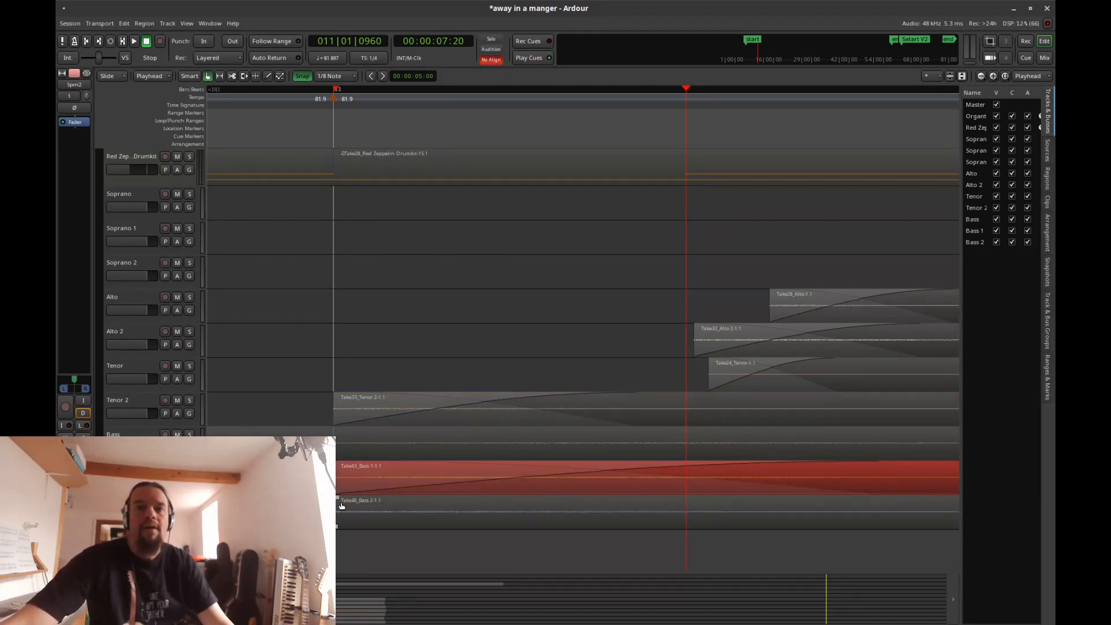
pyautogui.moveTo(346, 511); pyautogui.dragTo(952, 509)
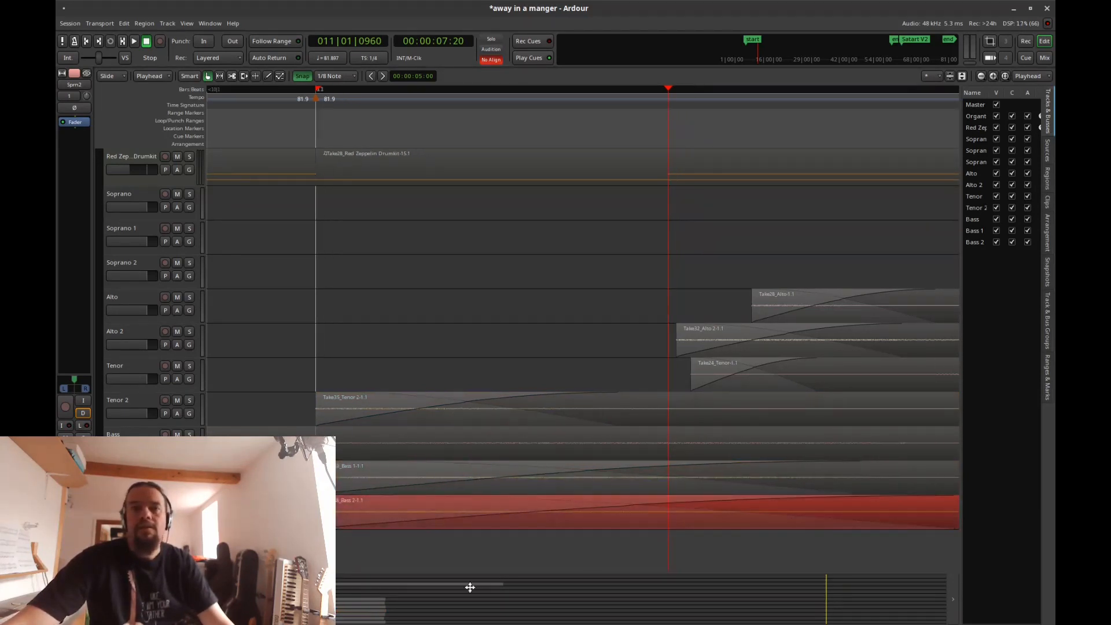
pyautogui.click(333, 404)
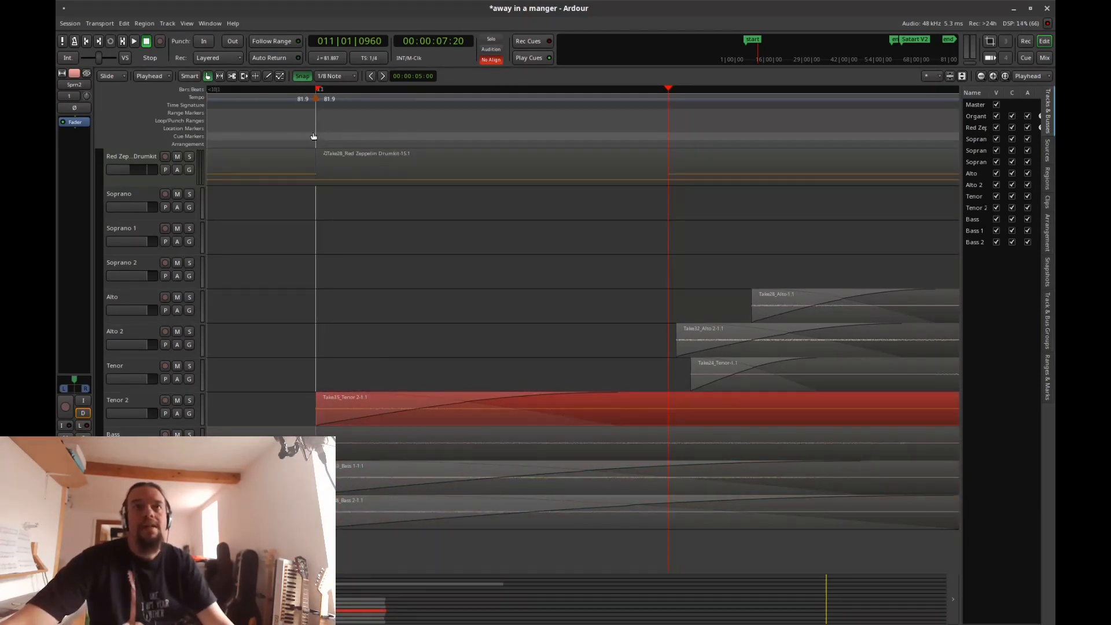
# Step: Turn off Snap and add a fade-in at the beginning of the Bass track's recorded region
pyautogui.click(305, 78)
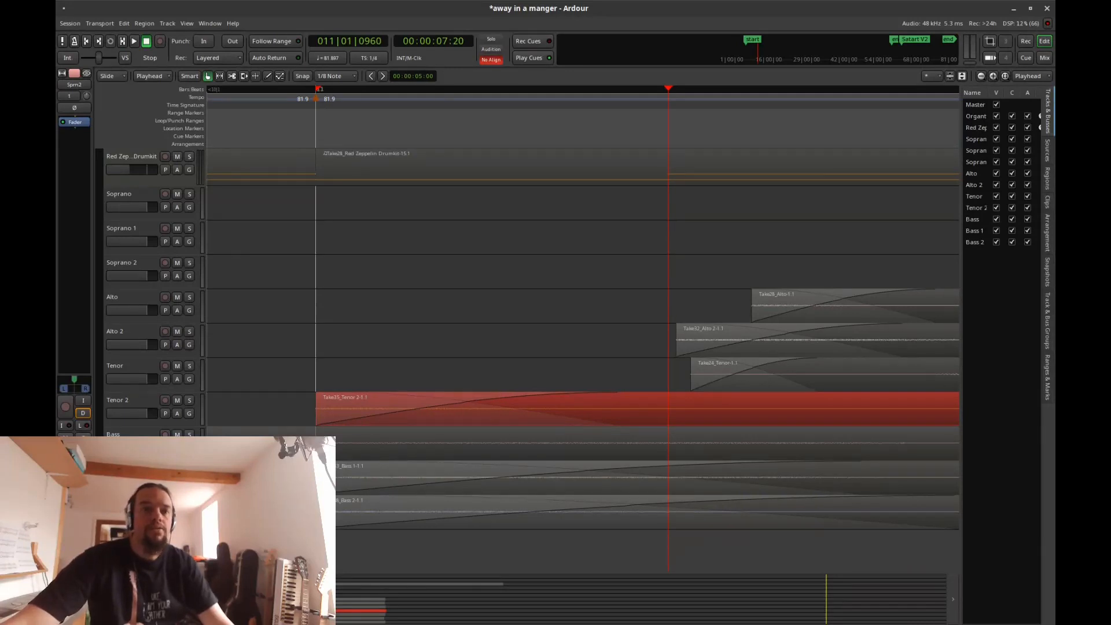
pyautogui.keyDown('ctrl'); pyautogui.scroll(5, 255, 377); pyautogui.keyUp('ctrl')
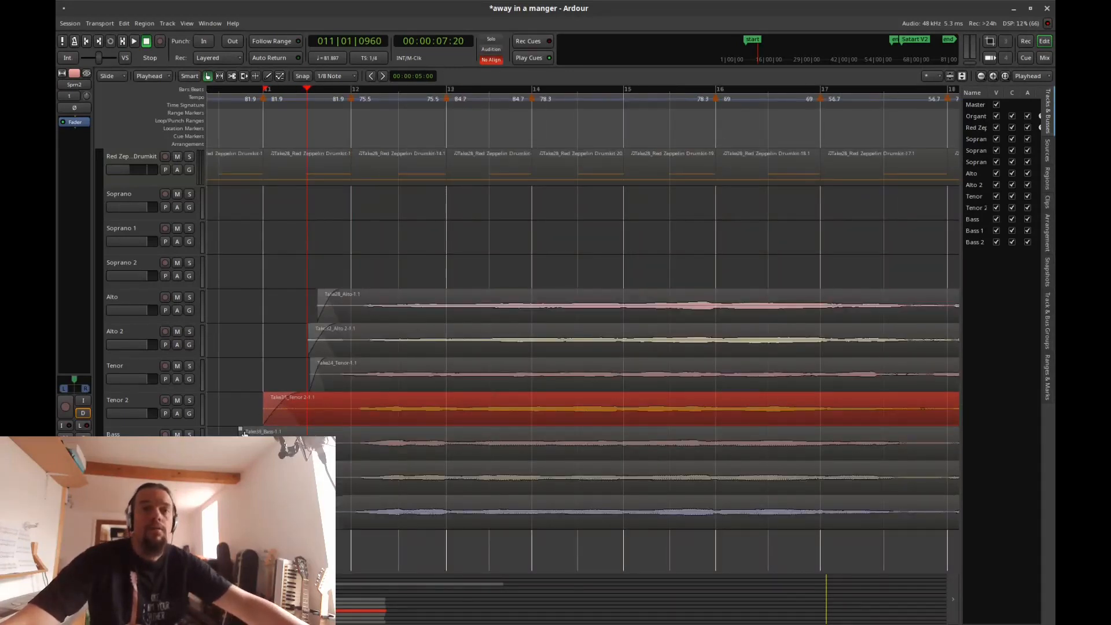
pyautogui.click(243, 432)
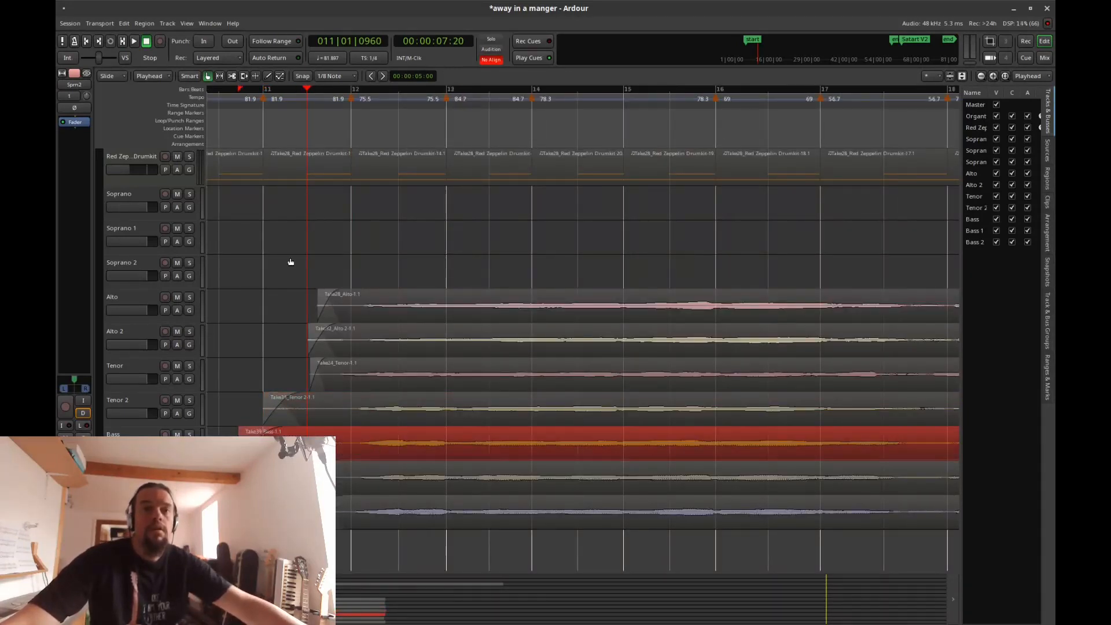
# Step: Mute the Red Zeppelin Drumkit track and play back the faded-in choir entry from about bar 10, stopping in bar 17
pyautogui.click(224, 90)
pyautogui.press('space')
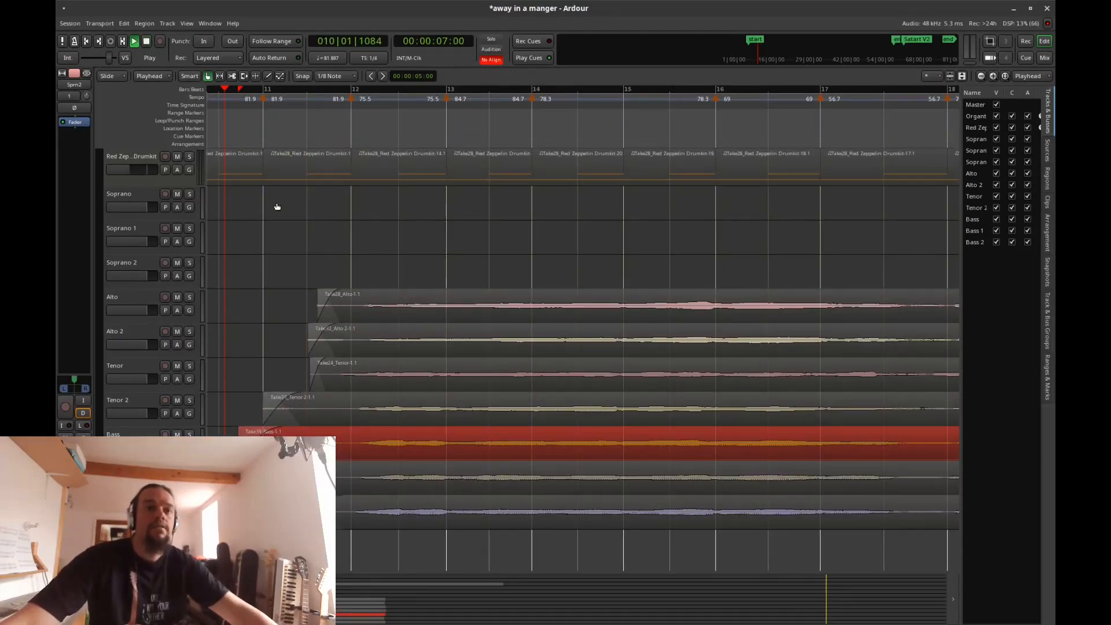
pyautogui.press('space')
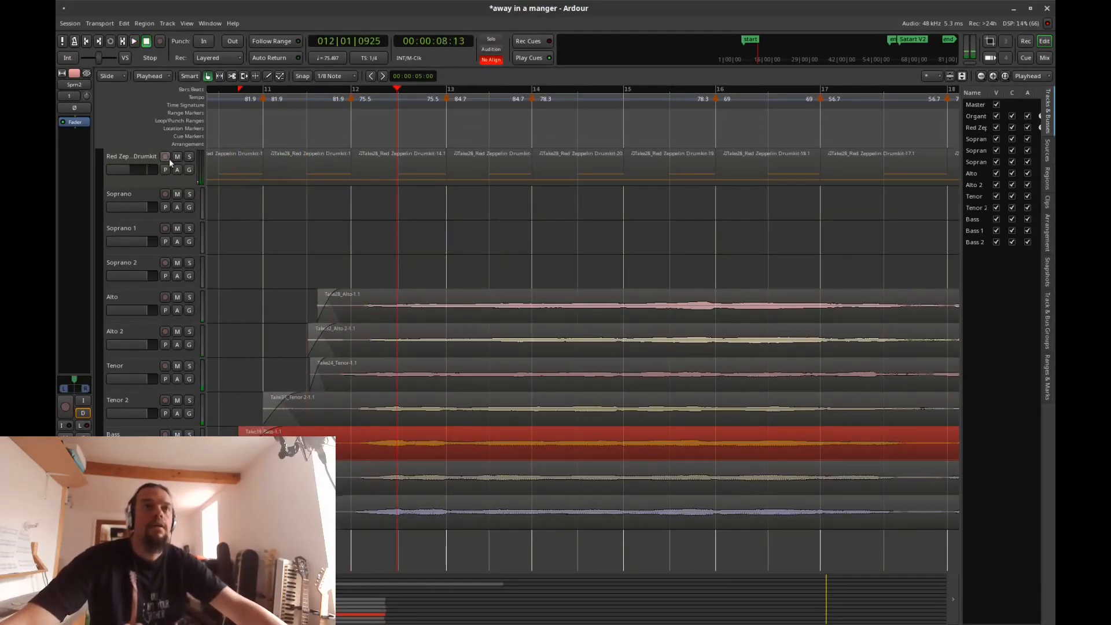
pyautogui.click(215, 139)
pyautogui.press('space')
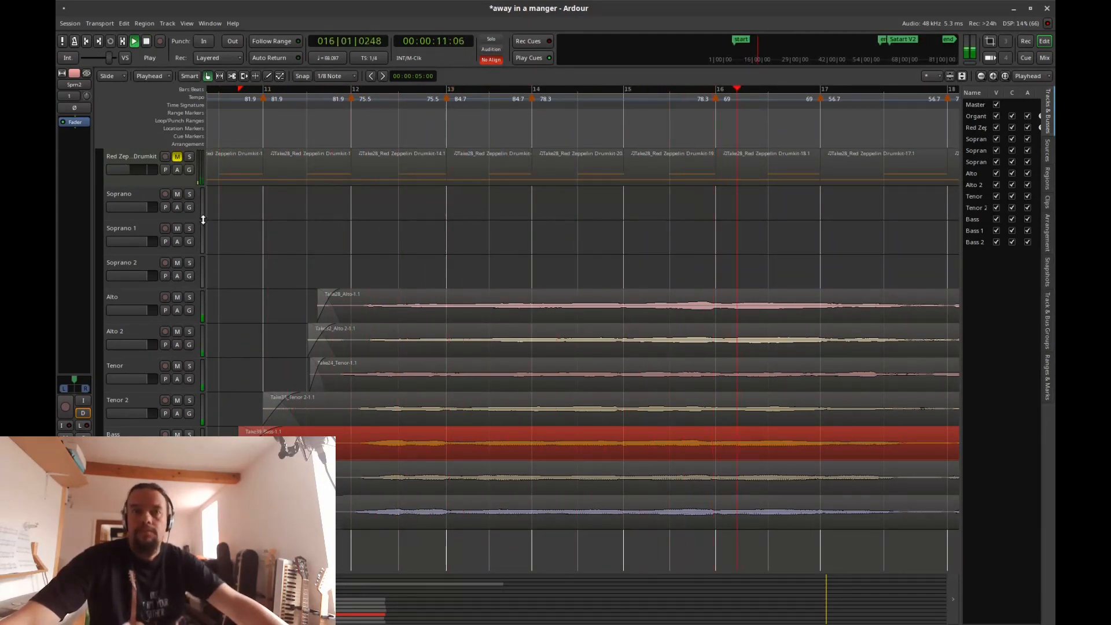
pyautogui.press('space')
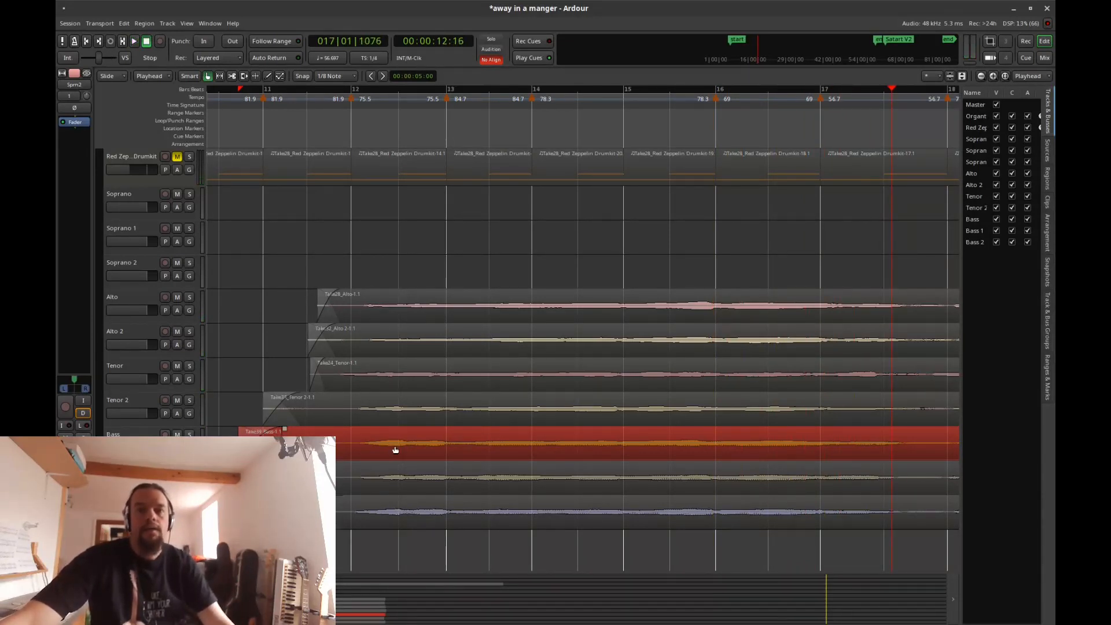
# Step: Play back the end of verse 1 from about bar 53 and stop around bar 61, before the verse 2 marker
pyautogui.click(394, 514)
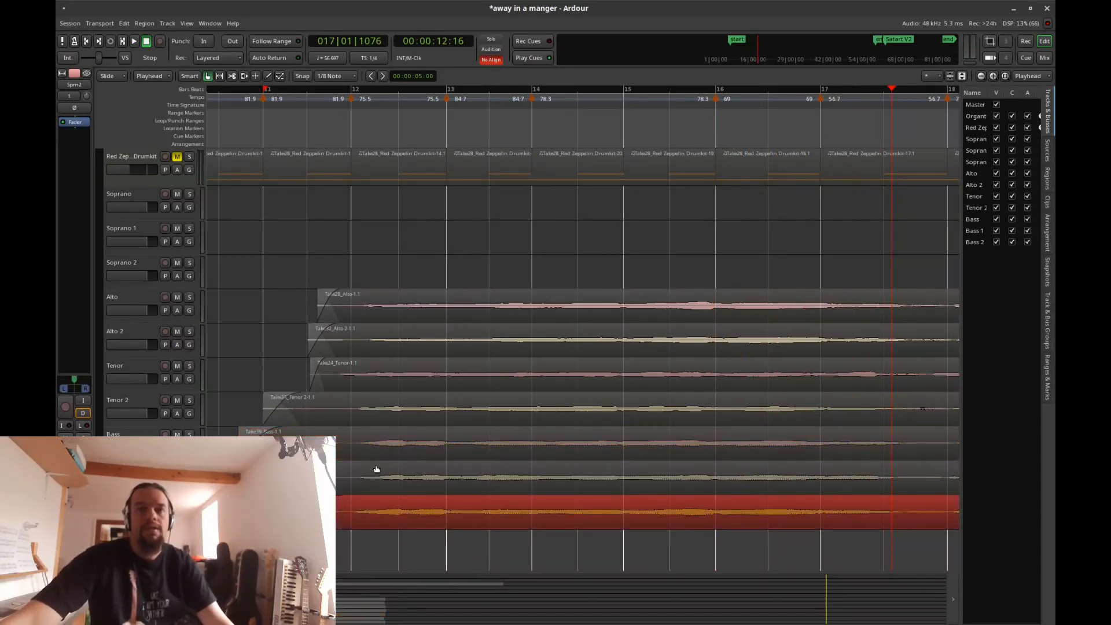
pyautogui.click(387, 478)
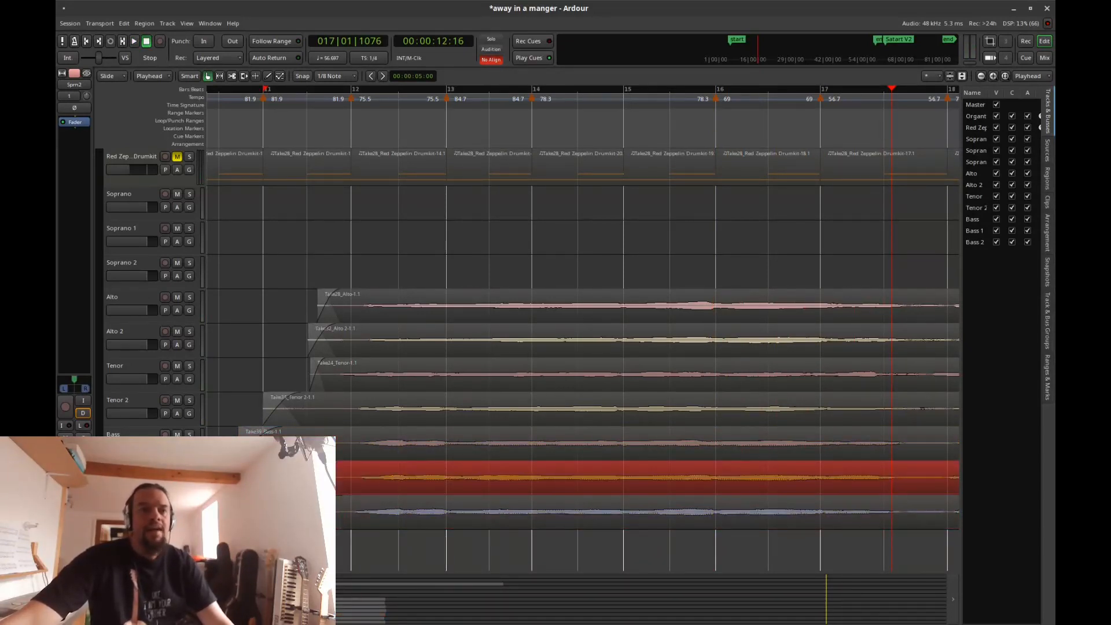
pyautogui.press('-')
pyautogui.press('-')
pyautogui.press('-')
pyautogui.press('-')
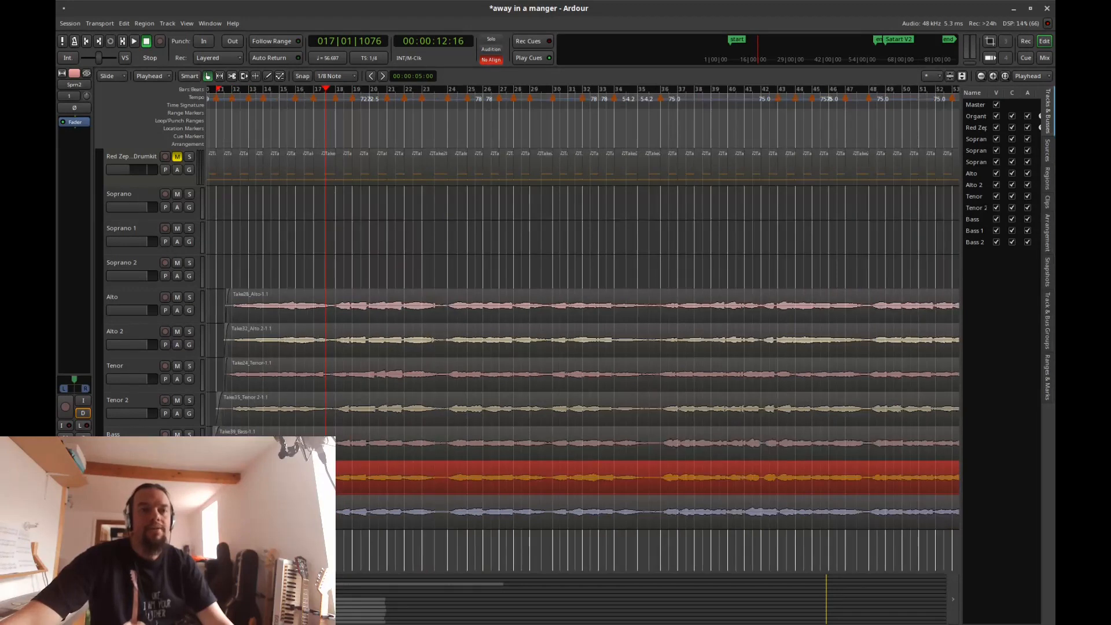
pyautogui.hscroll(2, 583, 327)
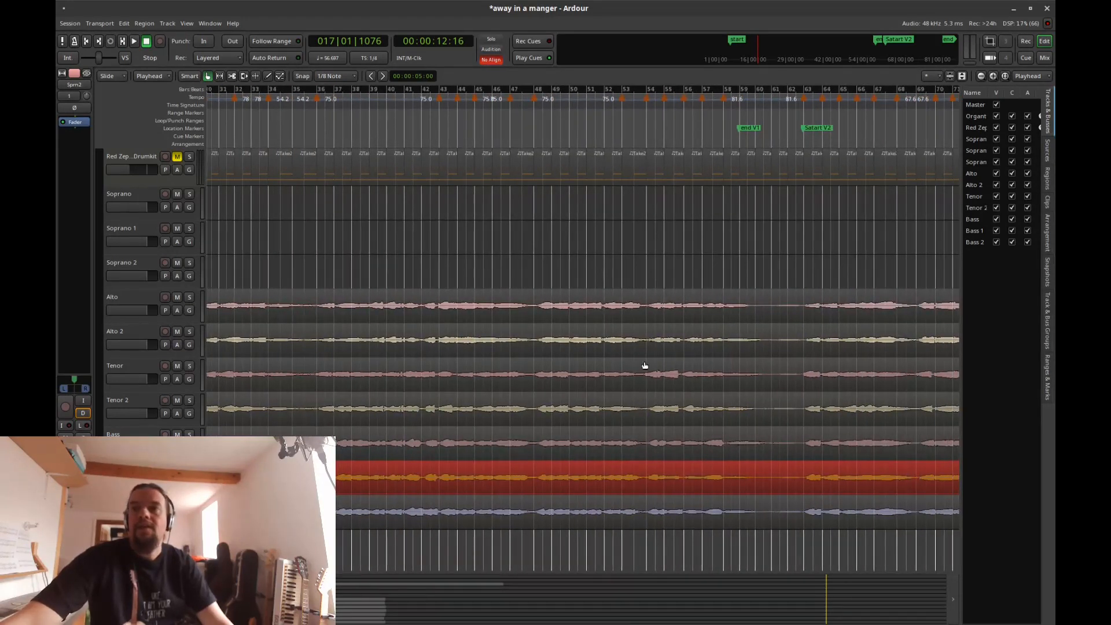
pyautogui.click(693, 219)
pyautogui.click(686, 141)
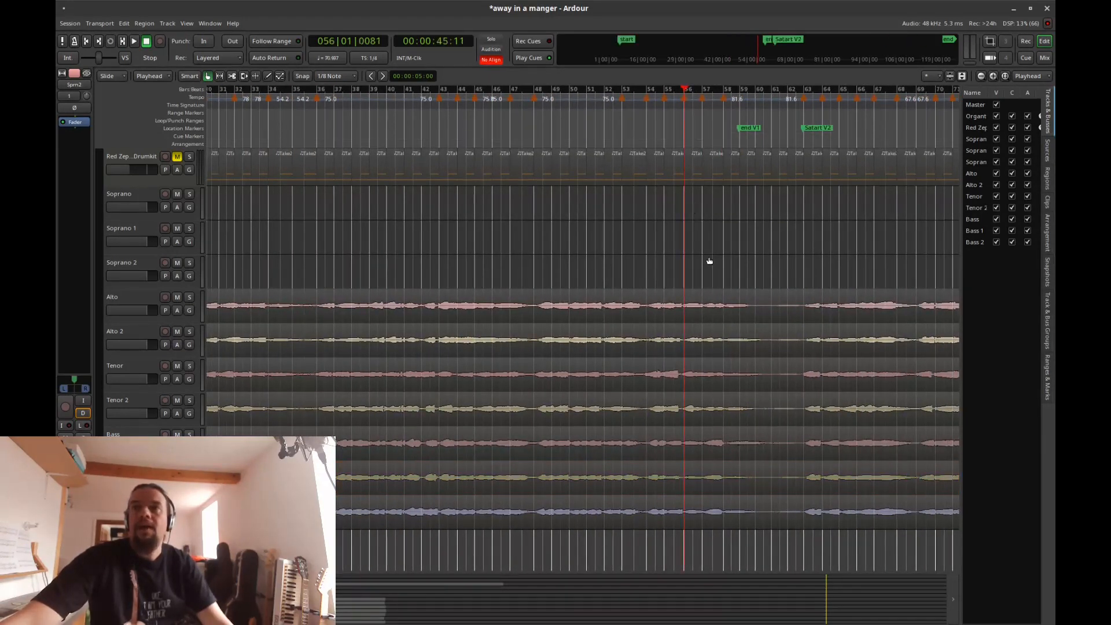
pyautogui.click(639, 139)
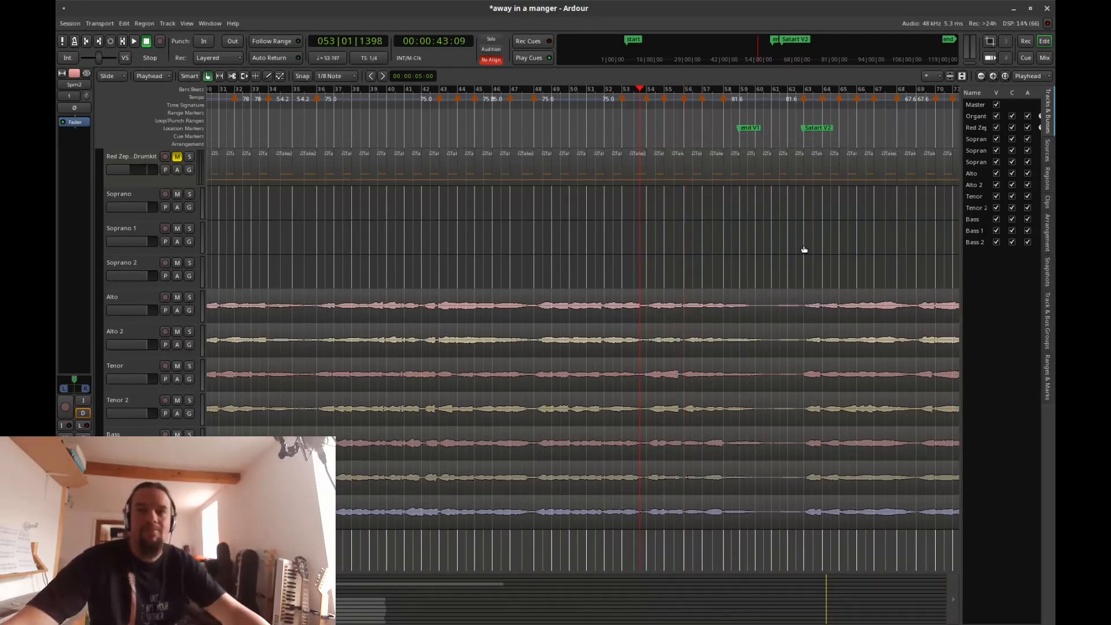
pyautogui.press('space')
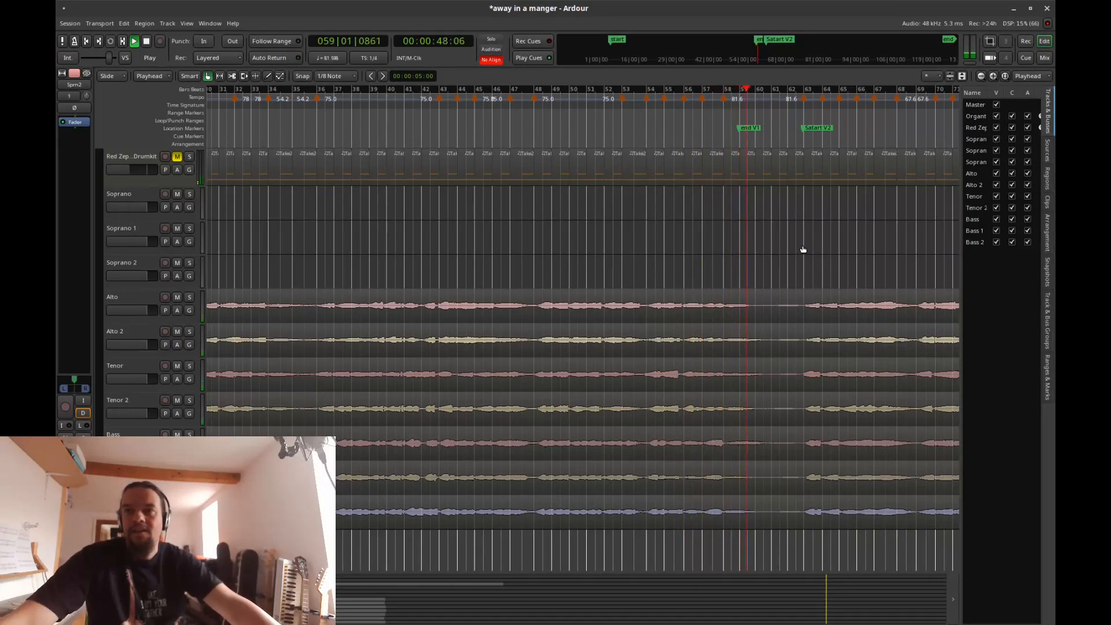
pyautogui.press('space')
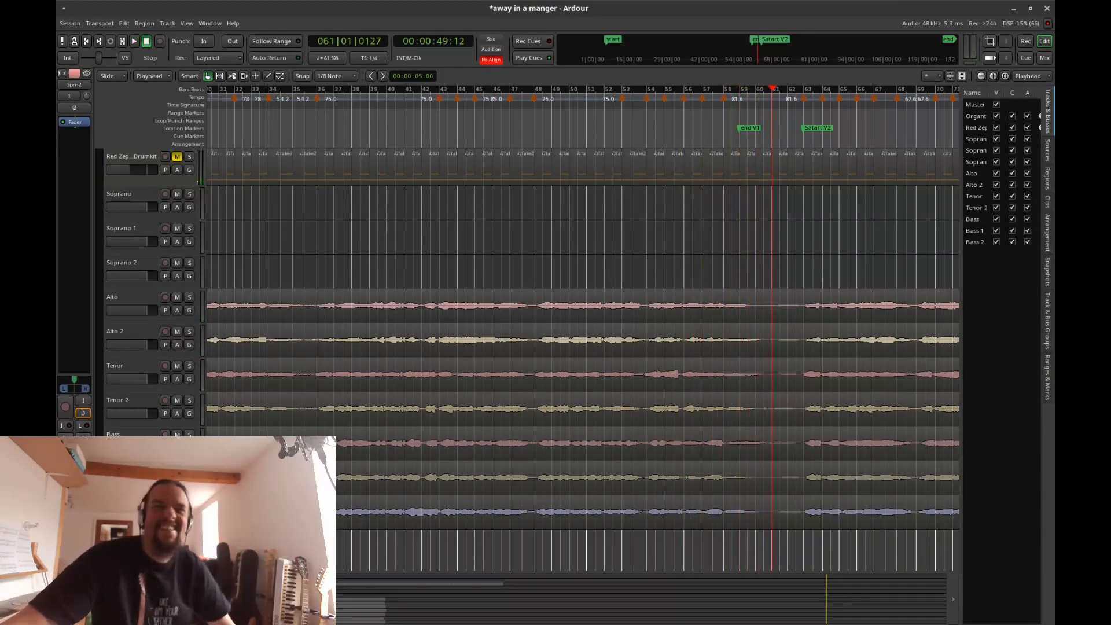
# Step: Select the Organteq 2 track and place the playhead near the start of bar 1
pyautogui.hscroll(-5, 583, 307)
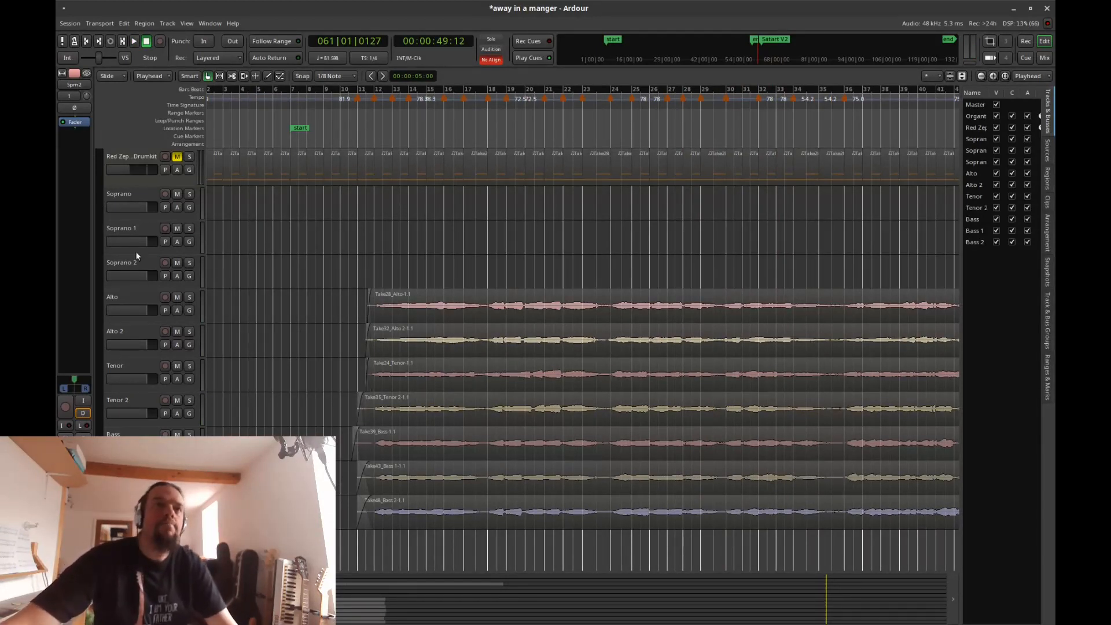
pyautogui.scroll(2, 191, 293)
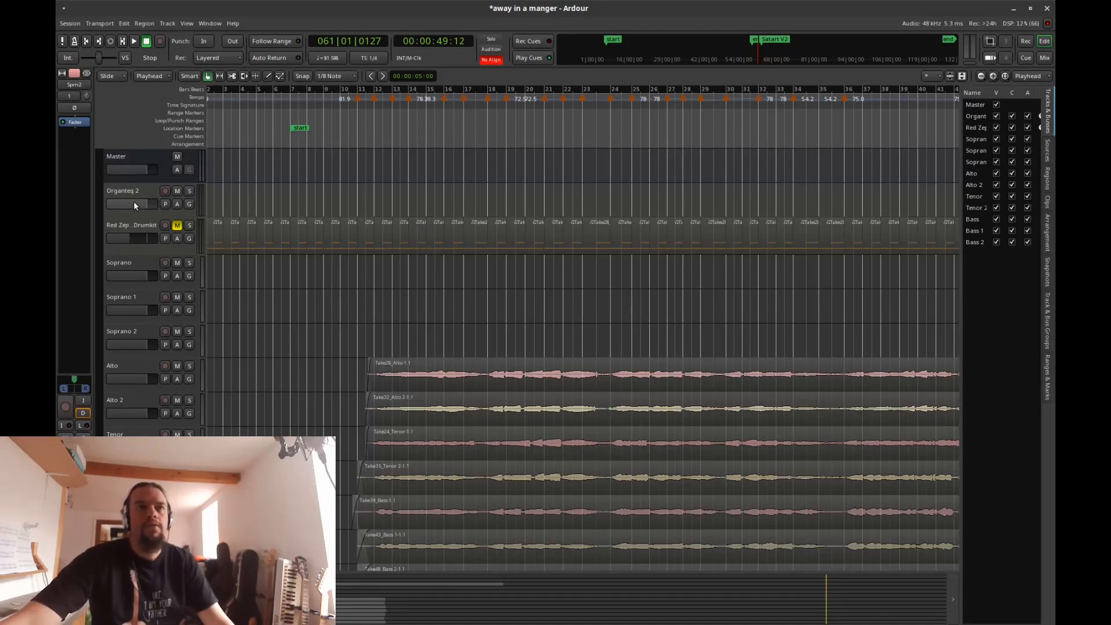
pyautogui.click(149, 194)
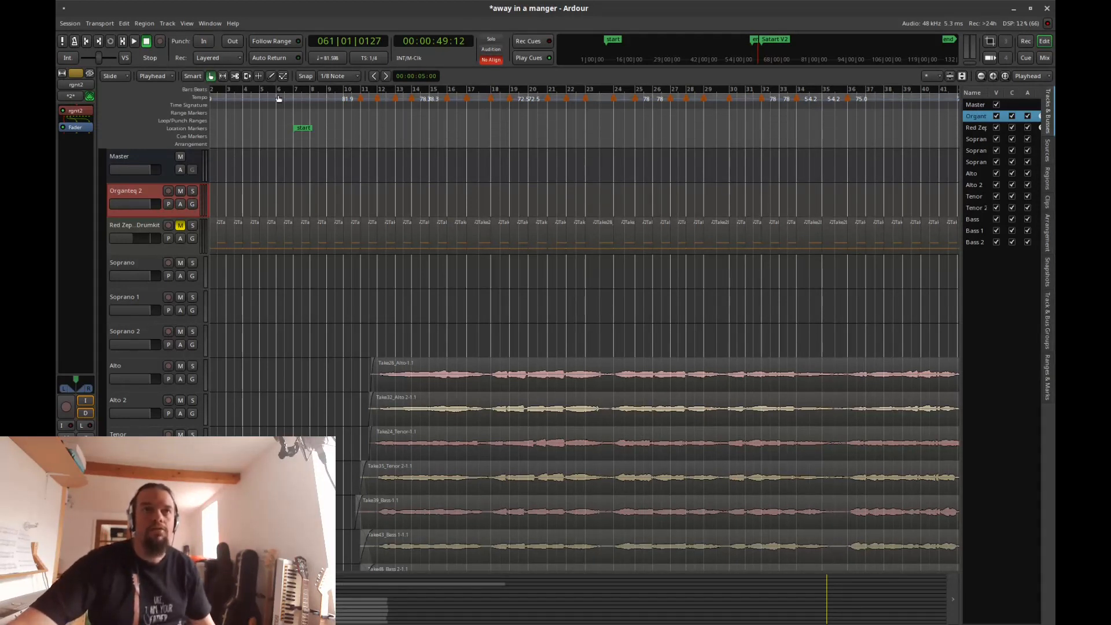
pyautogui.doubleClick(213, 128)
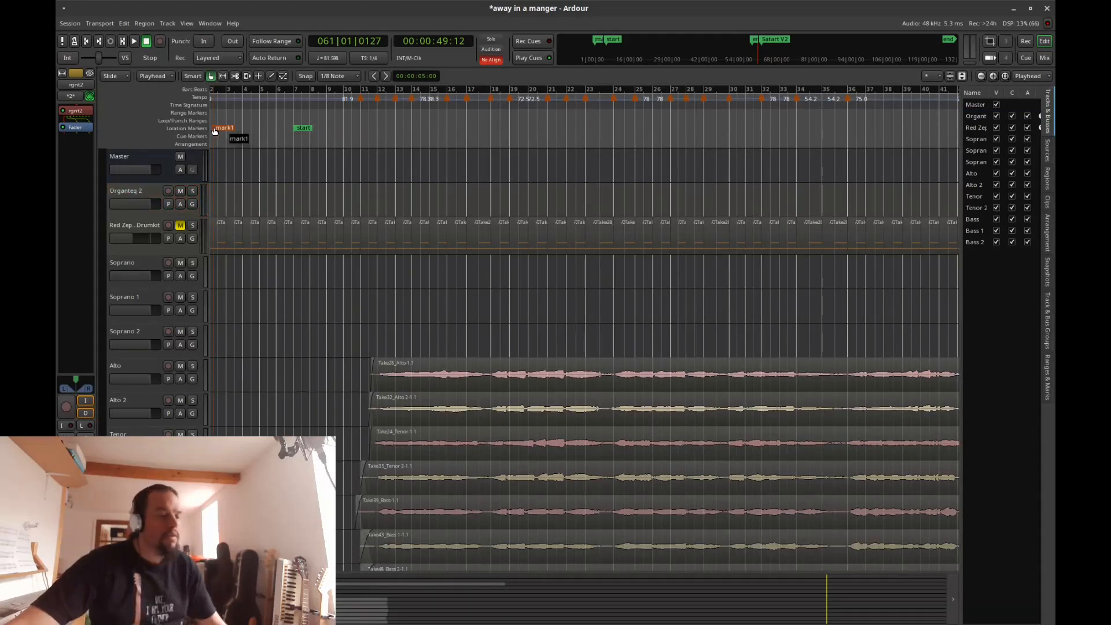
pyautogui.hotkey('ctrl', 'z')
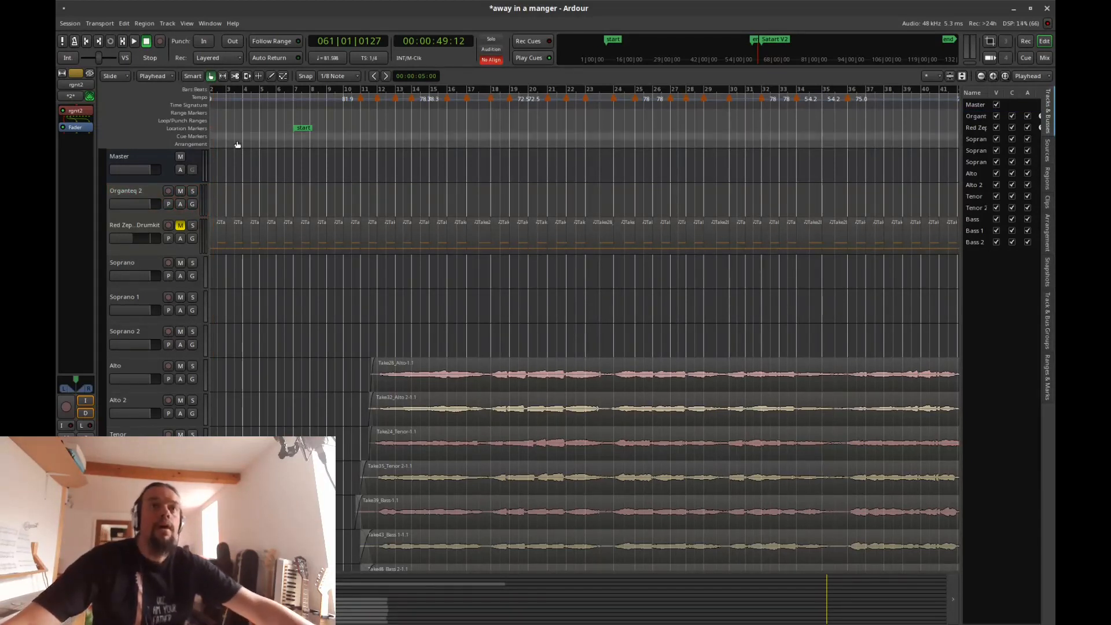
pyautogui.click(211, 134)
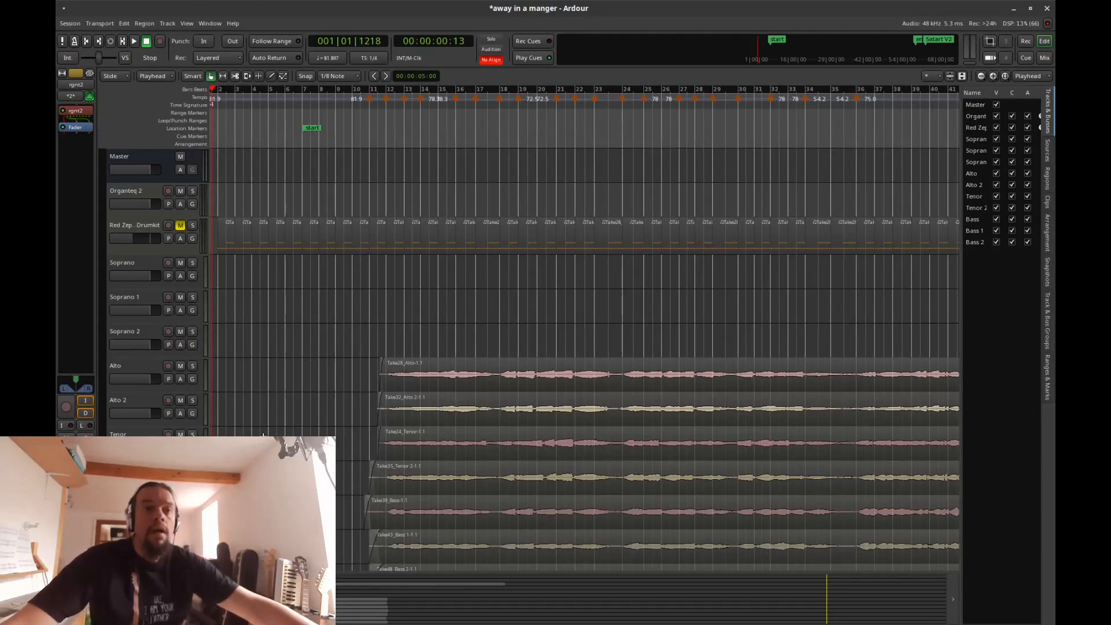
# Step: Reset the varispeed to 0 semitones and switch varispeed off
pyautogui.click(125, 58)
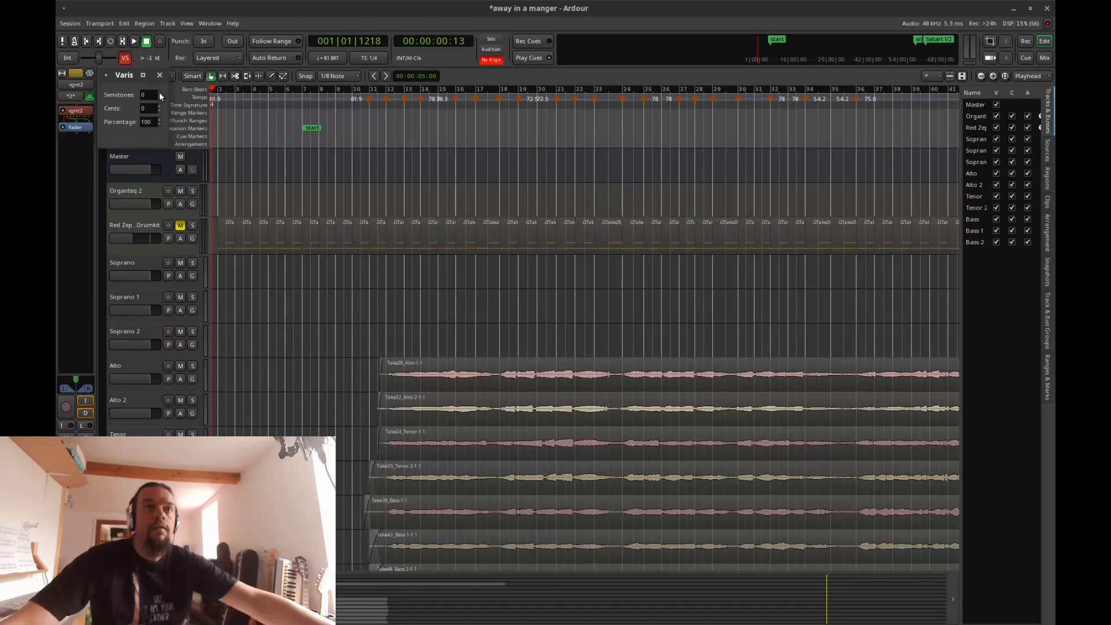
pyautogui.click(159, 92)
pyautogui.click(159, 92)
pyautogui.click(159, 92)
# Step: Play the opening bars briefly with the Red Zeppelin Drumkit track unmuted, and return the playhead to the session start
pyautogui.press('space')
pyautogui.press('space')
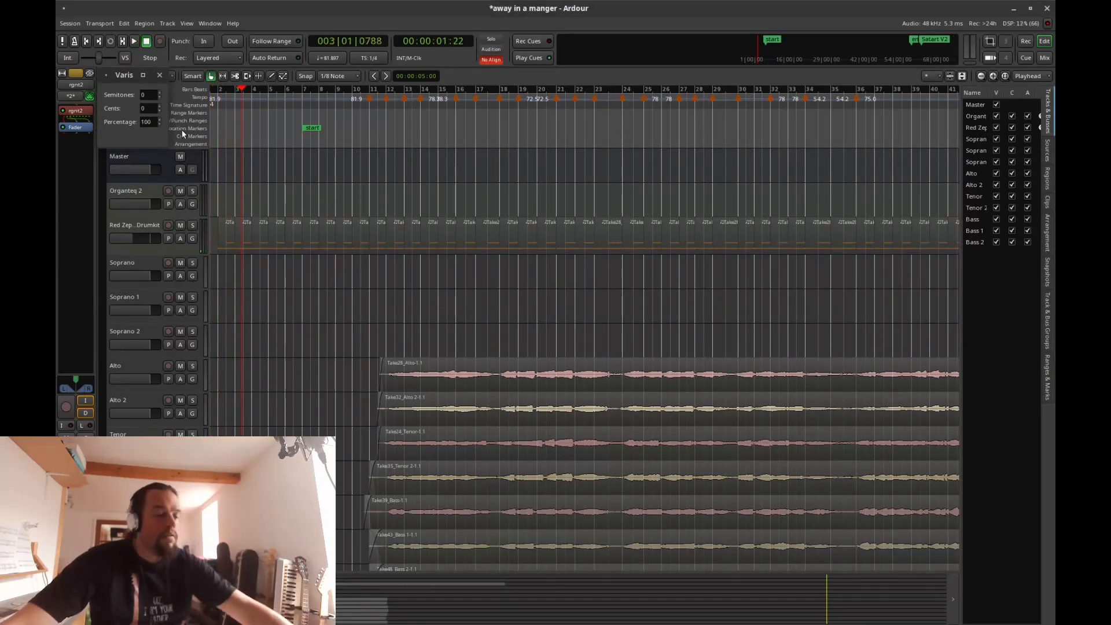
pyautogui.press('Home')
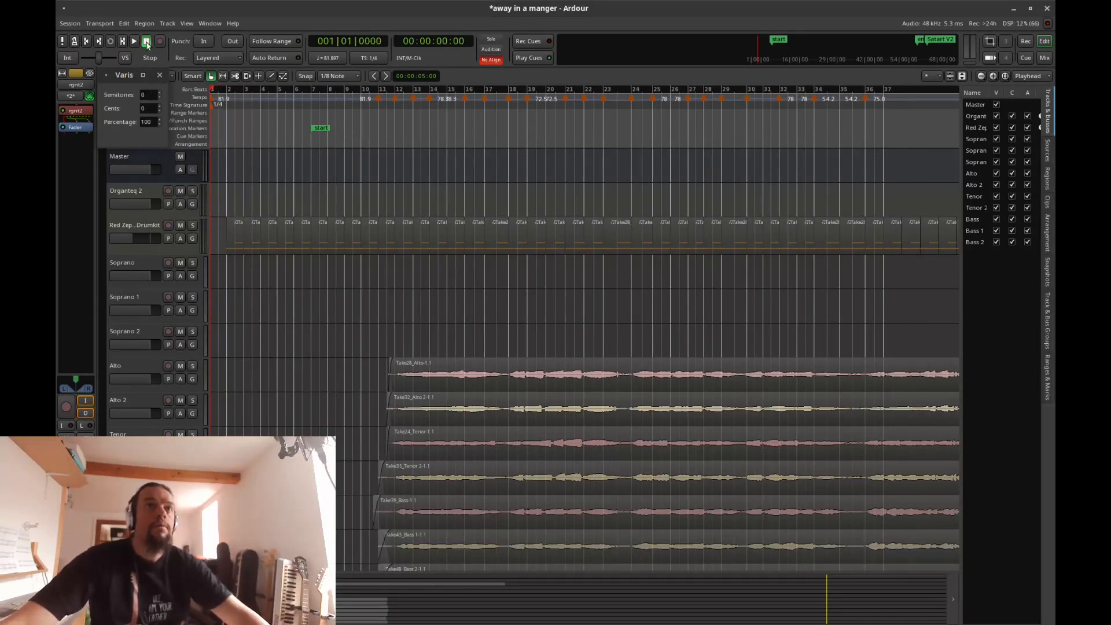
# Step: Play from the session start with the varispeed raised to 10 semitones, stop at bar 7, and reset it to 0 semitones
pyautogui.press('space')
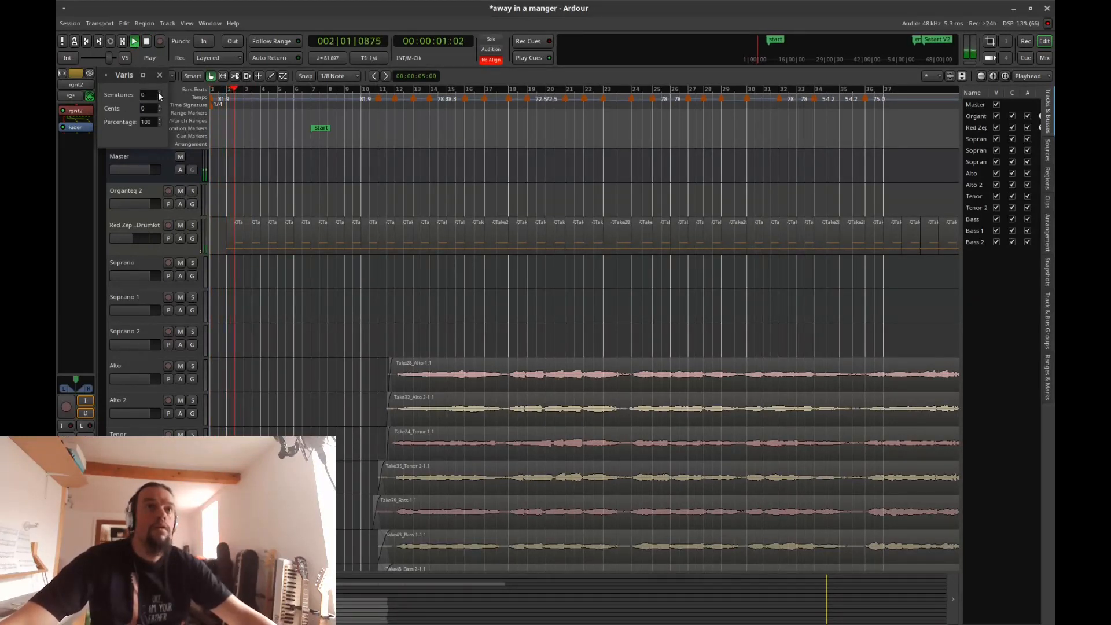
pyautogui.scroll(10, 158, 91)
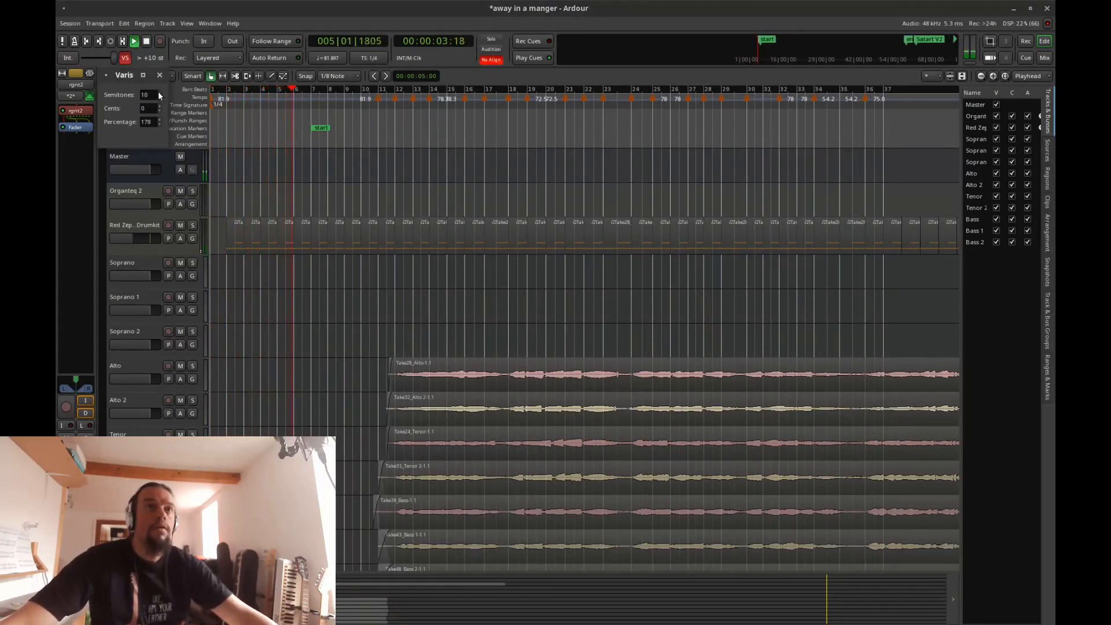
pyautogui.press('space')
pyautogui.scroll(-2, 160, 95)
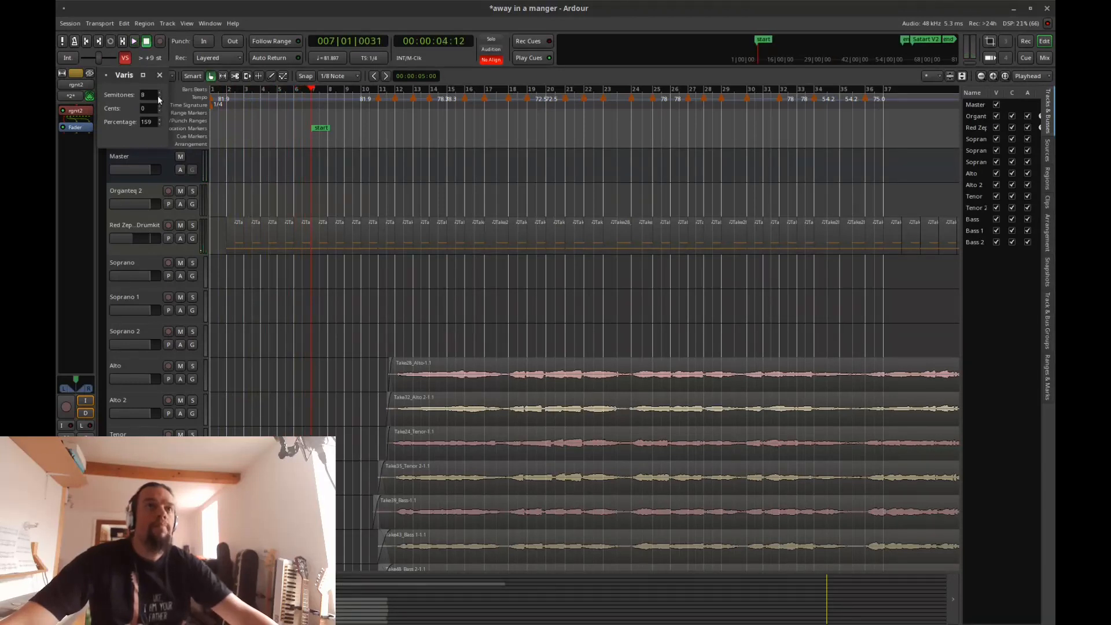
pyautogui.scroll(-3, 158, 99)
pyautogui.scroll(-2, 159, 98)
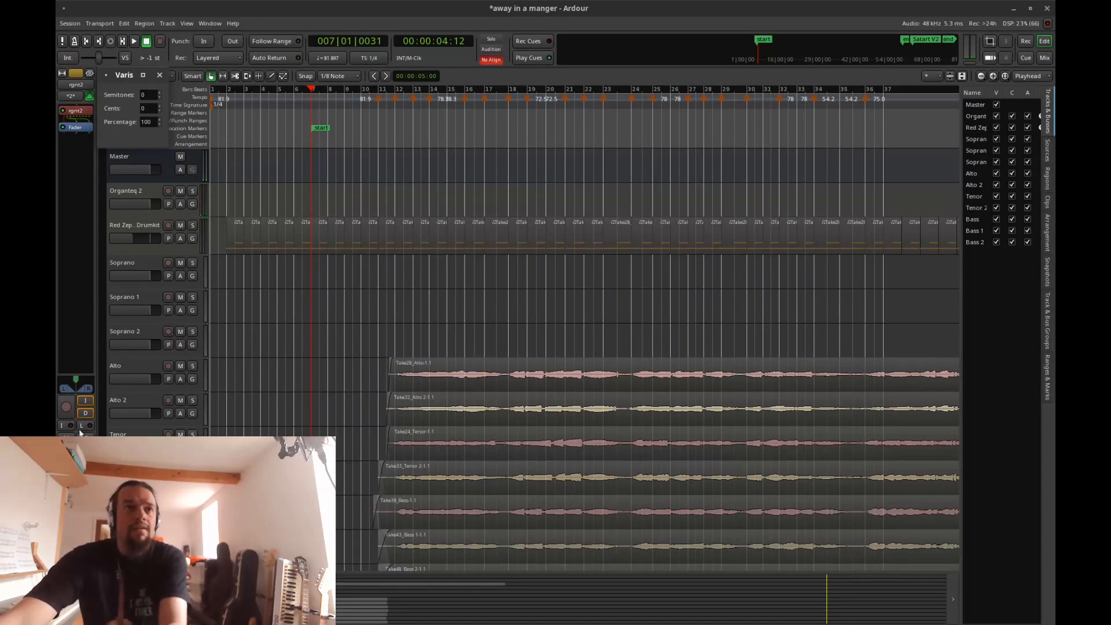
# Step: Open the Organteq 2 track's instrument, enable Grand Orgue stops #10 and #19 (Trommet 8'), and close the instrument window
pyautogui.click(131, 190)
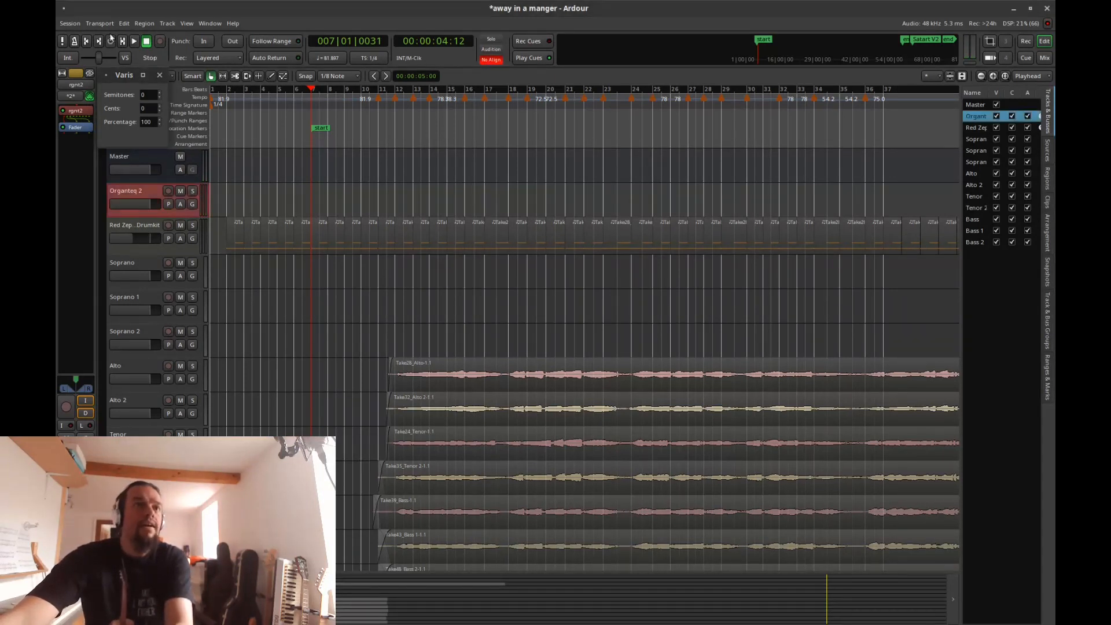
pyautogui.doubleClick(79, 110)
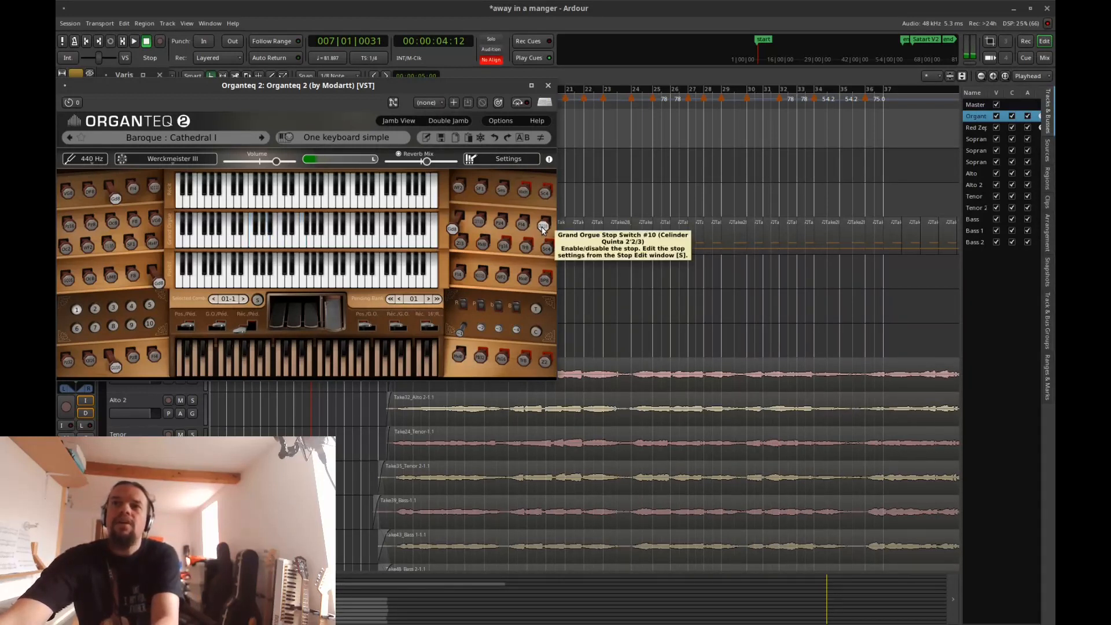
pyautogui.click(543, 227)
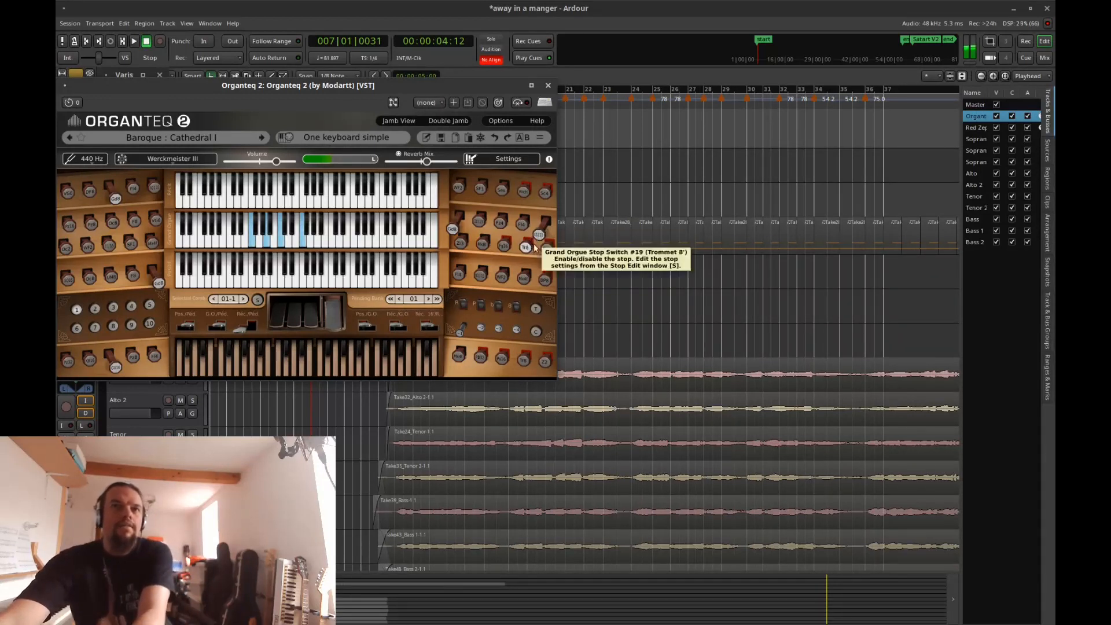
pyautogui.click(547, 87)
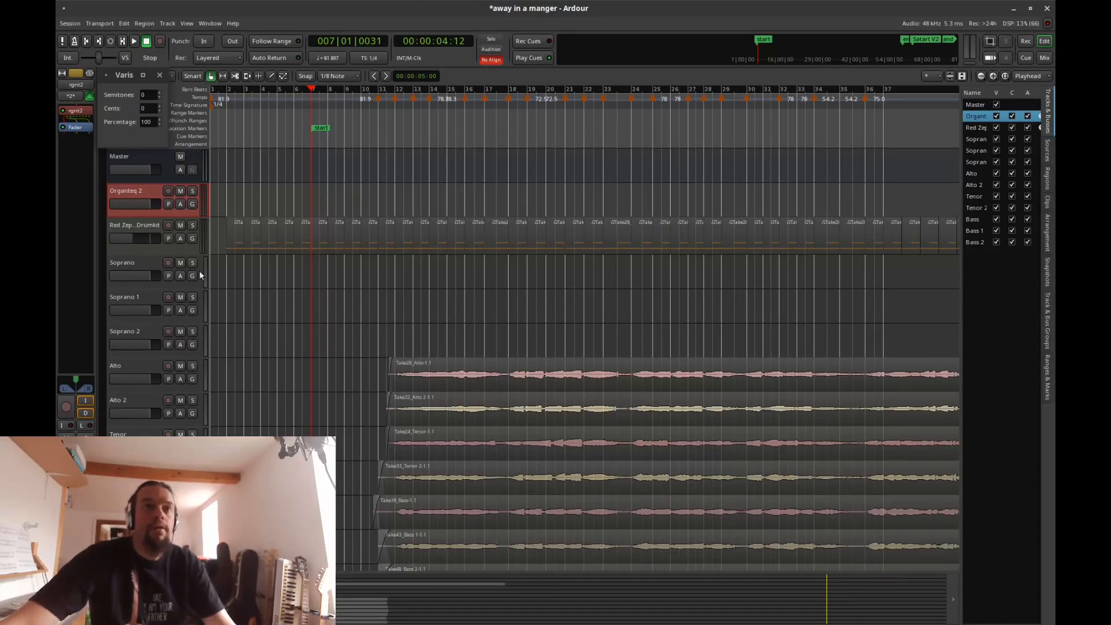
# Step: Arm the Soprano track for recording and raise the varispeed to 3 semitones
pyautogui.click(168, 263)
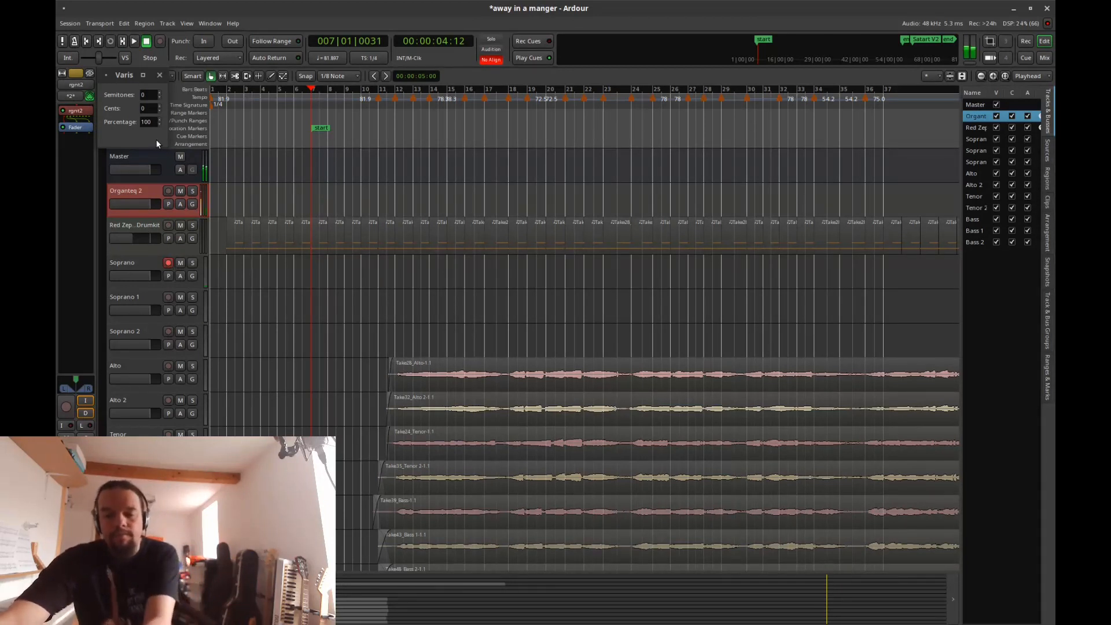
pyautogui.click(158, 91)
pyautogui.click(158, 91)
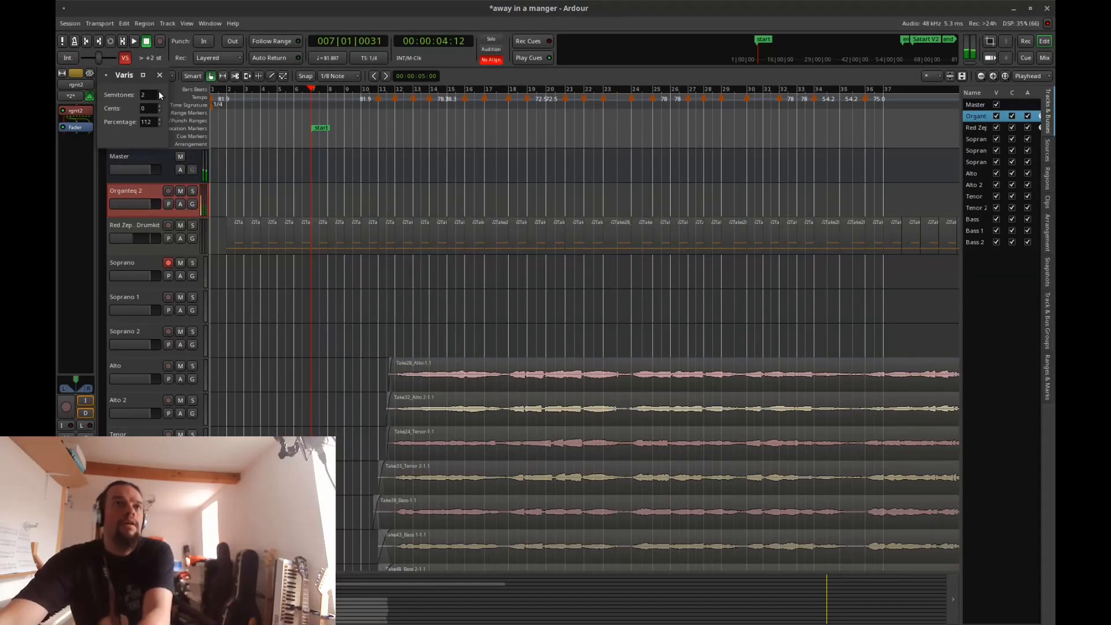
pyautogui.click(159, 91)
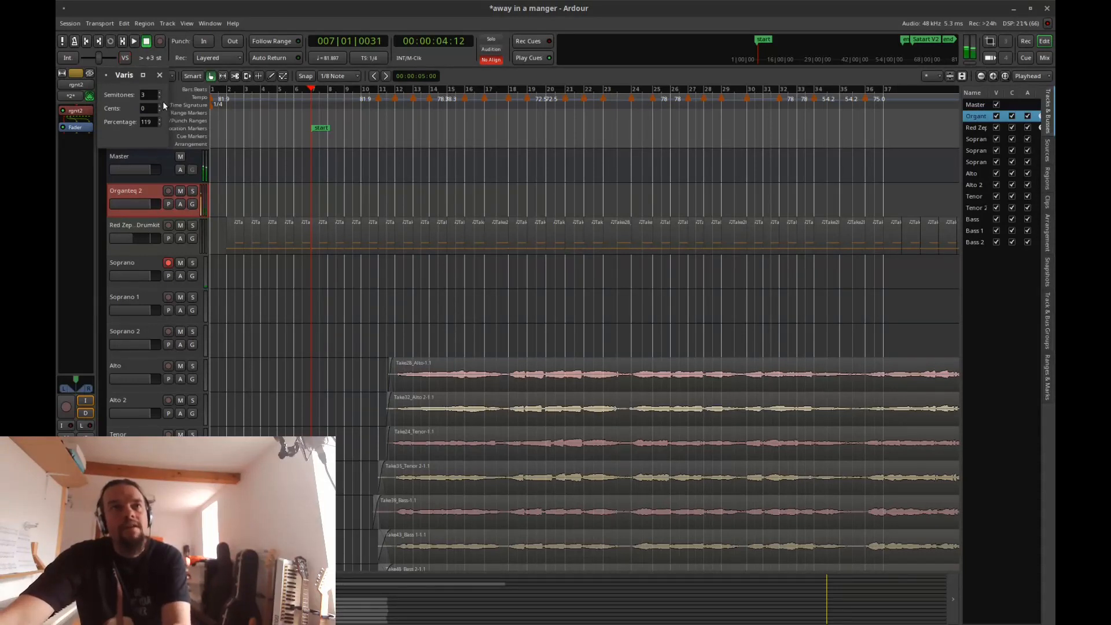
# Step: Lower the varispeed to -3 semitones
pyautogui.click(159, 97)
pyautogui.click(160, 97)
pyautogui.click(159, 97)
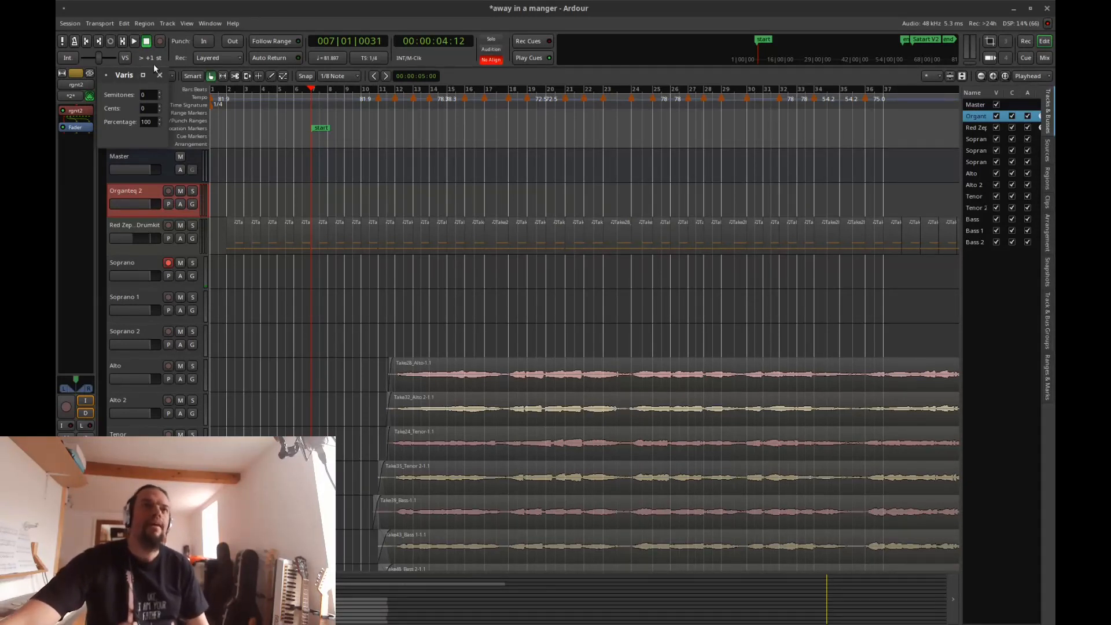
pyautogui.click(125, 58)
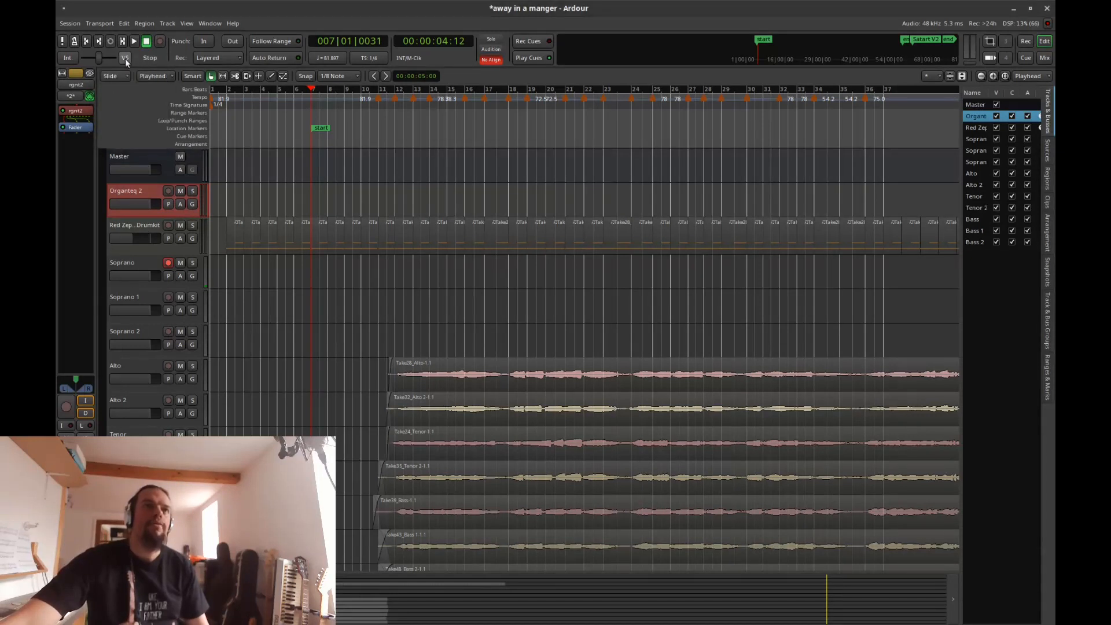
pyautogui.click(135, 60)
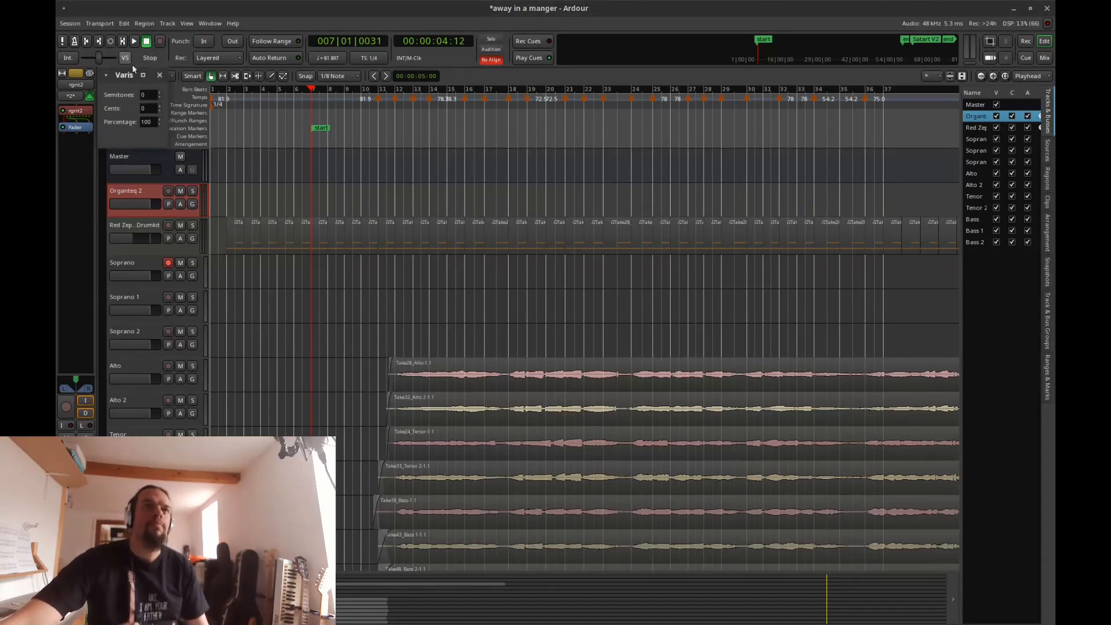
pyautogui.click(158, 96)
pyautogui.click(159, 96)
pyautogui.click(158, 96)
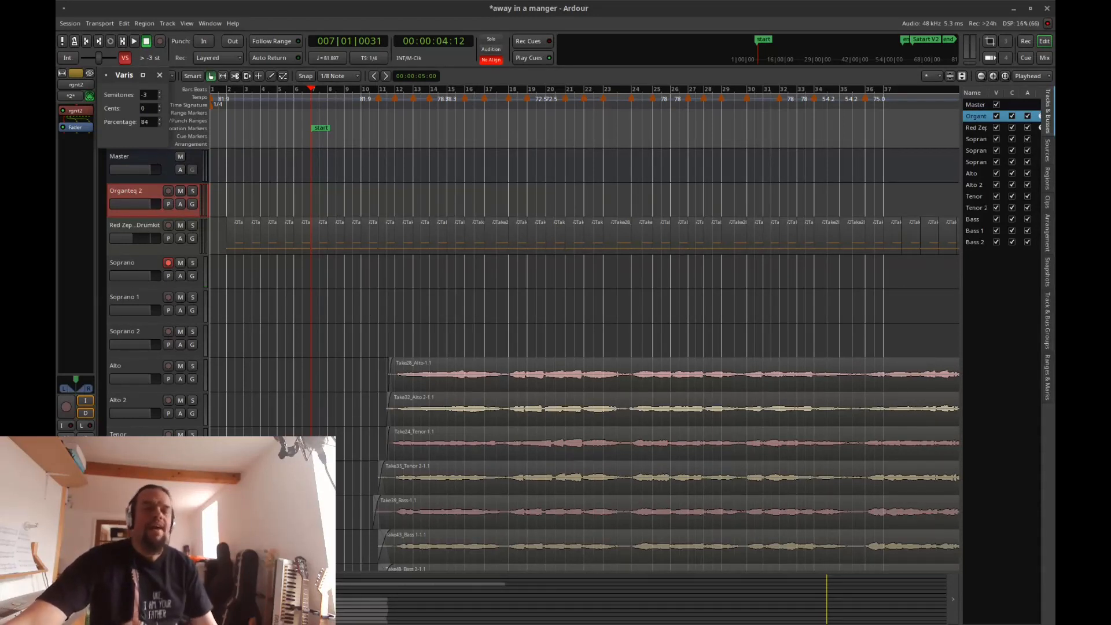
# Step: Select the Soprano track and record a take from the start marker at bar 7 to the end of bar 23
pyautogui.click(147, 267)
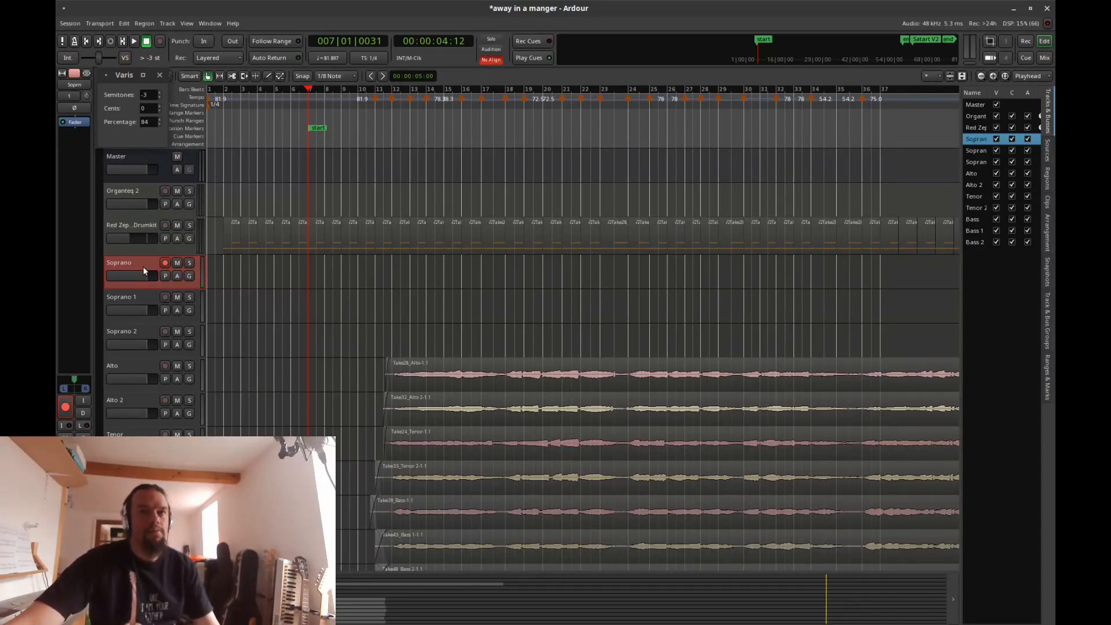
pyautogui.scroll(-2, 370, 410)
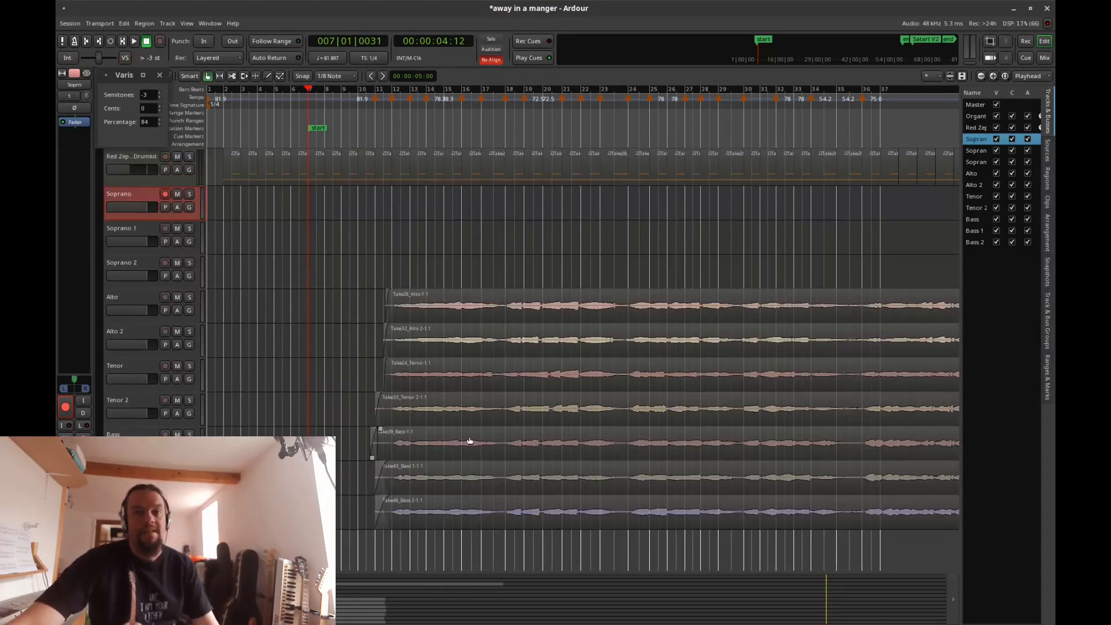
pyautogui.scroll(2, 470, 441)
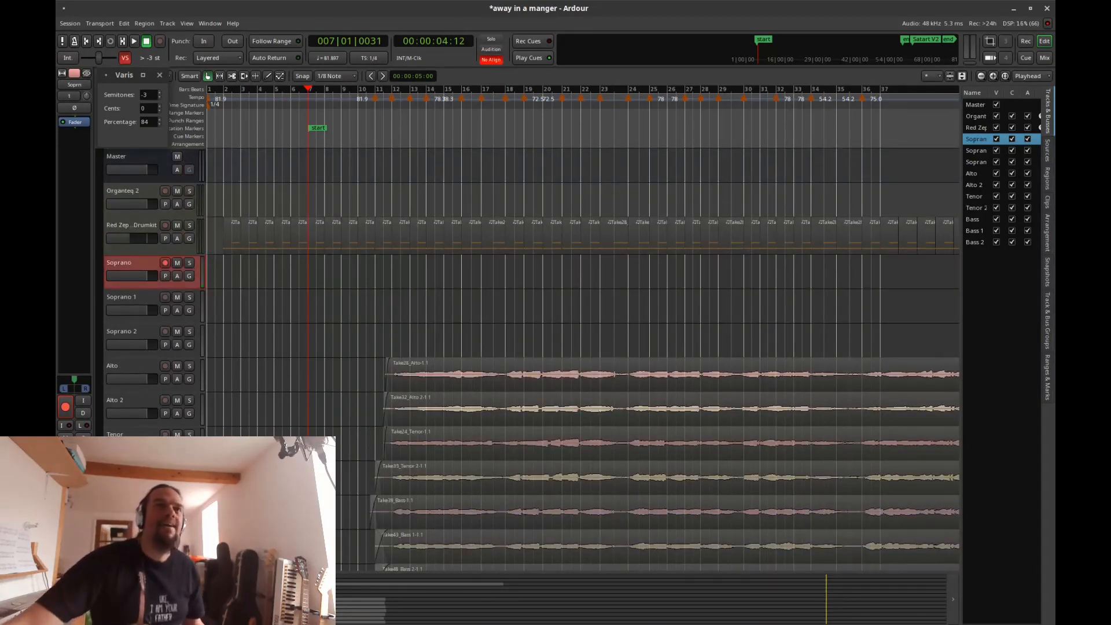
pyautogui.hotkey('shift', 'space')
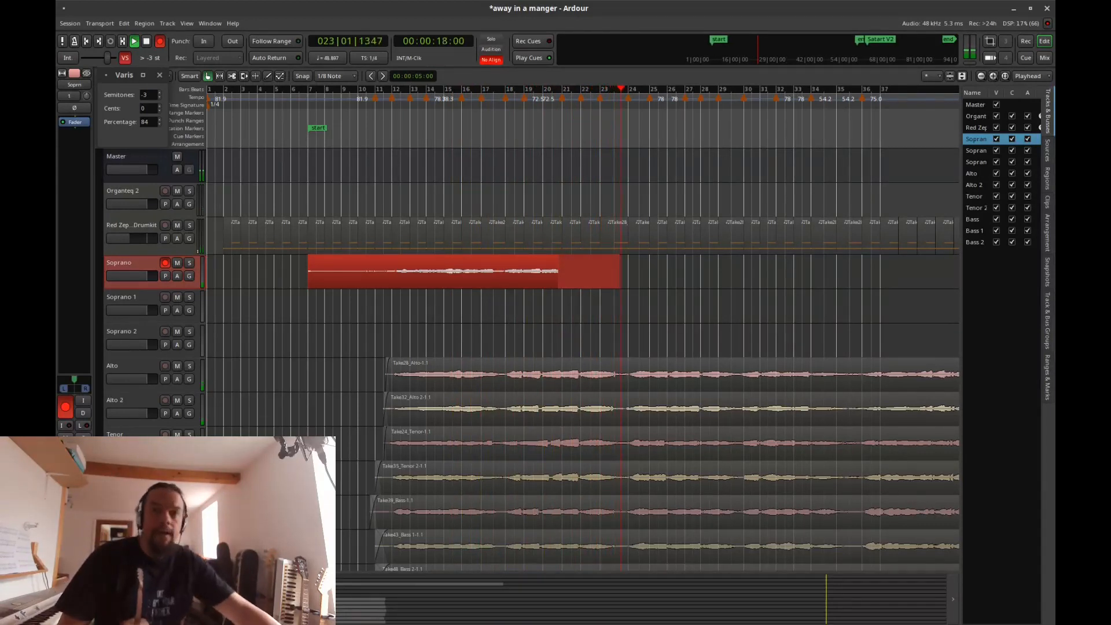
pyautogui.press('space')
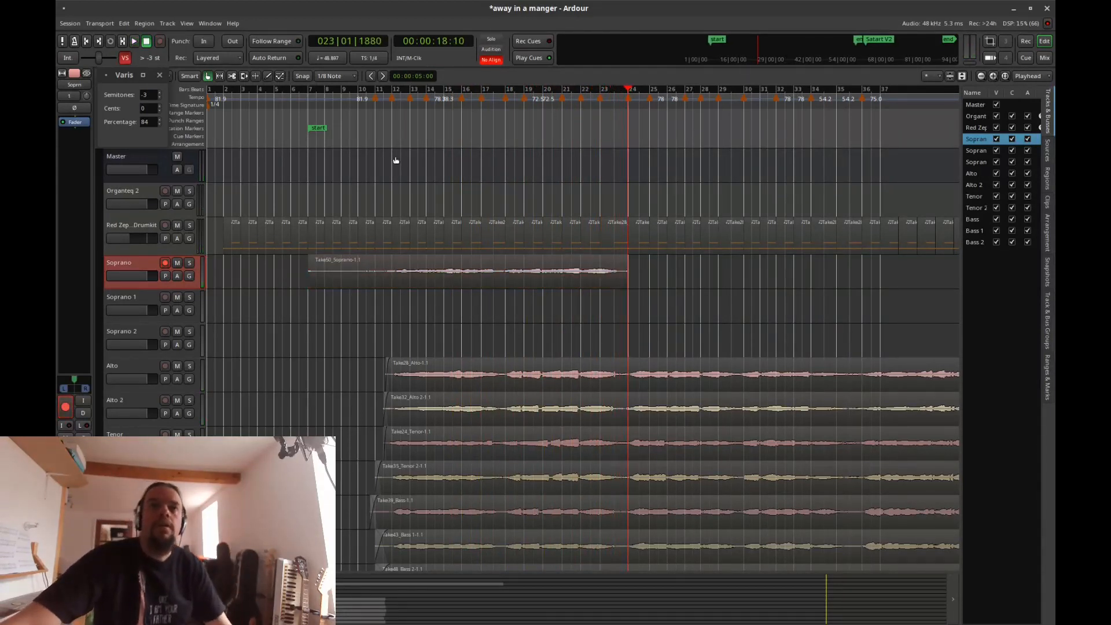
# Step: Reset the varispeed to 0 semitones, disarm the Soprano track, and play its take back from about bar 10 to bar 18
pyautogui.click(366, 141)
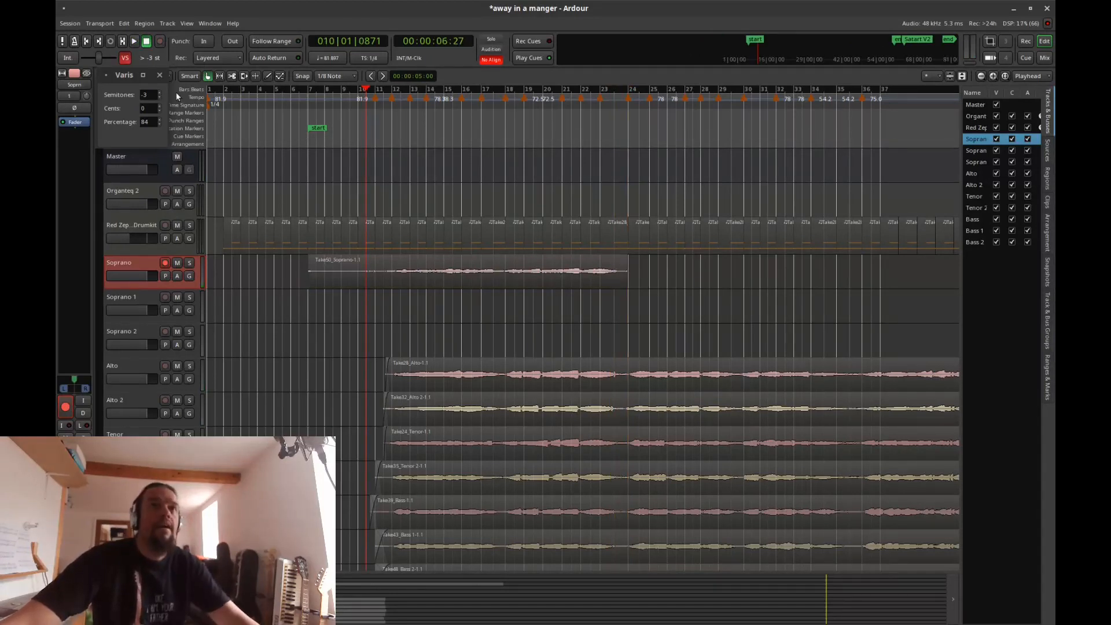
pyautogui.scroll(3, 157, 94)
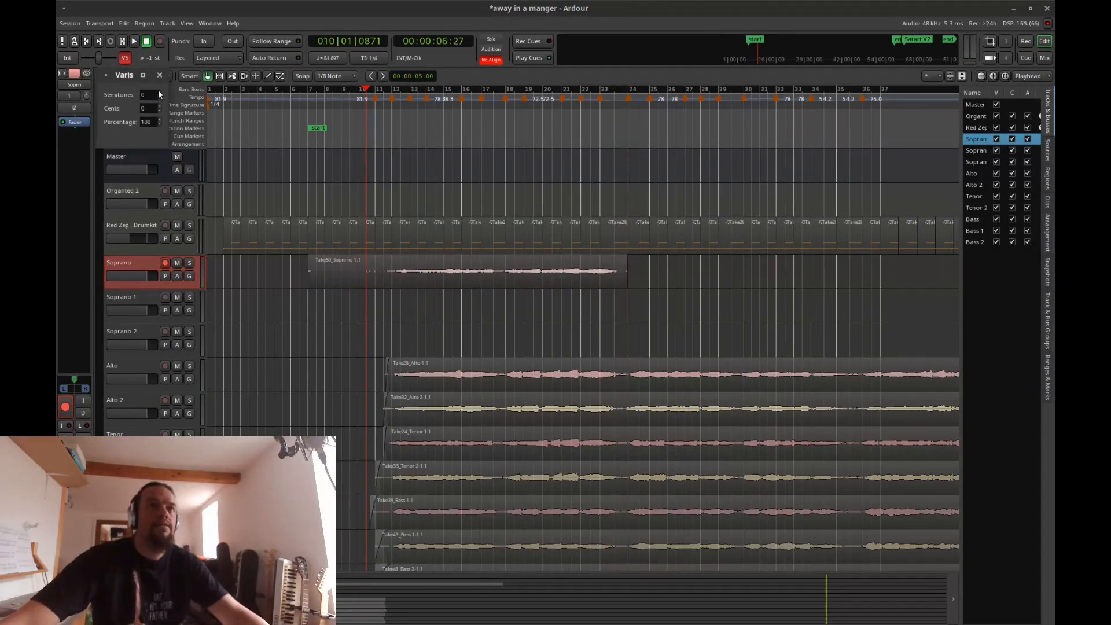
pyautogui.press('space')
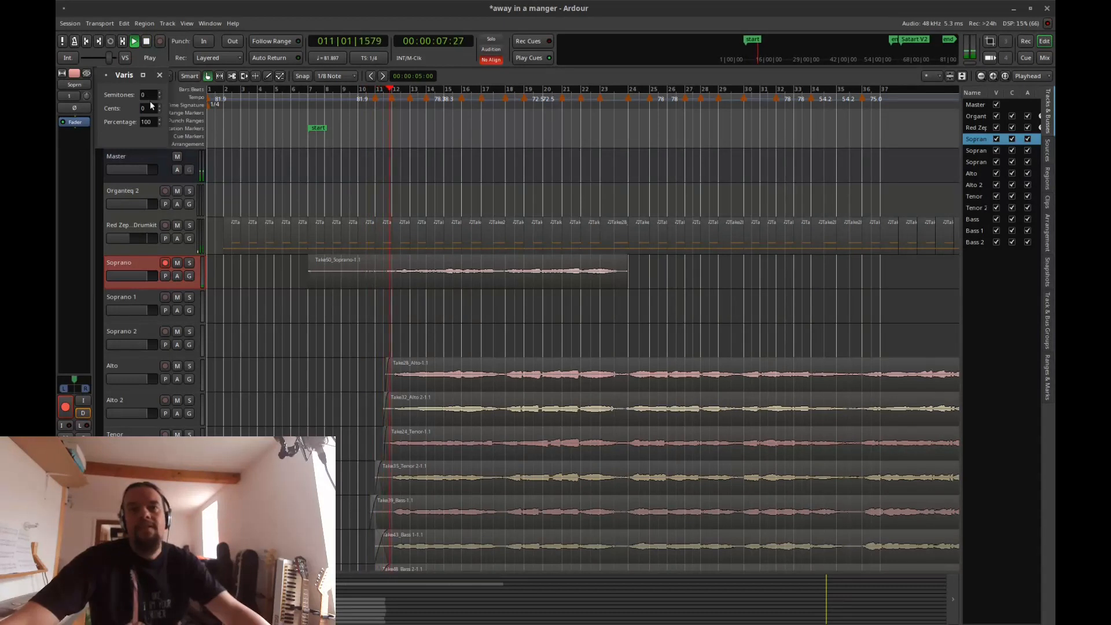
pyautogui.click(164, 262)
pyautogui.press('space')
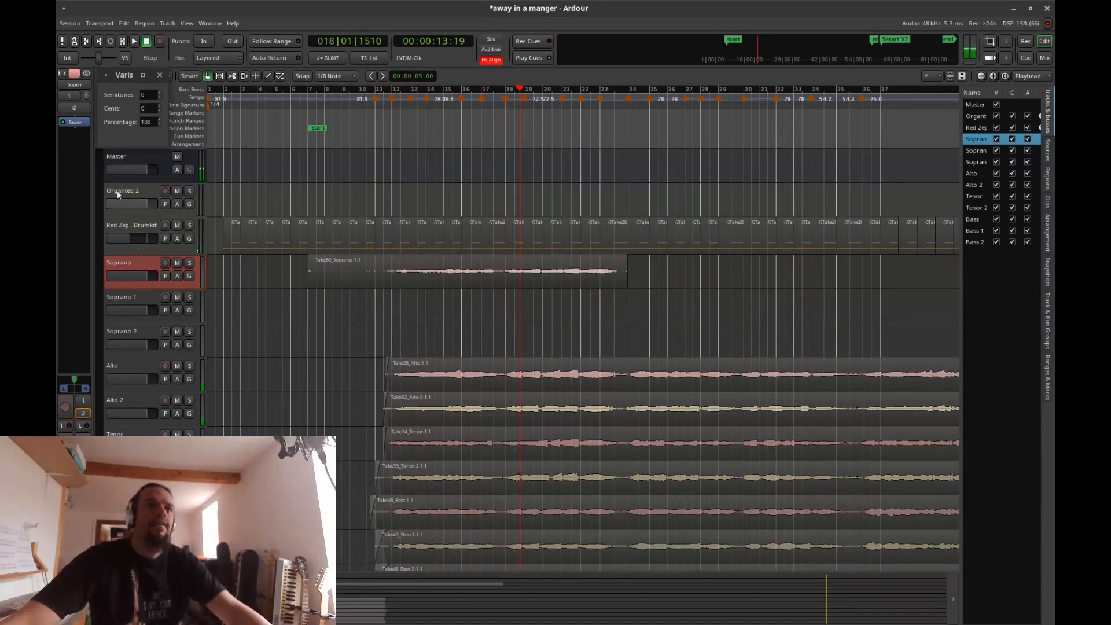
# Step: Add the Simple amplifier plugin to the Soprano track and raise its gain to 9.33 dB
pyautogui.rightClick(58, 157)
pyautogui.moveTo(135, 247)
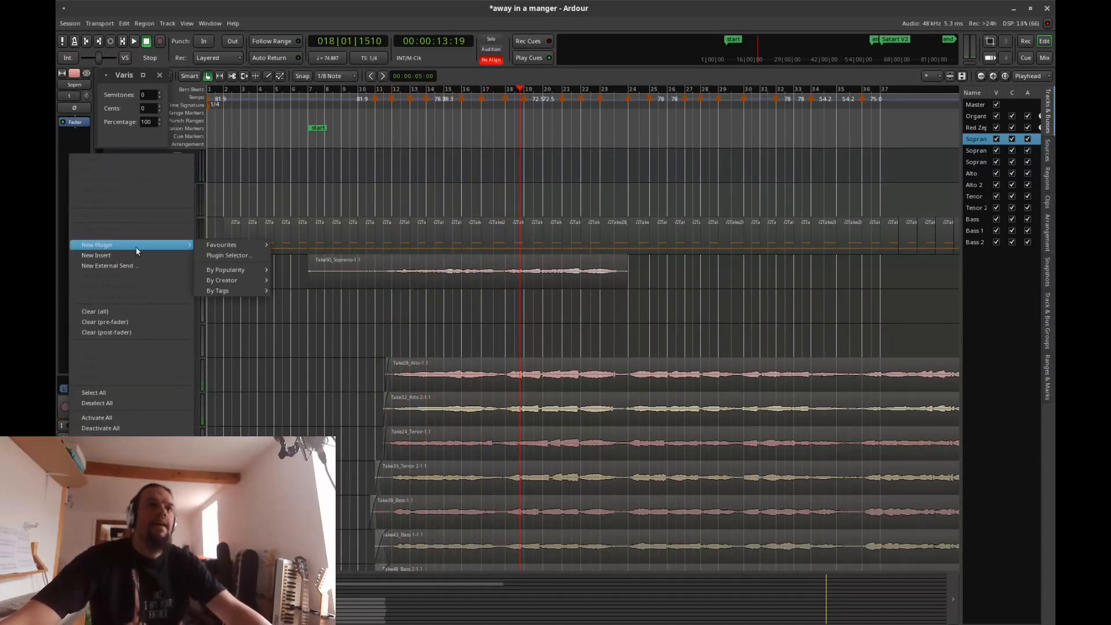
pyautogui.moveTo(235, 250)
pyautogui.click(321, 349)
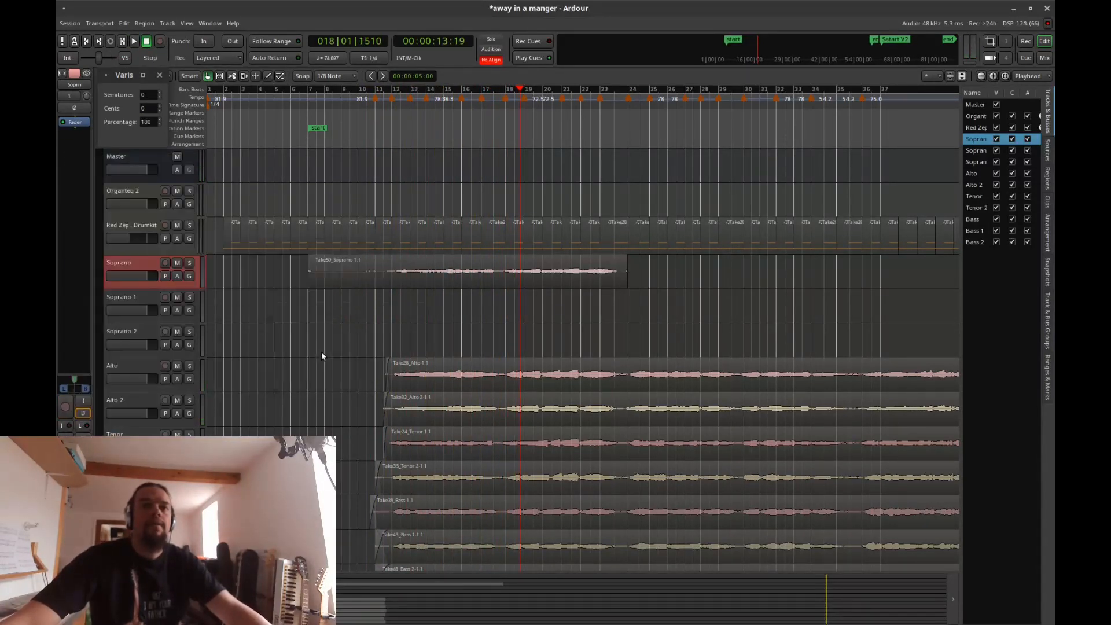
pyautogui.scroll(7, 324, 372)
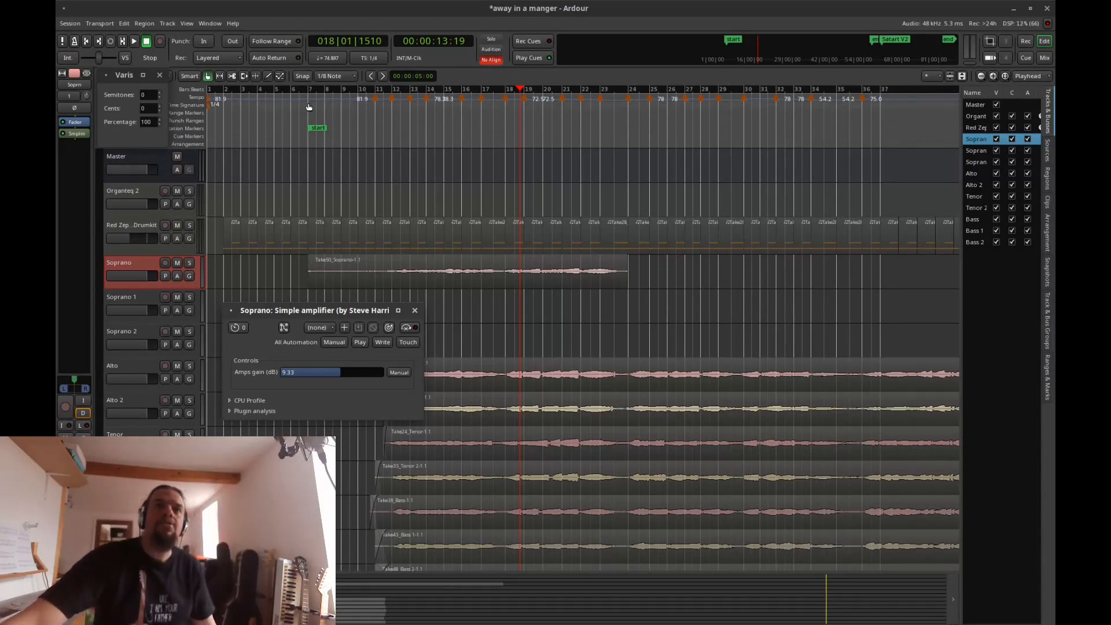
# Step: Return the playhead to the start marker at bar 7
pyautogui.click(307, 139)
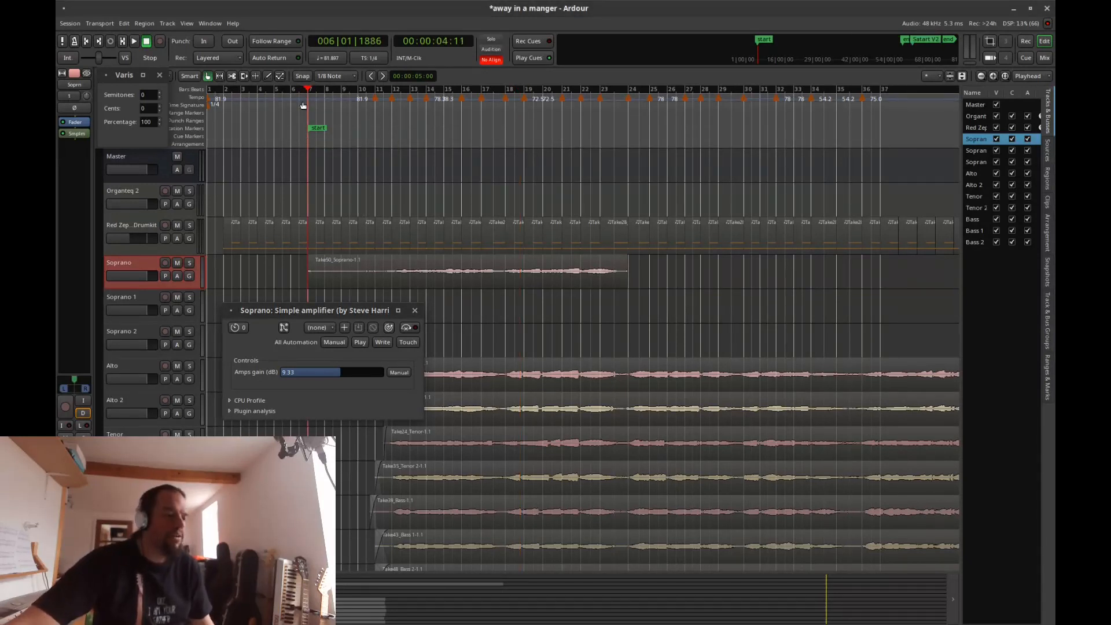
pyautogui.press('Home')
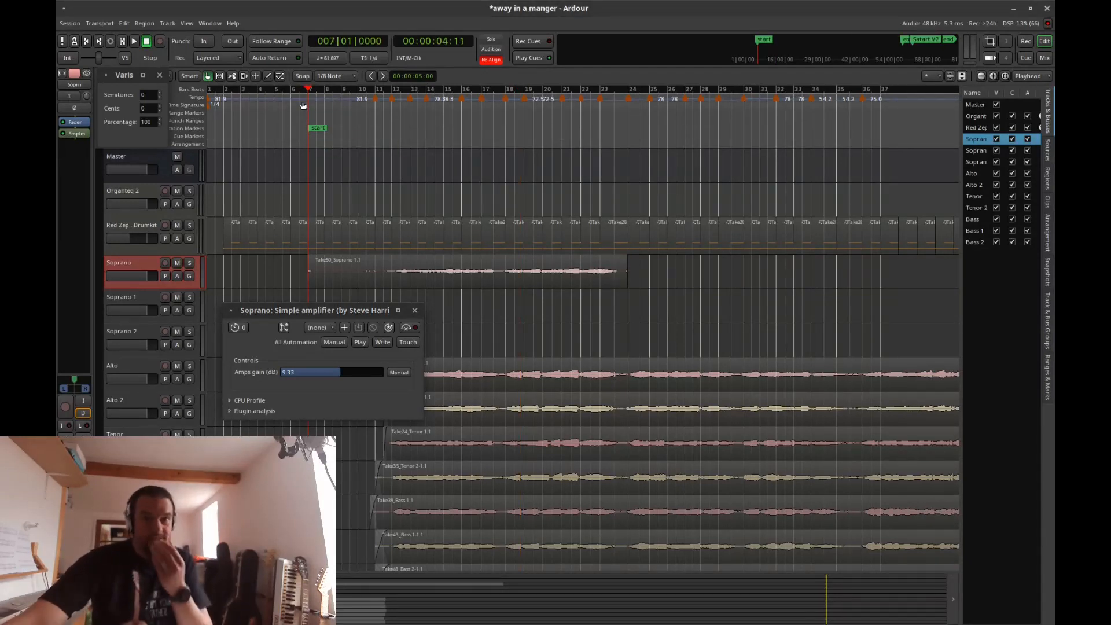
pyautogui.press('`')
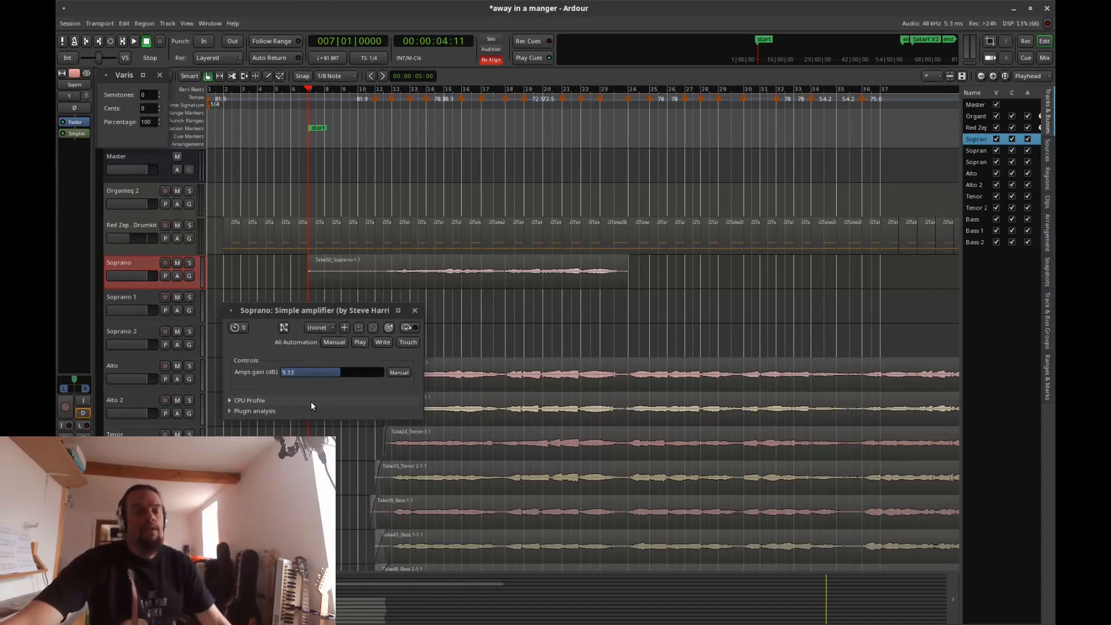
# Step: Play the Soprano take from about bar 12 to bar 23 while setting the amplifier gain to 14 dB, and close the plugin window
pyautogui.click(390, 143)
pyautogui.press('space')
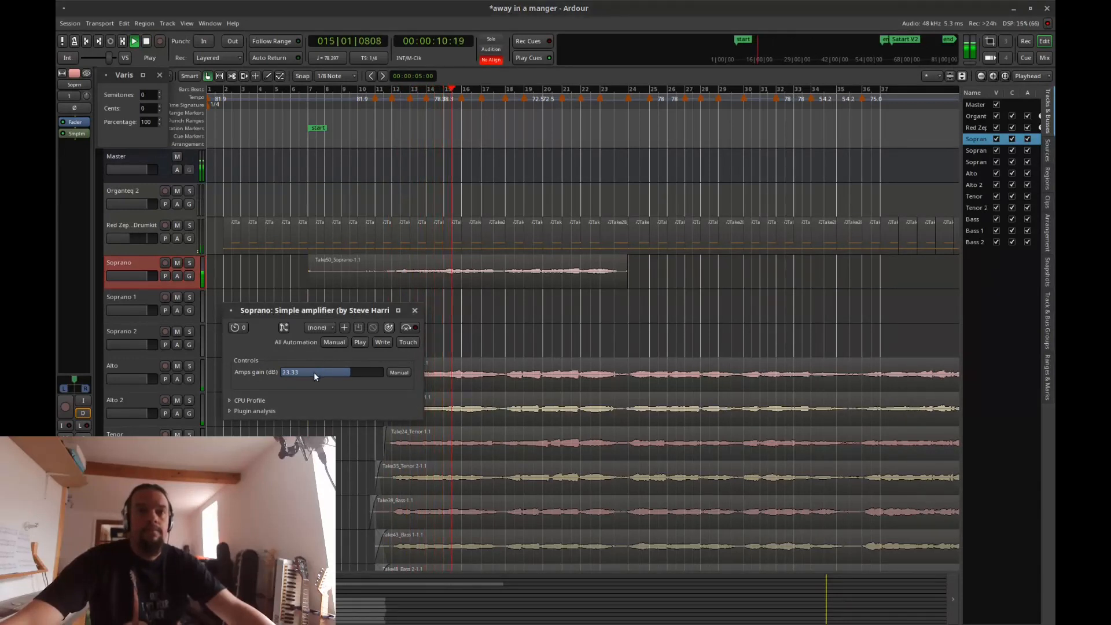
pyautogui.moveTo(314, 373); pyautogui.dragTo(317, 372)
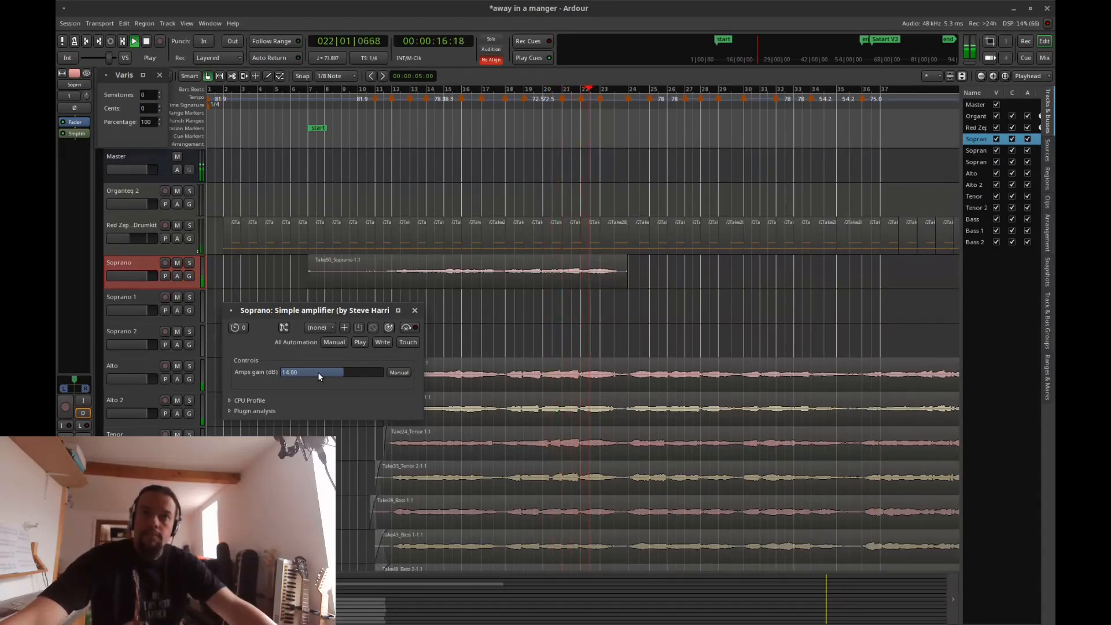
pyautogui.press('space')
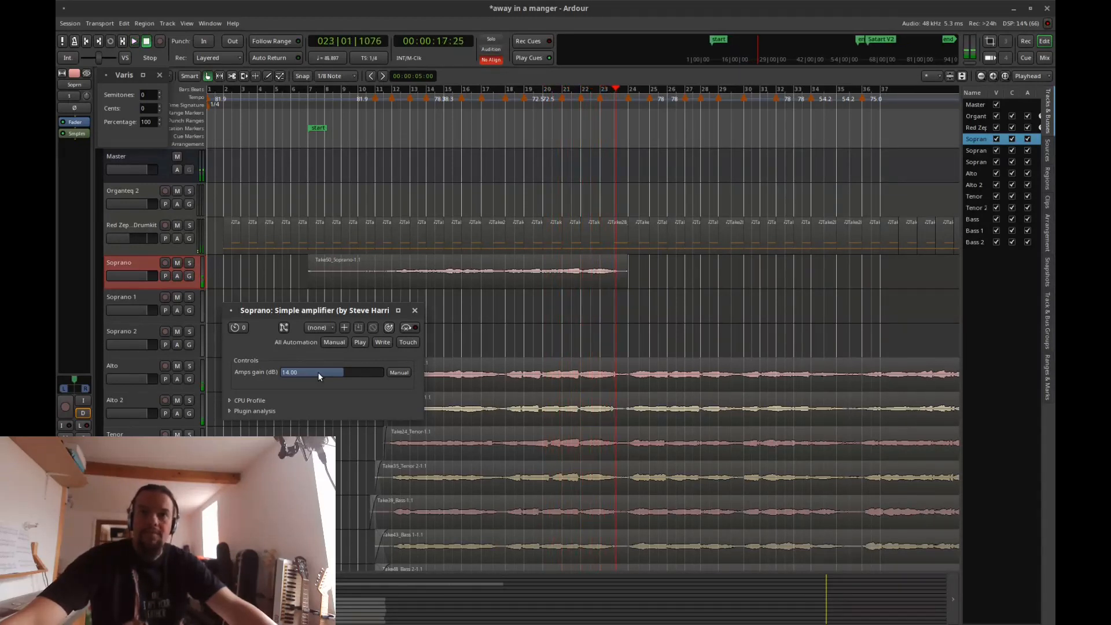
pyautogui.click(415, 311)
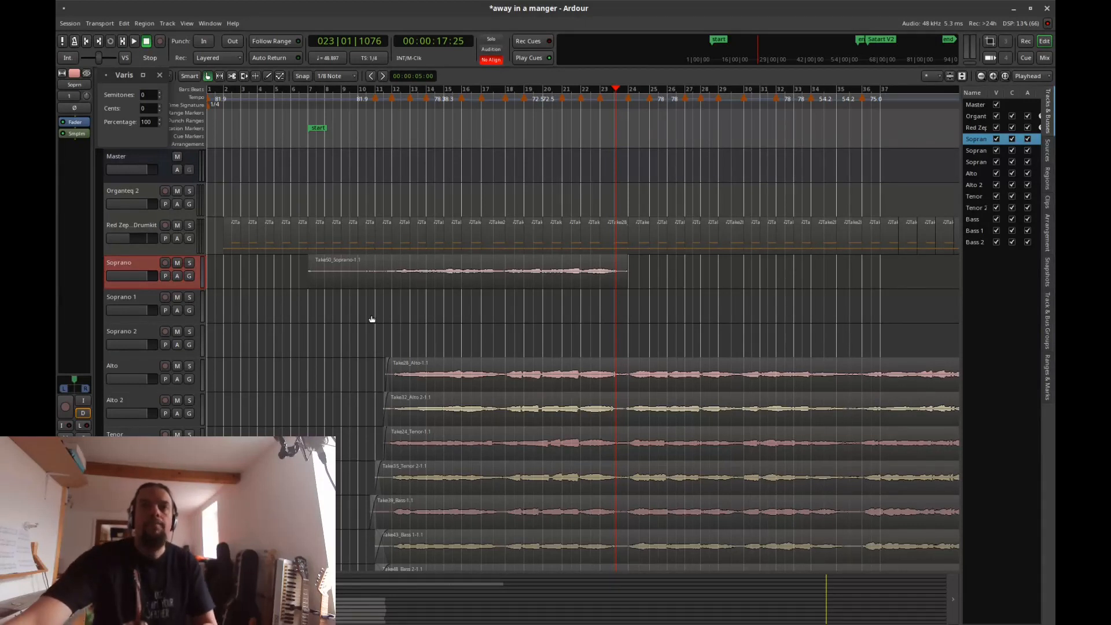
# Step: Close the varispeed window, return to the editor and save the session
pyautogui.click(531, 280)
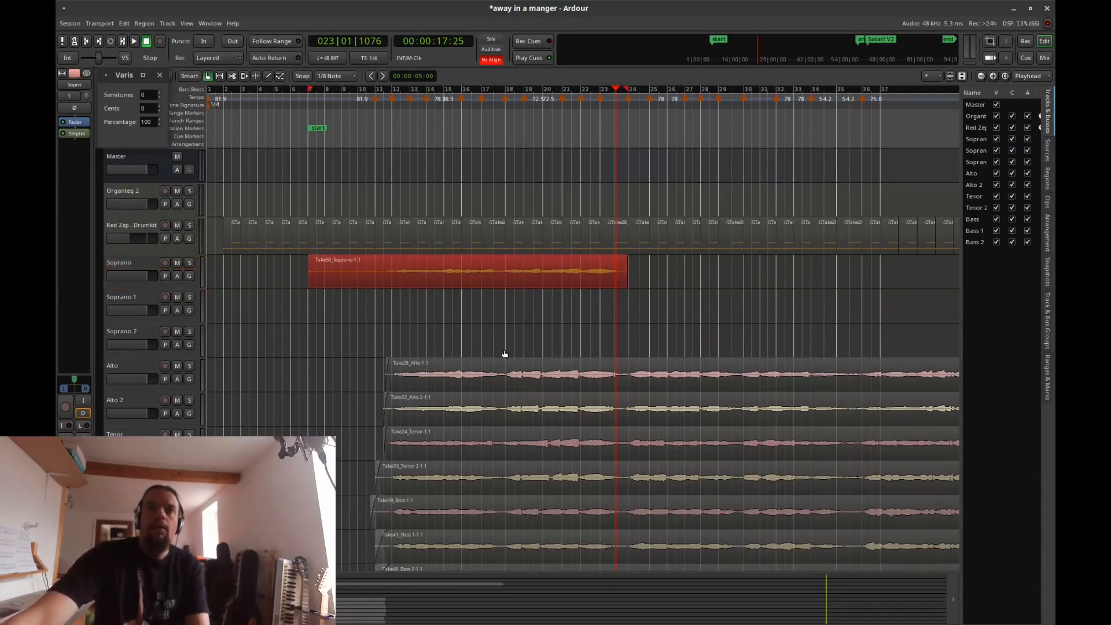
pyautogui.click(1024, 57)
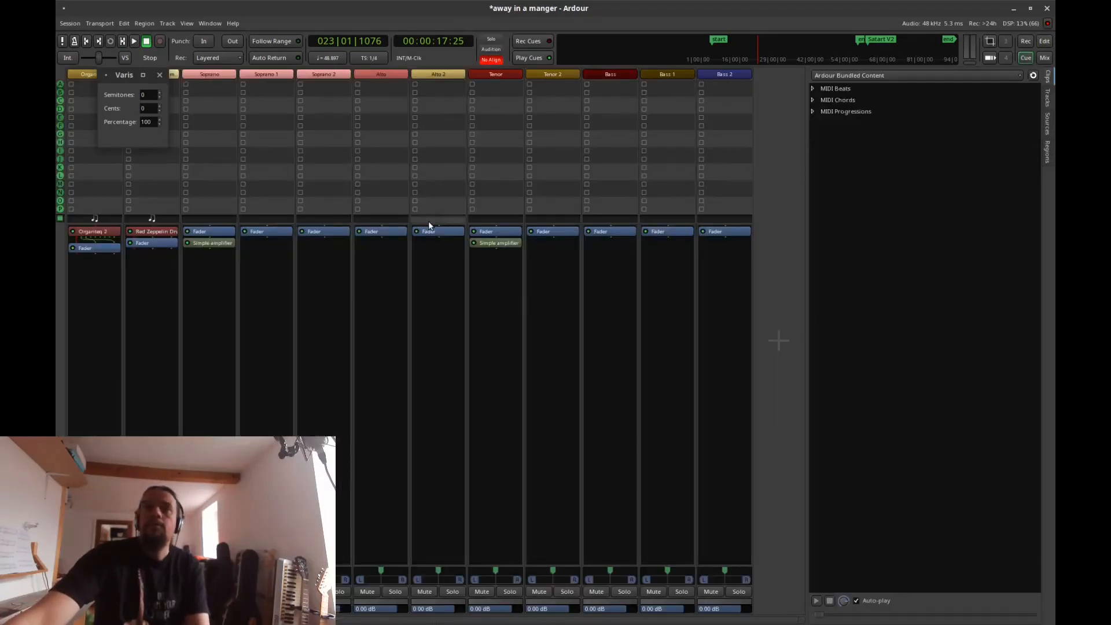
pyautogui.click(160, 74)
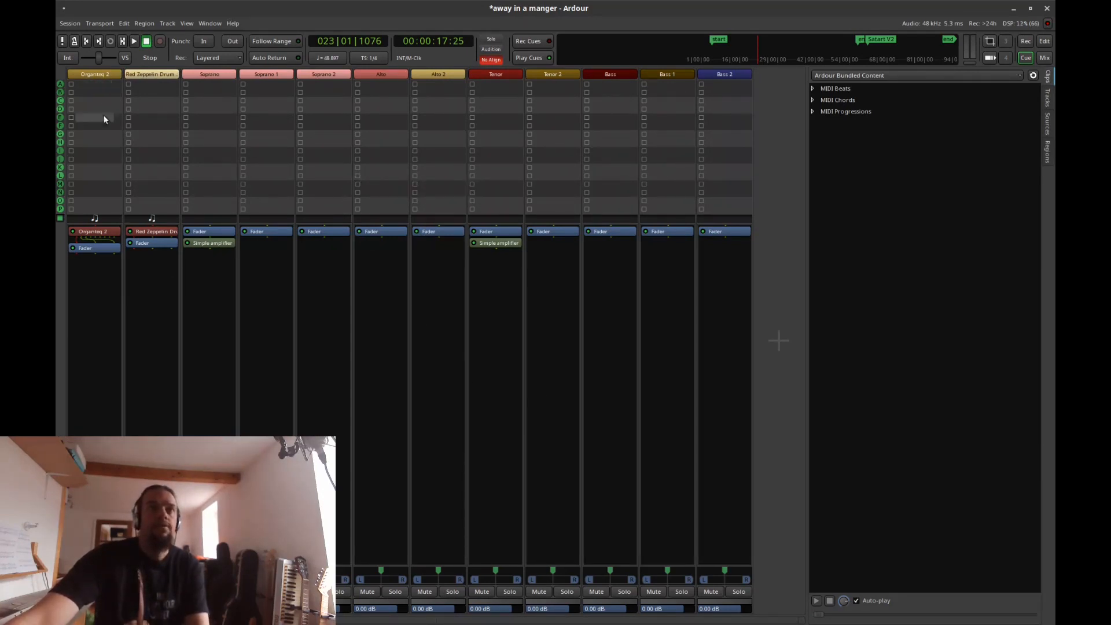
pyautogui.click(1039, 43)
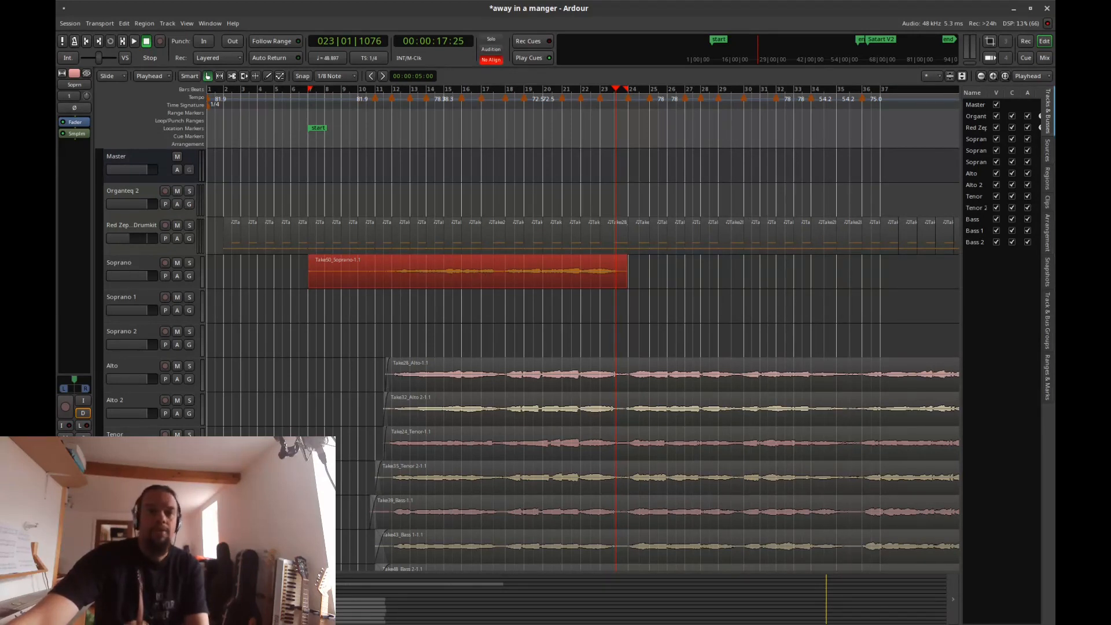
pyautogui.moveTo(197, 597)
pyautogui.mouseDown()
pyautogui.moveTo(235, 598)
pyautogui.moveTo(185, 601)
pyautogui.mouseUp()
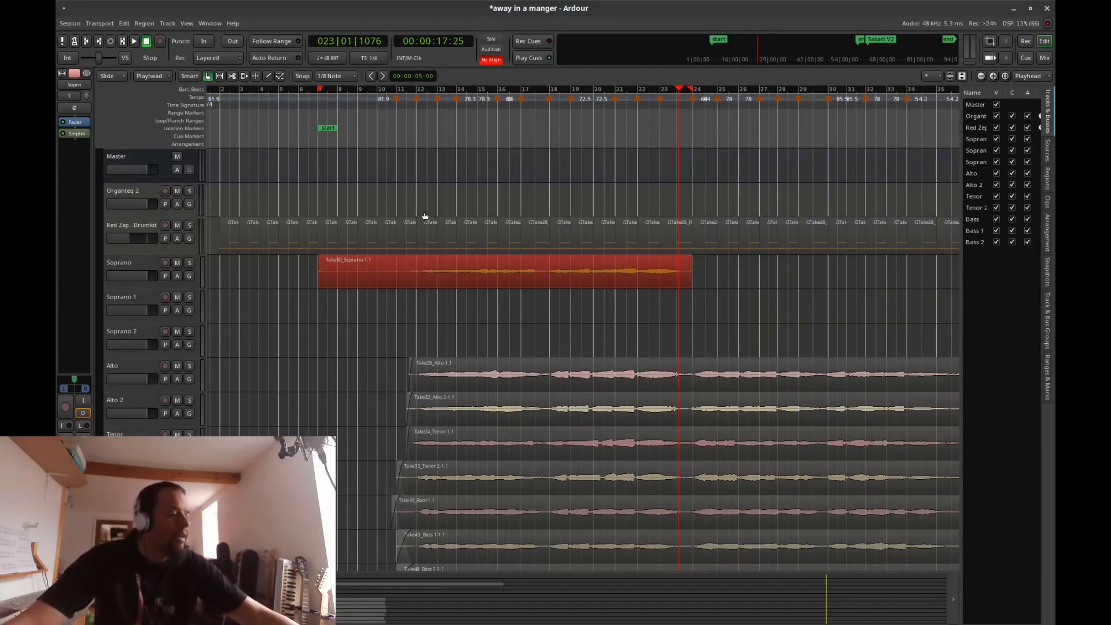
pyautogui.hotkey('ctrl', 's')
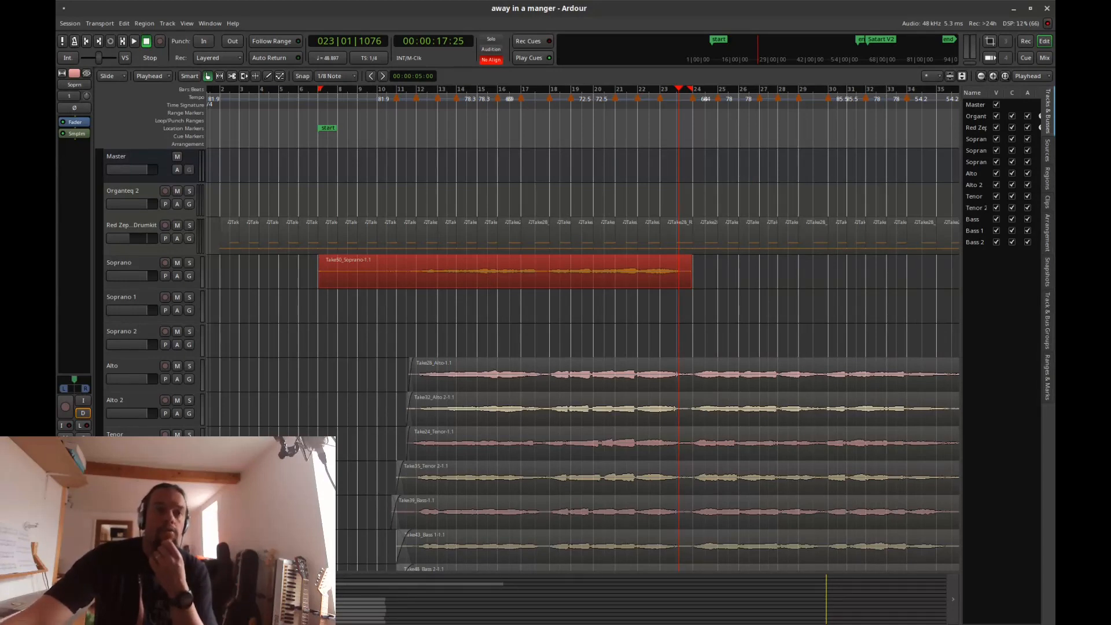
# Step: Solo the Soprano track while playing its take from about bar 11 to bar 17
pyautogui.hscroll(15, 579, 347)
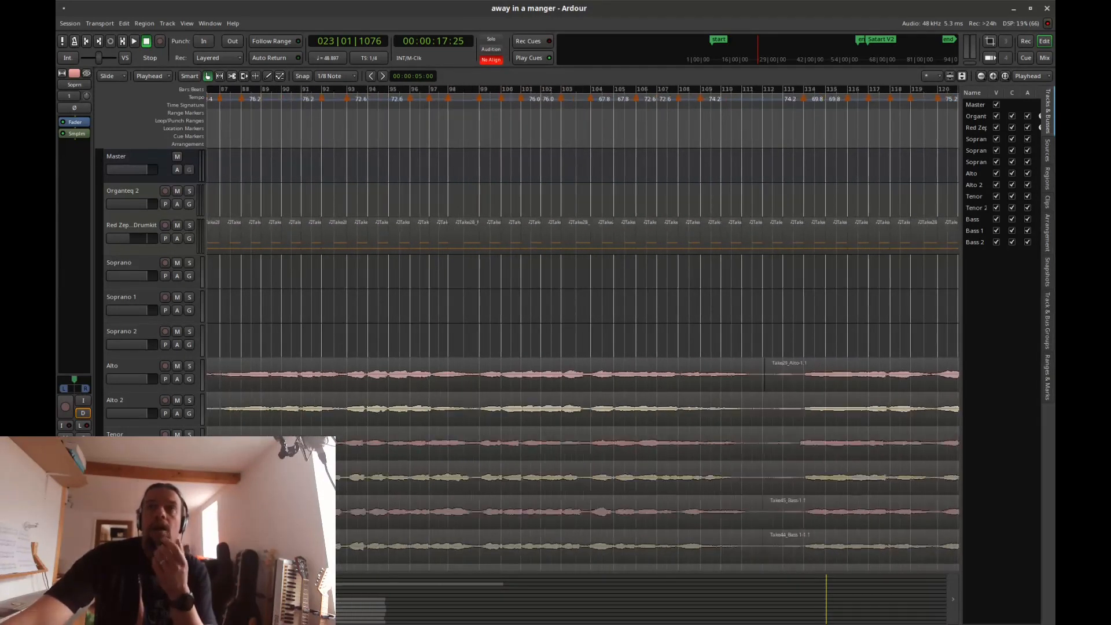
pyautogui.moveTo(289, 599); pyautogui.dragTo(132, 599)
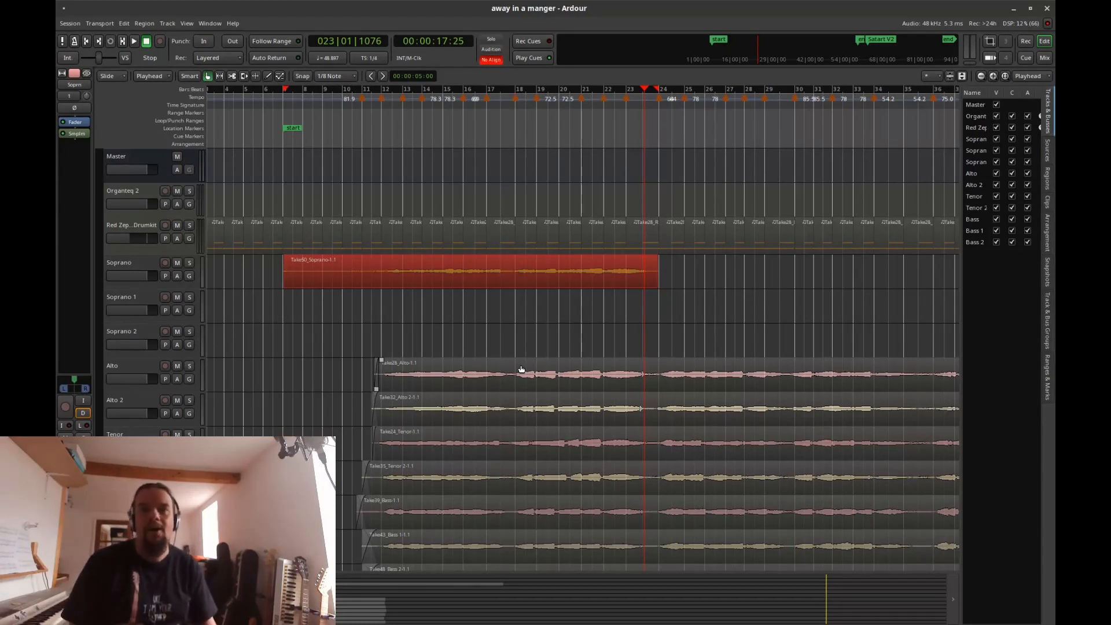
pyautogui.click(377, 139)
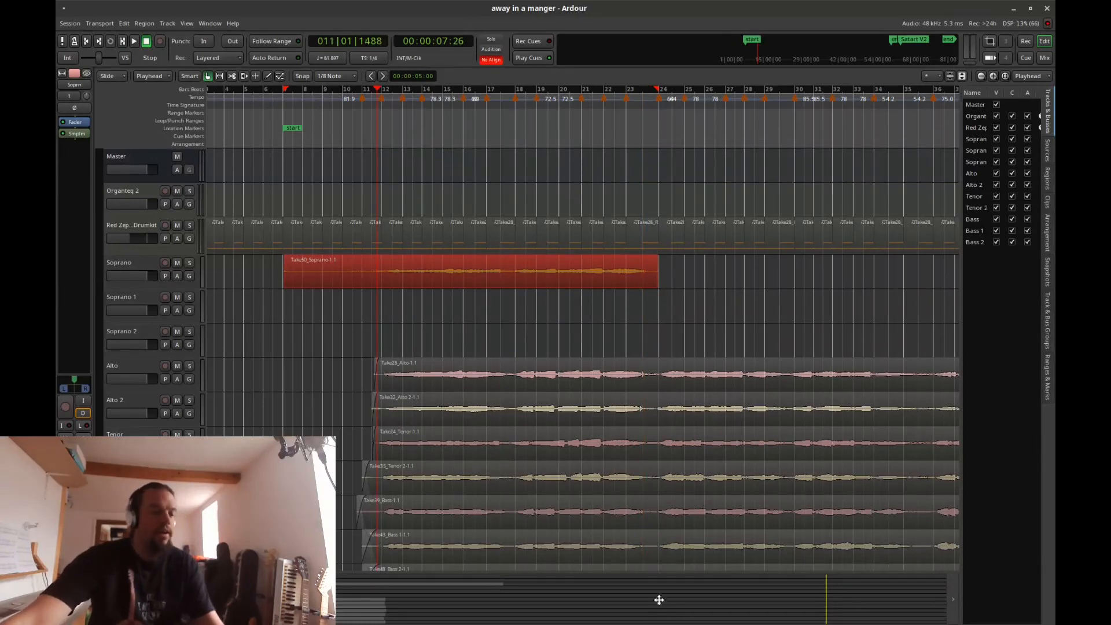
pyautogui.press('space')
pyautogui.click(190, 263)
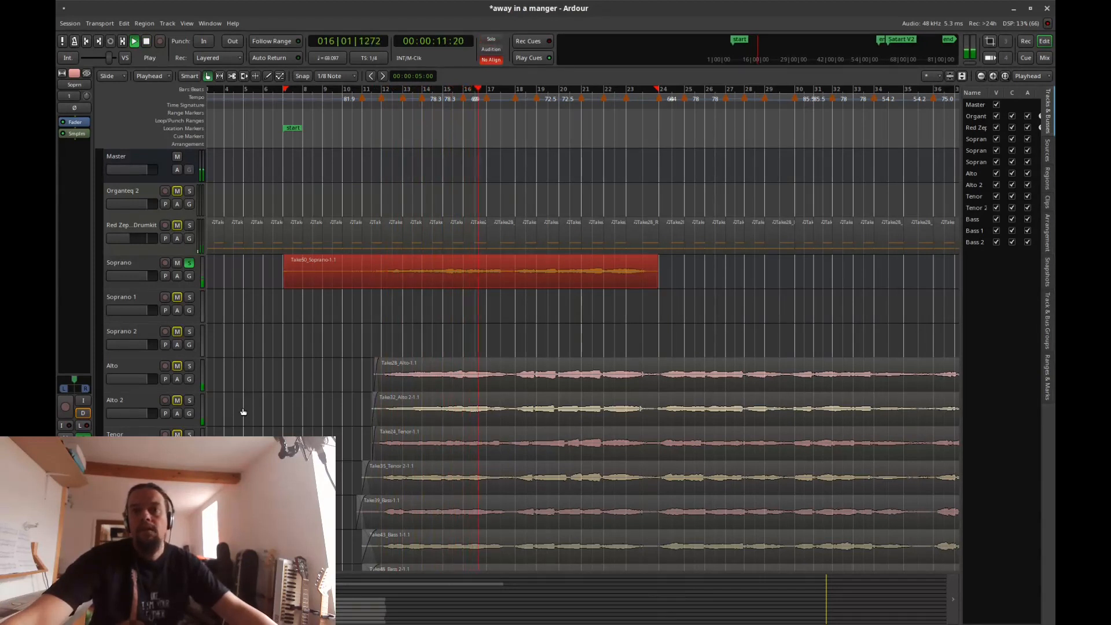
pyautogui.press('space')
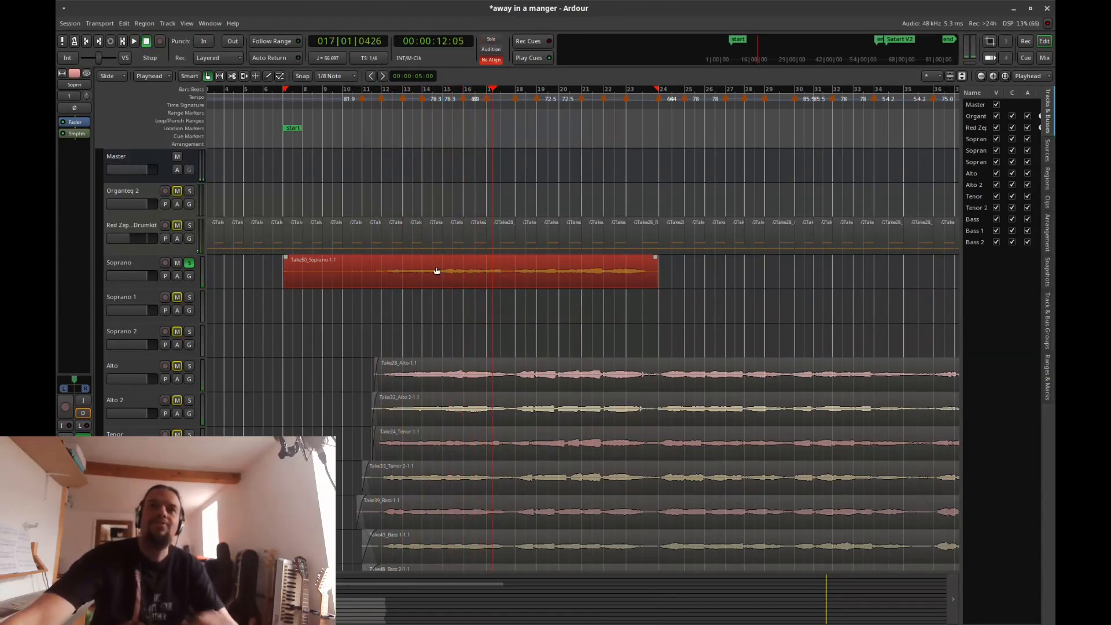
# Step: Delete the Soprano take region and return the playhead to the start marker at bar 7
pyautogui.click(379, 144)
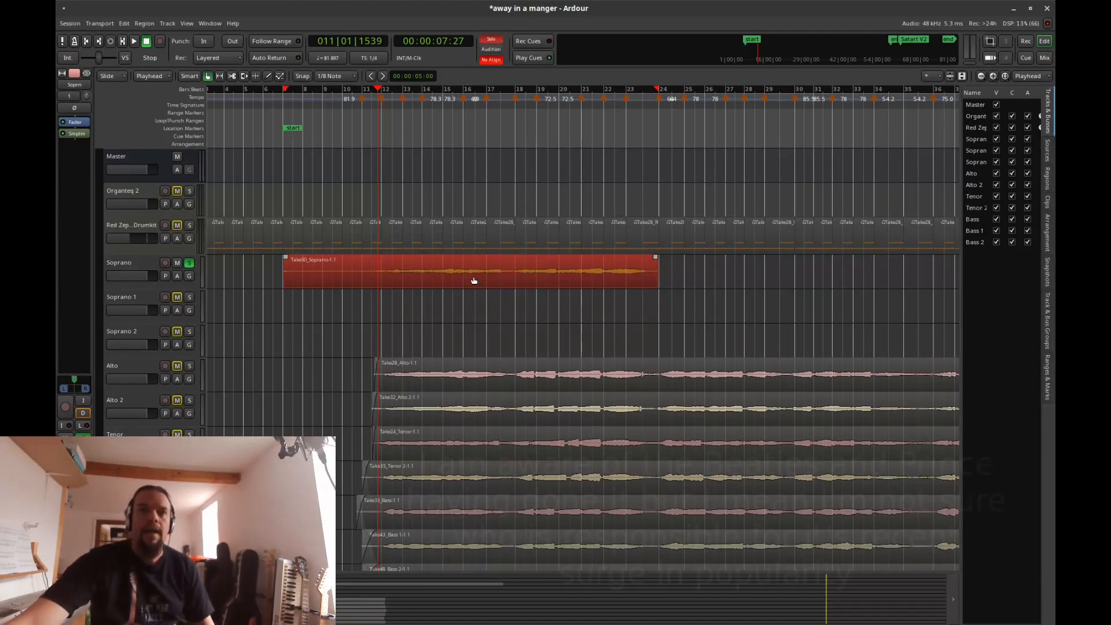
pyautogui.press('Delete')
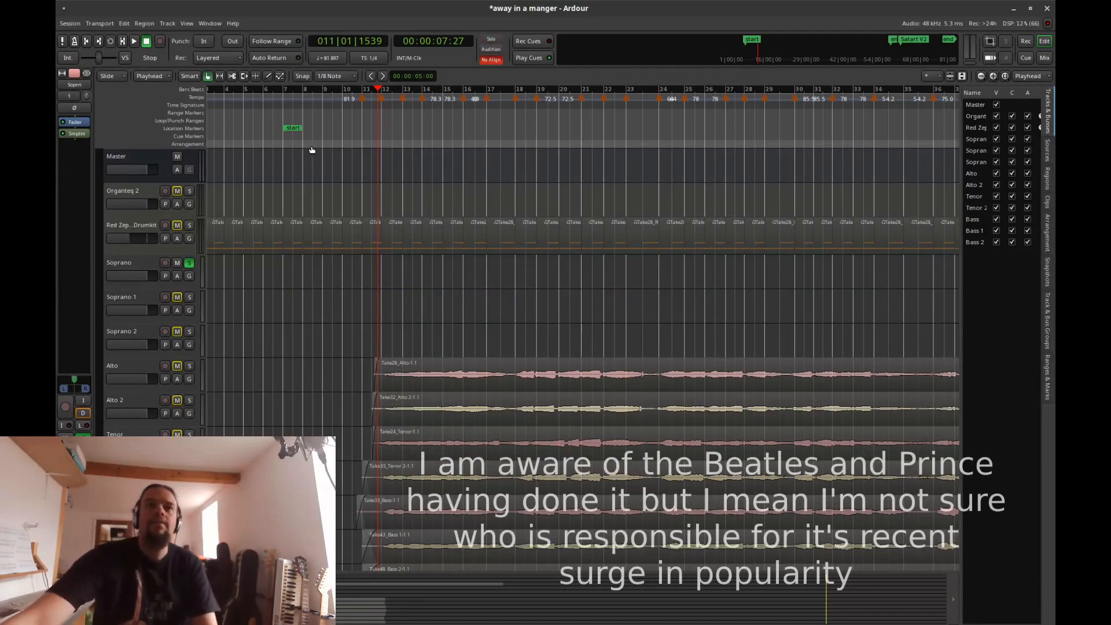
pyautogui.press('Home')
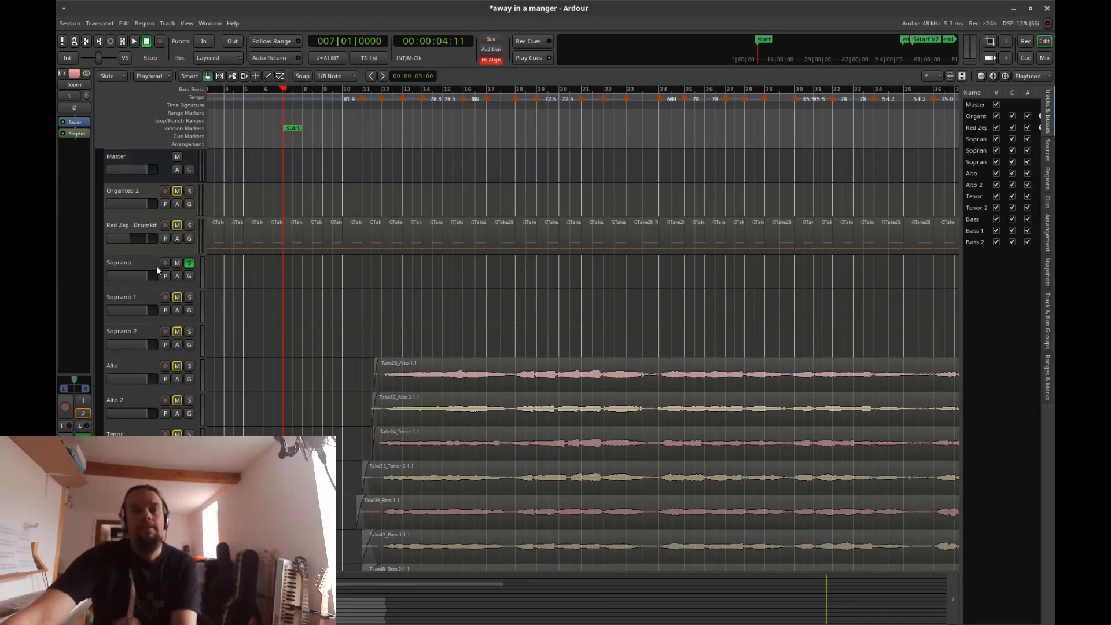
pyautogui.hotkey('ctrl', 'alt', 'Right')
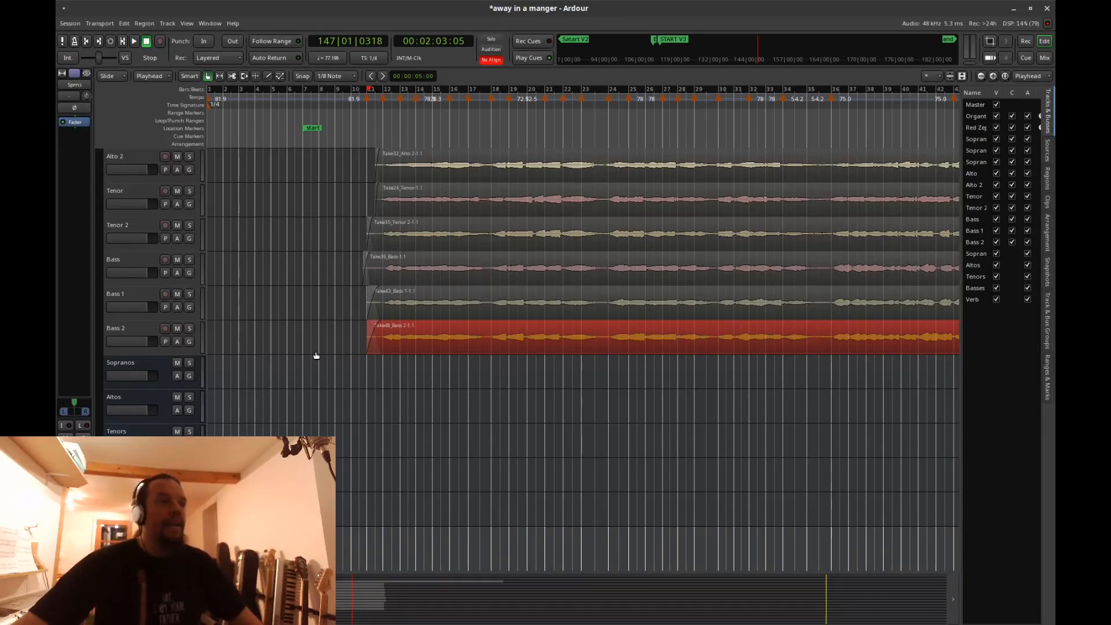
pyautogui.scroll(2, 298, 344)
pyautogui.scroll(2, 298, 343)
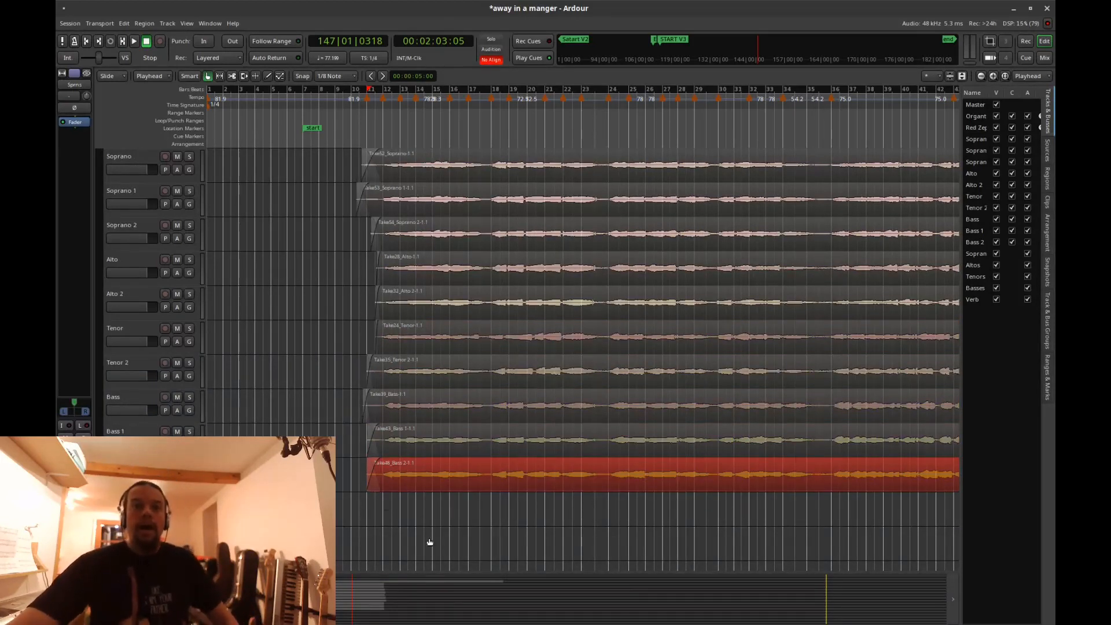
pyautogui.scroll(2, 289, 375)
pyautogui.scroll(-1, 199, 268)
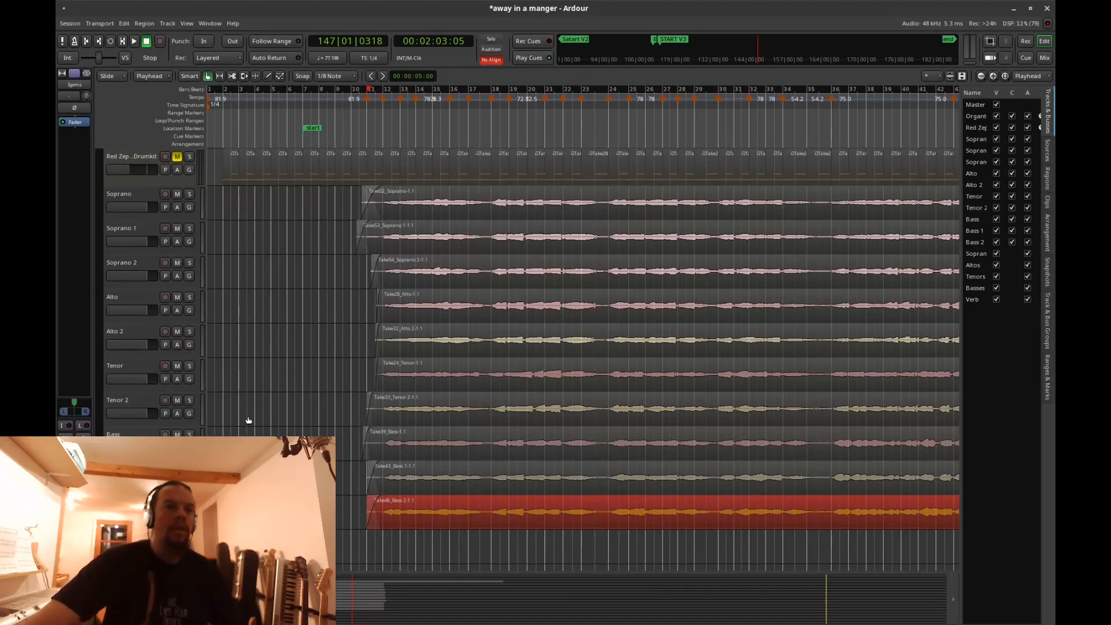
pyautogui.scroll(1, 298, 164)
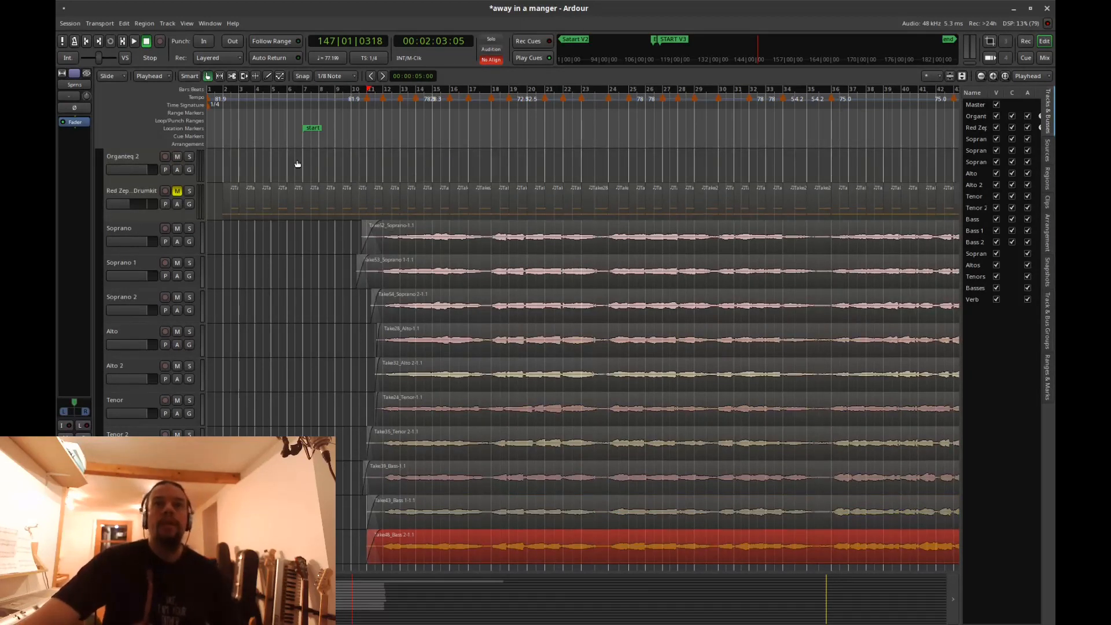
# Step: Move the session's end marker to just after the recorded takes, between bars 162 and 163
pyautogui.click(316, 129)
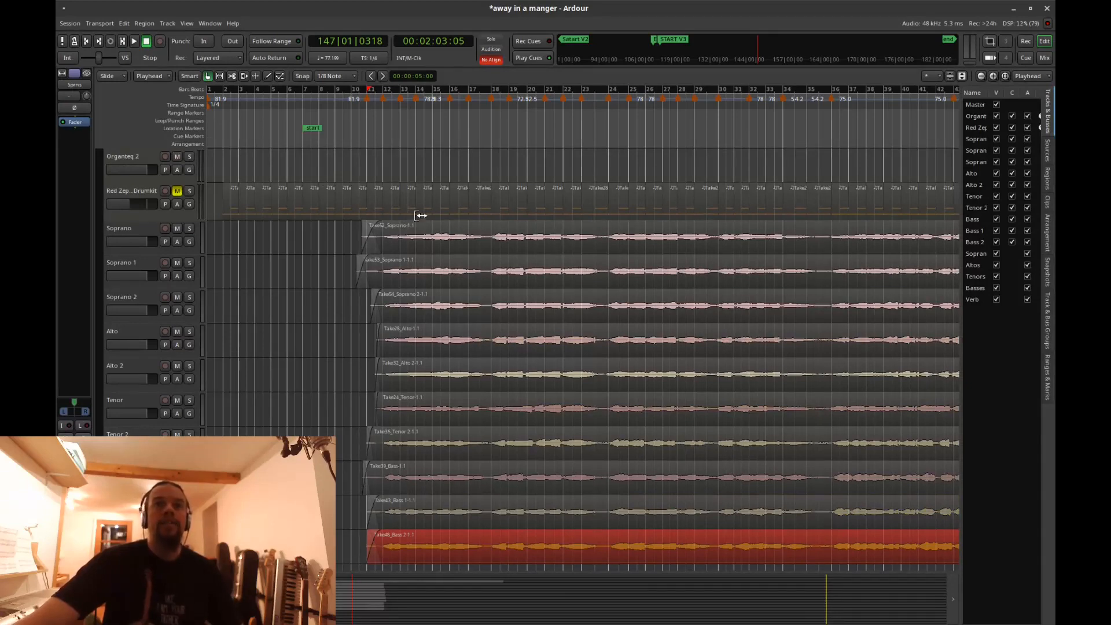
pyautogui.moveTo(168, 595); pyautogui.dragTo(661, 373)
pyautogui.scroll(-4, 629, 311)
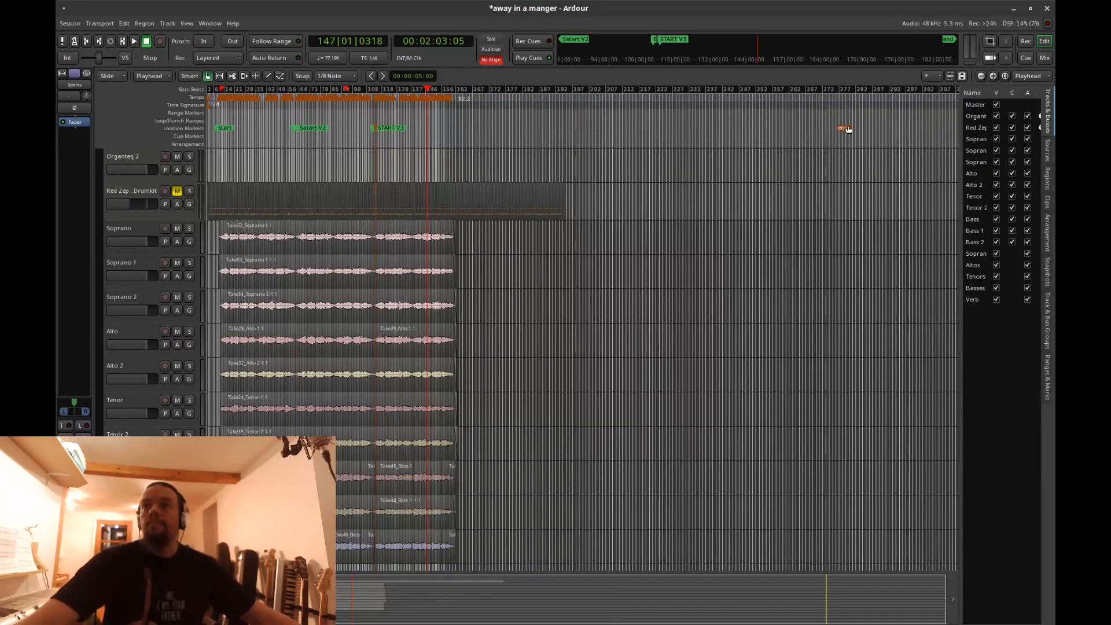
pyautogui.moveTo(843, 129)
pyautogui.mouseDown()
pyautogui.moveTo(844, 139)
pyautogui.moveTo(497, 144)
pyautogui.moveTo(462, 156)
pyautogui.mouseUp()
pyautogui.scroll(5, 478, 217)
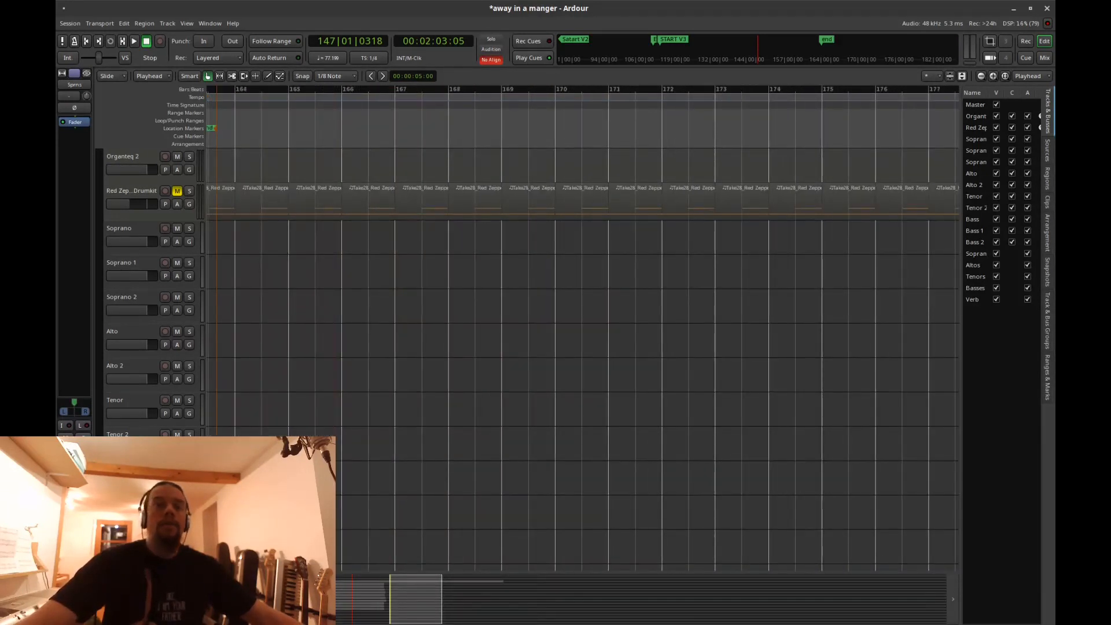
pyautogui.moveTo(401, 614); pyautogui.dragTo(375, 615)
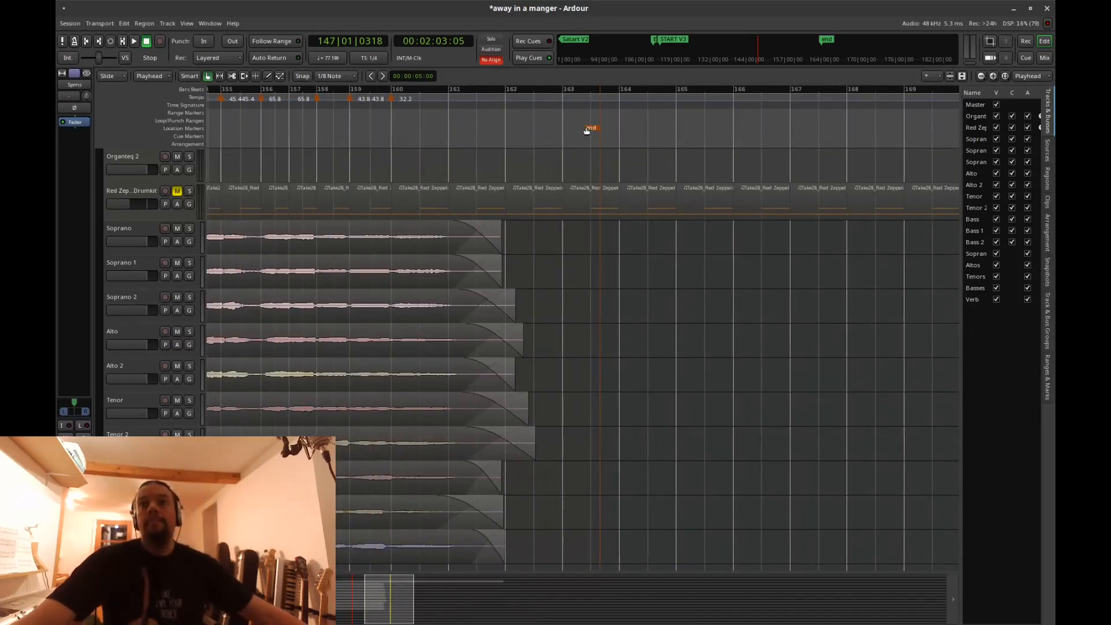
pyautogui.moveTo(590, 128)
pyautogui.mouseDown()
pyautogui.moveTo(528, 129)
pyautogui.moveTo(513, 144)
pyautogui.moveTo(544, 143)
pyautogui.mouseUp()
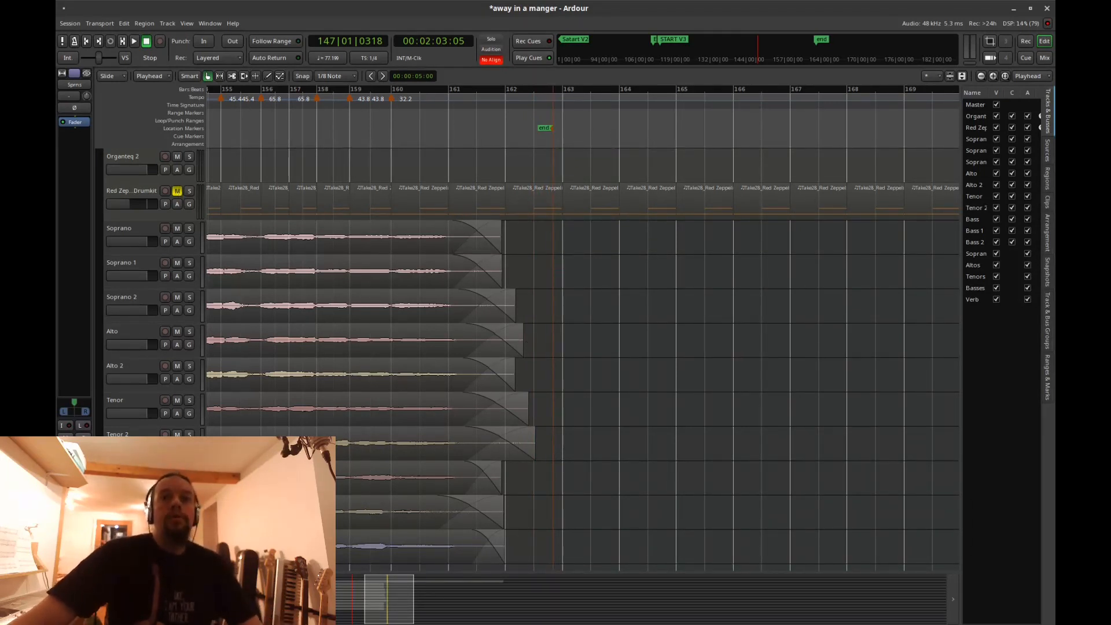
# Step: Show the mixer and check the Soprano track's output routing to the Master and Sopranos busses
pyautogui.moveTo(374, 600); pyautogui.dragTo(271, 601)
pyautogui.scroll(-7, 146, 369)
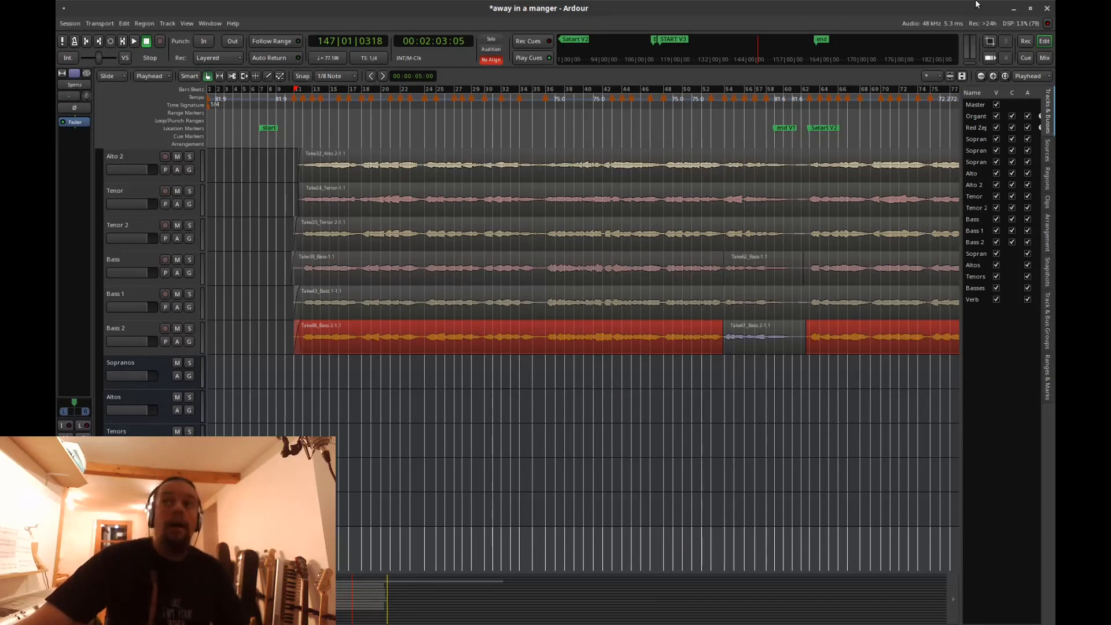
pyautogui.click(1046, 60)
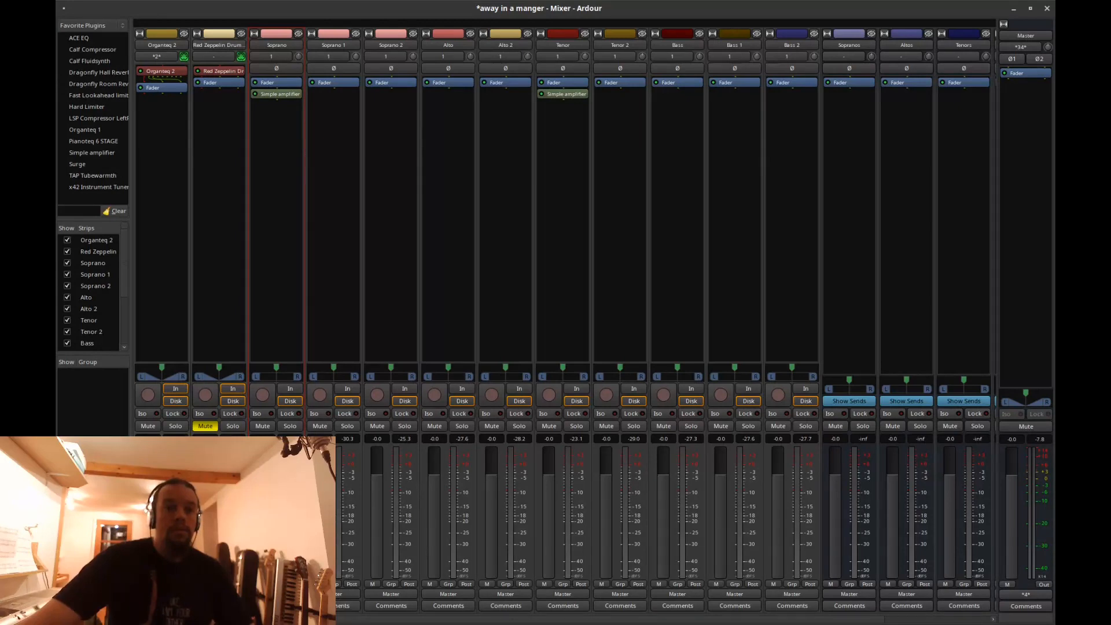
pyautogui.click(280, 596)
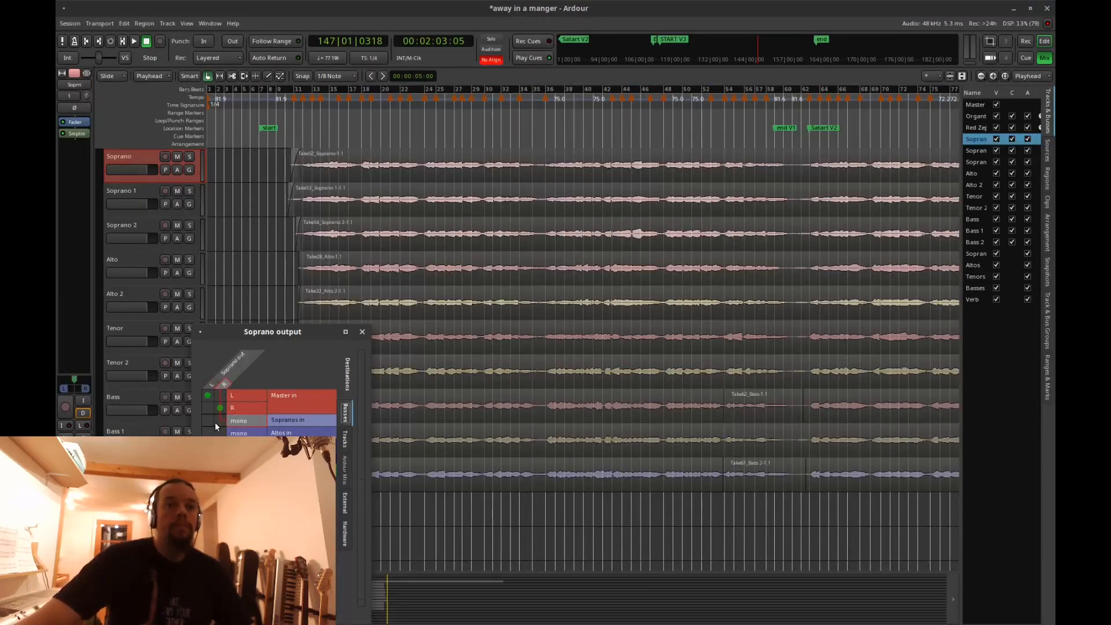
pyautogui.click(362, 332)
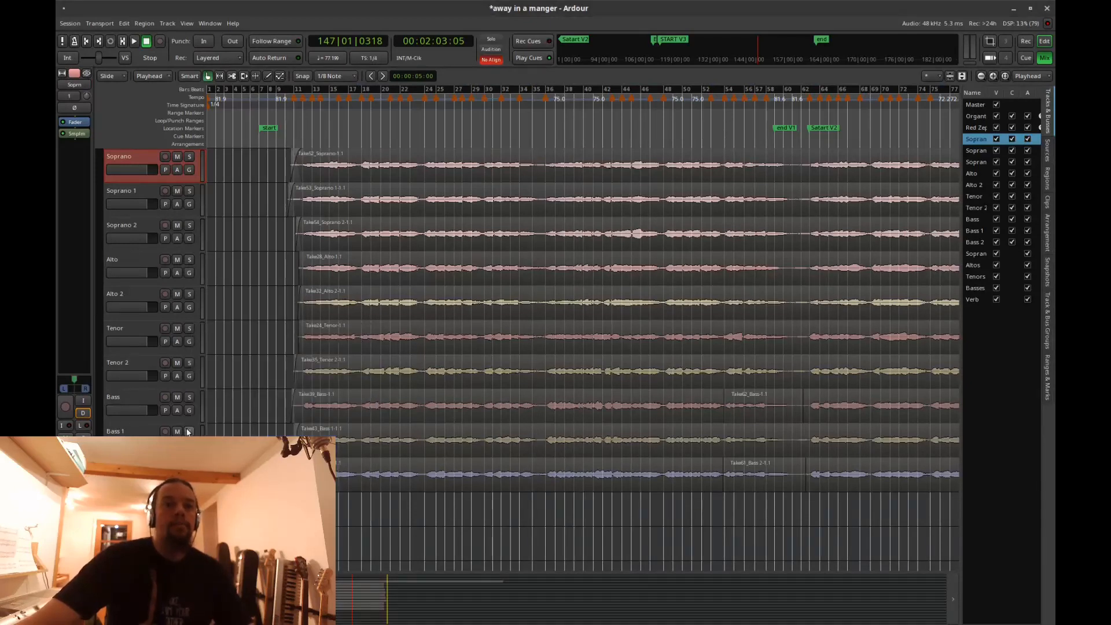
# Step: Remove the five busses Sopranos, Altos, Tenors, Basses and Verb from the session
pyautogui.scroll(-4, 188, 432)
pyautogui.click(146, 366)
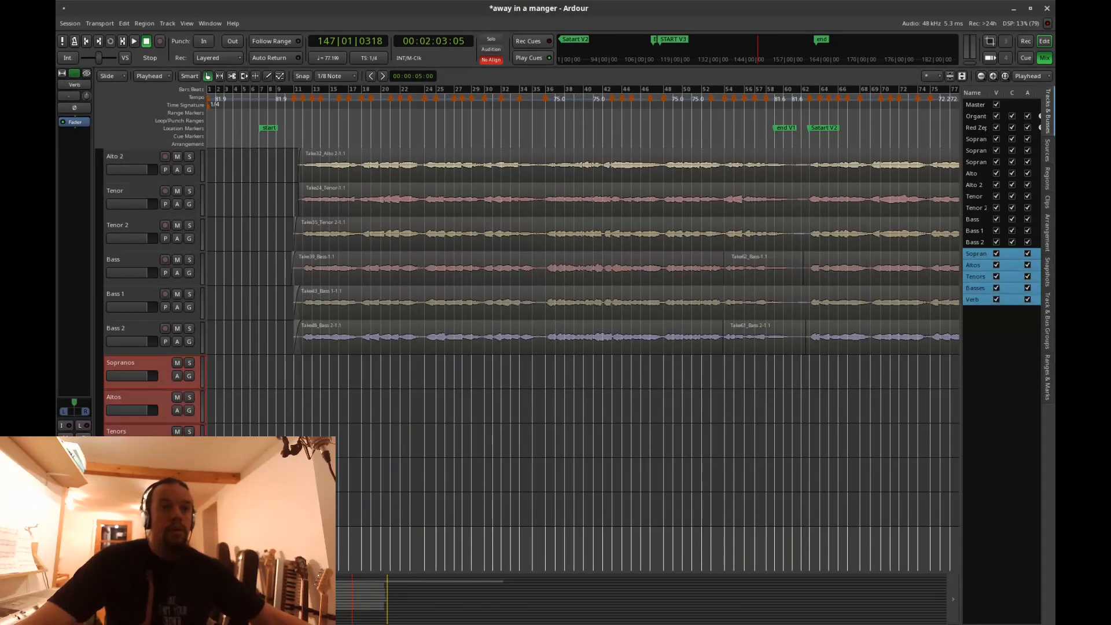
pyautogui.keyDown('shift'); pyautogui.click(146, 500); pyautogui.keyUp('shift')
pyautogui.rightClick(164, 362)
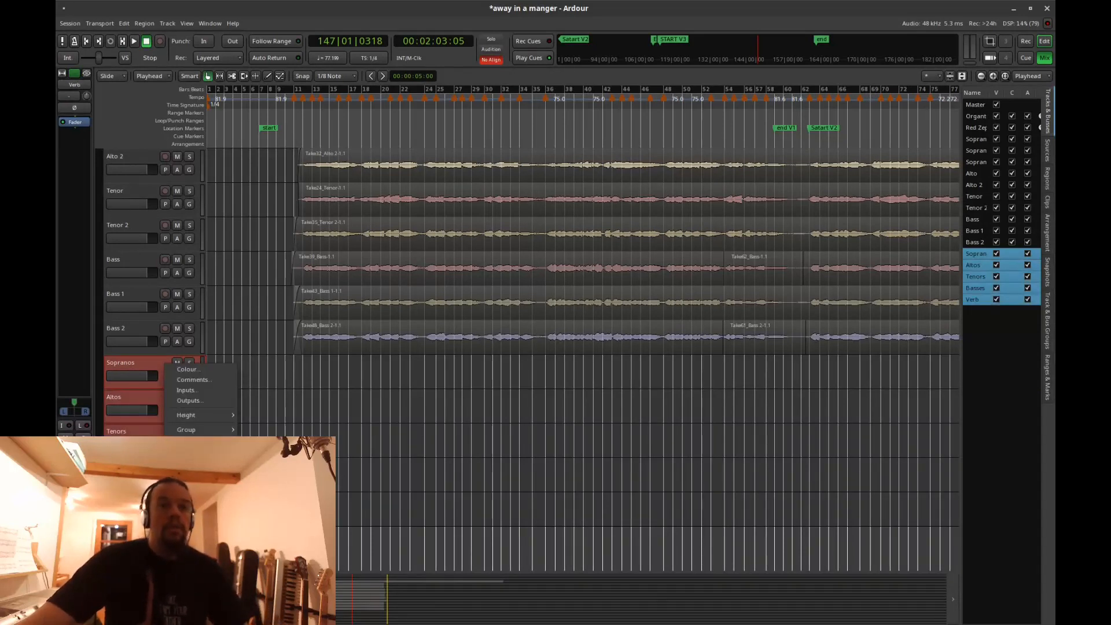
pyautogui.click(188, 485)
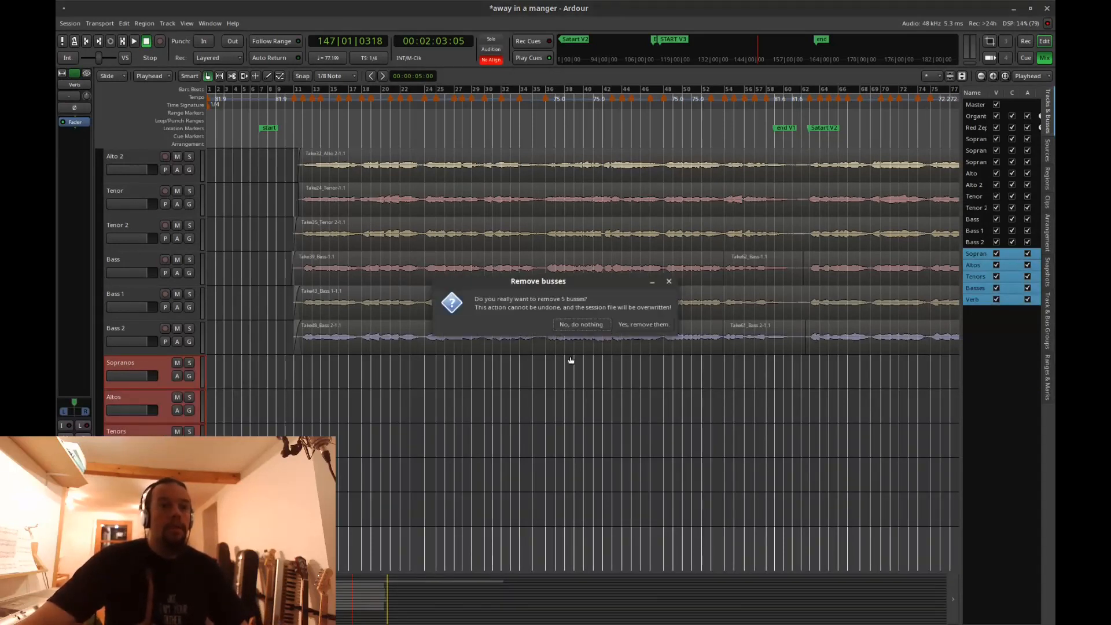
pyautogui.click(634, 325)
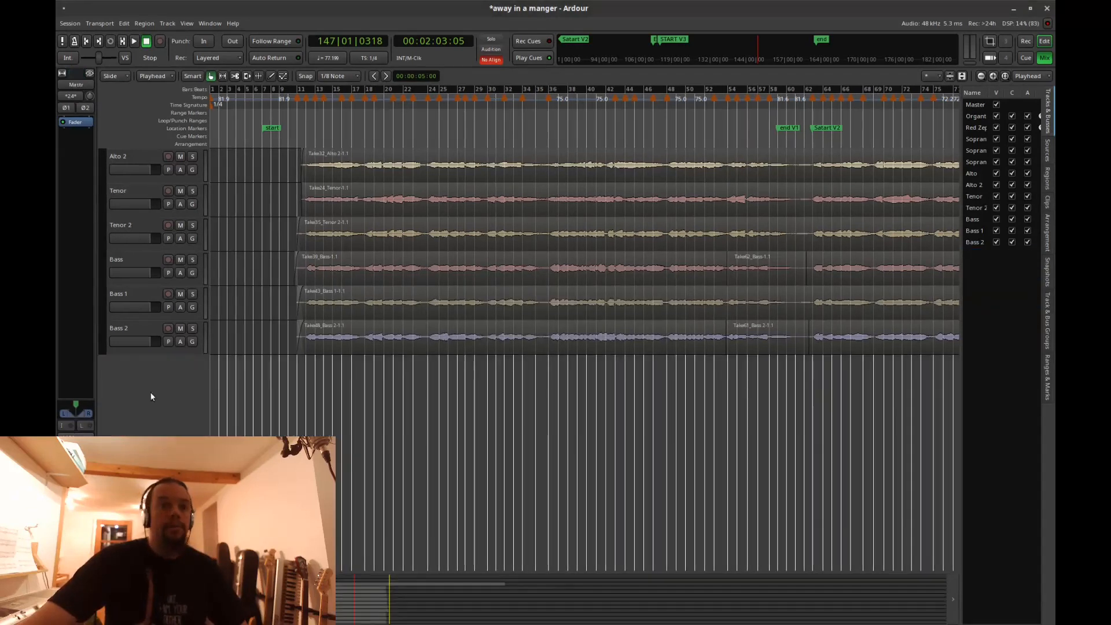
# Step: Add five audio busses in stereo configuration below the existing tracks
pyautogui.doubleClick(149, 370)
pyautogui.click(391, 412)
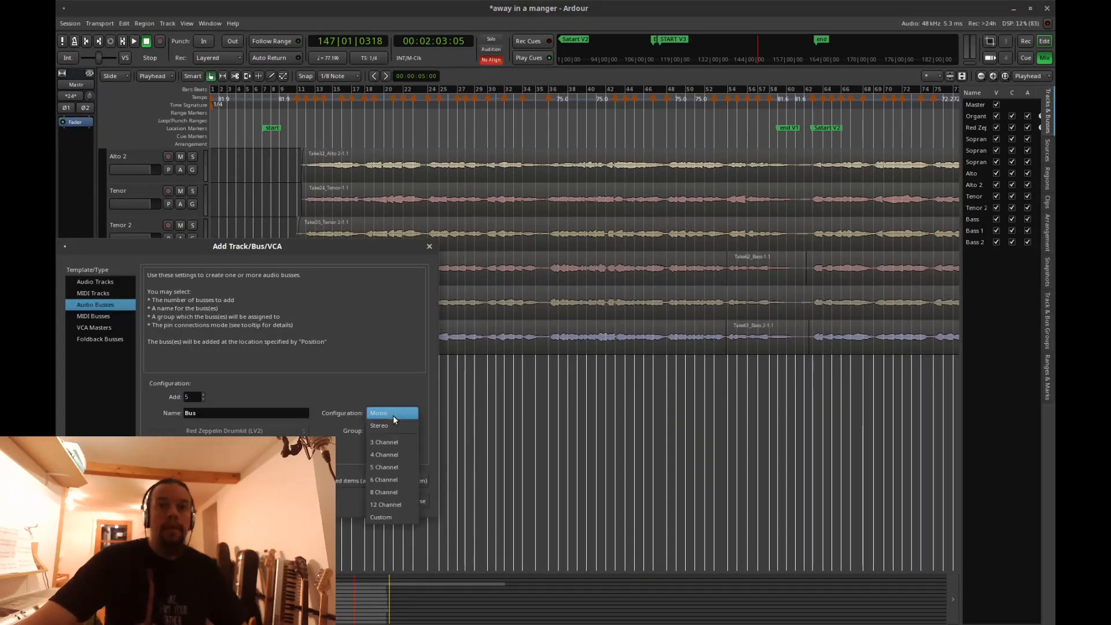
pyautogui.click(386, 425)
pyautogui.click(404, 500)
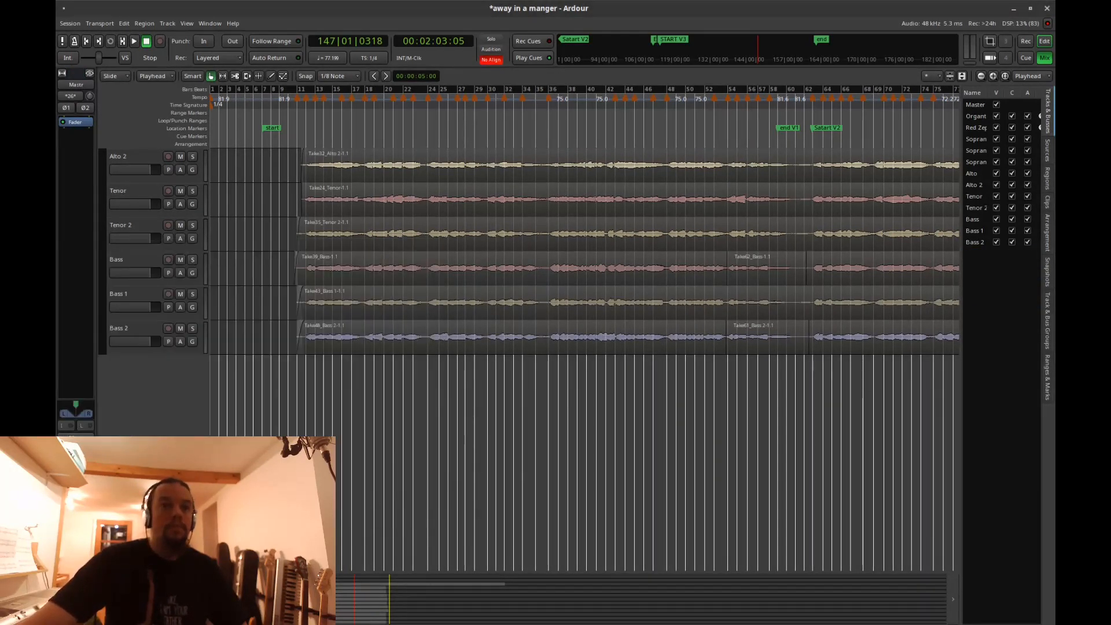
# Step: Name the five new busses Sopranos, Altos, Tenors, Basses and Verb
pyautogui.doubleClick(120, 362)
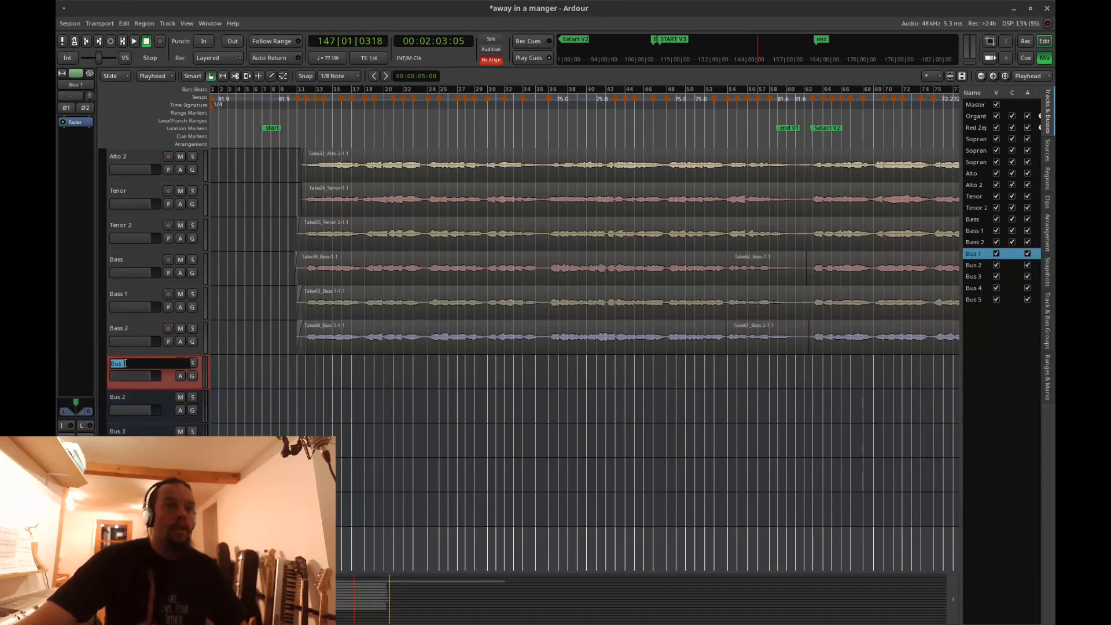
pyautogui.write('Sopranos')
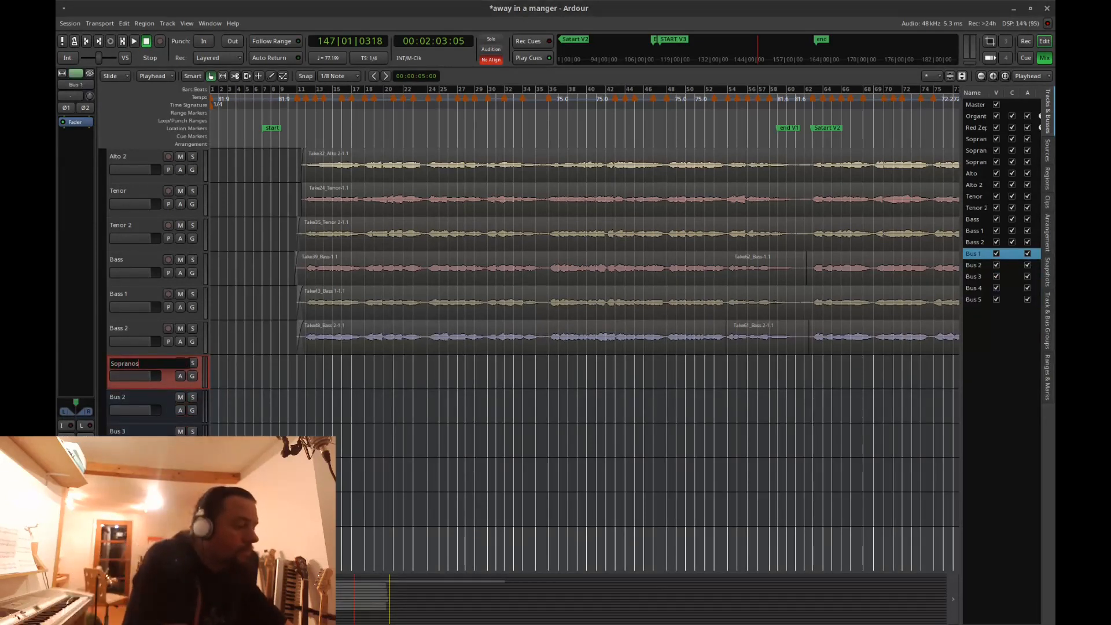
pyautogui.press('Tab')
pyautogui.write('A')
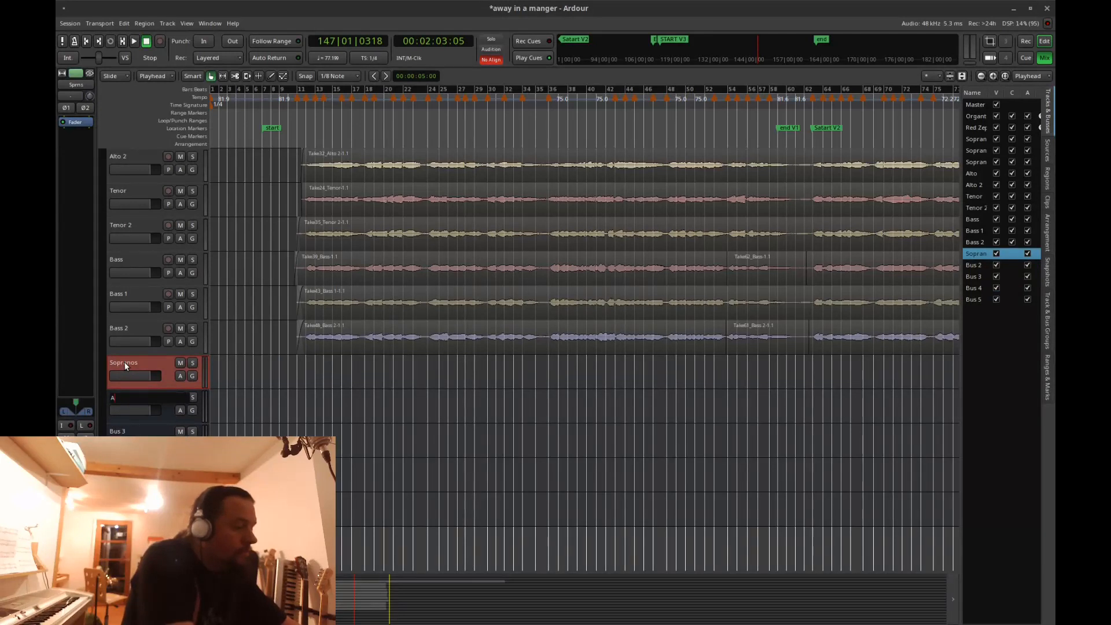
pyautogui.write('ltos')
pyautogui.press('Tab')
pyautogui.write('Ten')
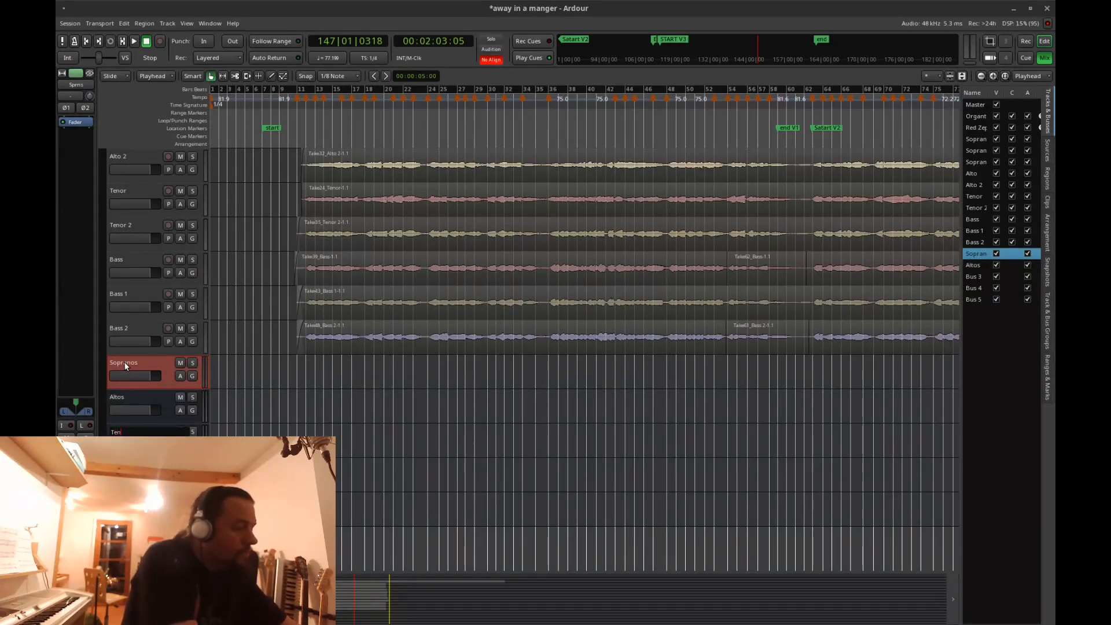
pyautogui.write('orsa')
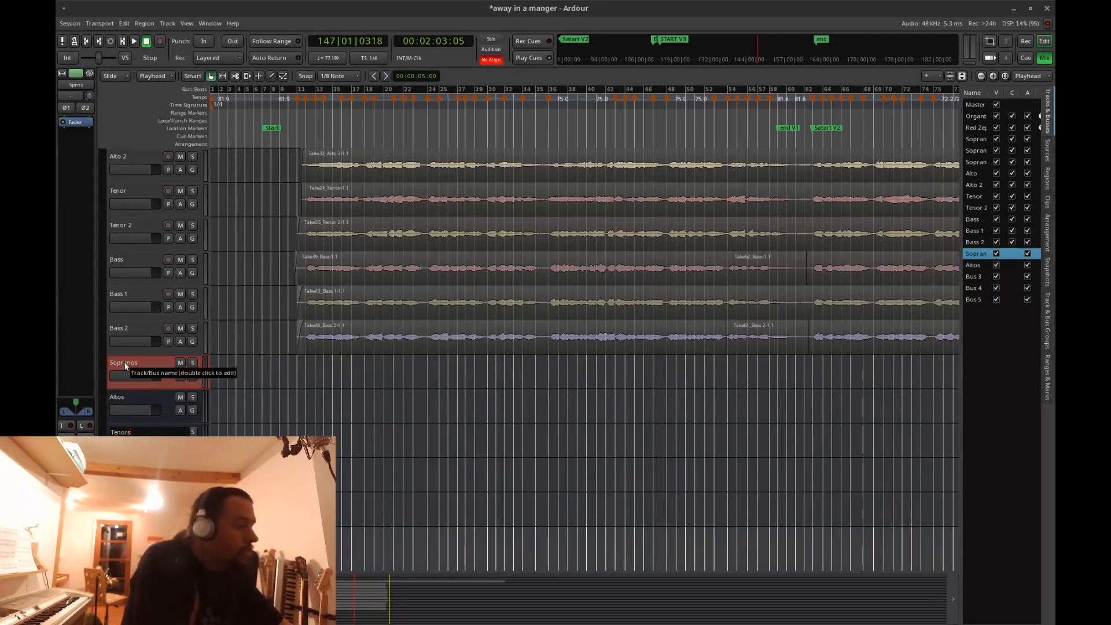
pyautogui.press('Return')
pyautogui.write('Basses')
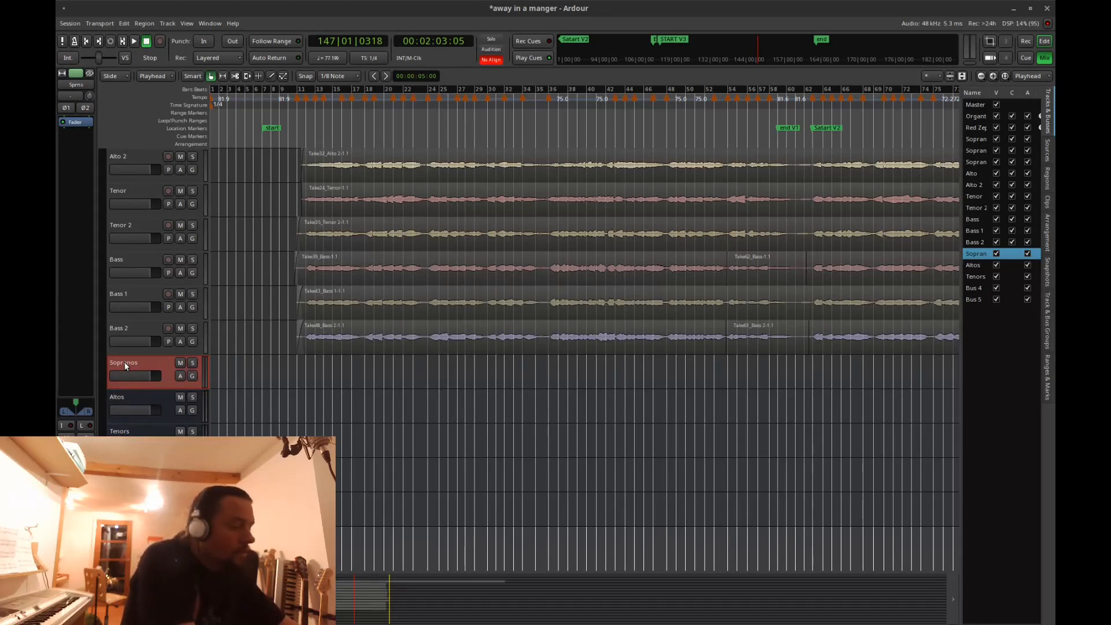
pyautogui.press('Tab')
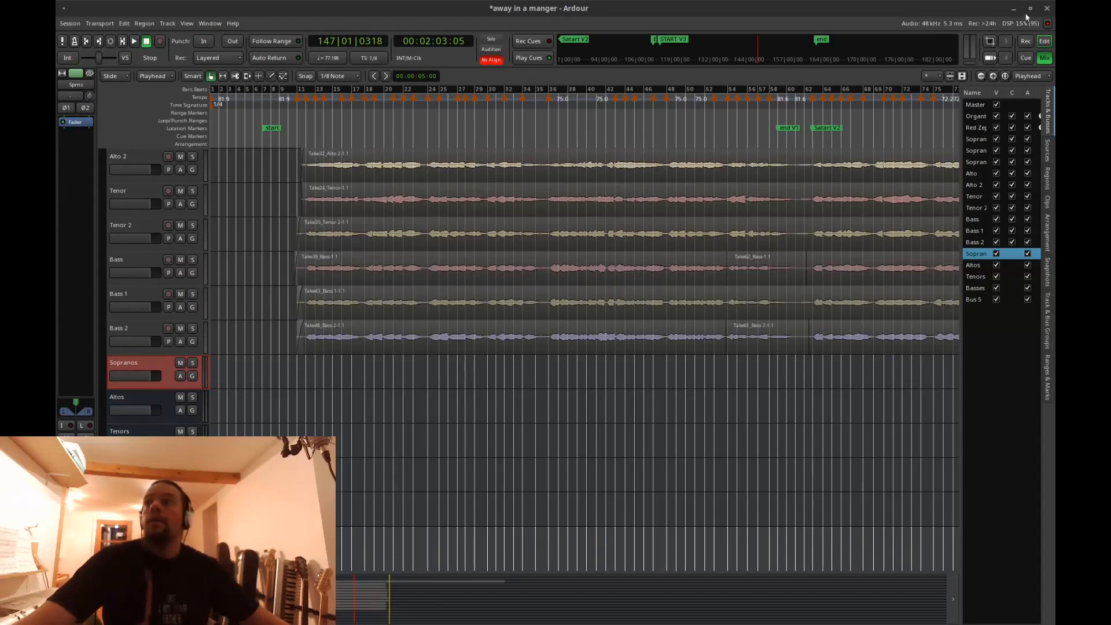
# Step: In the mixer, route the outputs of Soprano, Soprano 1 and Soprano 2 to the Sopranos bus instead of the Master
pyautogui.click(1047, 60)
pyautogui.click(1044, 59)
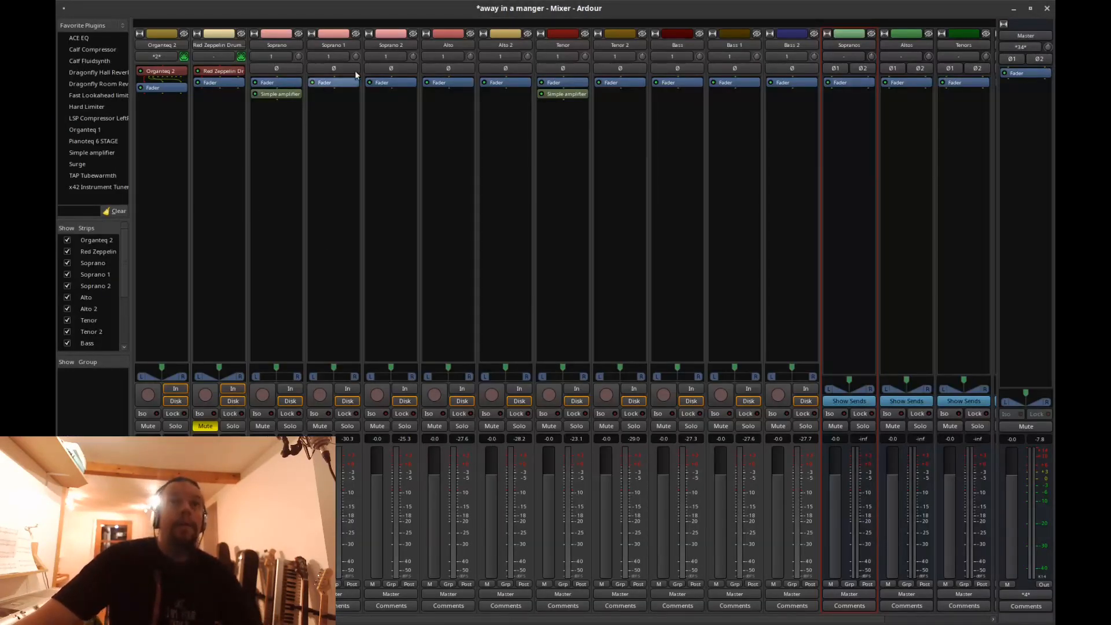
pyautogui.click(276, 594)
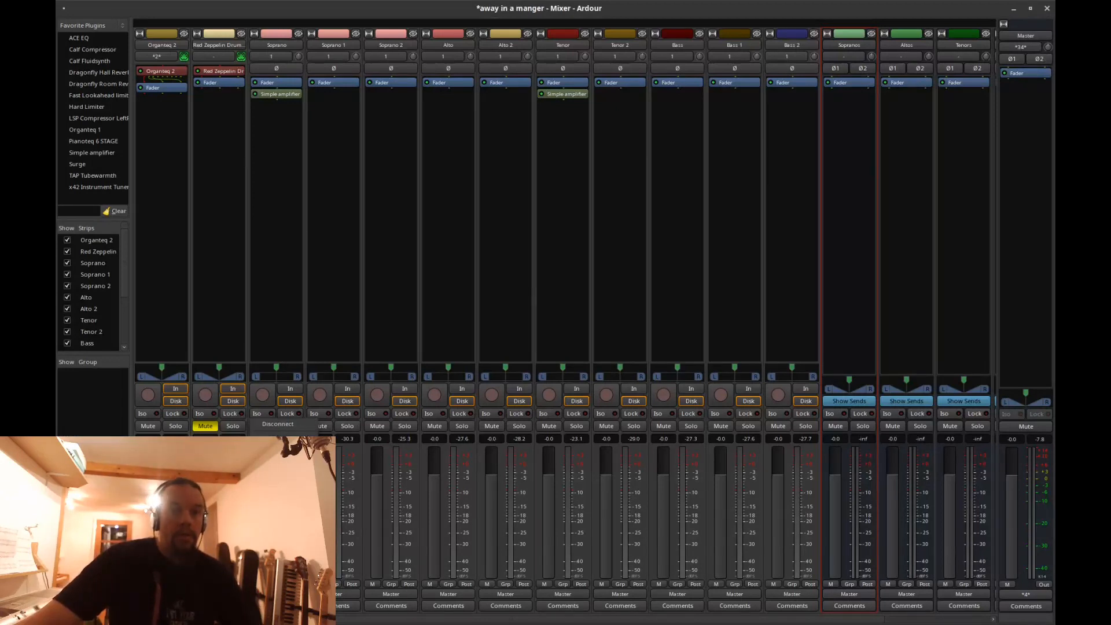
pyautogui.click(284, 479)
pyautogui.click(346, 594)
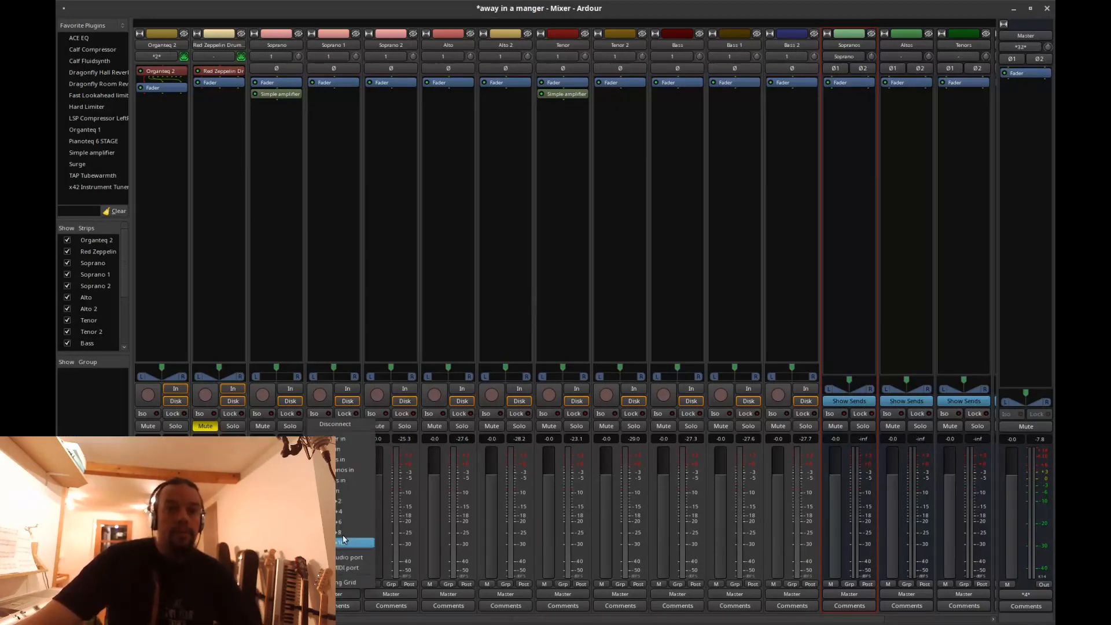
pyautogui.click(351, 463)
pyautogui.click(346, 594)
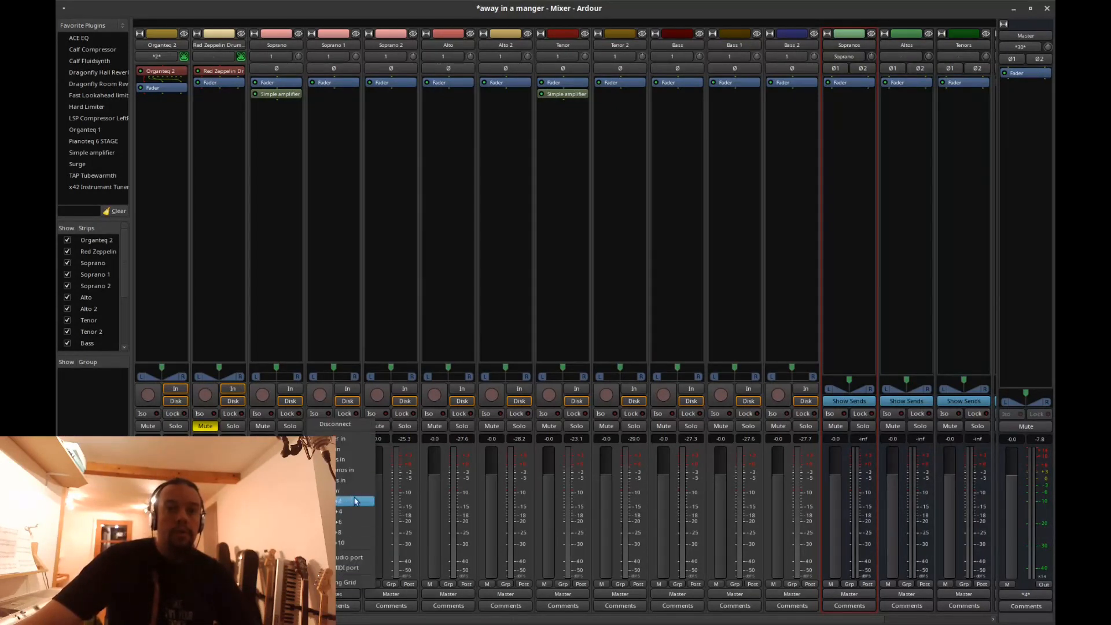
pyautogui.click(347, 467)
pyautogui.click(403, 594)
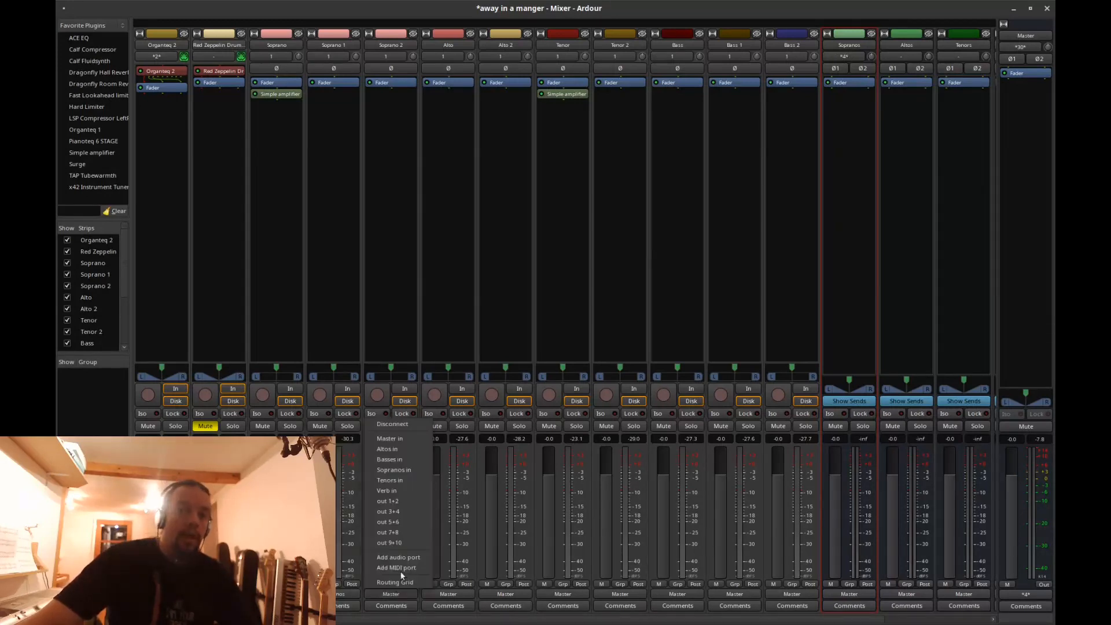
pyautogui.click(412, 469)
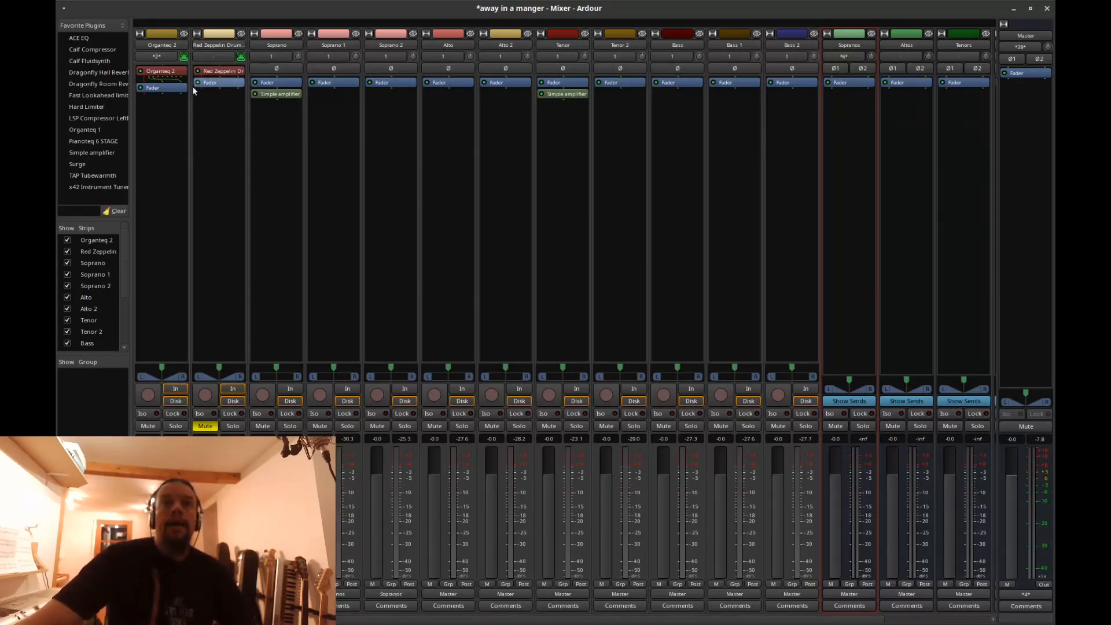
pyautogui.click(1046, 8)
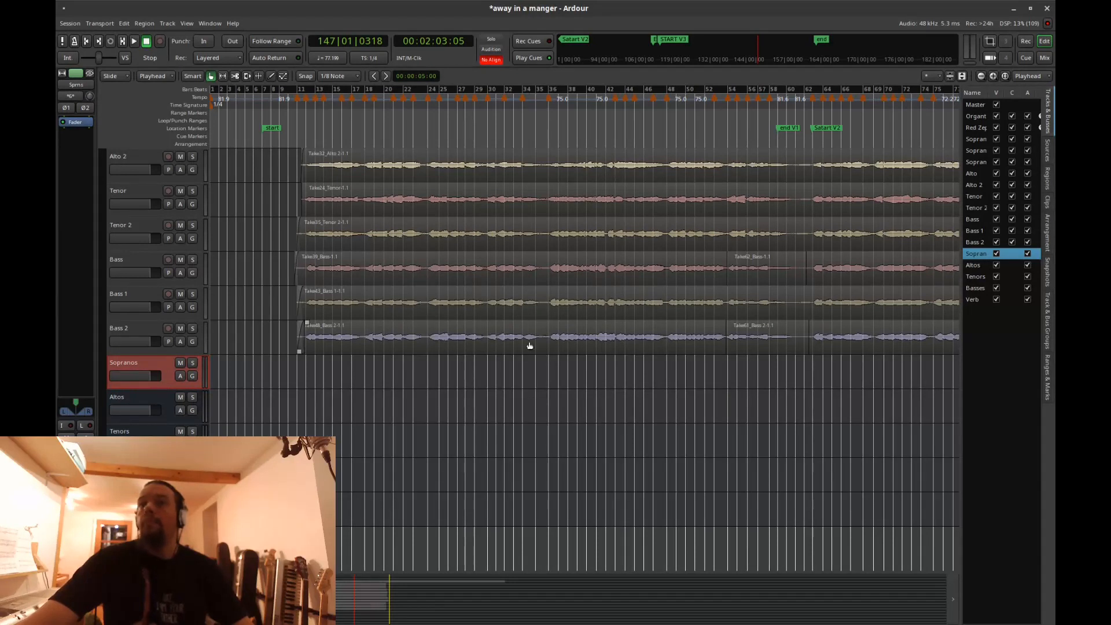
# Step: Remove the stray location marker near bar 11 and play from bar 12 to check the signal reaching the Sopranos bus
pyautogui.click(296, 132)
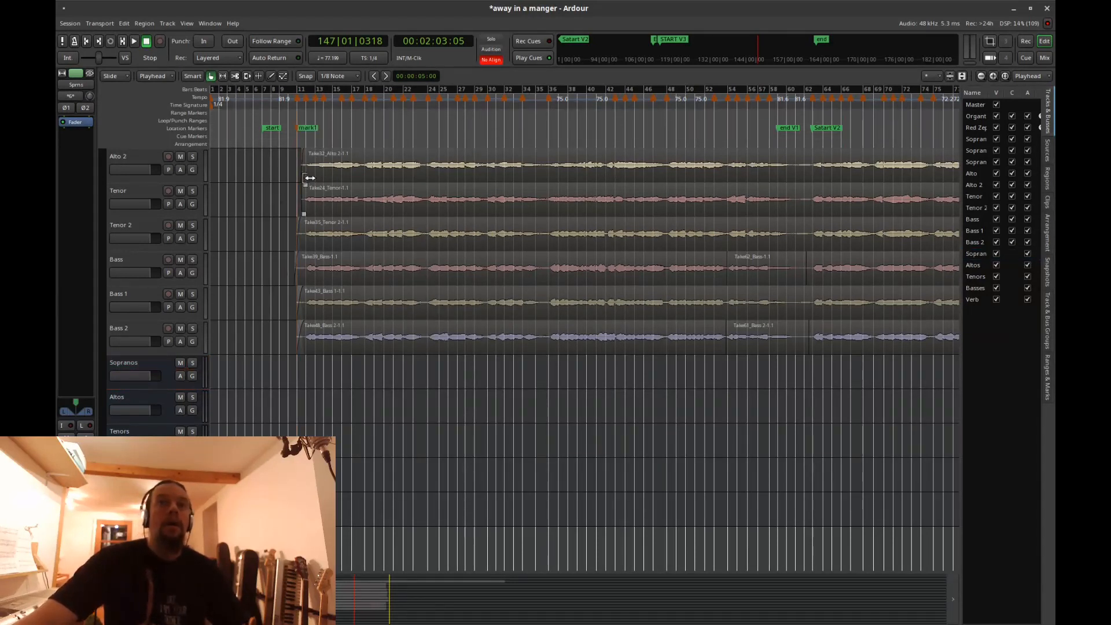
pyautogui.press('Delete')
pyautogui.click(311, 134)
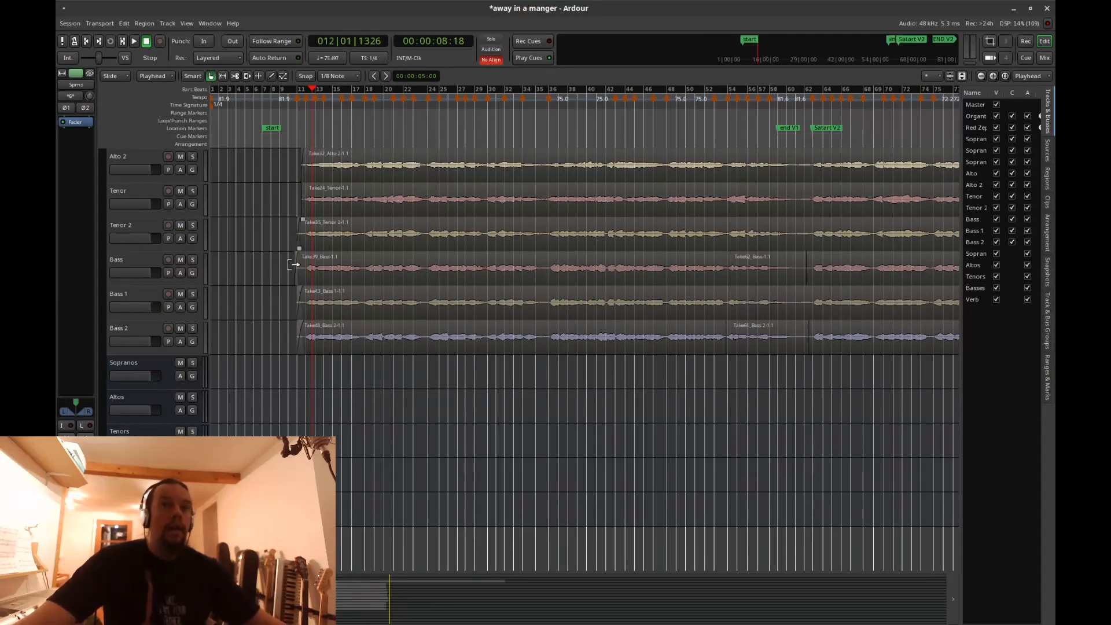
pyautogui.press('space')
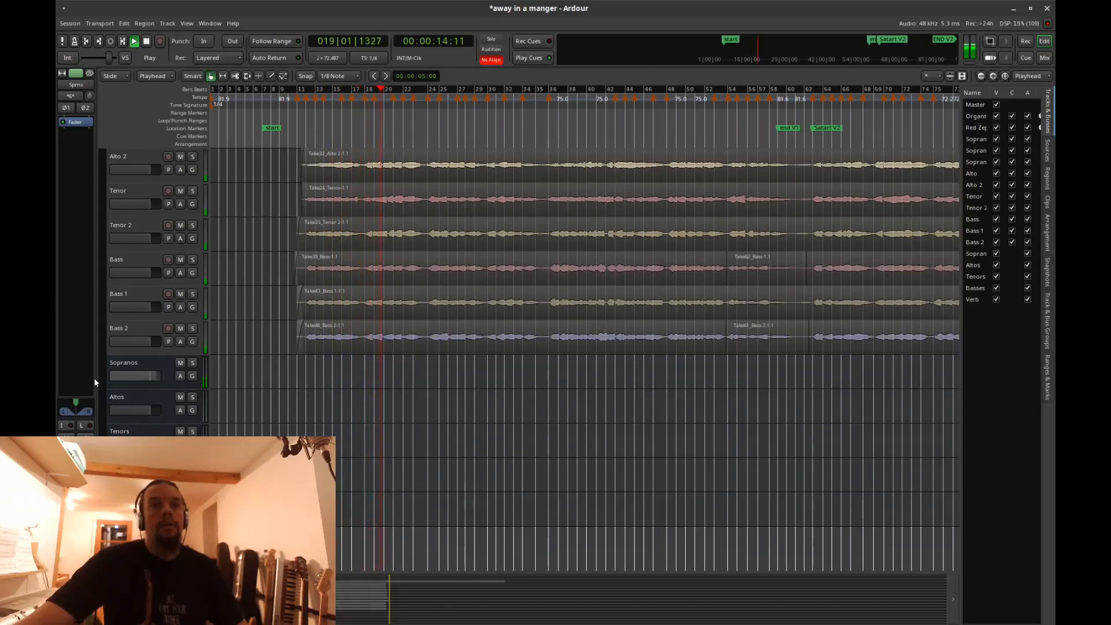
pyautogui.press('space')
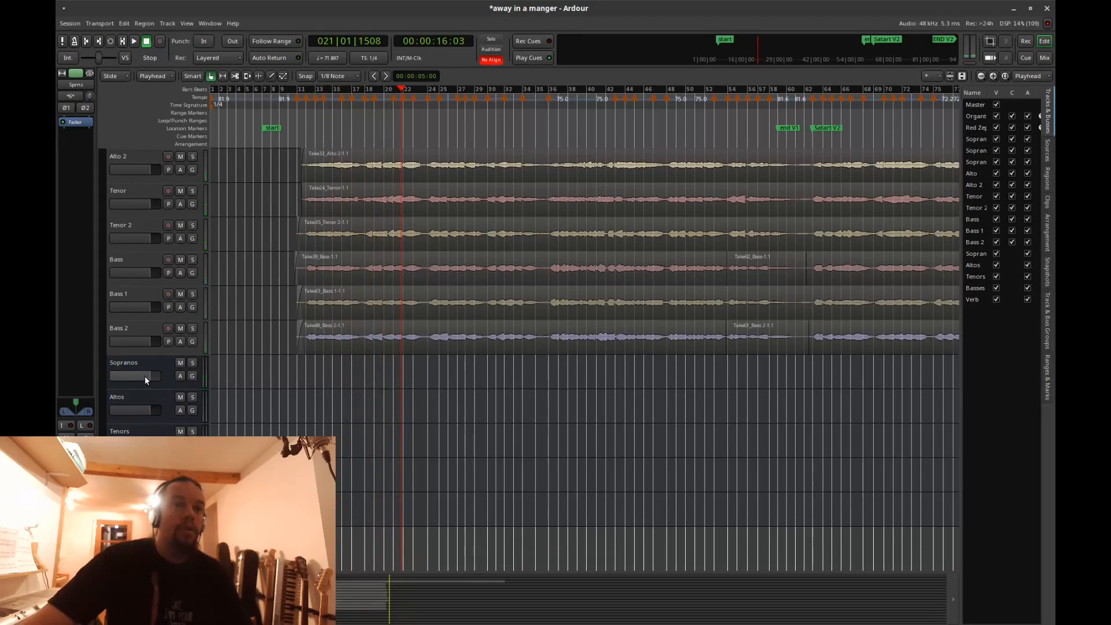
# Step: Insert the favourite plugin ACE EQ after the fader on the Sopranos bus
pyautogui.click(150, 361)
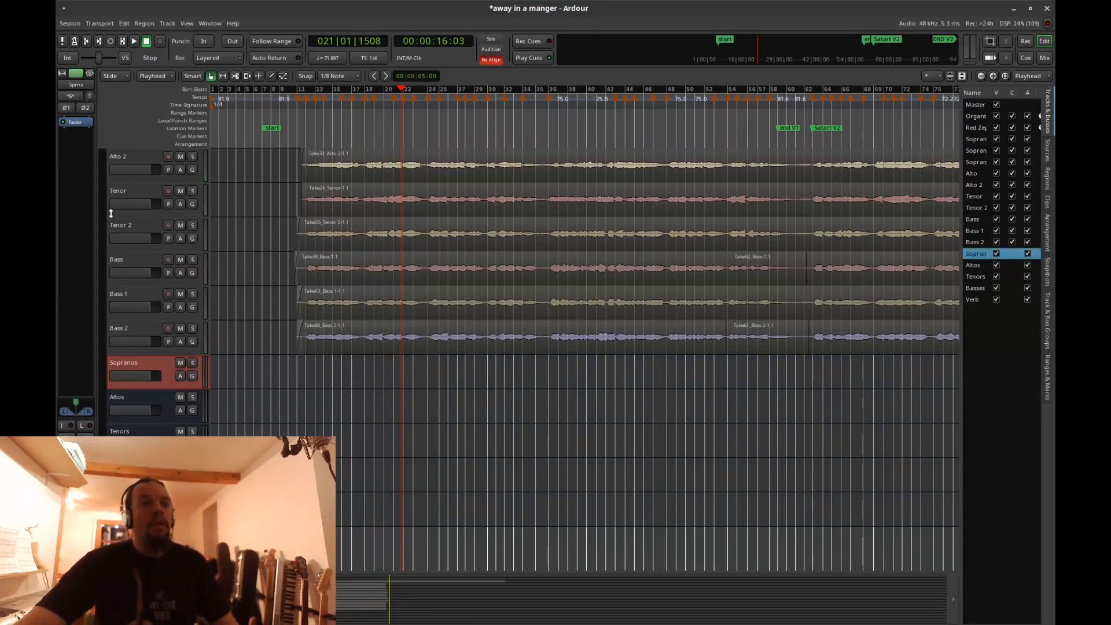
pyautogui.rightClick(74, 163)
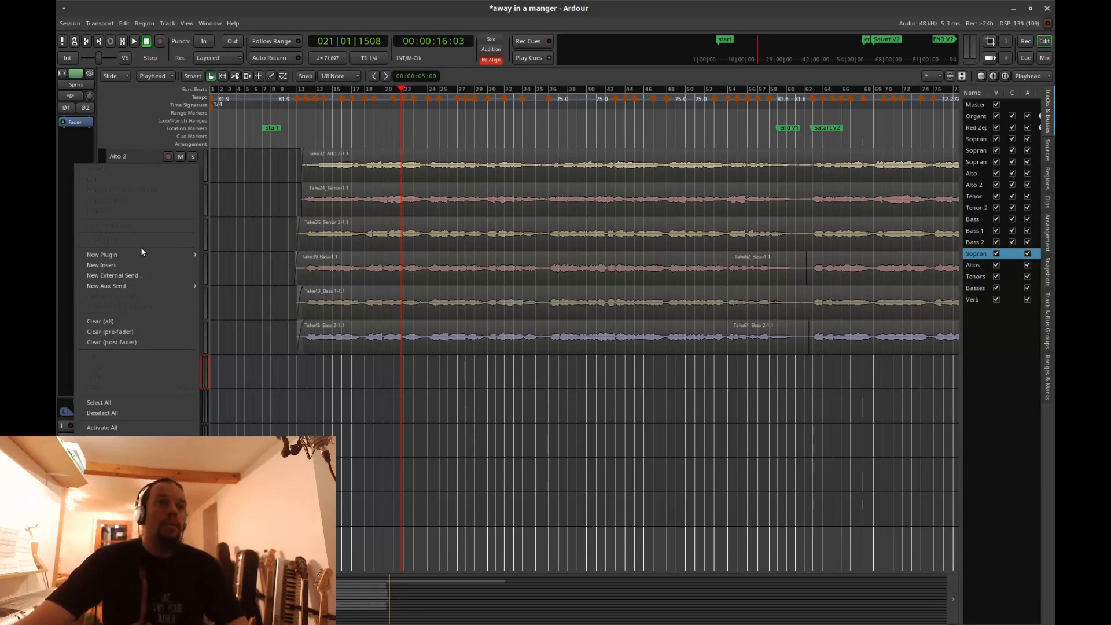
pyautogui.moveTo(142, 254)
pyautogui.moveTo(231, 254)
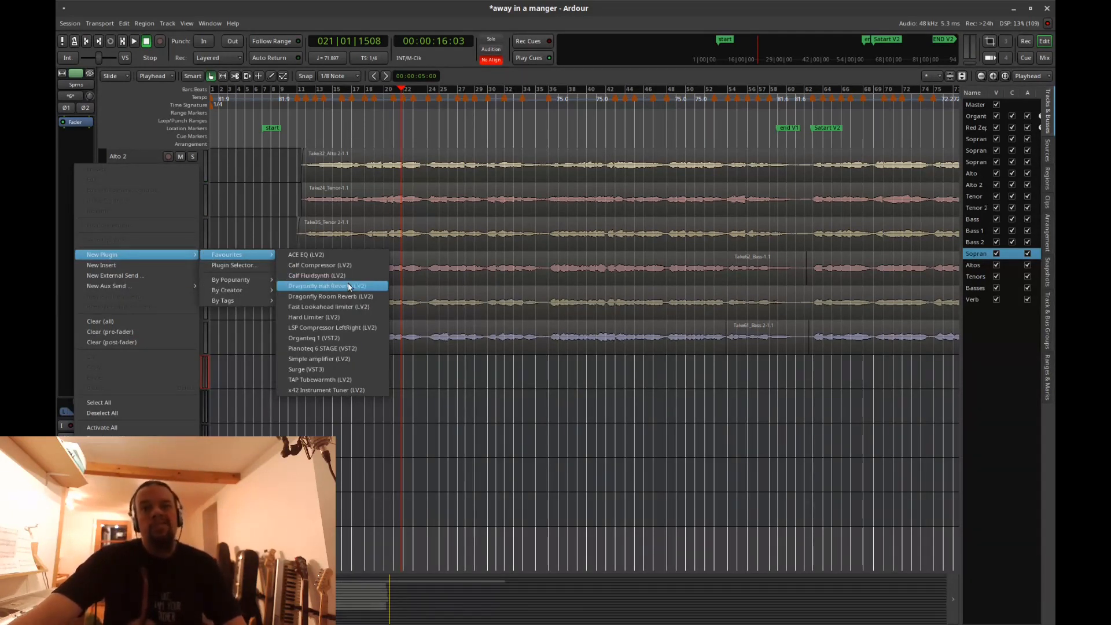
pyautogui.click(310, 258)
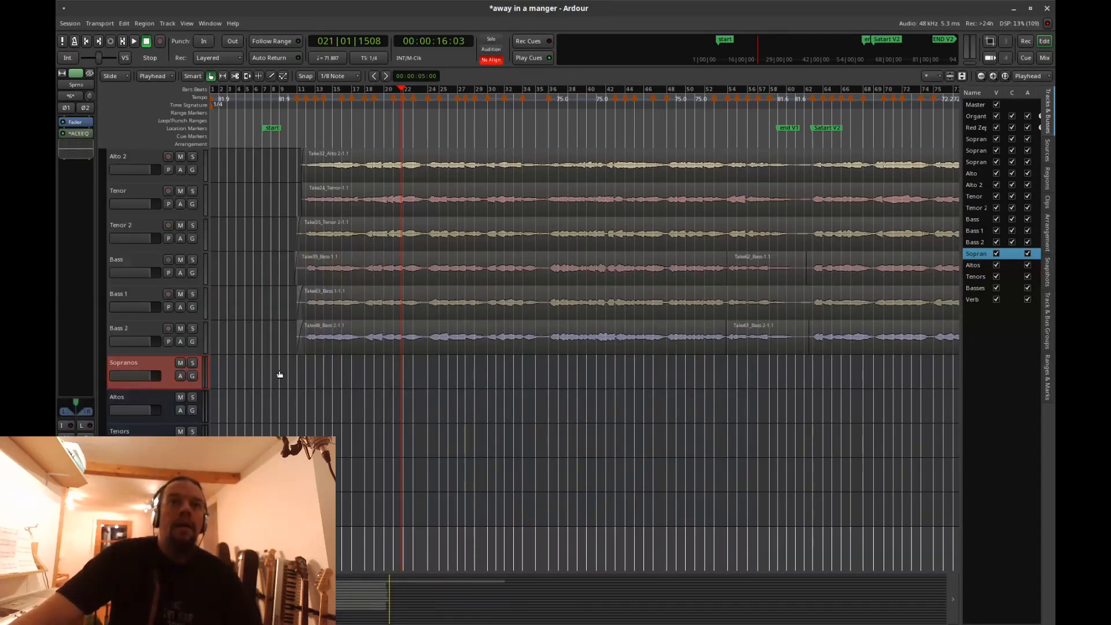
# Step: Cut the lows in the Sopranos bus's ACE EQ by setting the low shelf to -20 dB at about 69 Hz
pyautogui.doubleClick(70, 137)
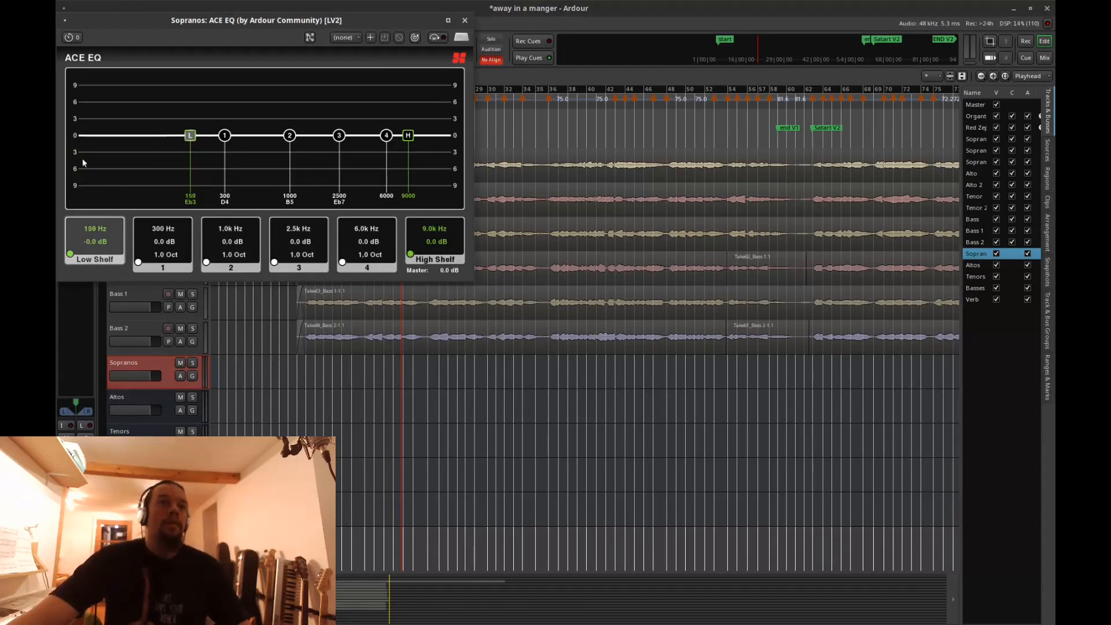
pyautogui.moveTo(190, 135); pyautogui.dragTo(147, 287)
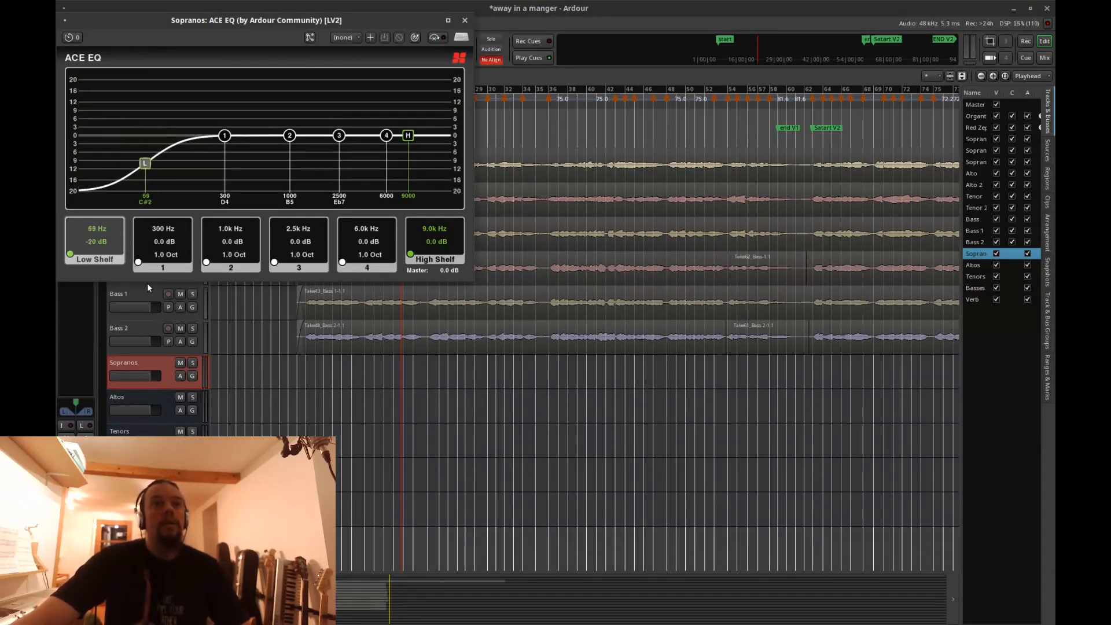
pyautogui.click(465, 20)
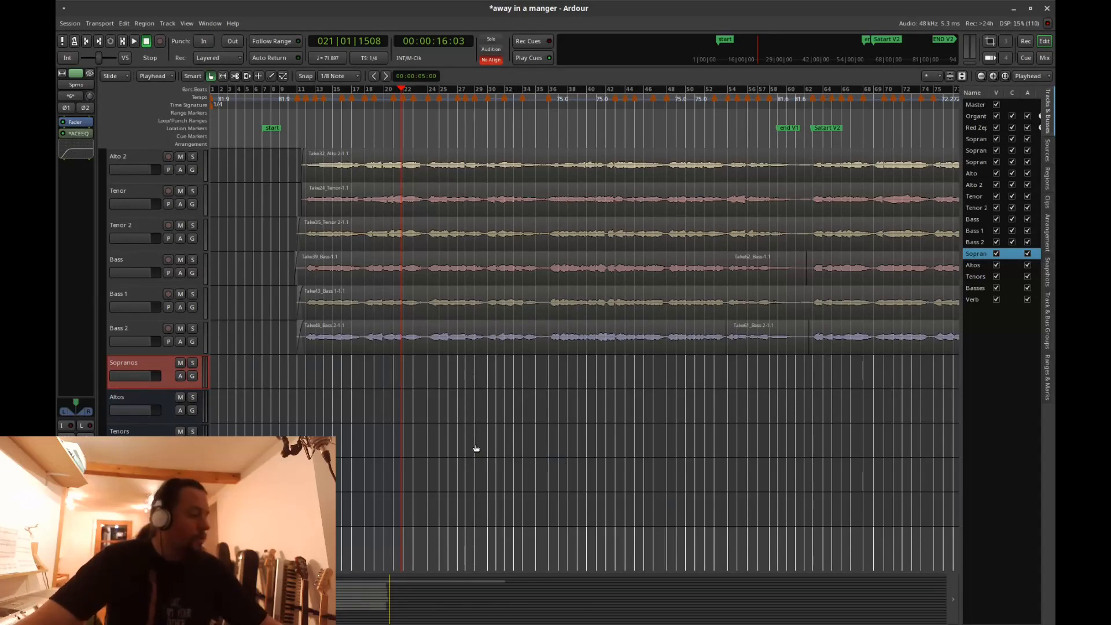
# Step: Export the session as a 16-bit WAV labelled "1st draft", including the timespan name, with re-import enabled and audio analysis disabled
pyautogui.hotkey('alt', 'e')
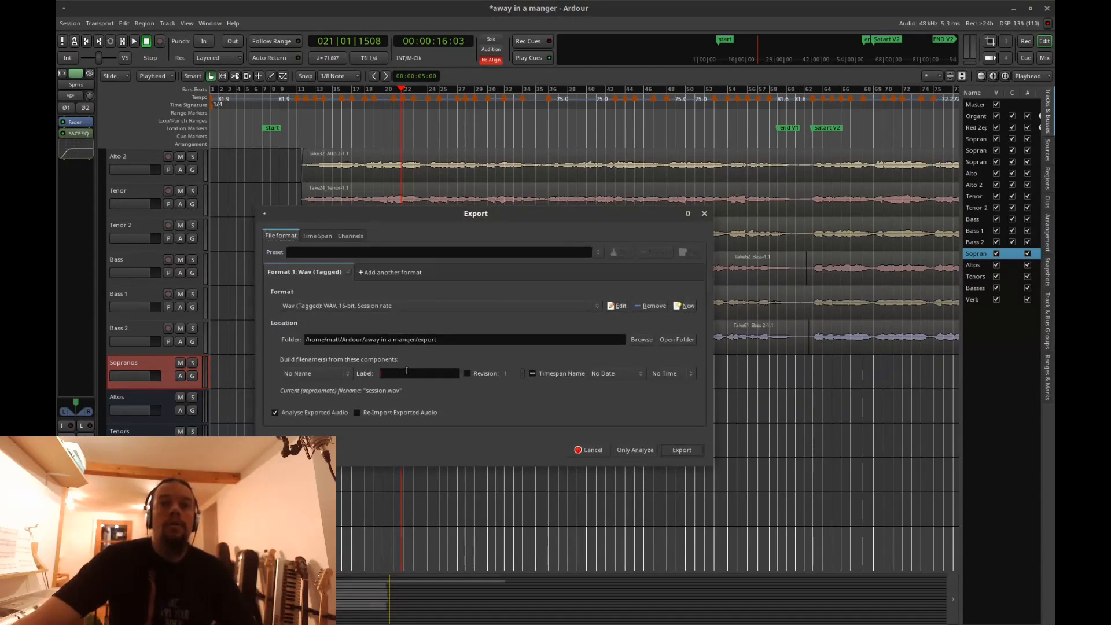
pyautogui.write('1')
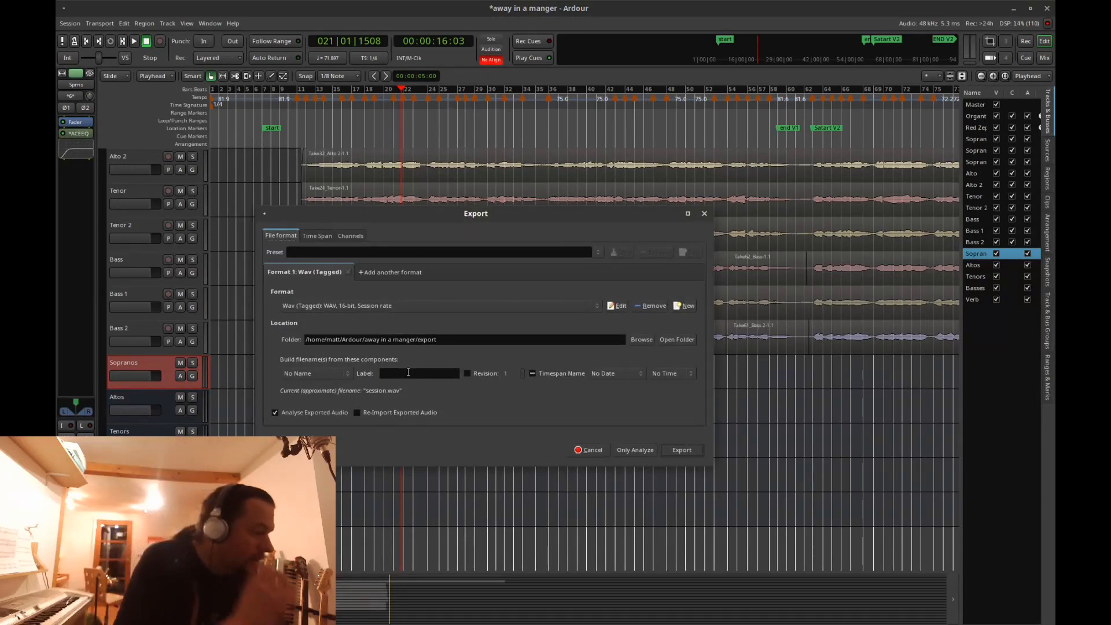
pyautogui.write('st draft')
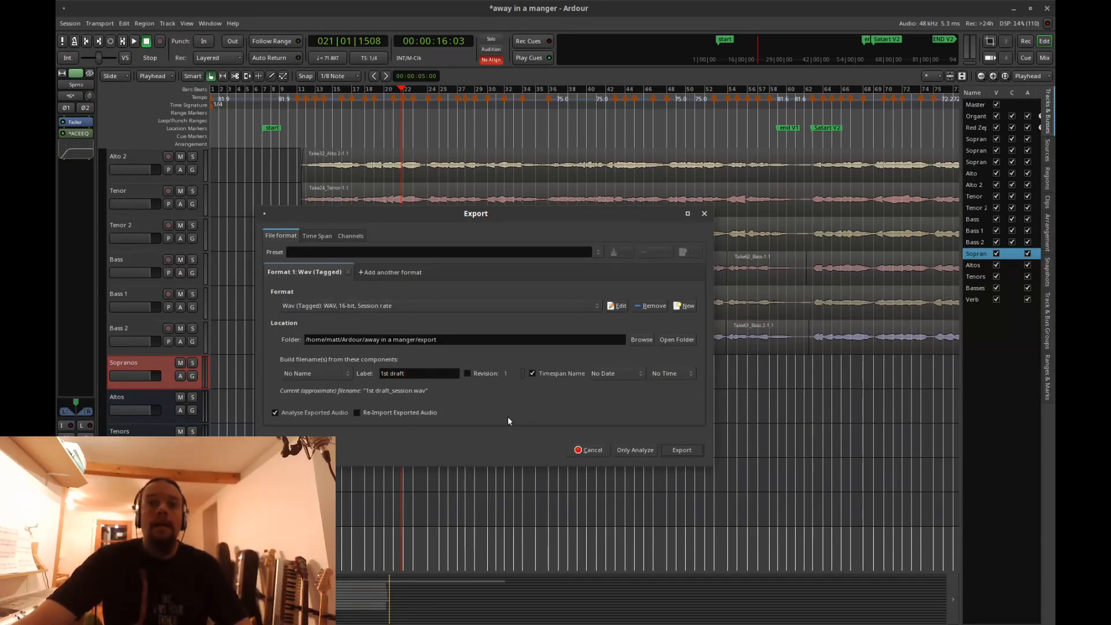
pyautogui.click(391, 412)
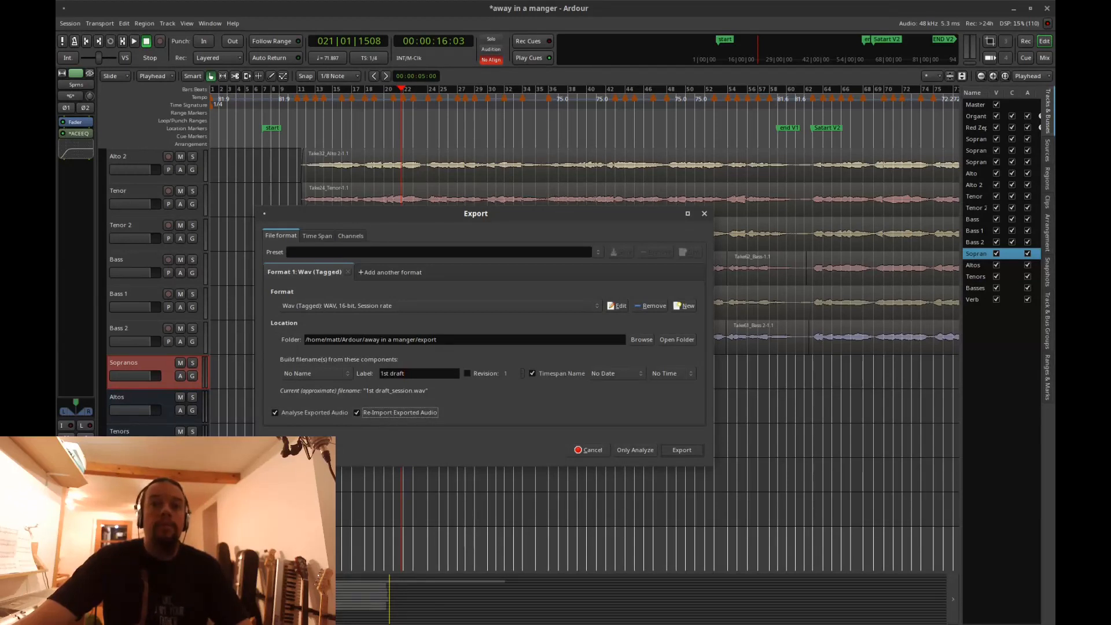
pyautogui.click(295, 412)
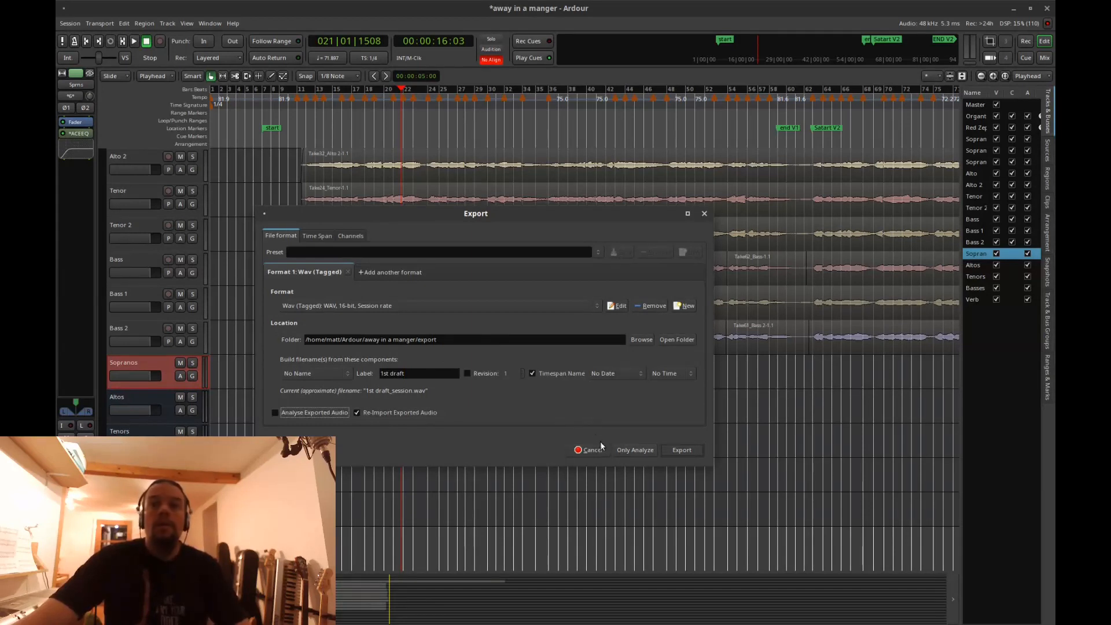
pyautogui.click(681, 450)
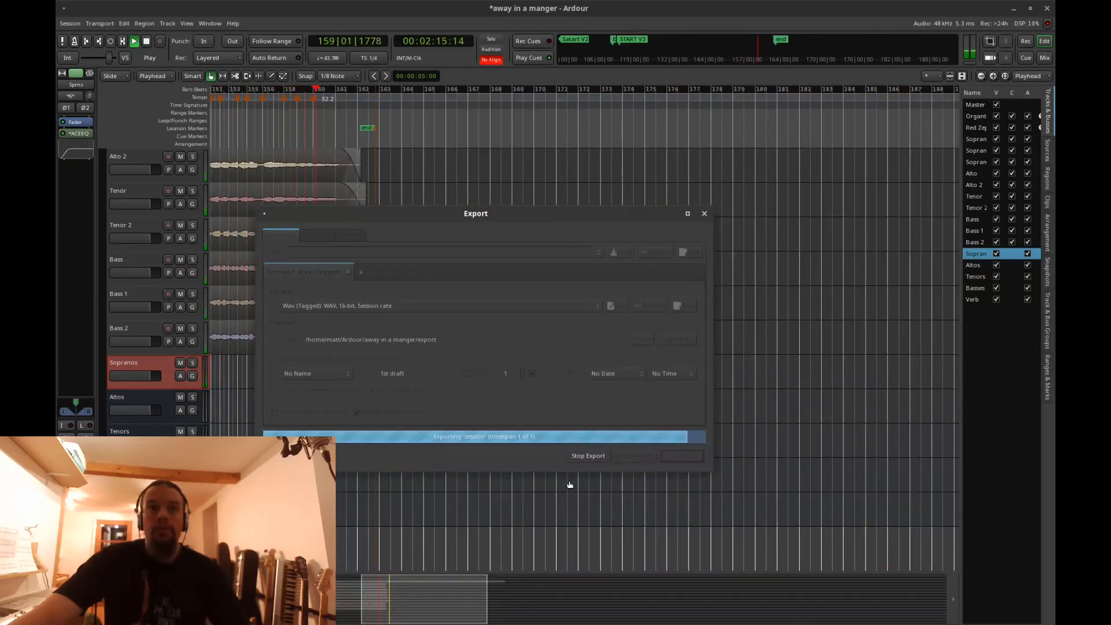
pyautogui.click(595, 515)
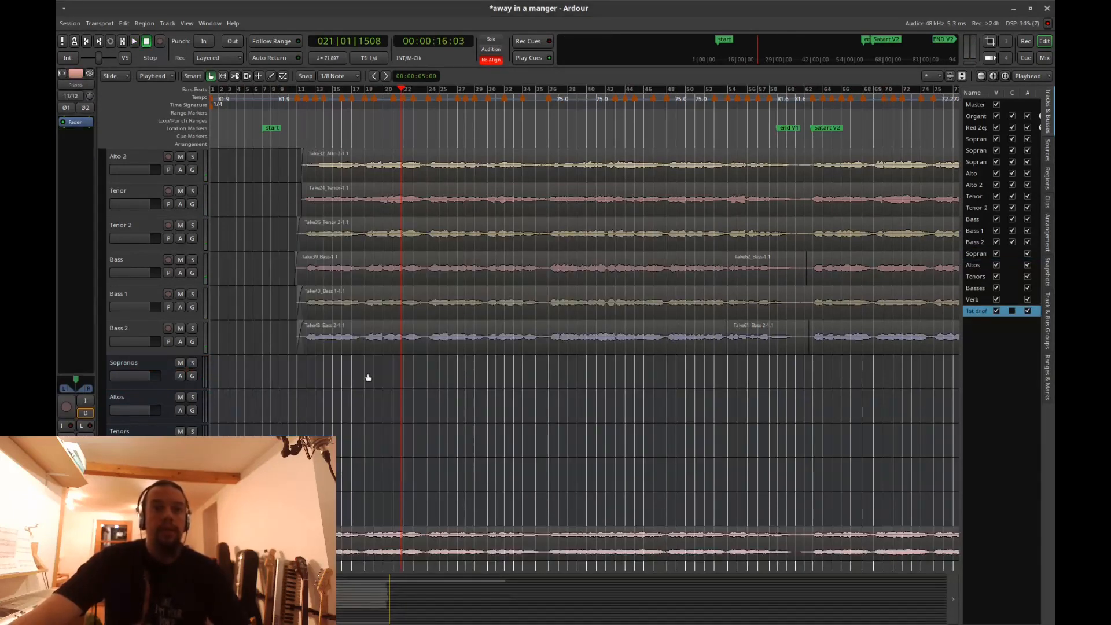
# Step: Route the outputs of Bass 2 and Bass 1 to the Basses bus and the Bass track to the Sopranos bus
pyautogui.click(1044, 58)
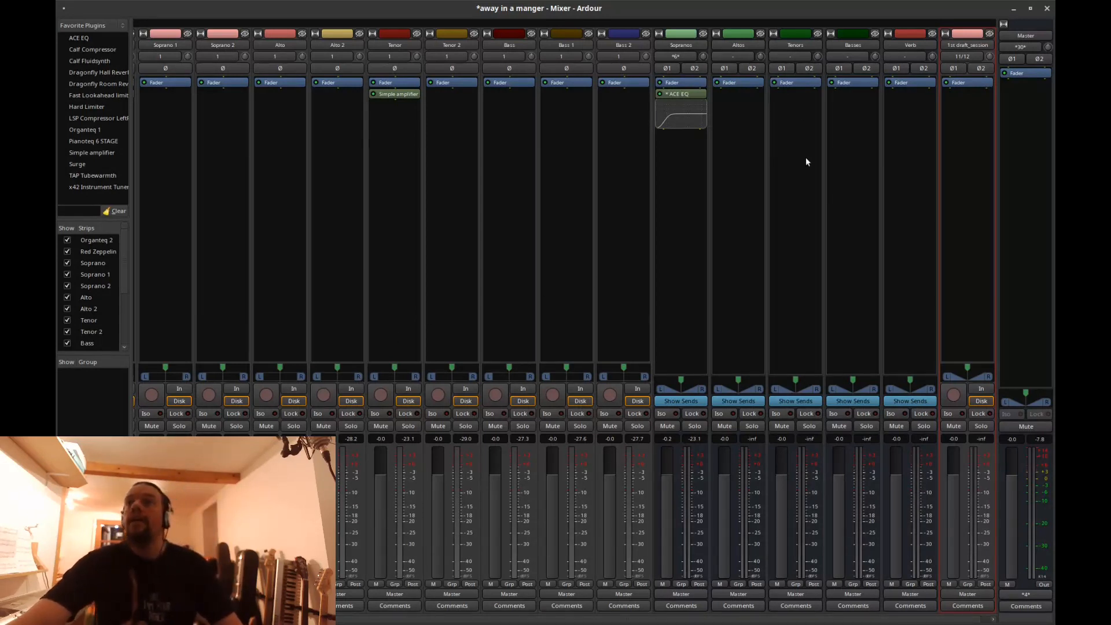
pyautogui.click(626, 596)
pyautogui.click(636, 460)
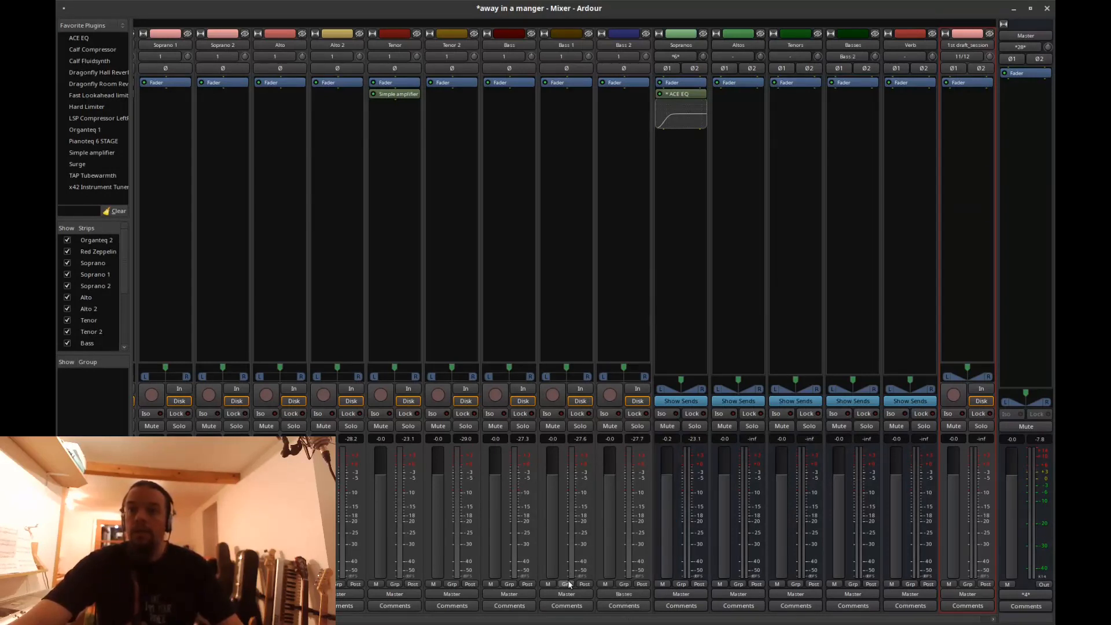
pyautogui.click(568, 583)
pyautogui.click(598, 463)
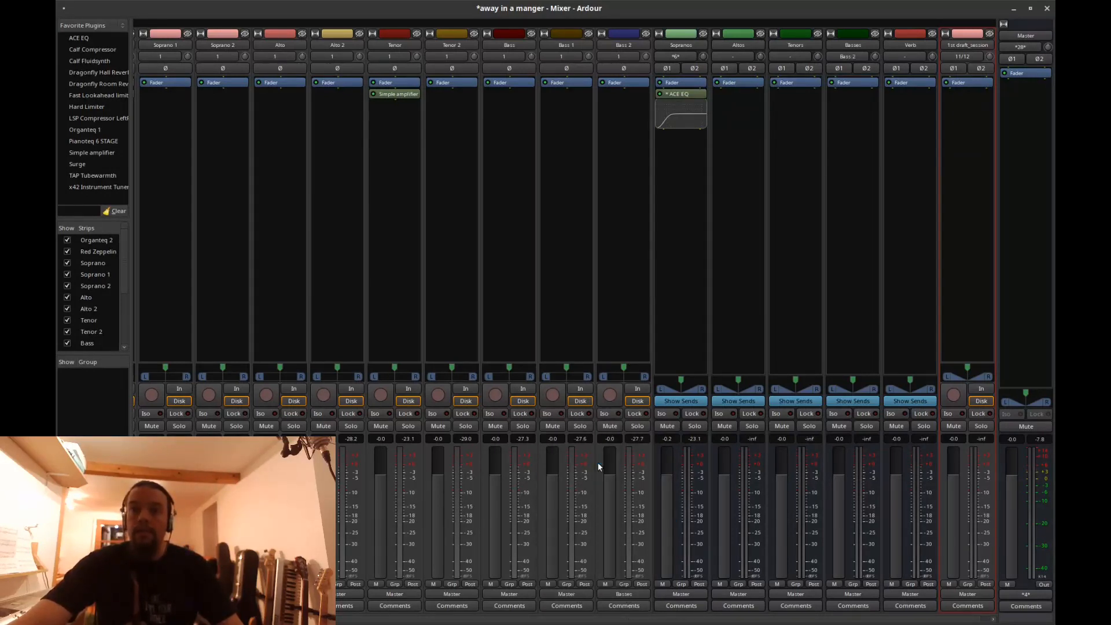
pyautogui.click(509, 594)
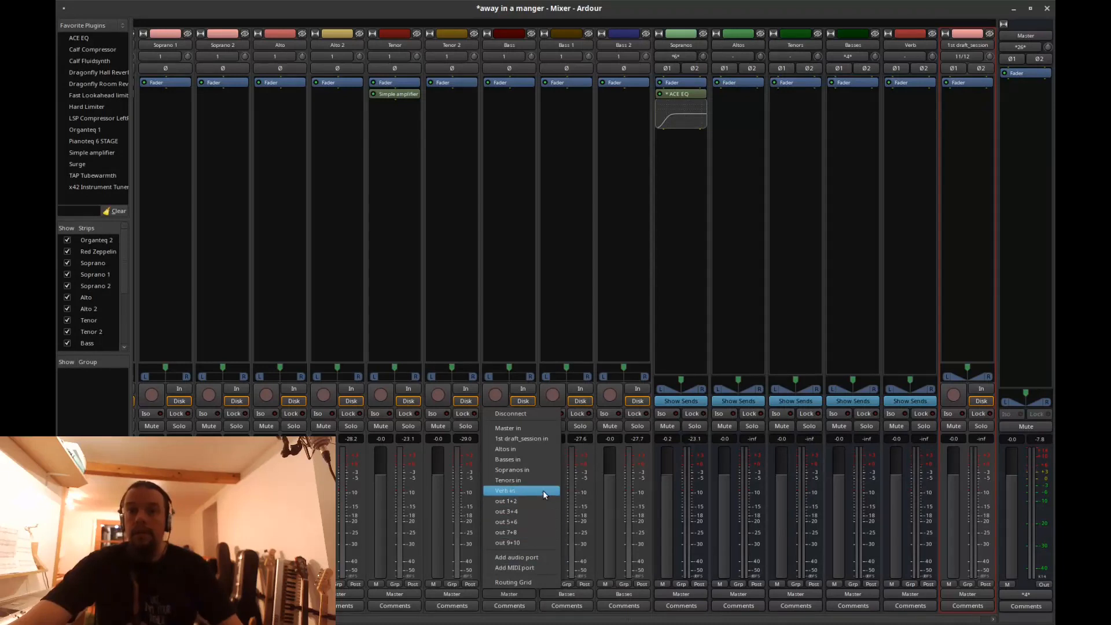
pyautogui.click(536, 465)
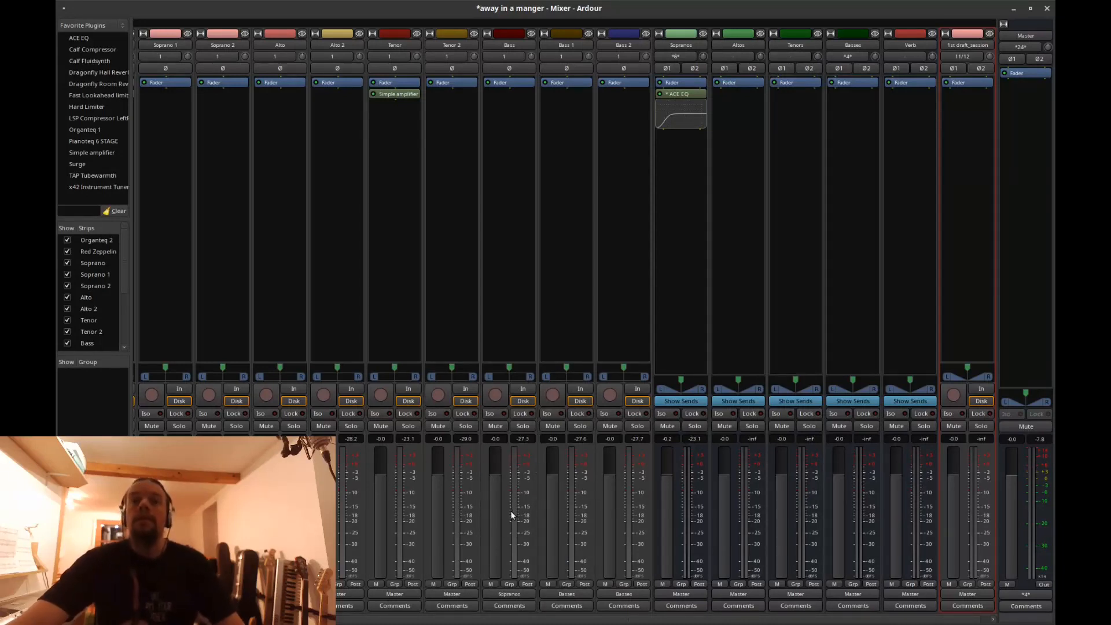
# Step: Route the outputs of the Tenor 2 and Tenor tracks to the Tenors bus
pyautogui.click(448, 593)
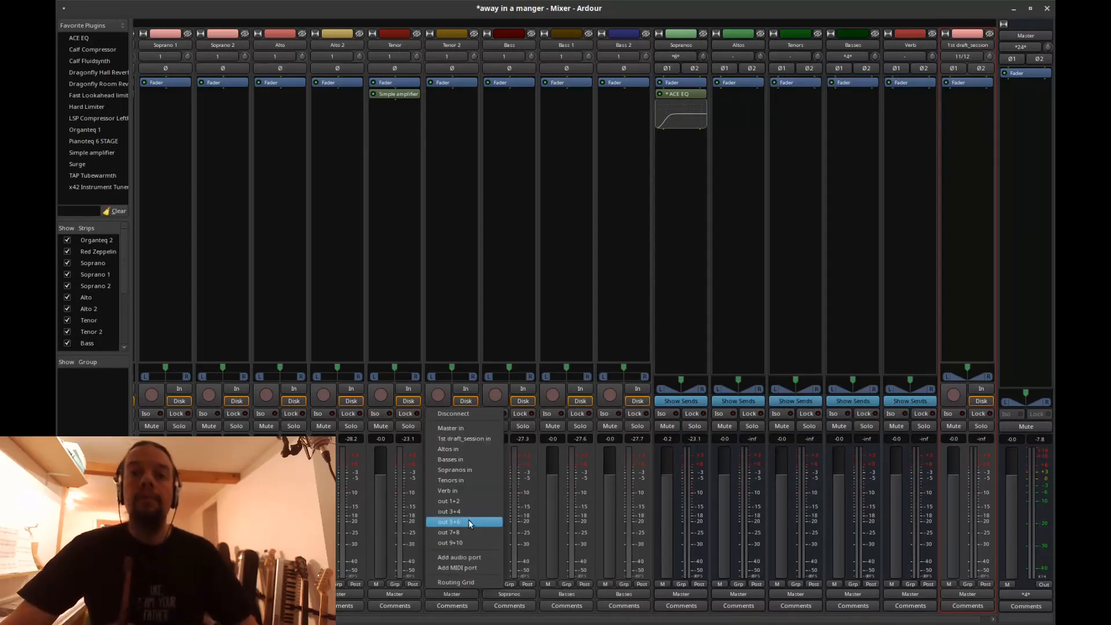
pyautogui.click(464, 479)
pyautogui.click(407, 594)
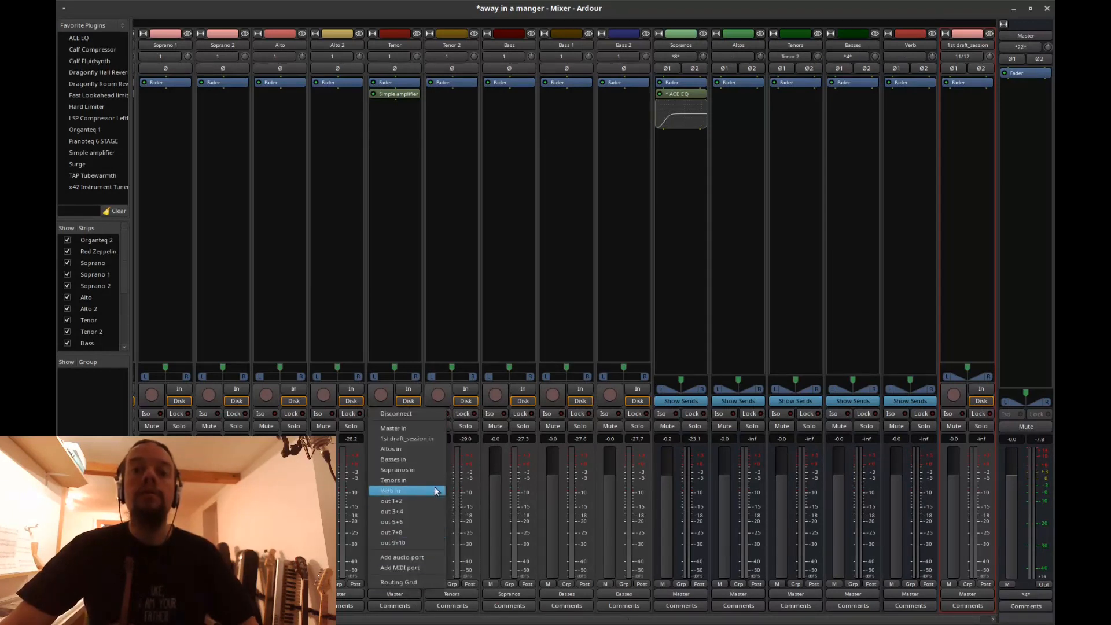
pyautogui.click(406, 479)
# Step: Route the outputs of the Alto 2 and Alto tracks to the Altos bus
pyautogui.click(357, 594)
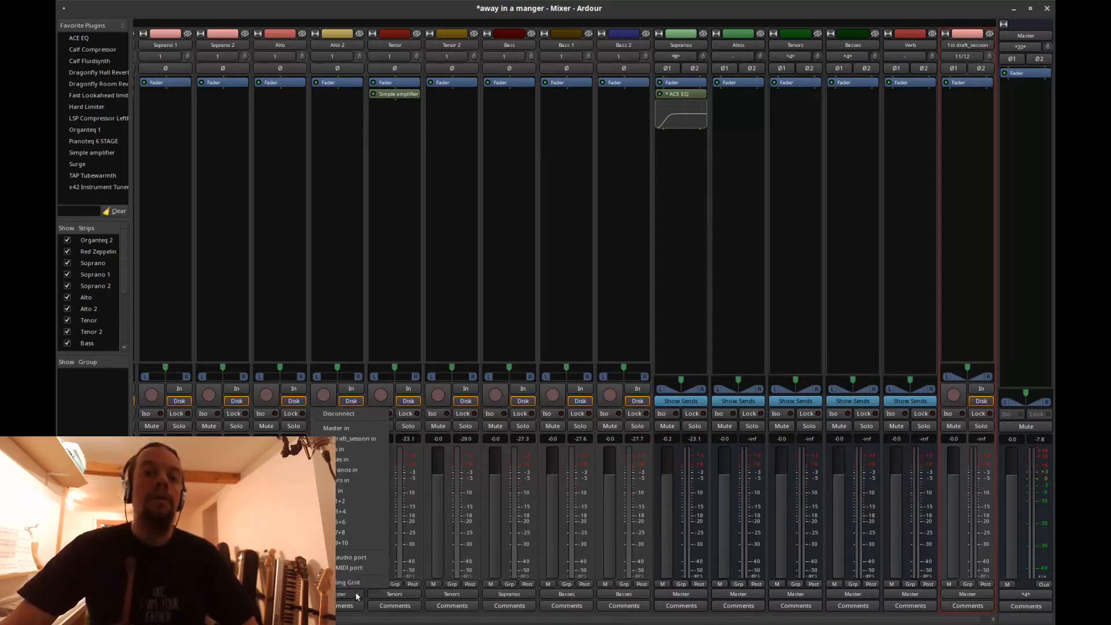
pyautogui.click(356, 482)
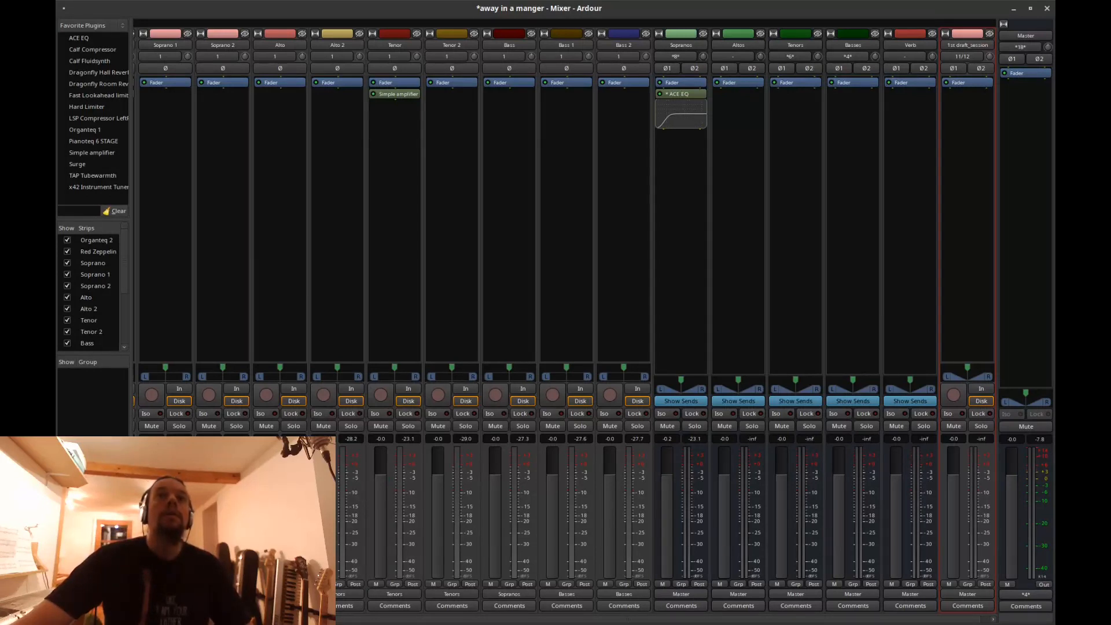
pyautogui.click(341, 594)
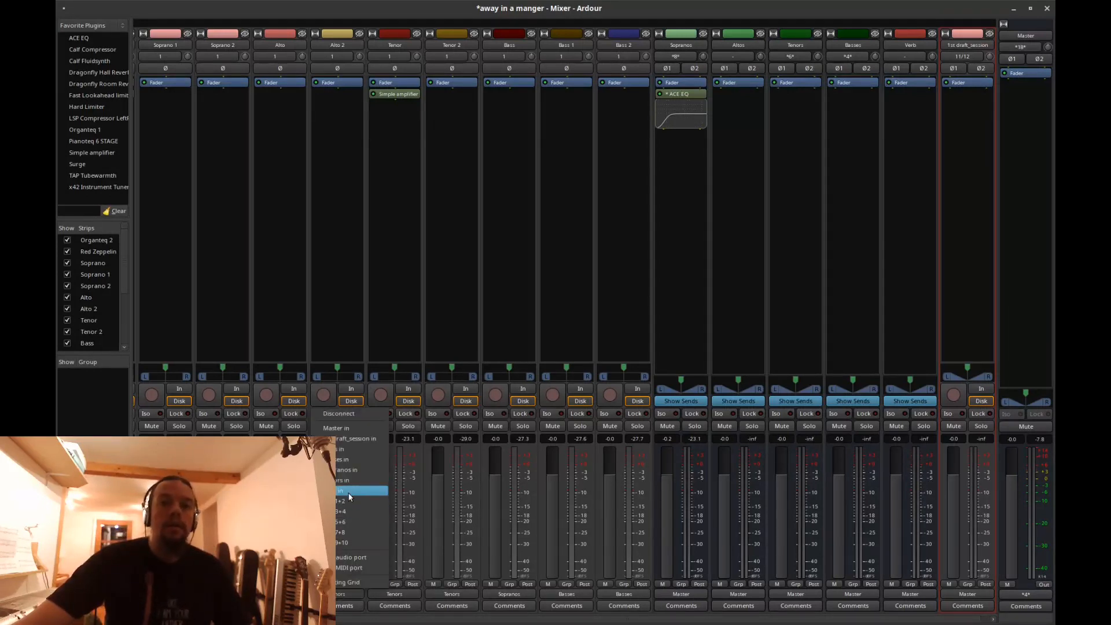
pyautogui.click(351, 450)
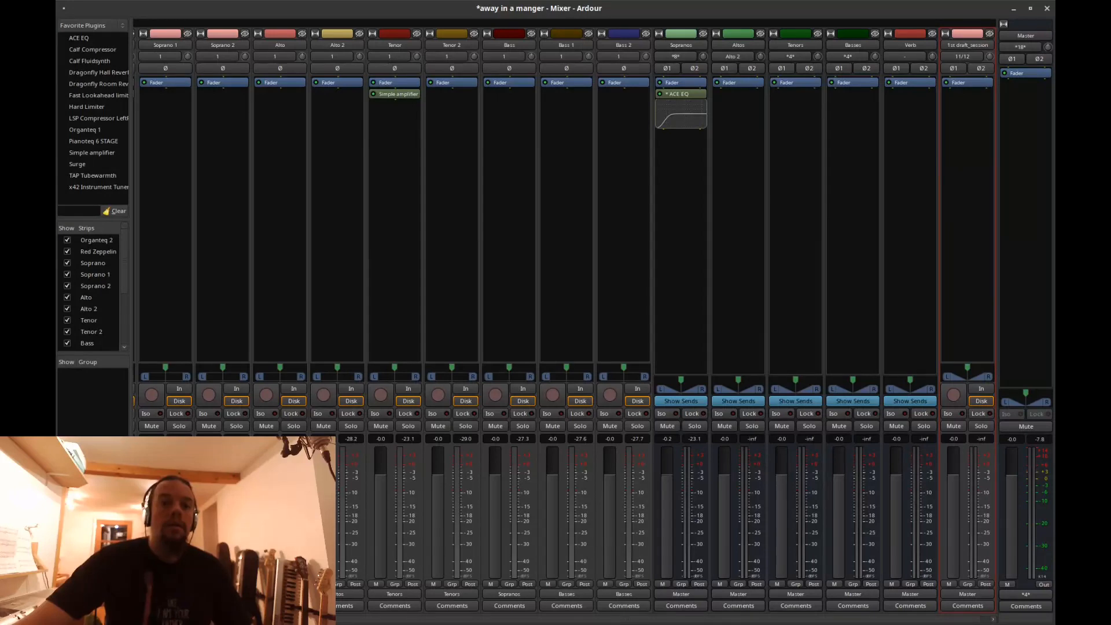
pyautogui.click(280, 594)
pyautogui.click(283, 451)
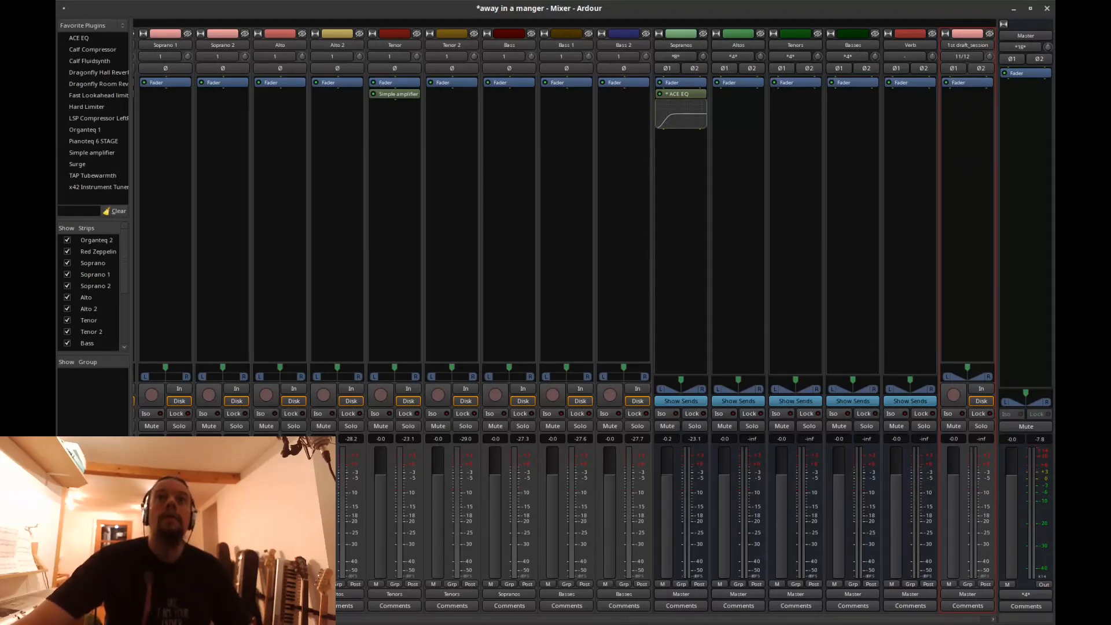
# Step: Close the mixer and mute the Sopranos, Altos, Tenors and Basses busses in the editor
pyautogui.click(1045, 10)
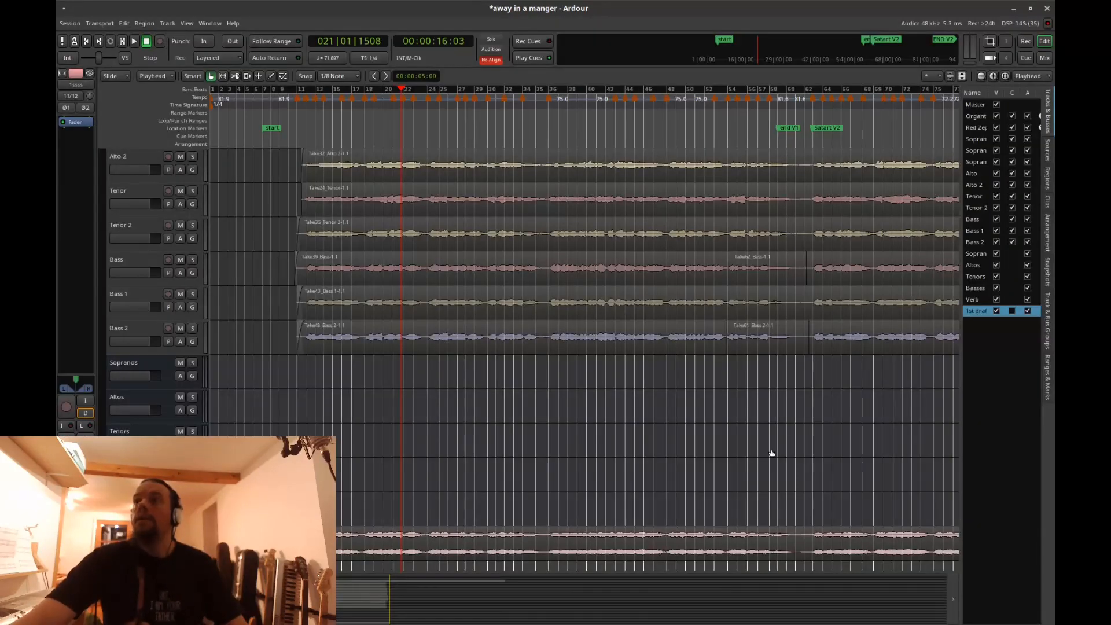
pyautogui.click(180, 363)
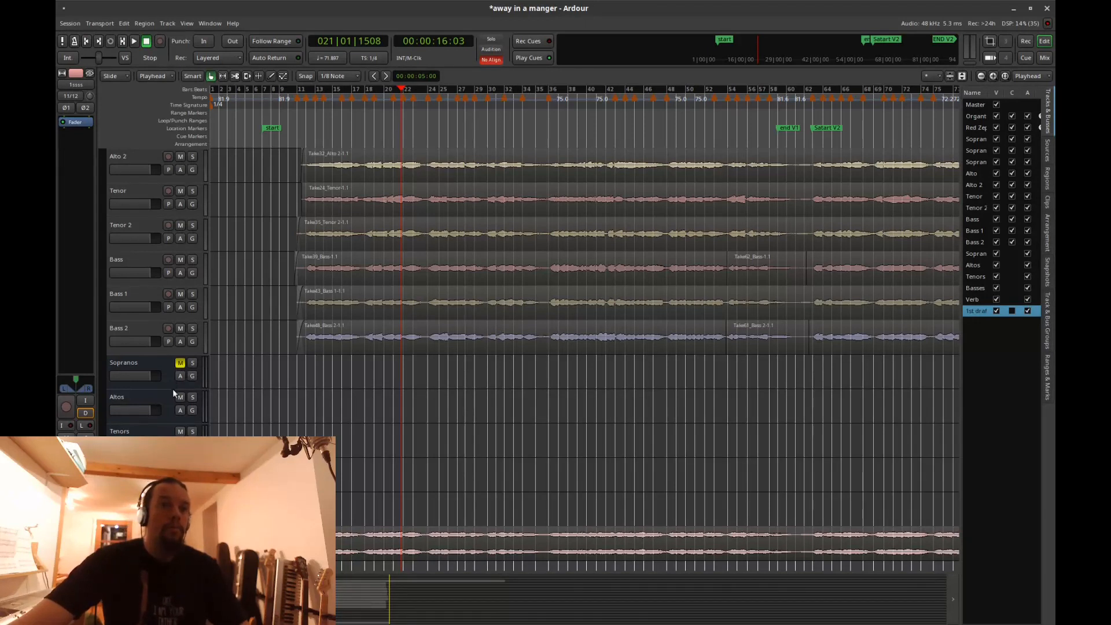
pyautogui.click(179, 397)
pyautogui.click(180, 431)
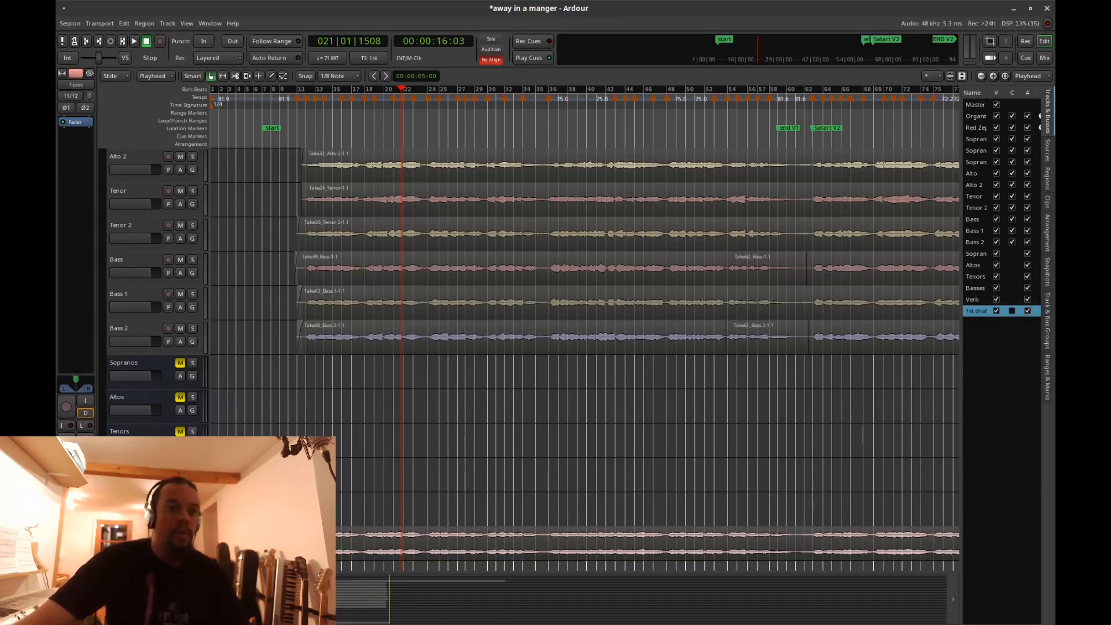
# Step: Pitch shift the 1st draft_session region up by 4 semitones without preserving formants
pyautogui.click(343, 535)
pyautogui.rightClick(342, 535)
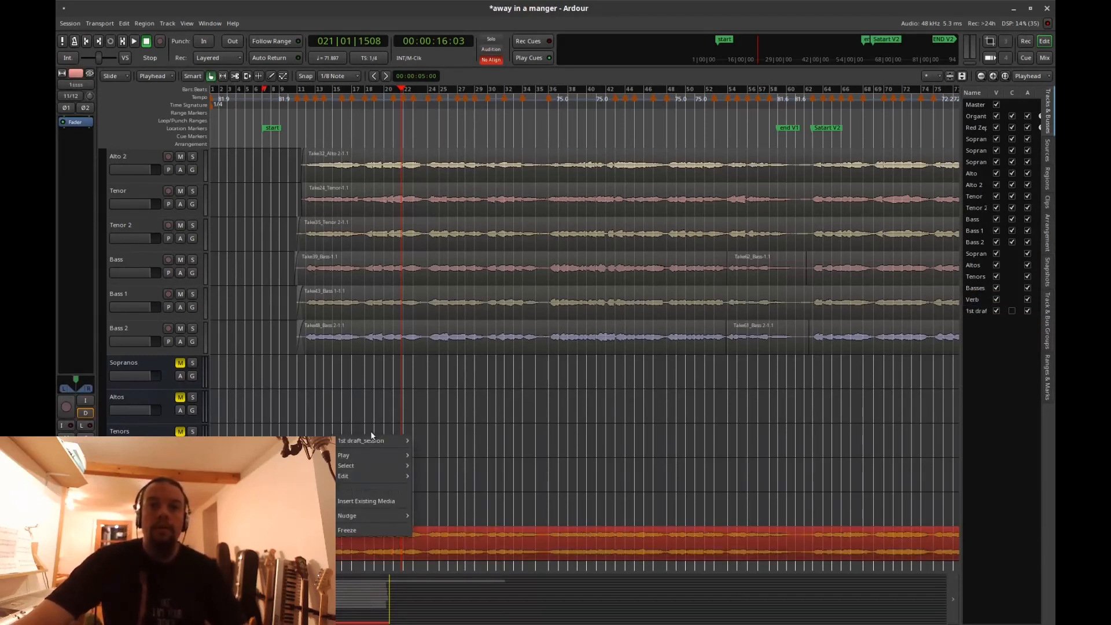
pyautogui.moveTo(373, 437)
pyautogui.moveTo(545, 461)
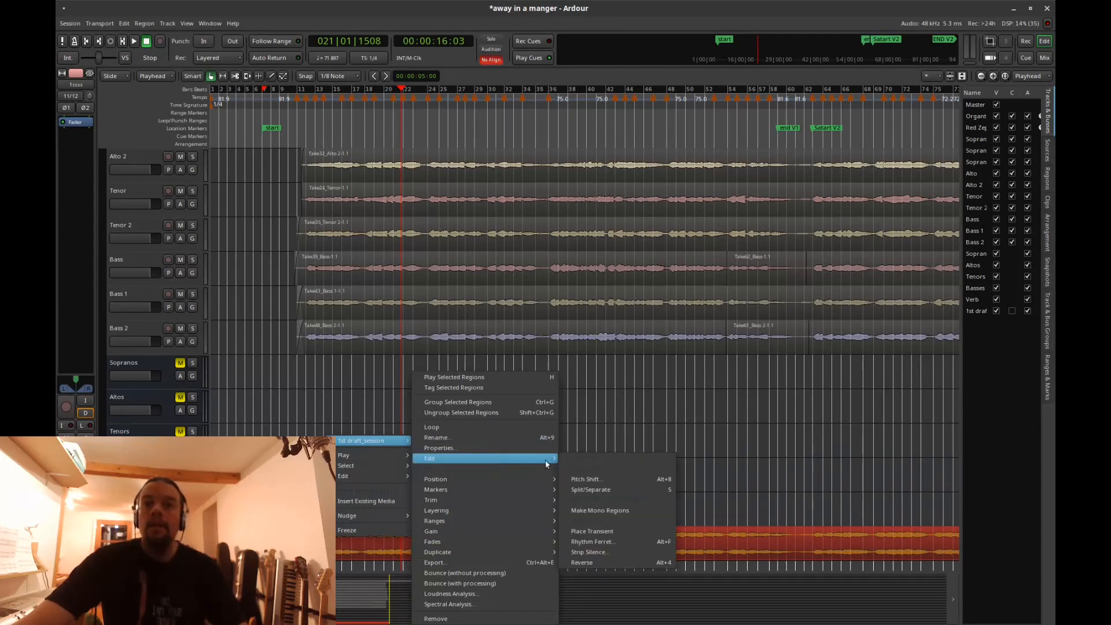
pyautogui.click(596, 479)
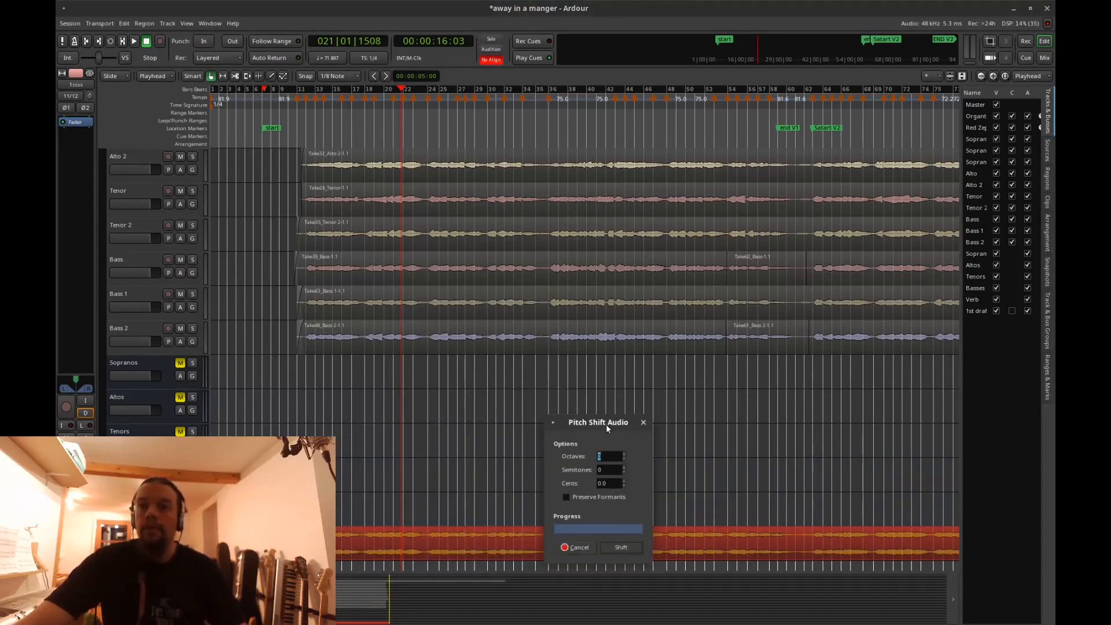
pyautogui.moveTo(605, 425); pyautogui.dragTo(639, 271)
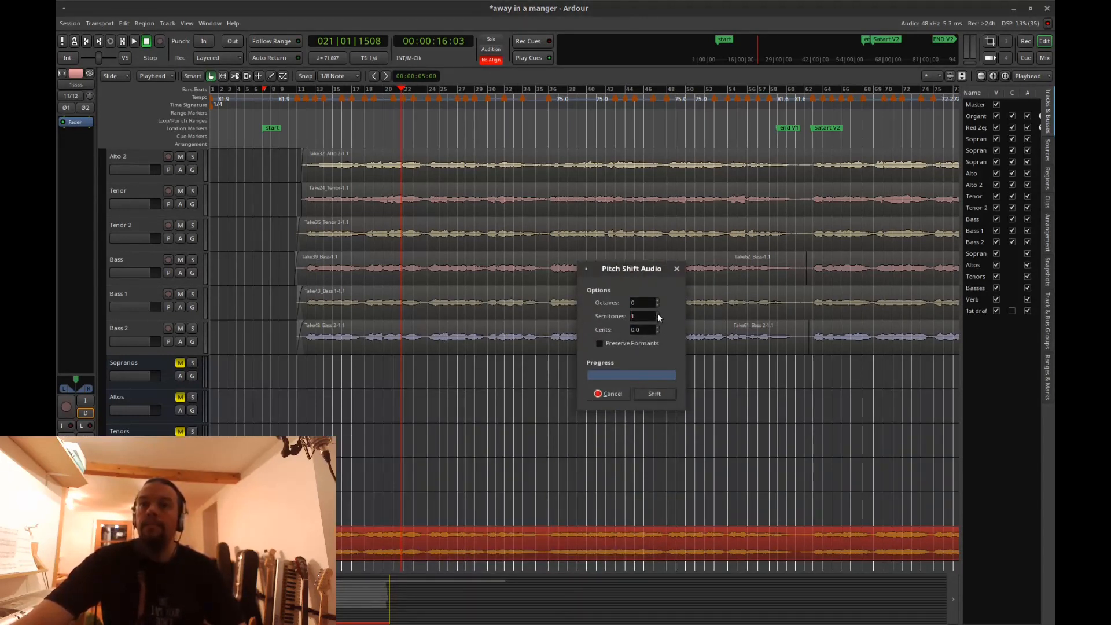
pyautogui.click(657, 314)
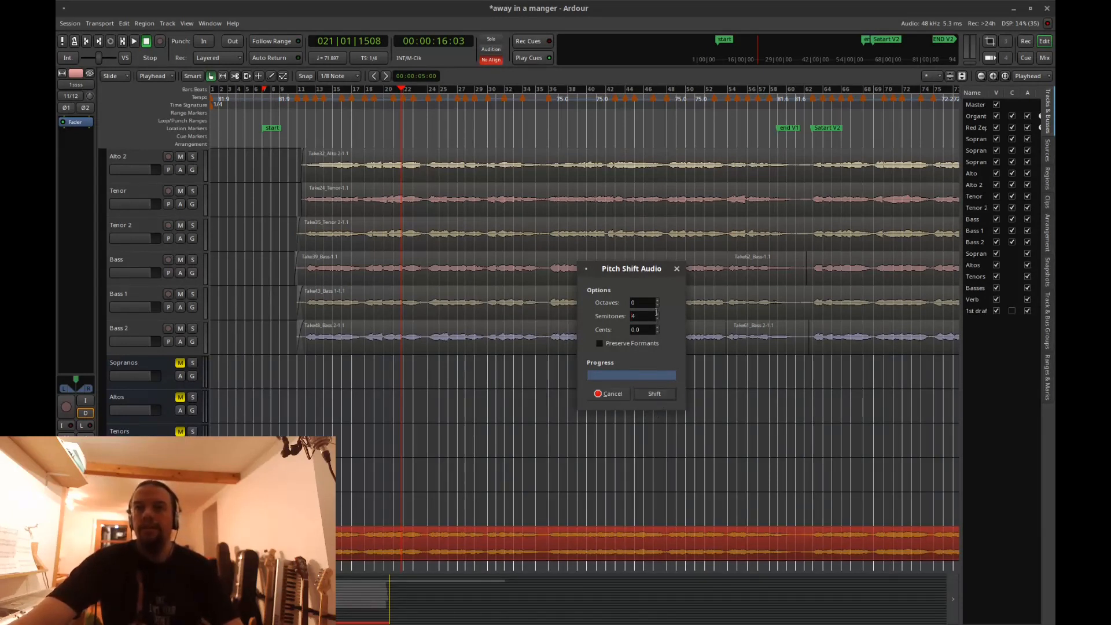
pyautogui.click(647, 396)
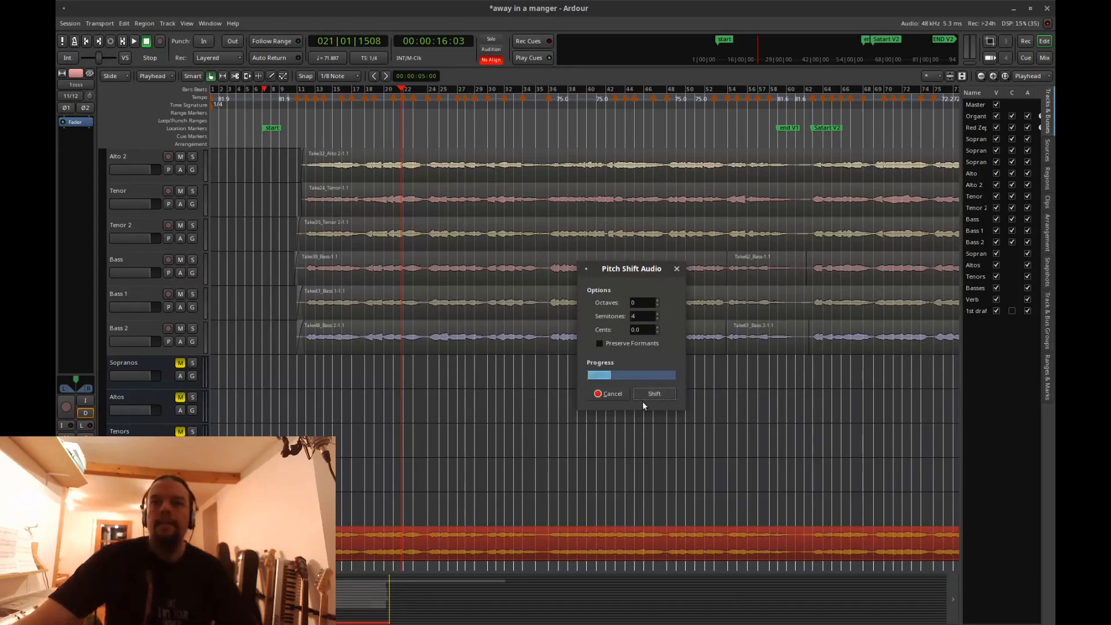
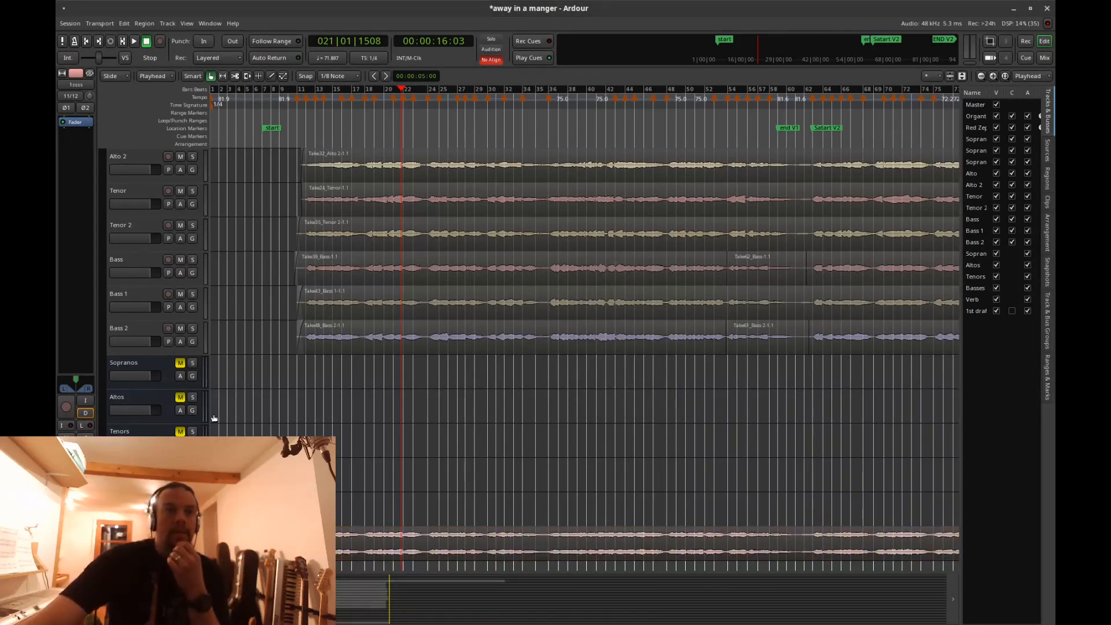
# Step: Add a mono audio track named Bass 3 directly below the Bass 2 track
pyautogui.click(147, 325)
pyautogui.rightClick(150, 327)
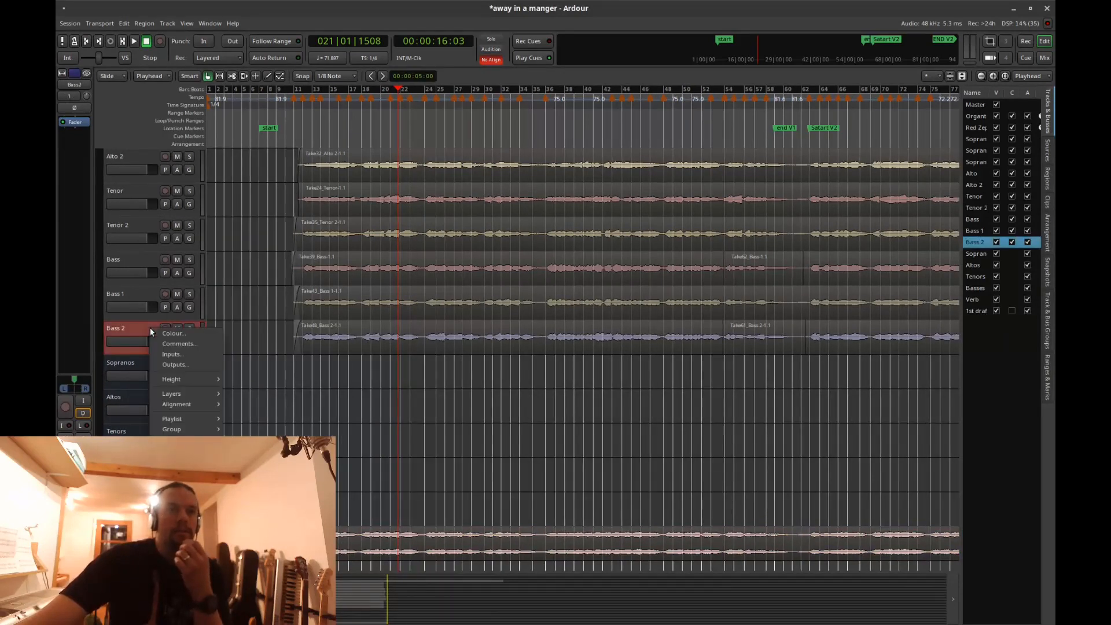
pyautogui.click(152, 339)
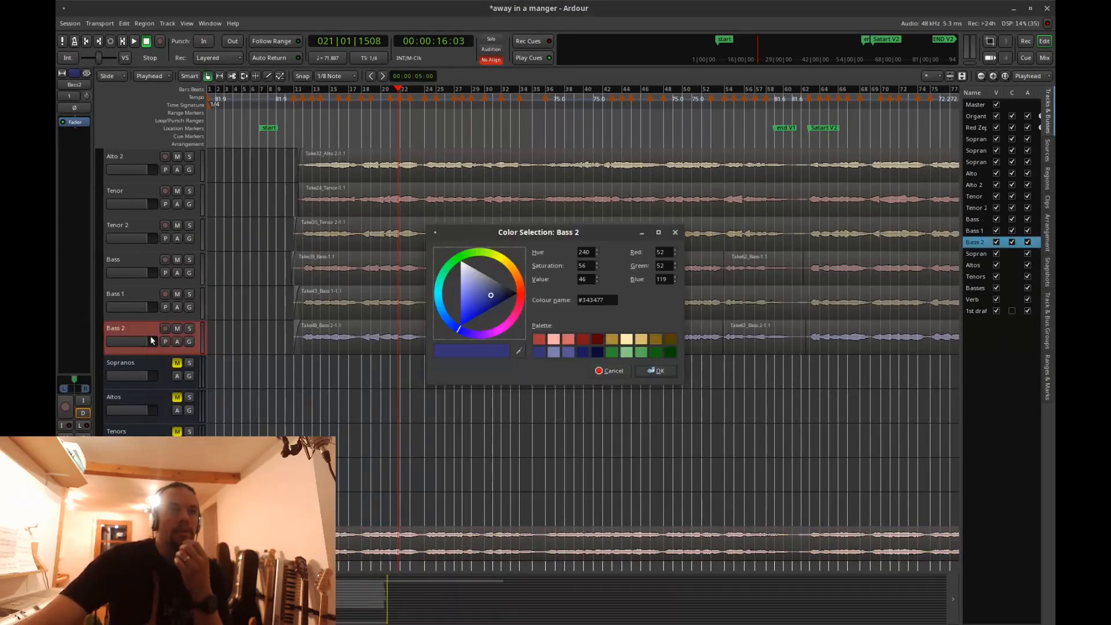
pyautogui.click(637, 374)
pyautogui.scroll(-1, 603, 384)
pyautogui.hotkey('ctrl', 'shift', 'n')
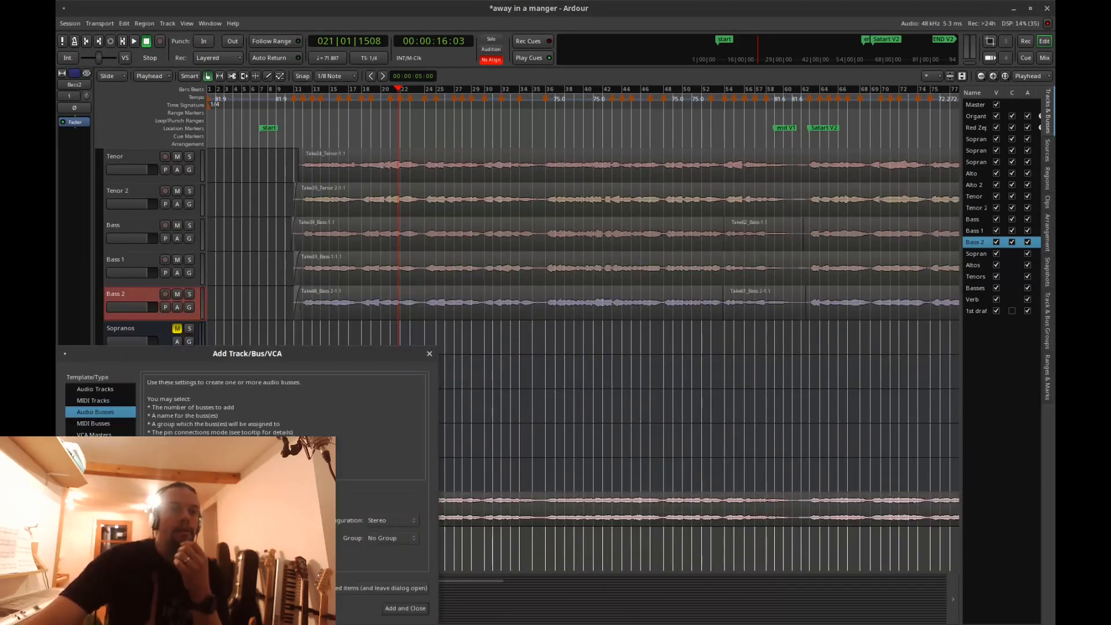
pyautogui.click(95, 390)
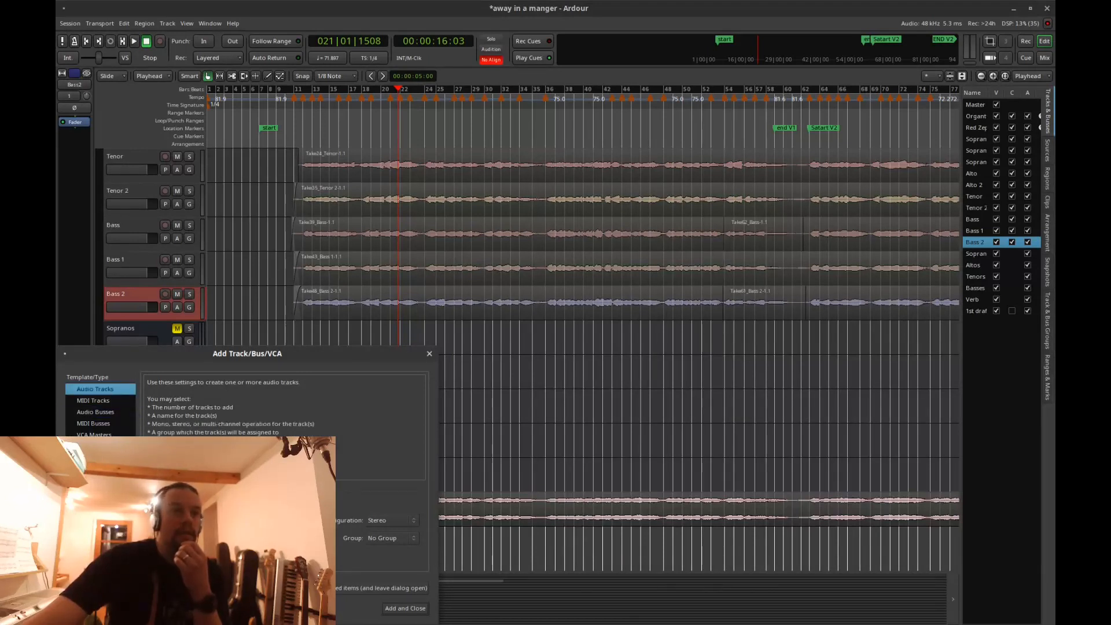
pyautogui.click(380, 519)
pyautogui.click(382, 495)
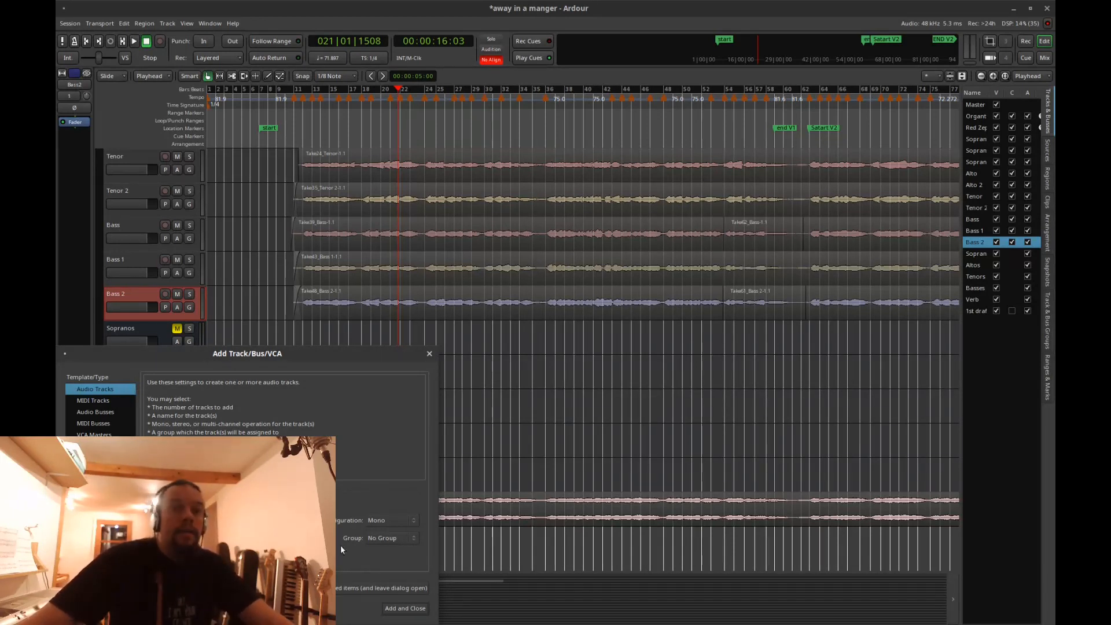
pyautogui.click(405, 608)
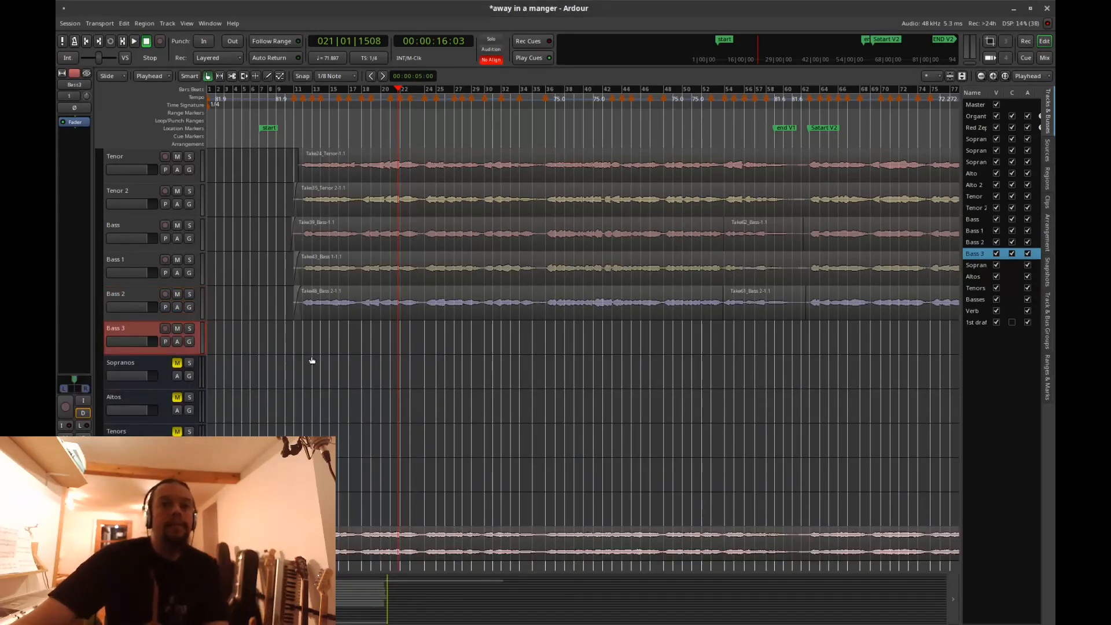
# Step: Play the session up to about bar 21 to check the pitch-shifted draft with the choir busses muted
pyautogui.click(277, 103)
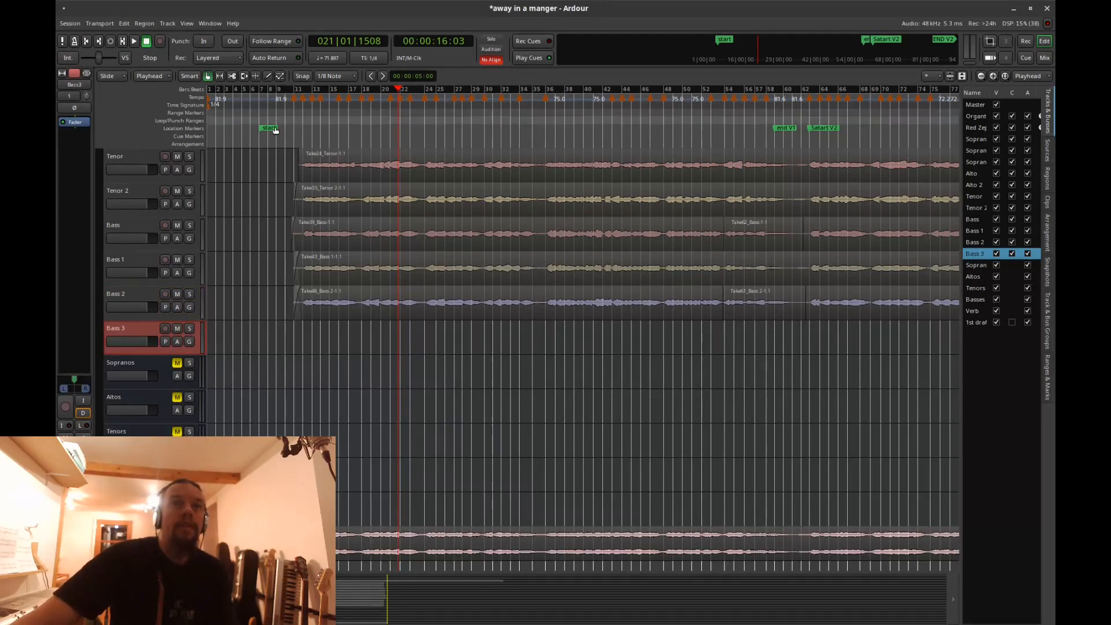
pyautogui.press('space')
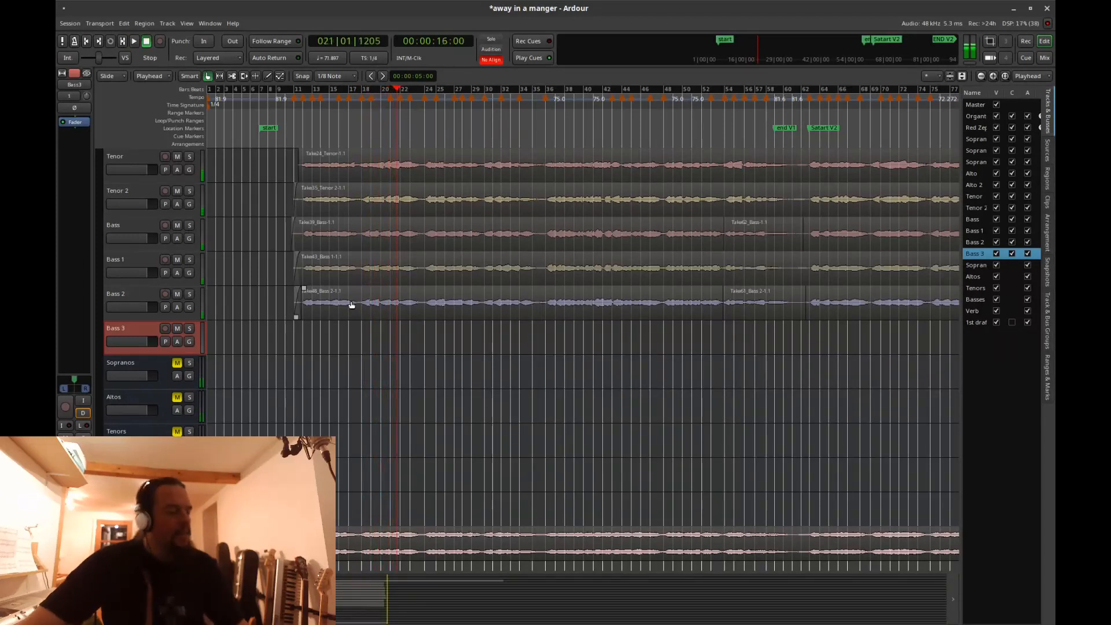
pyautogui.press('space')
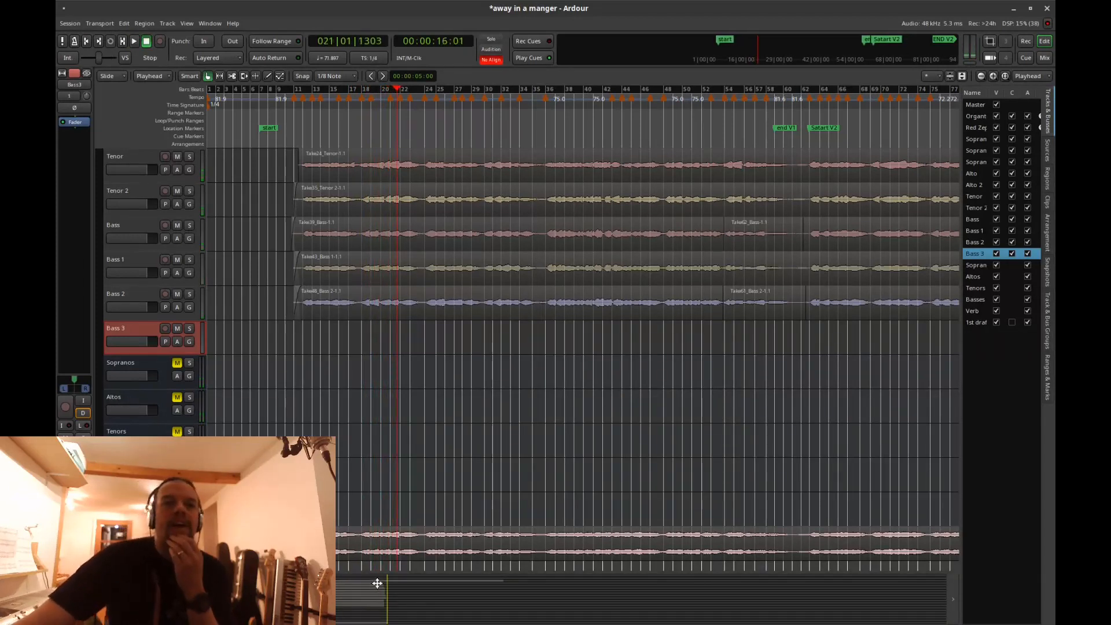
# Step: Move the playhead to bar 7, at the start marker
pyautogui.scroll(-2, 381, 513)
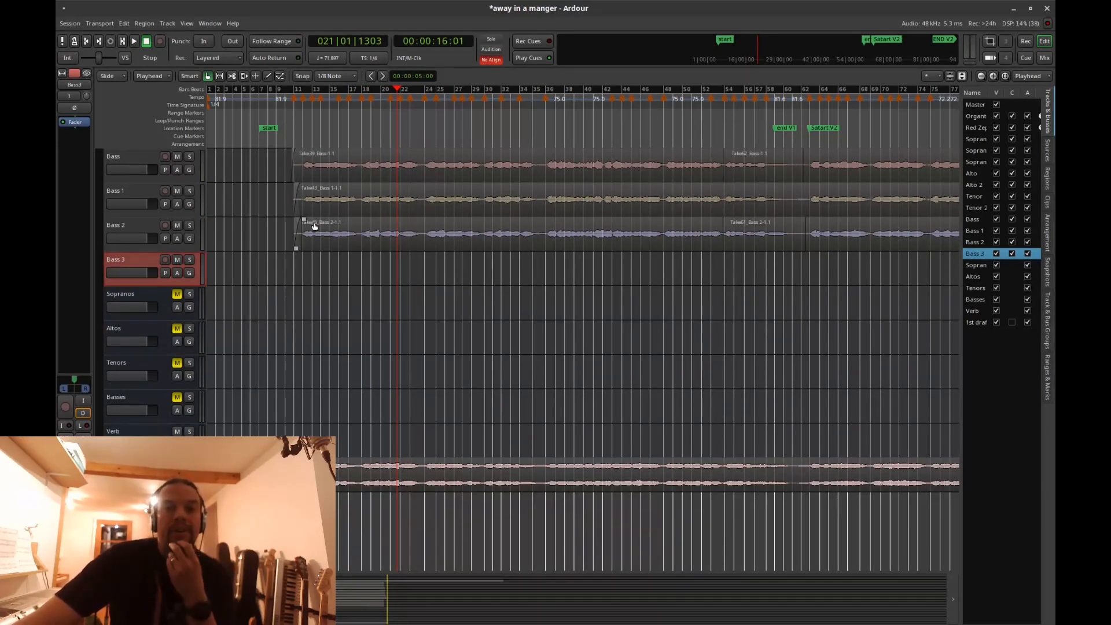
pyautogui.click(257, 136)
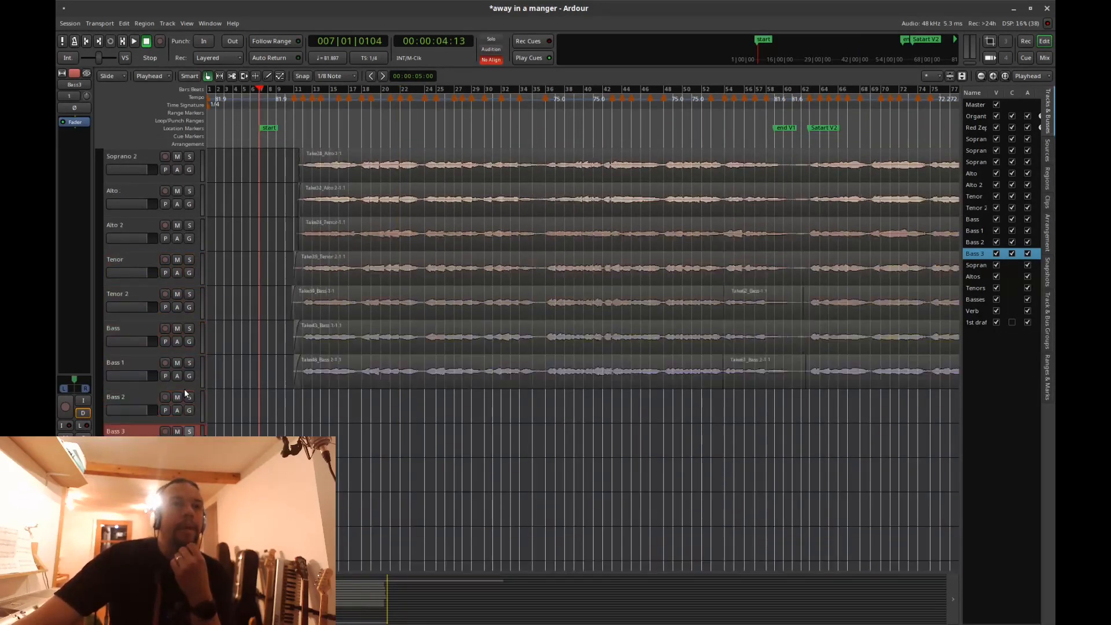
pyautogui.scroll(5, 206, 297)
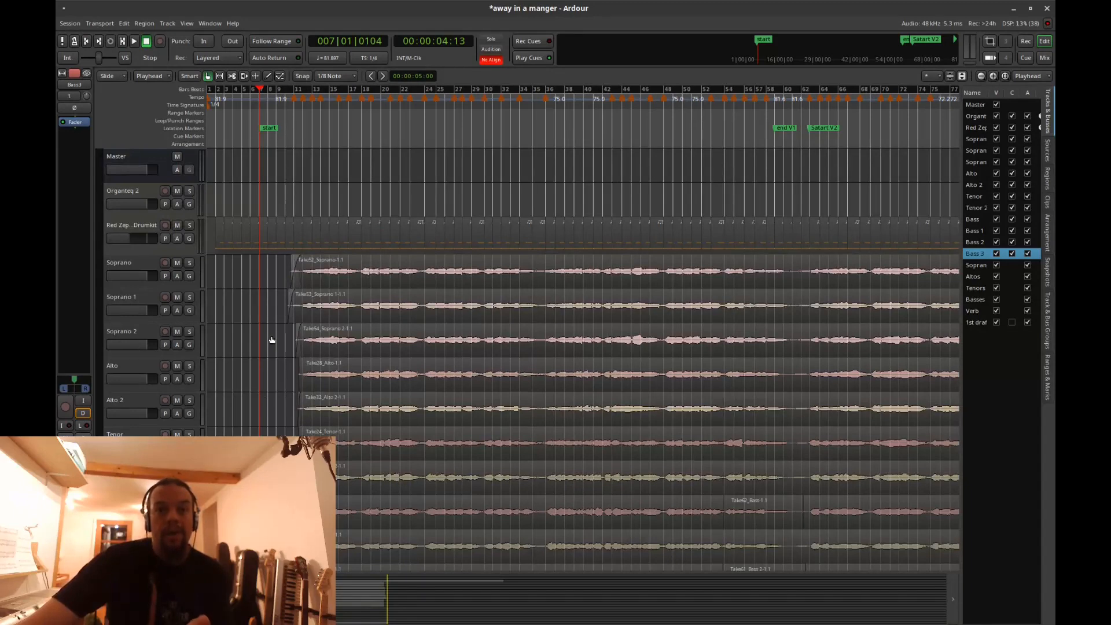
pyautogui.scroll(-5, 271, 340)
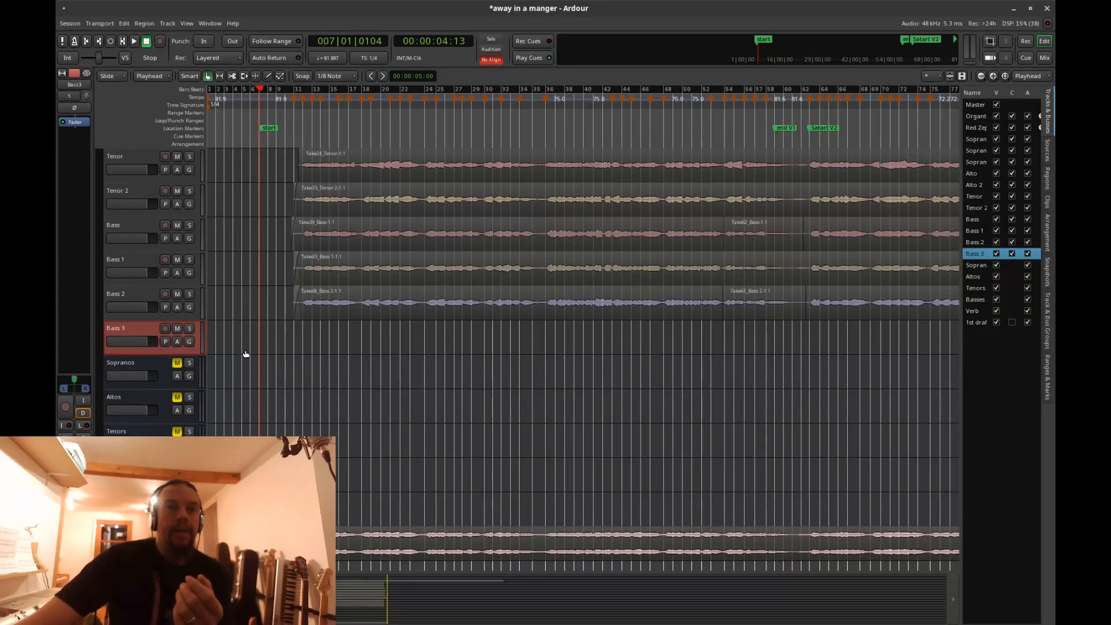
# Step: Arm the Bass 3 track for recording
pyautogui.click(166, 328)
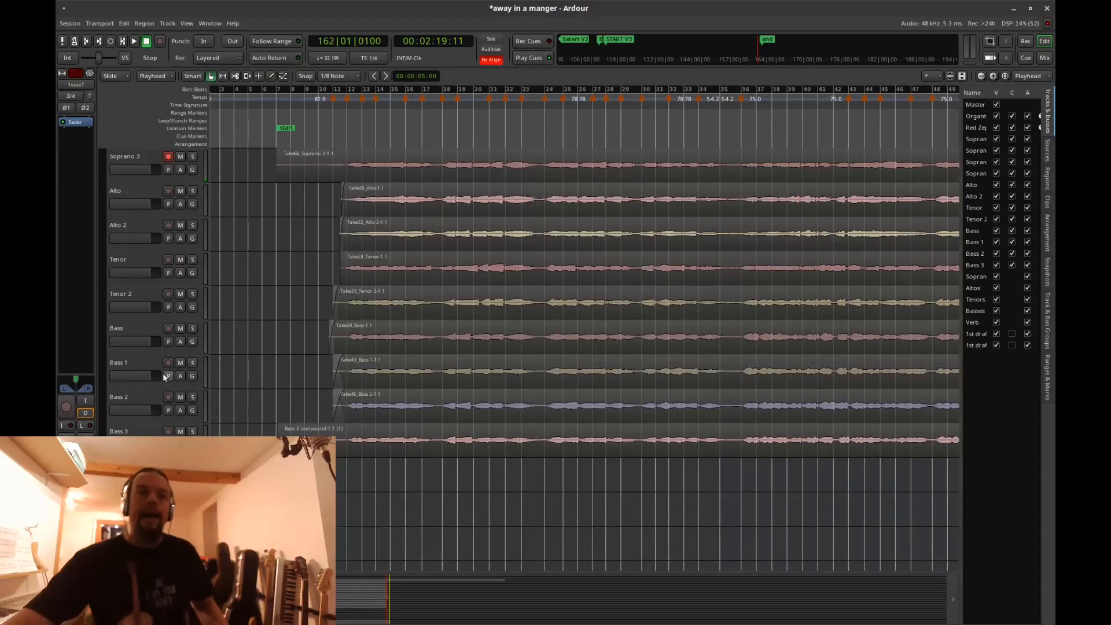
# Step: Select the Soprano 3 track, open its output routing choices and disarm the track for recording
pyautogui.scroll(3, 231, 337)
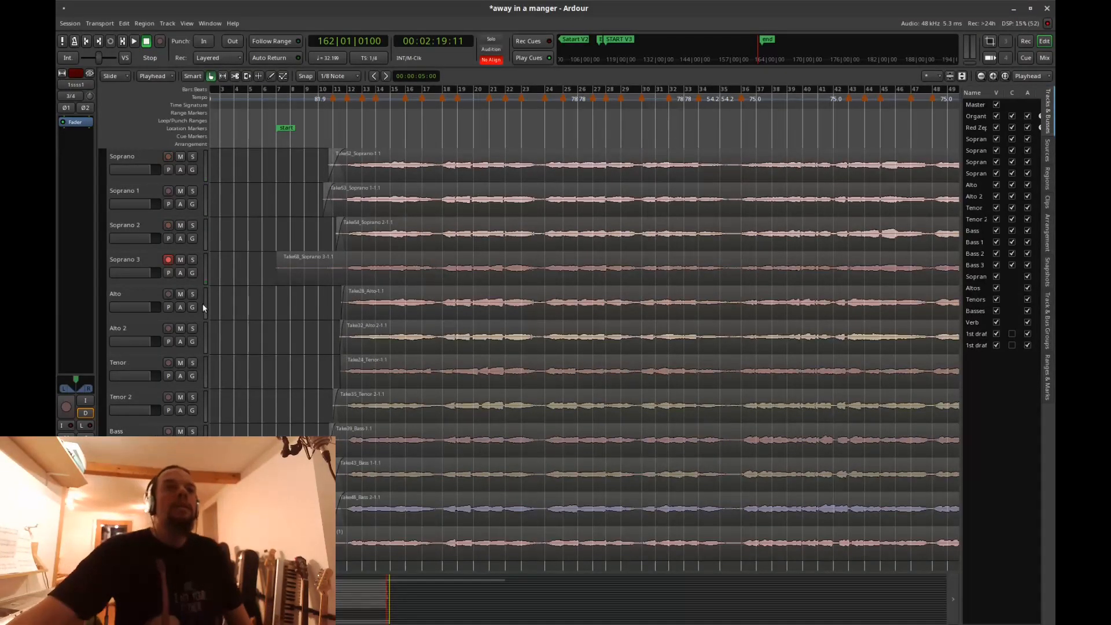
pyautogui.click(145, 259)
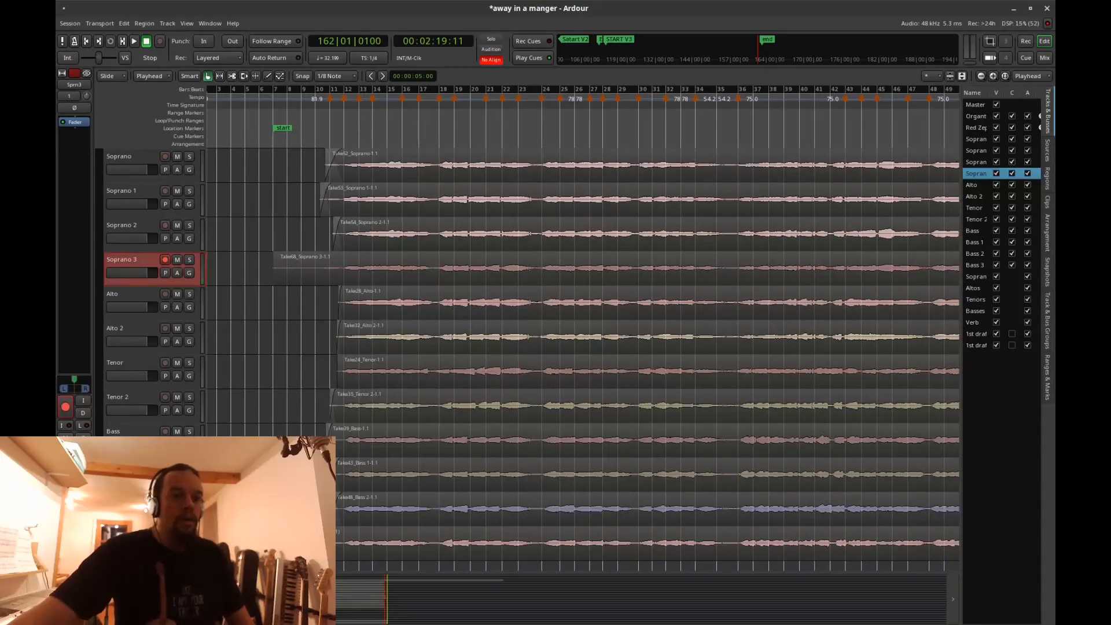
pyautogui.click(74, 603)
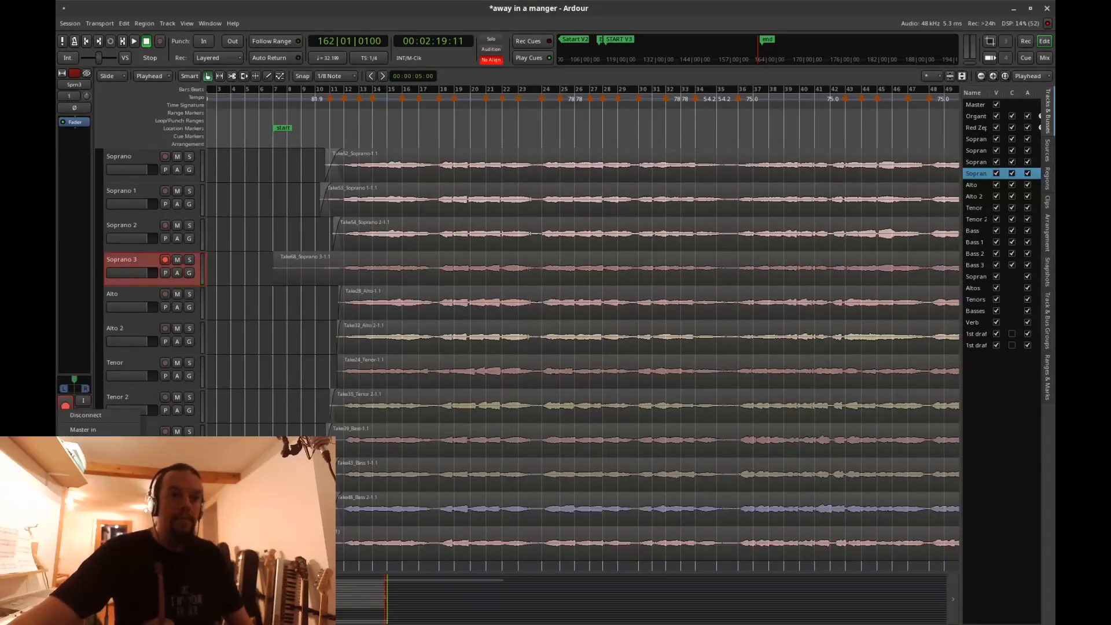
pyautogui.press('Escape')
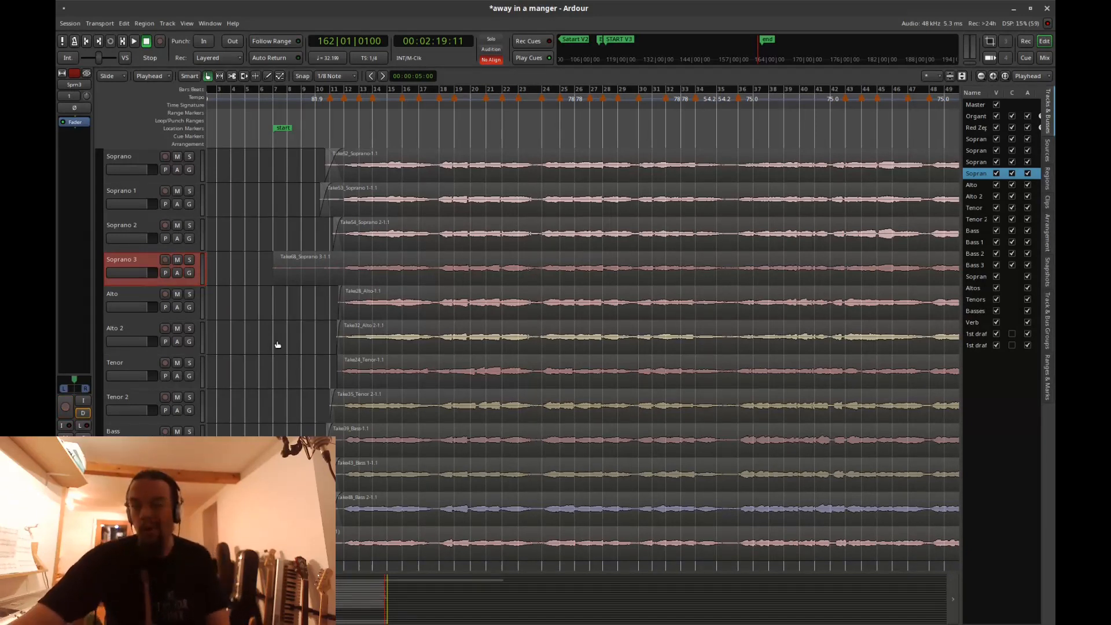
# Step: Unmute the 1st draft_session track and mute the 1st draft_session 1 track
pyautogui.scroll(-8, 272, 331)
pyautogui.scroll(-2, 254, 316)
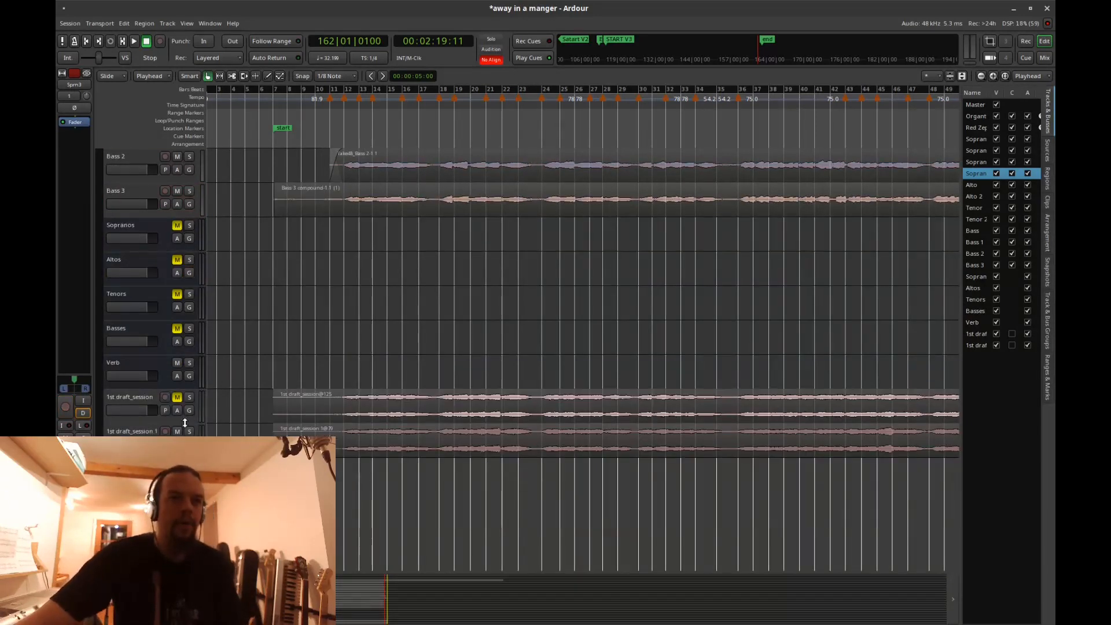
pyautogui.click(177, 397)
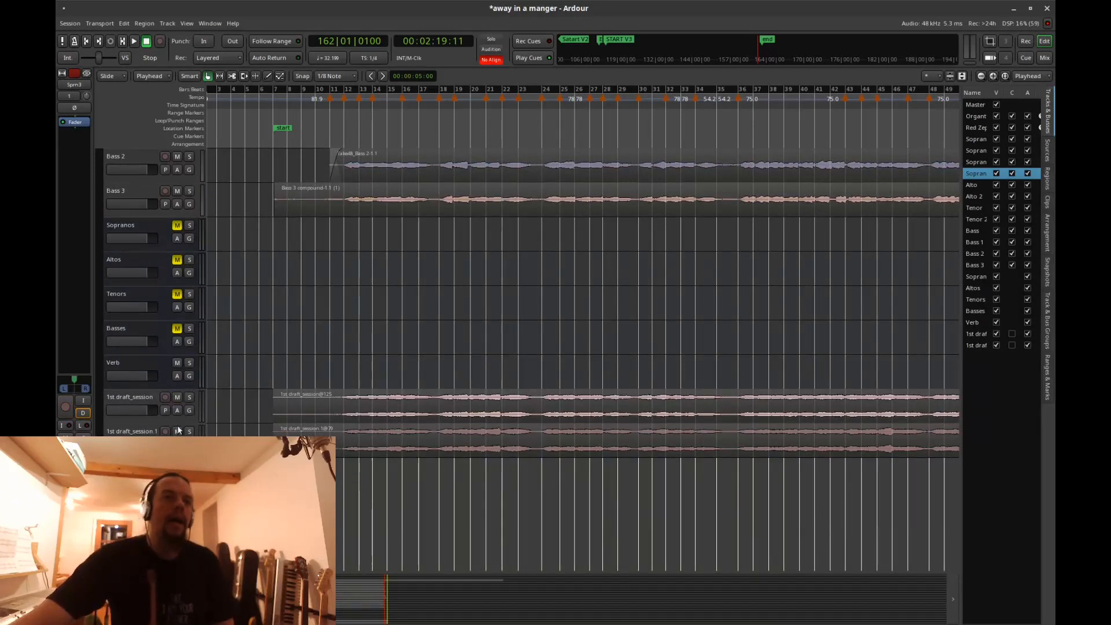
pyautogui.click(177, 431)
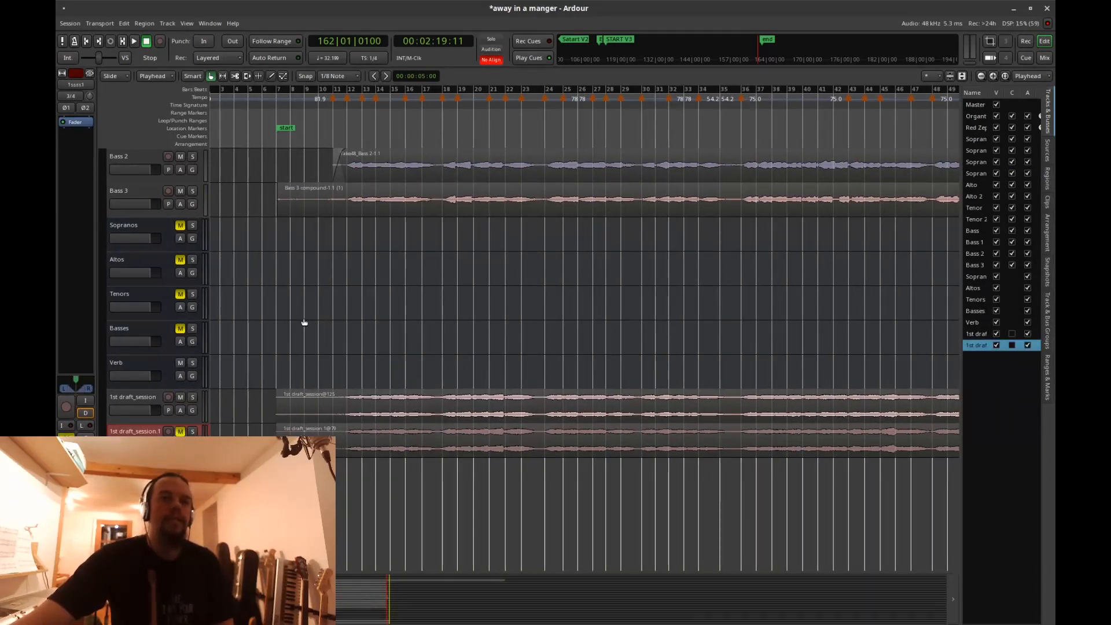
# Step: Play from bar 12 to about bar 25, swapping which of the two 1st draft_session tracks is muted, to compare the drafts
pyautogui.click(350, 143)
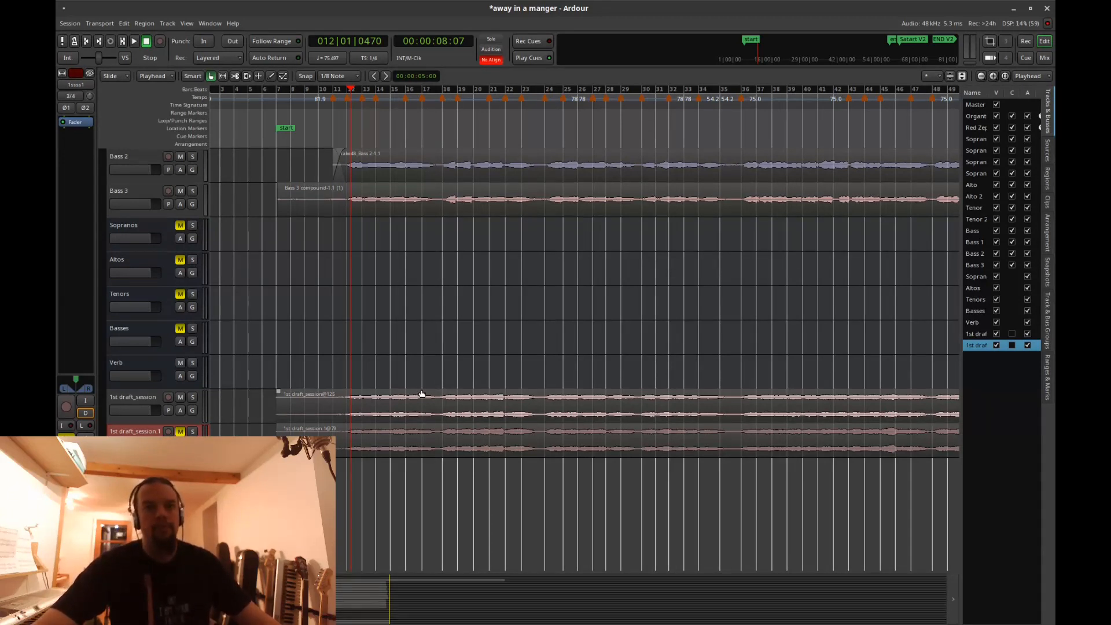
pyautogui.press('space')
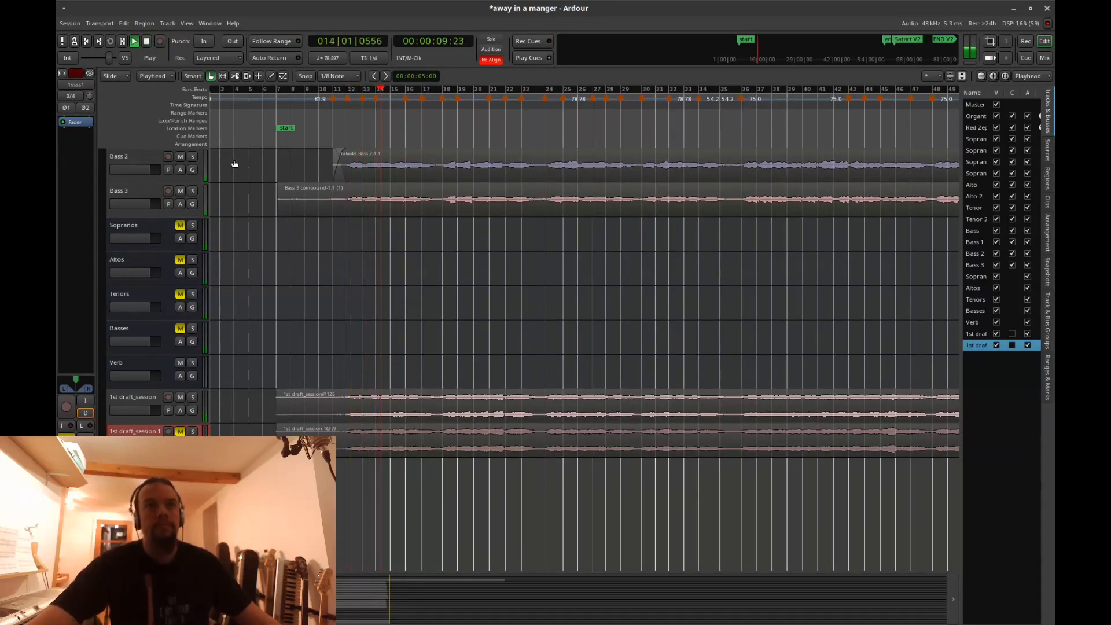
pyautogui.scroll(8, 148, 155)
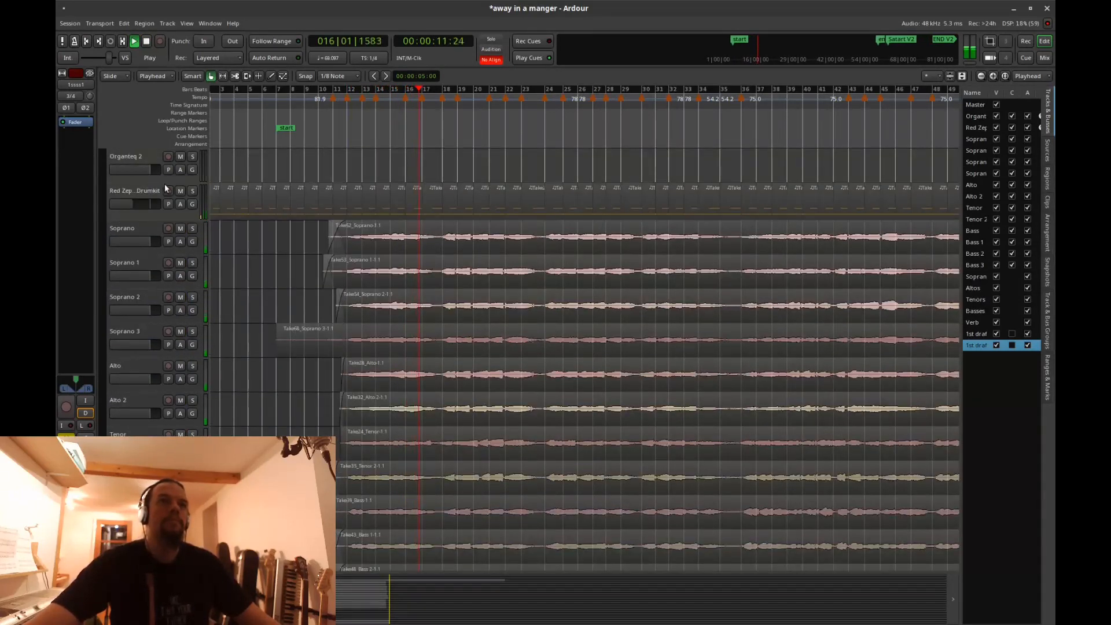
pyautogui.scroll(-2, 200, 345)
pyautogui.scroll(-8, 200, 345)
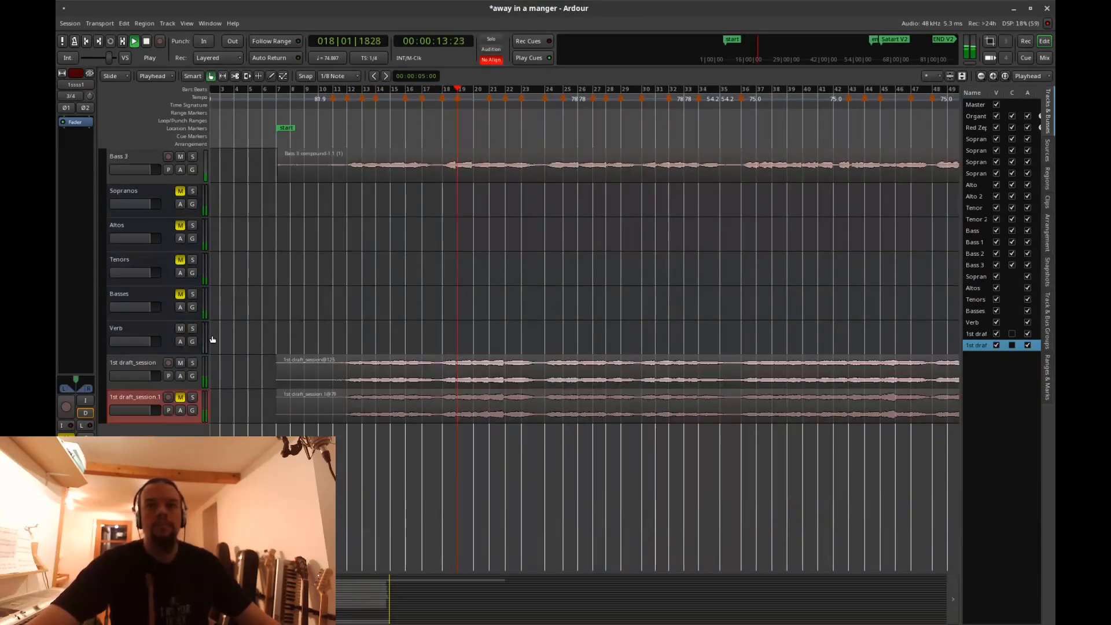
pyautogui.press('space')
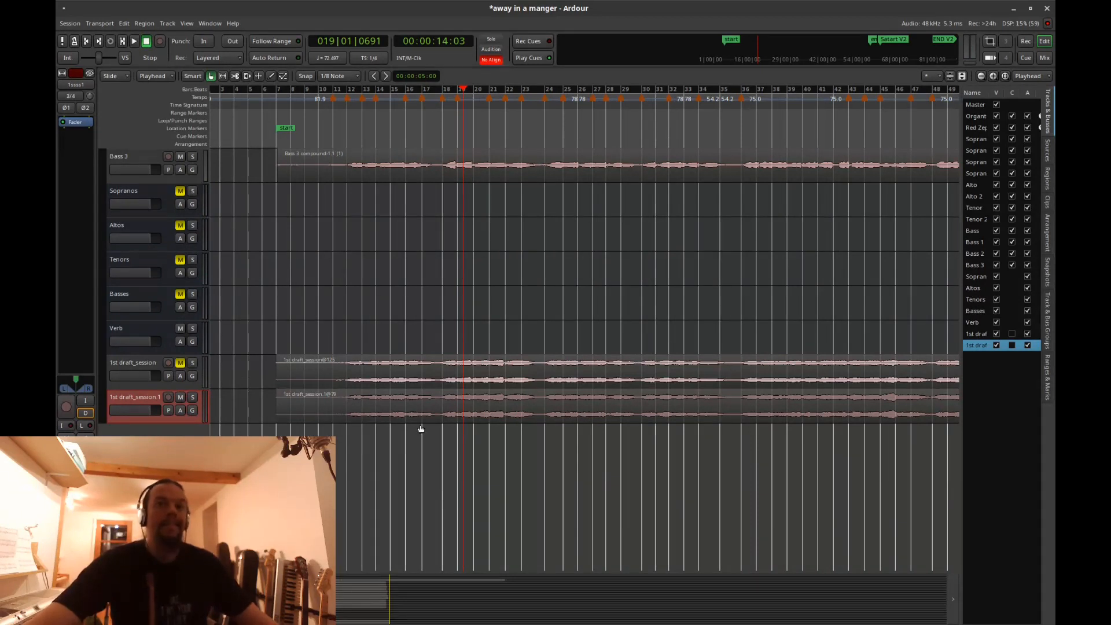
pyautogui.press('space')
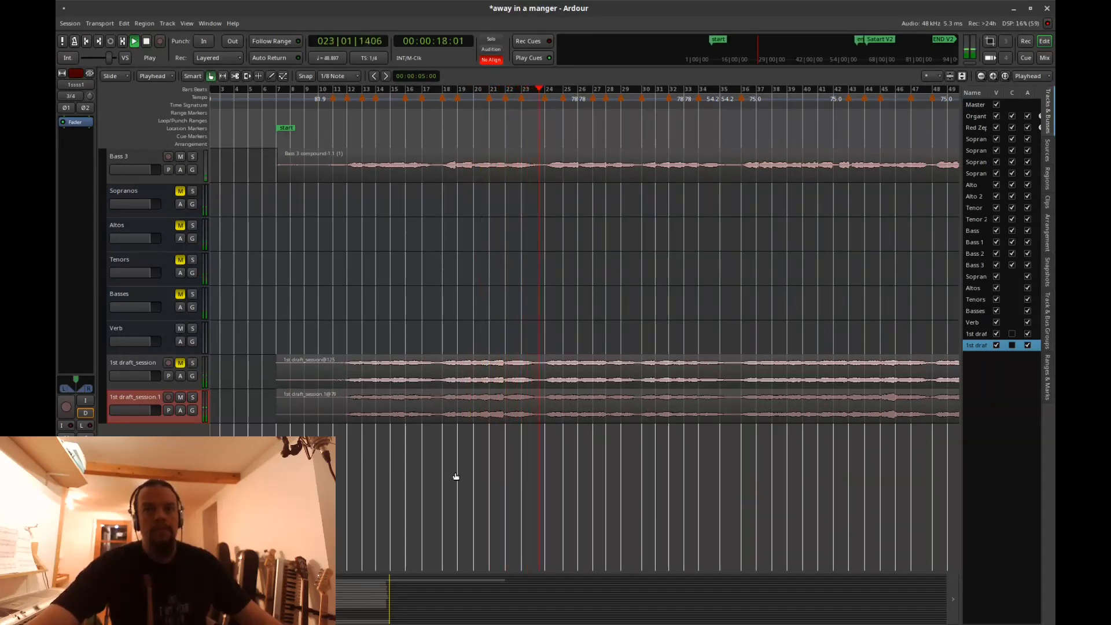
pyautogui.press('space')
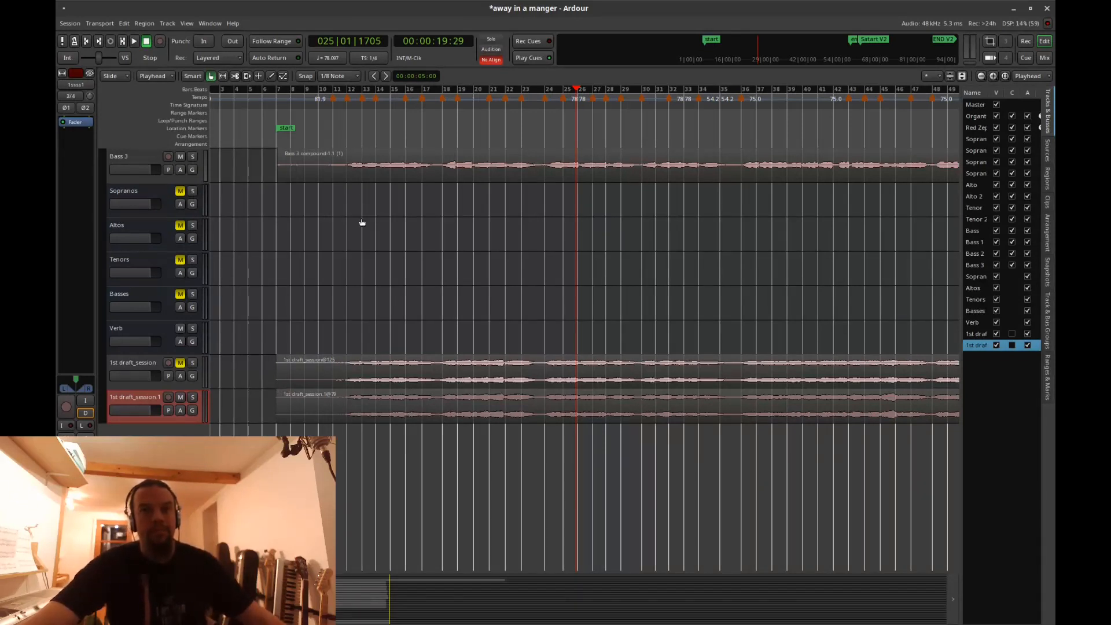
# Step: Trim the start of the Bass 3 region to about bar 11 and give it a short fade-in
pyautogui.click(339, 139)
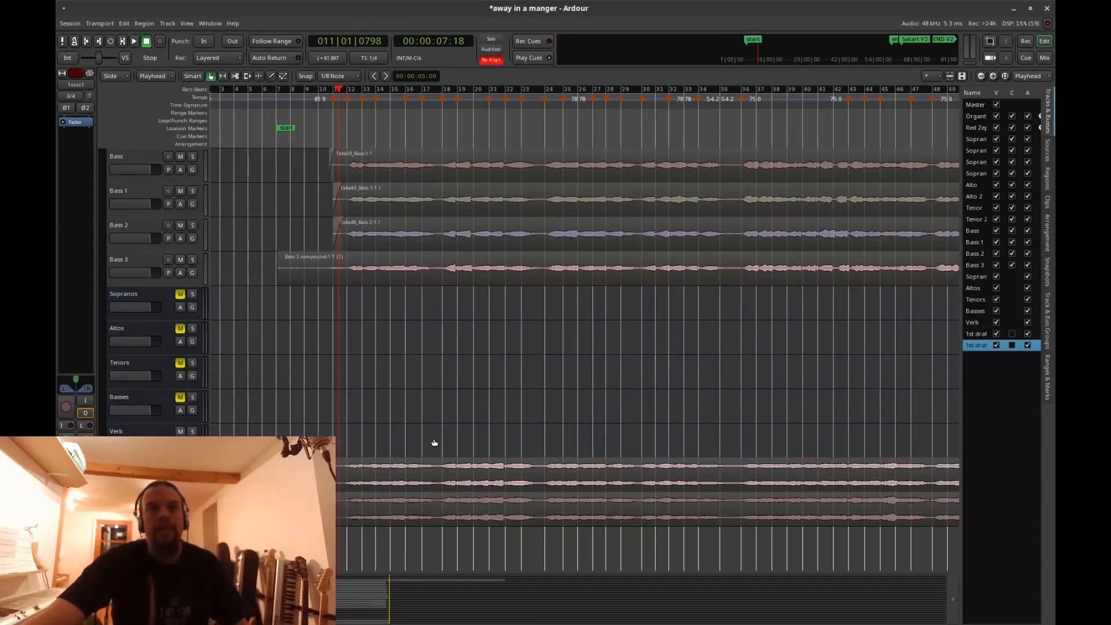
pyautogui.scroll(3, 432, 439)
pyautogui.scroll(2, 433, 439)
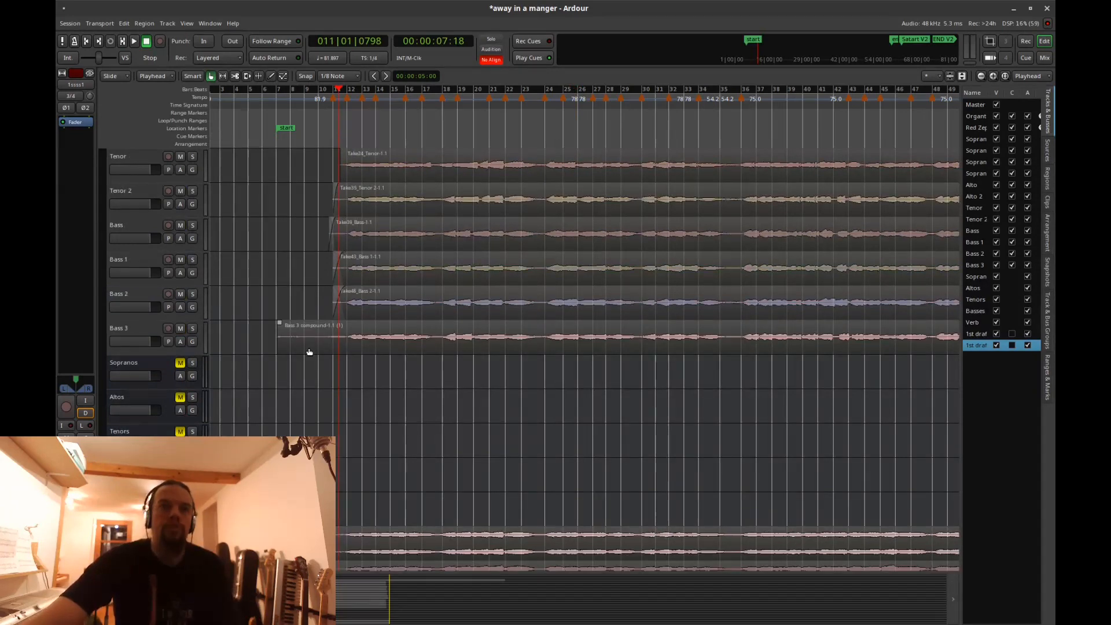
pyautogui.moveTo(285, 340); pyautogui.dragTo(341, 338)
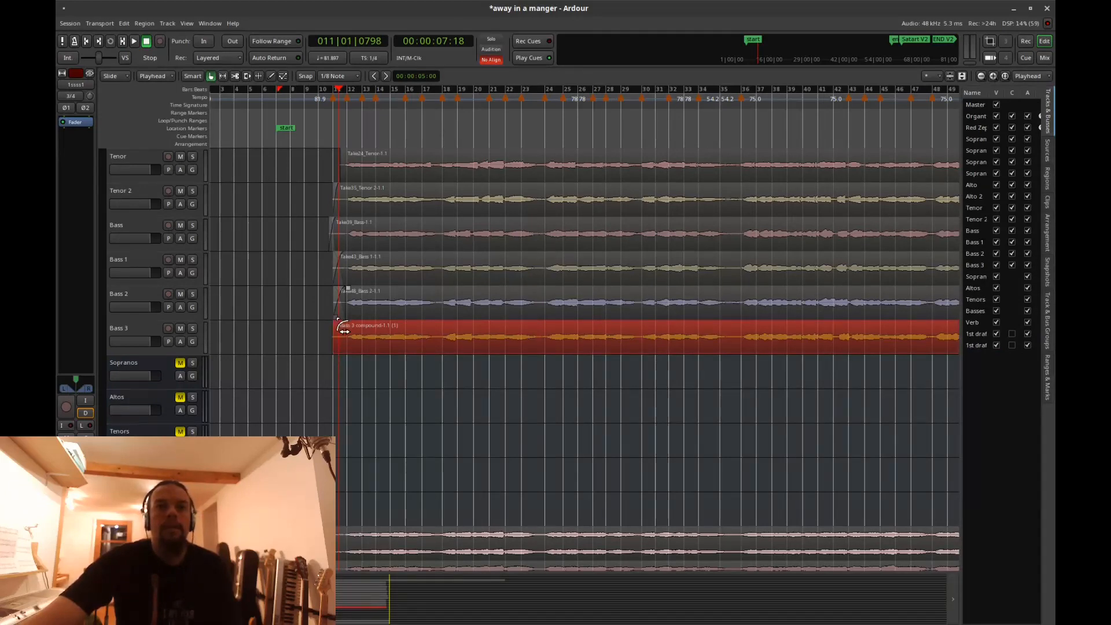
pyautogui.moveTo(338, 325); pyautogui.dragTo(346, 324)
# Step: Trim the start of the Soprano 3 region to about bar 11, in line with the neighbouring choir regions
pyautogui.scroll(5, 354, 316)
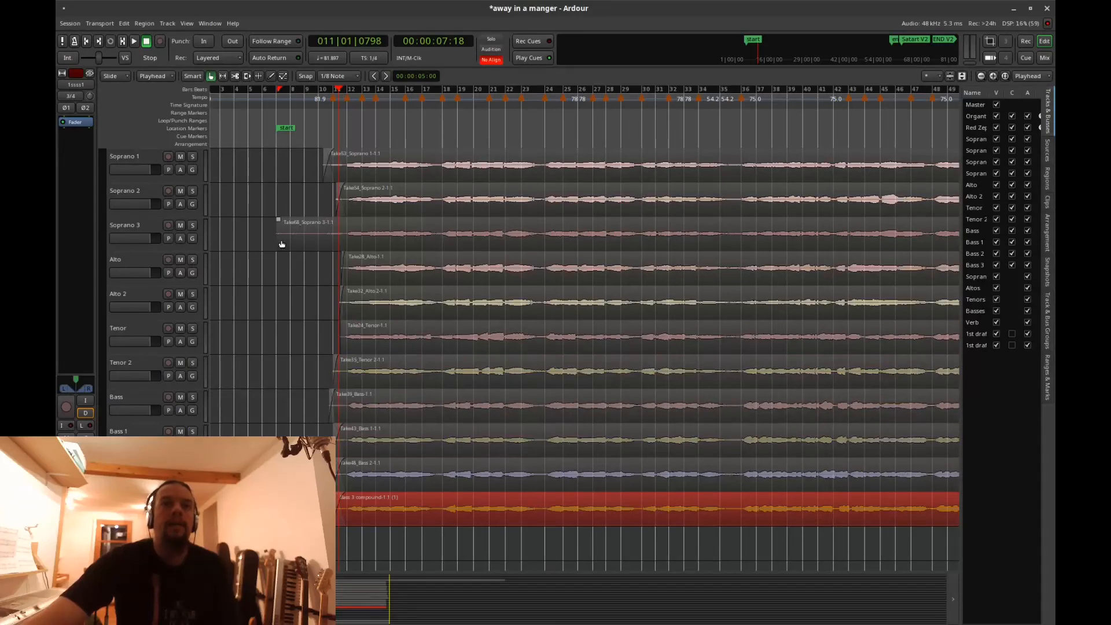
pyautogui.moveTo(282, 239); pyautogui.dragTo(343, 241)
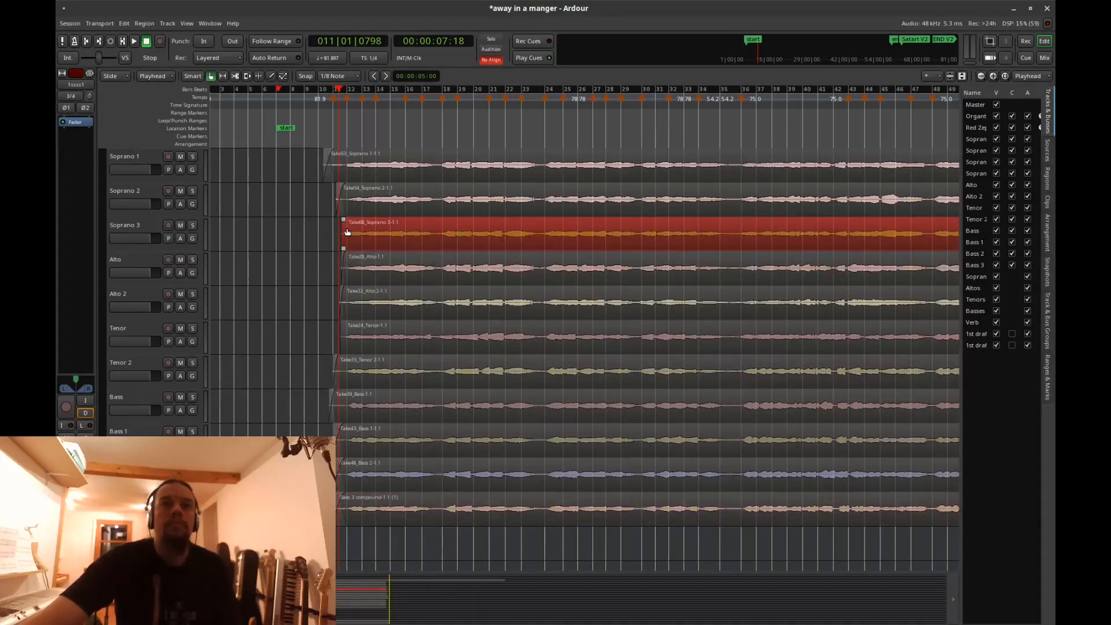
pyautogui.moveTo(351, 234); pyautogui.dragTo(353, 234)
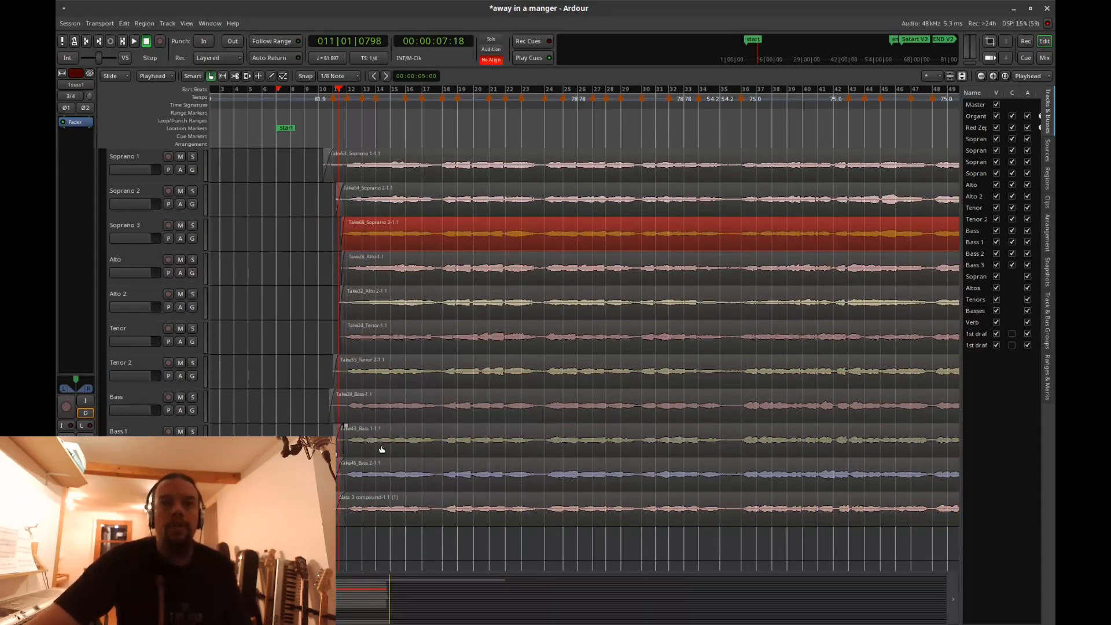
# Step: Examine the bass part regions around bars 54 to 62 and the region ends near the end marker
pyautogui.hscroll(15, 584, 290)
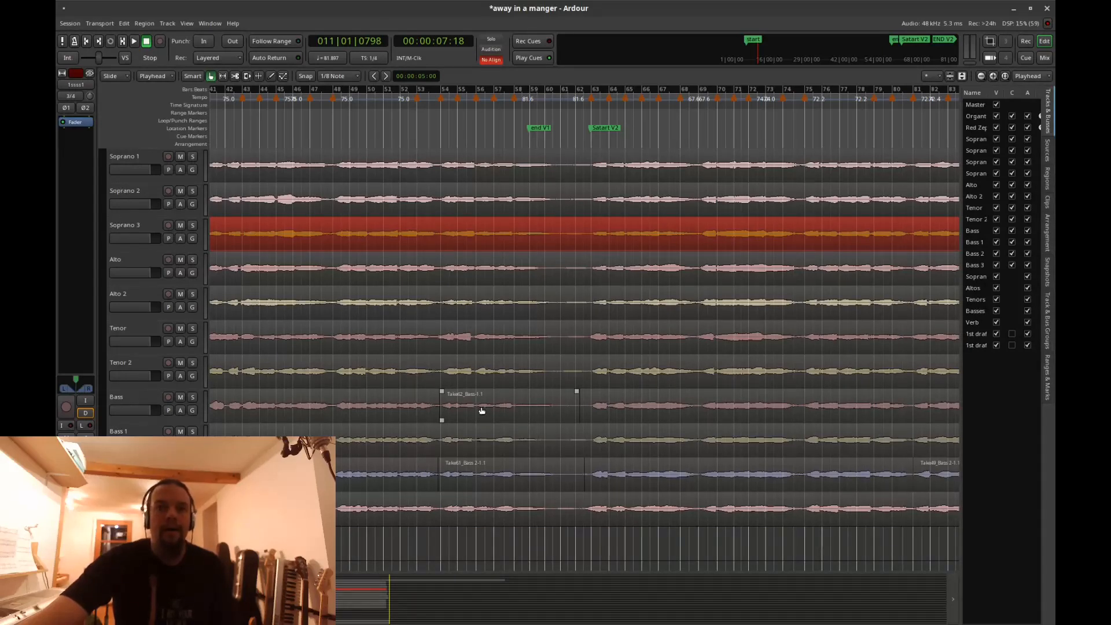
pyautogui.click(476, 439)
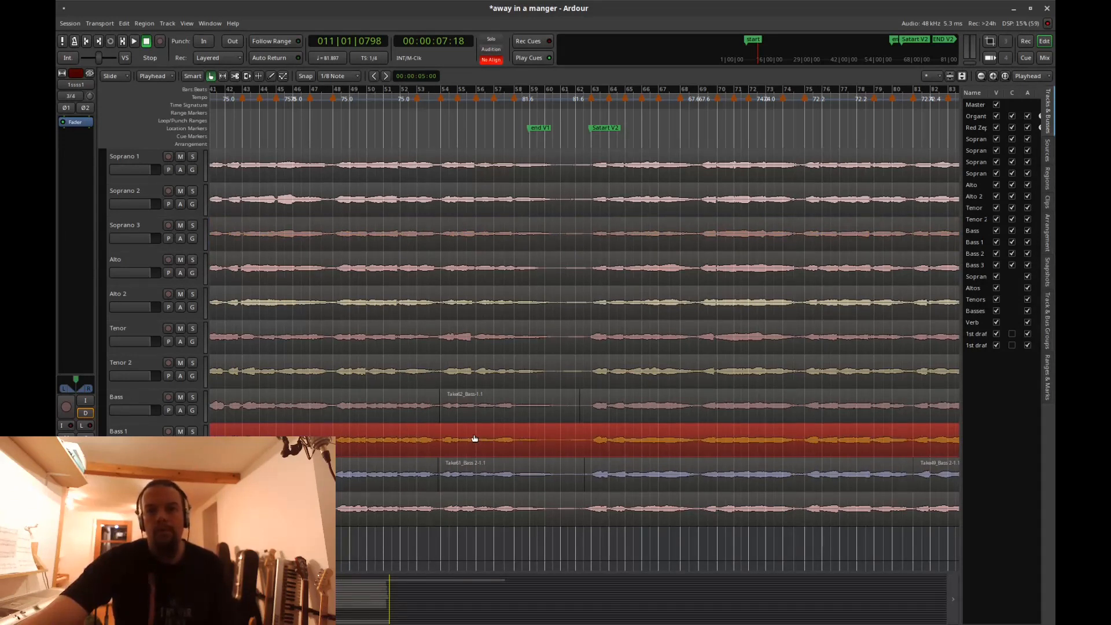
pyautogui.click(486, 407)
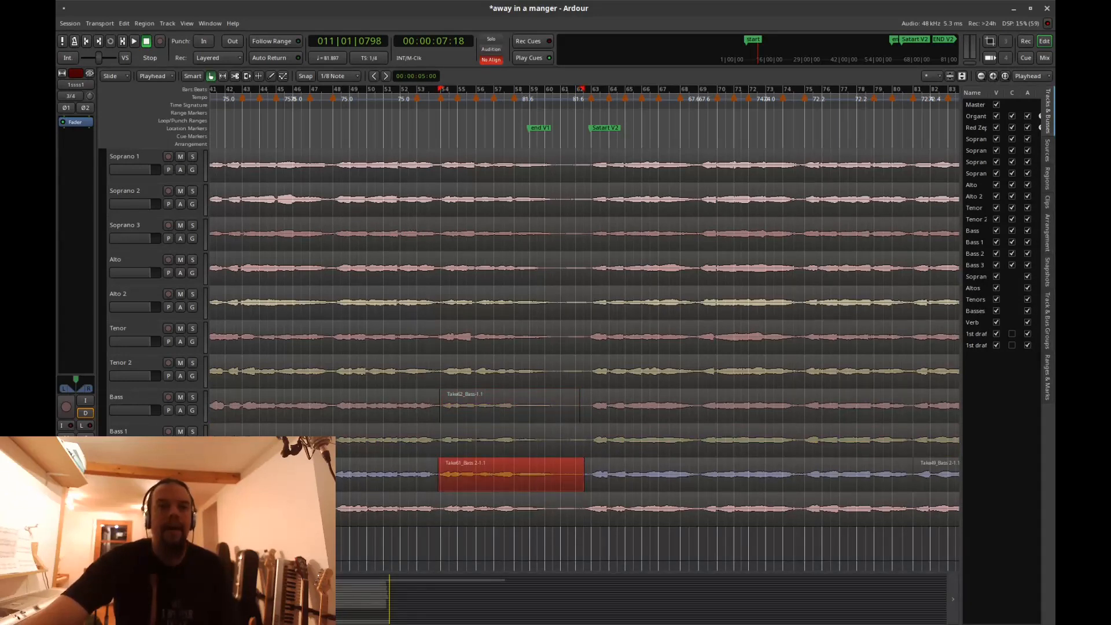
pyautogui.moveTo(252, 598); pyautogui.dragTo(549, 585)
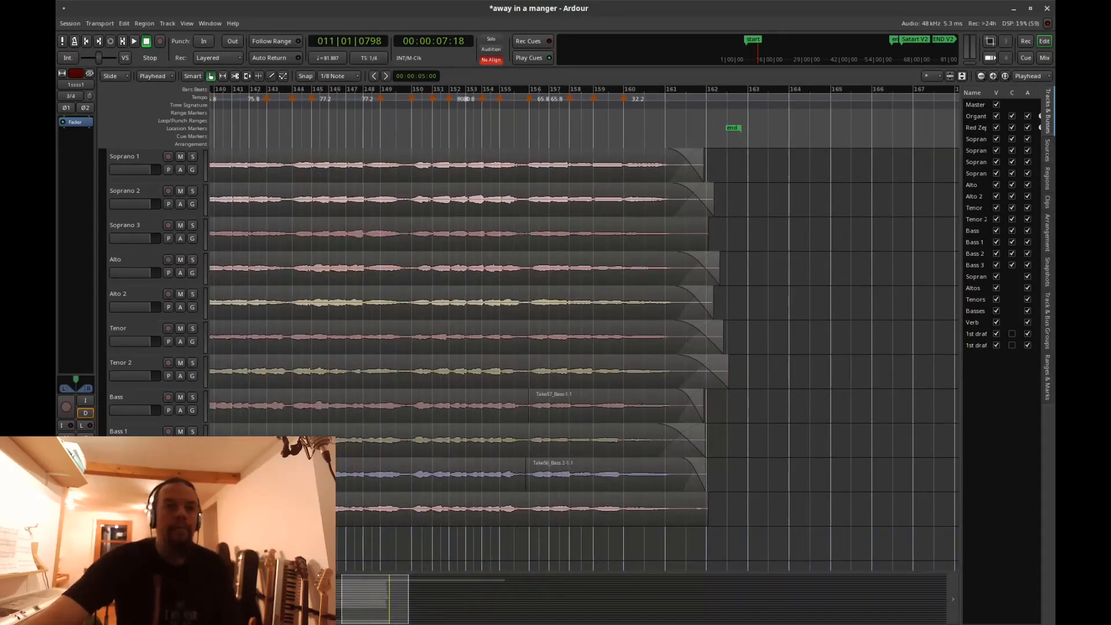
# Step: Solo the Bass 3 track and play it from bar 11 to about bar 24
pyautogui.click(135, 501)
pyautogui.moveTo(365, 592); pyautogui.dragTo(158, 600)
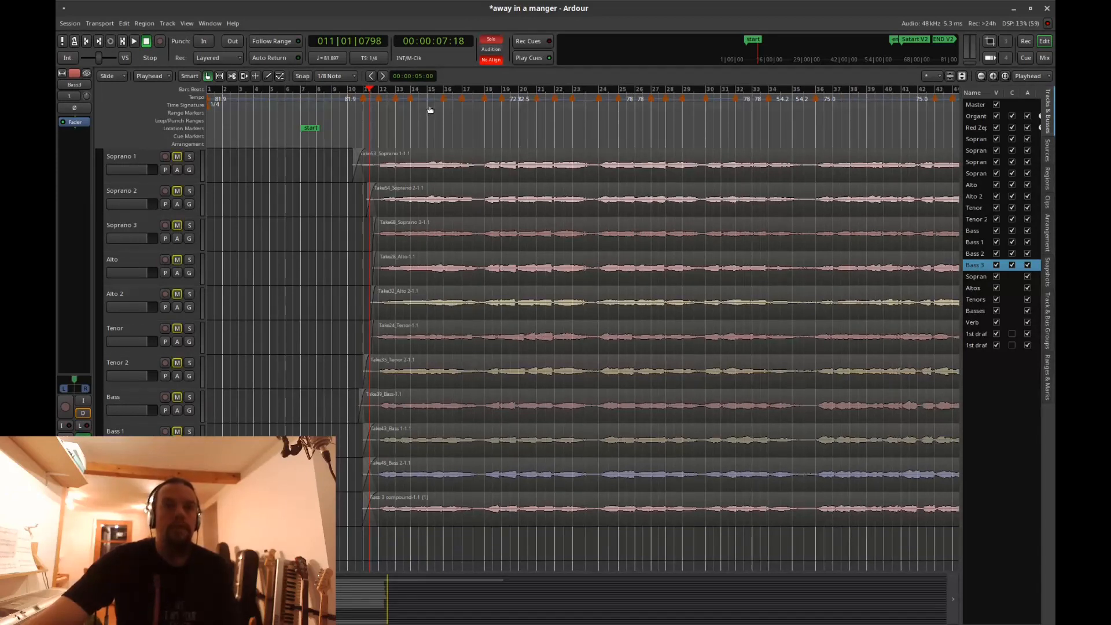
pyautogui.click(365, 142)
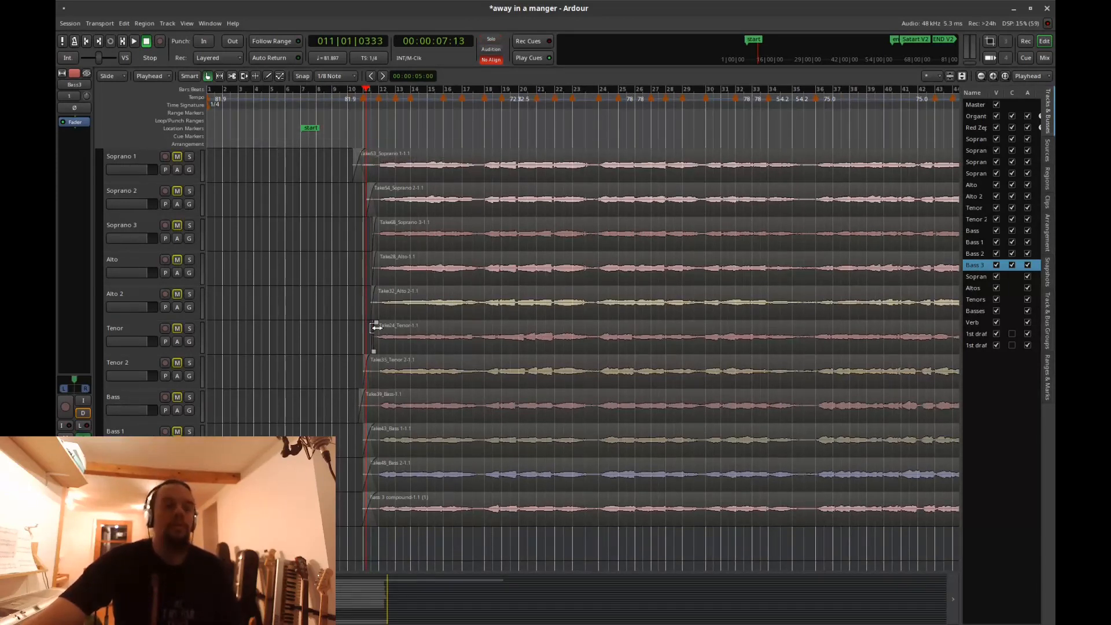
pyautogui.press('space')
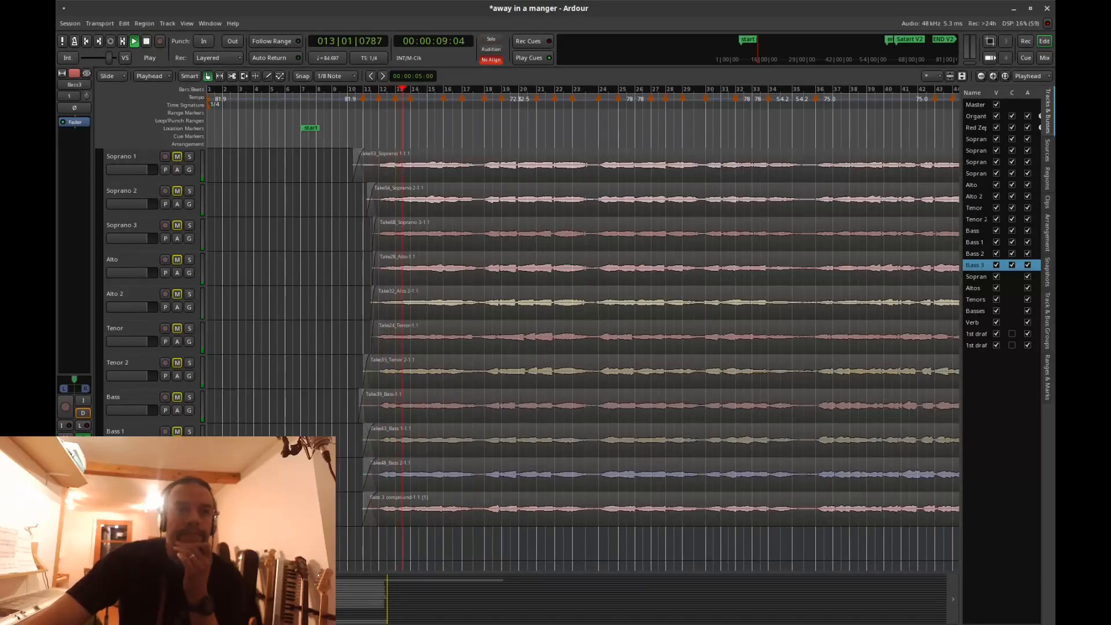
pyautogui.scroll(-3, 578, 289)
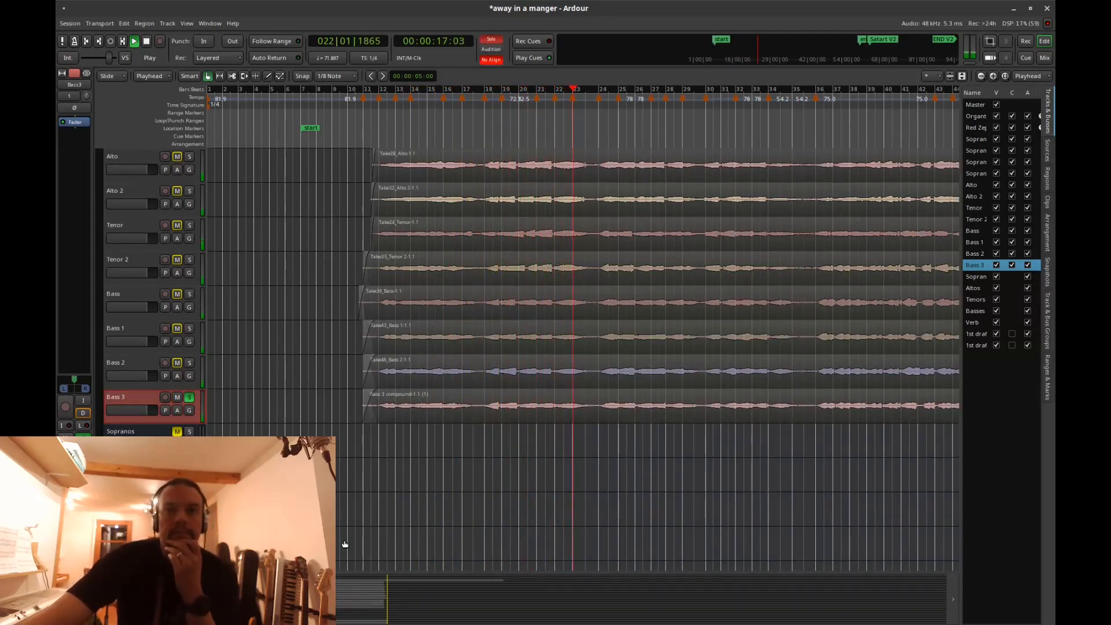
pyautogui.press('space')
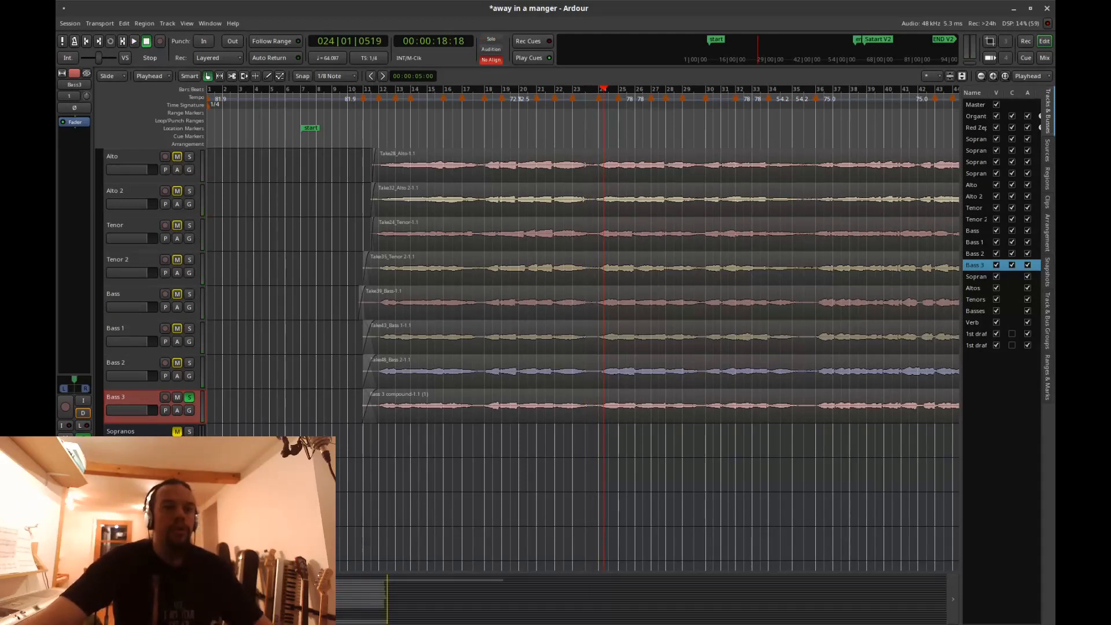
# Step: Unsolo Bass 3 and play the choir from about bar 11 to bar 14 with the Sopranos bus unmuted
pyautogui.click(191, 402)
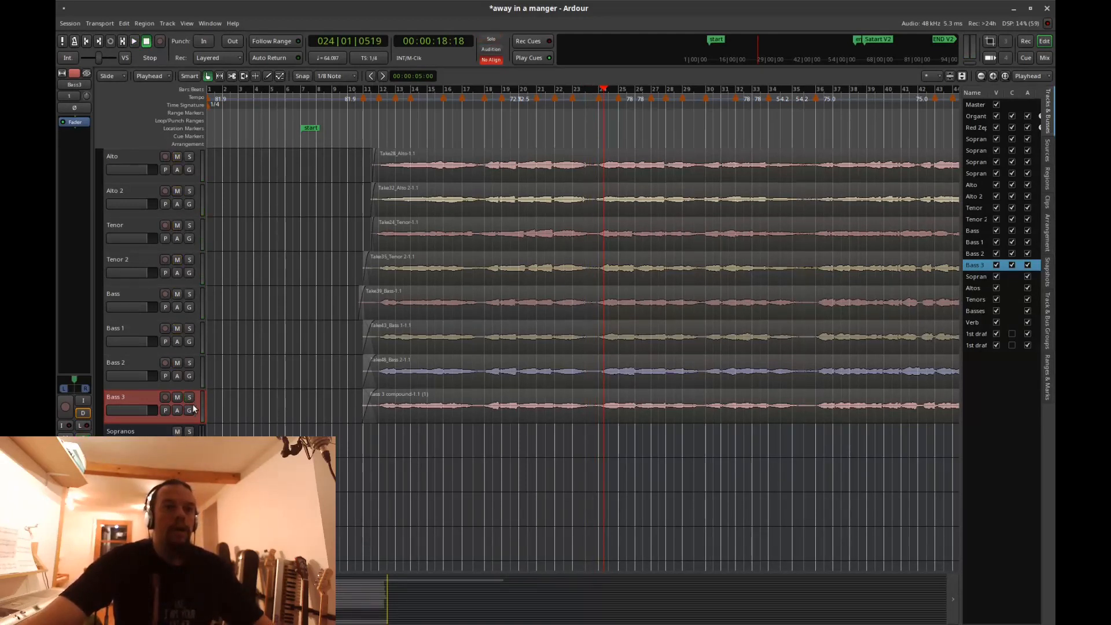
pyautogui.click(371, 142)
pyautogui.press('space')
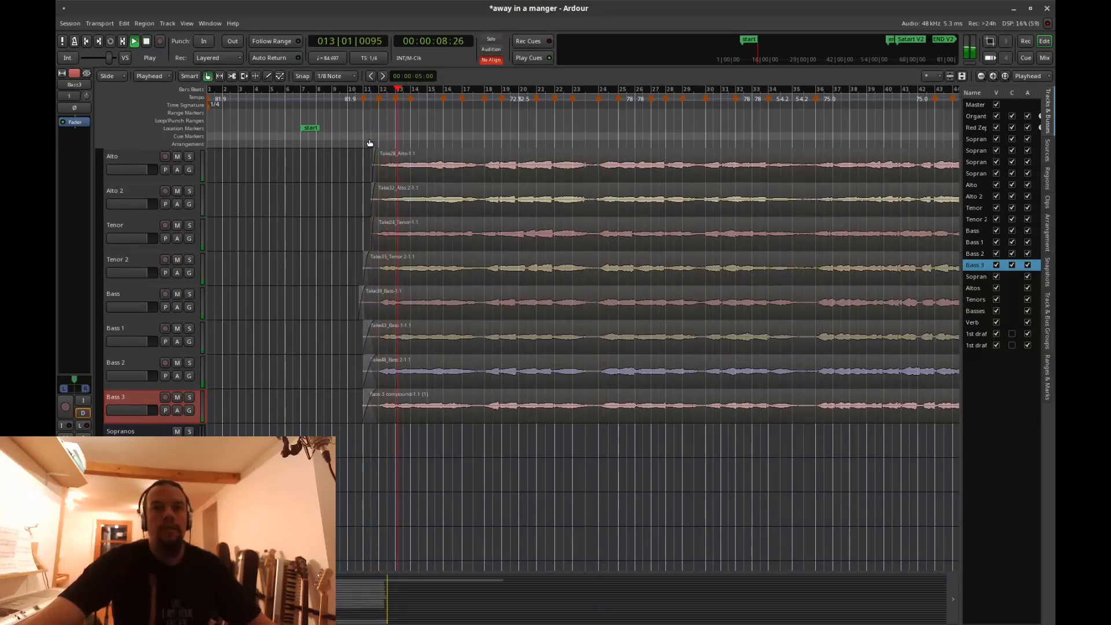
pyautogui.press('space')
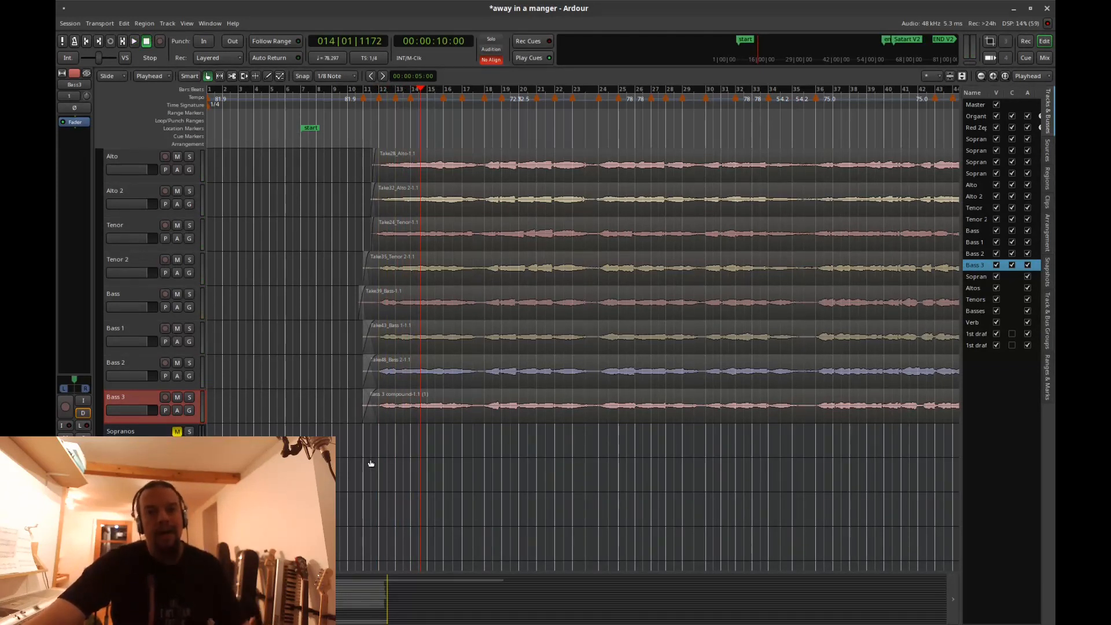
# Step: Pitch shift the Bass 3 region by -4 semitones with formants preserved
pyautogui.click(400, 406)
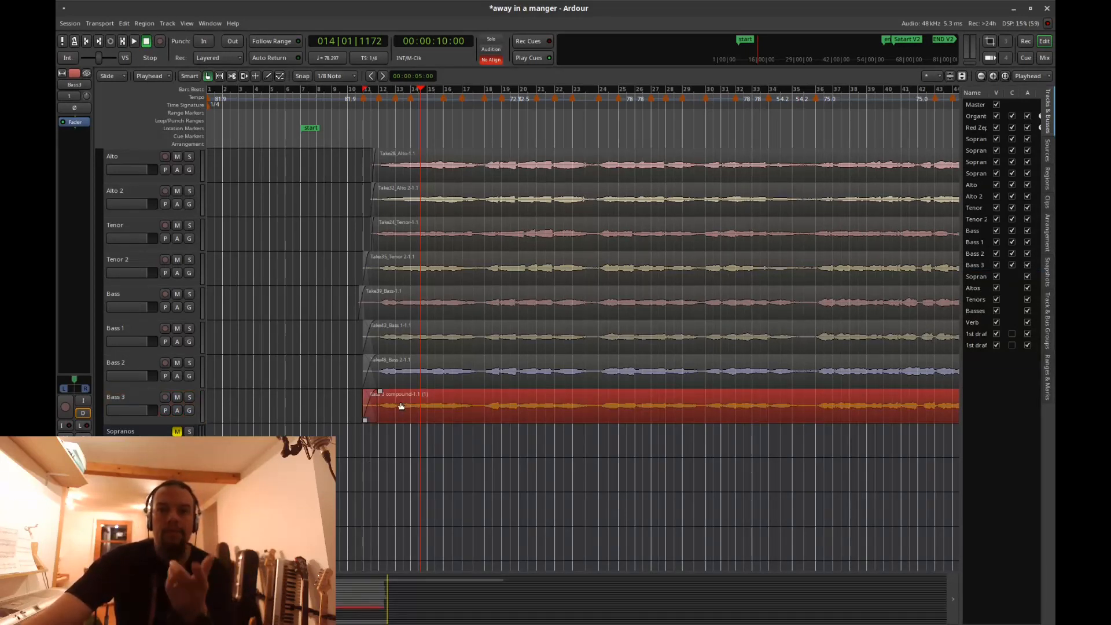
pyautogui.rightClick(453, 408)
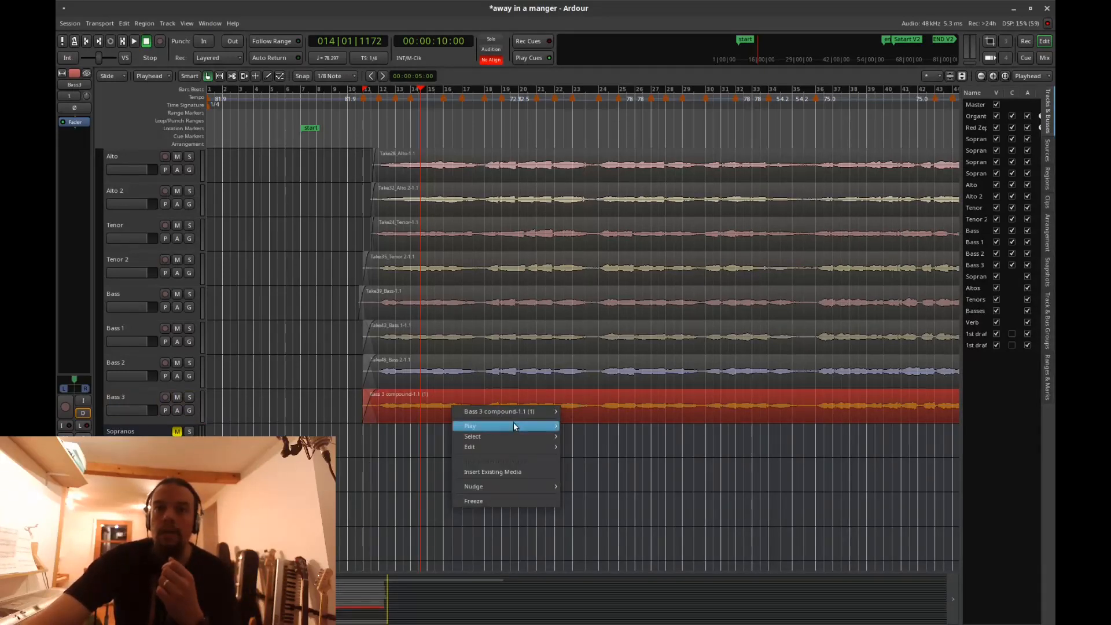
pyautogui.moveTo(514, 411)
pyautogui.moveTo(682, 456)
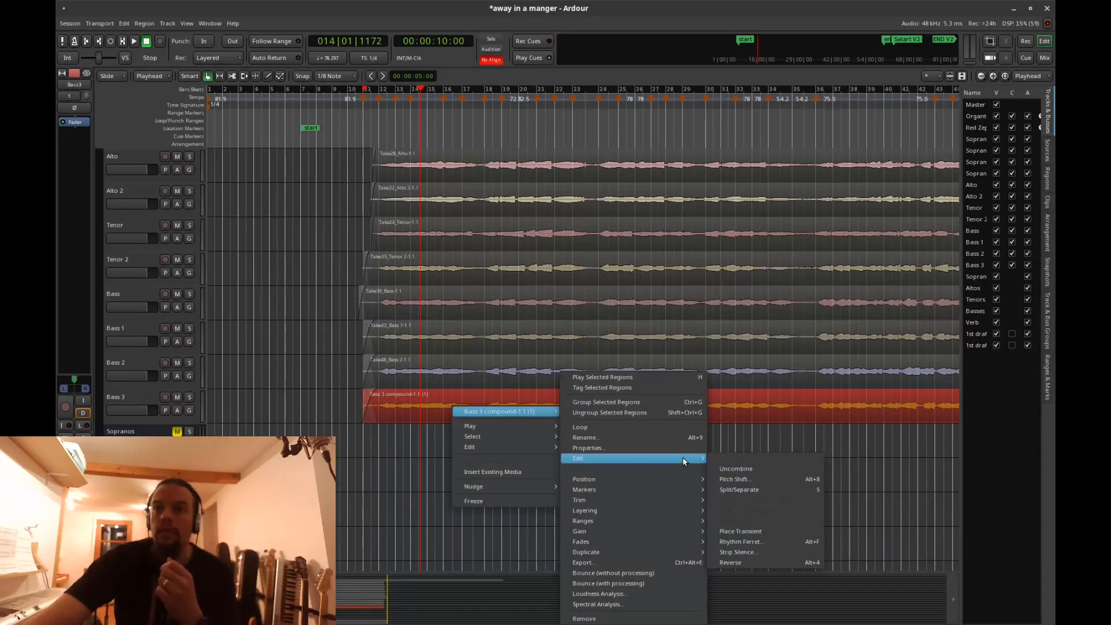
pyautogui.click(729, 480)
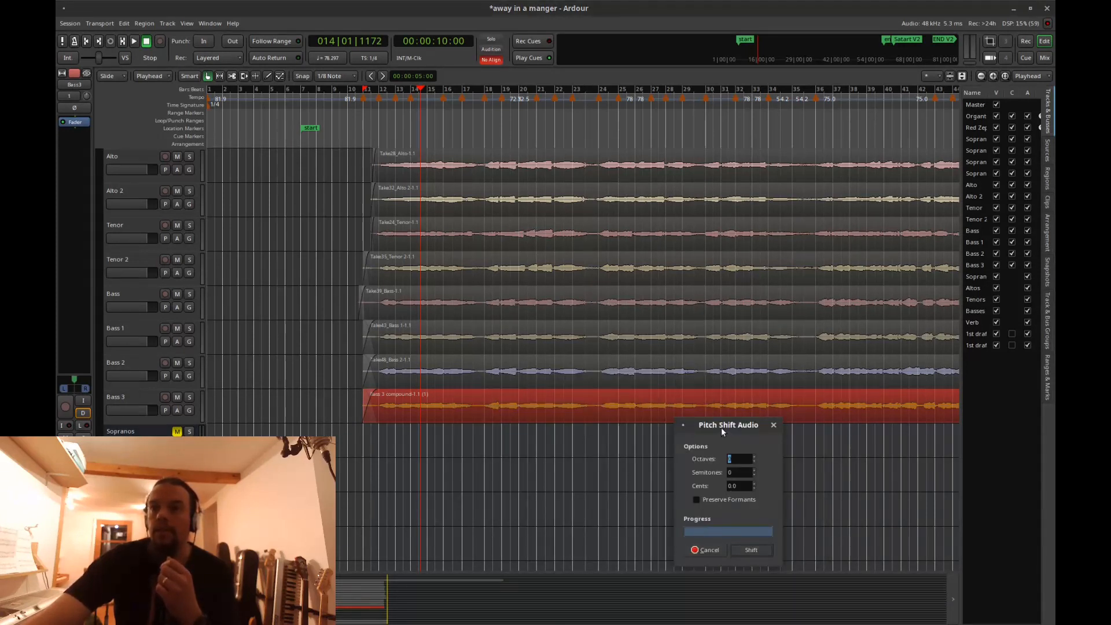
pyautogui.moveTo(721, 427); pyautogui.dragTo(513, 329)
pyautogui.click(489, 401)
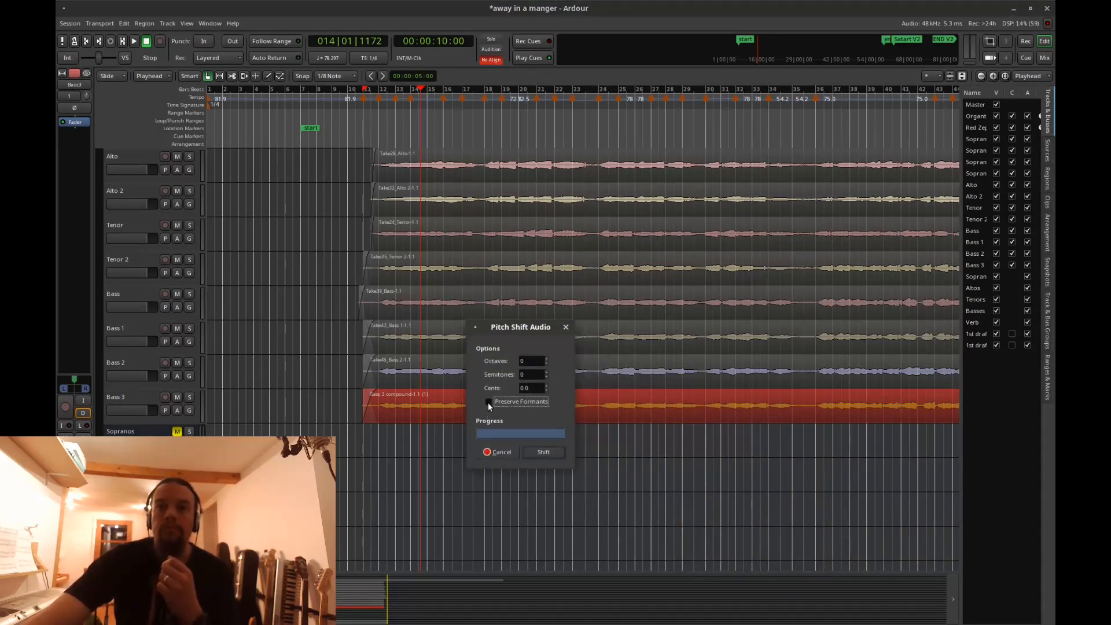
pyautogui.click(546, 377)
pyautogui.click(546, 376)
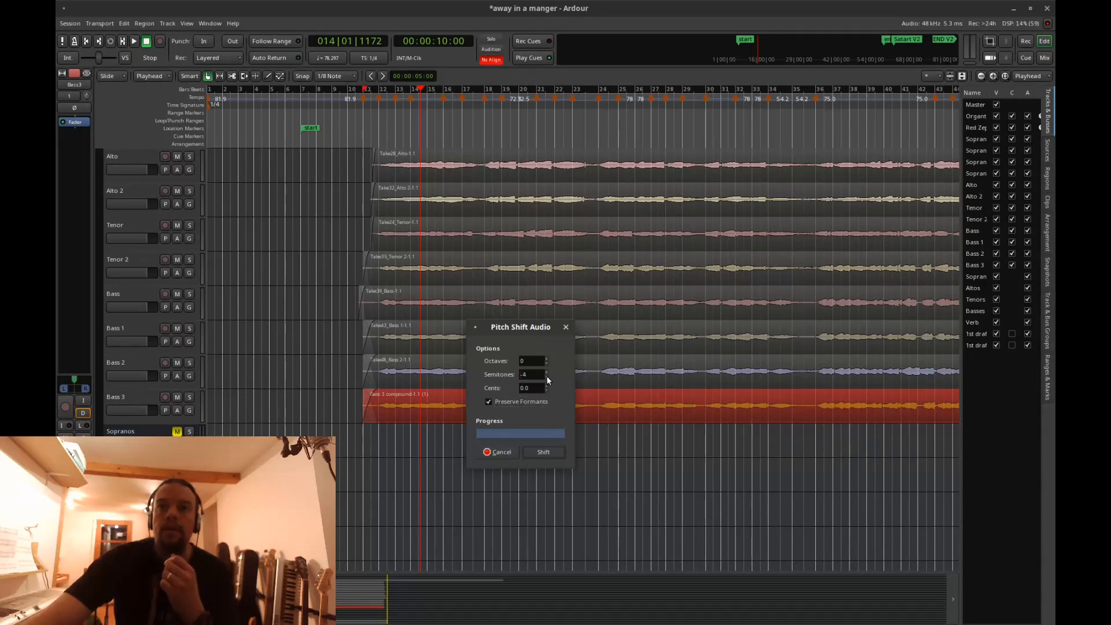
pyautogui.click(550, 451)
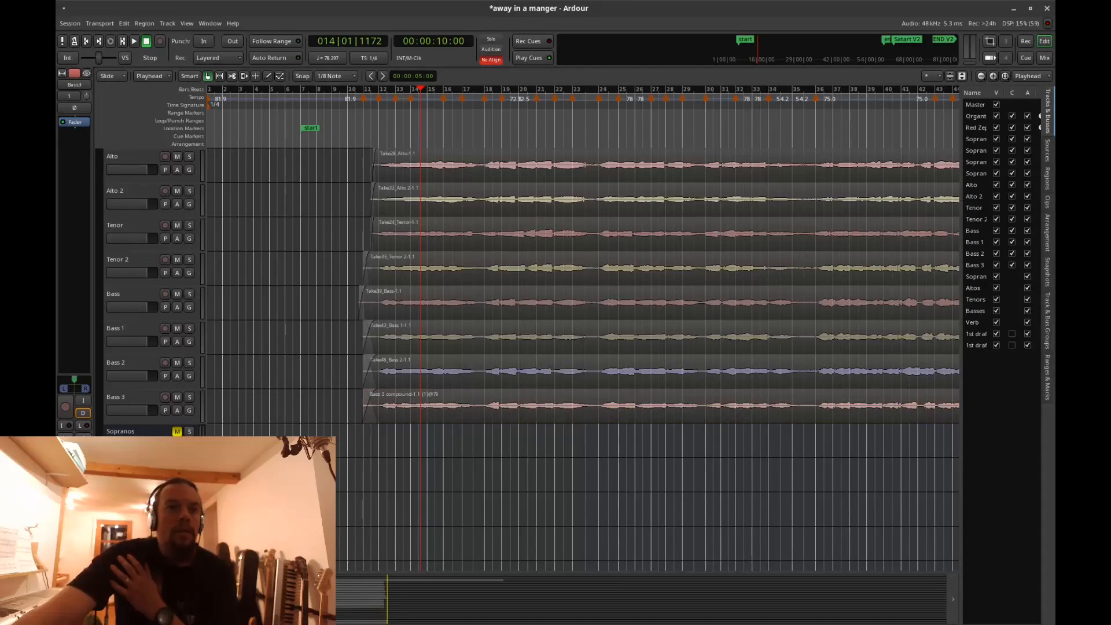
# Step: Select the Soprano 3 region and undo its last drag
pyautogui.scroll(5, 376, 450)
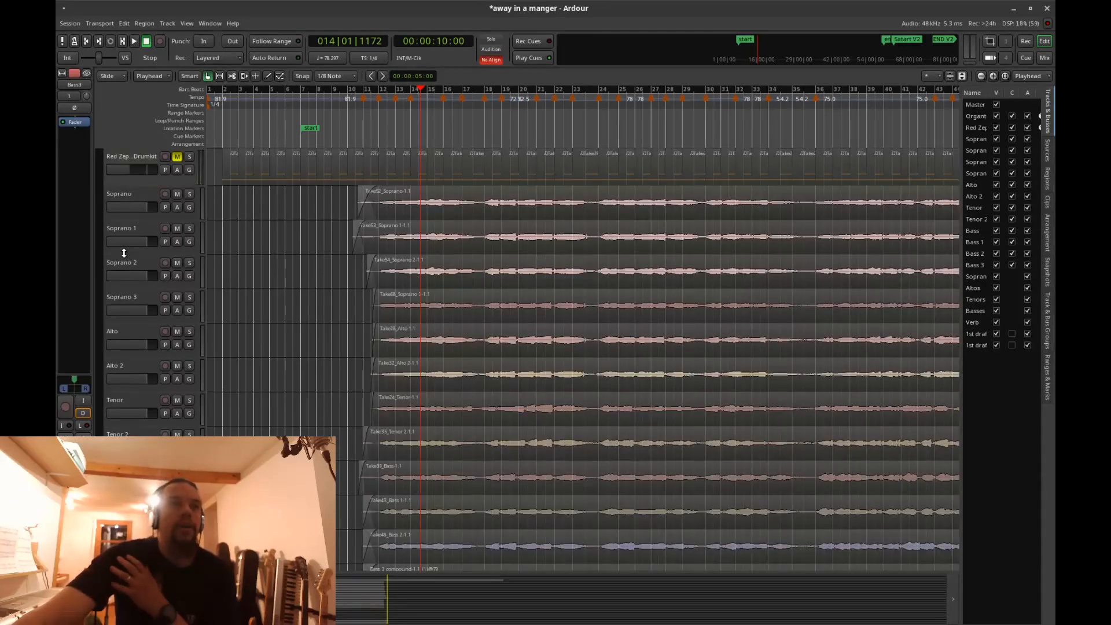
pyautogui.click(133, 298)
pyautogui.click(477, 302)
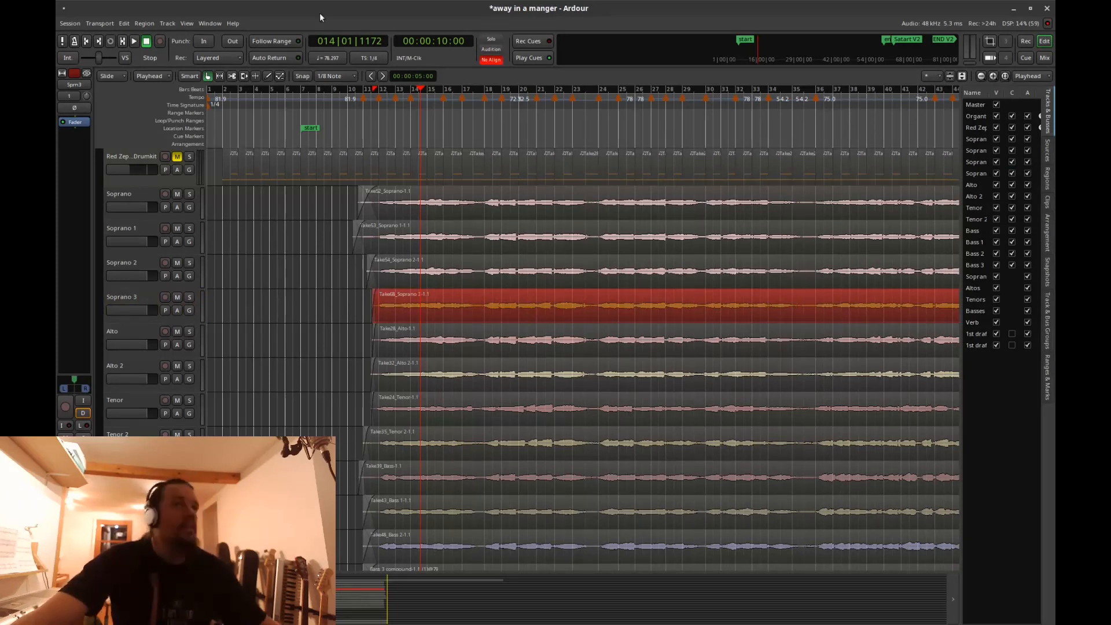
pyautogui.click(123, 23)
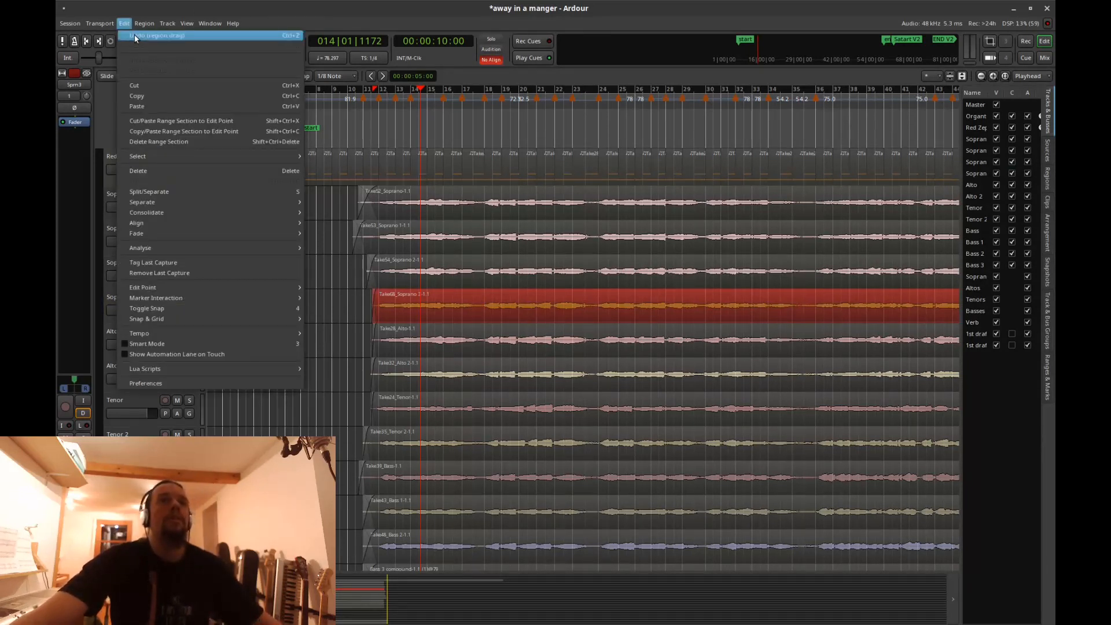
pyautogui.click(134, 35)
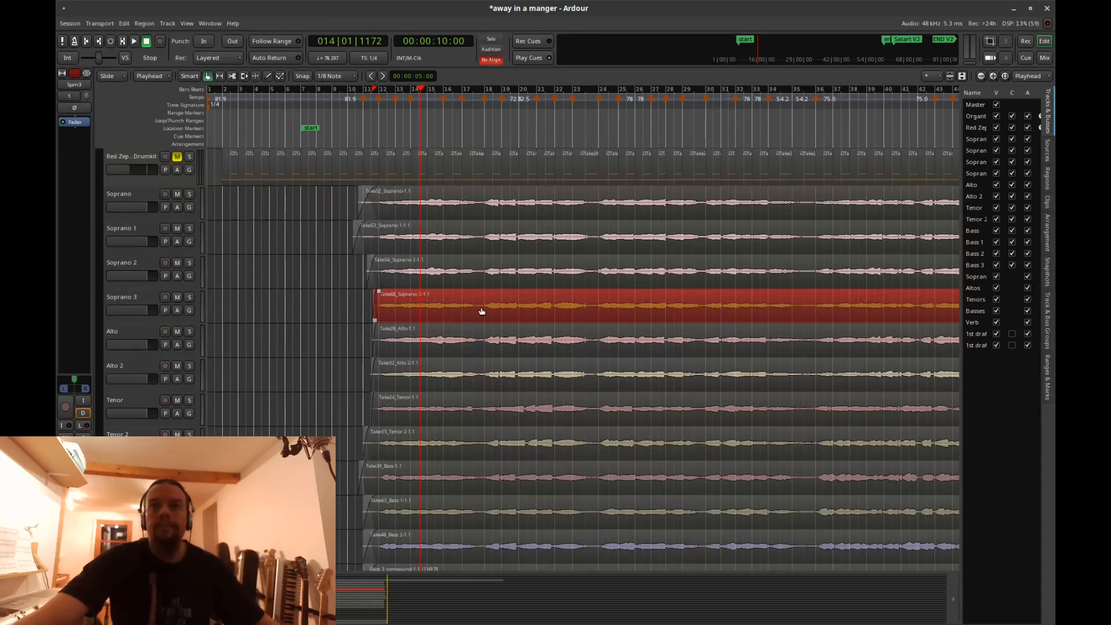
pyautogui.rightClick(481, 311)
pyautogui.moveTo(523, 315)
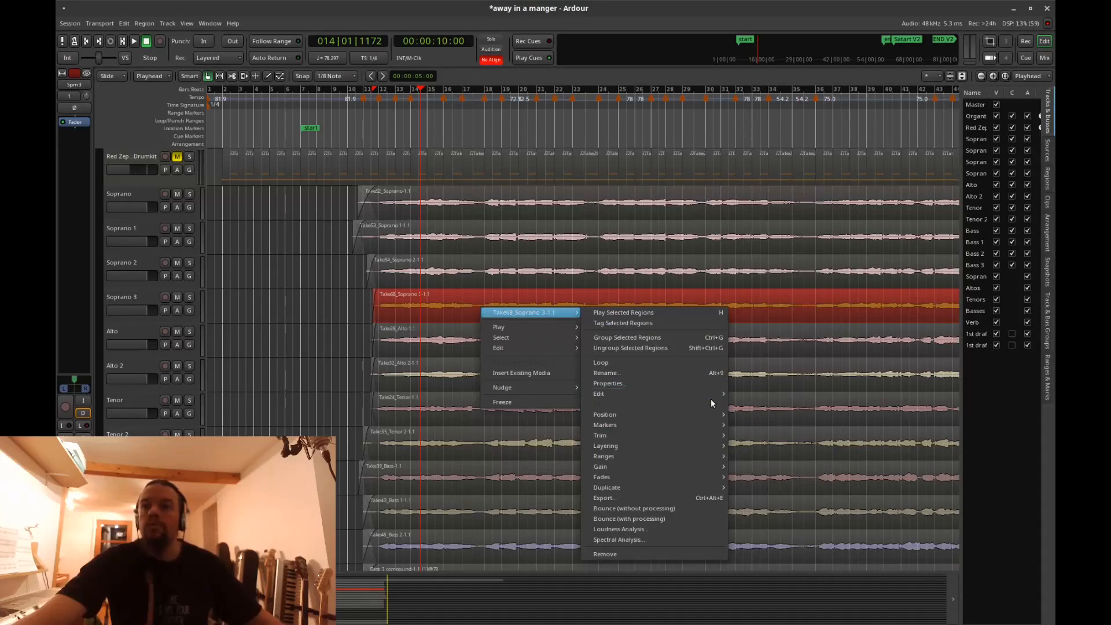
pyautogui.moveTo(714, 394)
pyautogui.click(788, 413)
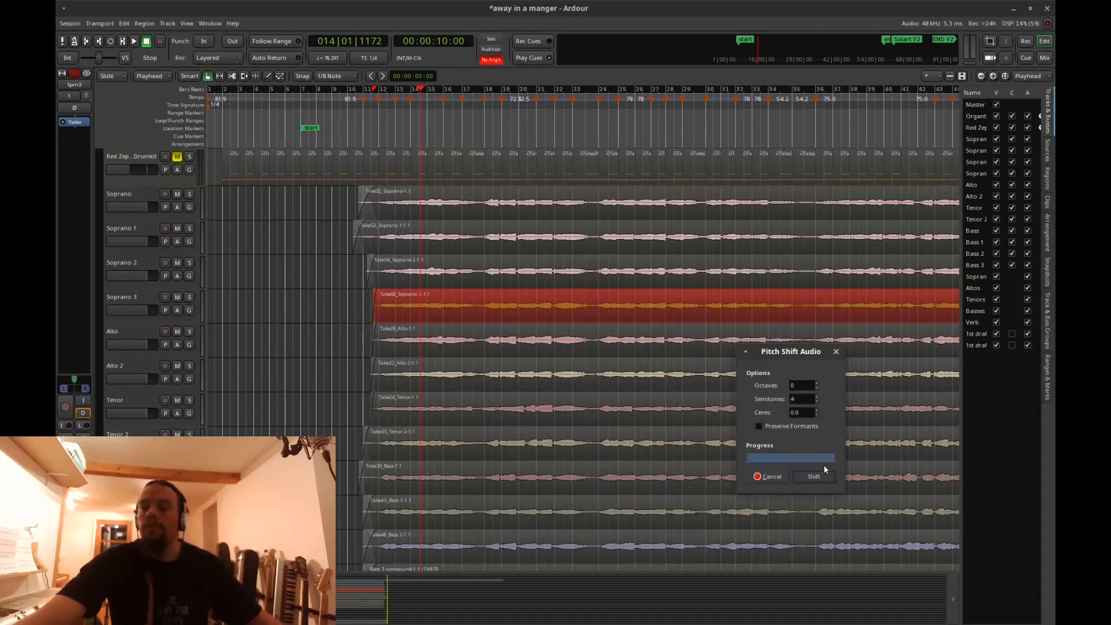
pyautogui.click(764, 425)
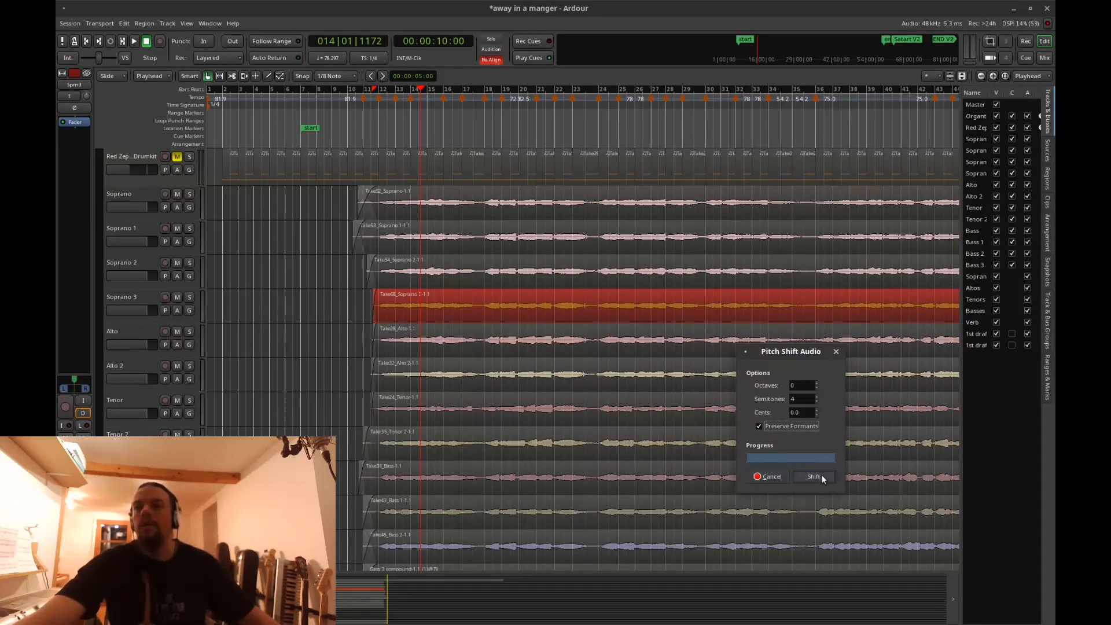
pyautogui.click(765, 479)
# Step: Undo the pitch shift of the Bass 3 region
pyautogui.click(123, 24)
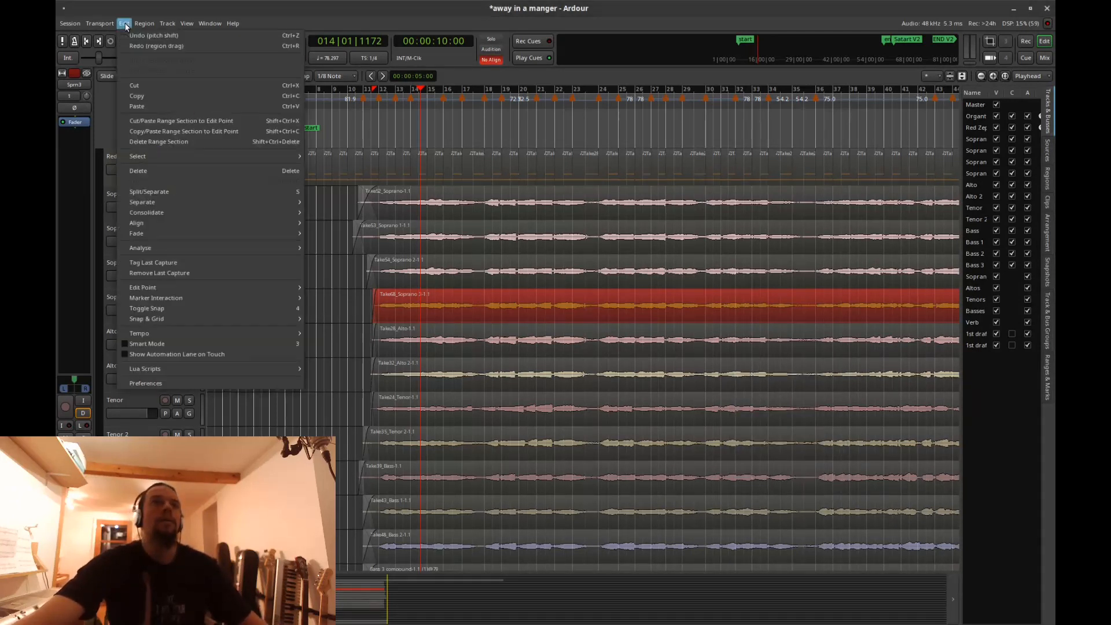
pyautogui.click(148, 36)
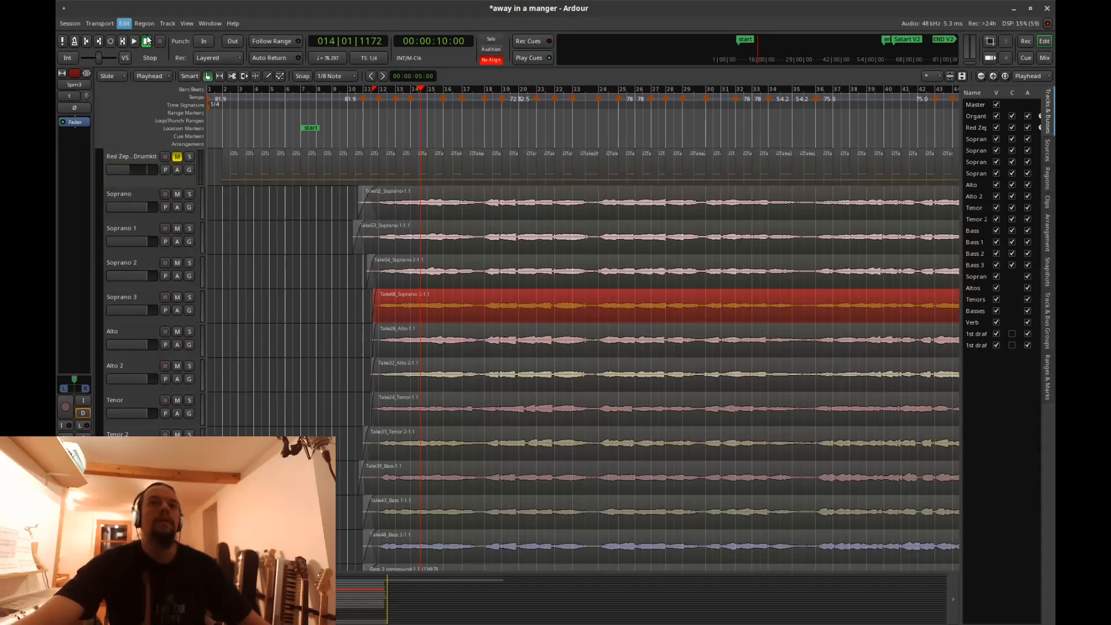
# Step: Pitch shift the restored Bass 3 region down 4 semitones, preserving its formants
pyautogui.scroll(-7, 365, 297)
pyautogui.rightClick(518, 341)
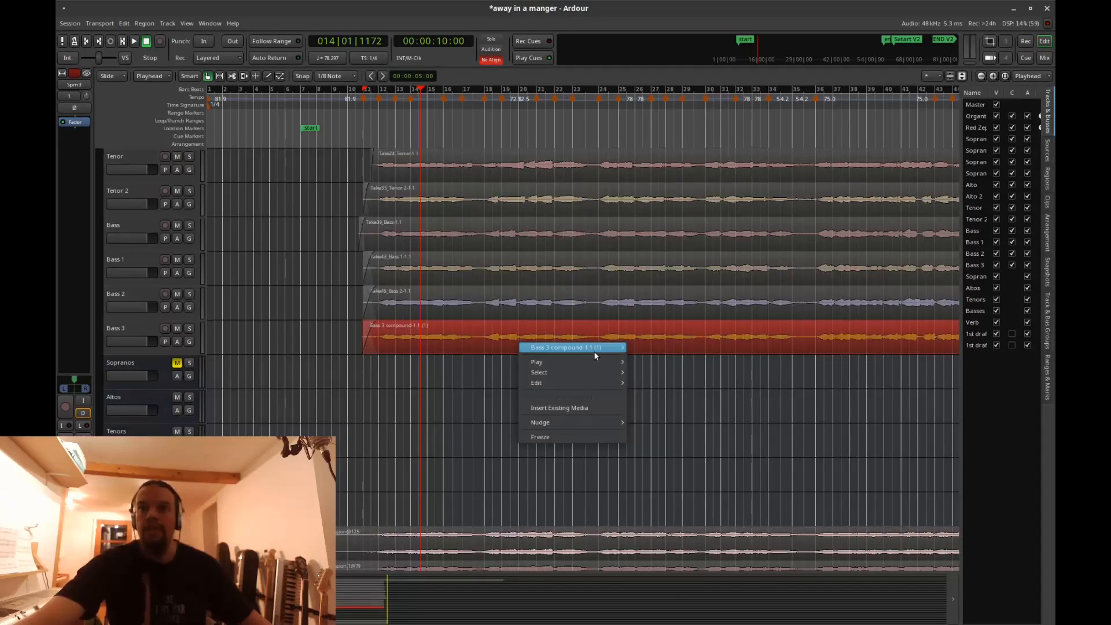
pyautogui.moveTo(609, 348)
pyautogui.moveTo(719, 428)
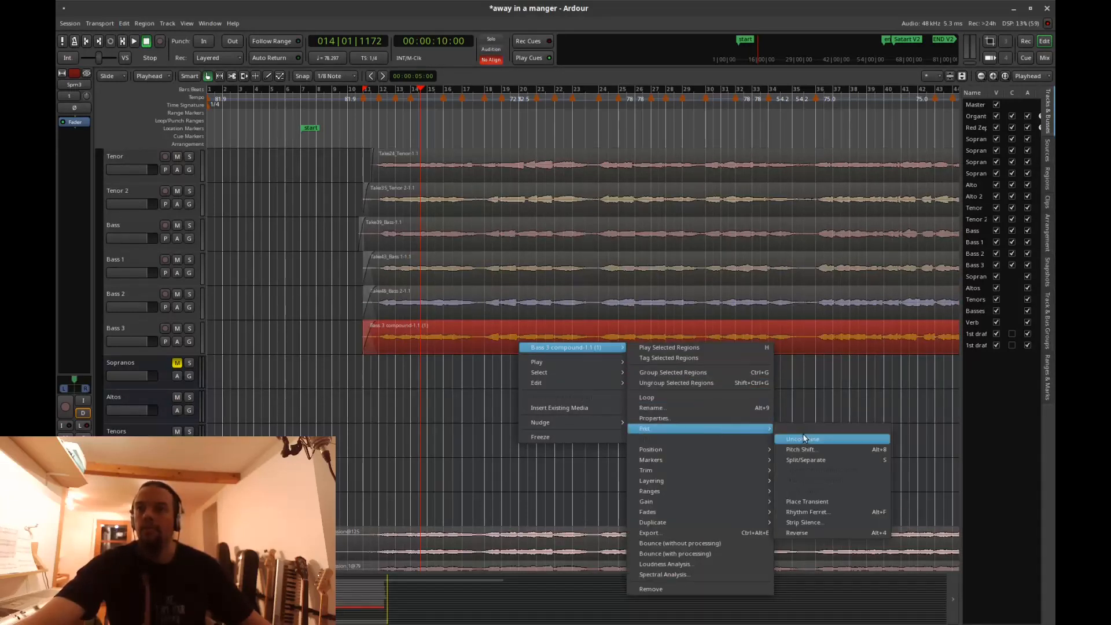
pyautogui.click(806, 450)
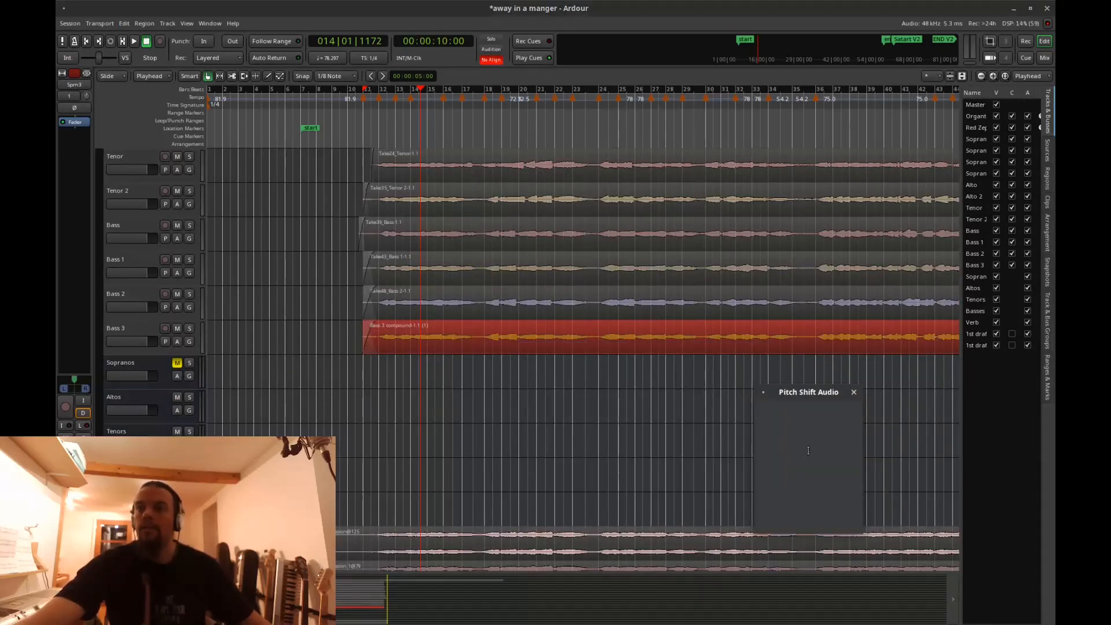
pyautogui.click(775, 465)
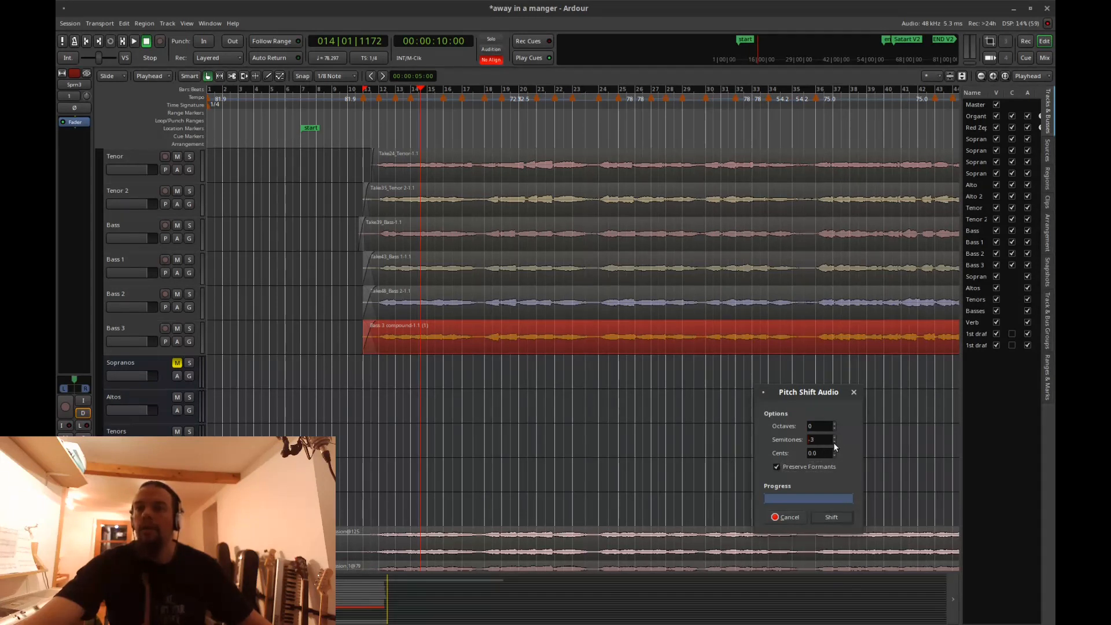
pyautogui.click(831, 516)
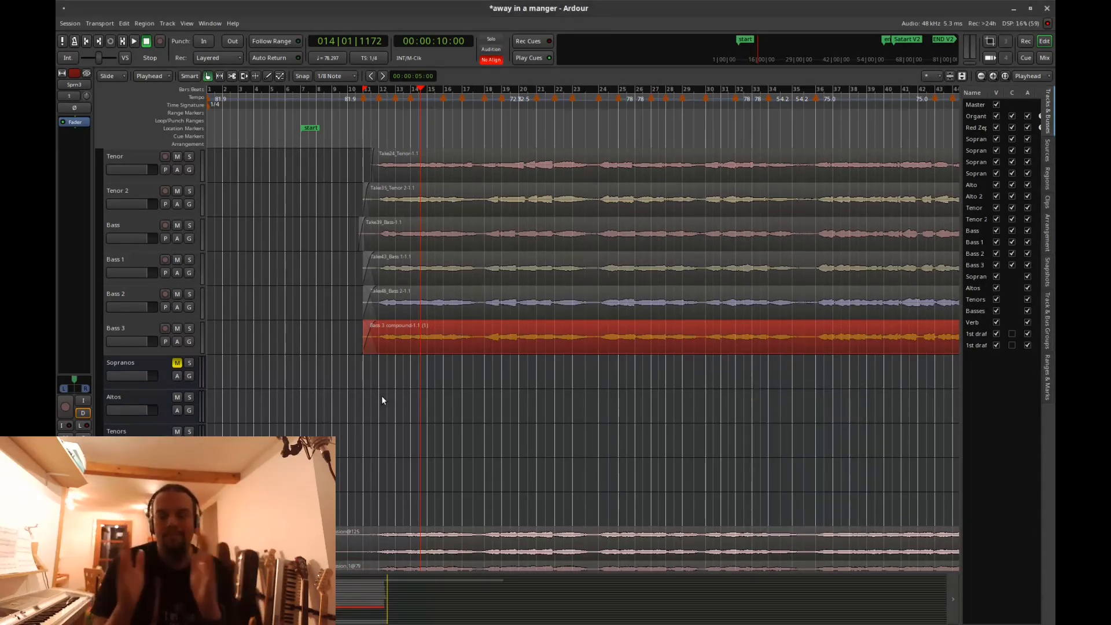
# Step: Pitch shift the Soprano 3 region up 4 semitones with formants preserved
pyautogui.scroll(2, 305, 305)
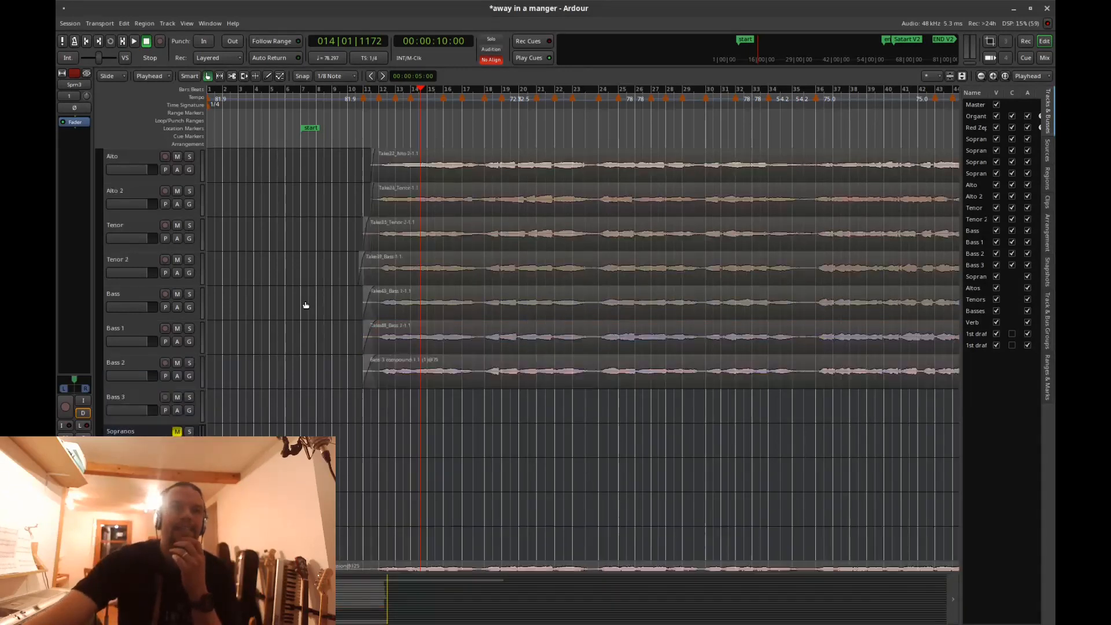
pyautogui.scroll(6, 307, 301)
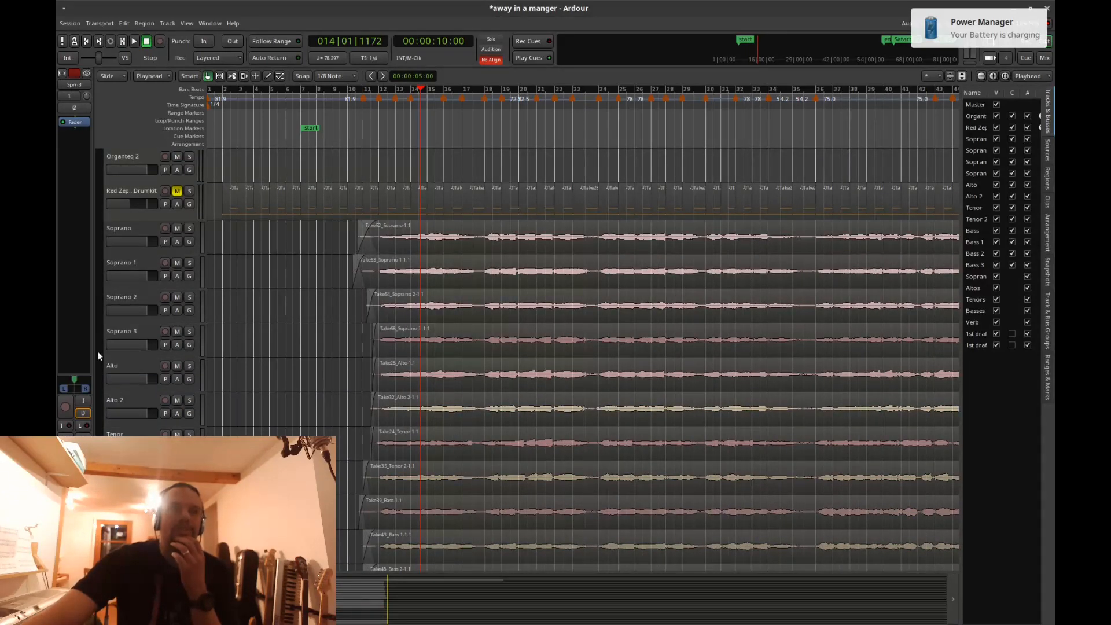
pyautogui.click(144, 332)
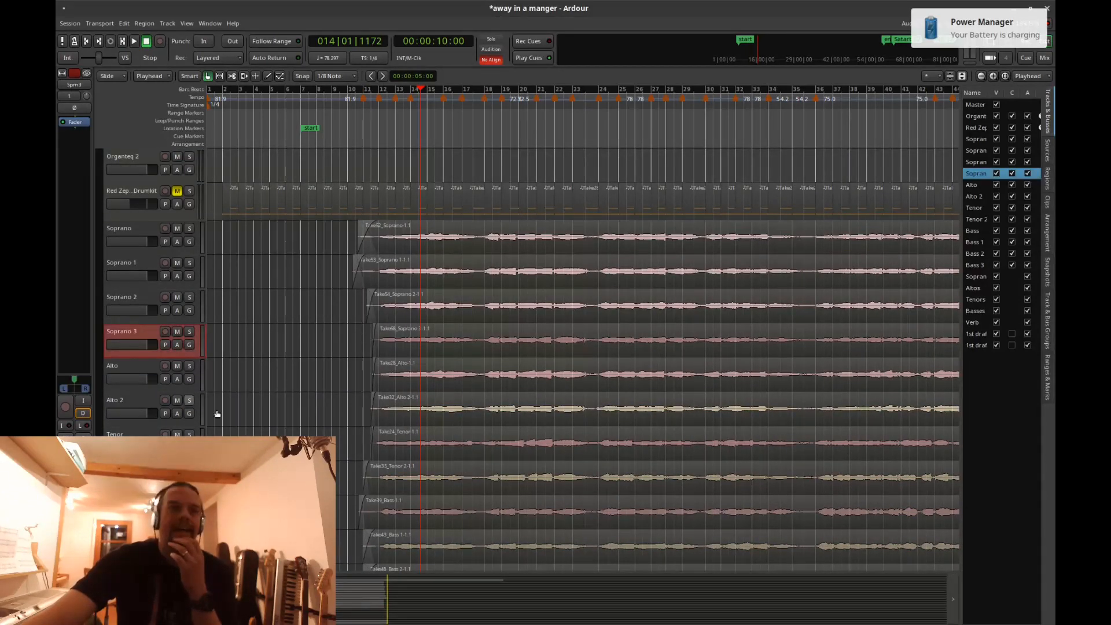
pyautogui.rightClick(502, 342)
pyautogui.moveTo(504, 342)
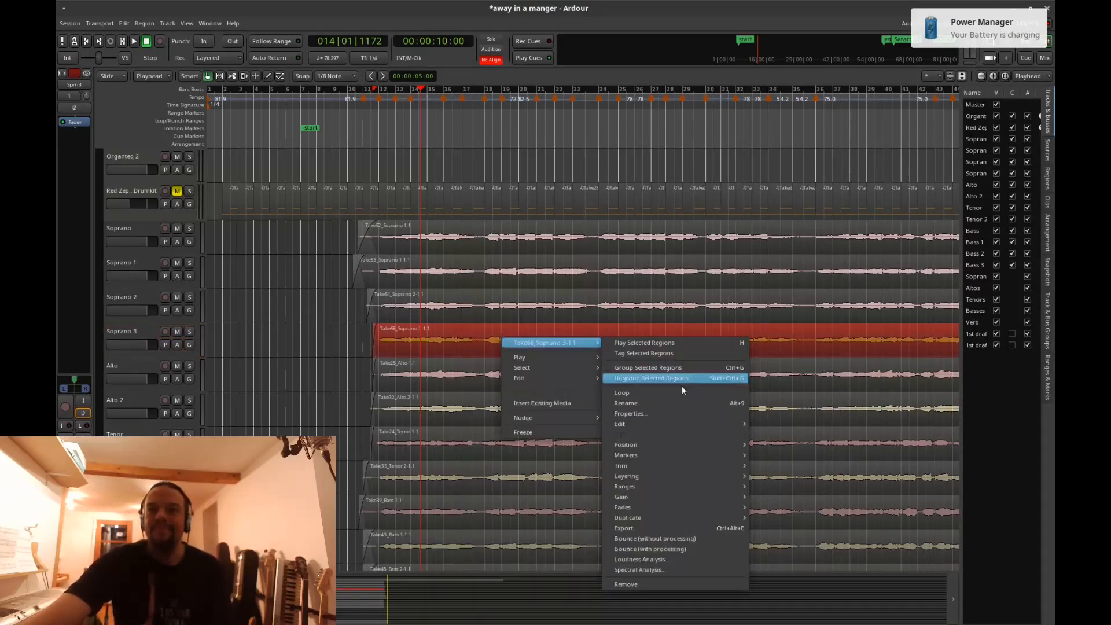
pyautogui.moveTo(693, 424)
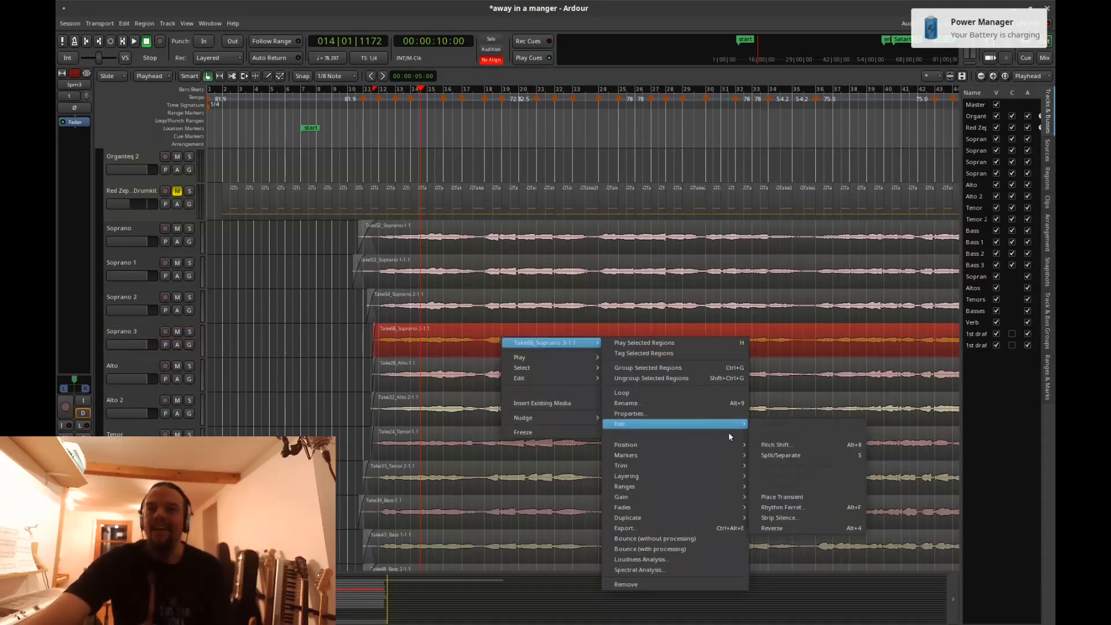
pyautogui.click(778, 446)
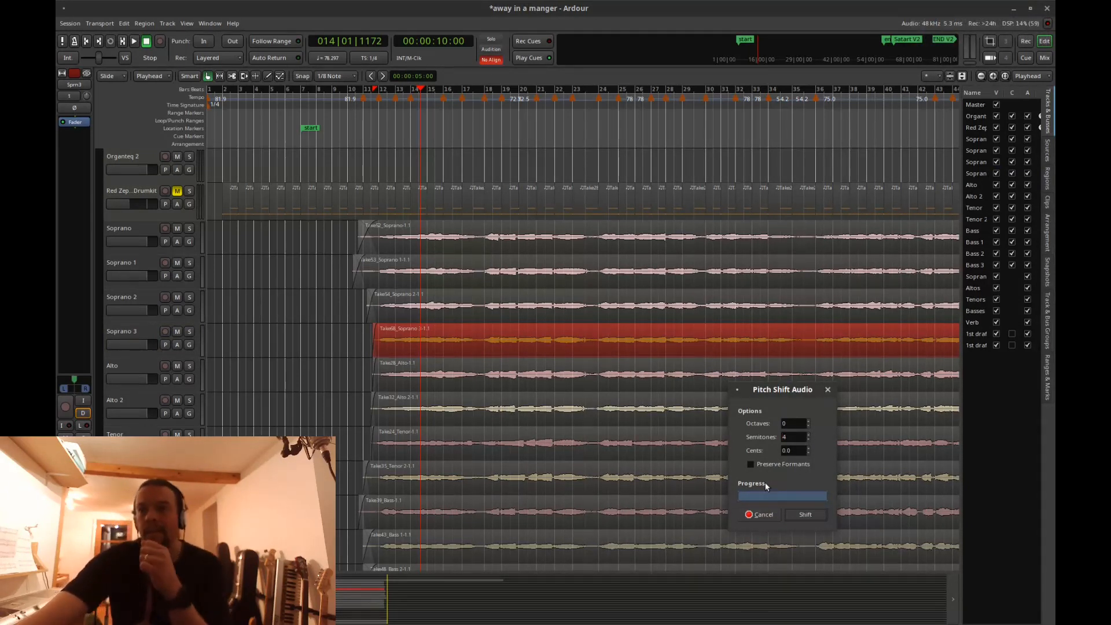
pyautogui.click(751, 465)
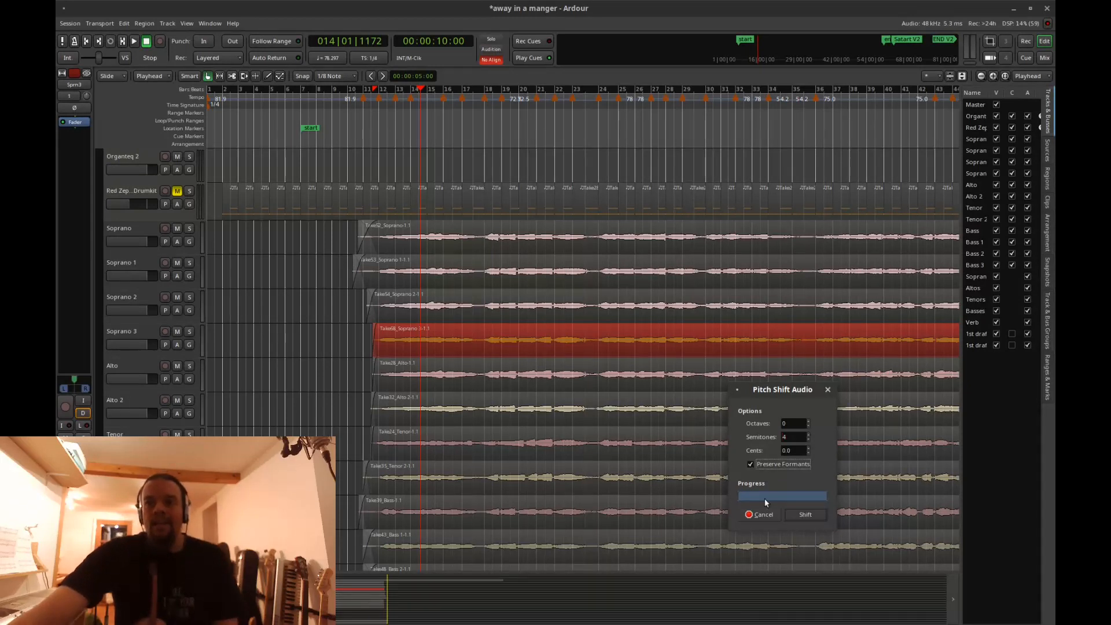
pyautogui.click(810, 513)
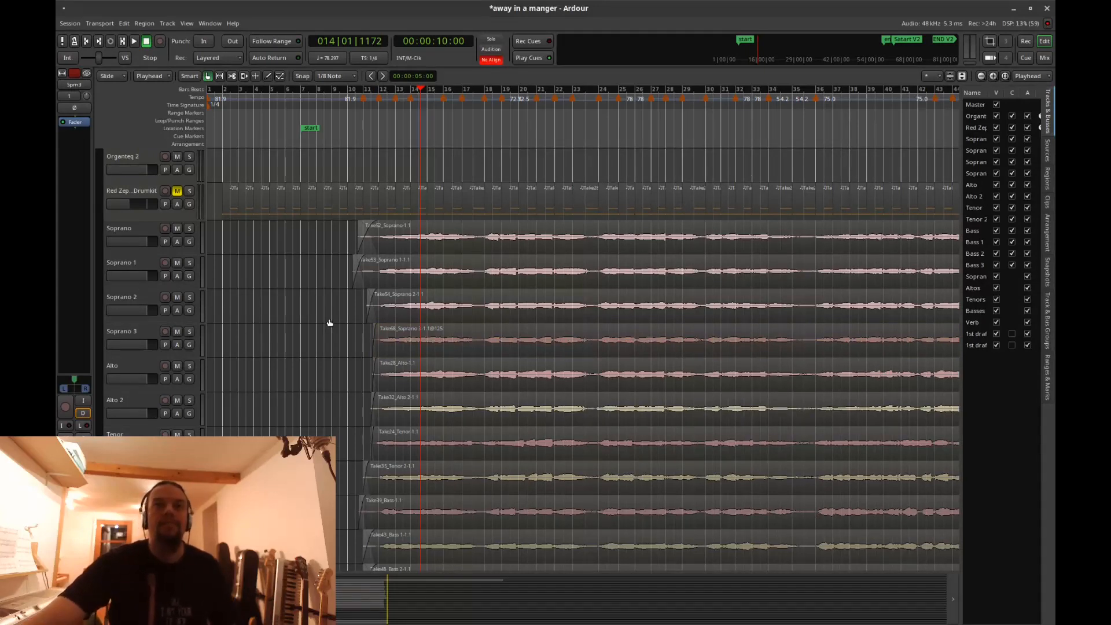
# Step: Unmute the Sopranos bus and play the choir from bar 10, just before the voices enter
pyautogui.scroll(-4, 294, 370)
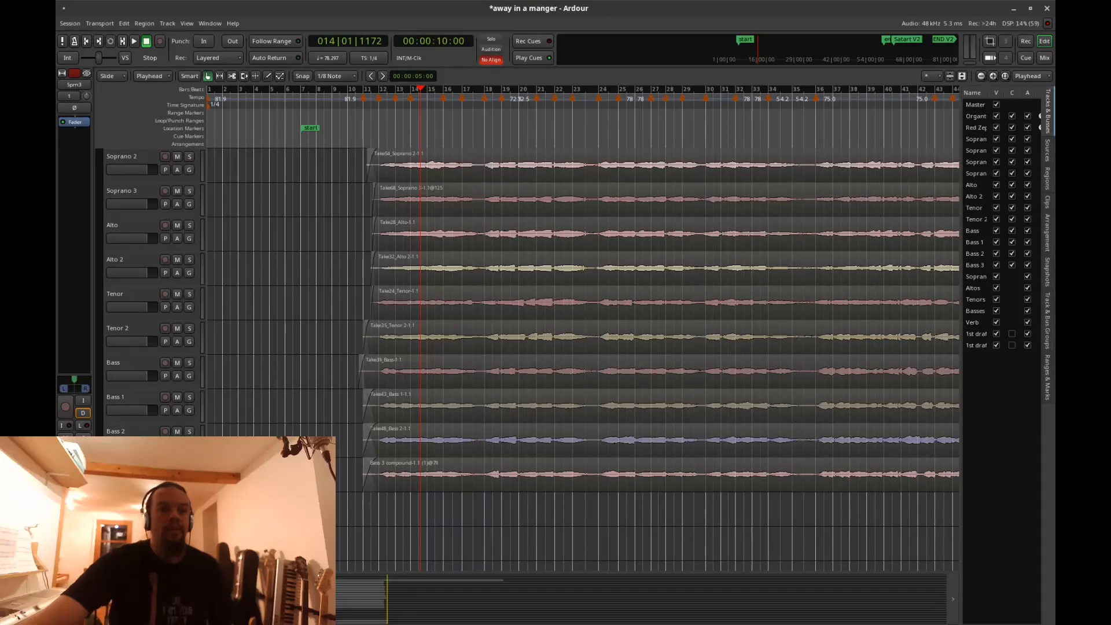
pyautogui.scroll(-4, 579, 289)
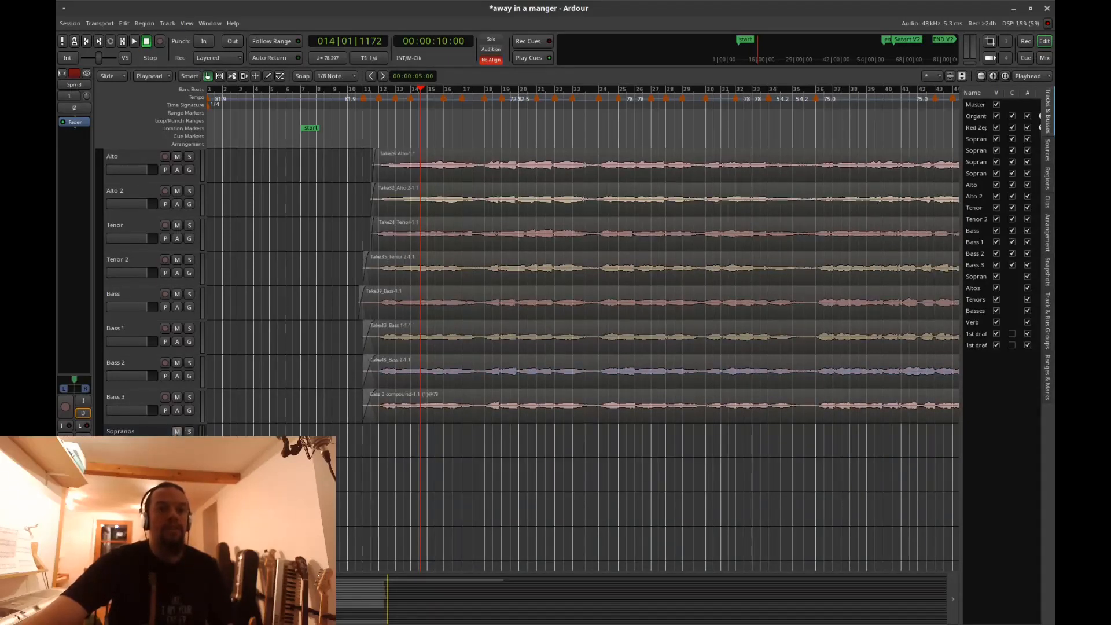
pyautogui.scroll(-3, 578, 289)
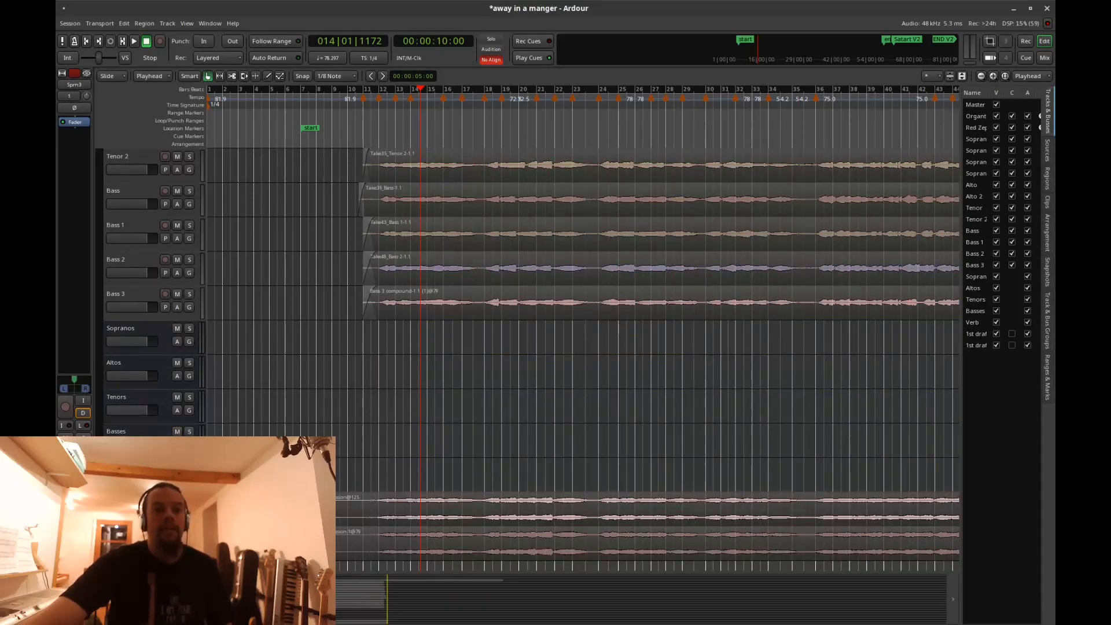
pyautogui.scroll(9, 338, 454)
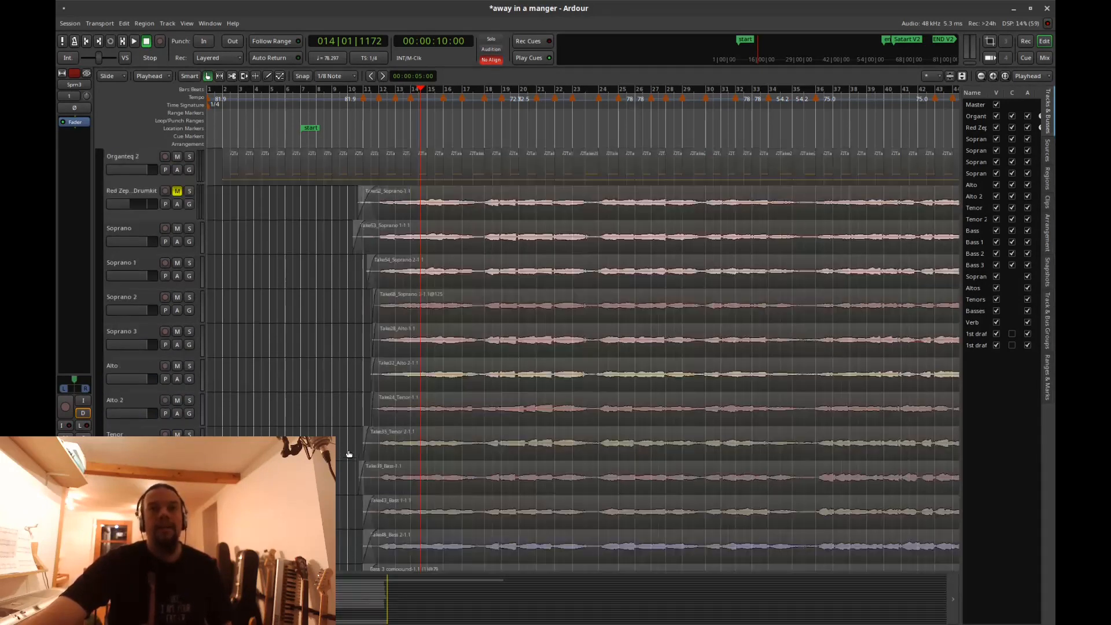
pyautogui.click(357, 139)
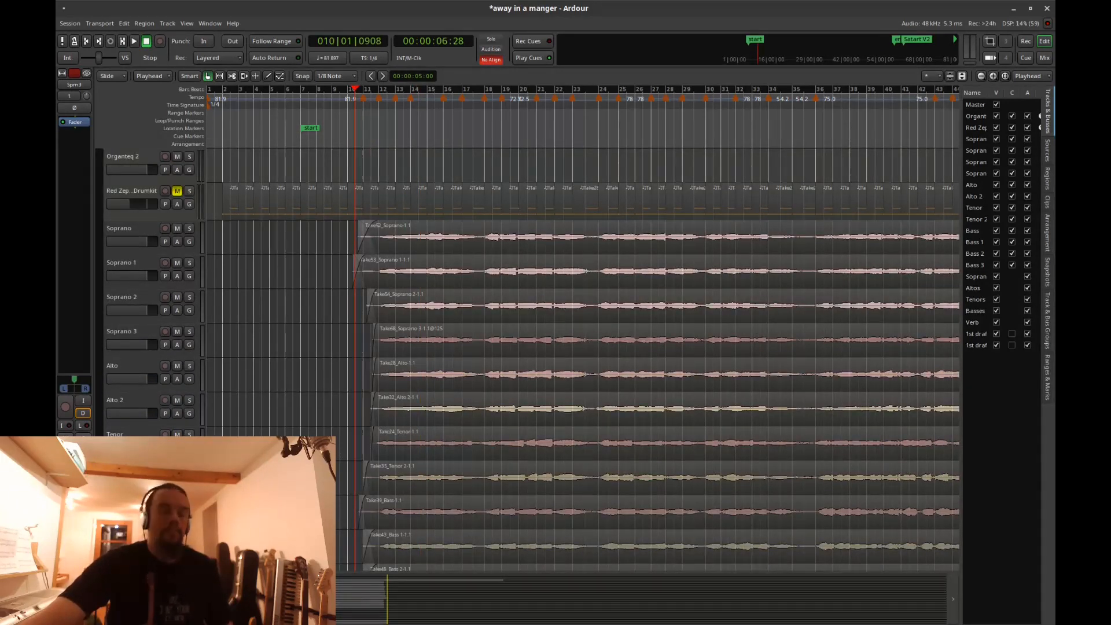
pyautogui.press('space')
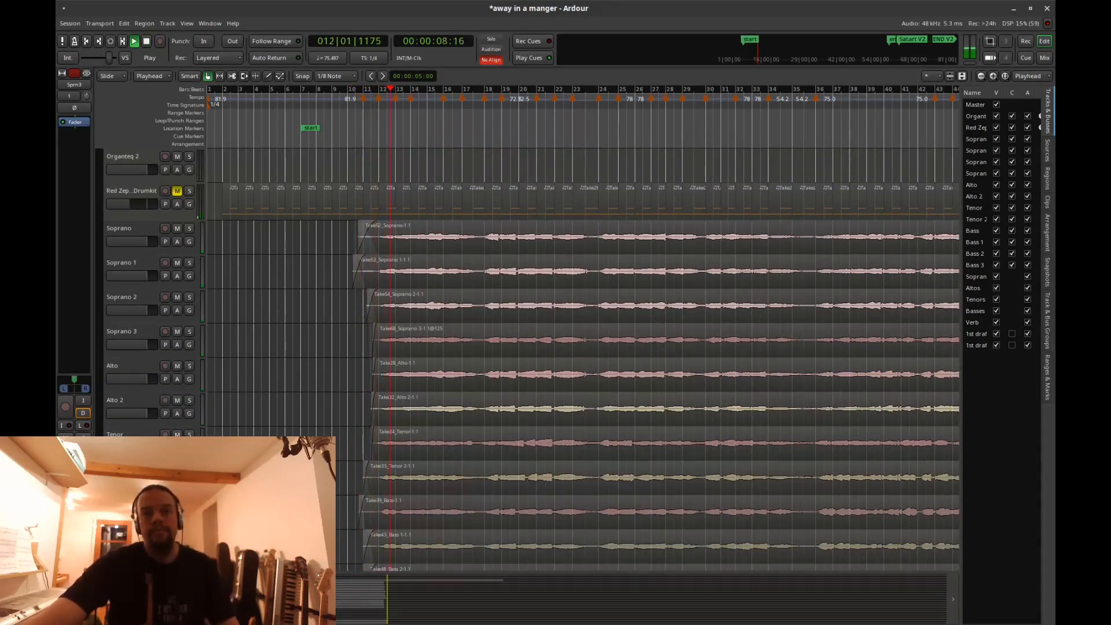
# Step: Listen to the choir blend through verse 1 into verse 2, select the Master bus and stop playback at bar 75
pyautogui.scroll(-4, 285, 430)
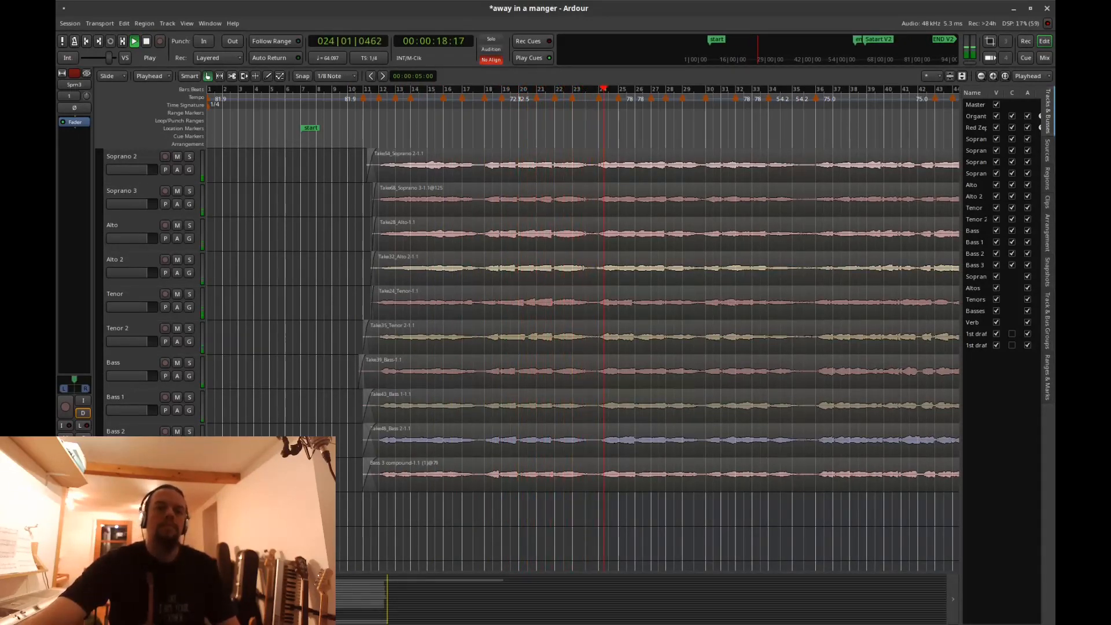
pyautogui.scroll(3, 158, 399)
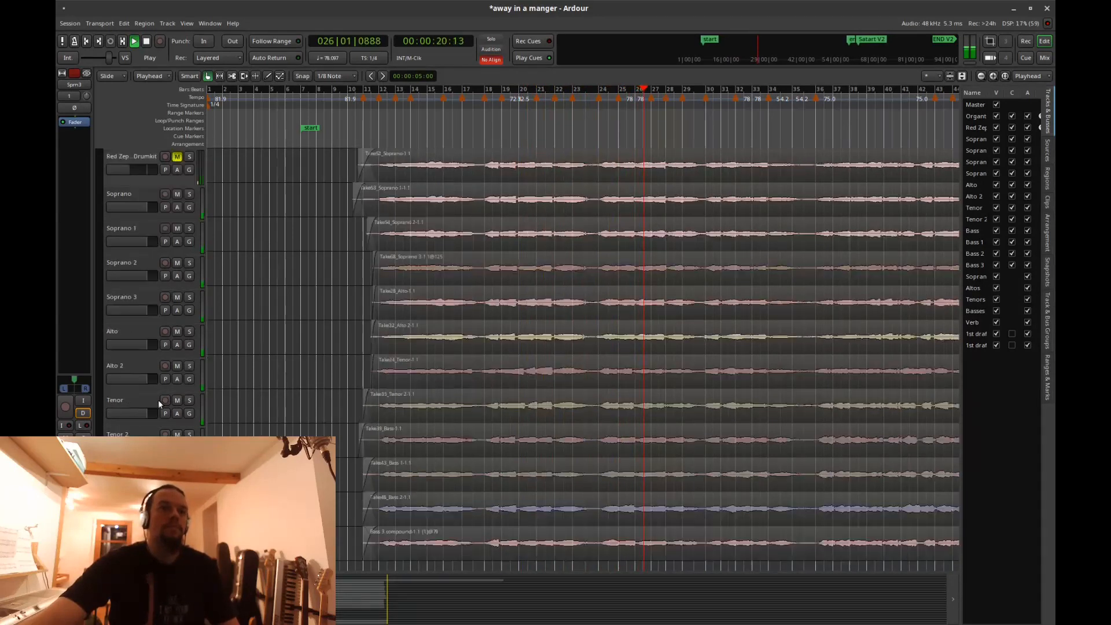
pyautogui.scroll(2, 158, 399)
pyautogui.click(144, 156)
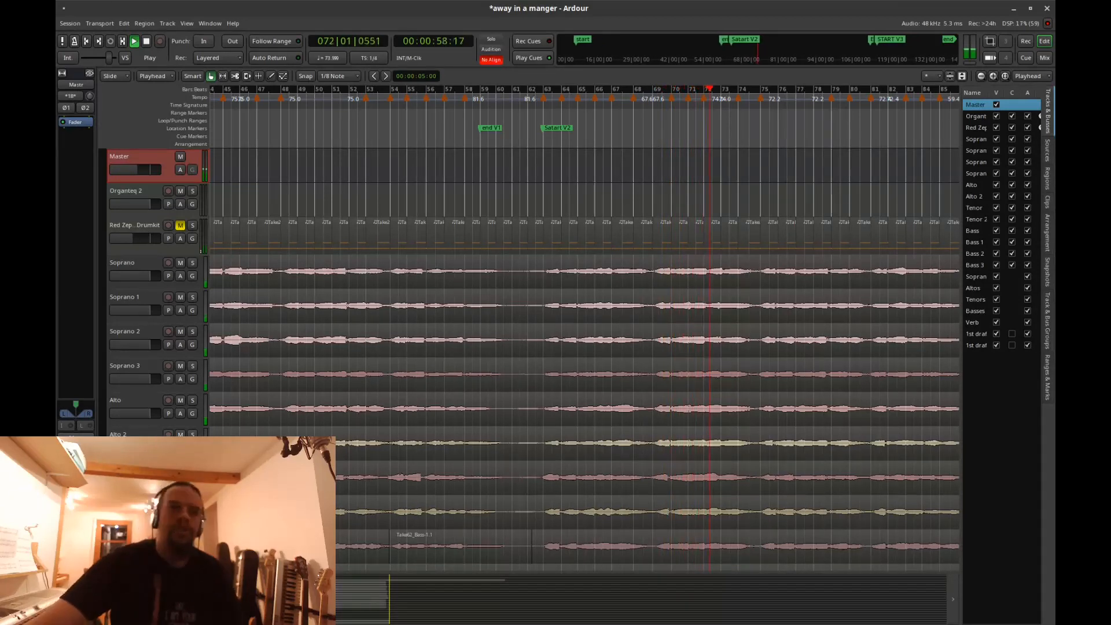
pyautogui.scroll(-1, 159, 261)
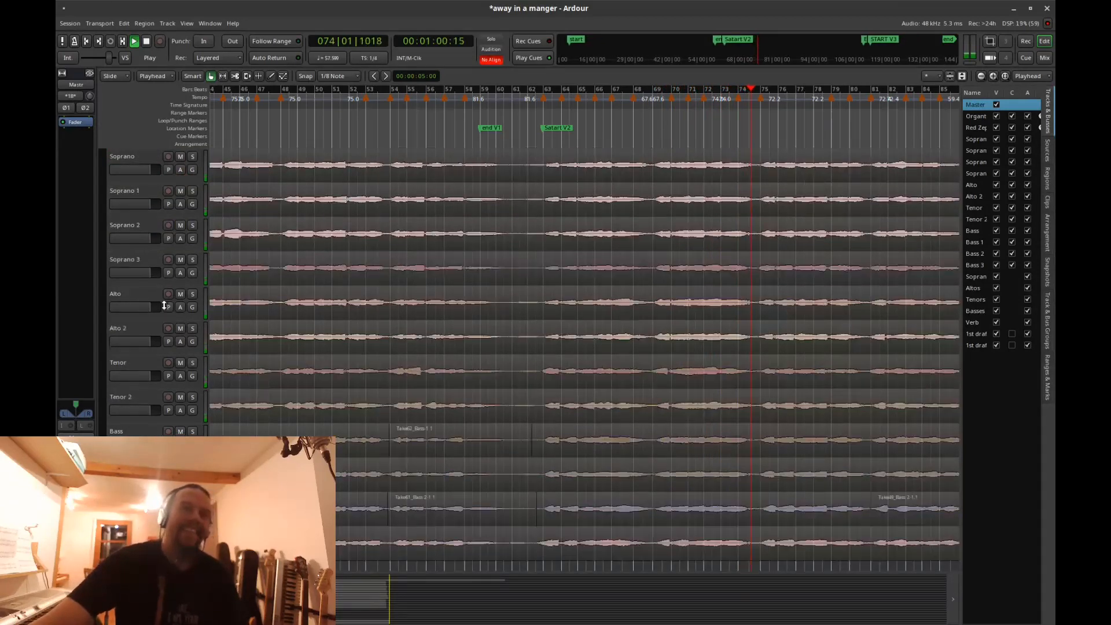
pyautogui.scroll(1, 178, 276)
pyautogui.press('space')
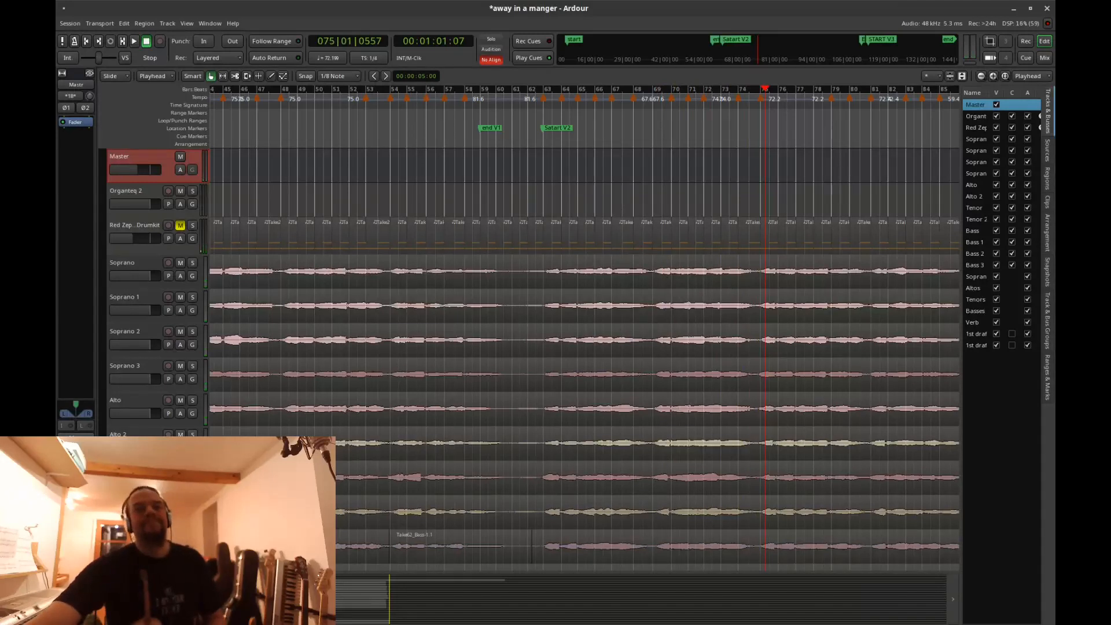
# Step: Look over the vocal tracks from the song's start and switch to the workspace with the JACK Audio Connection Kit connections
pyautogui.hscroll(-8, 584, 359)
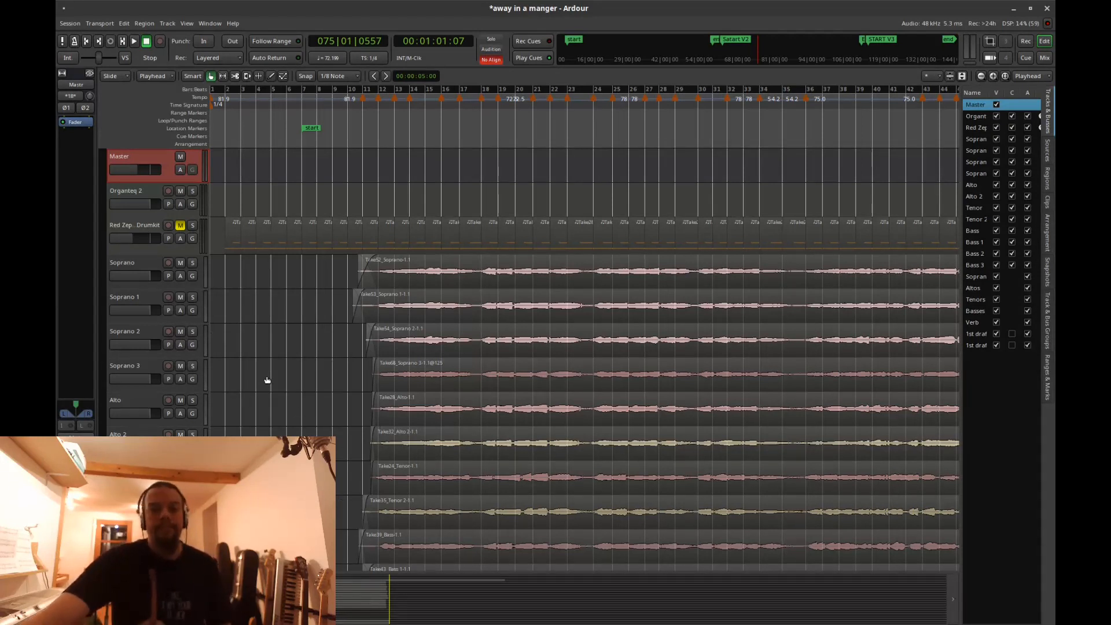
pyautogui.hotkey('ctrl', 'alt', 'Right')
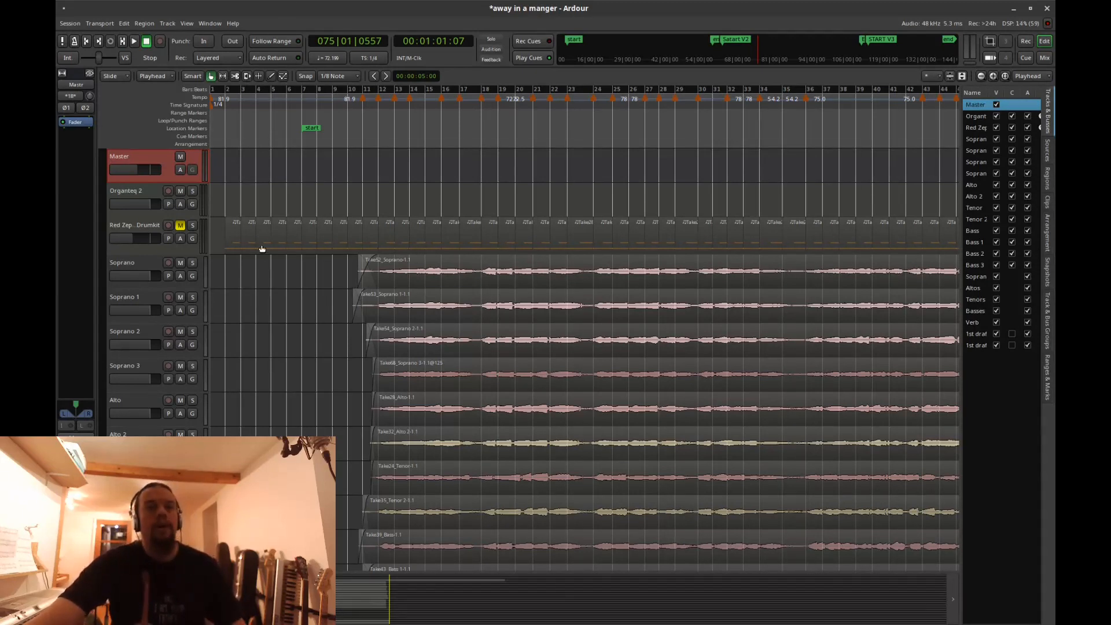
pyautogui.scroll(-2, 264, 250)
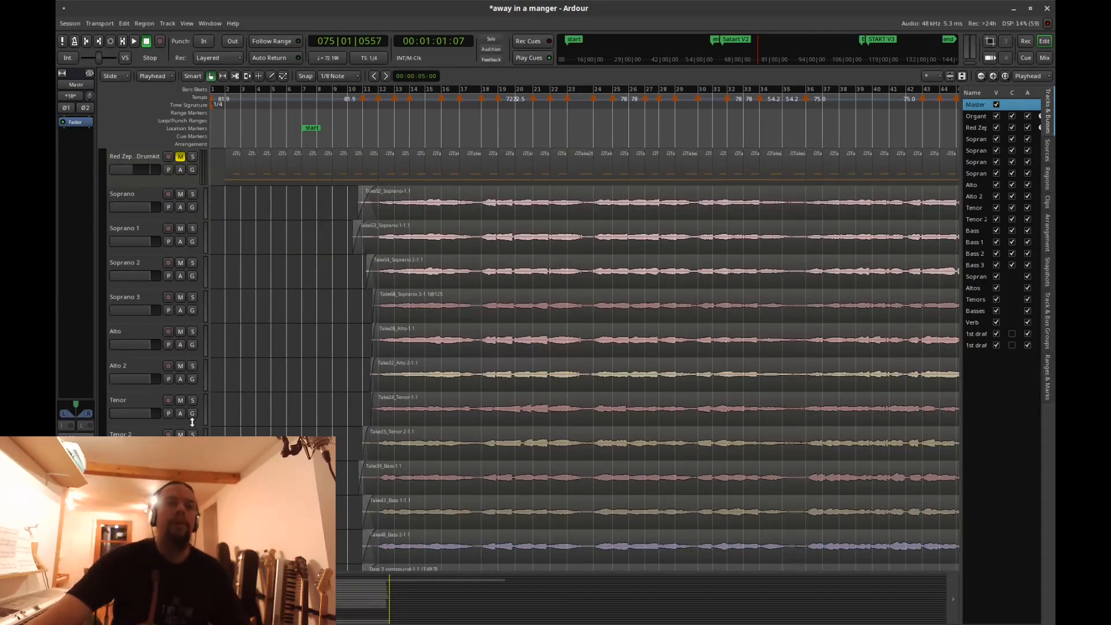
pyautogui.scroll(-1, 408, 384)
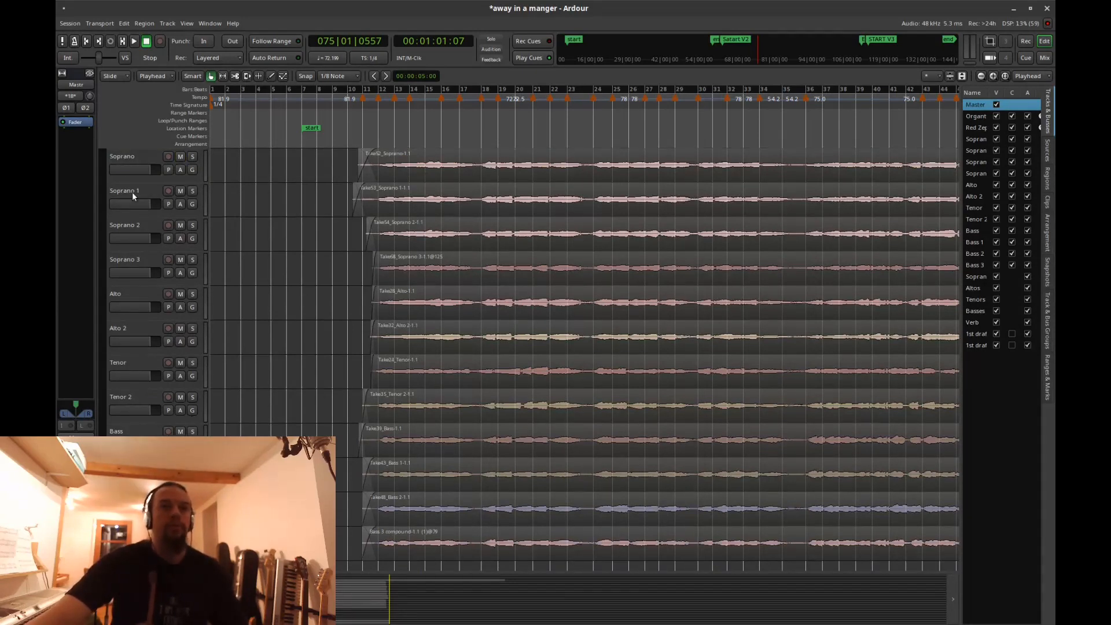
pyautogui.scroll(1, 294, 323)
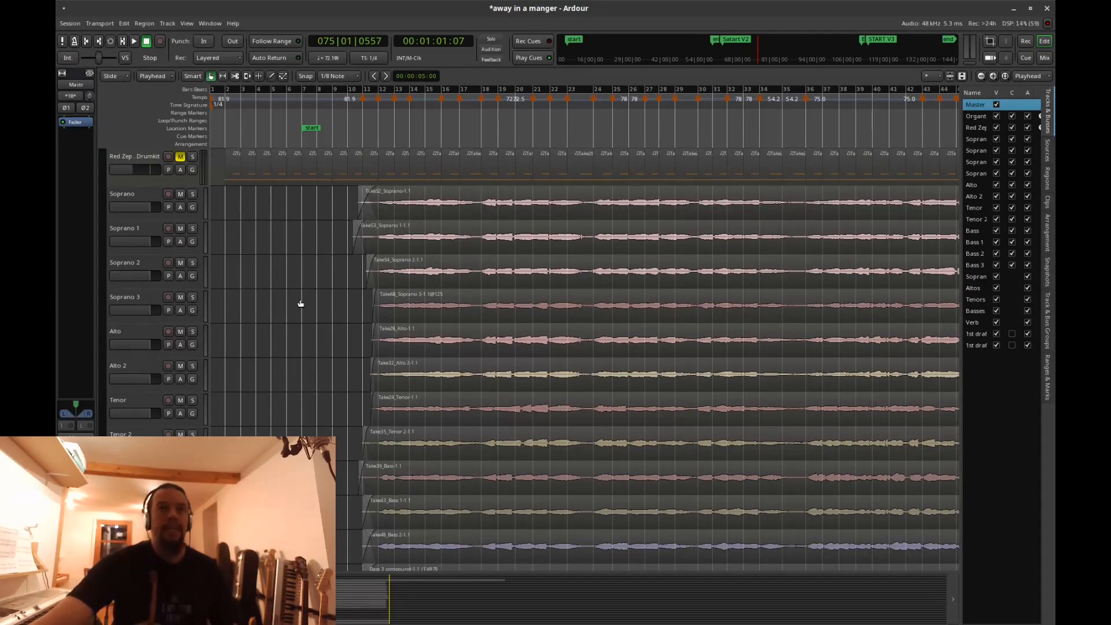
pyautogui.scroll(1, 300, 303)
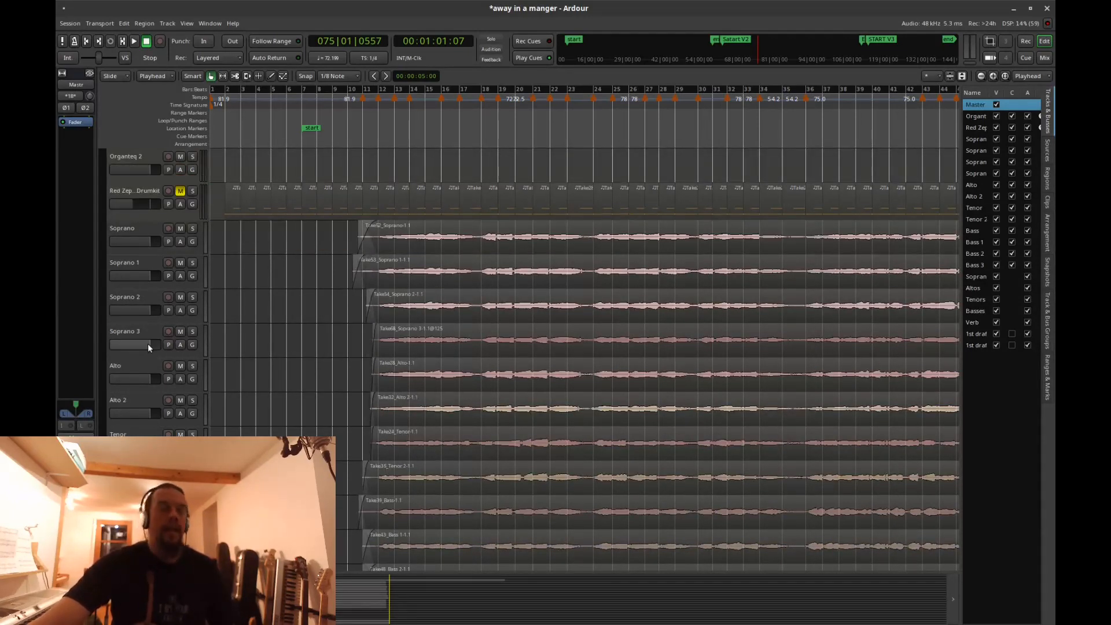
pyautogui.hotkey('ctrl', 'alt', 'Right')
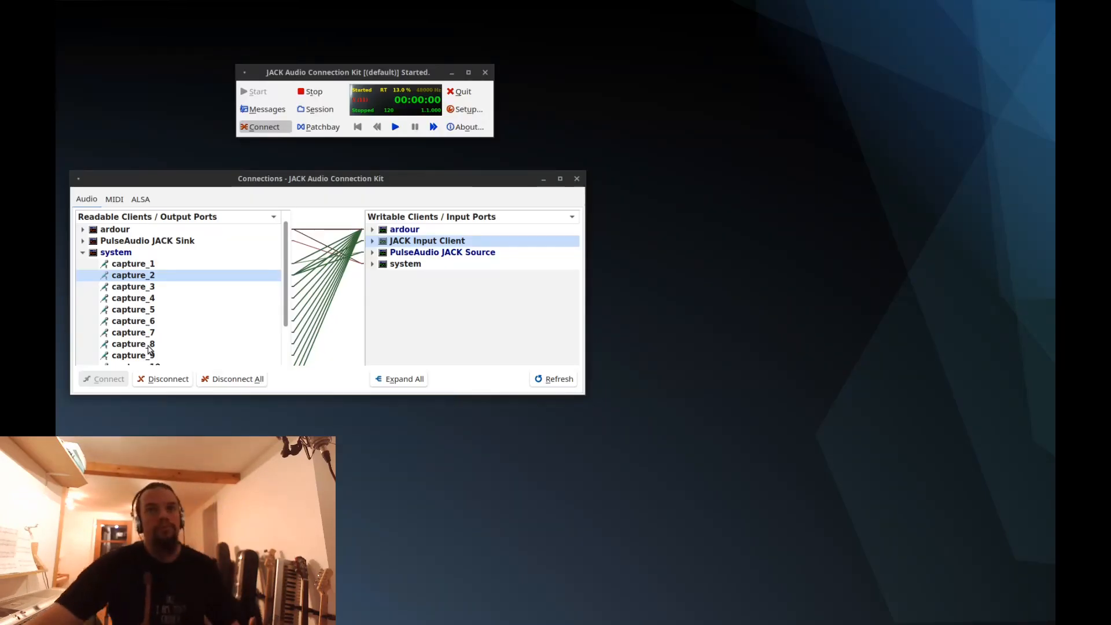